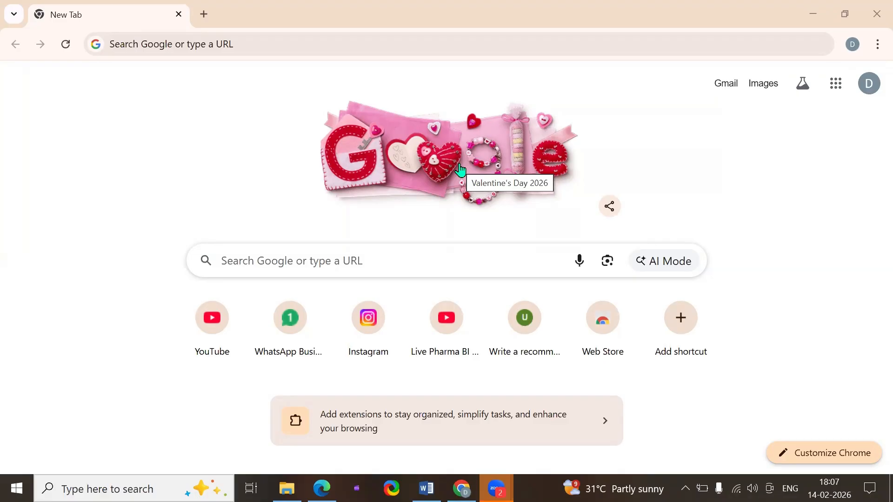
Open the Amazon.in shopping site
click(225, 52)
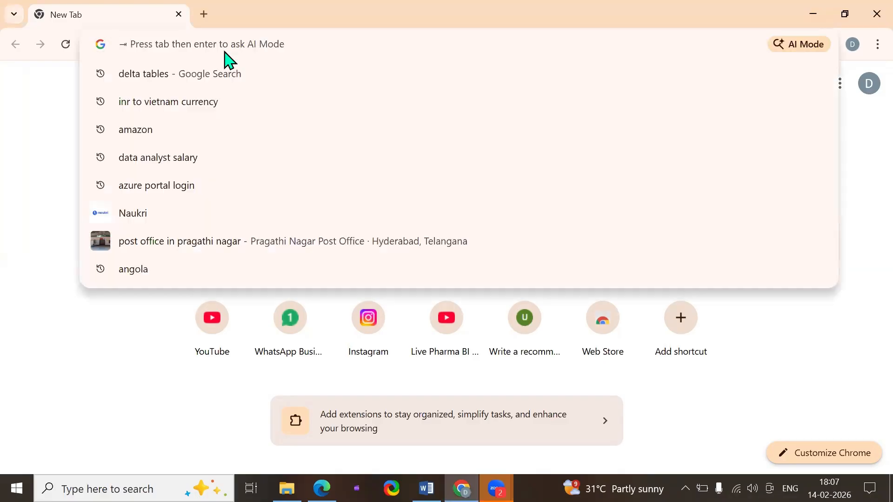
text(amazon.in)
key(Return)
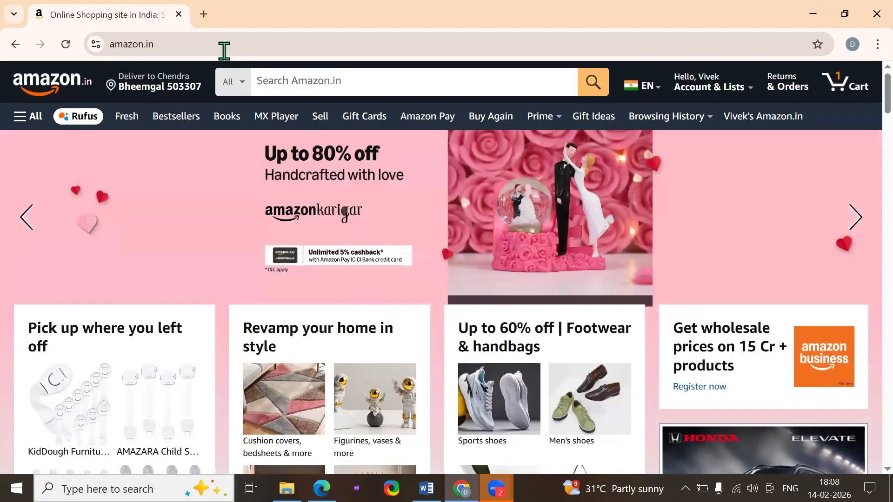
Search Amazon.in for "voyagers of the lost earth" and open the matching paperback's product page
click(299, 87)
click(334, 235)
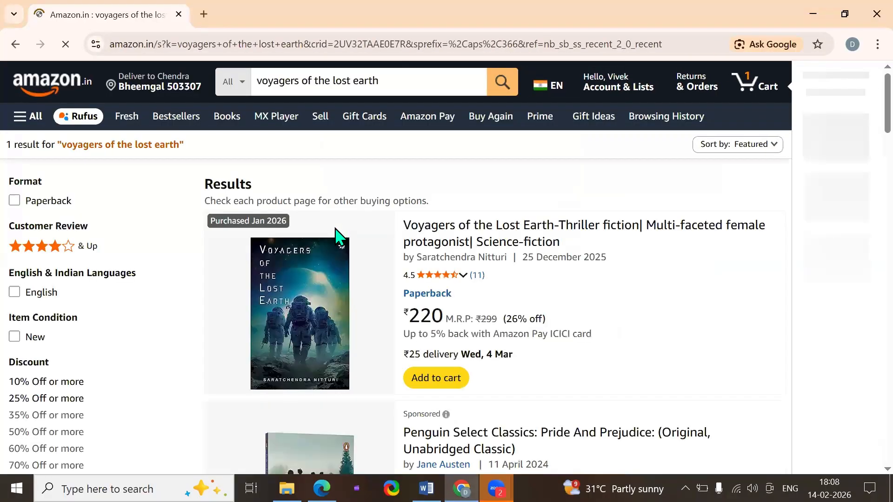
click(439, 234)
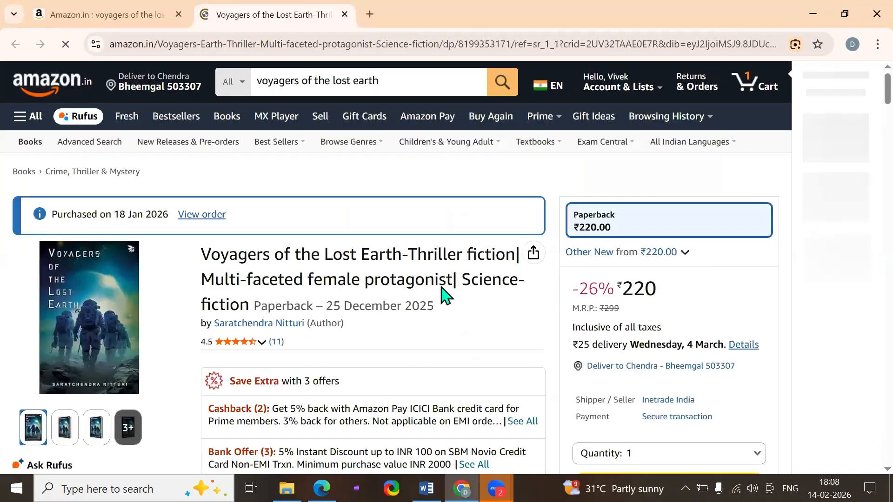
Look through the book's product page, including the offers, publisher images, related products and customer reviews
scroll(465, 310, down, 2)
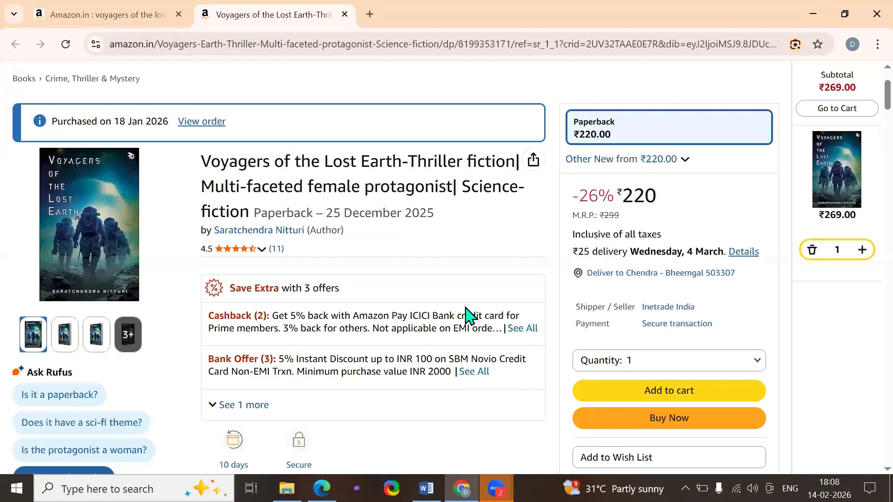
scroll(466, 316, down, 6)
scroll(468, 317, down, 6)
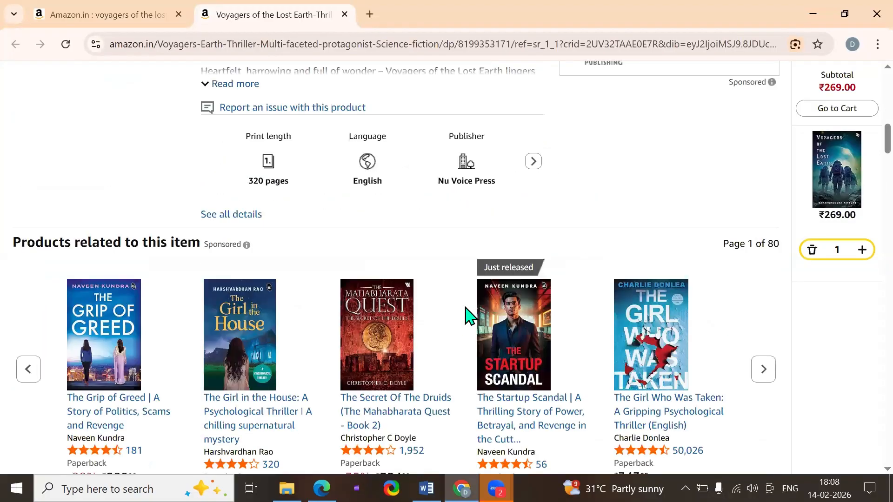
scroll(467, 316, down, 9)
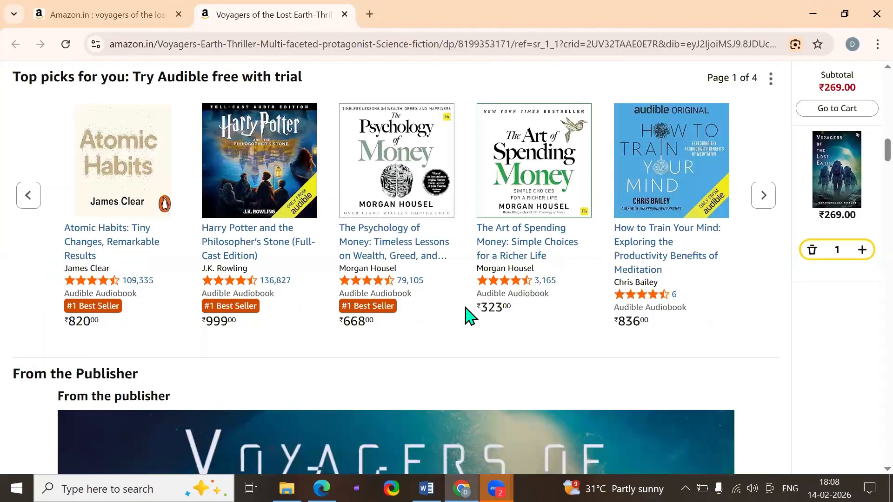
scroll(469, 315, down, 7)
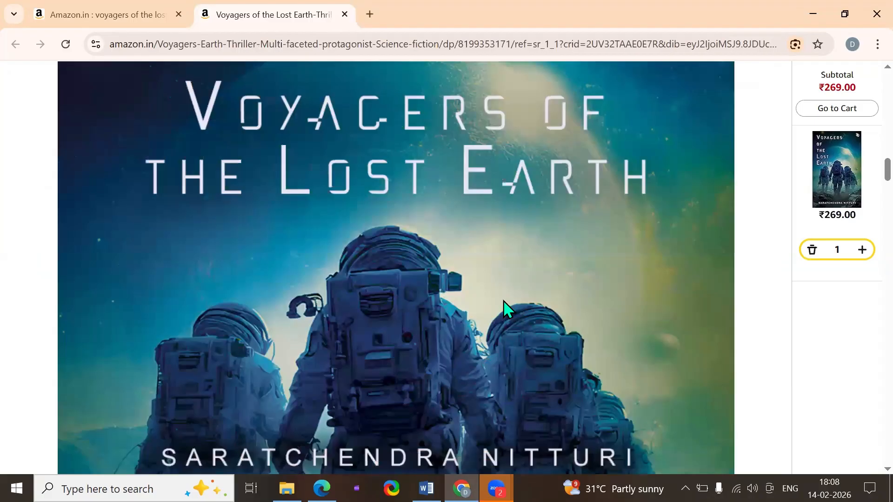
scroll(558, 307, down, 2)
scroll(604, 308, down, 6)
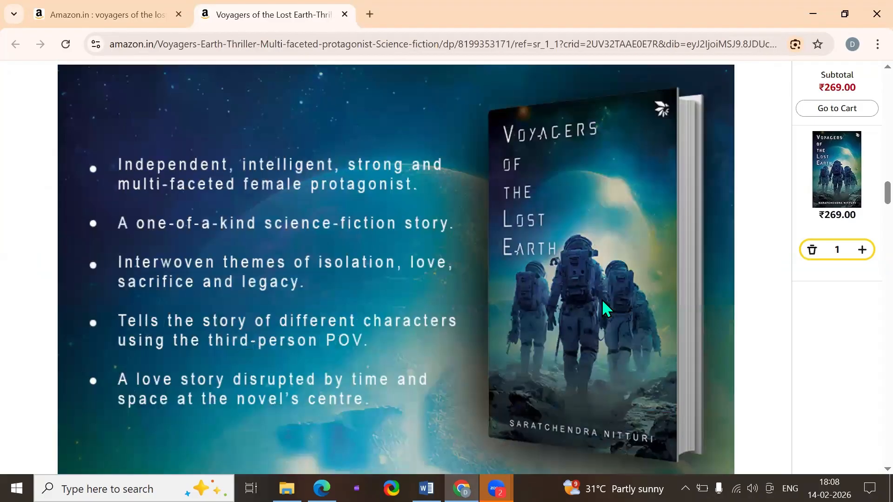
scroll(603, 302, down, 20)
drag(50, 340, 24, 364)
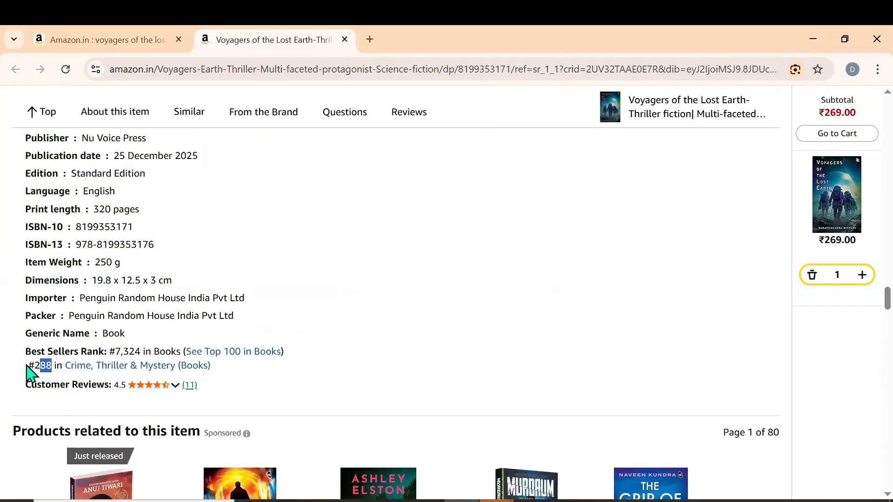
scroll(485, 334, down, 1)
scroll(485, 336, down, 12)
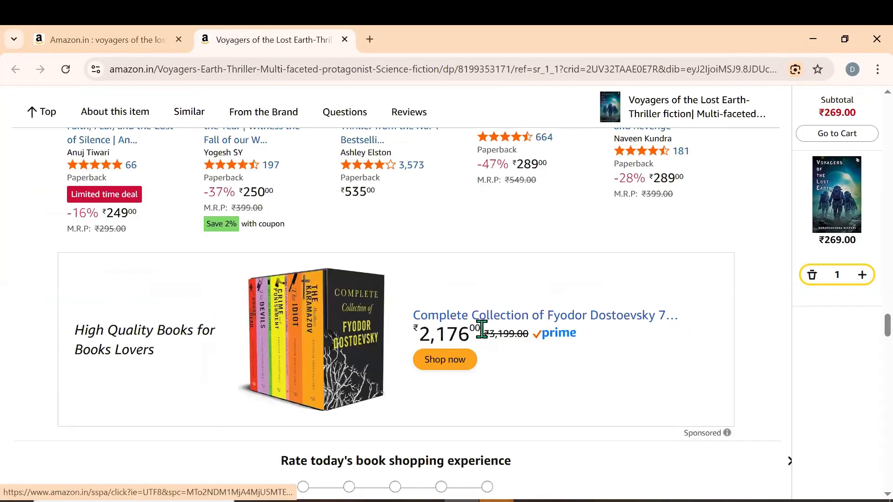
scroll(483, 334, down, 10)
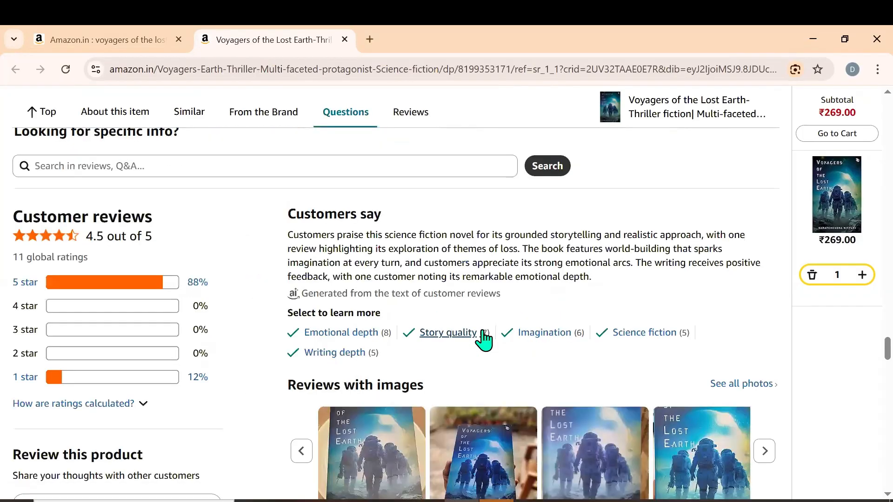
scroll(525, 297, up, 12)
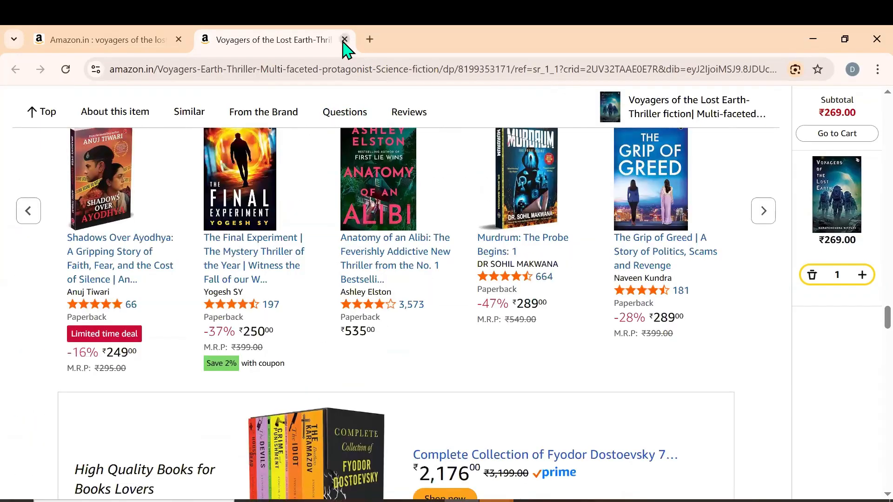
Close the book and Amazon search tabs, keeping one new blank tab open
click(344, 40)
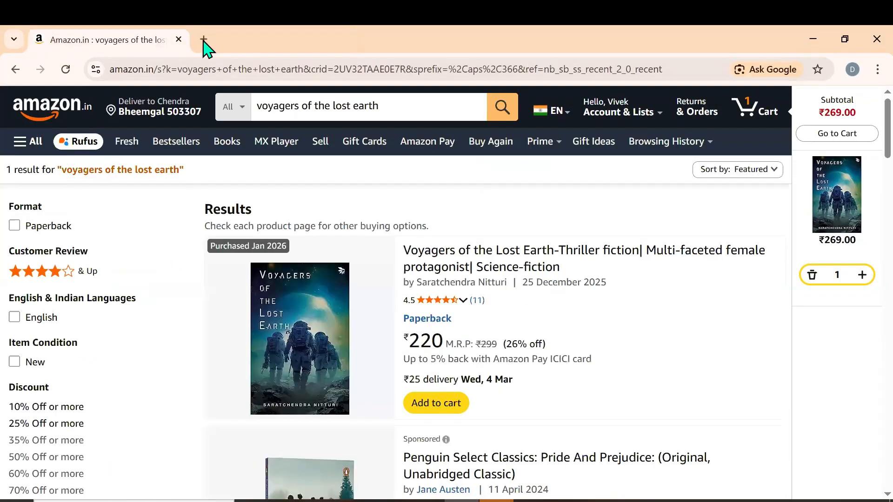
click(204, 40)
click(179, 40)
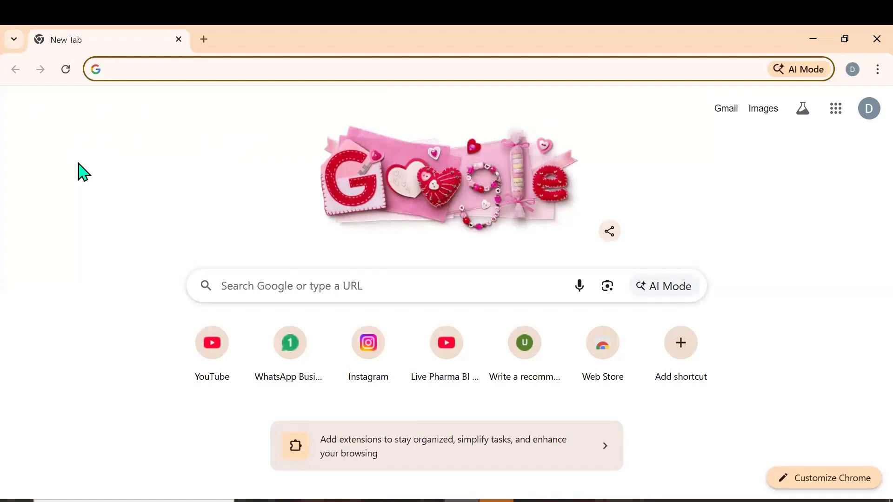
Open the Power BI service at app.powerbi.com and dismiss the group access notice
text(a)
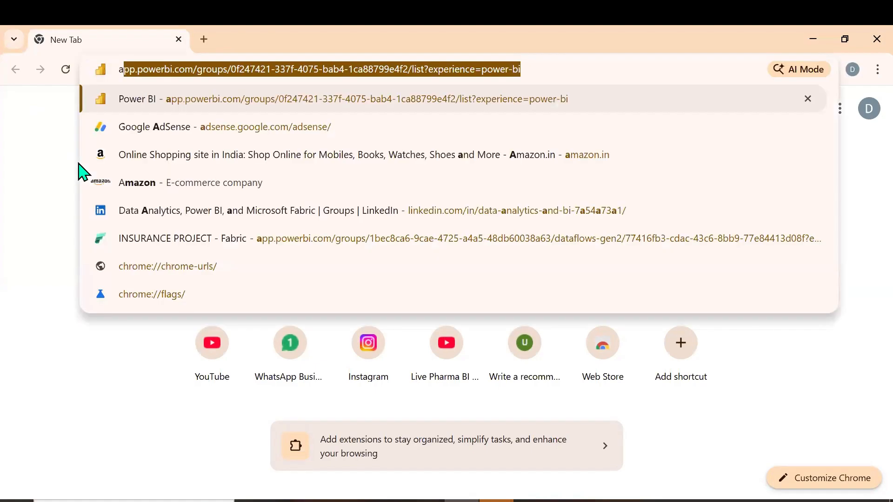
text(pp)
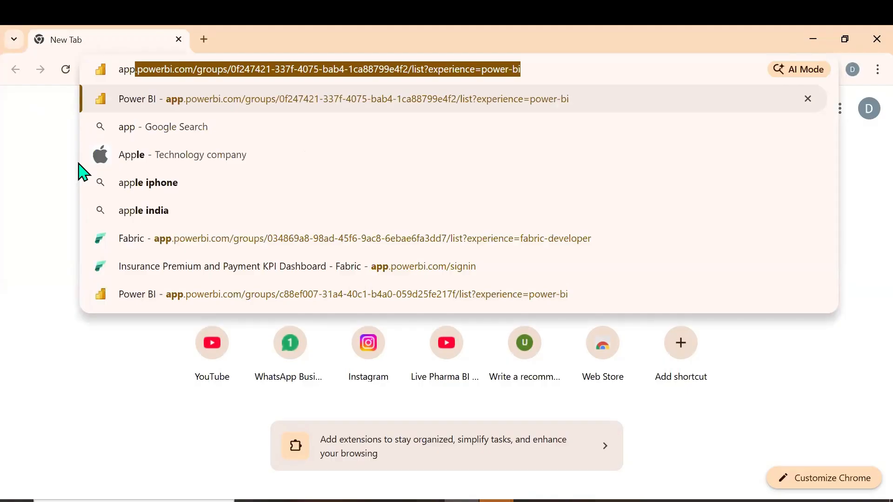
key(Return)
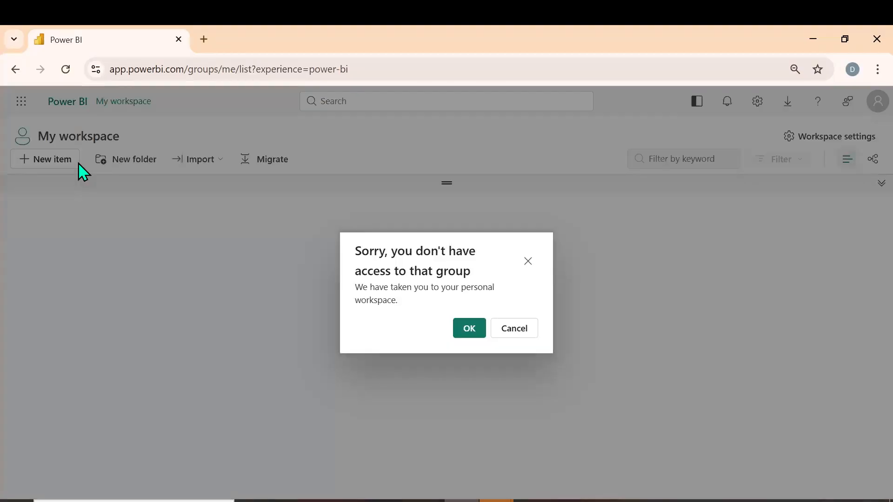
click(529, 266)
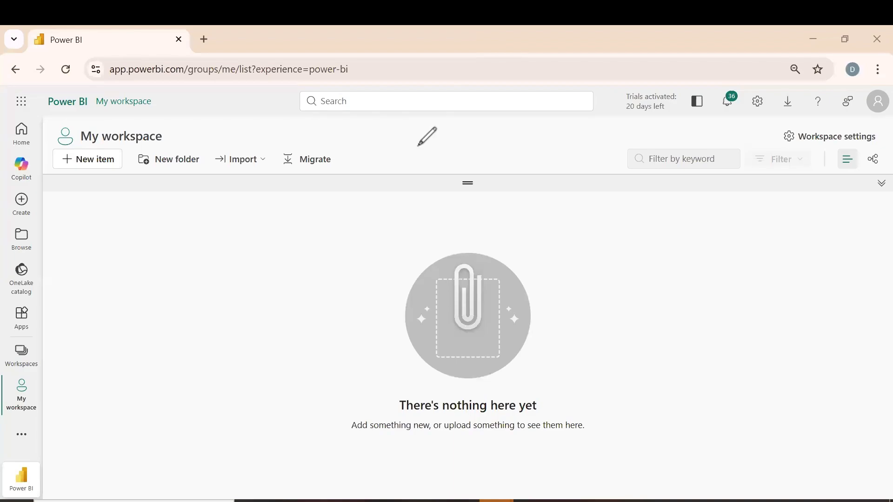
Add a text annotation over the empty workspace with the heading "BI DEV/DATA ANALYST" followed by a blank line
click(179, 218)
text(Bi)
key(Caps_Lock)
key(BackSpace)
text(I DE)
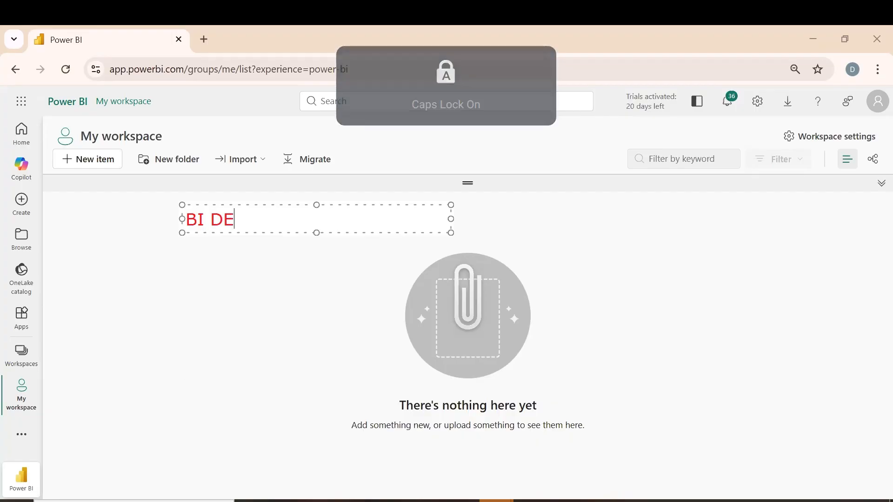
text(V/DATA )
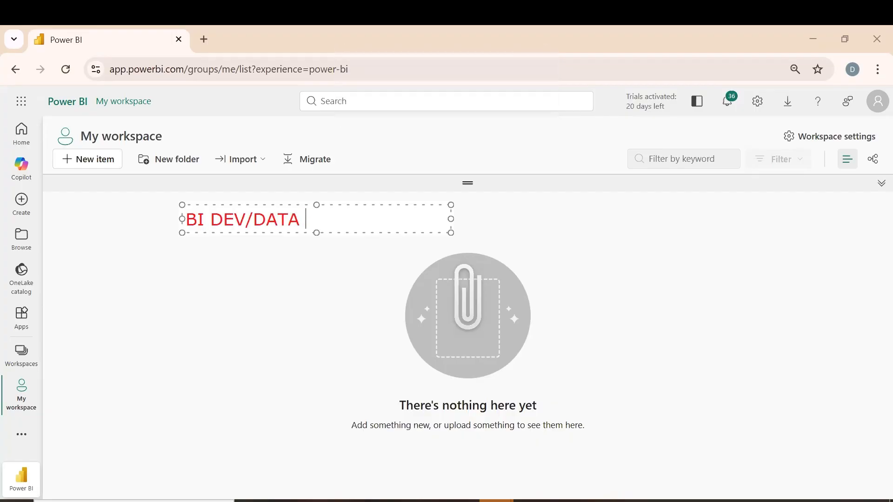
text(ANALYST)
key(Return)
key(Return)
List "1) REPORT BUILDING" and "2) REPORT DEVELOPMENT" under the annotation's heading
text(1) )
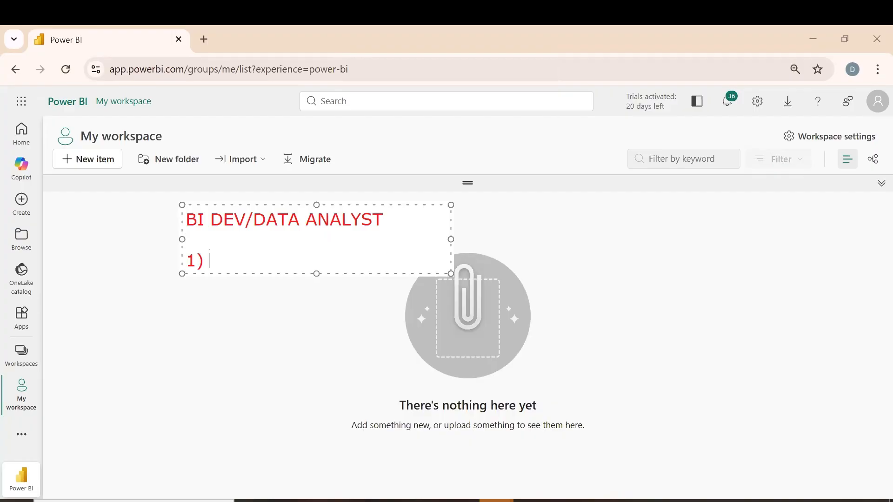
text(REPORT BUILDING)
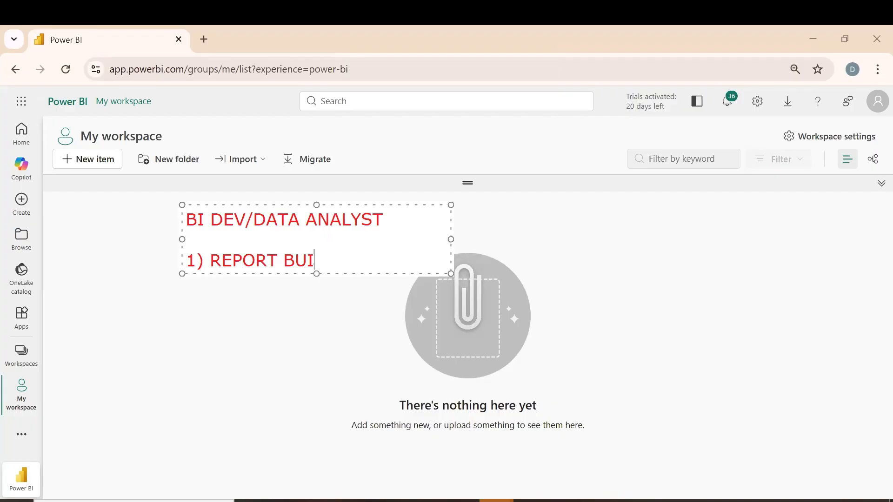
key(Return)
text(2) RE)
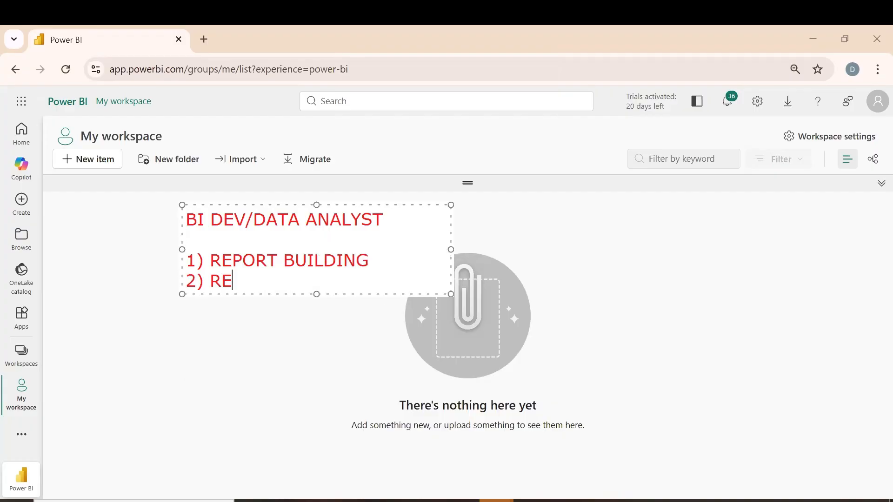
text(PORT DEVELOPMENT)
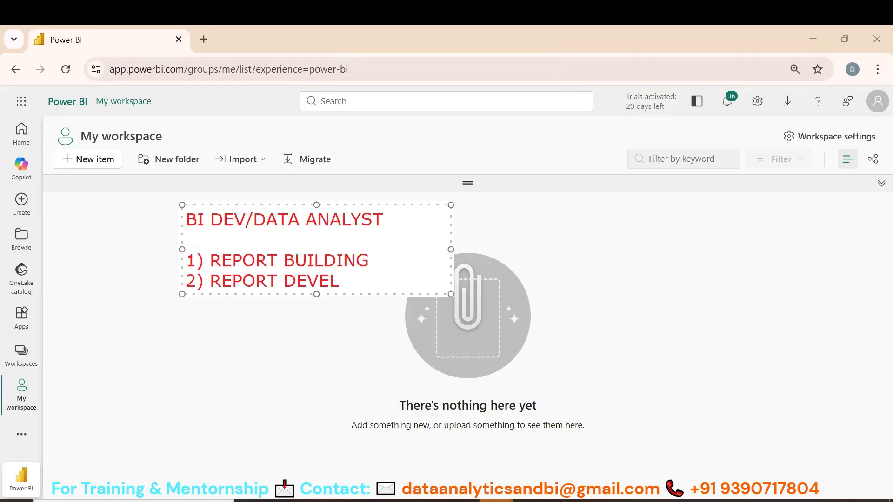
Add "3) POWER BI ADMIN" as the third item of the annotation's list
key(Return)
text(3))
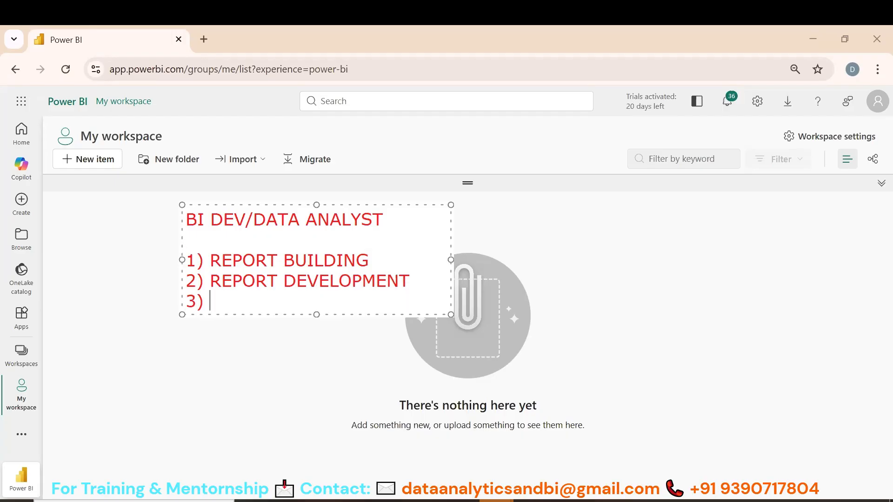
text( POWER )
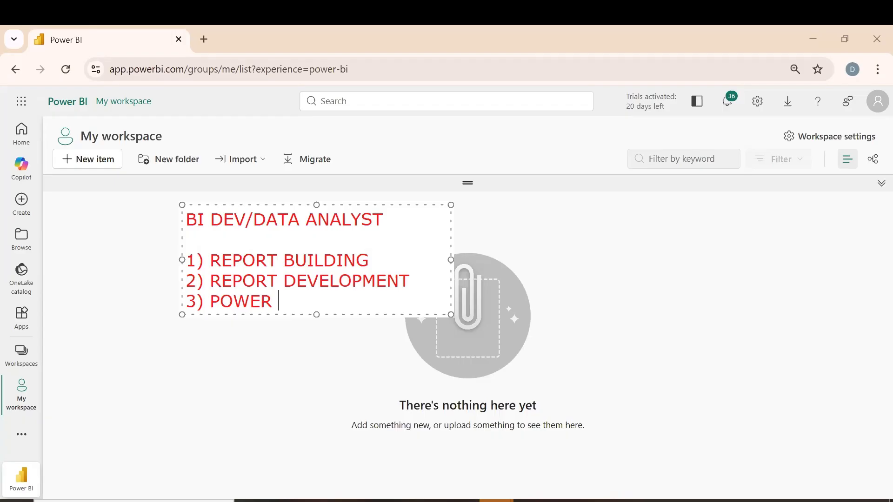
text(BI ADMIN)
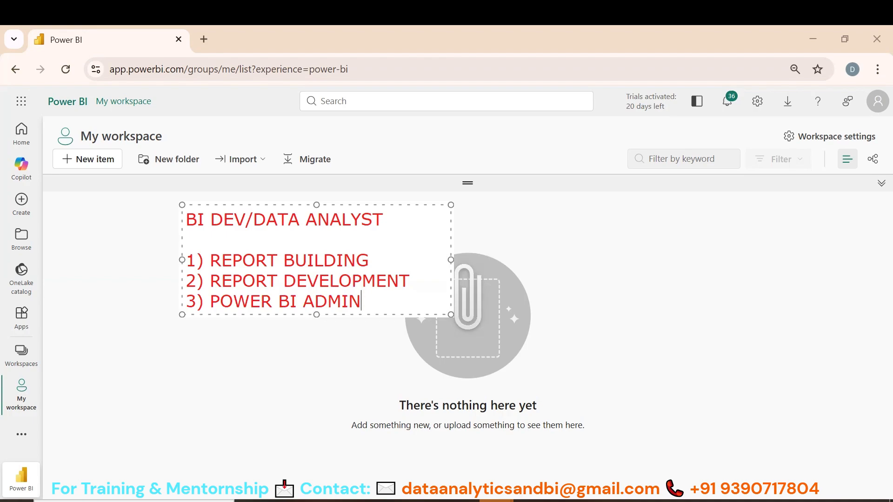
key(Return)
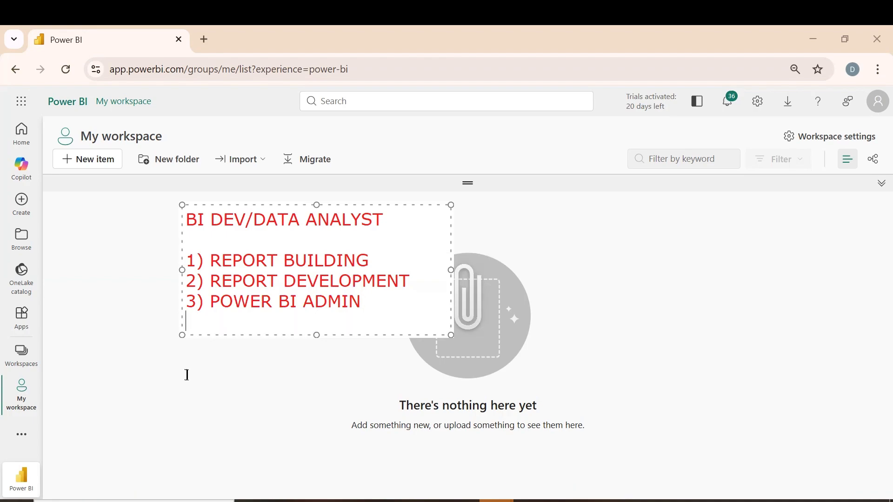
Add the line "2024 - MICROSOFT FABRIC" below the list, separated by a blank line
key(Return)
text(2024 )
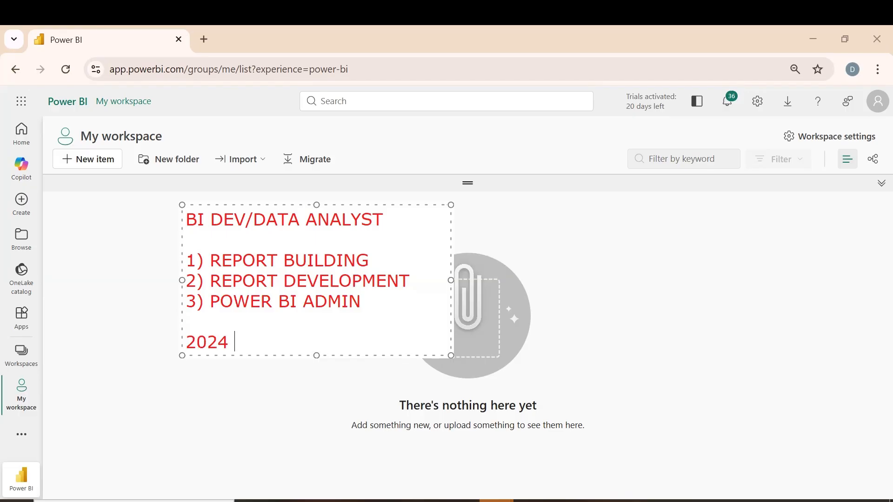
text(- MICRO)
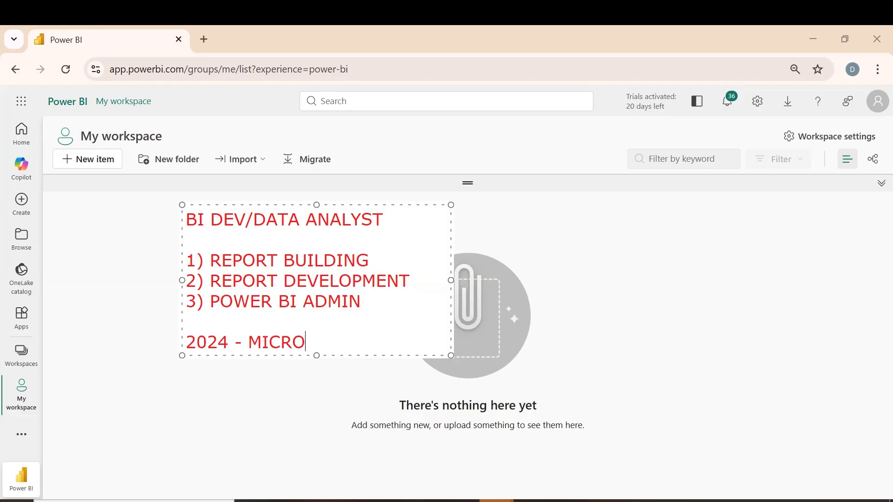
text(SOFT FA)
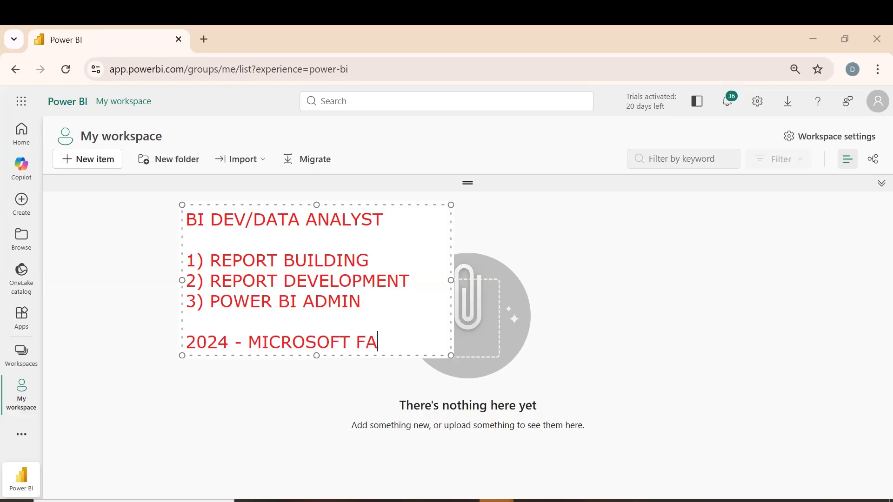
text(BRCI)
key(BackSpace)
key(BackSpace)
text(IC)
key(Return)
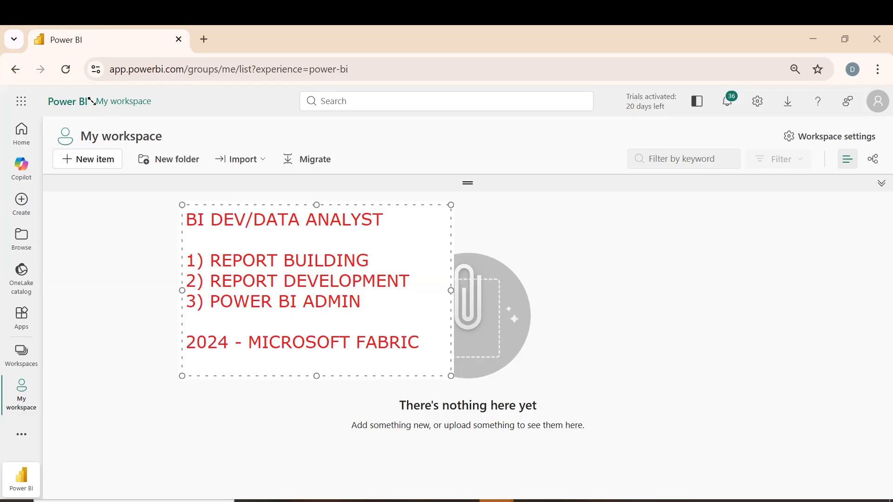
Widen the text annotation and shift it upward, then insert "APP.POWERBI.COM" on the blank line under its heading
drag(91, 101, 85, 96)
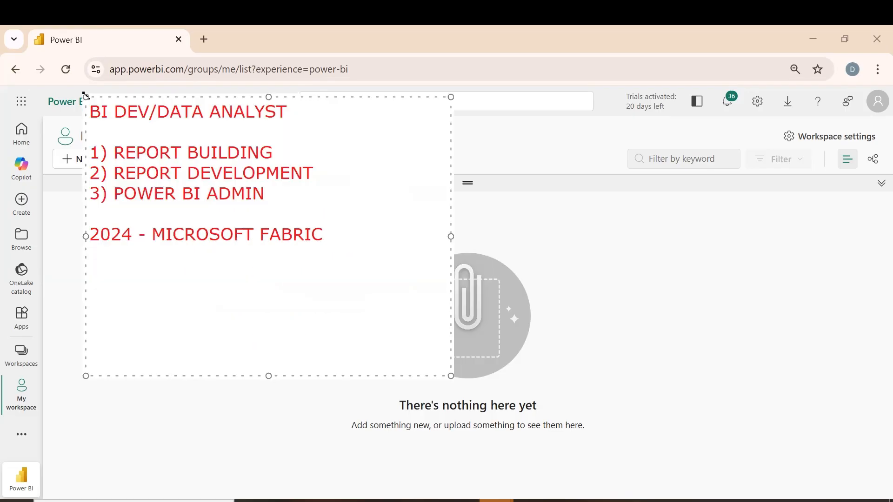
click(246, 132)
text(APP.POWERBI)
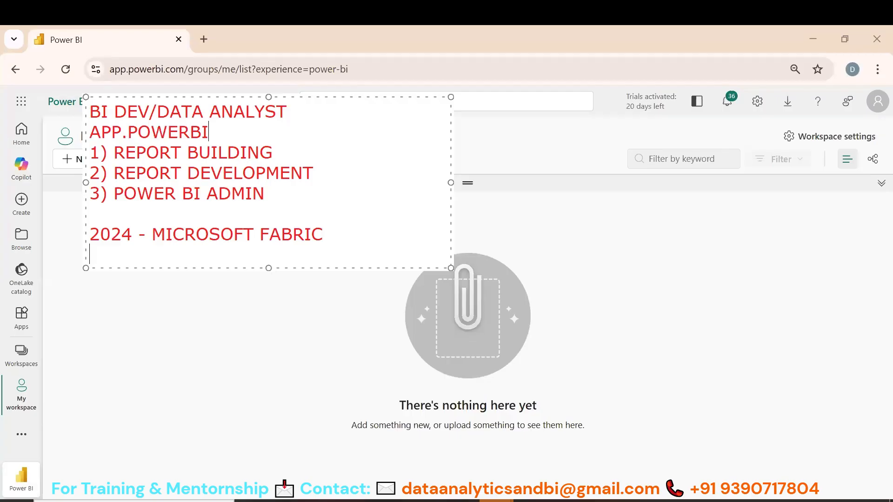
text(.COM)
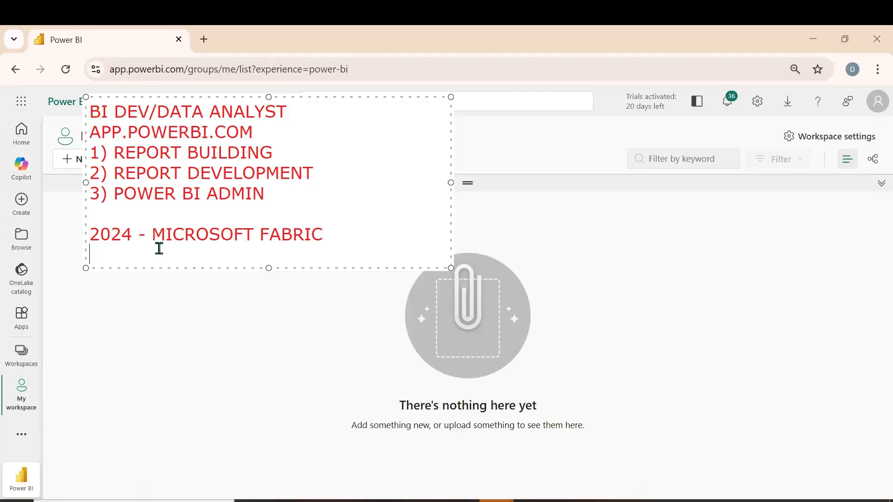
text(FABRCI)
Add "FABRIC.COM" on the line below "2024 - MICROSOFT FABRIC" in the text annotation
key(BackSpace)
key(BackSpace)
text(IC.COM)
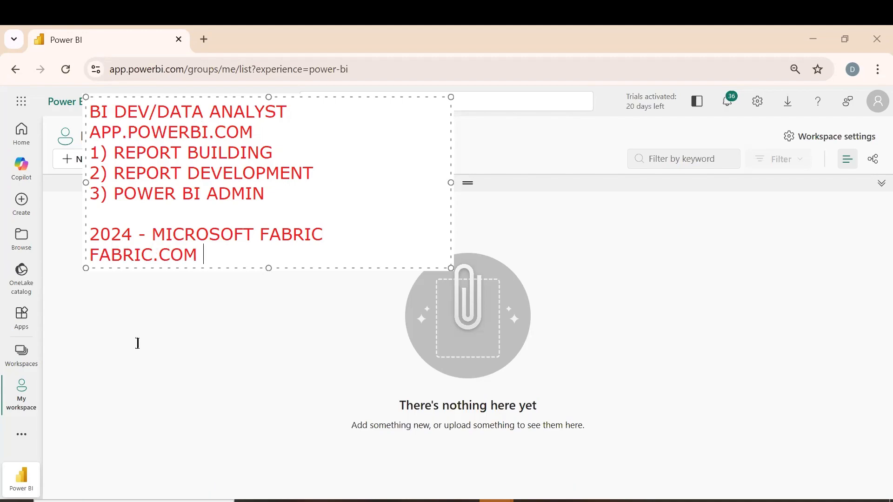
Add the line "BIG GROCERT / ANY MART" below "FABRIC.COM", separated by a blank line
key(Return)
key(Return)
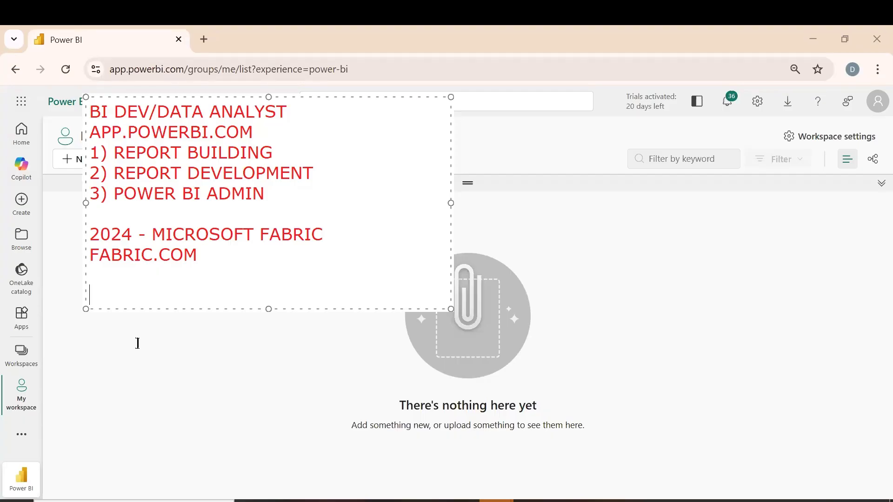
text(BIG GRO)
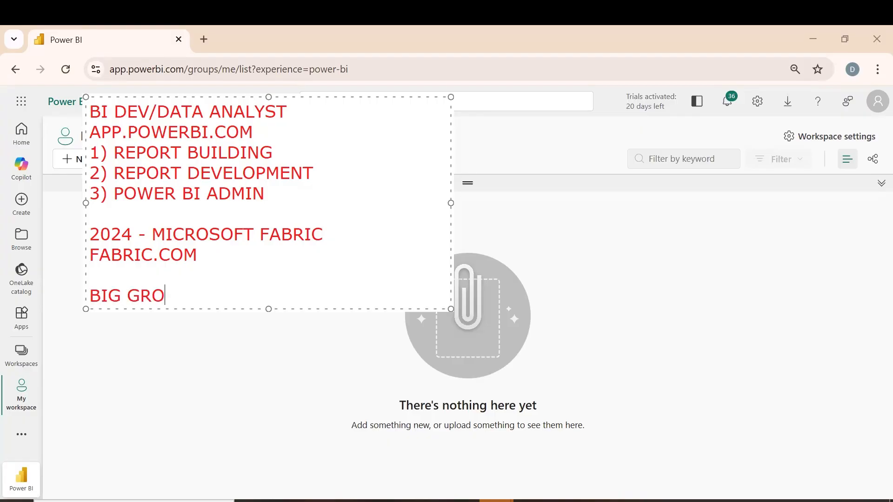
text(CERT / ANY MART)
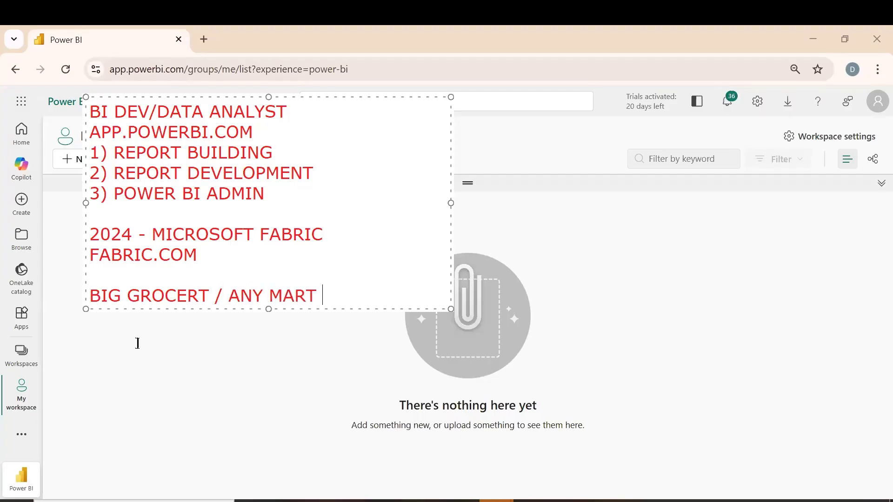
After a blank line, add "END TO END - ALL THE PRODUCTS AND MATERIAL - WE FIND IN THAT MART" and widen the annotation until it fits one line
key(Return)
key(Return)
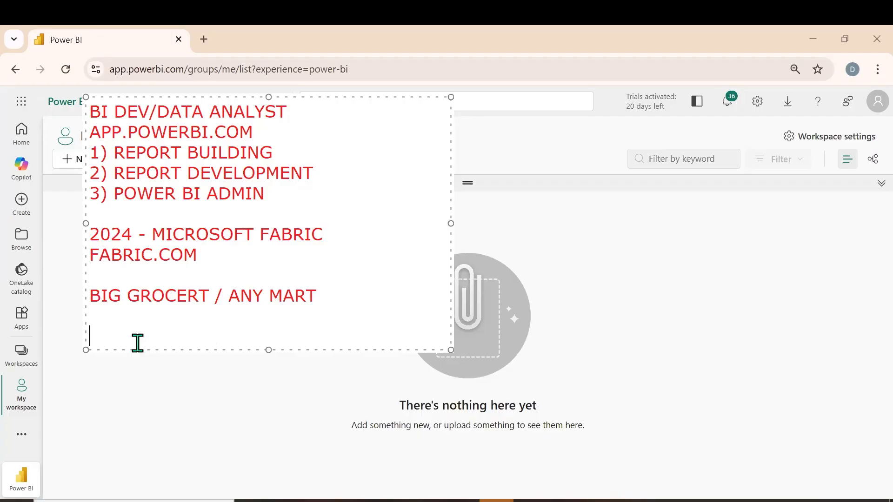
text(END TO END - ALL )
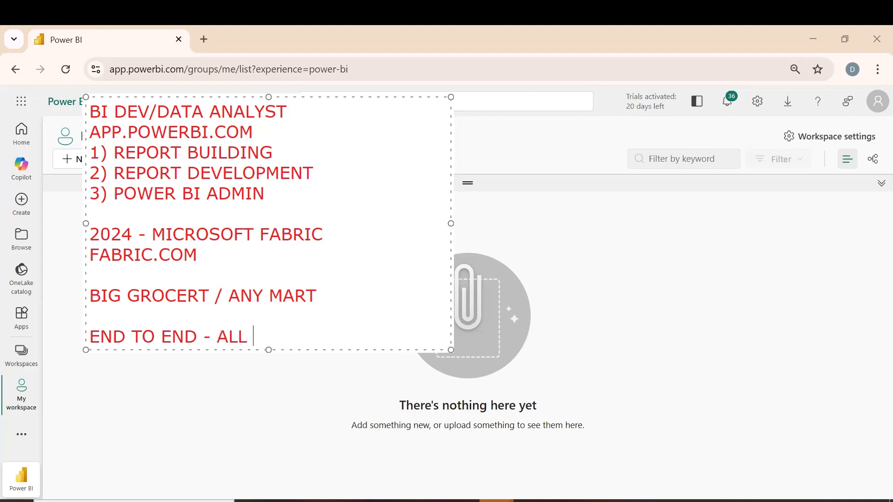
text(THE PRODUCTS AND M)
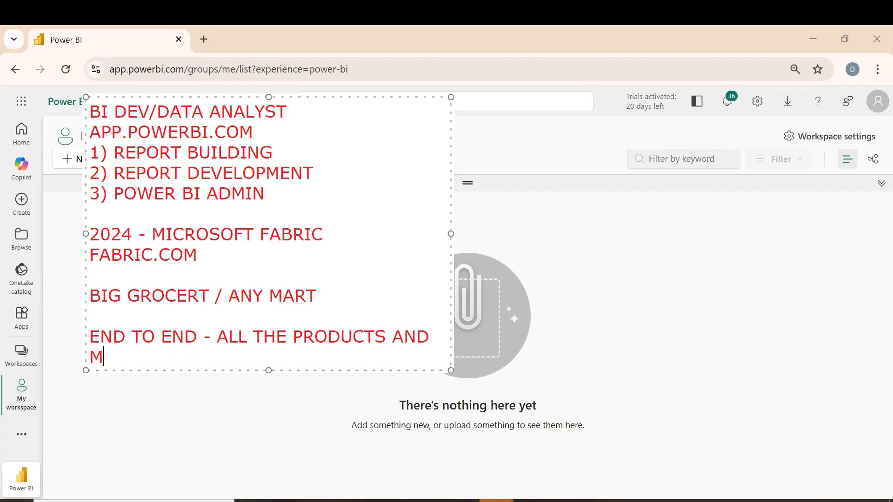
text(ATERIAL -)
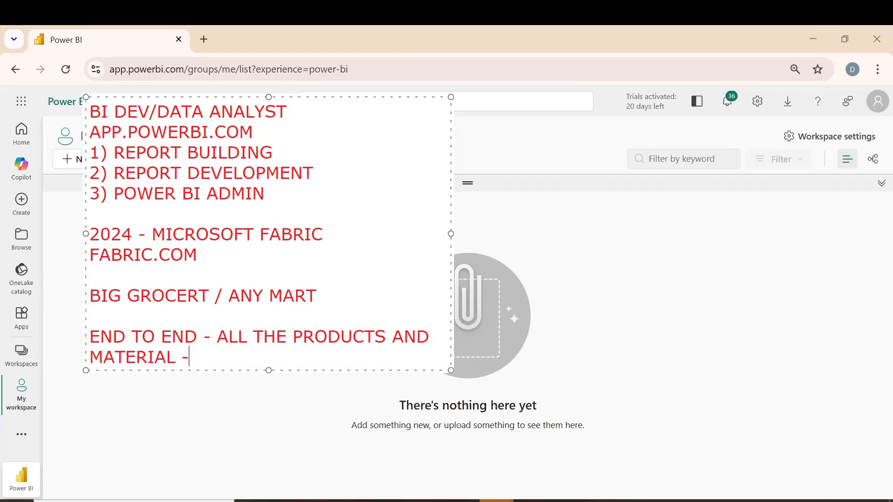
text( WE FIND IN THE)
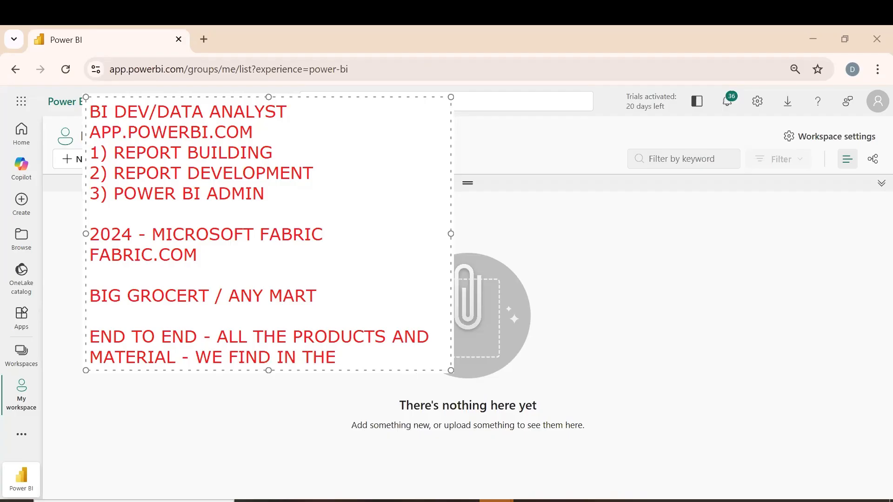
key(BackSpace)
text(AT MART)
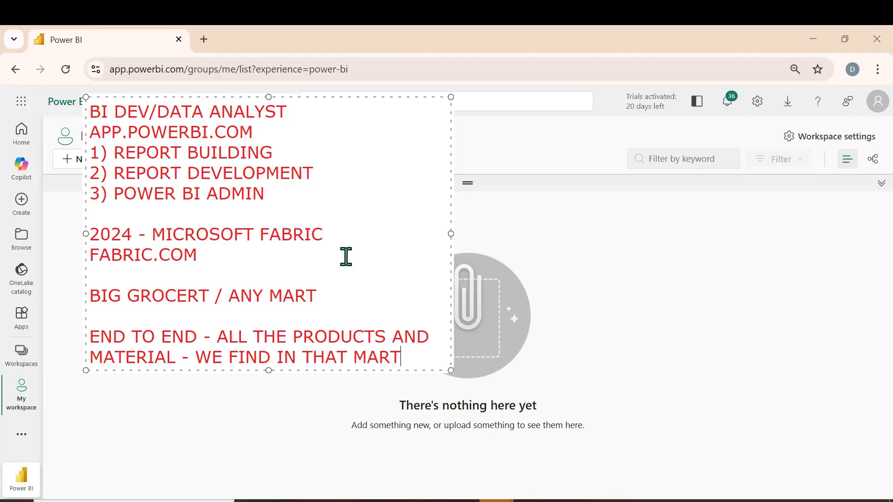
mouse_move(451, 234)
mouse_down()
mouse_move(730, 205)
mouse_move(754, 225)
mouse_move(788, 225)
mouse_up()
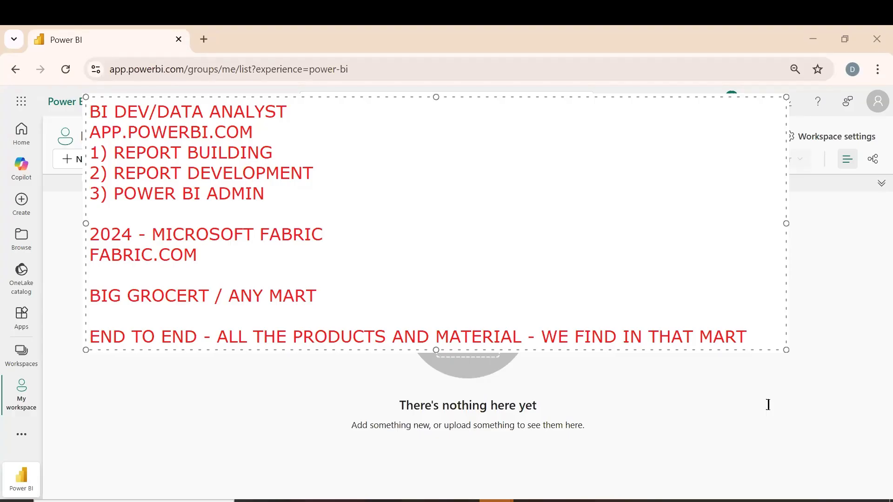
Add the line "DATA ENGINEERING , DATA ANALYSIS, DATA SCIENCE" to the end of the annotation, after a blank line
key(Return)
key(Return)
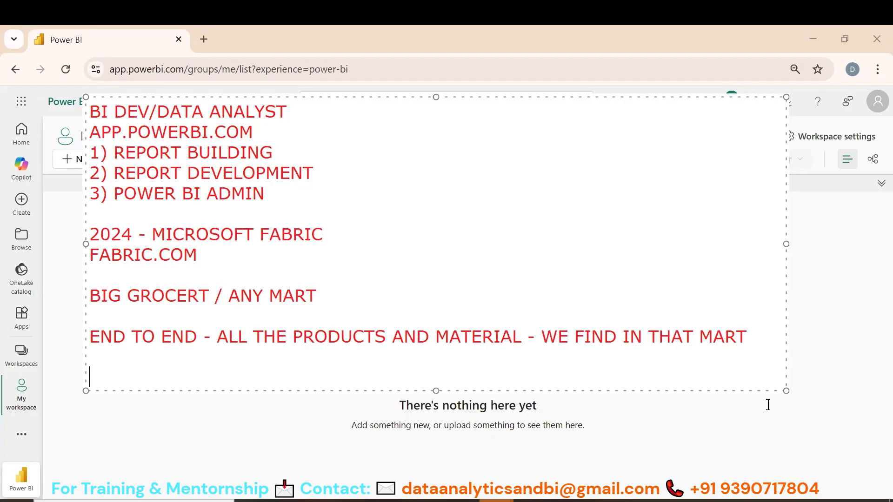
text(DATA ENGINEERING)
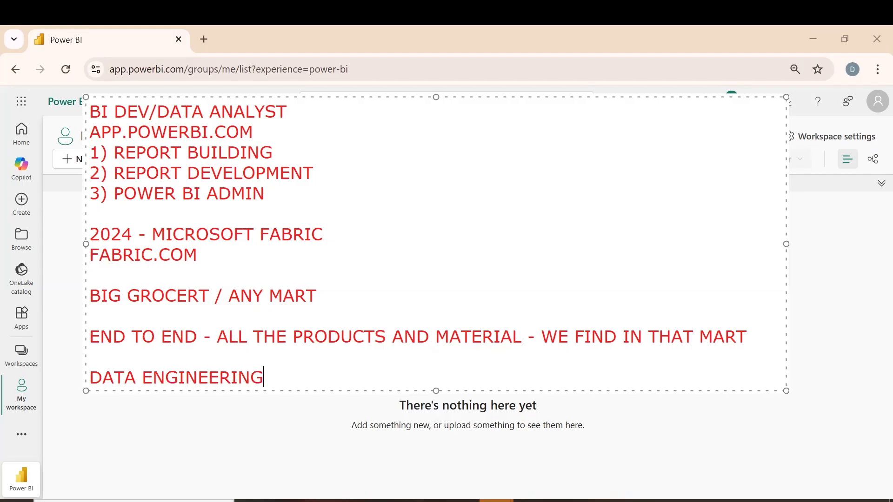
text( , DATA ANALYSIS)
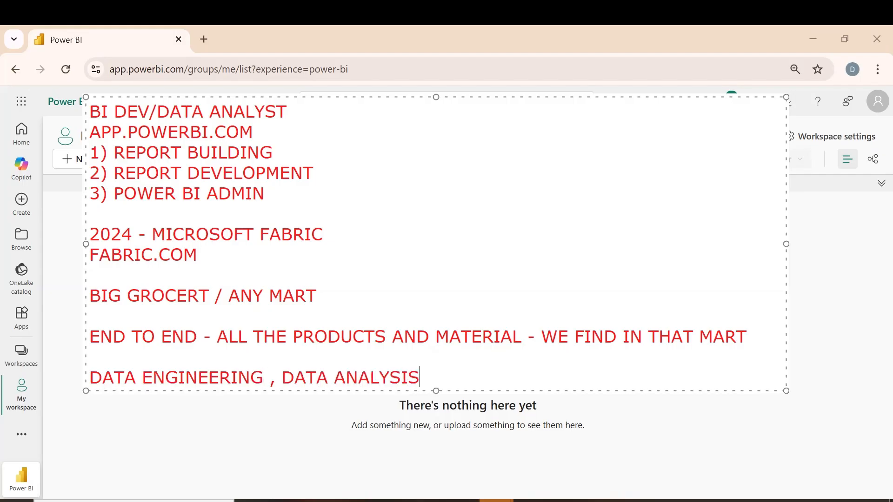
text(, DATA SCEIE)
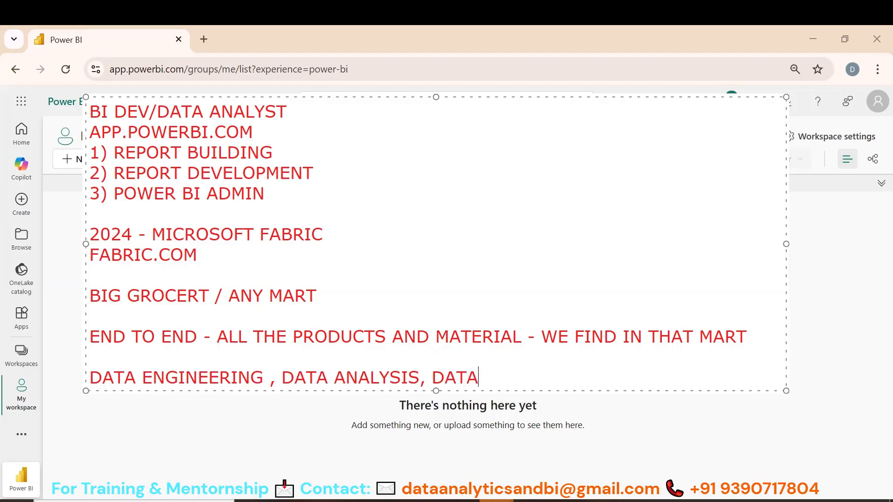
key(BackSpace)
key(BackSpace)
key(BackSpace)
text(IENCE)
Start a line directly below the data disciplines reading "AZURE PLATFORM -- ADF, ADL, ADB, EVENT"
key(Return)
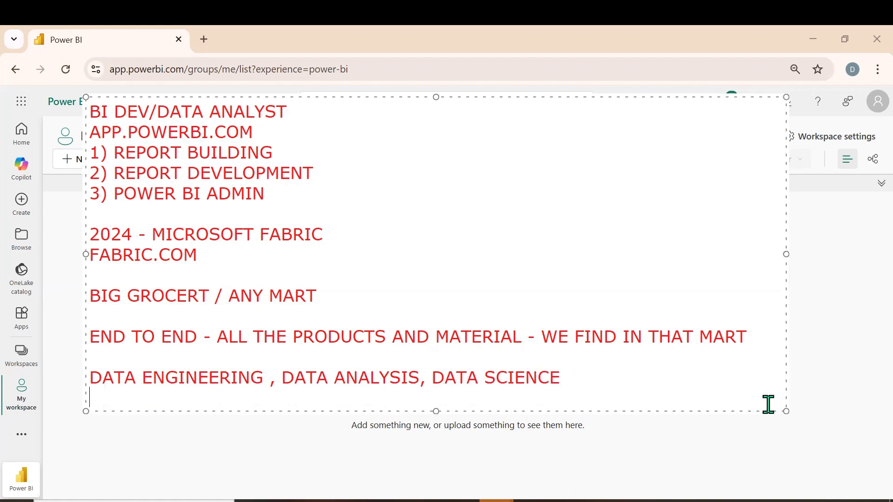
text(AZURE)
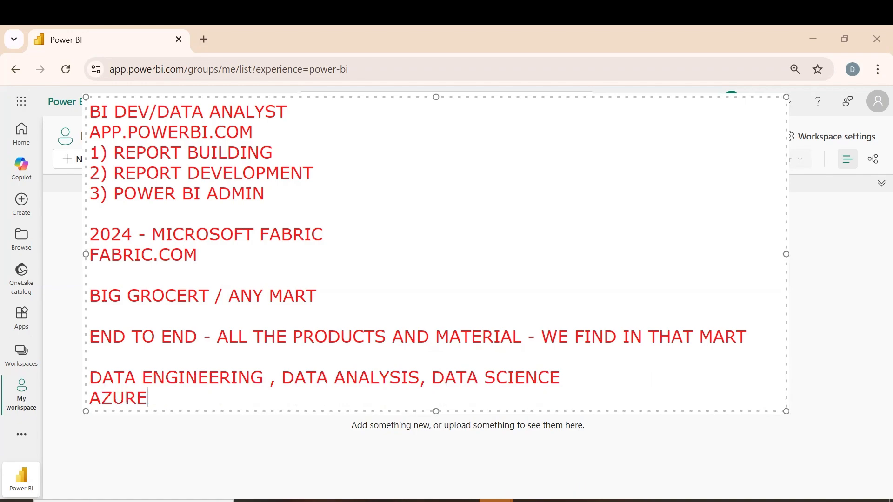
text( PLATFORM,)
key(BackSpace)
text(--)
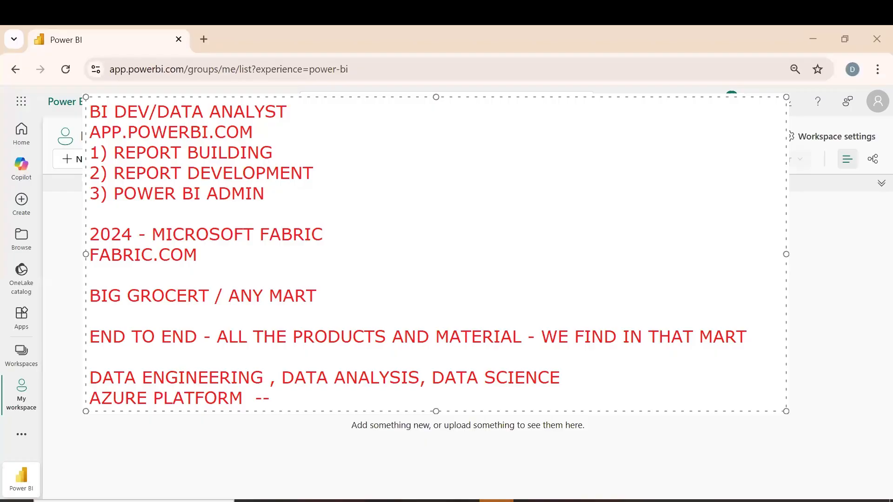
text( ADF, ADL)
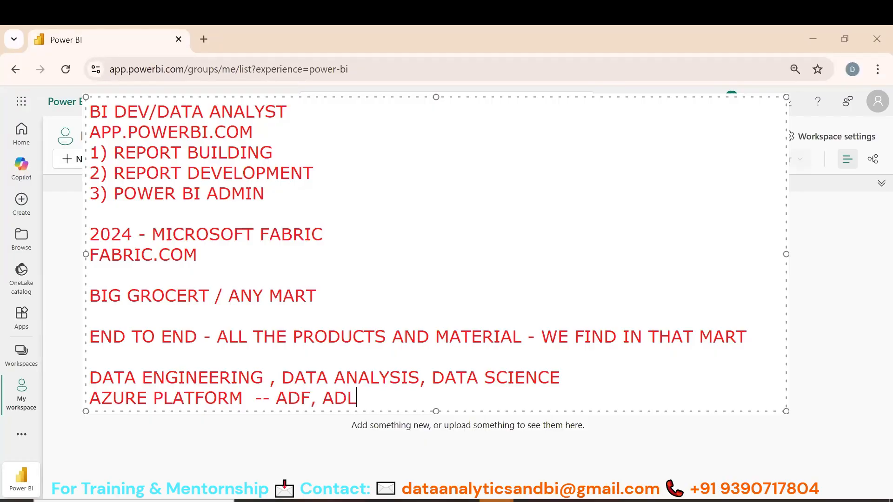
text(, AD)
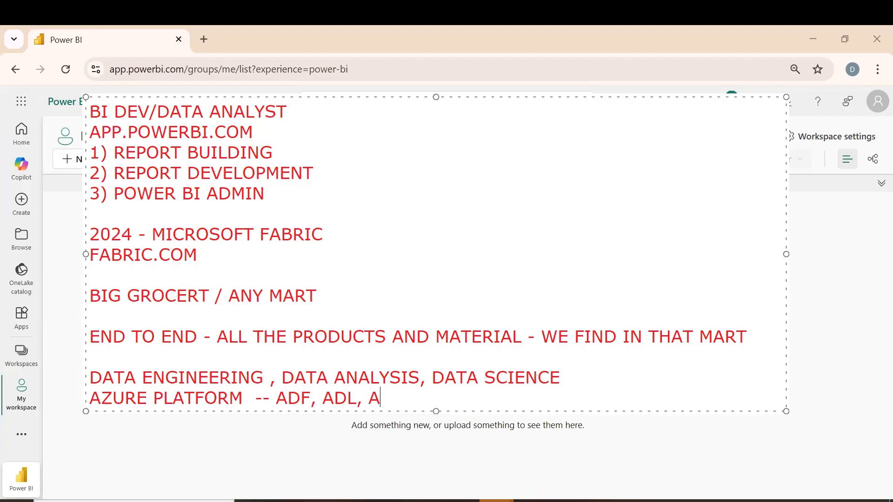
text(B,)
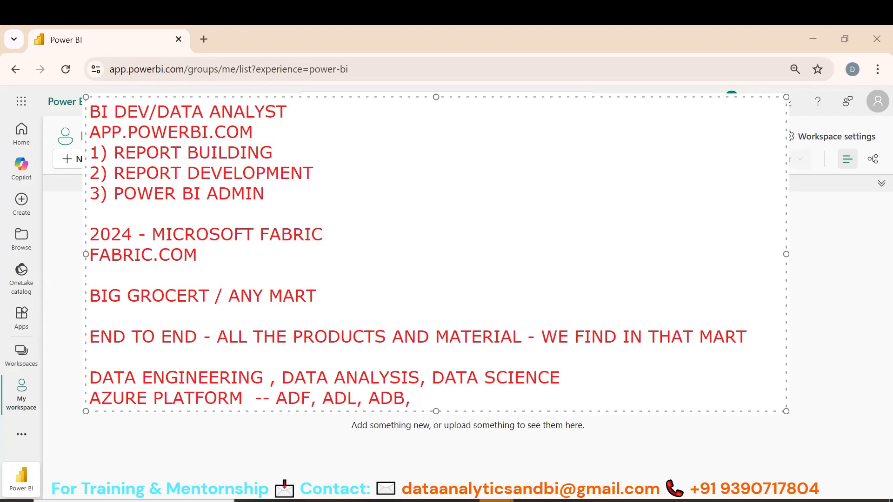
text( EVENT)
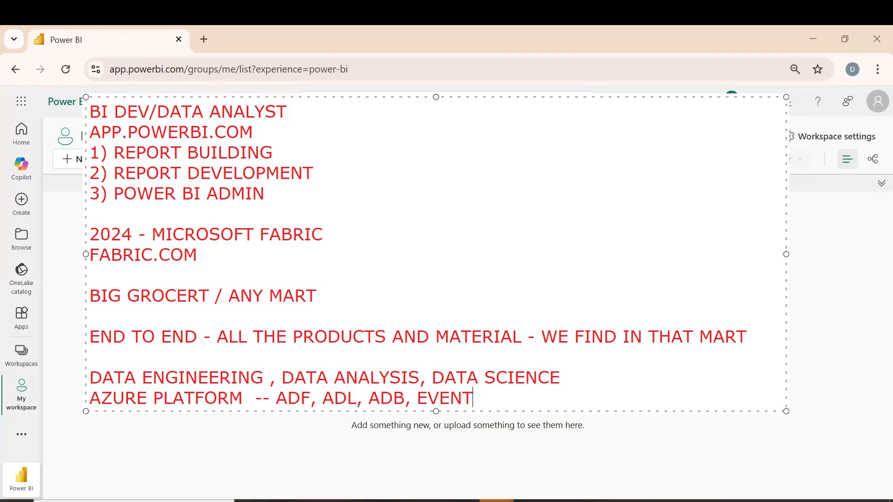
Extend the Azure platform line with ", SQL, DB, PBI, PYTHON, ML MODELS" and widen the annotation so it stays on one line
text(, SQL, DA)
key(BackSpace)
text(B,)
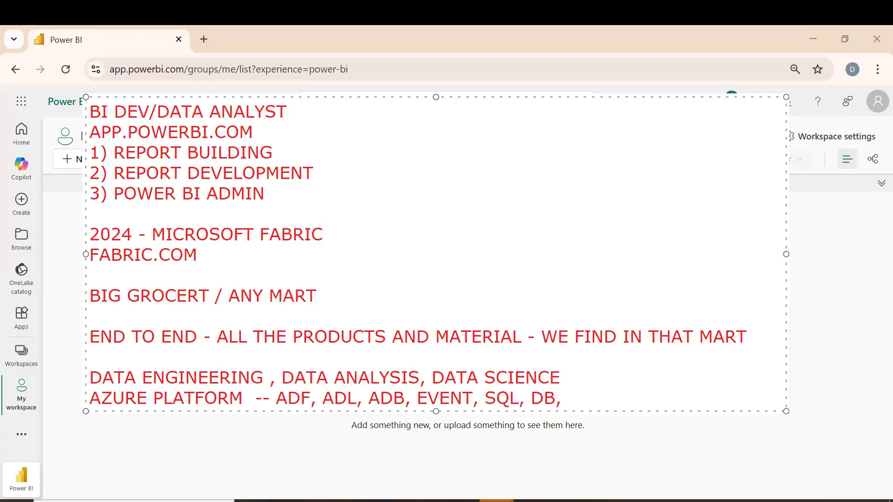
text(PBI, PYTHON,)
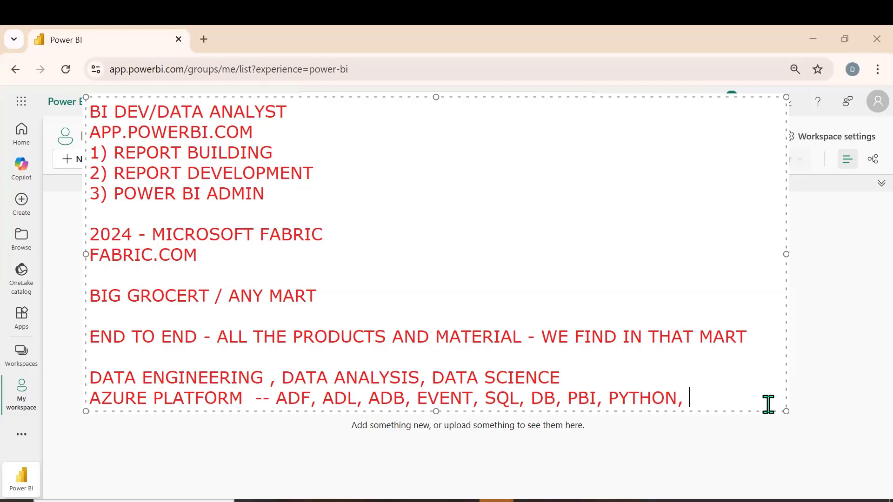
text(ML MODEL)
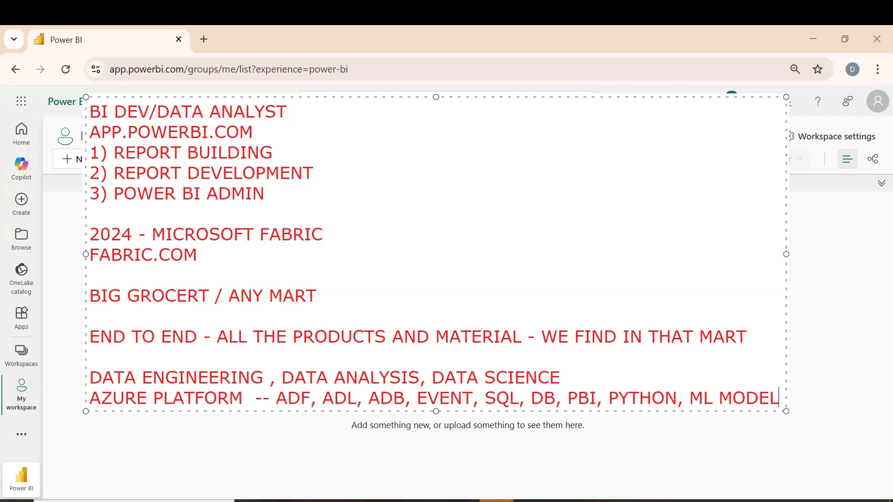
text(S)
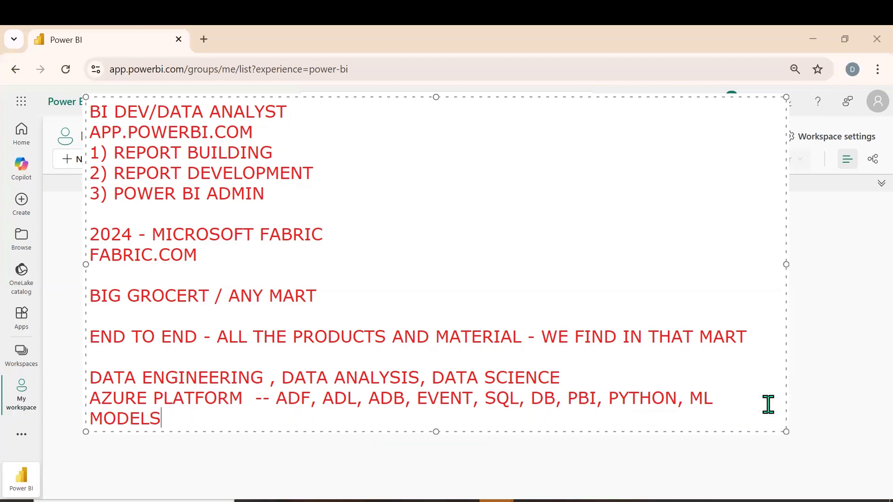
drag(786, 264, 836, 260)
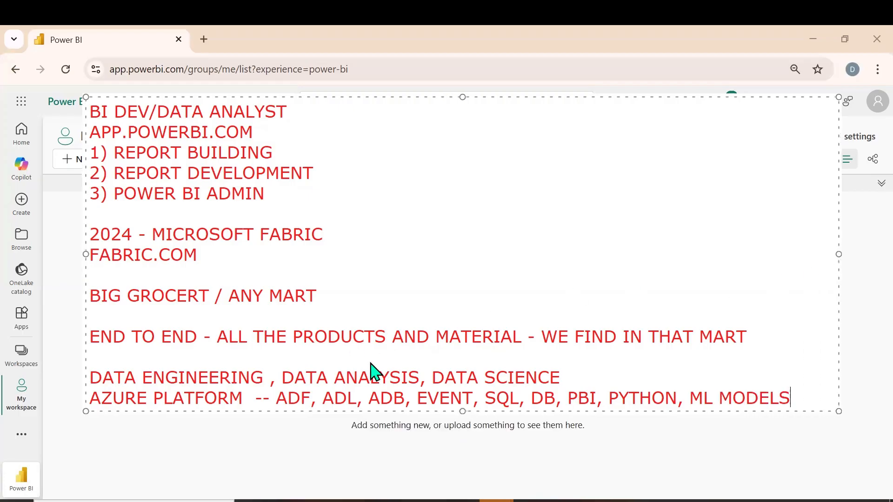
Add "COMPLETELY AVAILABLE IN MICROSOFT FABRIC --" below the Azure platform line, separated by a blank line
key(Return)
key(Return)
text(COMPLET)
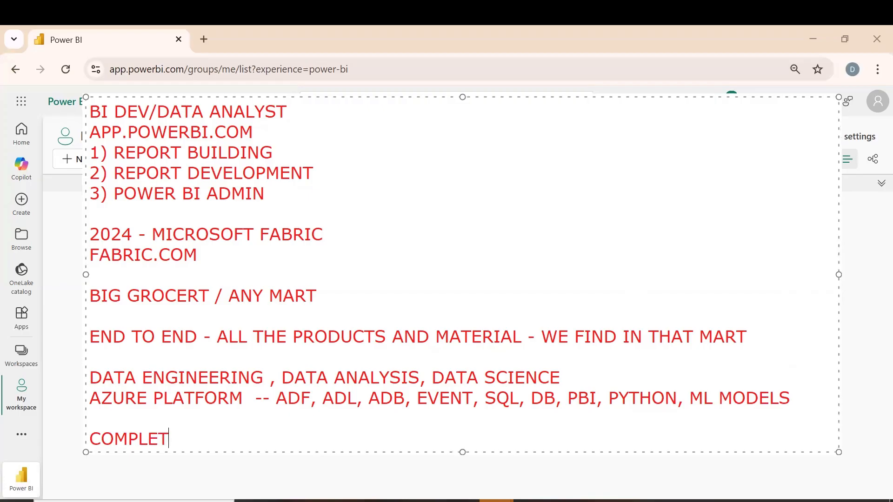
text(ELY AVAILAB)
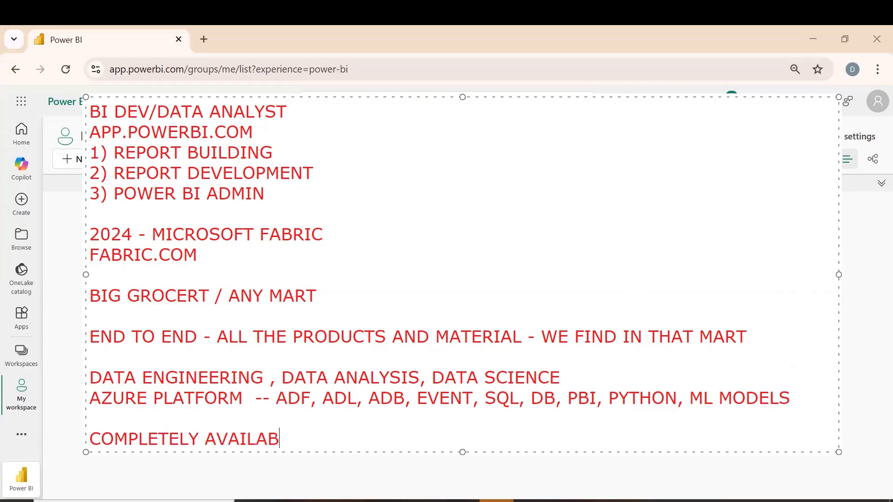
text(LE IN MICRO)
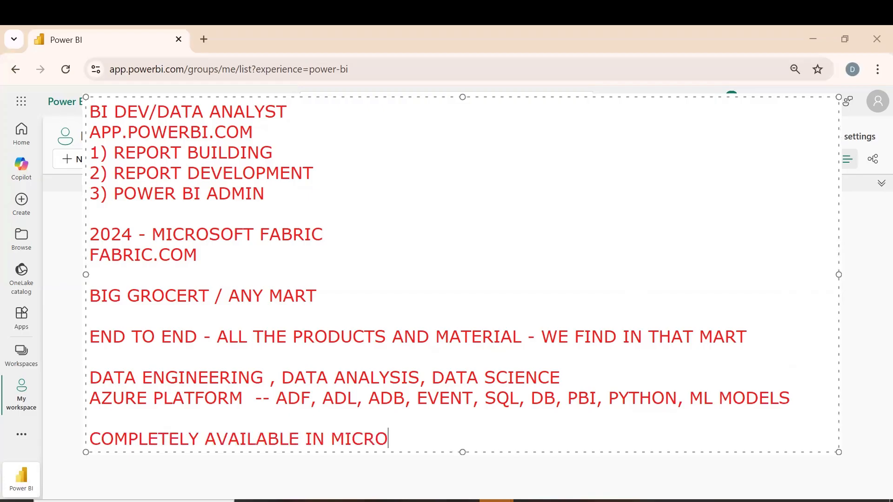
text(SOFT FABRIC --)
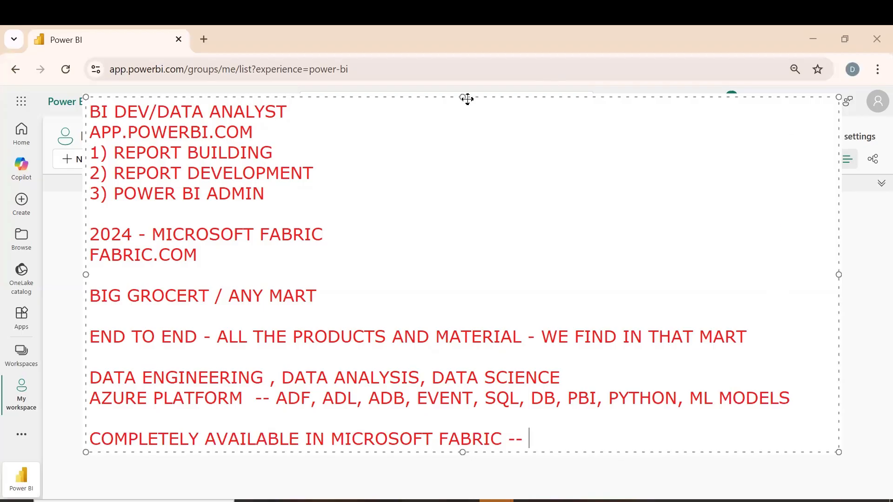
Extend the annotation box upward for more room and add "POWER BI IS INTEGRATED IN FABRIC" as its last line
drag(462, 99, 460, 71)
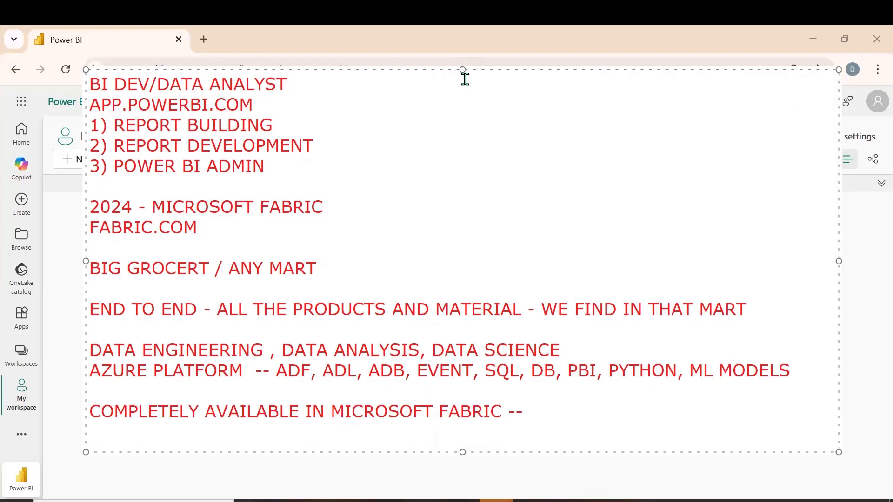
key(Return)
text(POWER BI I)
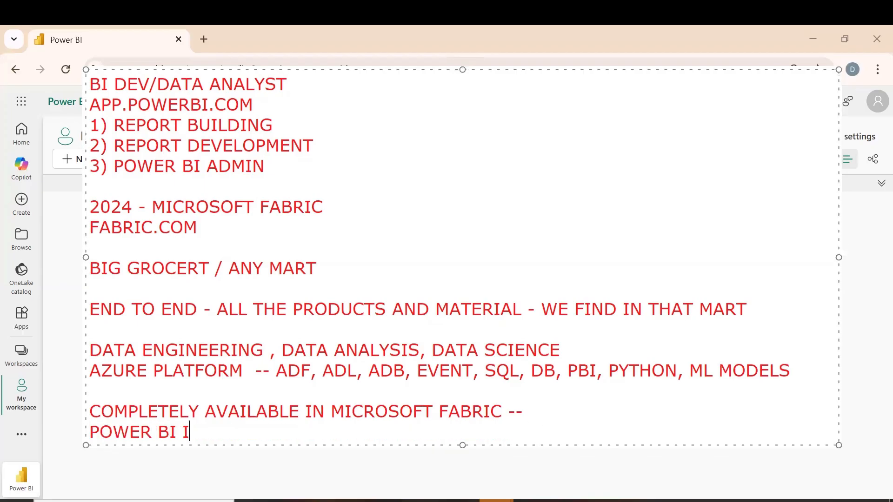
text(S INTEGRATED IN)
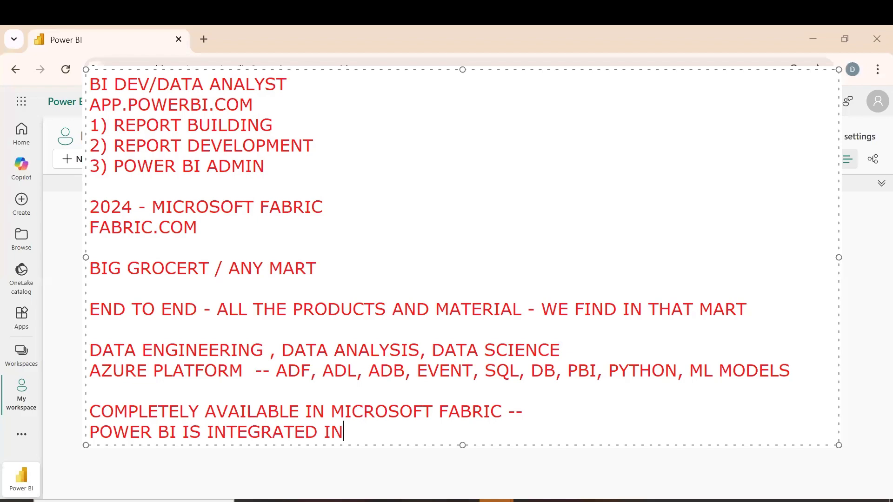
text( FABRIC)
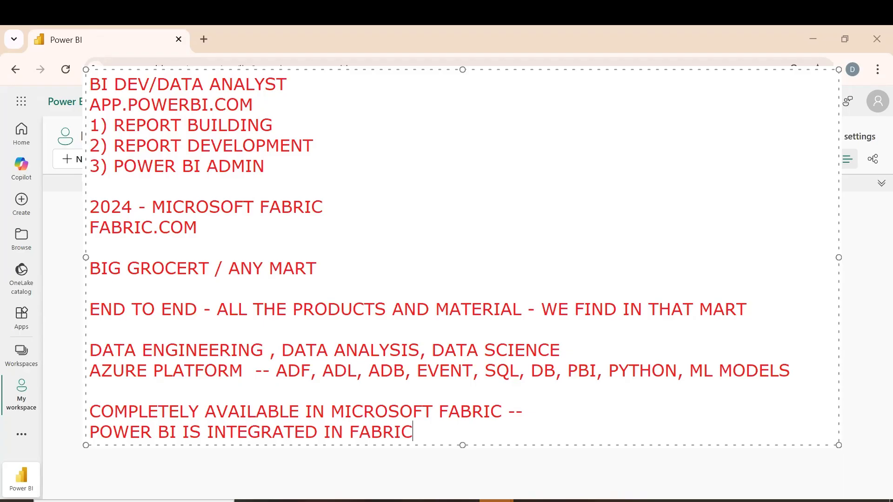
Add "EVERY THING ON CLOUD" as a new line below the Power BI integration line in the annotation
key(Return)
text(EVERY THIN)
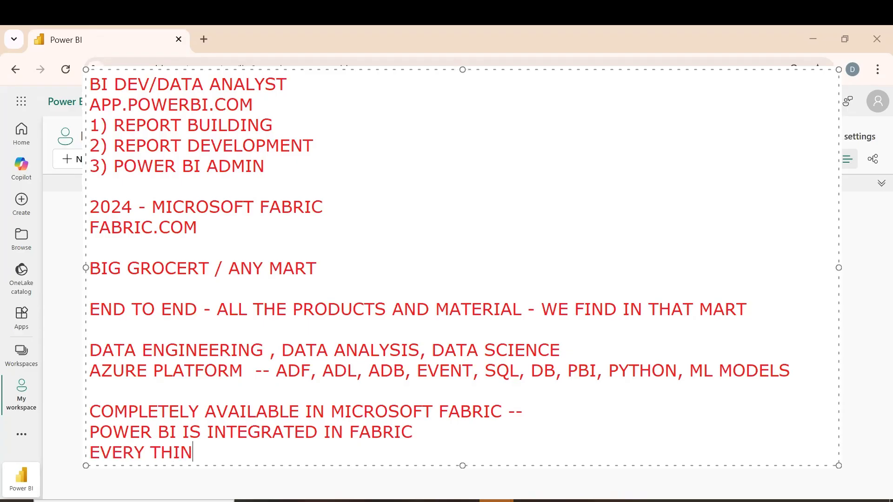
text(G ON CLOUD)
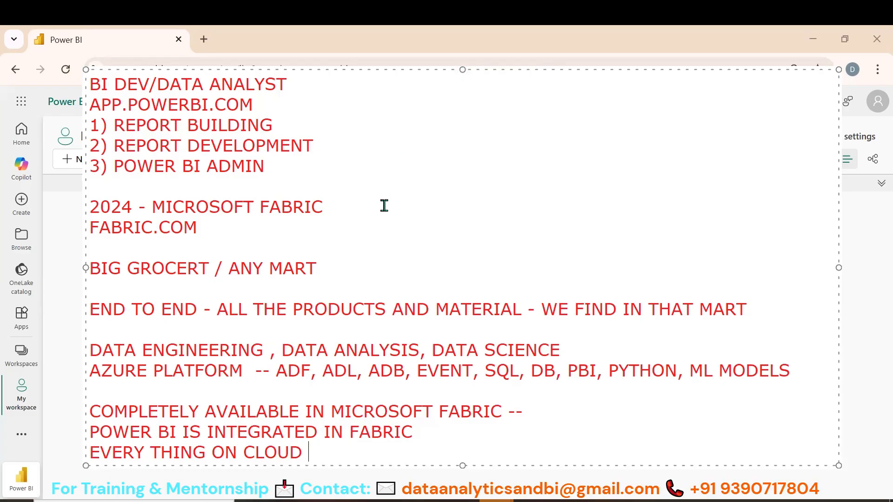
Add a last annotation line listing the certification codes "AZ-203 - DP-700, DP-600"
key(Return)
text(AZ)
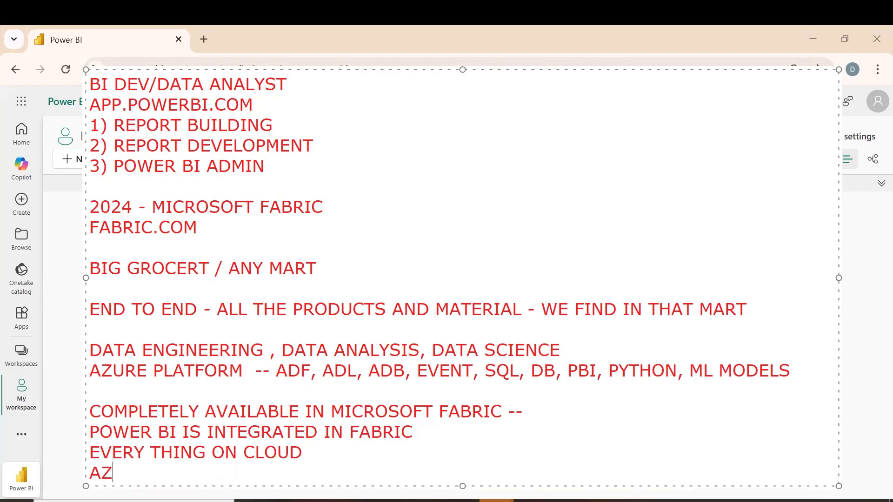
text(-203 -)
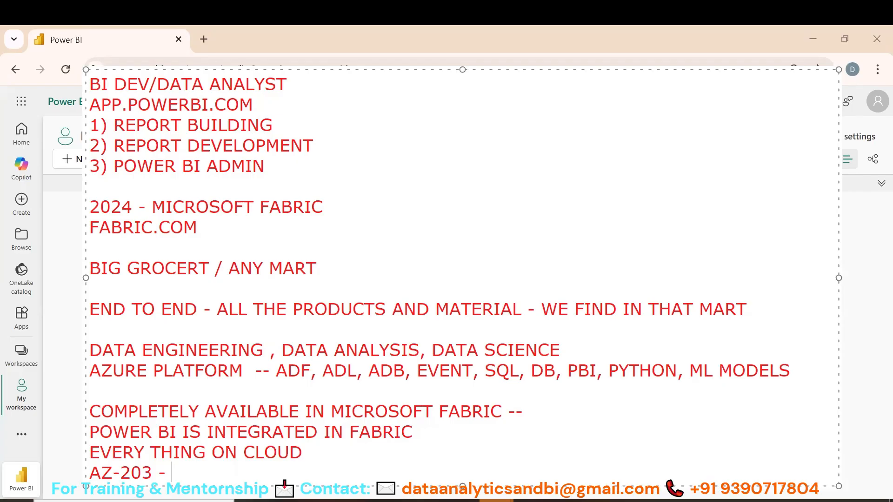
text(DP-700, DP-600)
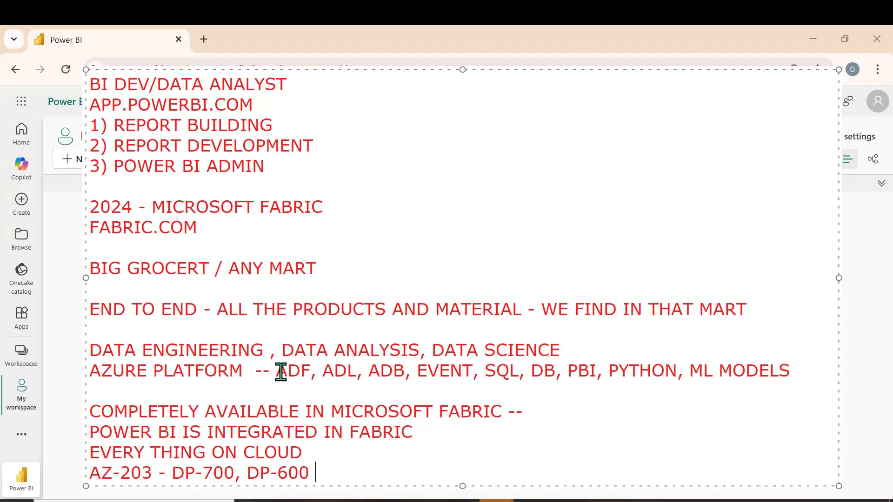
Highlight ADF, ADL, ADB and SQL one after another in the Azure platform line, ending on ADB
drag(277, 371, 309, 375)
drag(323, 371, 356, 370)
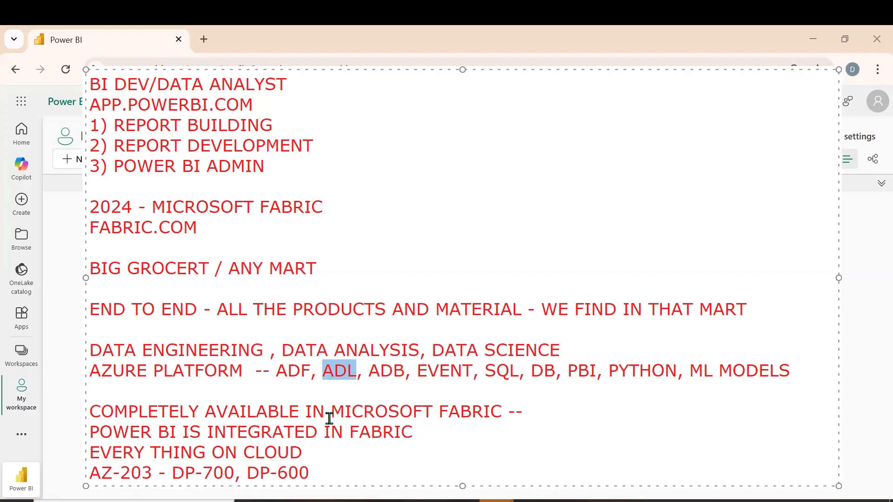
drag(370, 371, 402, 370)
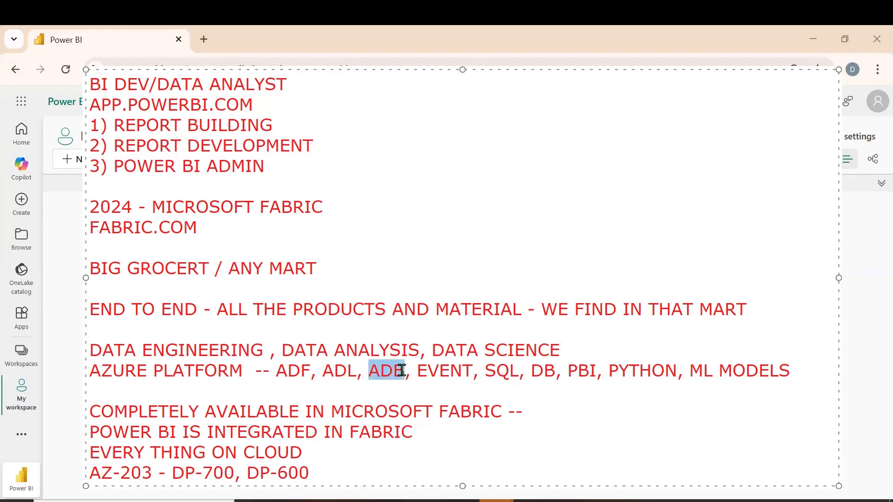
drag(485, 371, 518, 370)
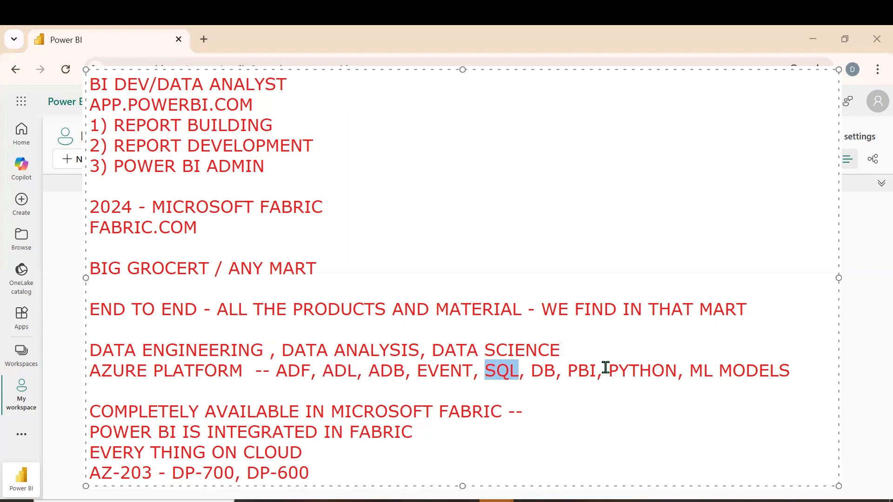
drag(406, 371, 371, 375)
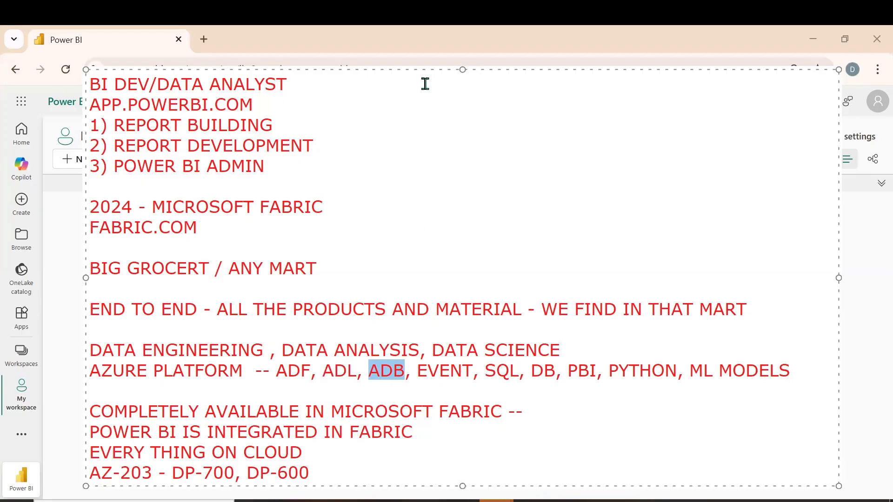
Leave the annotation, switch from the Power BI view to the Fabric view and check the account's profile and trial details
click(171, 412)
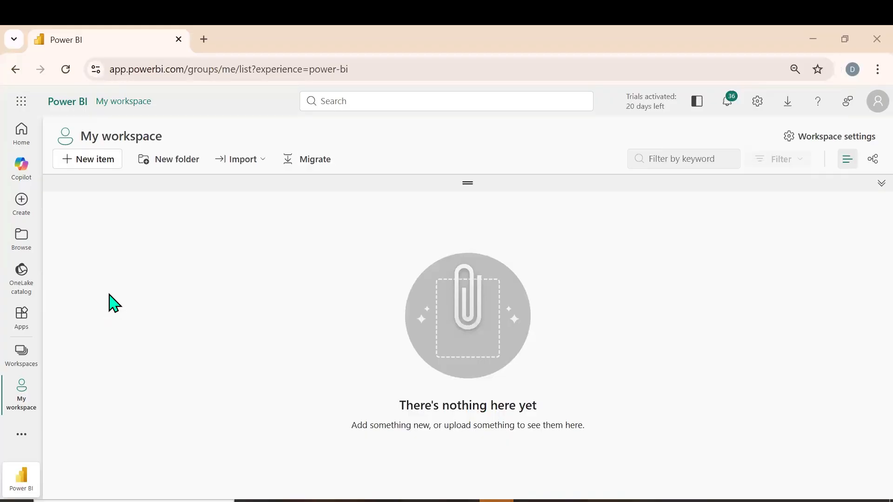
click(21, 486)
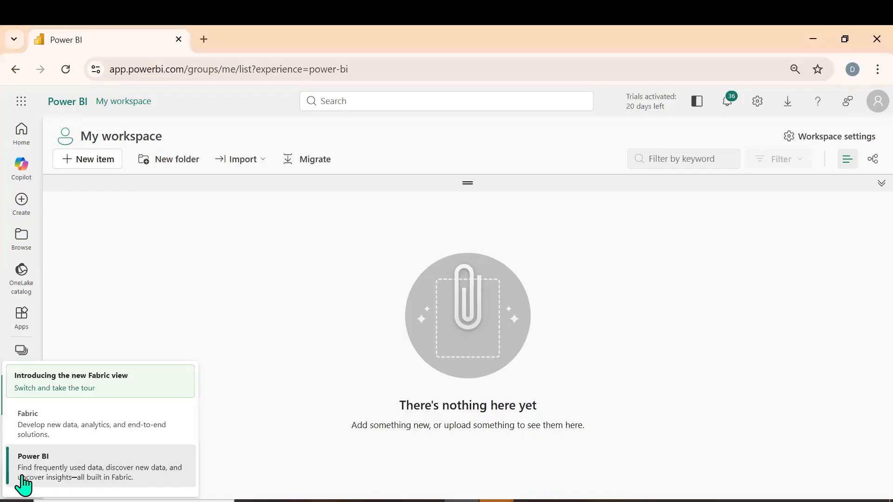
click(51, 437)
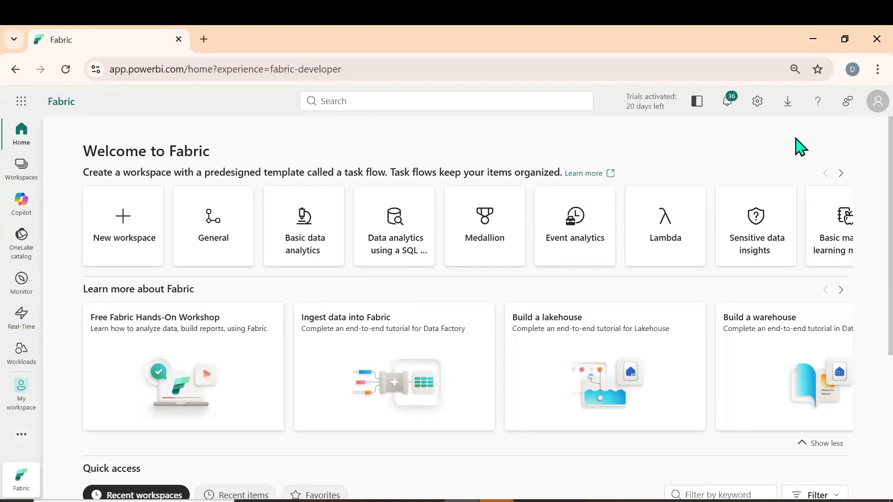
click(870, 104)
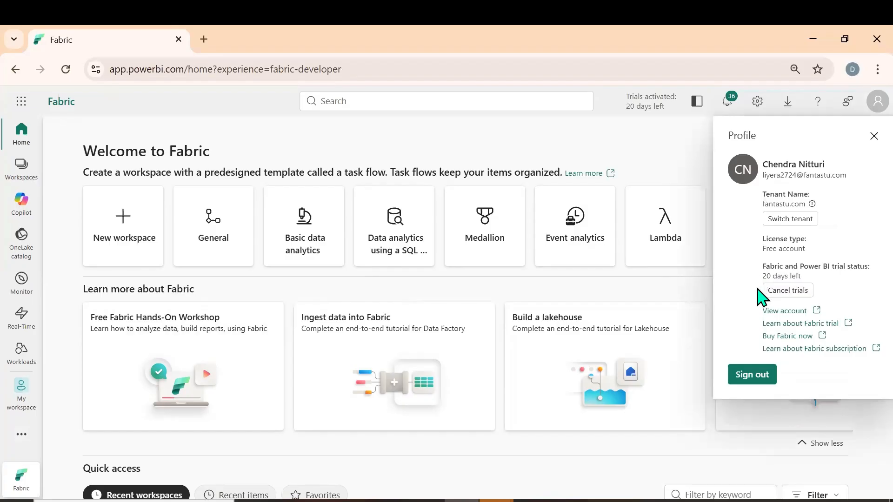
click(523, 130)
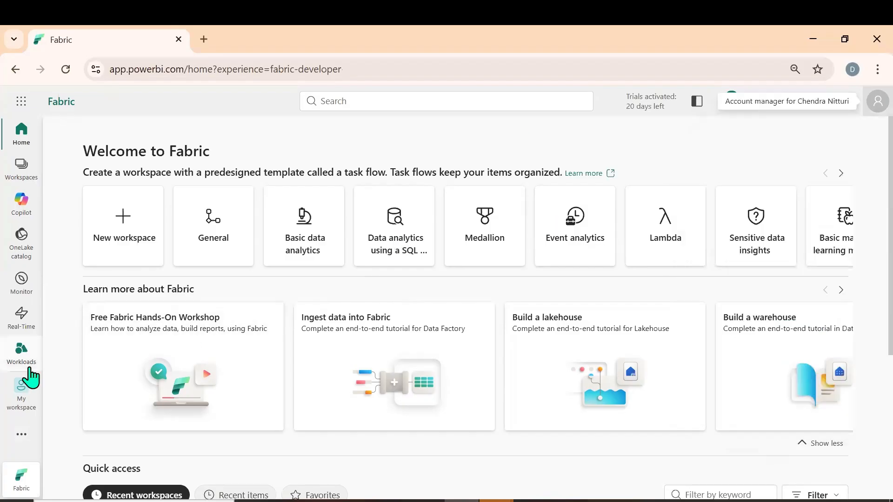
Start a new workspace and name it "FABRIC WORKSHOP : LAKEHOUSE, DATAFLOW GEN2, PIPELINE"
click(18, 173)
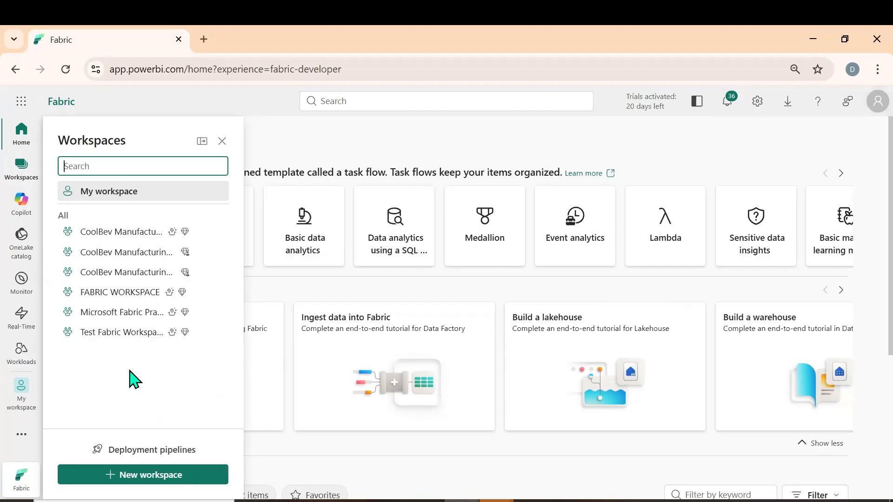
click(133, 475)
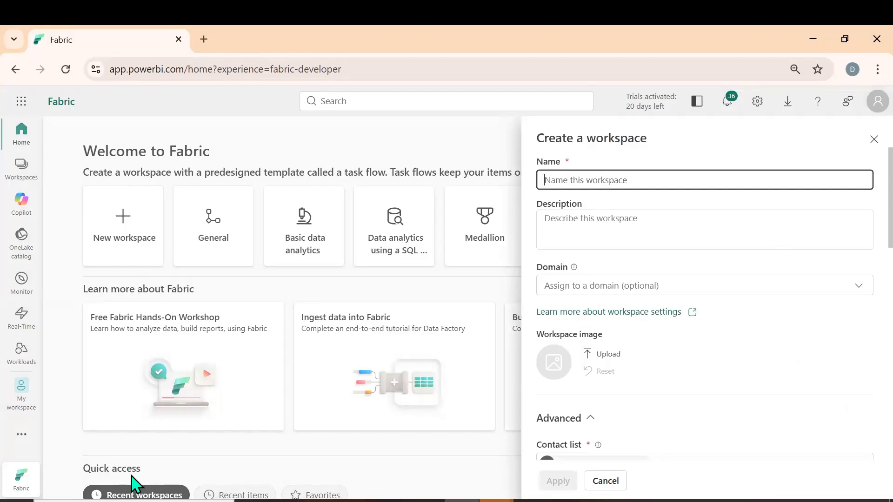
text(FABR)
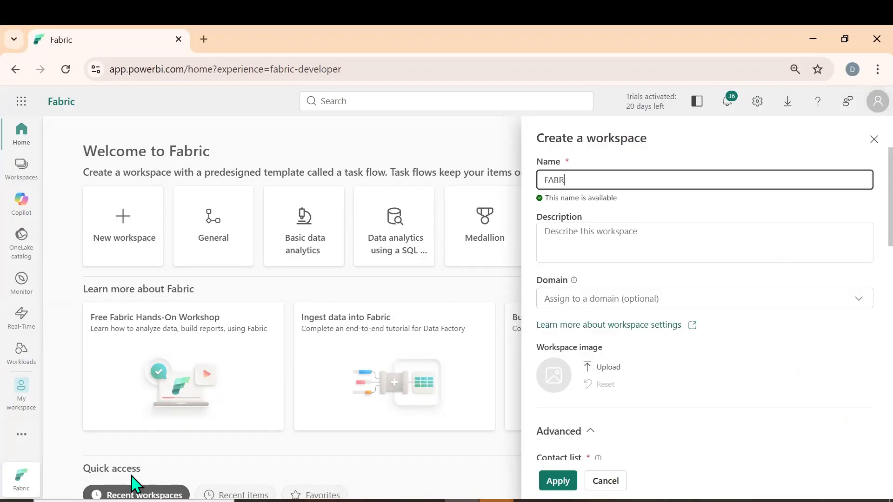
text(IC WORKSHOP : LAKEHOUSE,)
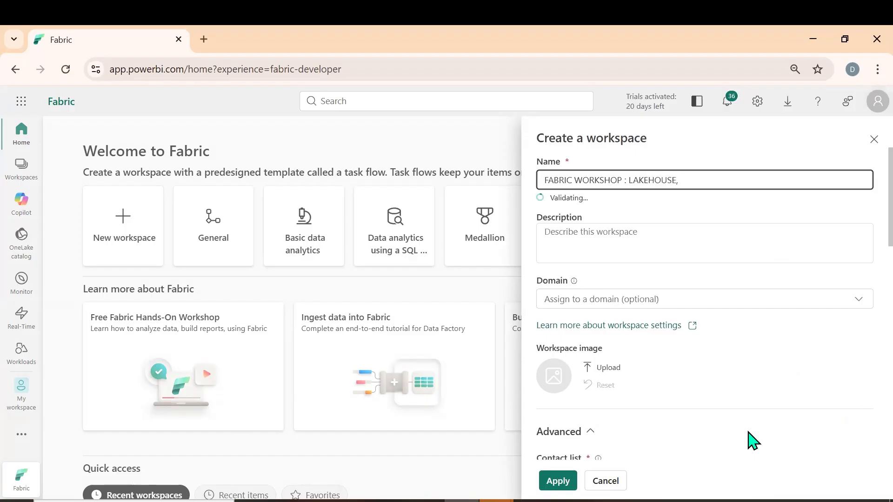
text( DA)
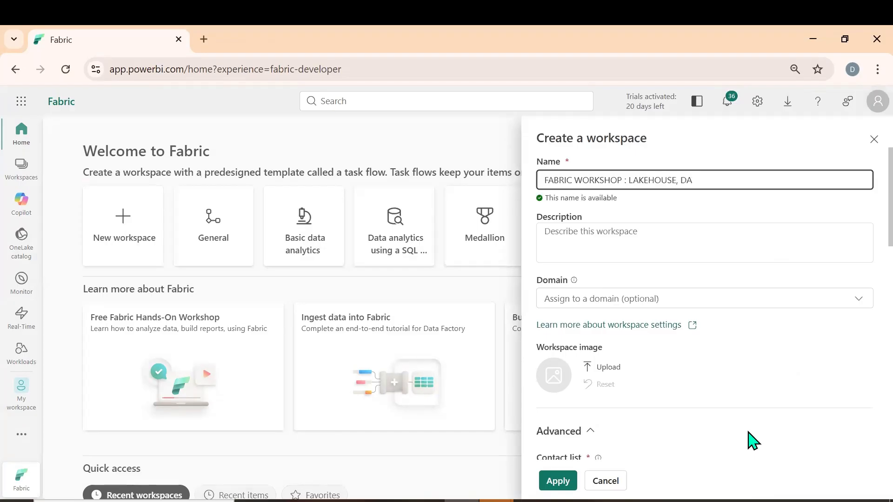
text(TAFLOW GEN2, PIPELINE)
Create the workspace with the Fabric Trial workspace type and collapse its task flow area
scroll(701, 379, down, 5)
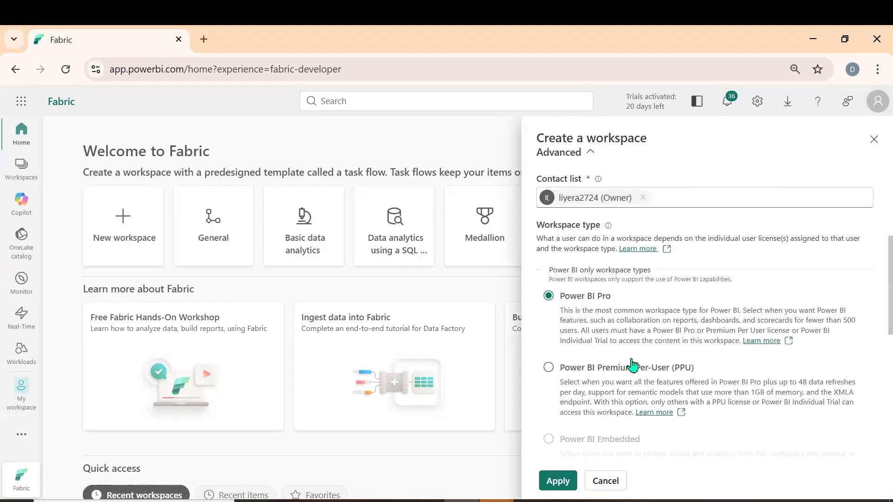
scroll(632, 365, down, 3)
scroll(618, 351, down, 3)
click(550, 311)
scroll(639, 315, down, 1)
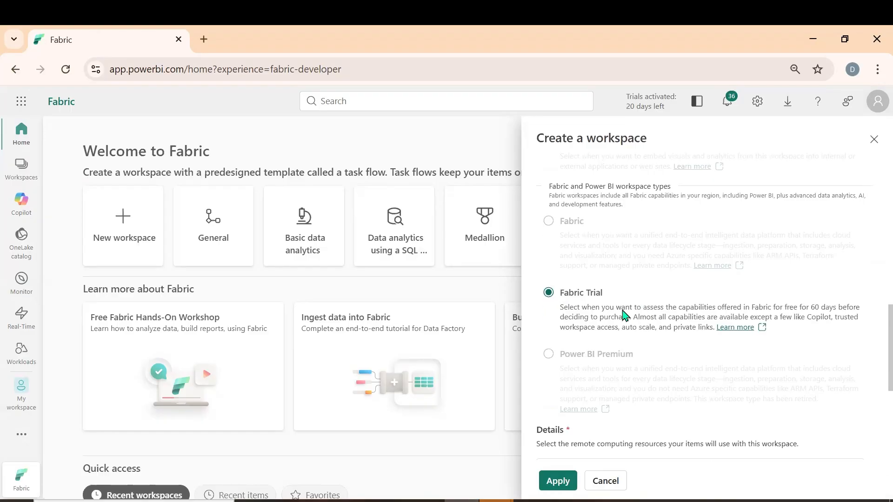
scroll(625, 316, down, 2)
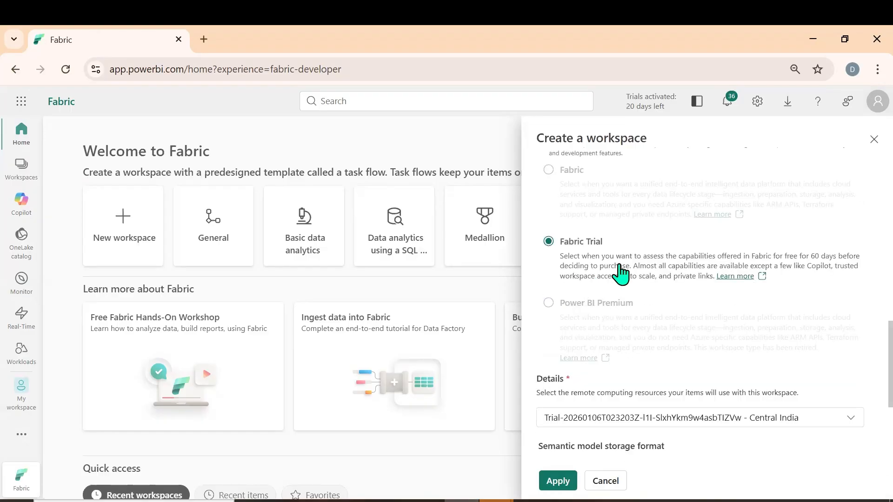
scroll(573, 372, down, 4)
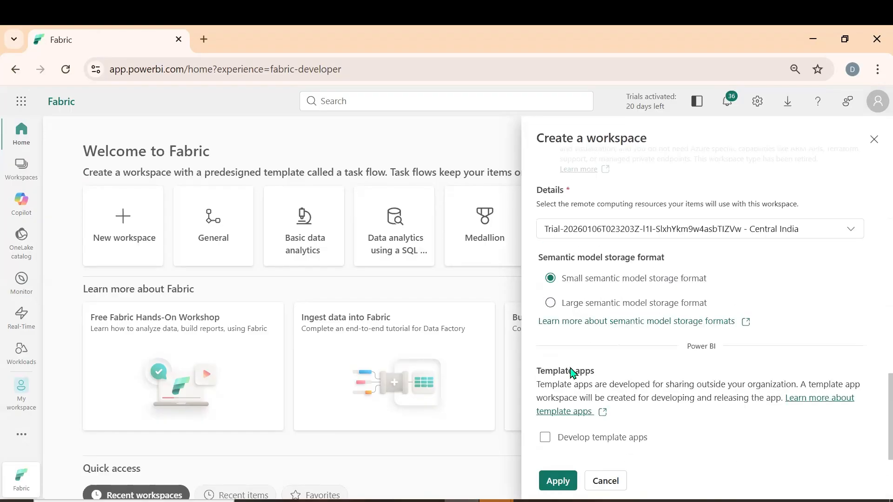
click(558, 481)
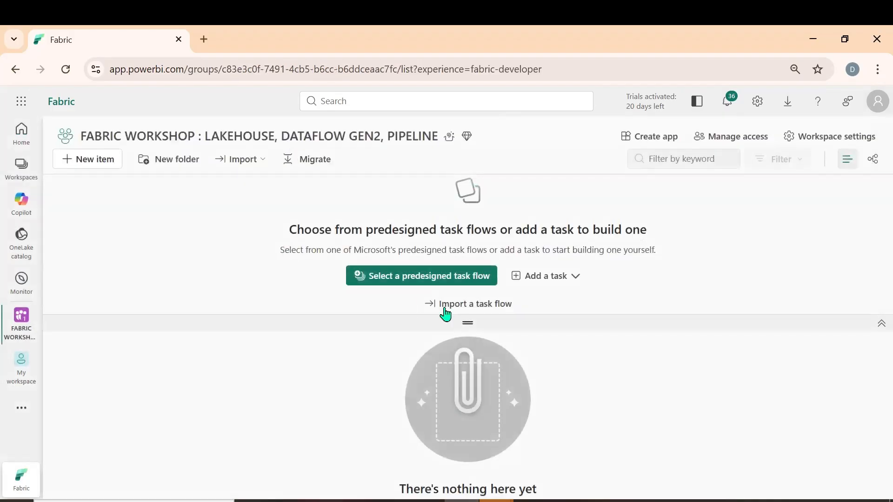
drag(468, 323, 461, 212)
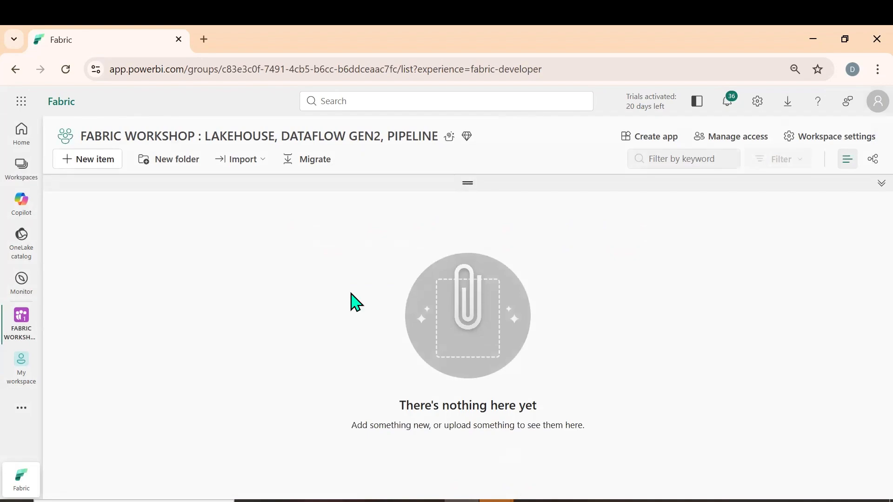
Switch to the "Microsoft Fabric Lakehouse" document in Word and highlight FABRIC LAKEHOUSE and LAKEHOUSE in its title
click(425, 500)
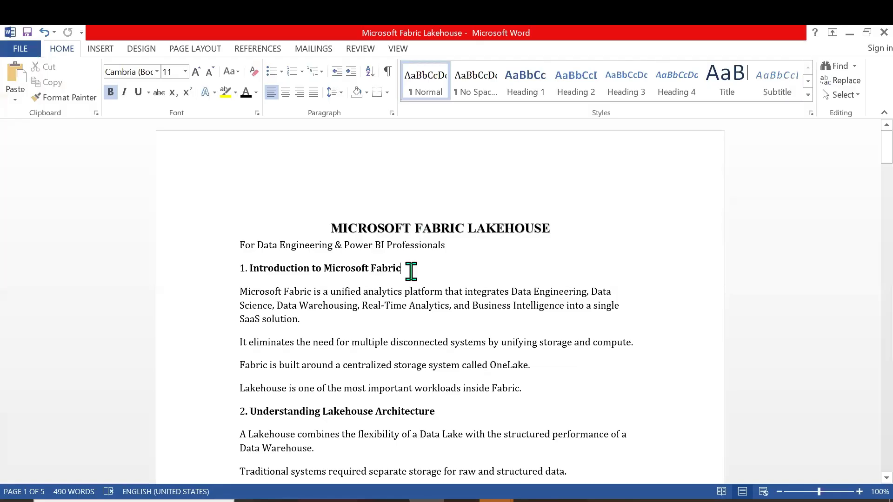
click(415, 227)
drag(507, 225, 515, 232)
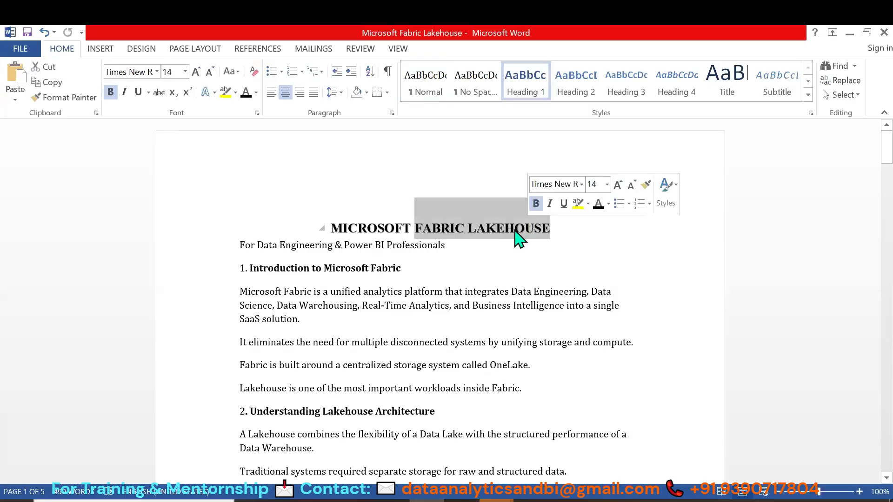
click(482, 230)
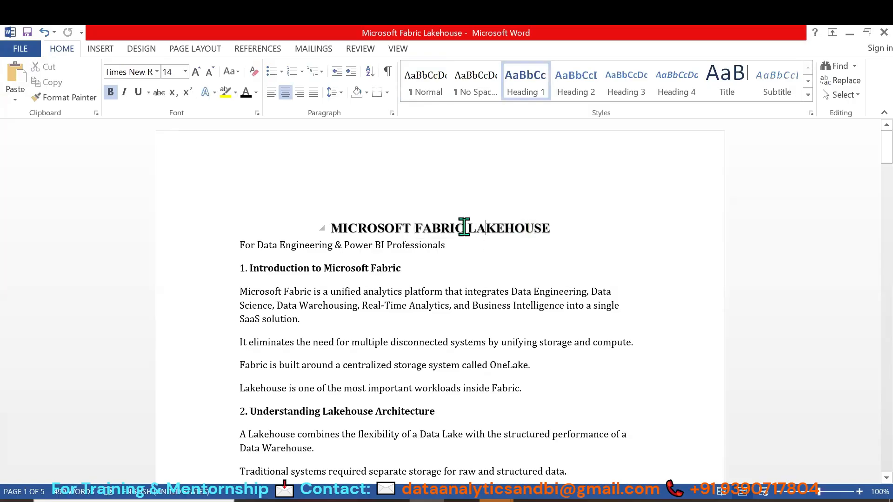
double_click(508, 228)
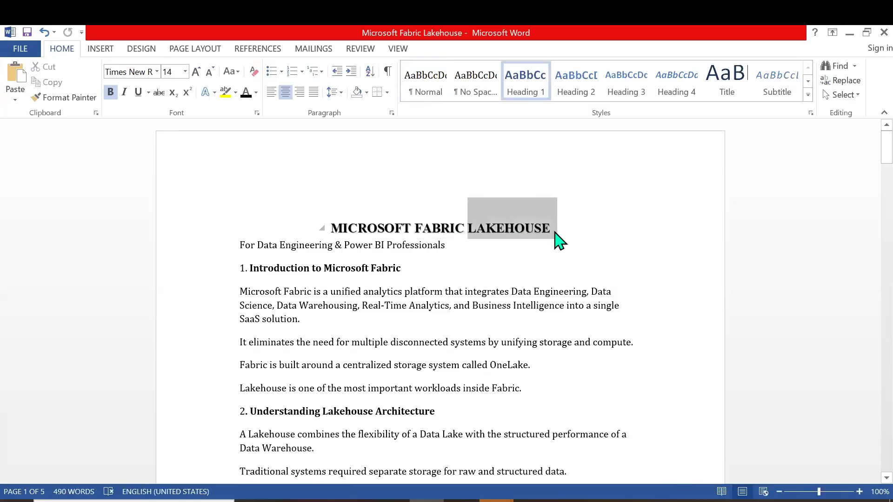
click(482, 256)
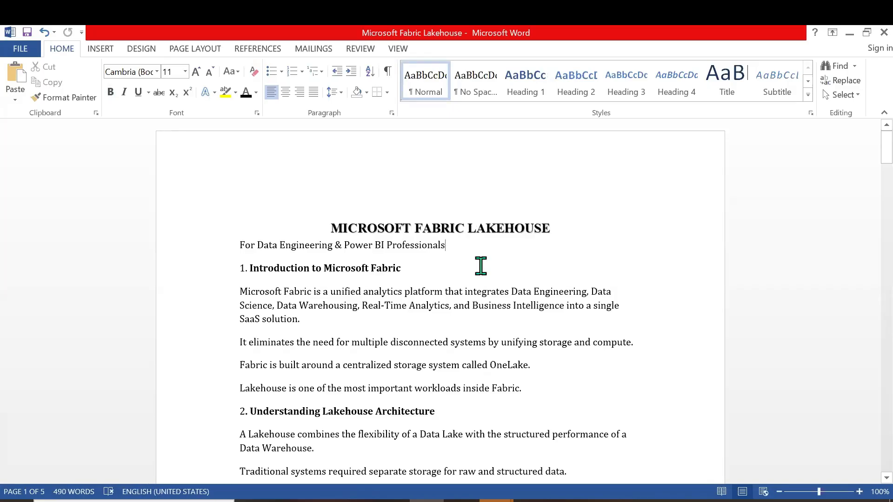
Draw a red check mark above "Data Engineering" in the introduction paragraph and clear it again
scroll(481, 266, down, 2)
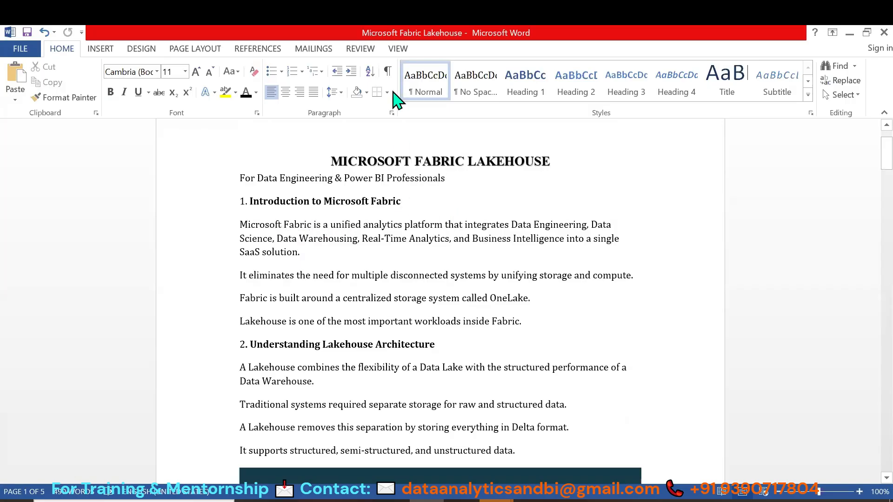
click(486, 265)
drag(536, 215, 565, 195)
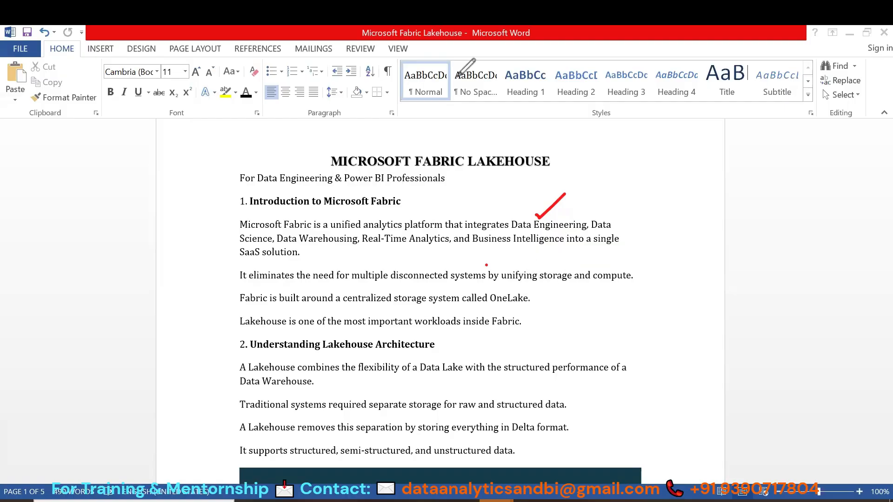
drag(573, 250, 530, 278)
key(Escape)
Skim the lakehouse document from the architecture section down to the Key Benefits section
scroll(530, 349, down, 5)
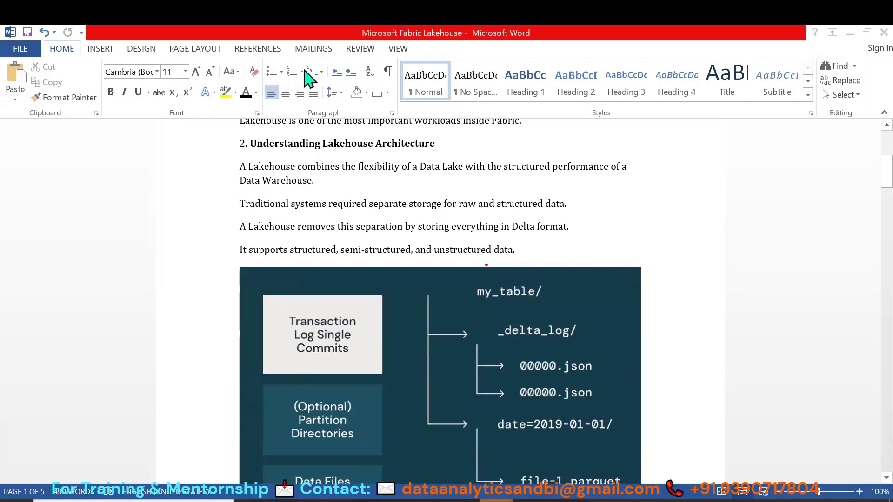
scroll(482, 227, down, 15)
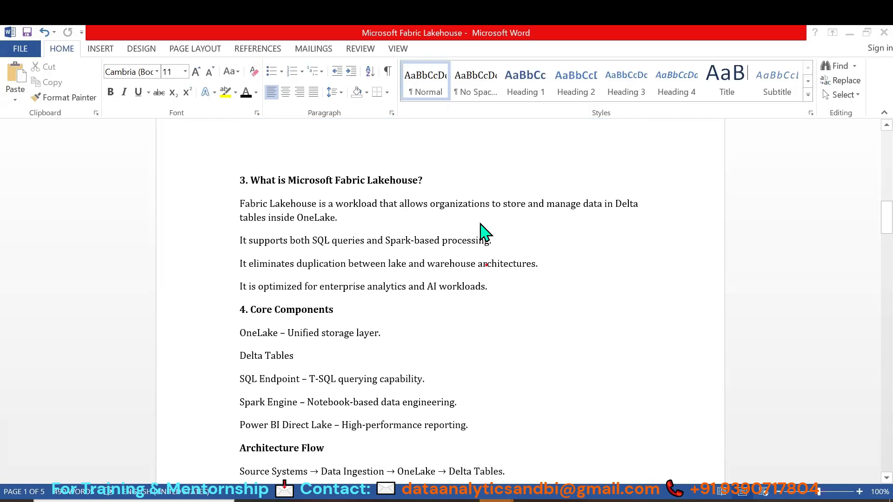
scroll(481, 227, down, 20)
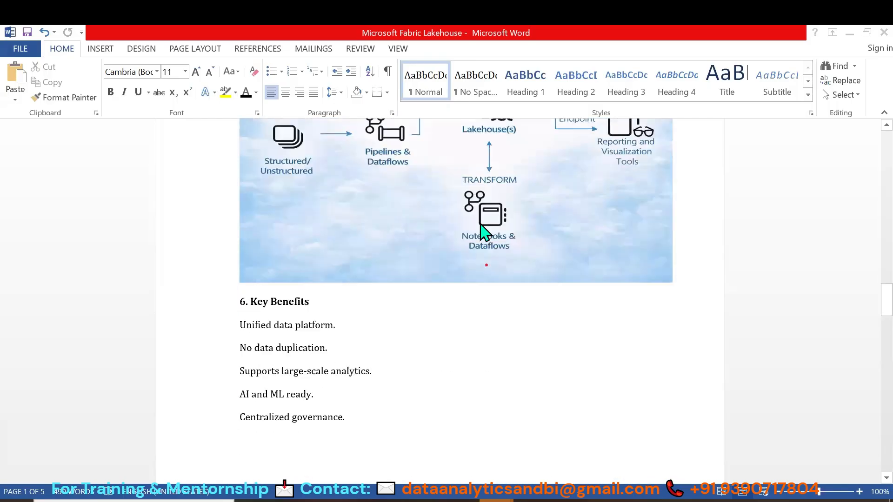
Draw three red boxes labelled E, DB and S in the blank area below the Key Benefits list
scroll(481, 227, up, 4)
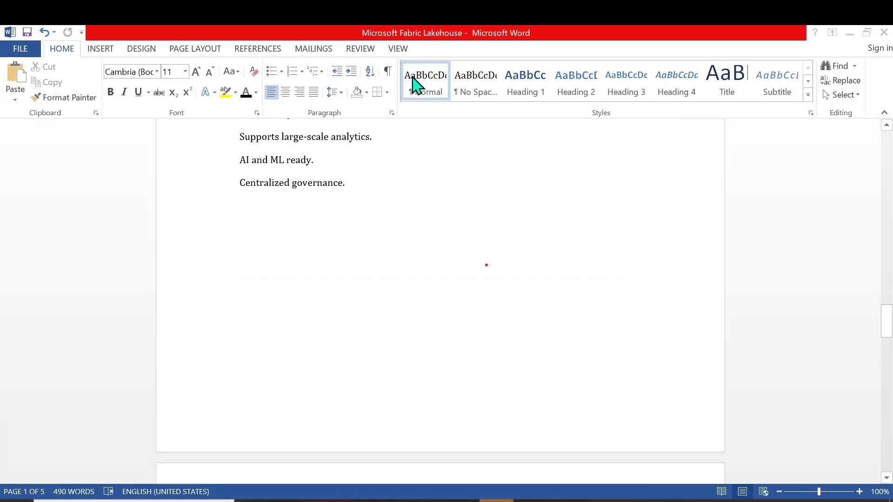
click(196, 229)
mouse_move(195, 271)
mouse_down()
mouse_move(195, 229)
mouse_move(249, 227)
mouse_move(251, 269)
mouse_move(194, 277)
mouse_up()
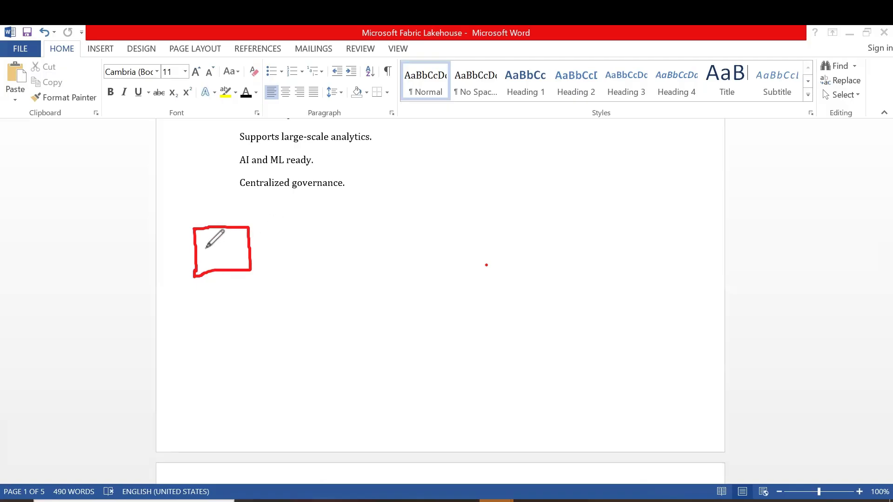
mouse_move(203, 245)
mouse_down()
mouse_move(205, 259)
mouse_move(217, 235)
mouse_up()
drag(209, 249, 223, 245)
mouse_move(200, 345)
mouse_down()
mouse_move(201, 303)
mouse_move(267, 344)
mouse_move(199, 345)
mouse_up()
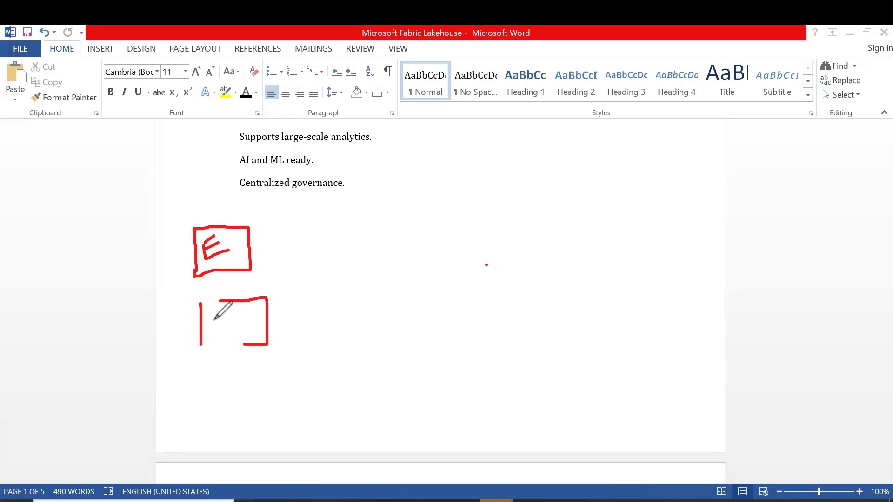
mouse_move(216, 316)
mouse_down()
mouse_move(219, 334)
mouse_move(242, 322)
mouse_move(258, 328)
mouse_move(241, 334)
mouse_up()
mouse_move(225, 378)
mouse_down()
mouse_move(224, 405)
mouse_move(292, 356)
mouse_move(294, 405)
mouse_move(226, 391)
mouse_move(225, 377)
mouse_move(251, 393)
mouse_move(228, 407)
mouse_up()
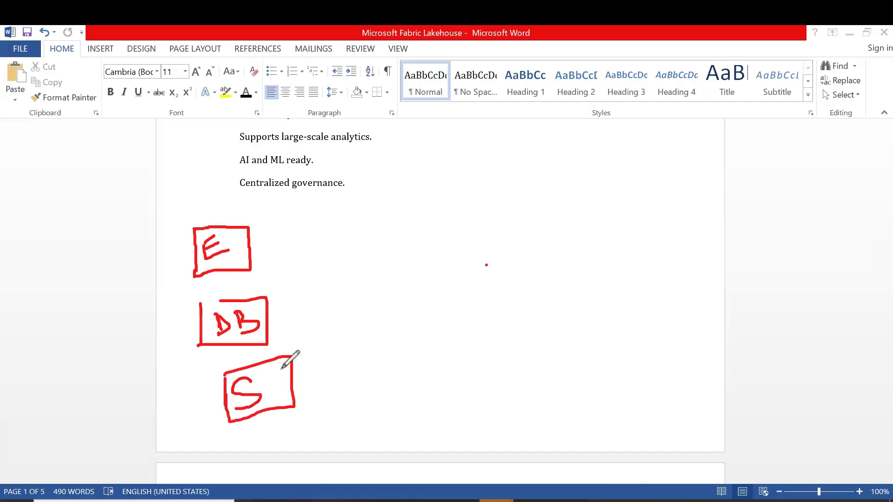
Add two empty red boxes beside the E and DB boxes and a vertical divider line to their right
mouse_move(294, 282)
mouse_down()
mouse_move(281, 239)
mouse_move(321, 232)
mouse_move(301, 284)
mouse_move(309, 340)
mouse_up()
mouse_move(302, 301)
mouse_down()
mouse_move(320, 299)
mouse_move(347, 332)
mouse_up()
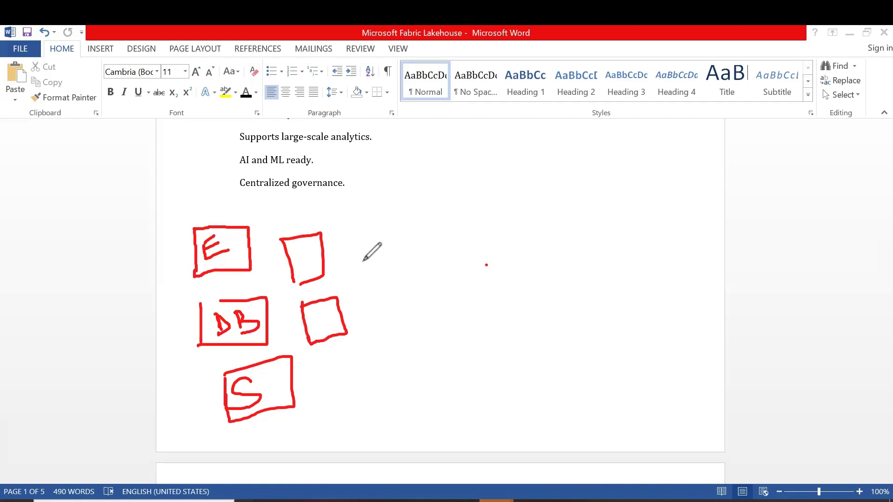
drag(357, 202, 358, 266)
drag(362, 408, 362, 424)
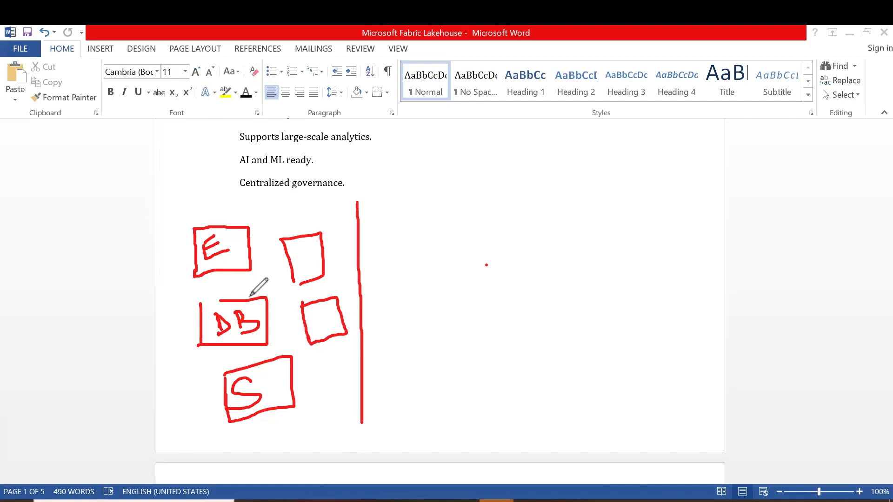
Write DS above the source boxes and underline "Centralized governance." in red
mouse_move(171, 245)
mouse_down()
mouse_move(159, 208)
mouse_move(188, 222)
mouse_move(170, 245)
mouse_up()
mouse_move(208, 190)
mouse_down()
mouse_move(193, 195)
mouse_move(200, 207)
mouse_move(190, 213)
mouse_up()
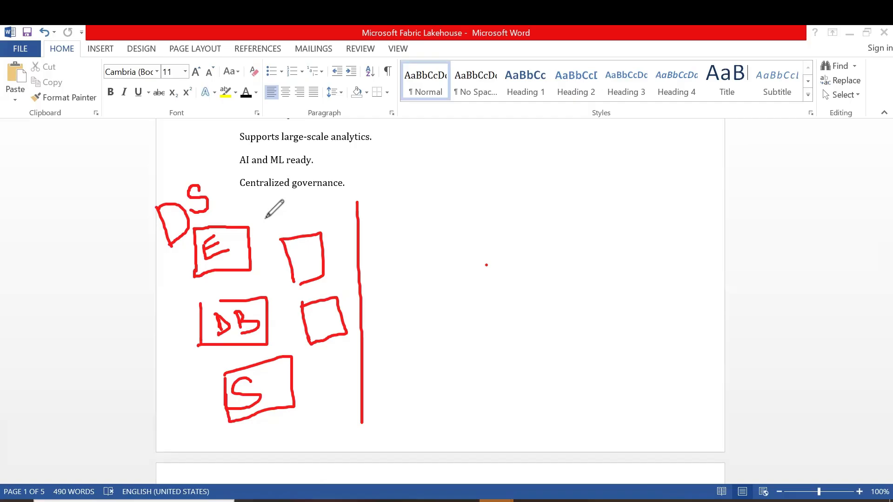
drag(240, 191, 316, 196)
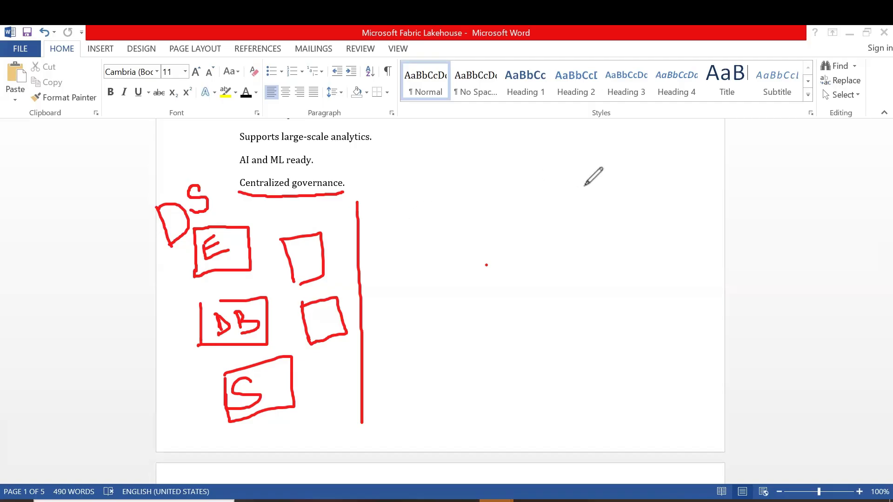
Draw a second vertical divider and a large box labelled LH before it, with a curved arrow leading there from the E box
drag(597, 187, 595, 420)
drag(374, 234, 379, 234)
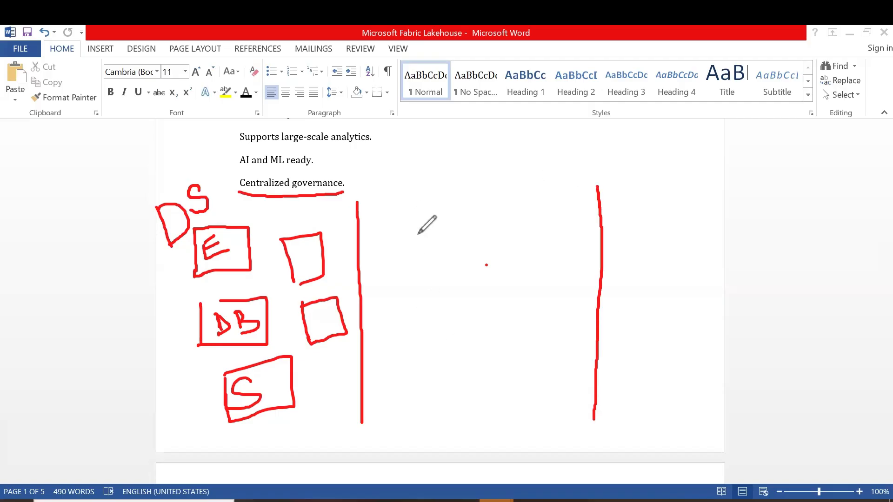
drag(560, 227, 578, 227)
mouse_move(374, 230)
mouse_down()
mouse_move(383, 386)
mouse_move(565, 379)
mouse_move(575, 222)
mouse_up()
mouse_move(260, 249)
mouse_down()
mouse_move(328, 180)
mouse_move(393, 173)
mouse_move(424, 221)
mouse_move(433, 204)
mouse_move(426, 224)
mouse_up()
drag(394, 264, 396, 300)
drag(395, 300, 444, 292)
mouse_move(448, 252)
mouse_down()
mouse_move(454, 288)
mouse_move(488, 258)
mouse_move(490, 284)
mouse_up()
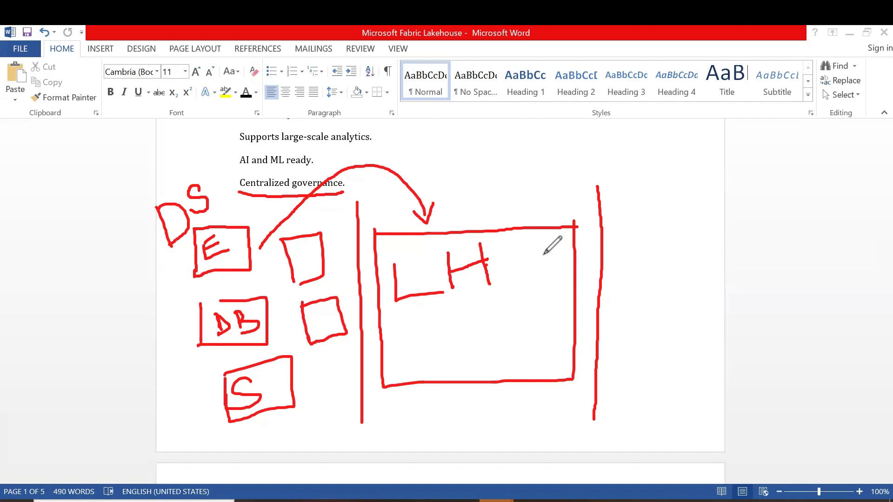
Draw a curved arrow from the LH box across the second divider and write POW at its tip
mouse_move(529, 253)
mouse_down()
mouse_move(640, 171)
mouse_move(667, 233)
mouse_move(680, 205)
mouse_up()
mouse_move(628, 262)
mouse_down()
mouse_move(638, 308)
mouse_move(633, 291)
mouse_up()
drag(670, 255, 673, 282)
mouse_move(687, 253)
mouse_down()
mouse_move(728, 263)
mouse_move(728, 238)
mouse_up()
Draw two lines from inside the LH box across the second divider and write Note and pipe at their ends
click(517, 312)
drag(555, 326, 643, 365)
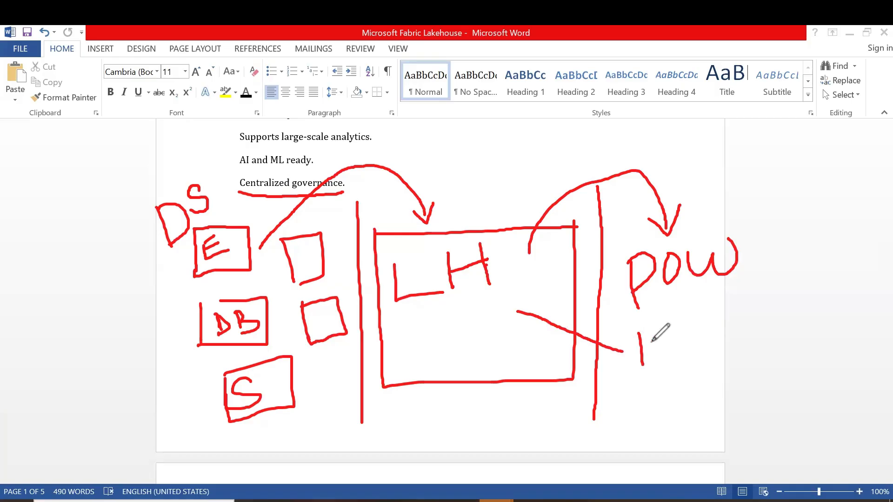
drag(639, 331, 674, 356)
drag(661, 304, 674, 356)
drag(697, 324, 703, 340)
mouse_move(705, 302)
mouse_down()
mouse_move(708, 337)
mouse_move(742, 328)
mouse_move(741, 288)
mouse_up()
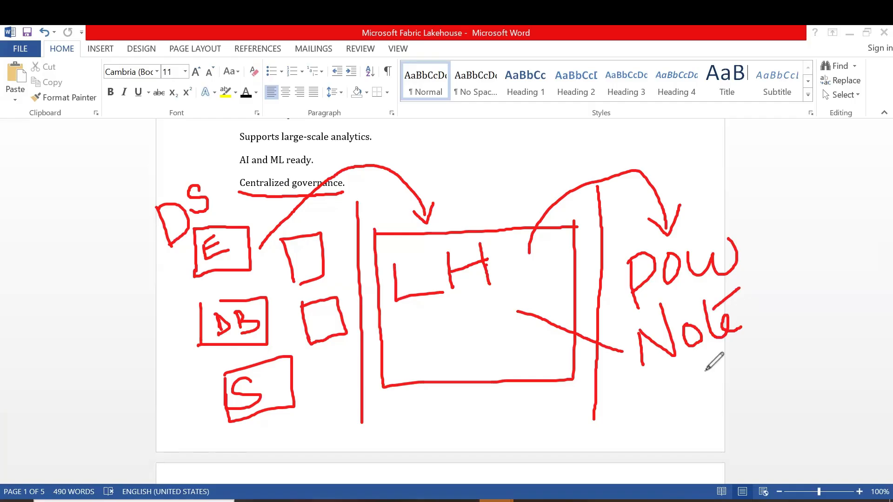
mouse_move(518, 311)
mouse_down()
mouse_move(618, 363)
mouse_move(665, 419)
mouse_up()
mouse_move(653, 387)
mouse_down()
mouse_move(672, 385)
mouse_move(693, 403)
mouse_up()
drag(688, 372, 725, 379)
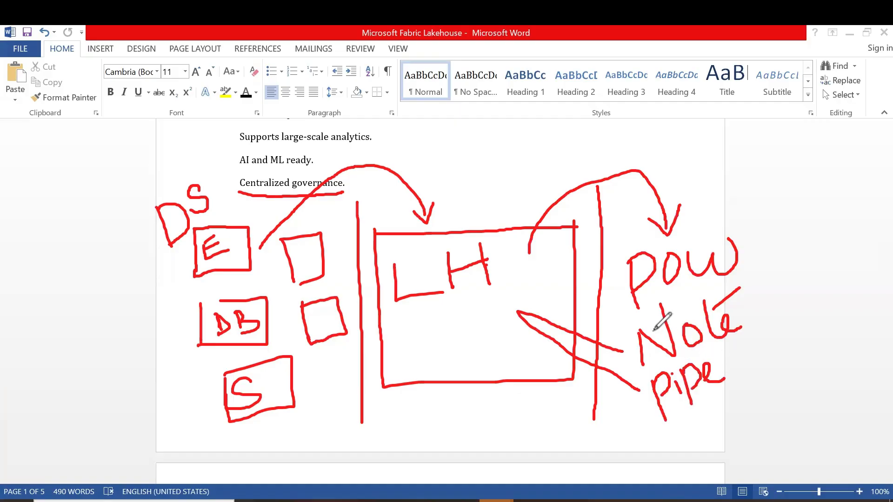
Add check marks beside POW and pipe, and draw a smaller box below the LH label
drag(749, 247, 792, 199)
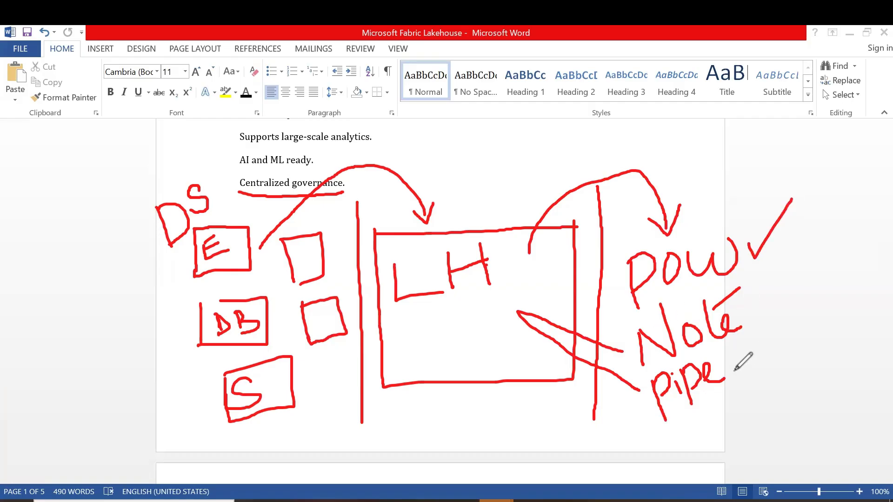
drag(734, 366, 786, 314)
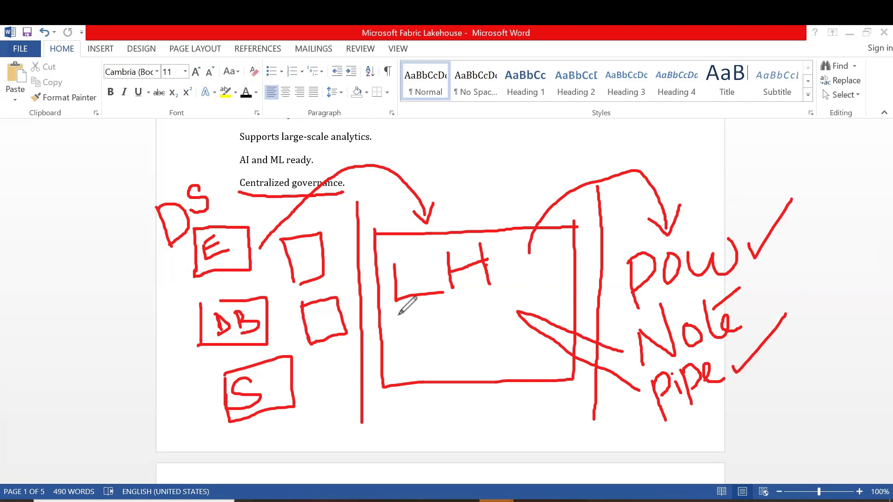
mouse_move(395, 317)
mouse_down()
mouse_move(402, 372)
mouse_move(437, 303)
mouse_move(485, 306)
mouse_move(487, 361)
mouse_up()
drag(400, 371, 487, 359)
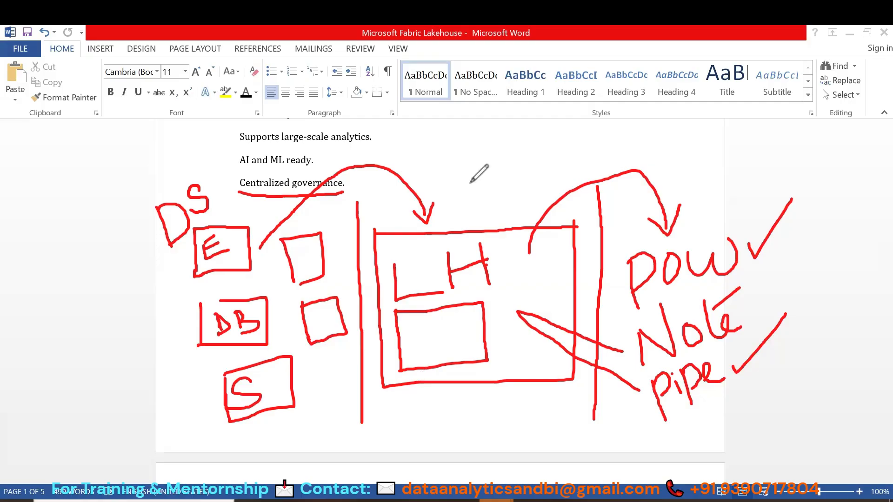
Clear the red lakehouse sketch from the document page
drag(199, 269, 180, 262)
mouse_move(231, 305)
mouse_down()
mouse_move(278, 305)
mouse_move(365, 277)
mouse_move(403, 247)
mouse_move(470, 245)
mouse_move(473, 275)
mouse_move(552, 369)
mouse_move(636, 241)
mouse_move(765, 263)
mouse_move(667, 355)
mouse_move(725, 276)
mouse_move(702, 379)
mouse_move(690, 391)
mouse_move(672, 377)
mouse_up()
scroll(514, 302, up, 20)
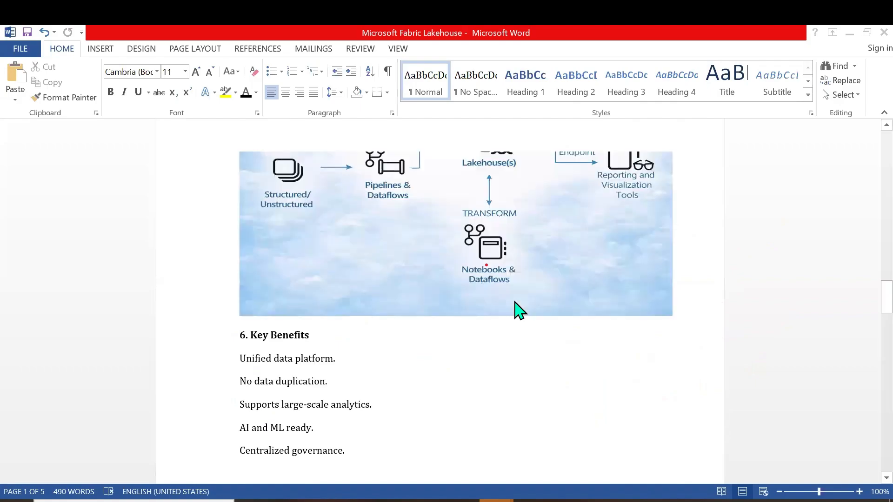
Highlight the centralized OneLake storage phrase and the sentence on Lakehouse as a Fabric workload in the Introduction section
scroll(515, 303, up, 10)
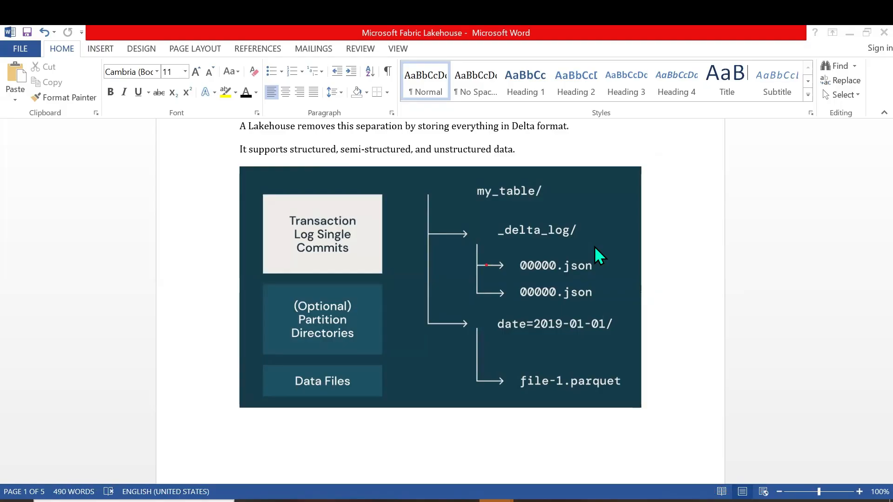
scroll(398, 235, up, 3)
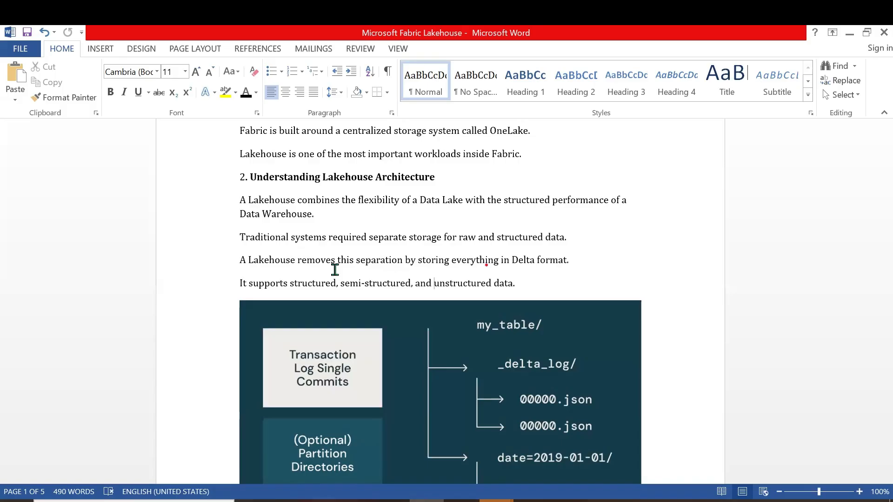
scroll(335, 270, up, 2)
click(285, 231)
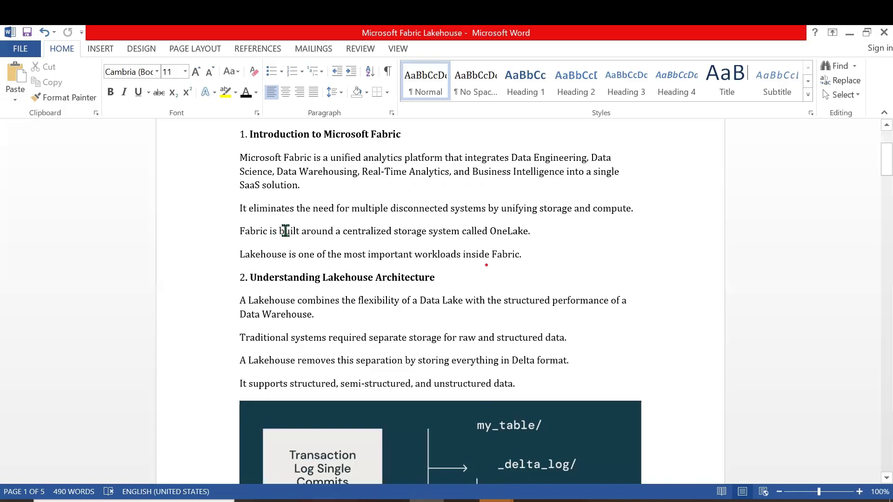
drag(351, 231, 527, 231)
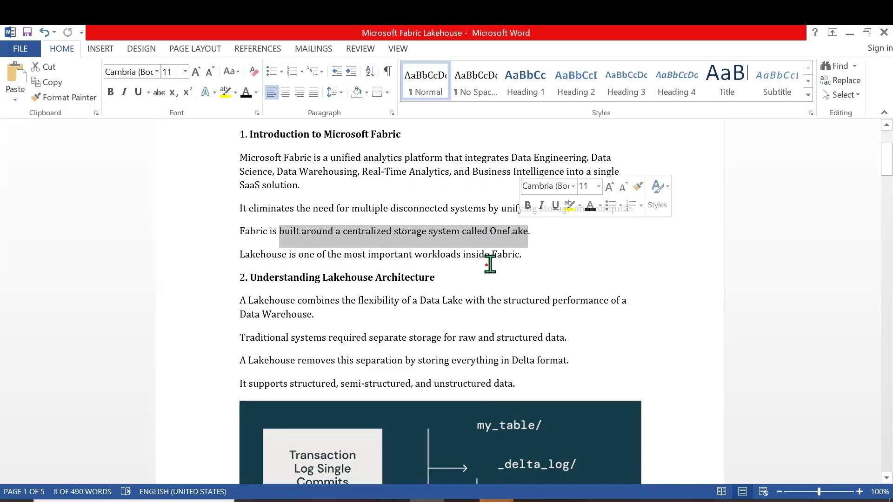
click(477, 275)
drag(239, 256, 522, 261)
click(484, 298)
Highlight the SQL Endpoint, Spark Engine and Power BI Direct Lake lines in turn under Core Components
scroll(483, 298, down, 3)
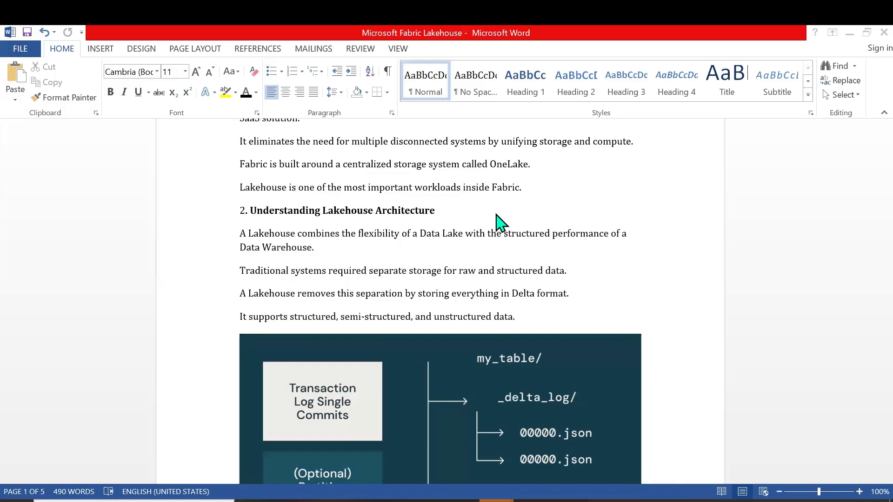
scroll(496, 222, down, 1)
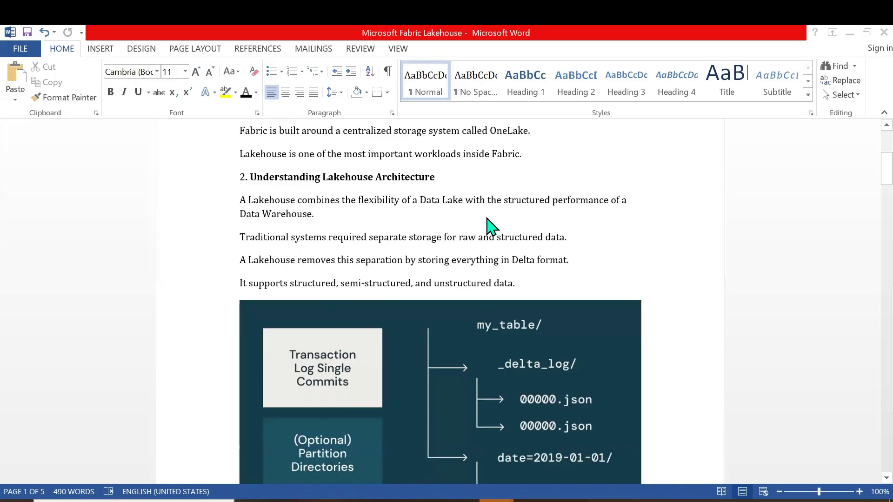
scroll(486, 222, down, 14)
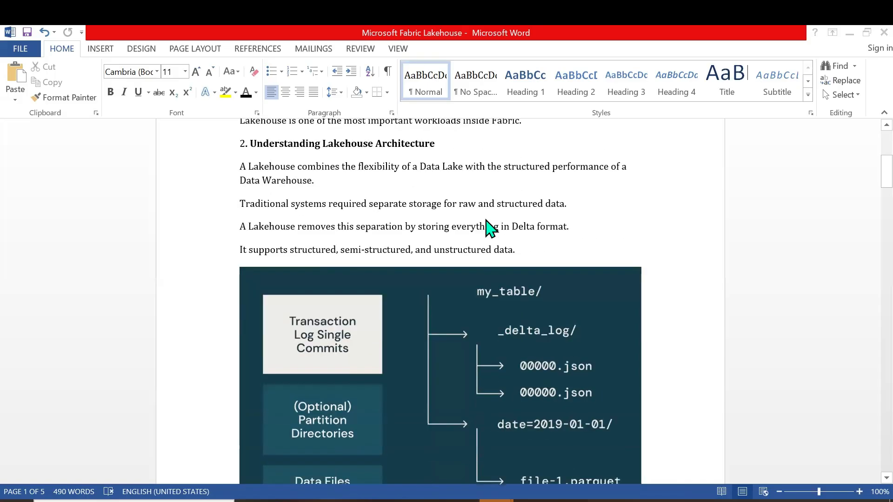
scroll(485, 222, down, 7)
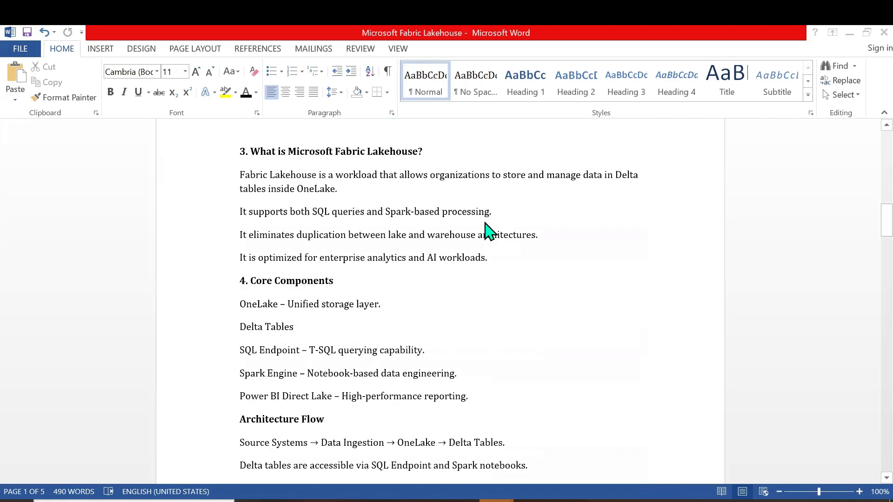
scroll(481, 227, down, 2)
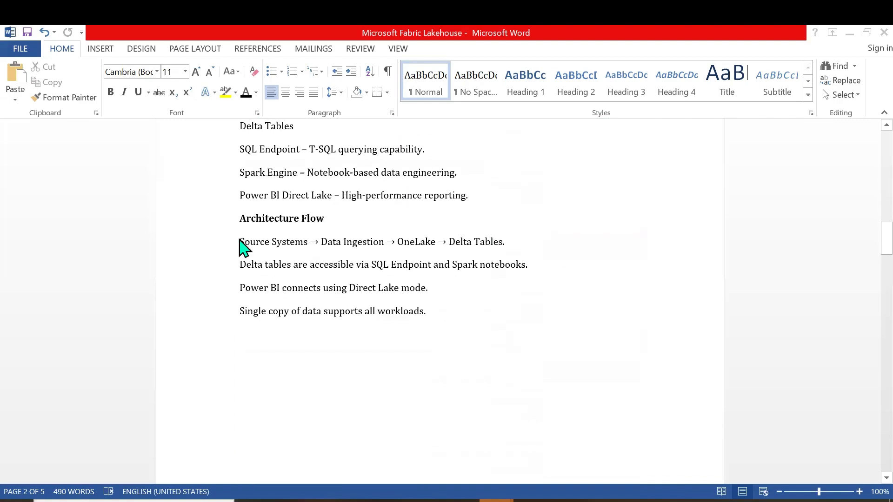
scroll(242, 244, up, 2)
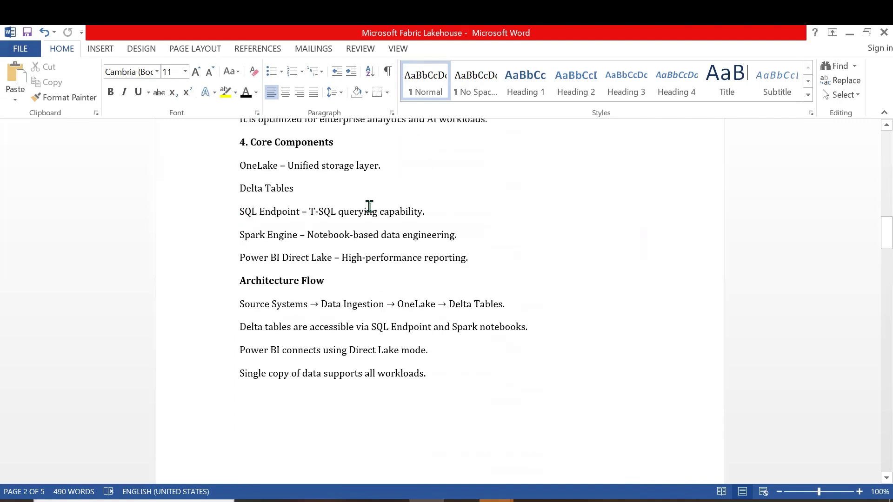
triple_click(432, 208)
drag(241, 236, 460, 235)
drag(241, 258, 474, 255)
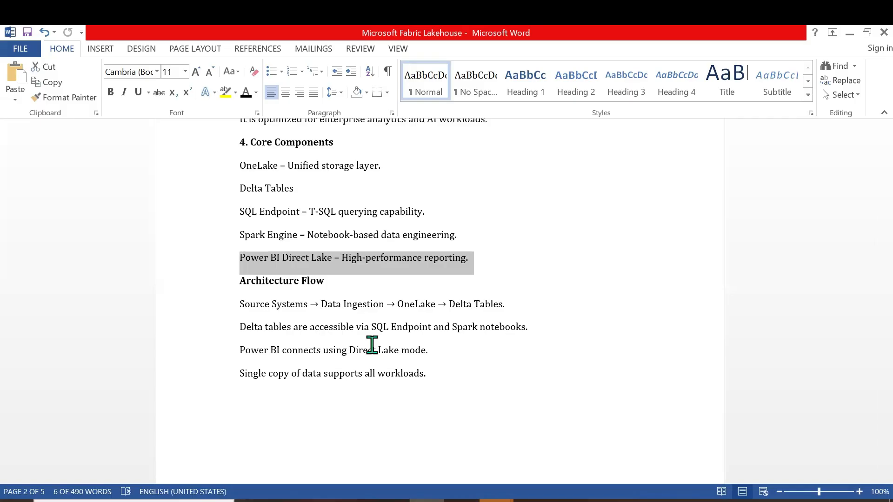
Highlight the Source Systems to Delta Tables line under Architecture Flow, and its words "Delta Tables" alone
scroll(372, 345, down, 2)
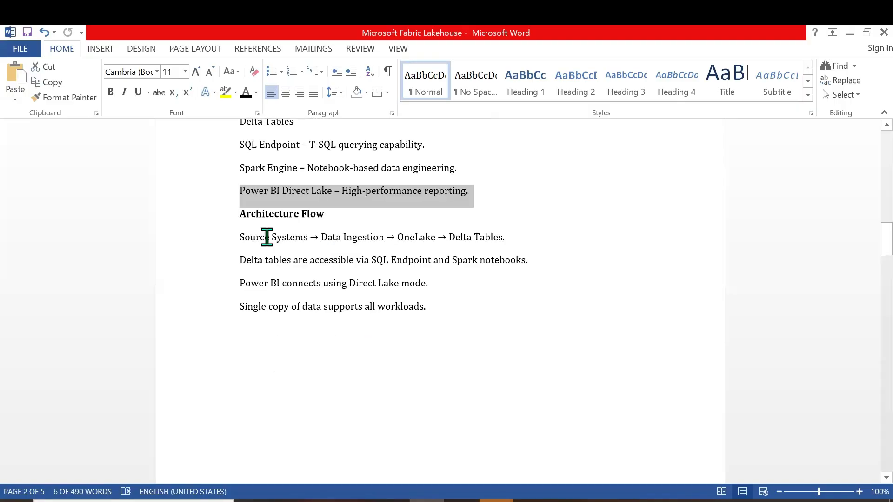
drag(242, 237, 506, 240)
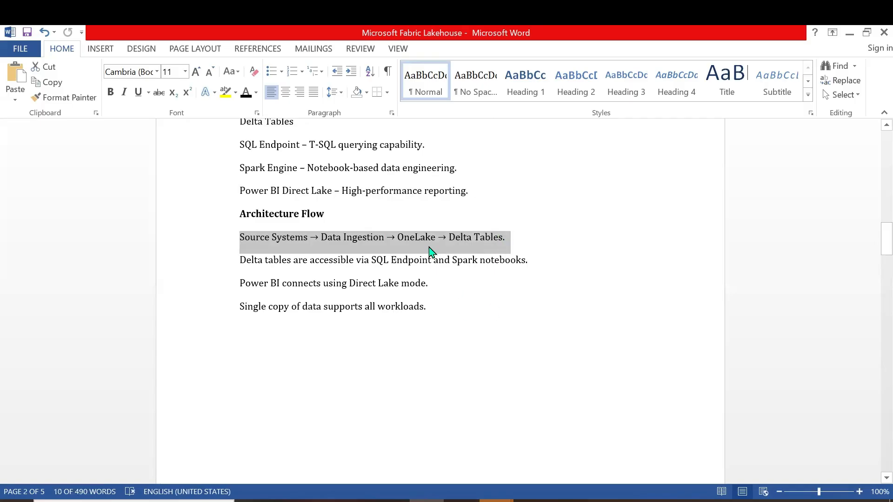
drag(453, 237, 503, 239)
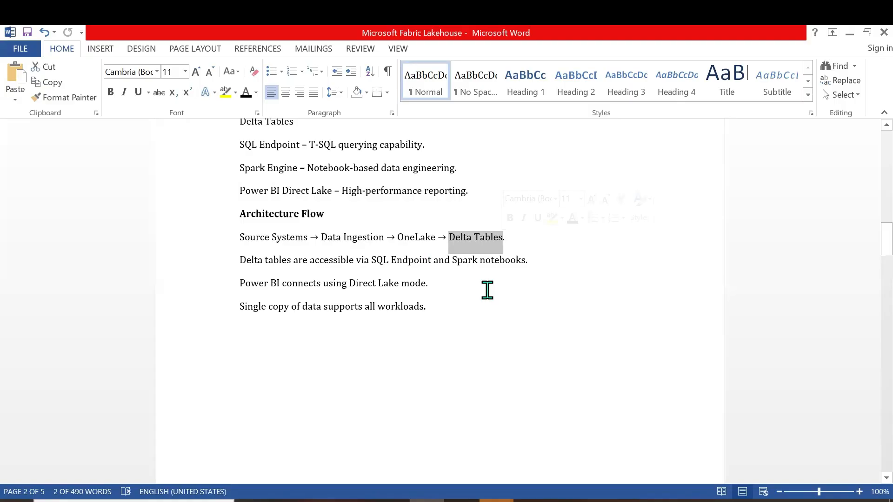
Examine the lakehouse diagram covering data source, ingestion, transform and store, and consume
scroll(487, 291, down, 2)
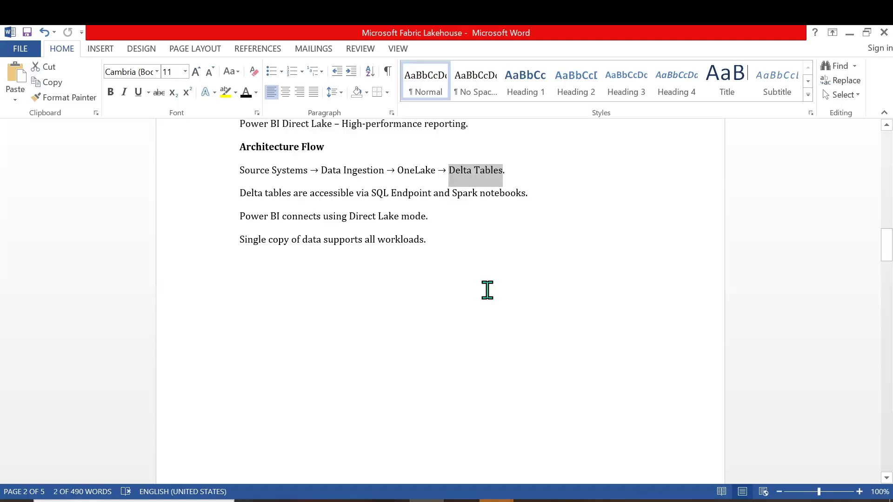
scroll(487, 291, down, 5)
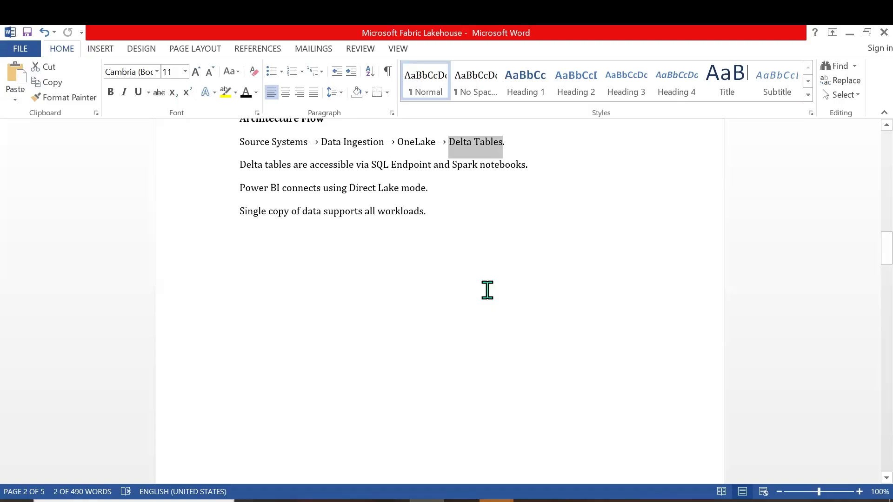
scroll(448, 268, down, 10)
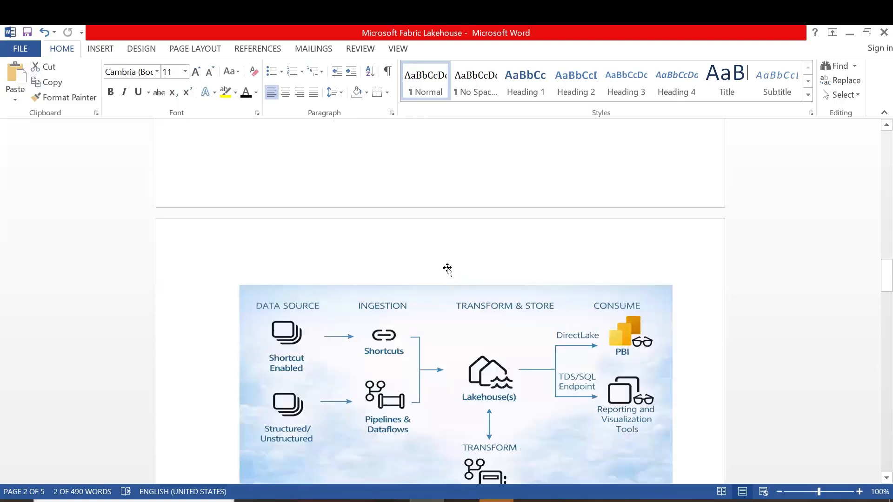
scroll(446, 266, up, 2)
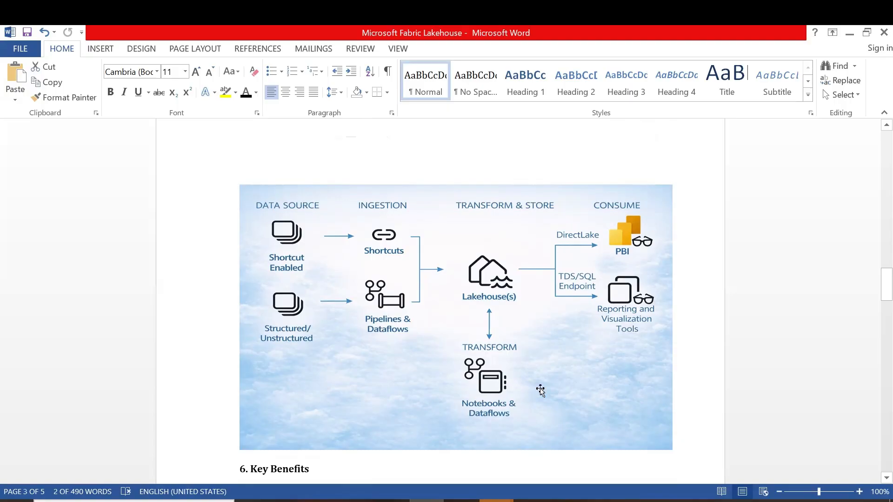
Review the Key Benefits section and the Dataflow Gen1 part of the Dataflow Gen1 and Gen2 comparison
scroll(537, 359, down, 2)
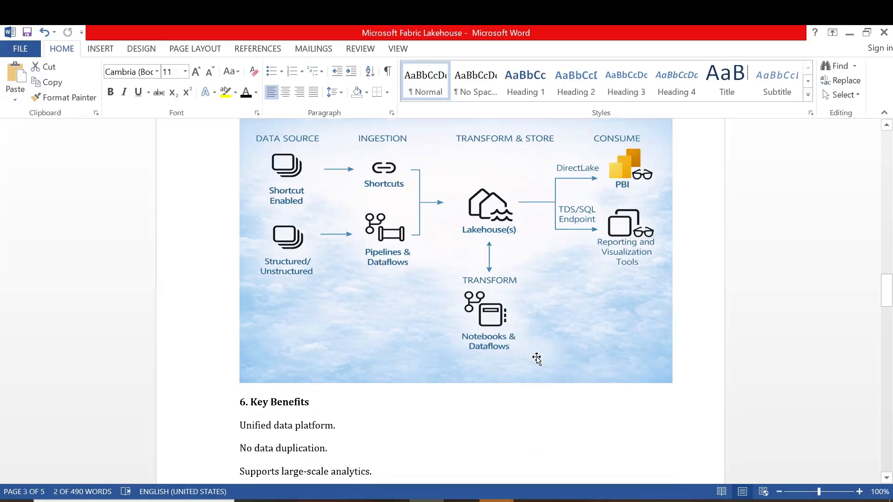
scroll(536, 359, down, 14)
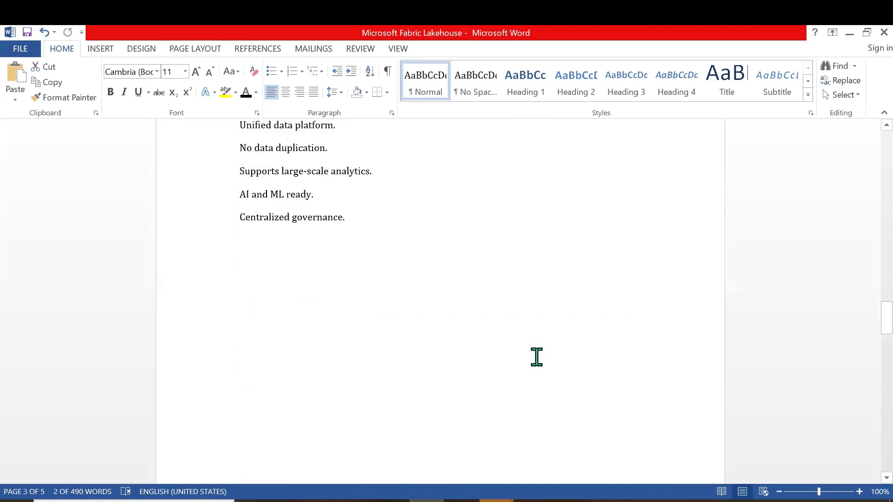
scroll(536, 357, down, 6)
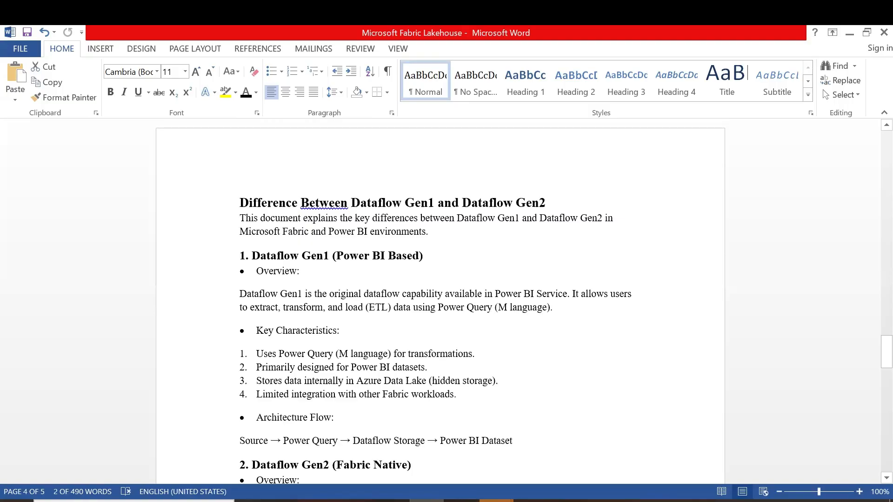
Switch to the Fabric workspace in the browser and add the one-line on-screen annotation "1)GET DATA INTO LAKEHOUSE" above the workspace title
click(461, 501)
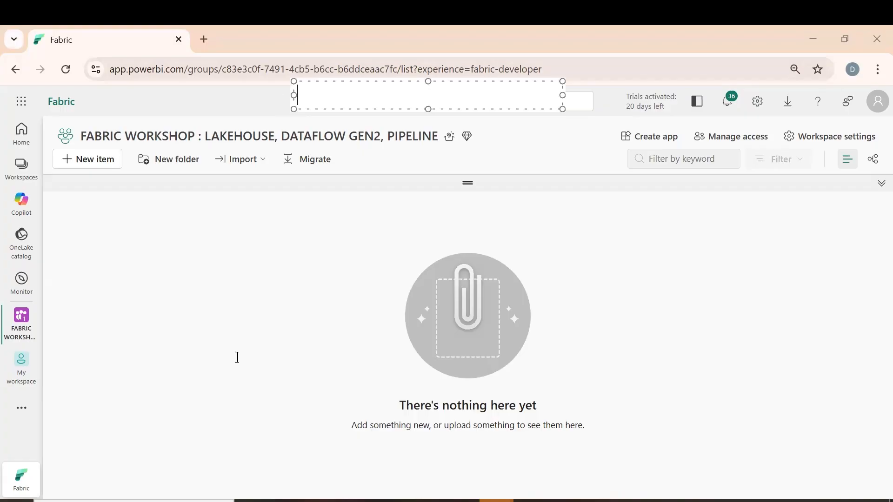
key(Caps_Lock)
text(ge)
key(BackSpace)
key(BackSpace)
key(Caps_Lock)
text(1)GET DATA INTO LAKEHOUSE)
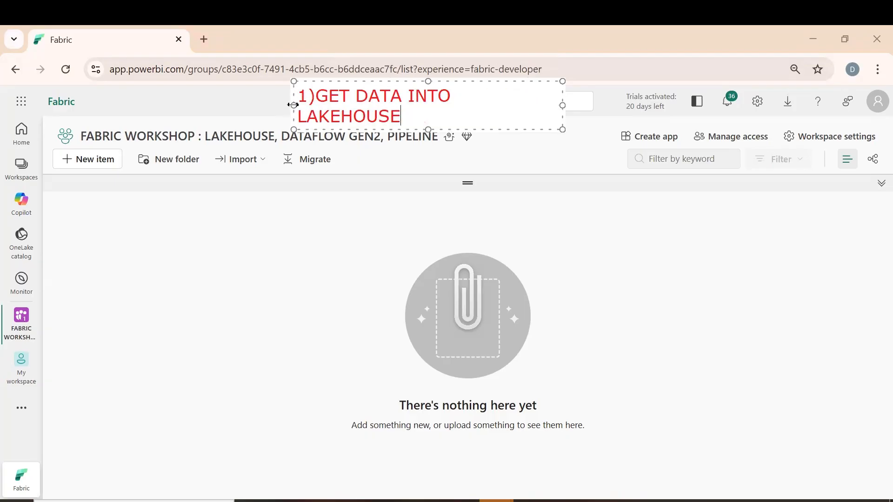
drag(293, 105, 148, 98)
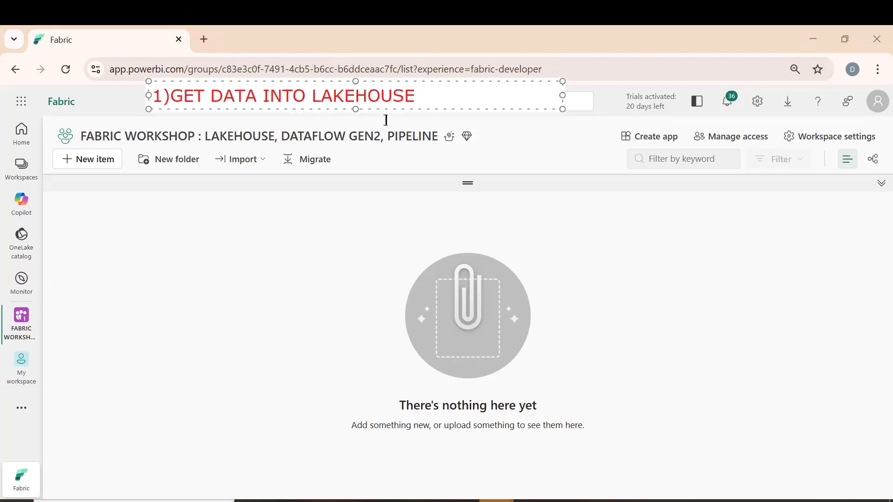
click(156, 259)
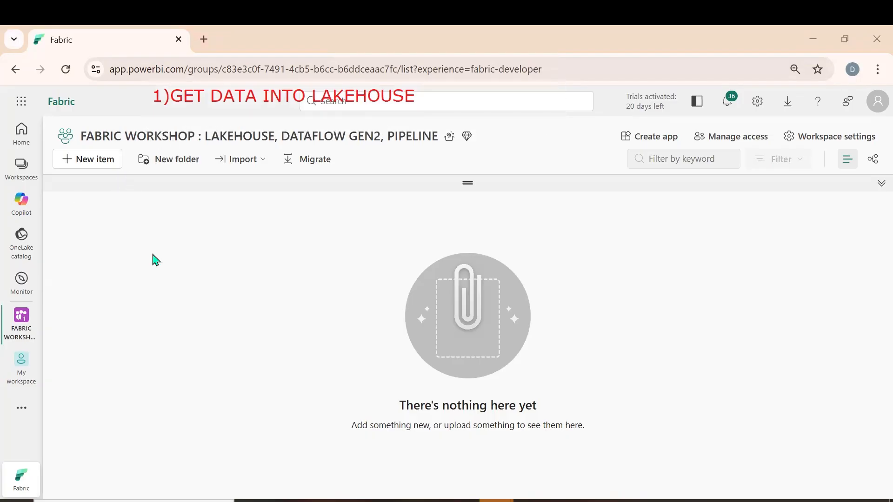
Open the workspace's new item catalogue and look through the item types from Get data to Distribute data
click(94, 162)
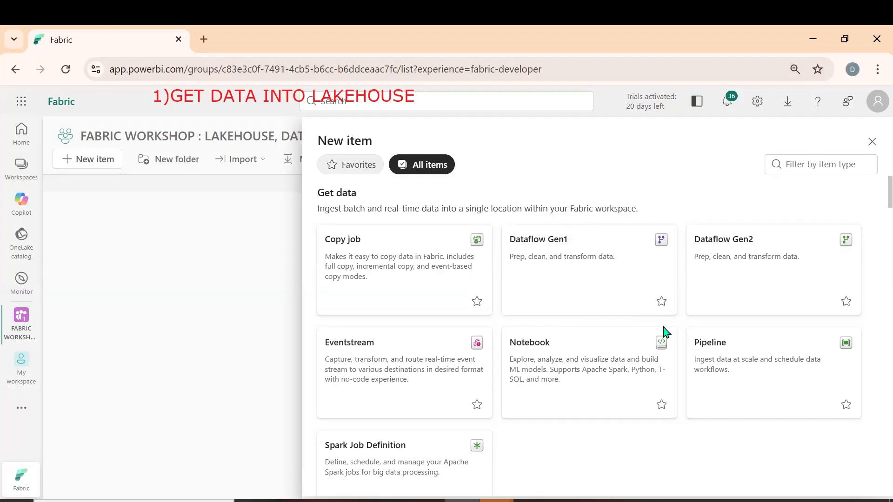
scroll(581, 279, down, 3)
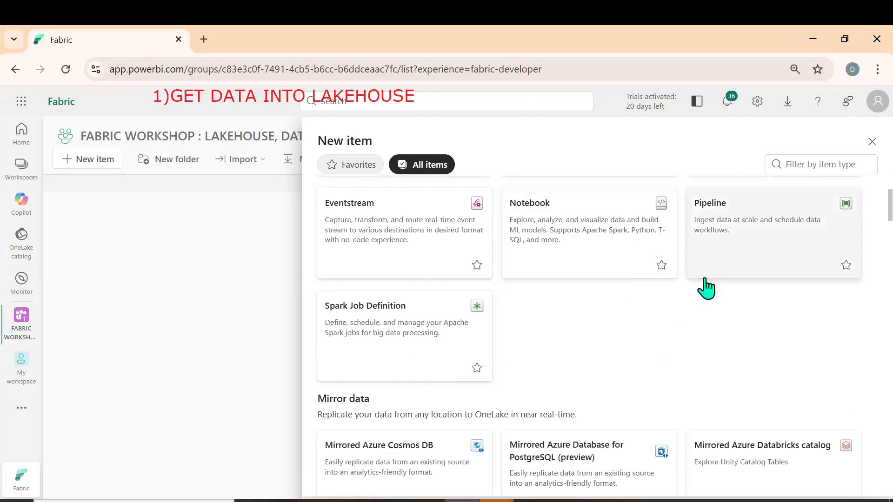
scroll(688, 307, down, 7)
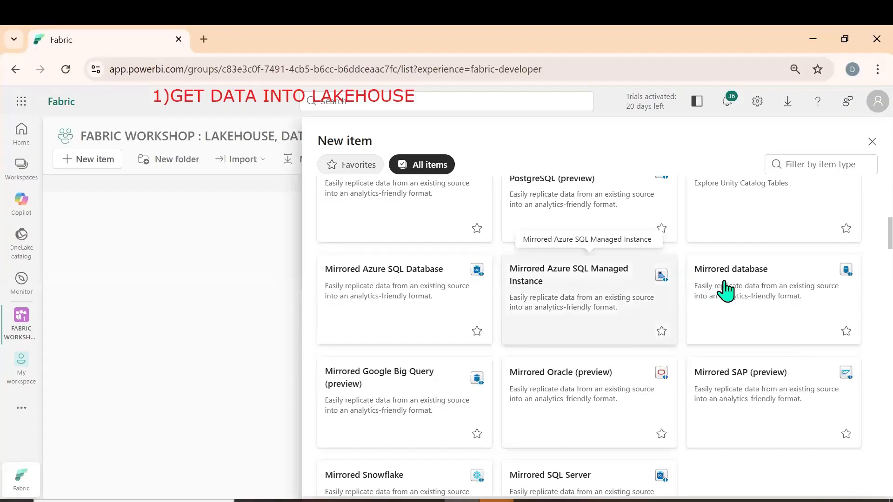
scroll(699, 356, down, 4)
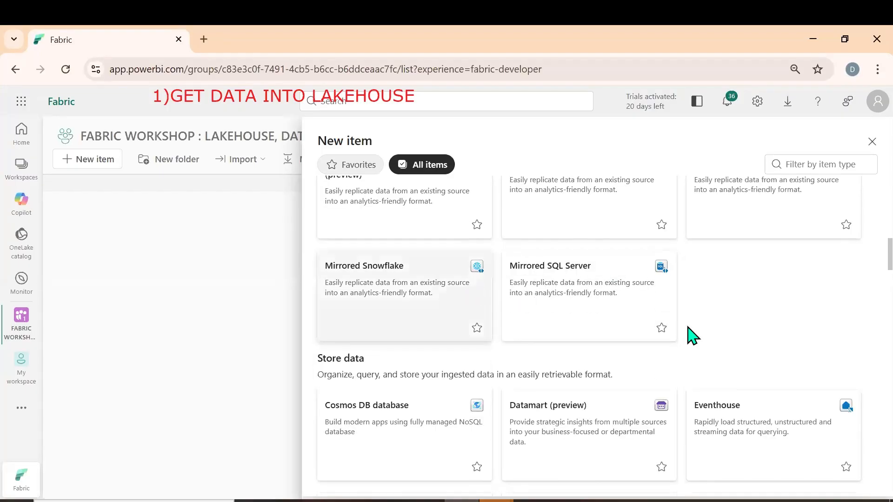
scroll(692, 335, down, 4)
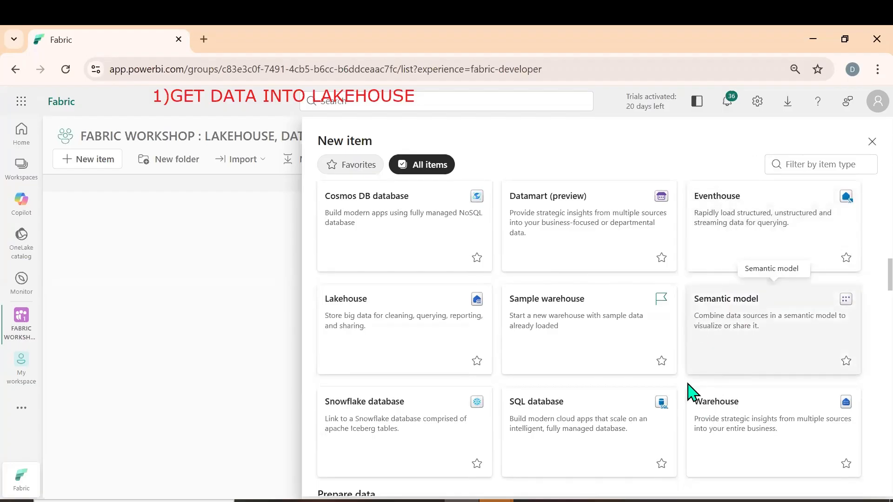
scroll(684, 393, down, 3)
scroll(658, 398, down, 3)
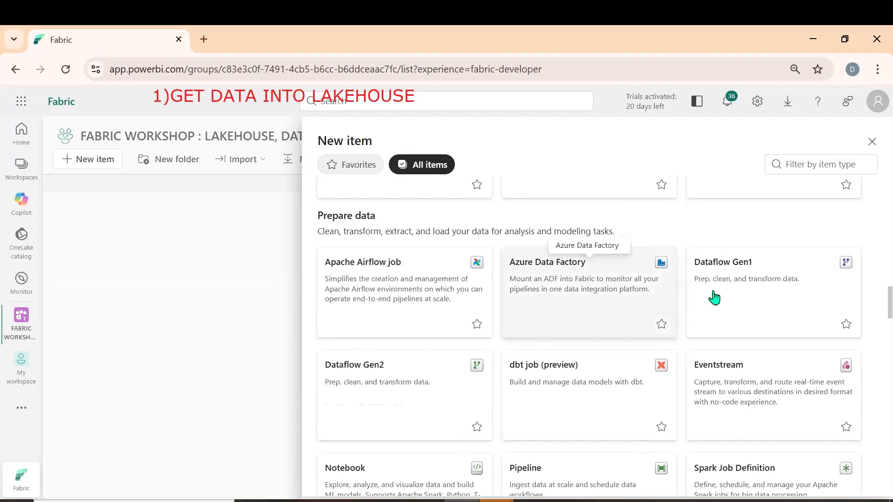
scroll(698, 356, down, 5)
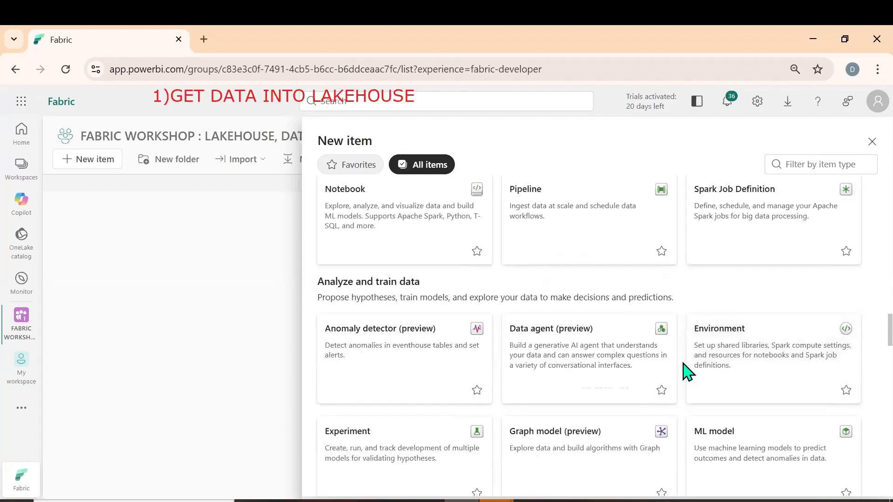
scroll(684, 369, down, 8)
scroll(670, 372, down, 13)
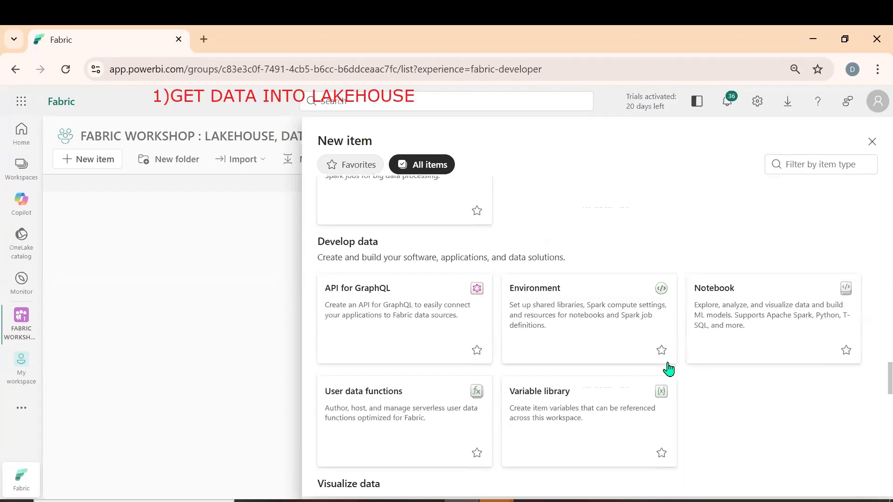
scroll(670, 372, down, 12)
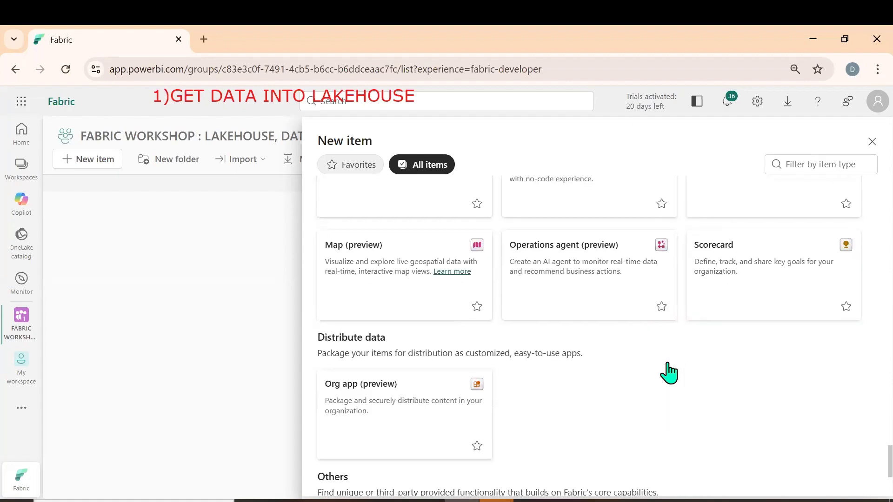
Filter the item types for LAKEHOUSE and create a lakehouse named LAKEHOUSE_WORKSHOP in the workshop workspace
click(777, 166)
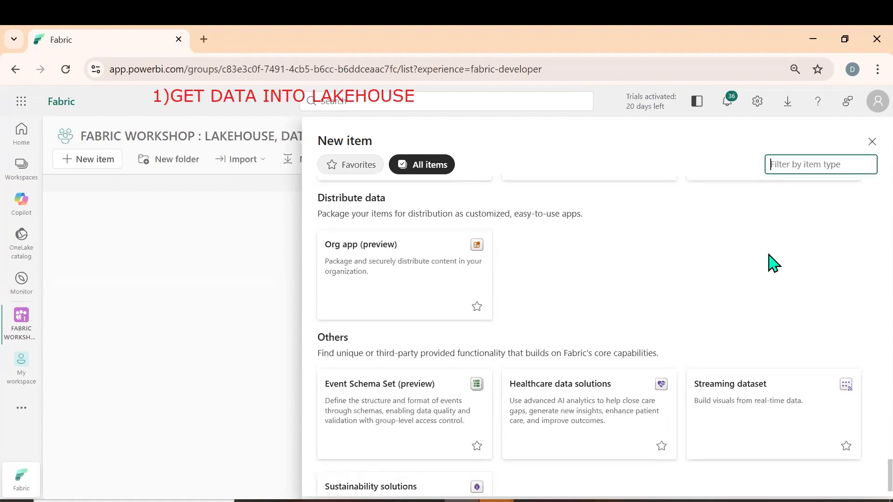
text(LA)
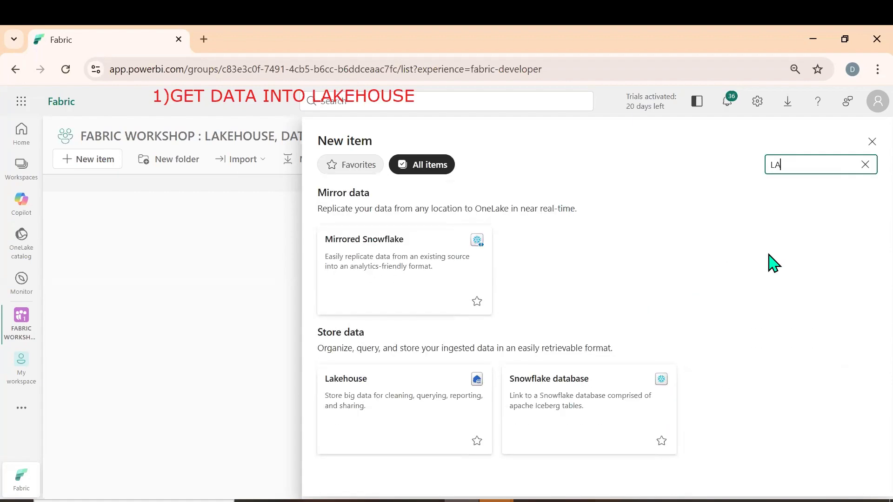
text(KEHOUSE)
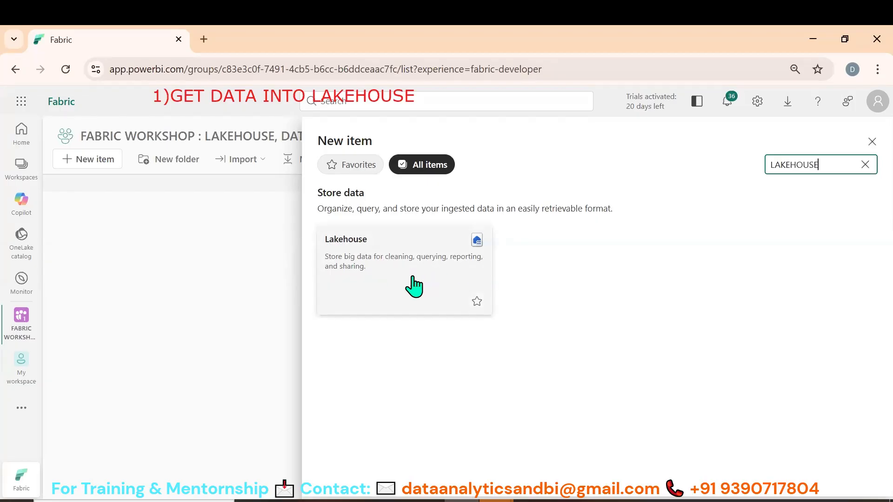
click(389, 260)
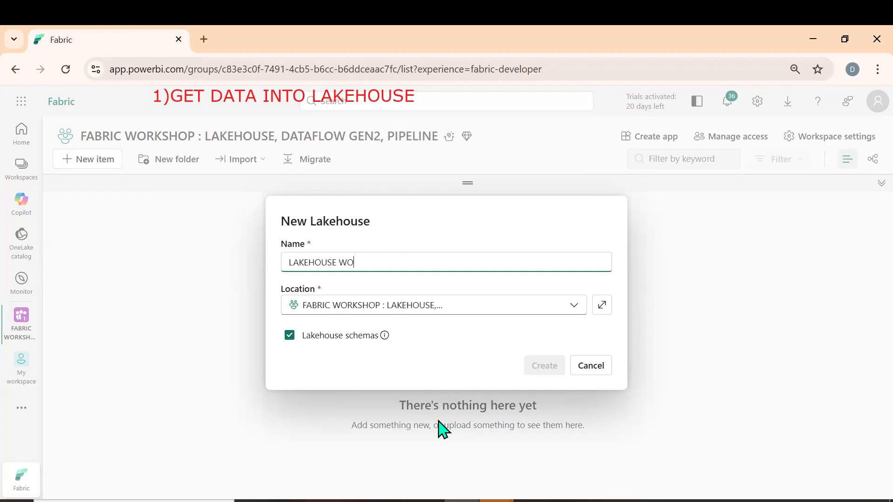
text(SHOP)
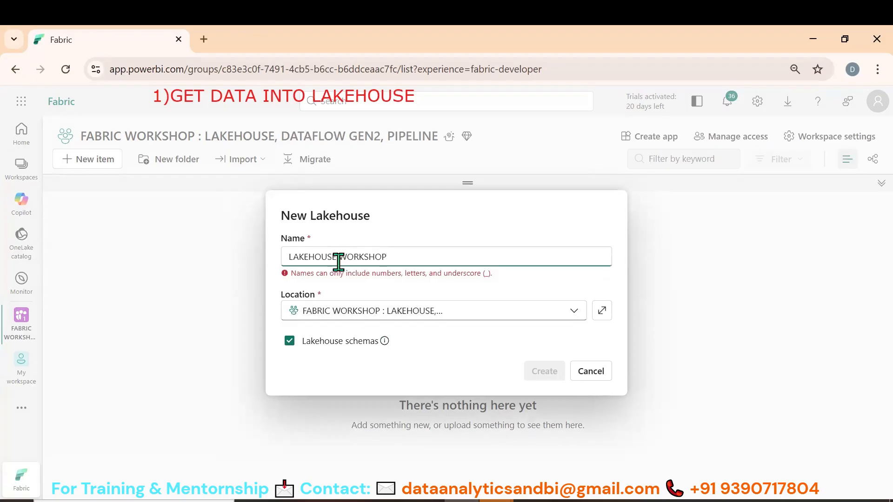
key(BackSpace)
text(_)
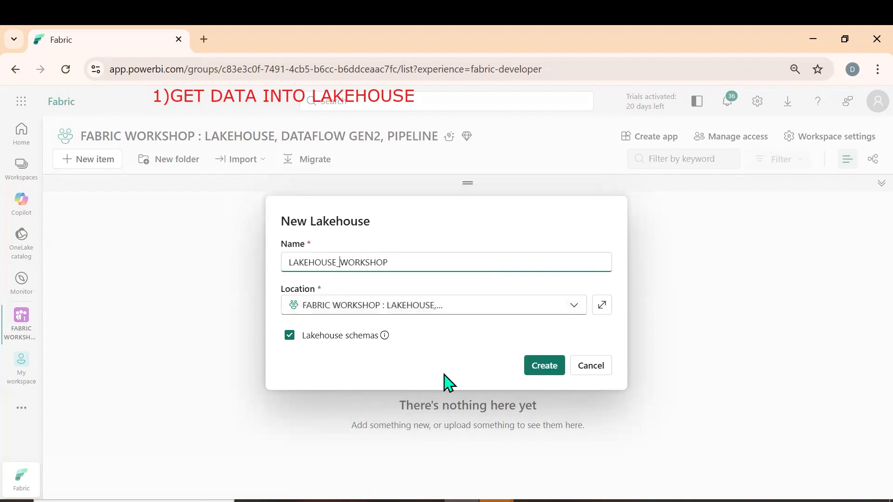
click(553, 366)
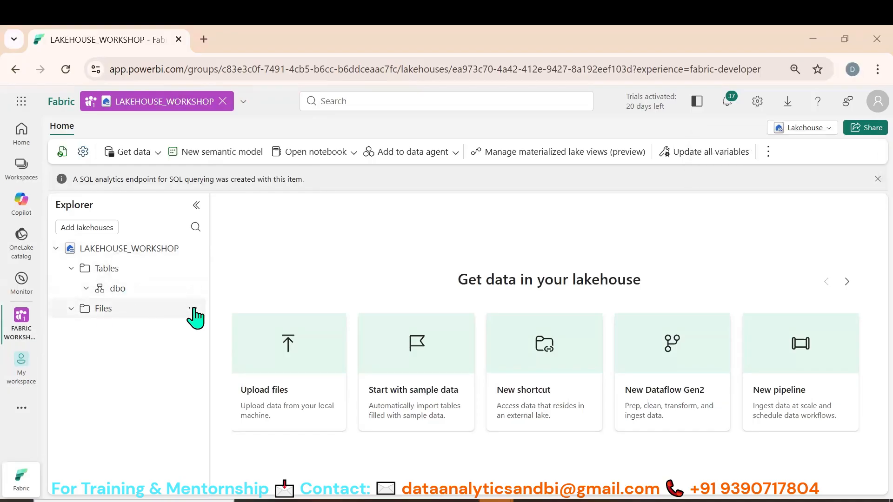
Create a subfolder named INSURANCE PROJECT under the lakehouse's Files and open it
click(191, 309)
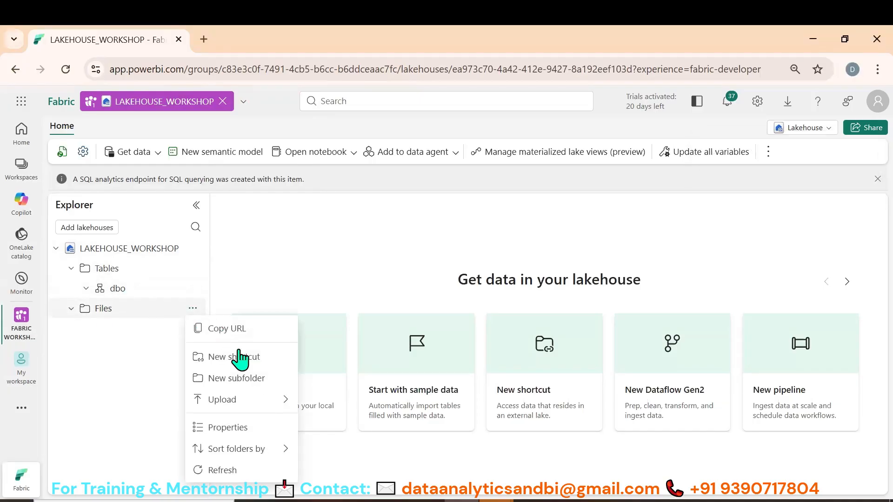
click(243, 378)
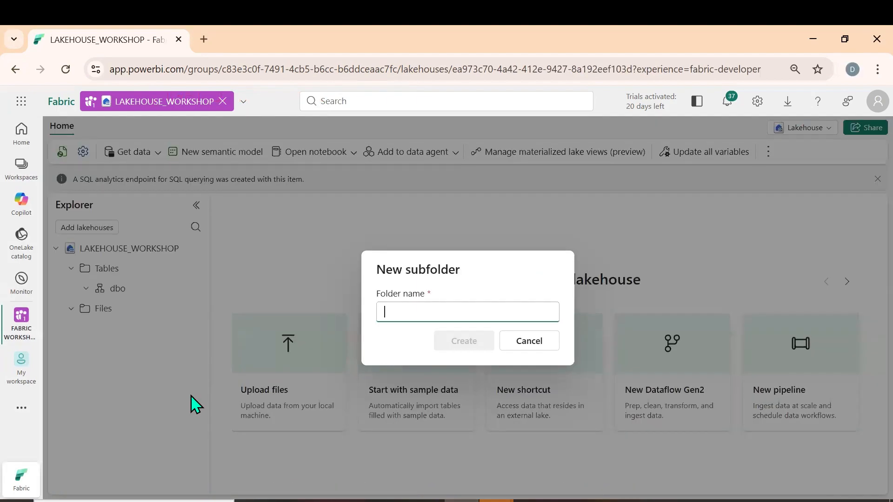
text(INSURANCE)
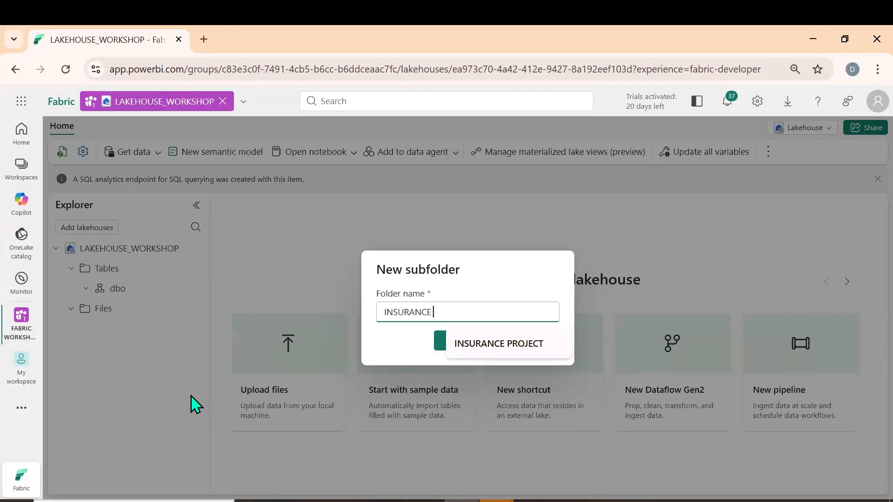
text( PROJECT)
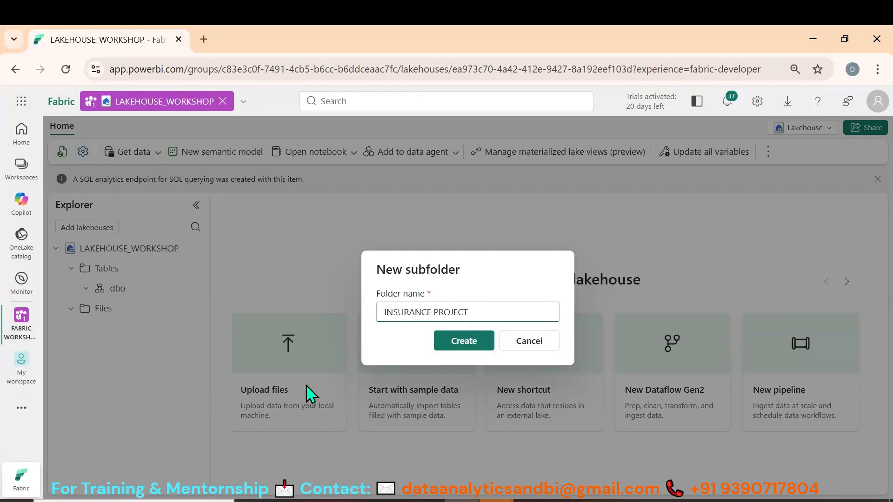
click(470, 349)
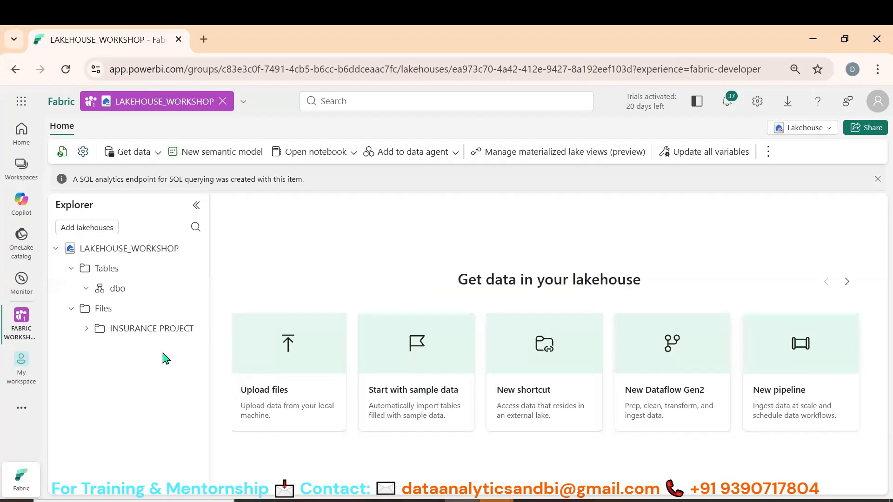
click(154, 329)
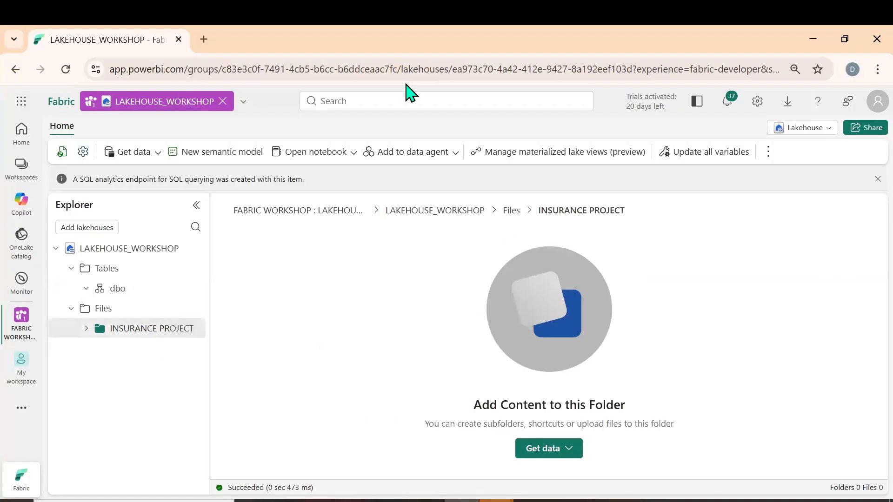
Add the on-screen annotation "GET DATA INTO LAKEHOUSE" above the lakehouse toolbar
click(372, 121)
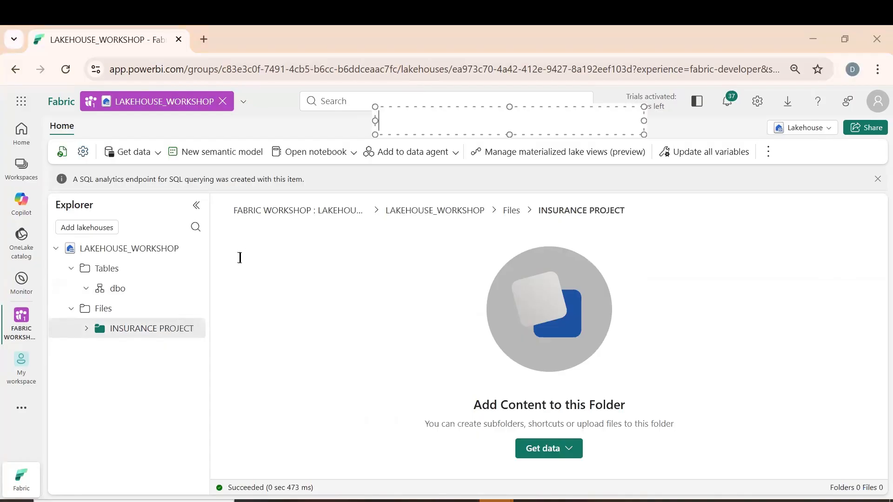
text(GET DATA INTO)
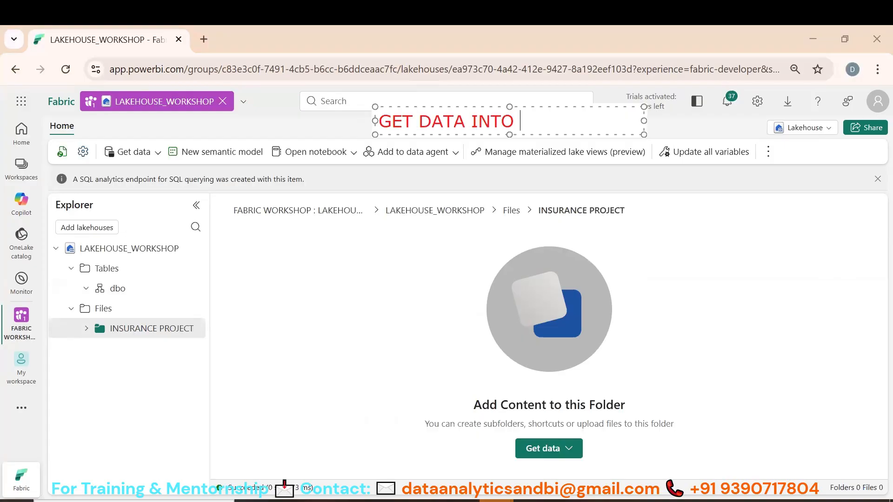
text( LAKEHOUSE)
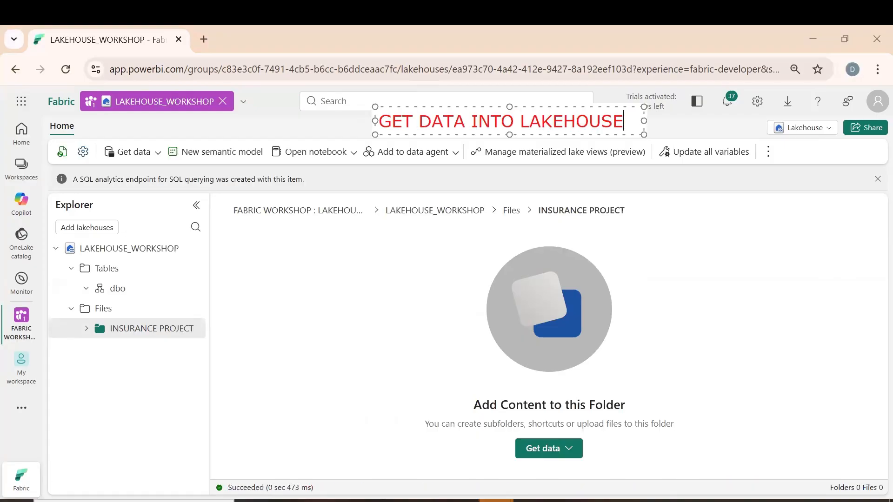
Start a file upload into the lakehouse's INSURANCE PROJECT folder and browse to the Desktop for the source files
click(557, 454)
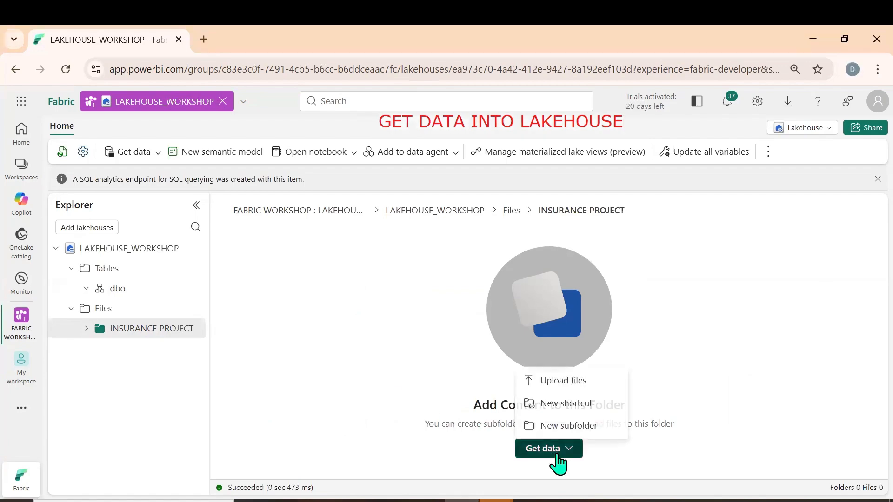
click(574, 381)
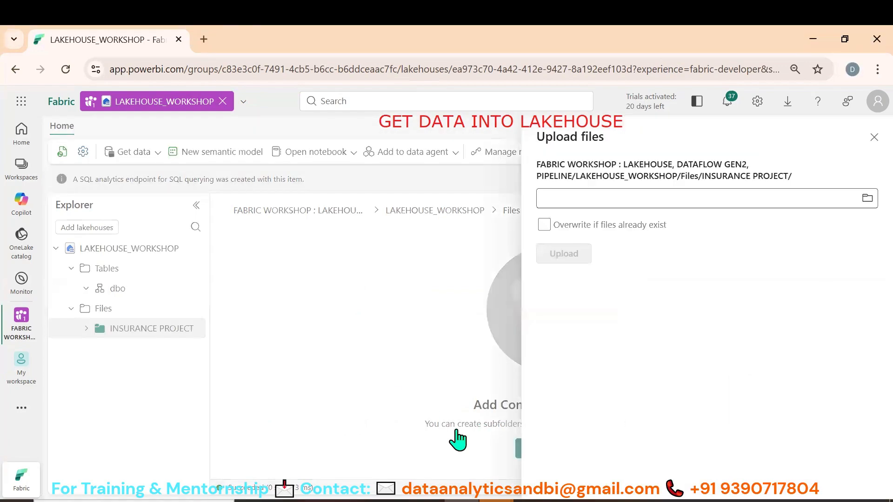
click(712, 202)
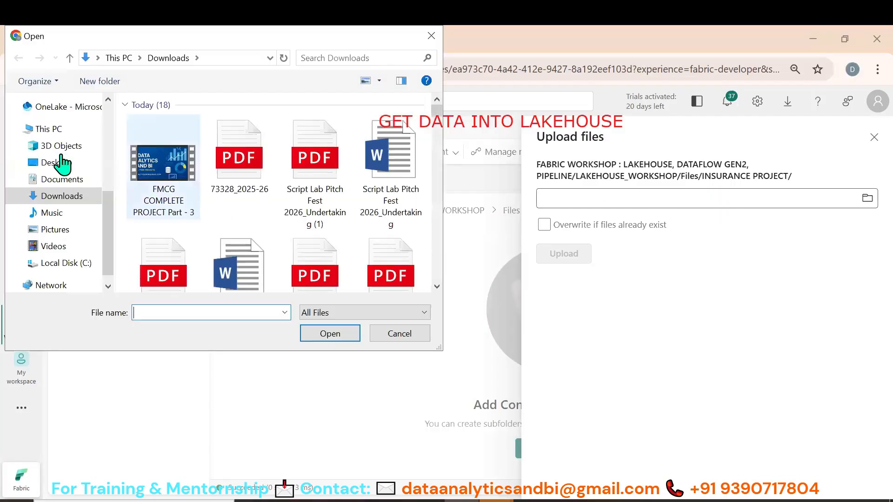
click(50, 166)
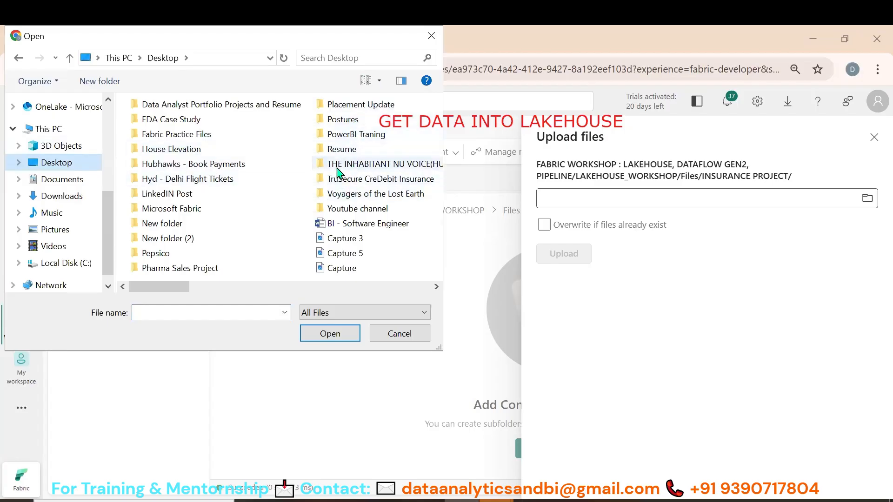
click(279, 136)
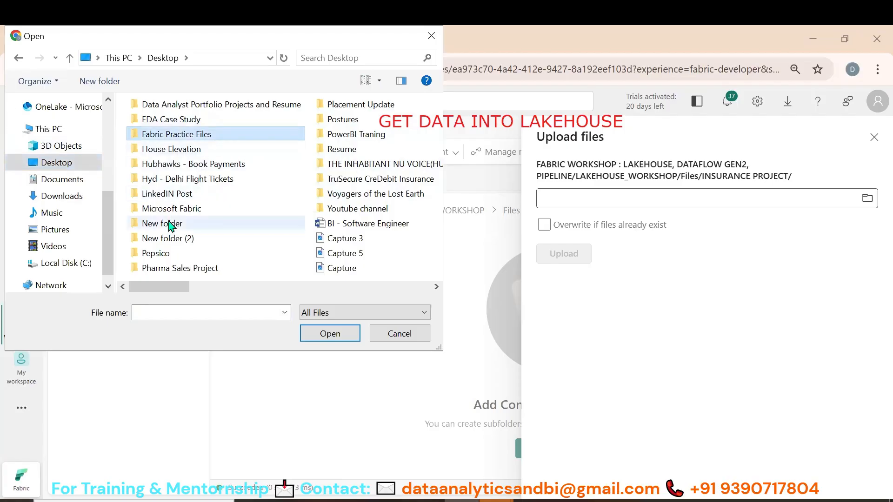
double_click(175, 209)
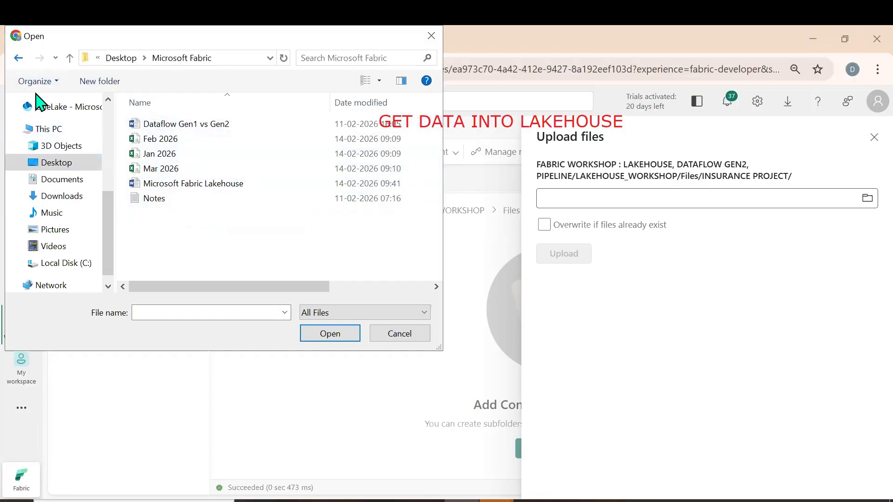
click(19, 58)
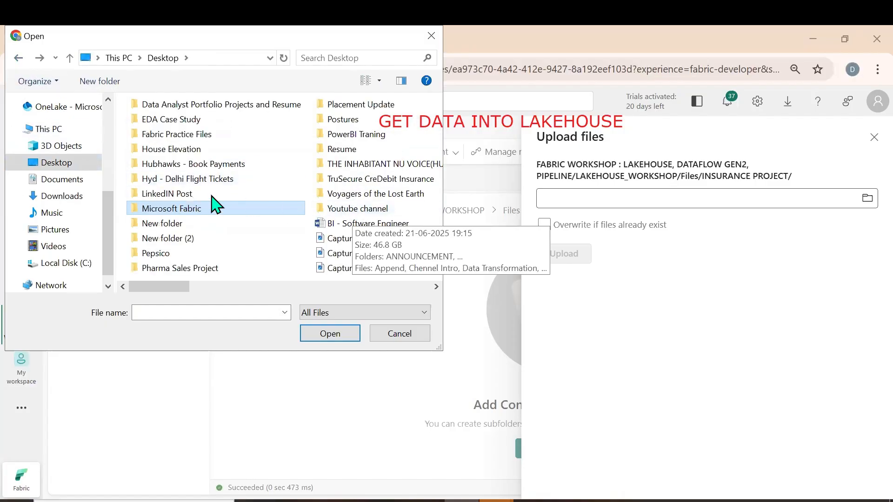
double_click(186, 136)
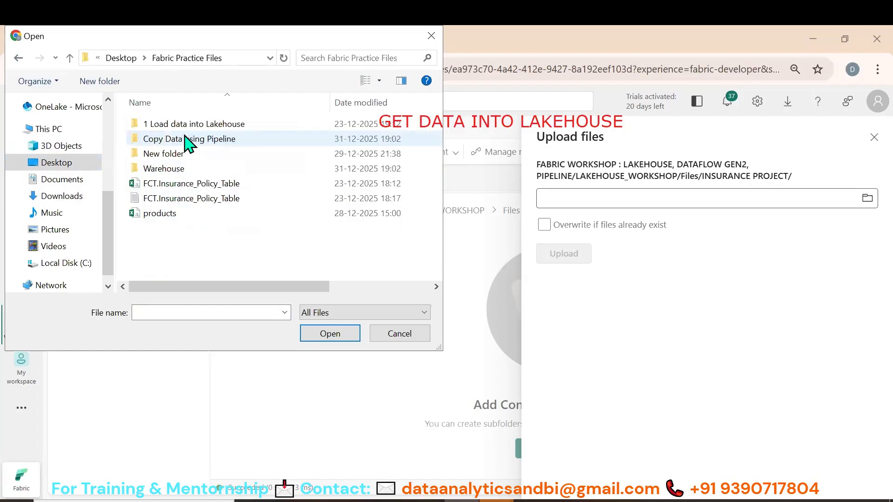
click(18, 58)
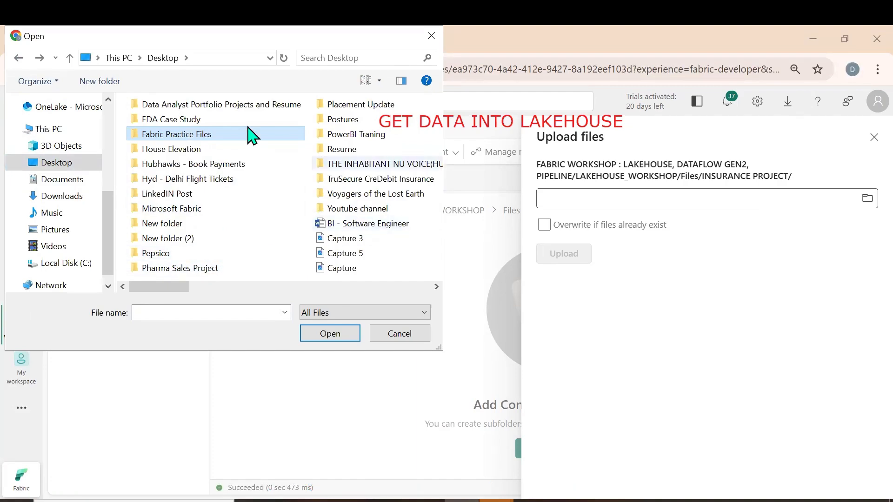
Upload all files from the Finance - Insurance Project's Dataset folder, inside Data Analyst Portfolio Projects and Resume, into INSURANCE PROJECT
click(254, 108)
key(Return)
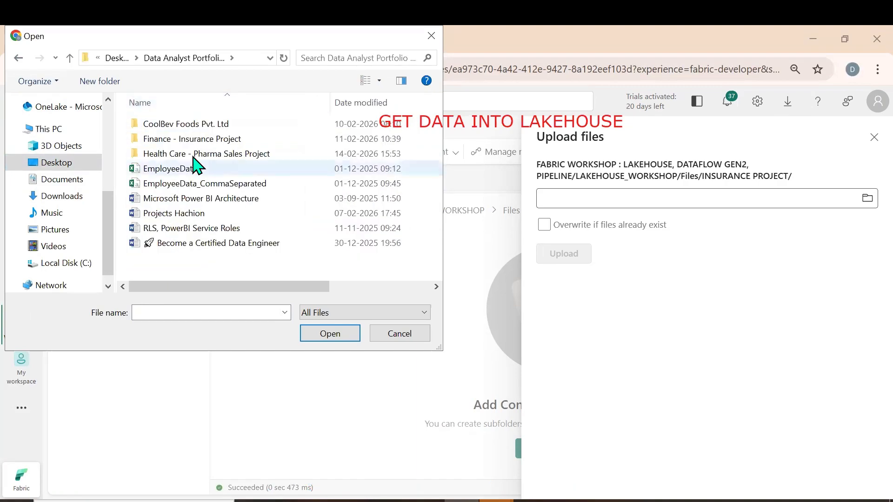
double_click(193, 141)
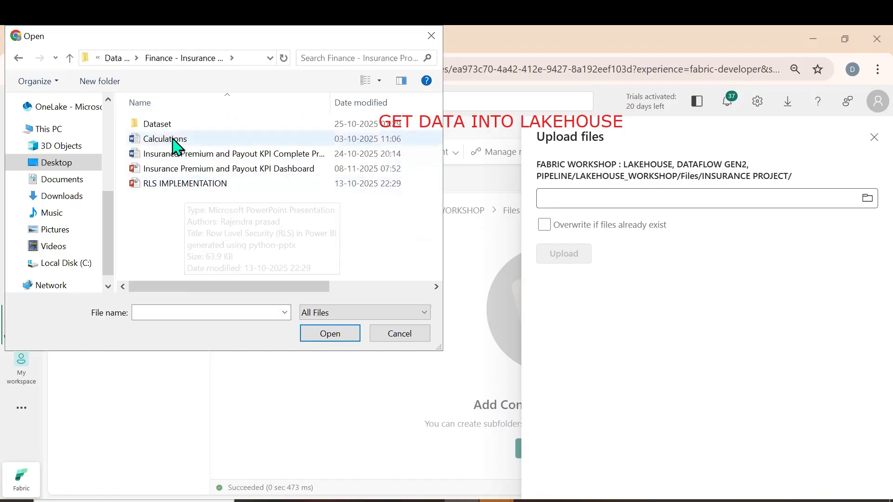
double_click(173, 128)
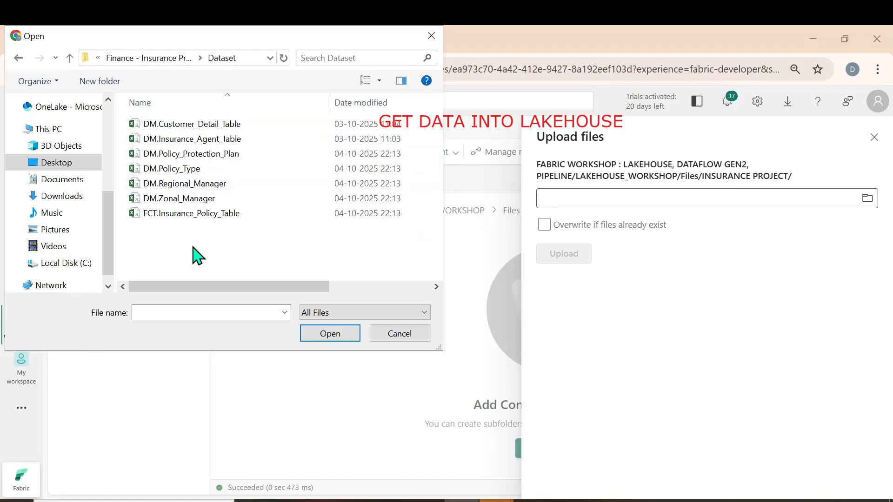
key(ctrl+a)
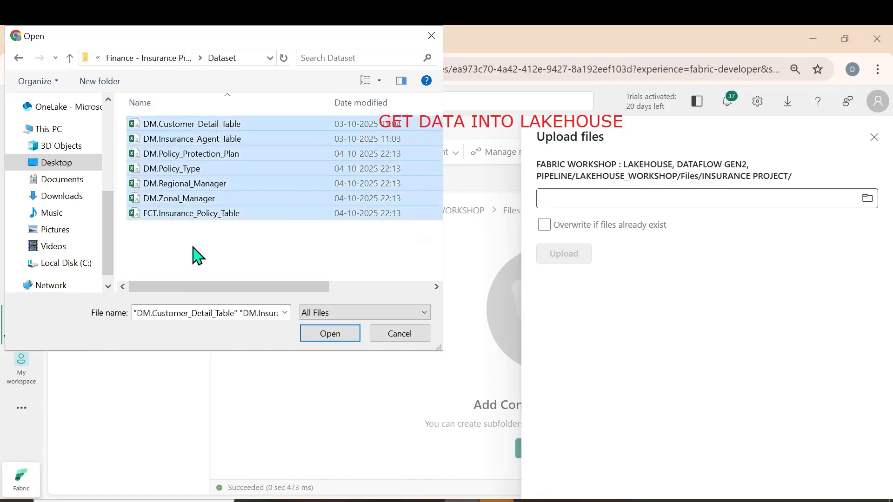
click(331, 334)
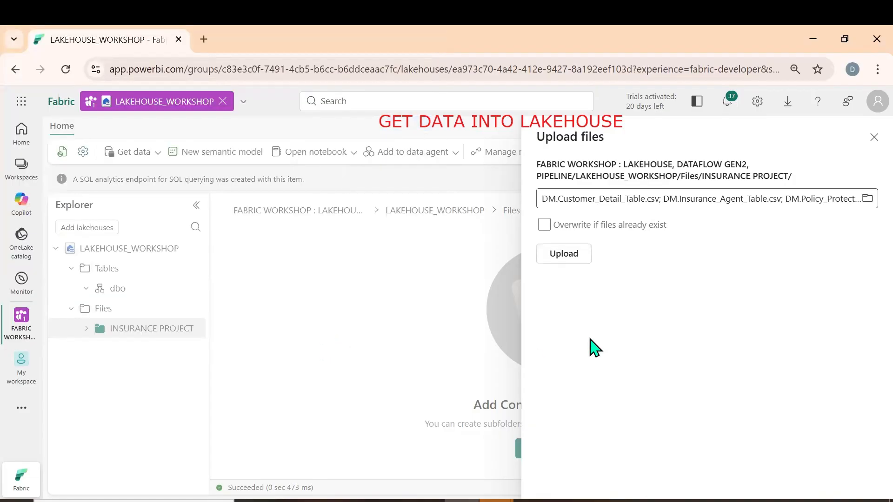
click(563, 263)
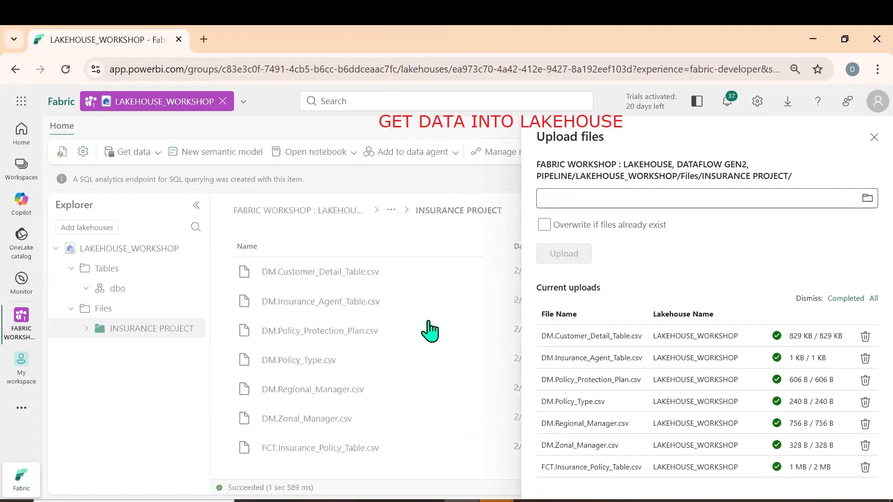
click(869, 139)
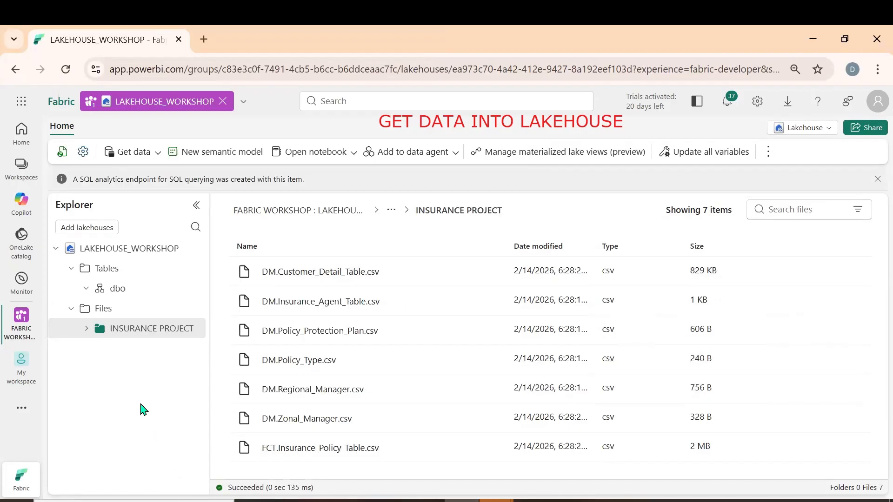
Preview DM.Customer_Detail_Table.csv in Table view and examine its rows, header lines and last columns, including the managed-by cell
click(303, 273)
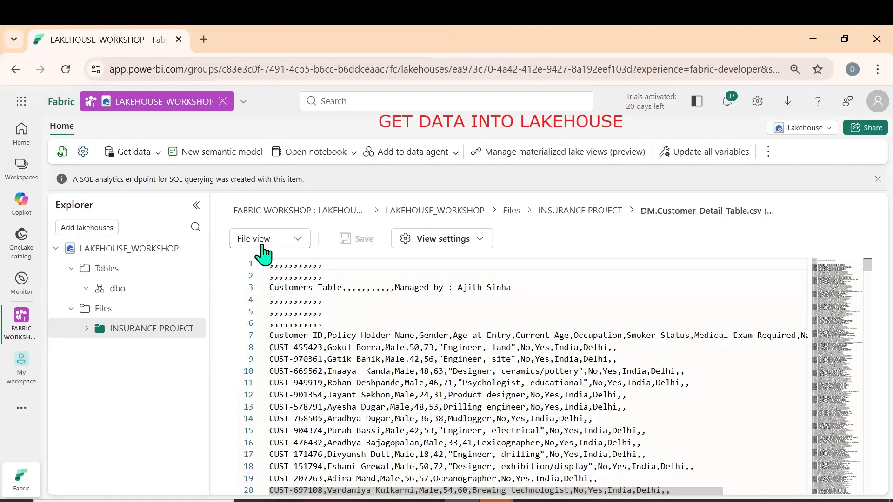
click(297, 239)
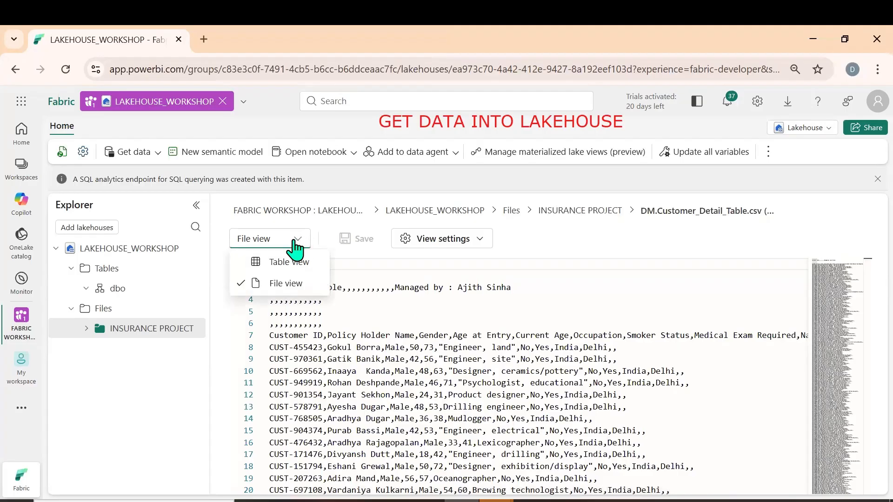
click(285, 262)
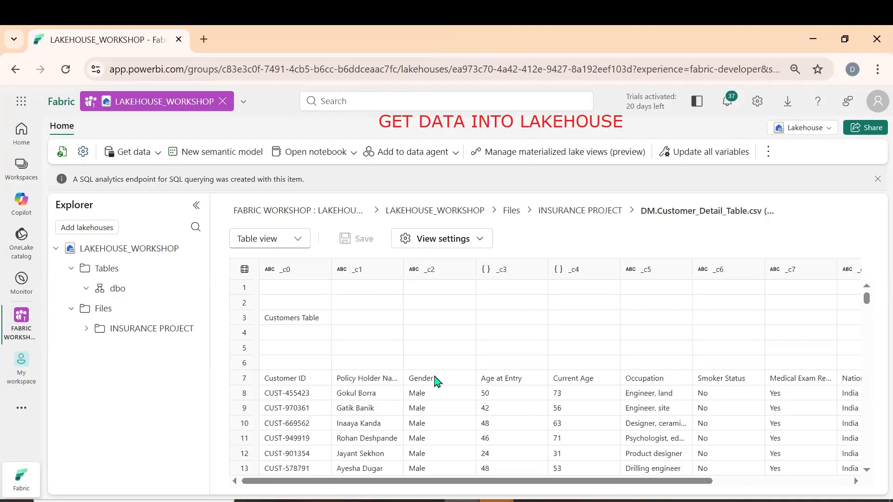
scroll(527, 385, down, 15)
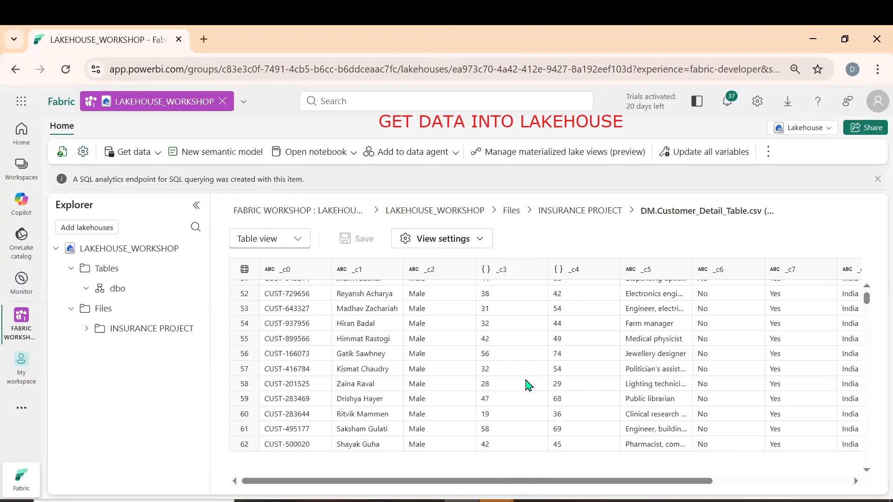
scroll(570, 472, up, 3)
drag(590, 481, 839, 482)
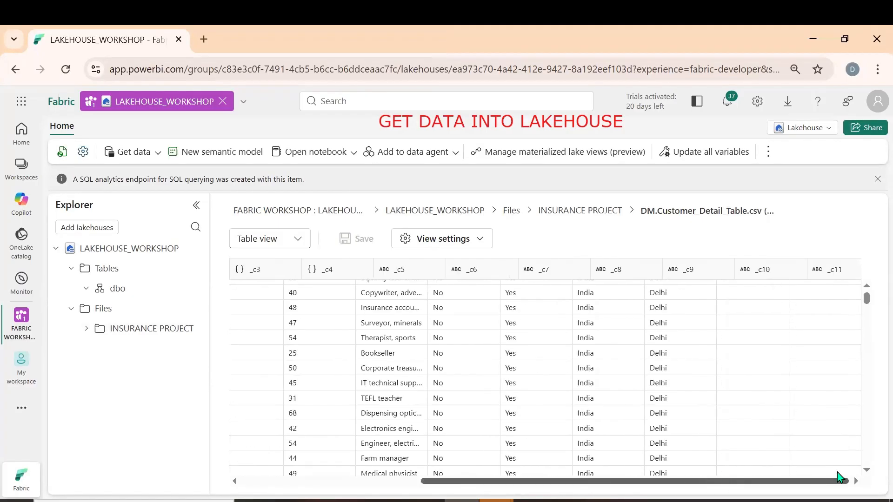
scroll(789, 327, up, 15)
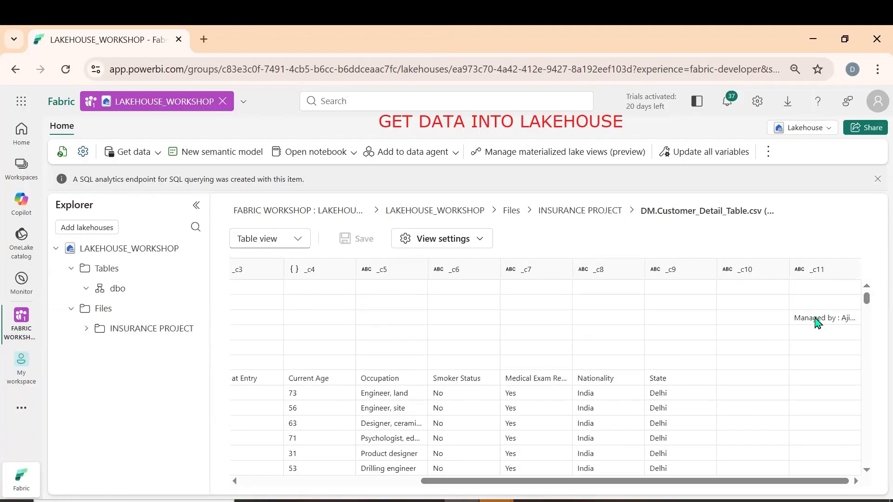
click(817, 321)
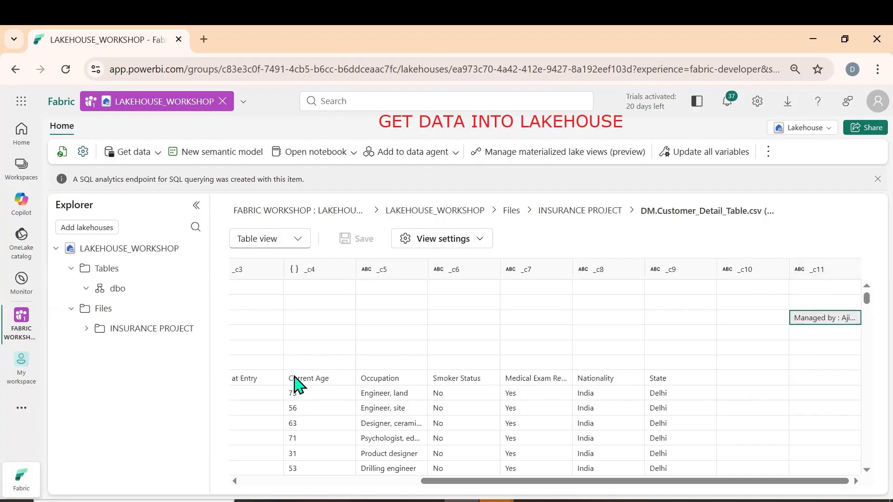
Return to the INSURANCE PROJECT folder and examine all columns of FCT.Insurance_Policy_Table.csv in Table view
click(86, 329)
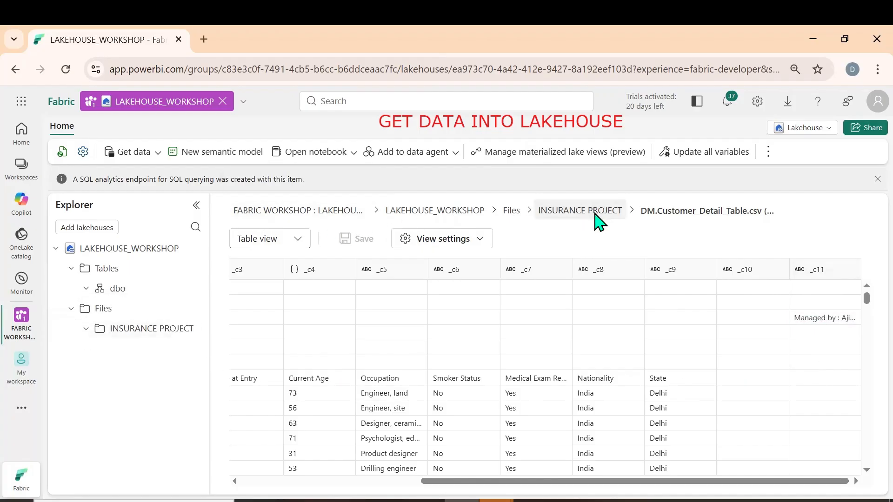
click(589, 211)
click(292, 451)
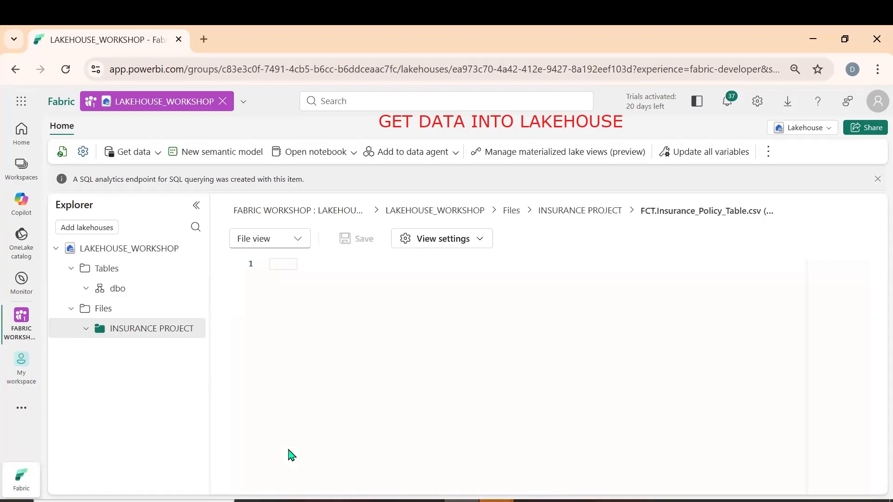
click(301, 248)
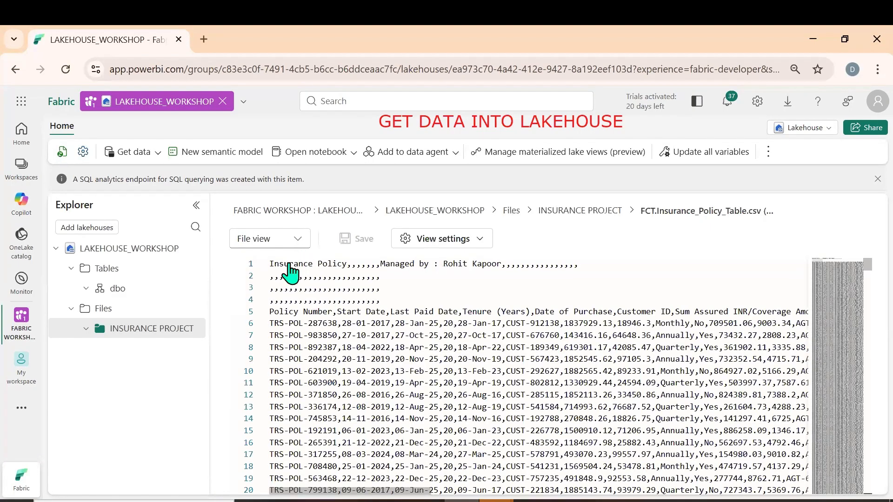
click(289, 271)
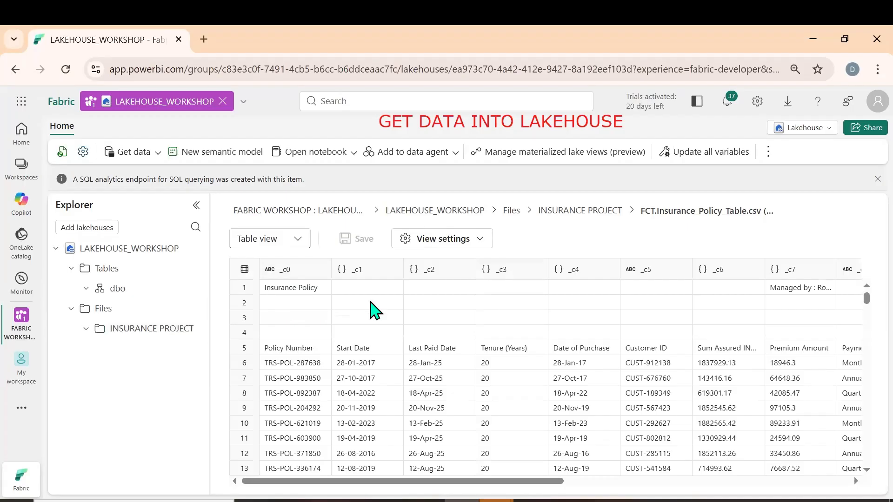
drag(505, 484, 672, 481)
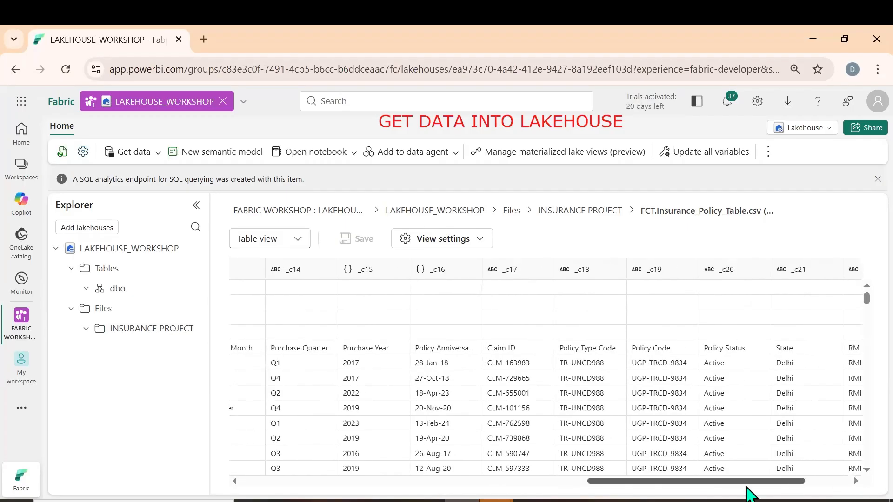
drag(746, 485, 861, 479)
drag(773, 480, 844, 477)
drag(707, 483, 241, 397)
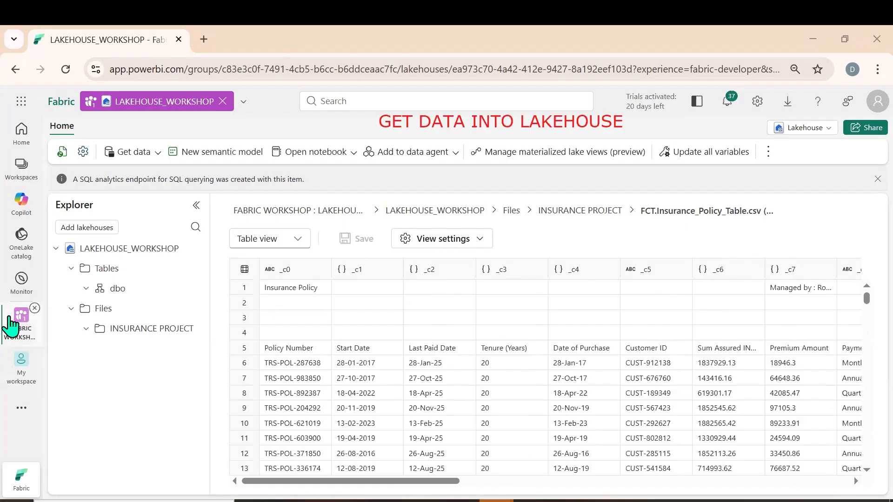
Create a Dataflow Gen2 named INSURANCE DATAFLOW in the FABRIC WORKSHOP : LAKEHOUSE, DATAFLOW GEN2, PIPELINE workspace
click(15, 326)
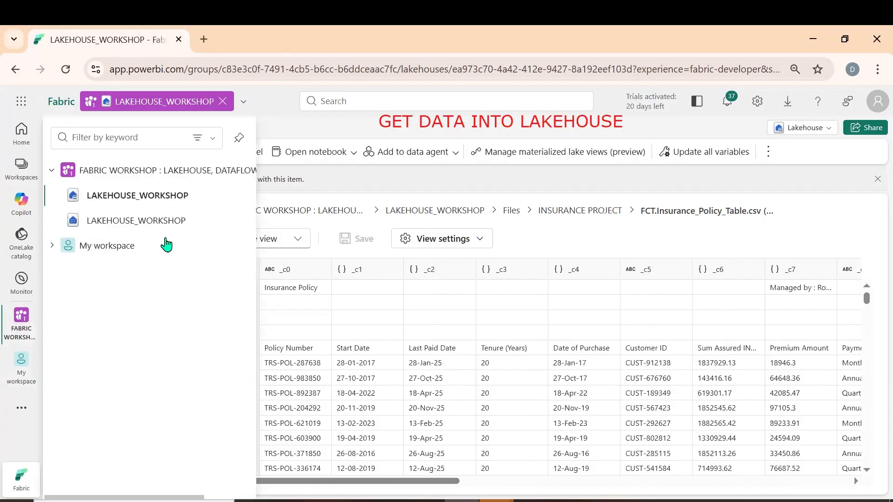
click(166, 194)
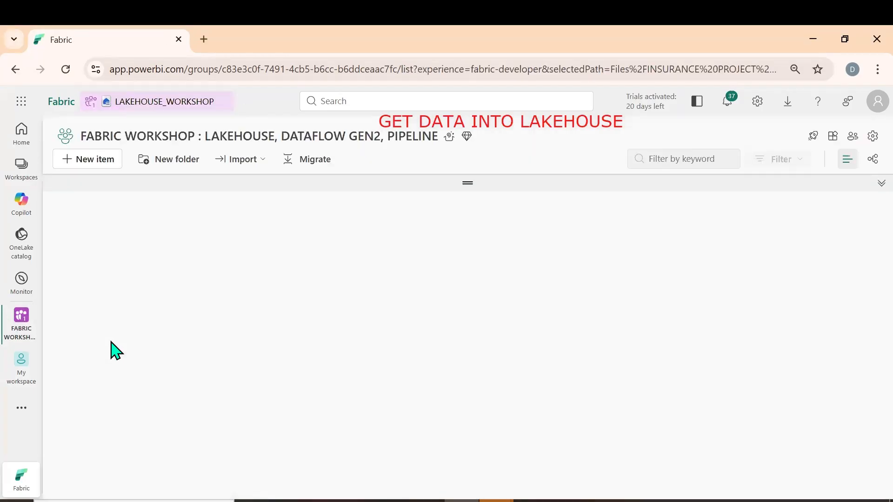
click(87, 160)
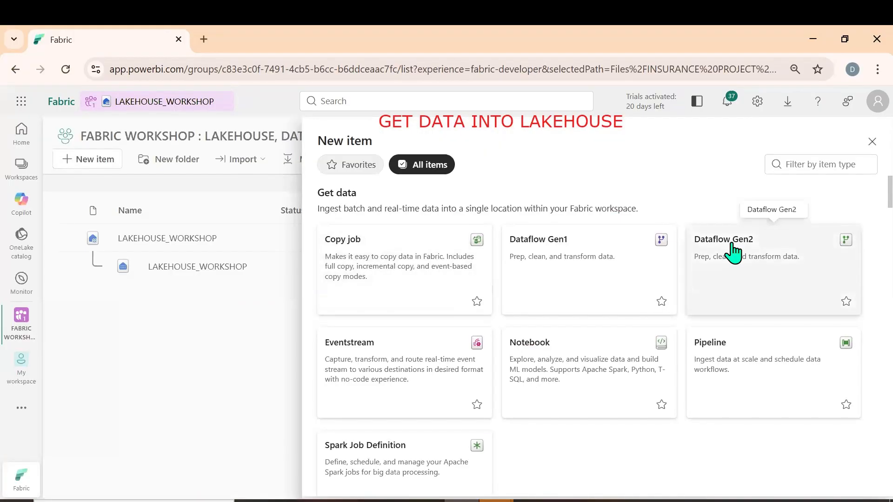
click(734, 252)
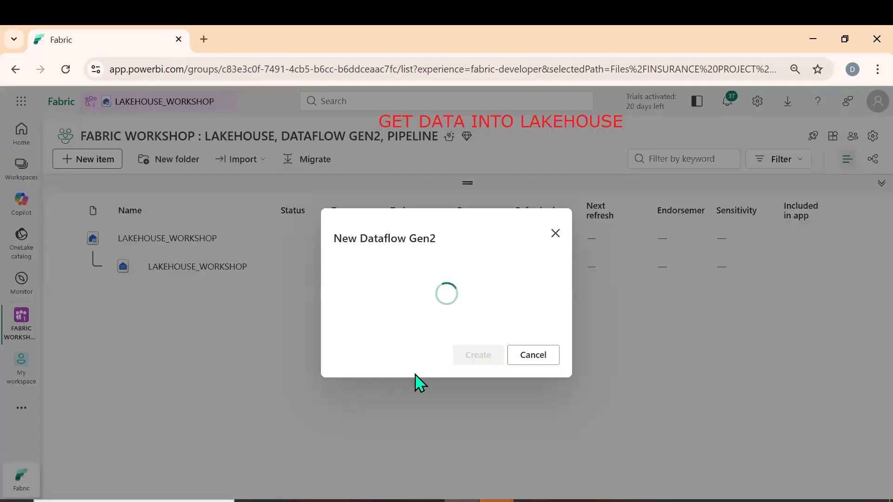
key(BackSpace)
key(BackSpace)
key(BackSpace)
key(BackSpace)
key(BackSpace)
key(BackSpace)
key(BackSpace)
key(BackSpace)
key(BackSpace)
key(BackSpace)
text(INSURA)
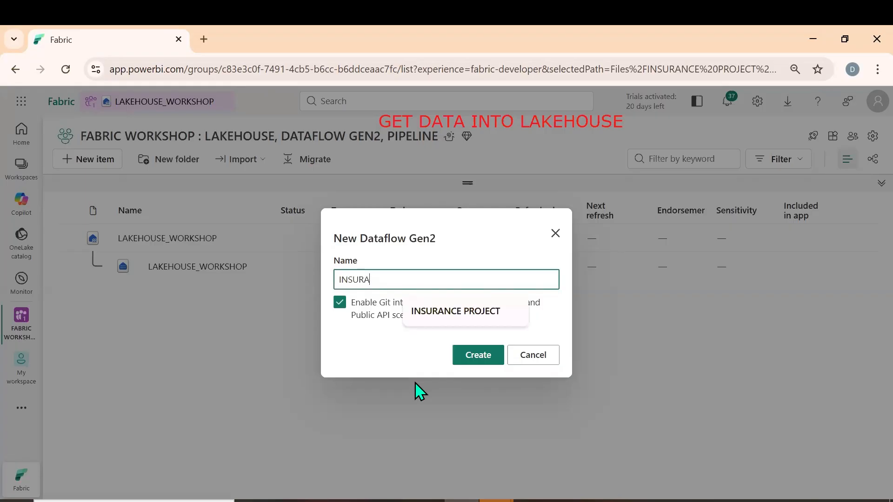
text(NCE DATAFLOW)
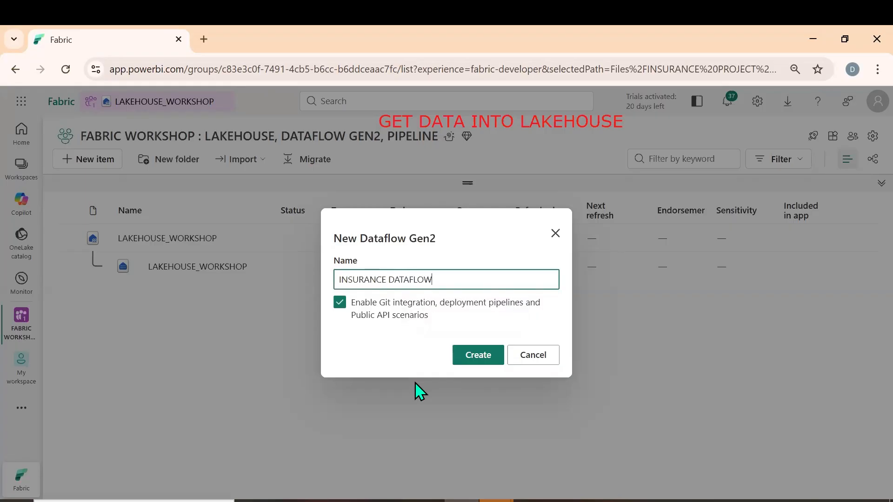
click(489, 364)
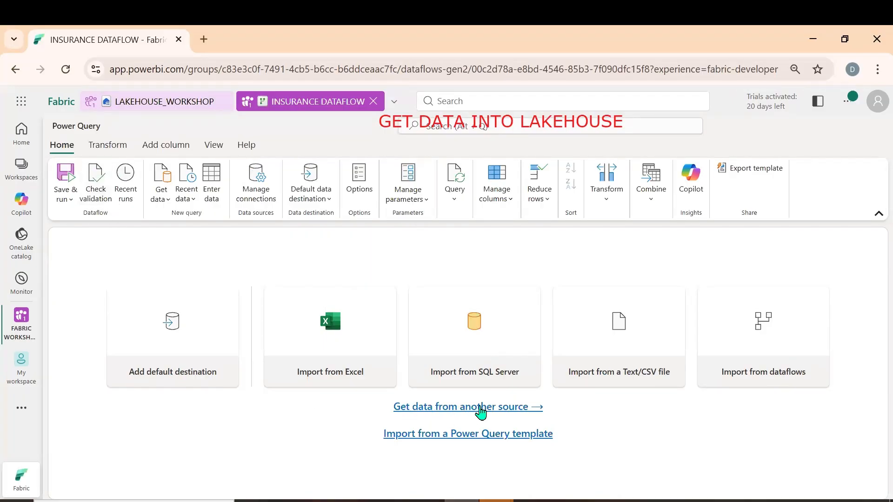
Find Lakehouse among the dataflow's other data sources and connect to it with the existing organizational account connection
click(491, 412)
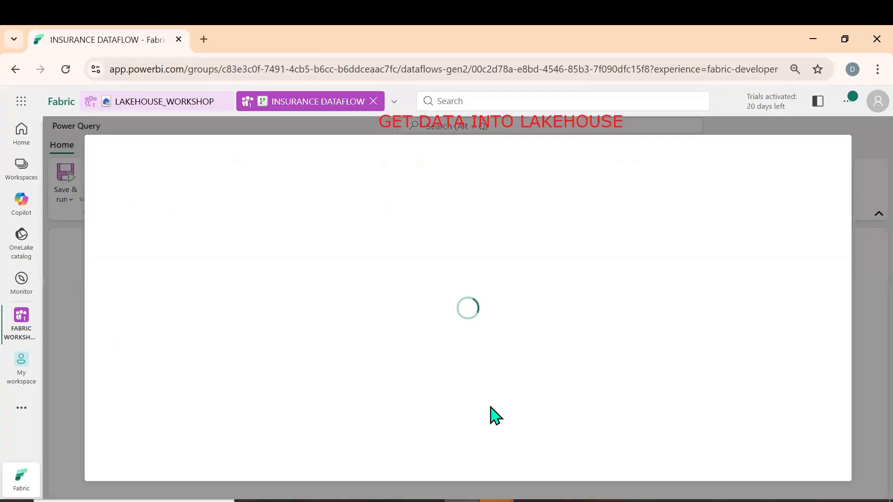
text(LAKE)
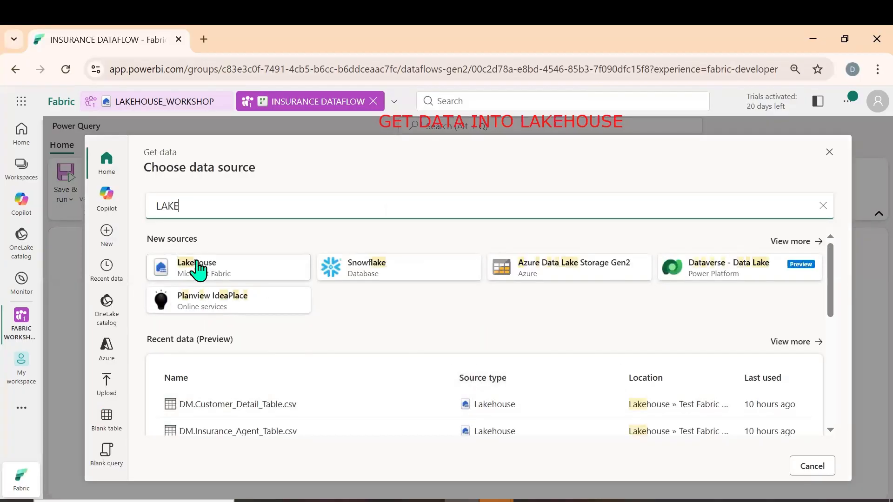
click(198, 269)
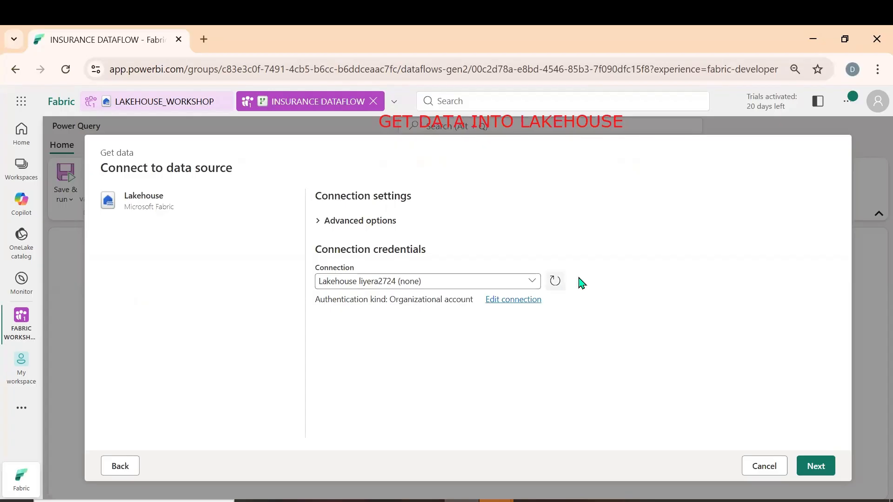
click(816, 466)
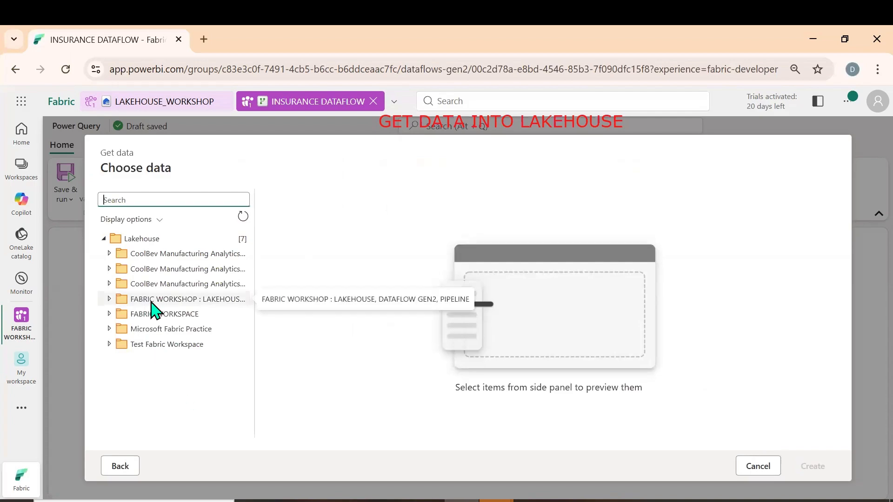
Load all seven CSV files from the INSURANCE PROJECT folder, under Files in the workshop workspace's LAKEHOUSE_WORKSHOP, into the dataflow as queries
click(109, 299)
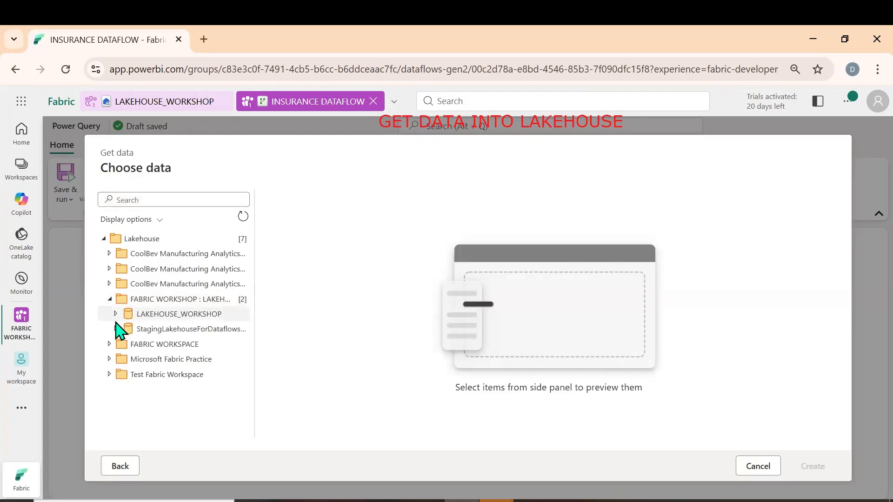
click(116, 315)
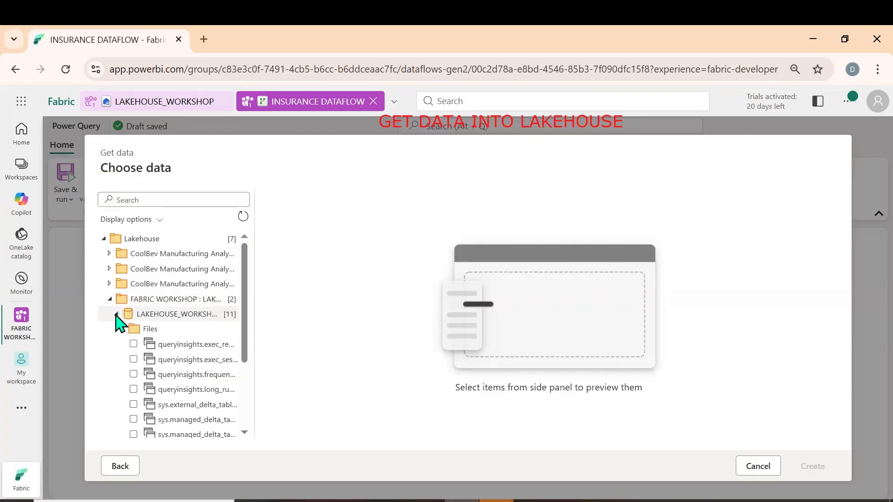
click(123, 329)
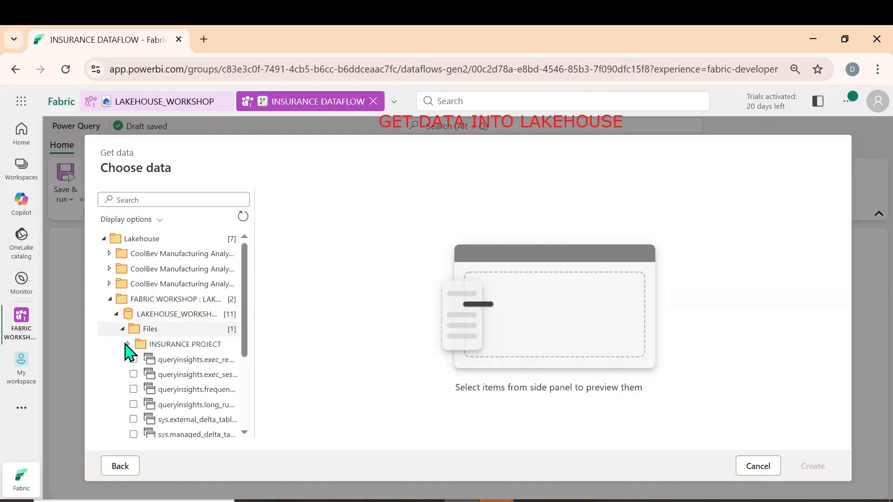
click(128, 344)
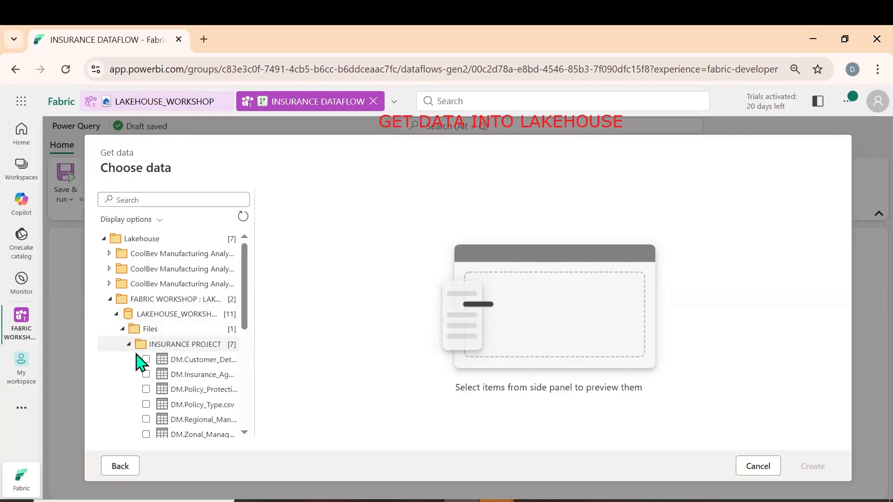
click(146, 360)
click(146, 374)
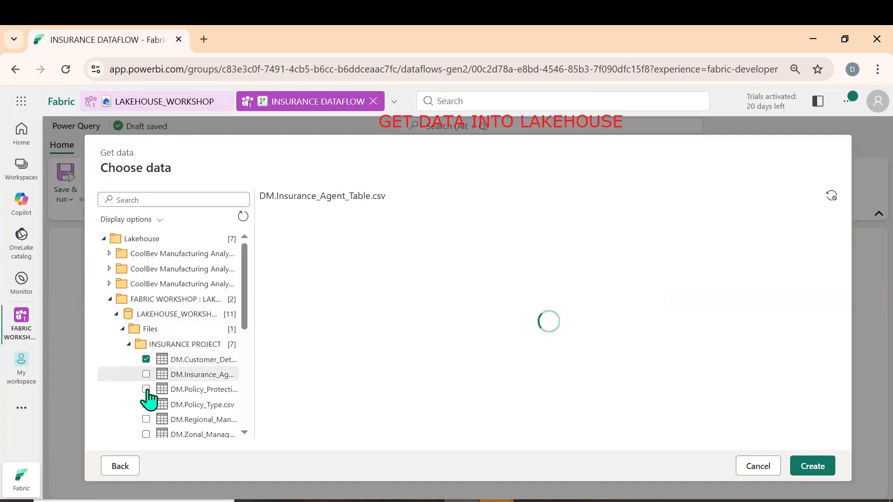
click(146, 390)
click(146, 404)
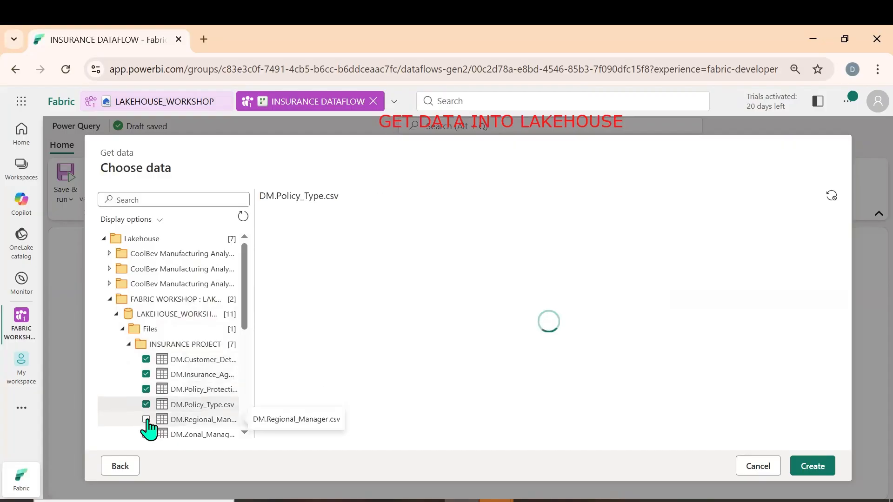
click(146, 420)
click(146, 434)
scroll(188, 395, down, 2)
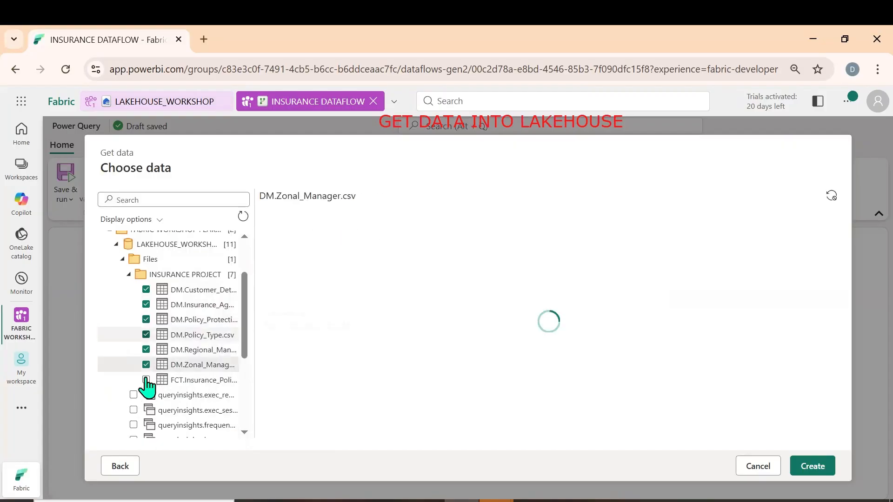
click(146, 380)
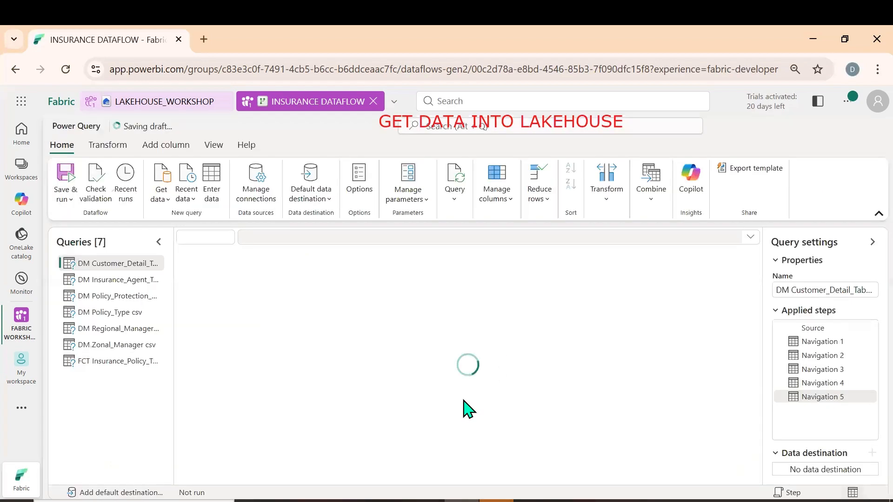
Switch to the Microsoft Fabric Lakehouse document in Word and read the Dataflow Gen1 overview, characteristics and architecture flow, continuing to Dataflow Gen2
click(426, 501)
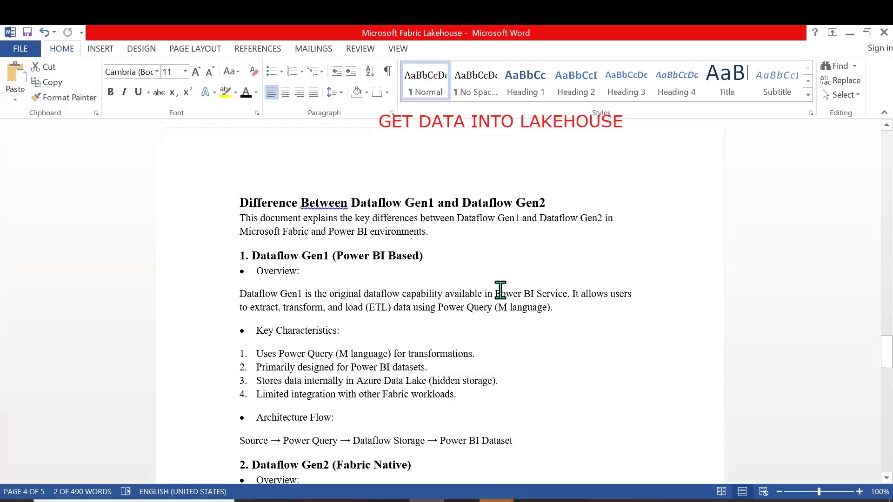
scroll(378, 305, down, 3)
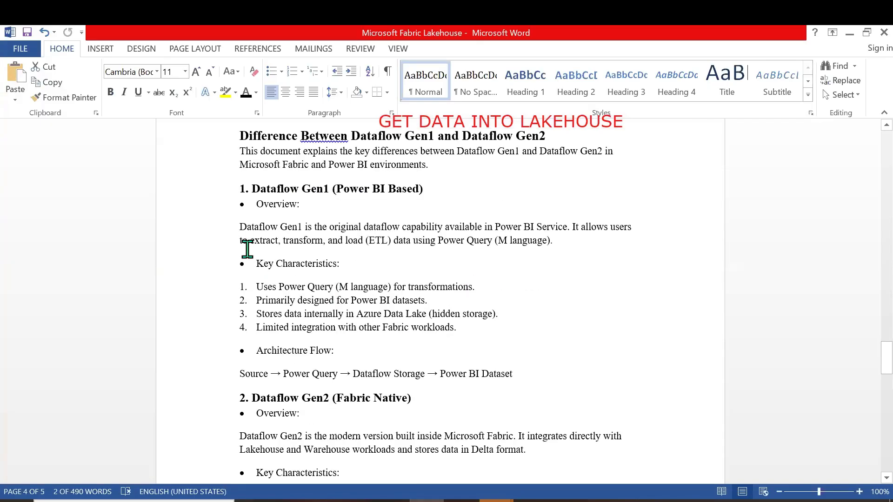
drag(240, 226, 393, 229)
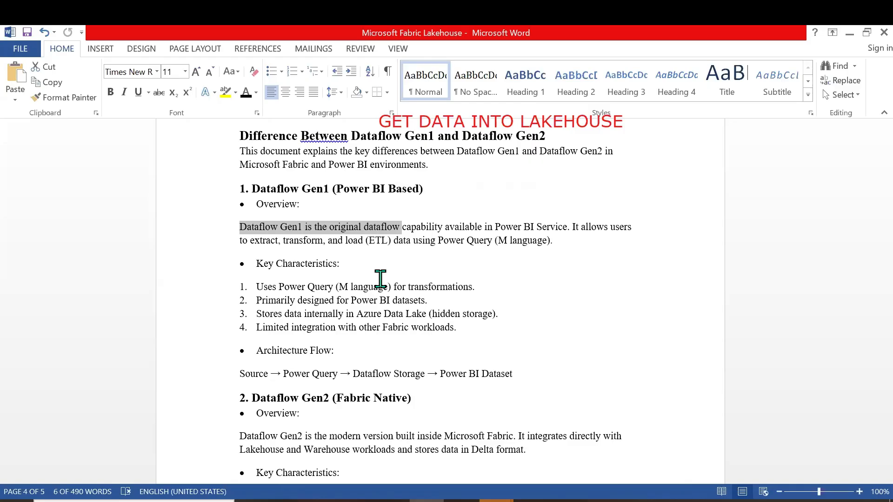
scroll(381, 279, down, 3)
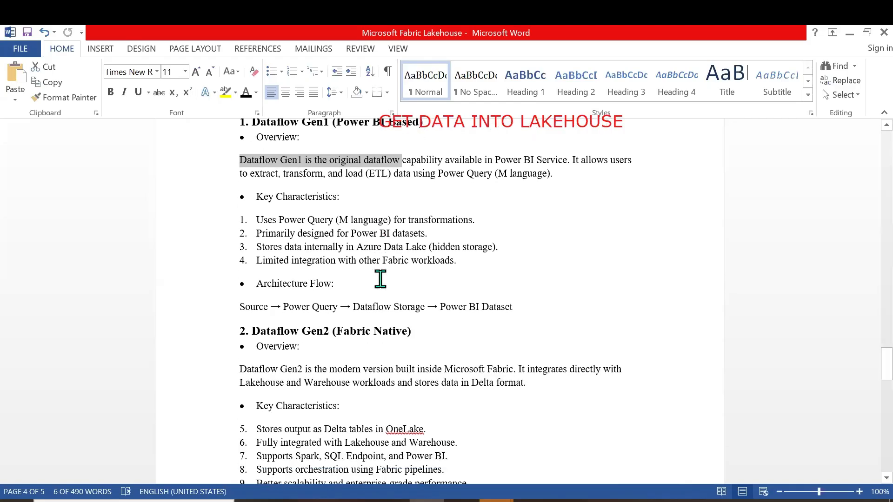
scroll(381, 279, down, 1)
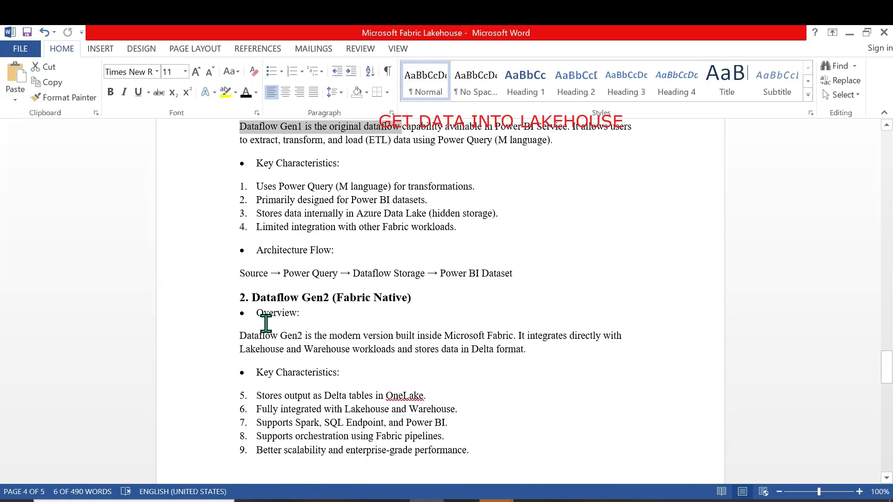
drag(242, 274, 512, 273)
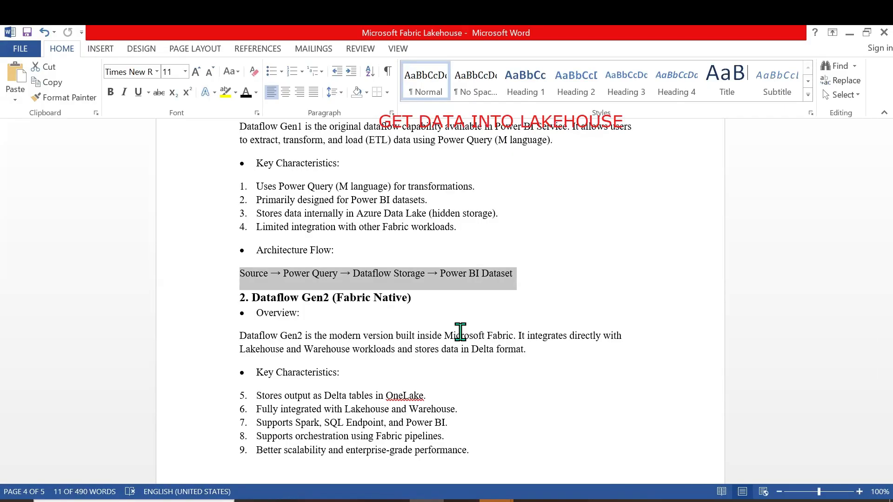
scroll(460, 332, down, 3)
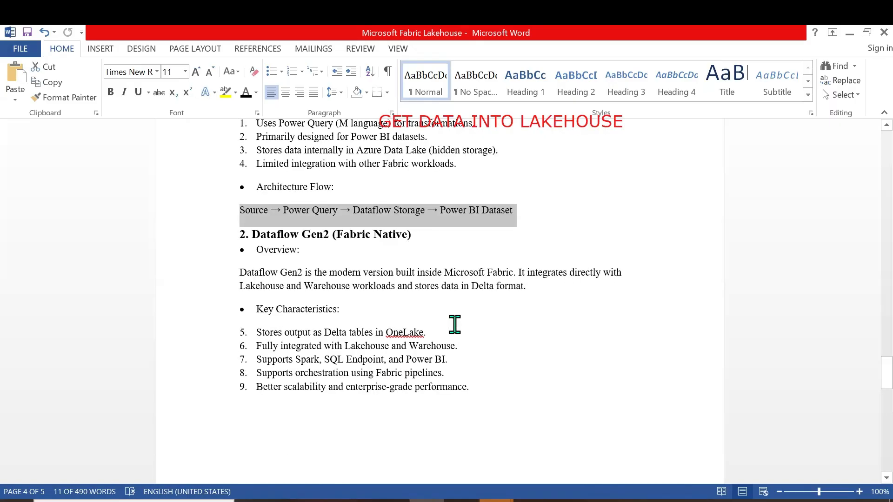
click(433, 229)
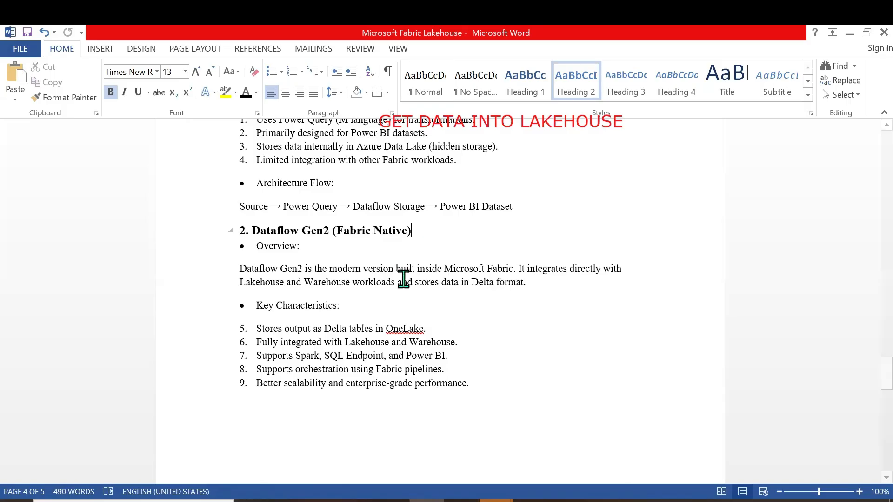
Read the Dataflow Gen2 overview, key characteristics and architecture flow in the document, continuing to the Gen1 versus Gen2 comparison table
click(364, 269)
drag(392, 271, 509, 268)
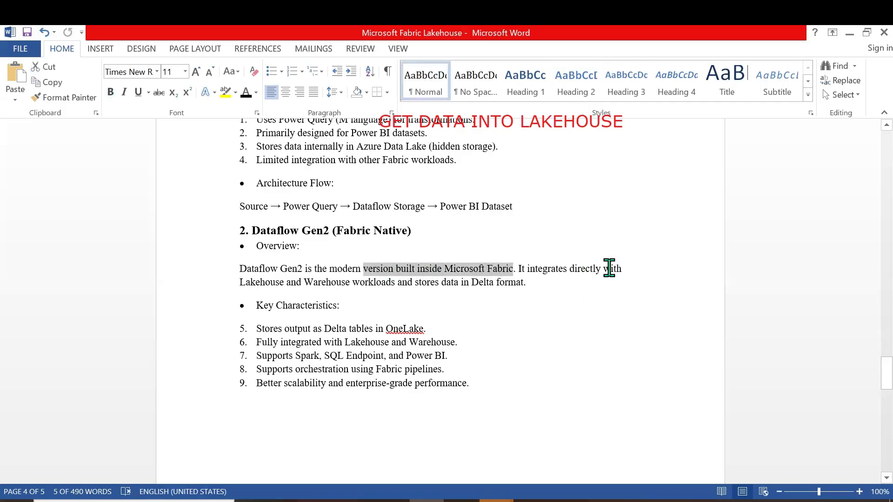
drag(244, 282, 524, 283)
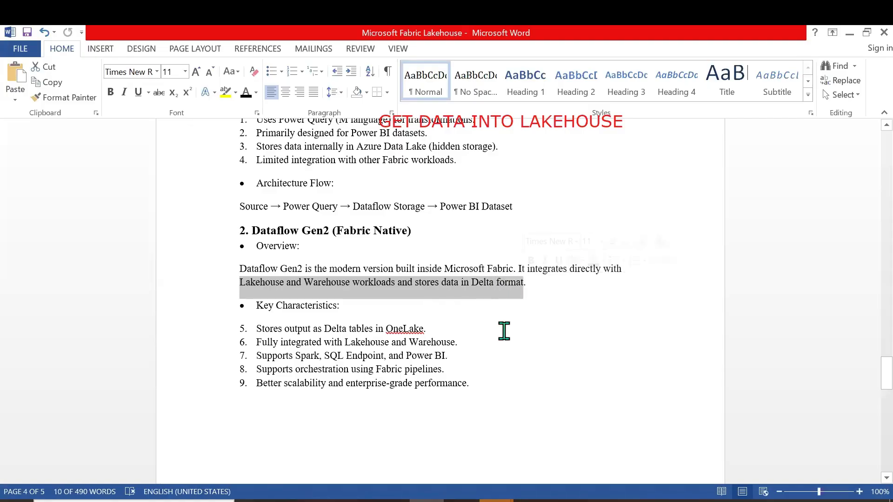
scroll(493, 363, down, 1)
drag(257, 322, 445, 322)
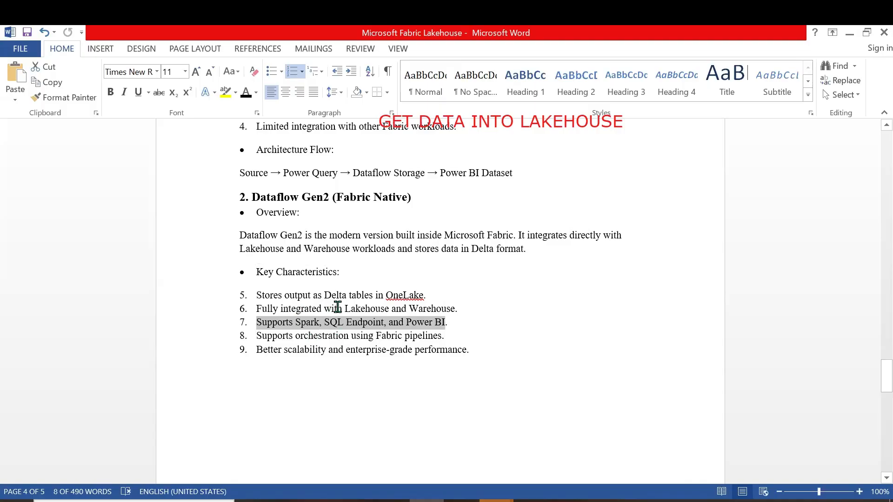
drag(347, 307, 461, 308)
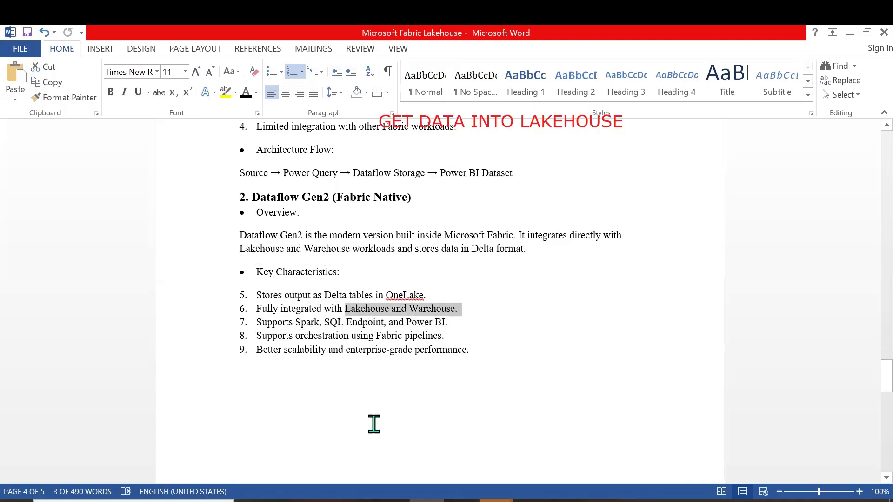
scroll(365, 315, down, 1)
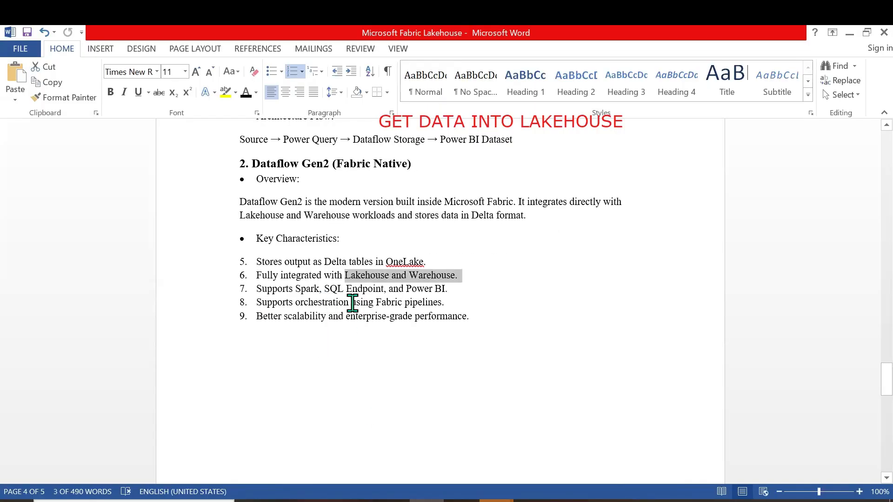
drag(376, 303, 442, 304)
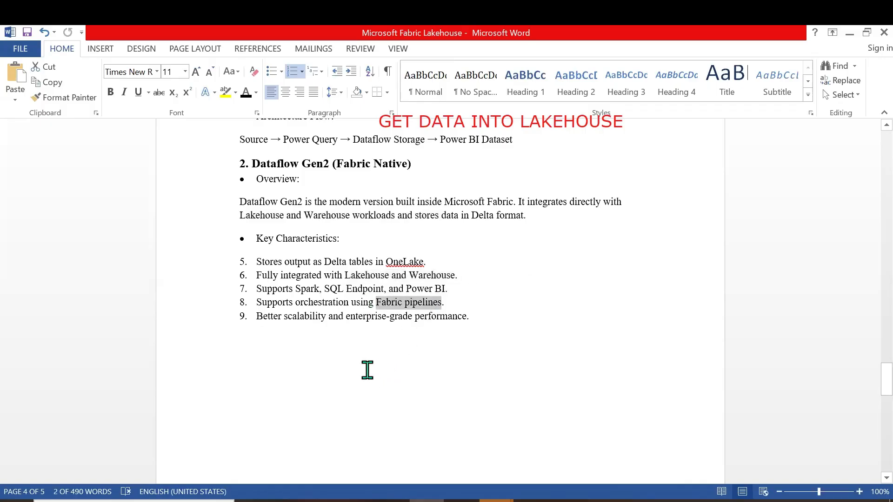
scroll(362, 385, down, 3)
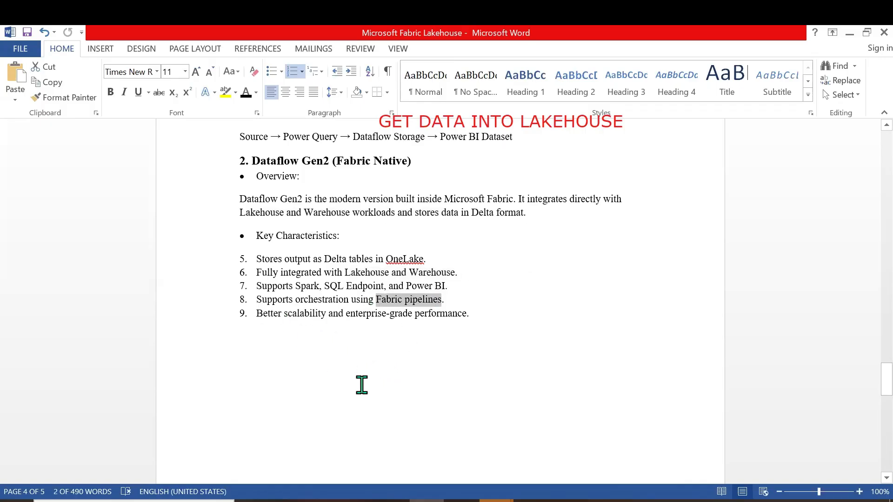
scroll(361, 385, down, 13)
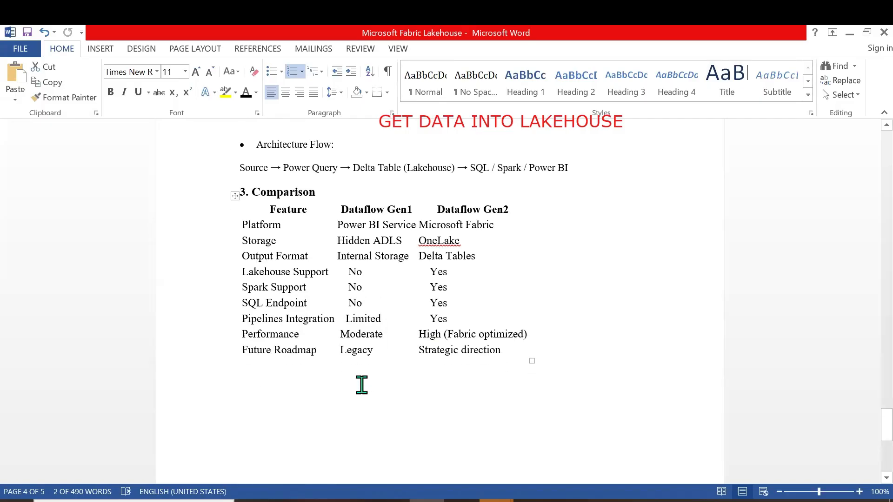
scroll(326, 354, up, 1)
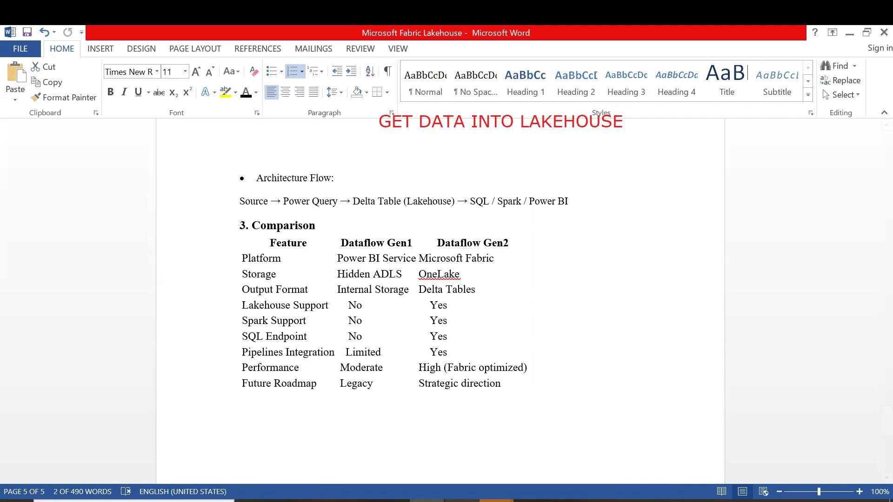
Switch back to INSURANCE DATAFLOW in the browser and filter out rows with a blank Column2 in the DM Customer_Detail_Table query
click(463, 501)
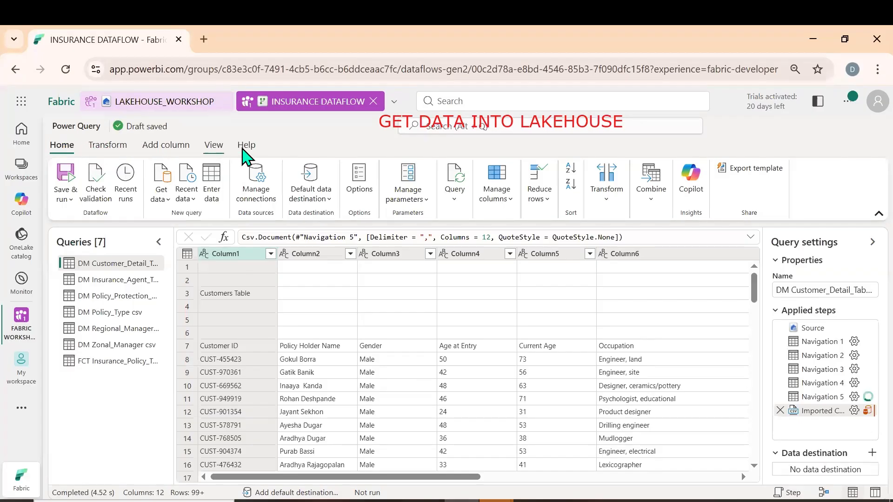
click(351, 256)
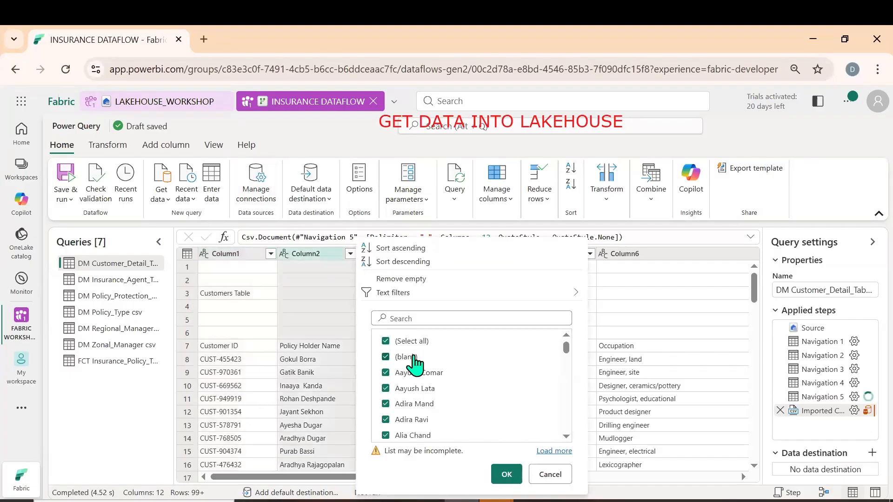
click(507, 475)
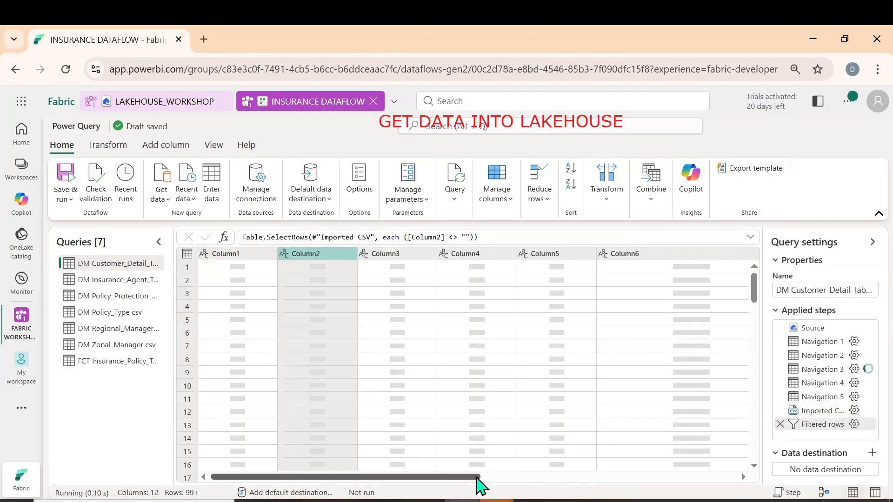
Remove the empty Column11 and Column12 from the customer detail query
drag(463, 478, 714, 477)
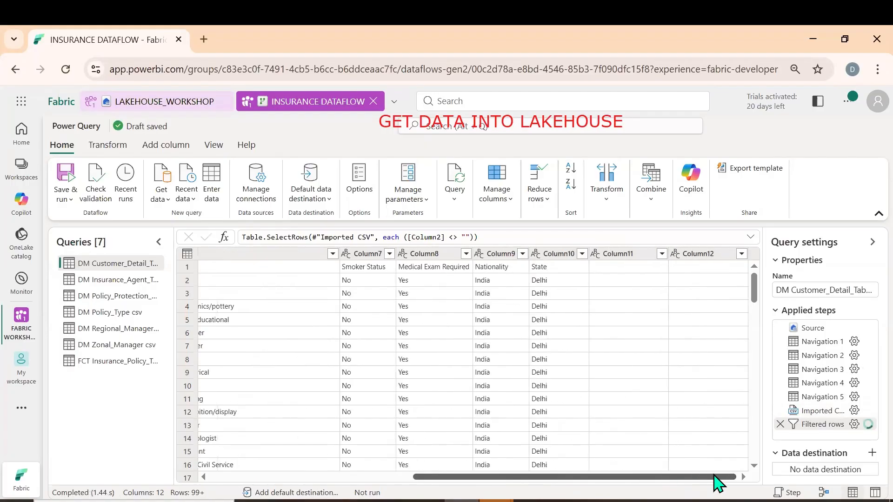
click(627, 256)
ctrl+click(709, 255)
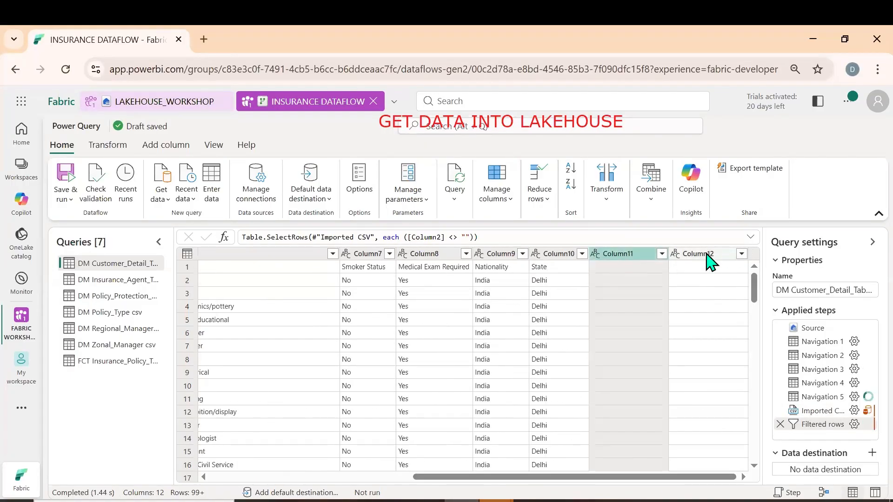
right_click(708, 258)
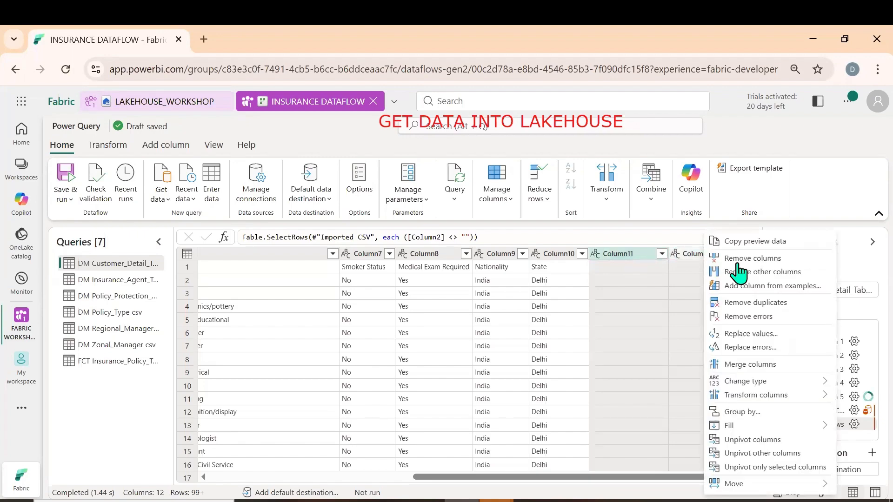
click(728, 258)
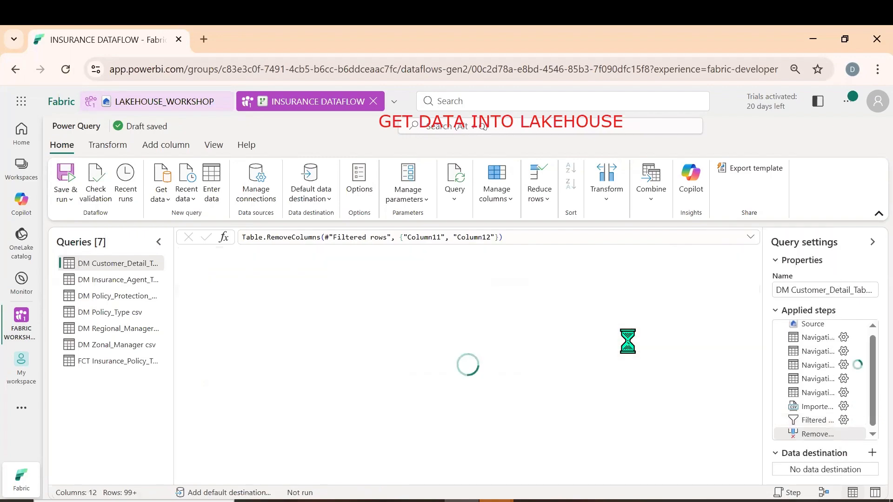
Promote the first row of the customer detail query to column headers
click(108, 146)
click(103, 204)
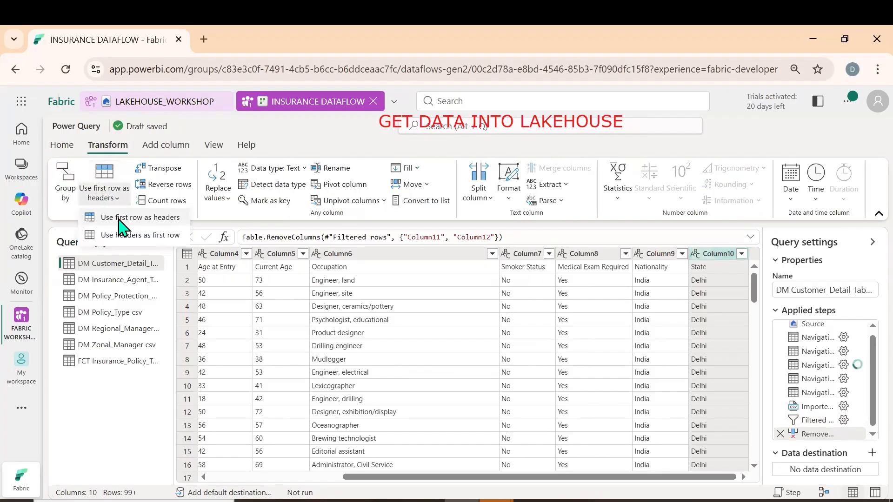
click(118, 219)
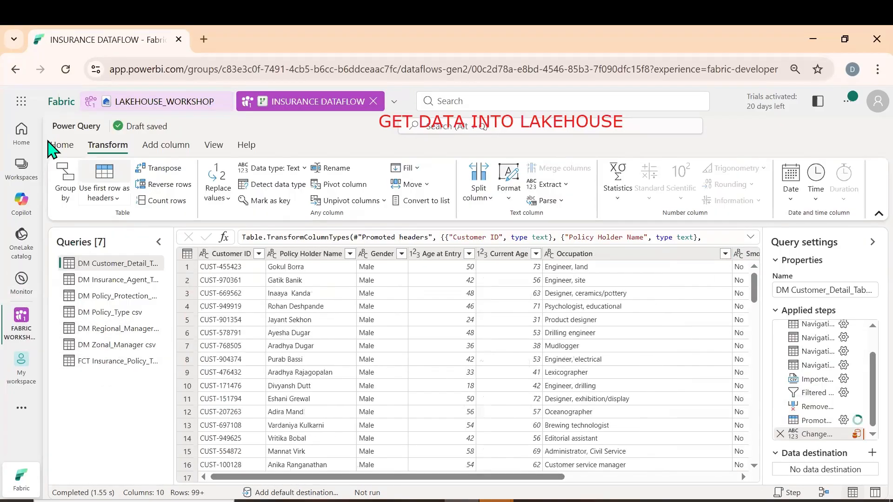
Review the dataflow's save and run options without choosing any of them
click(64, 146)
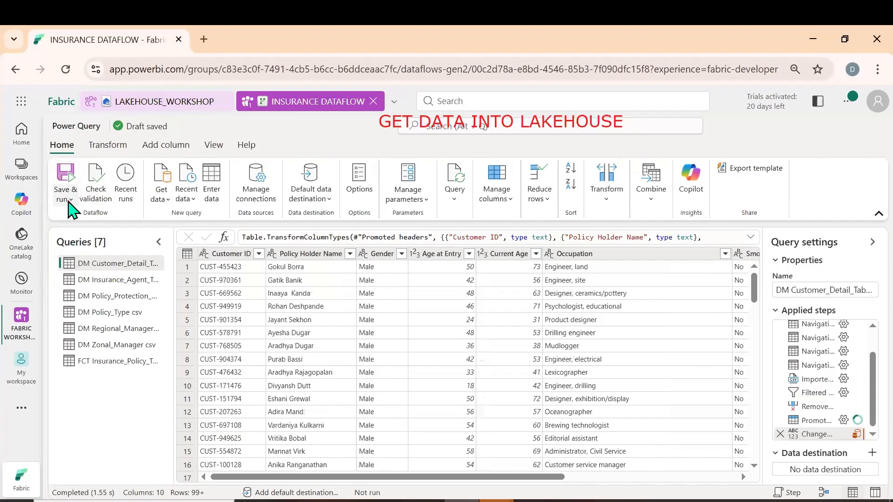
click(69, 200)
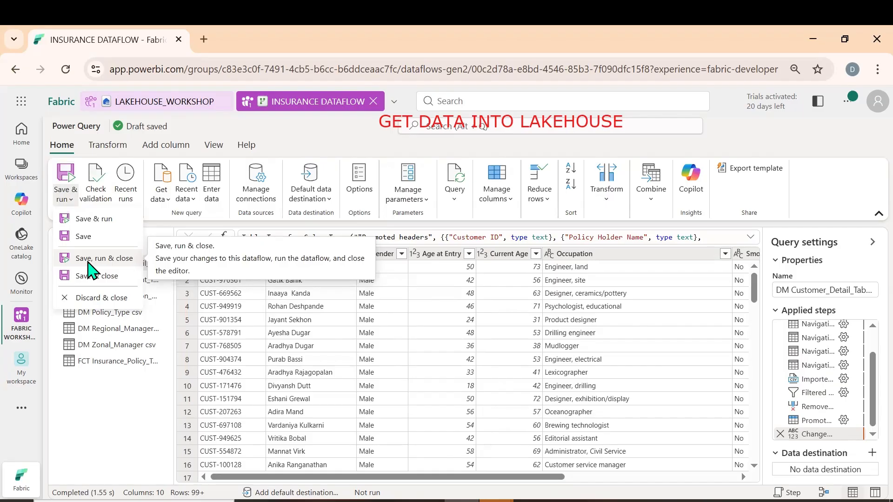
click(128, 408)
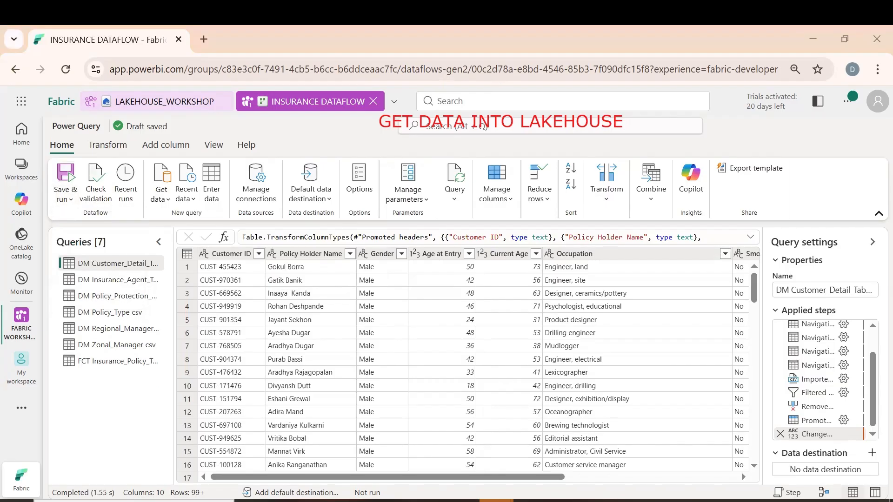
mouse_move(769, 481)
mouse_down()
mouse_move(769, 447)
mouse_move(881, 439)
mouse_move(837, 492)
mouse_move(770, 493)
mouse_move(768, 472)
mouse_up()
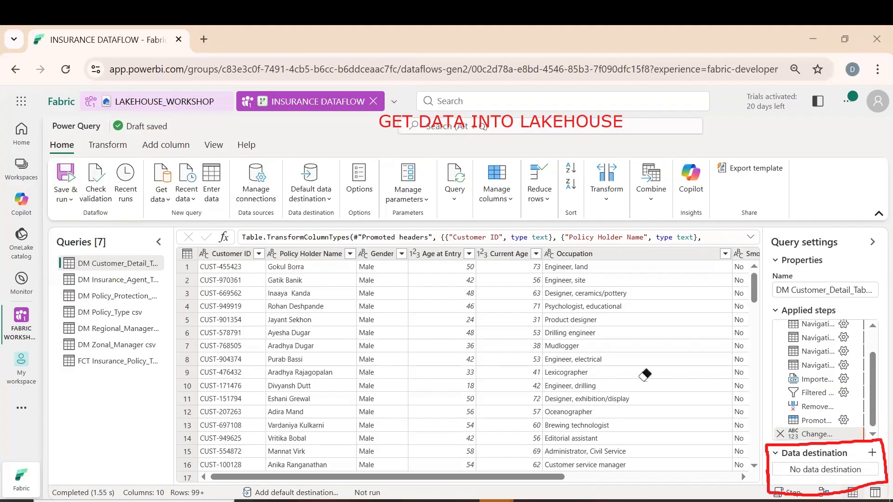
click(768, 446)
key(Escape)
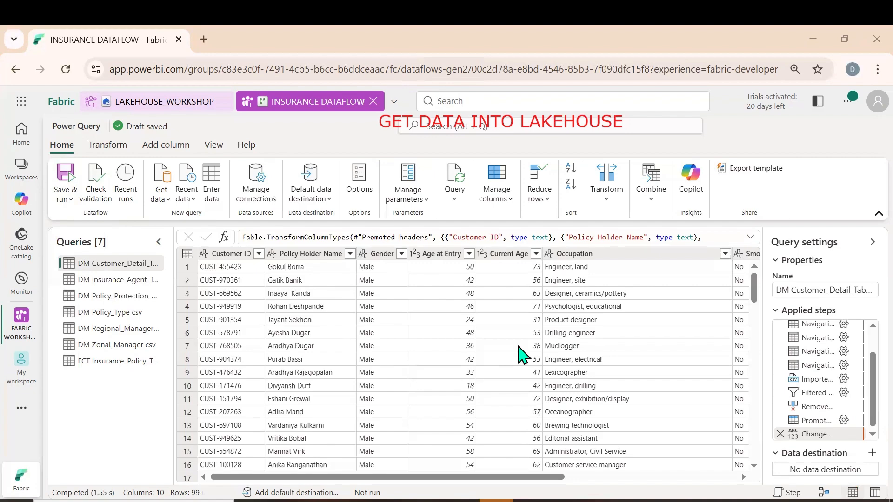
mouse_move(769, 482)
mouse_down()
mouse_move(837, 444)
mouse_move(877, 444)
mouse_move(867, 479)
mouse_move(768, 483)
mouse_up()
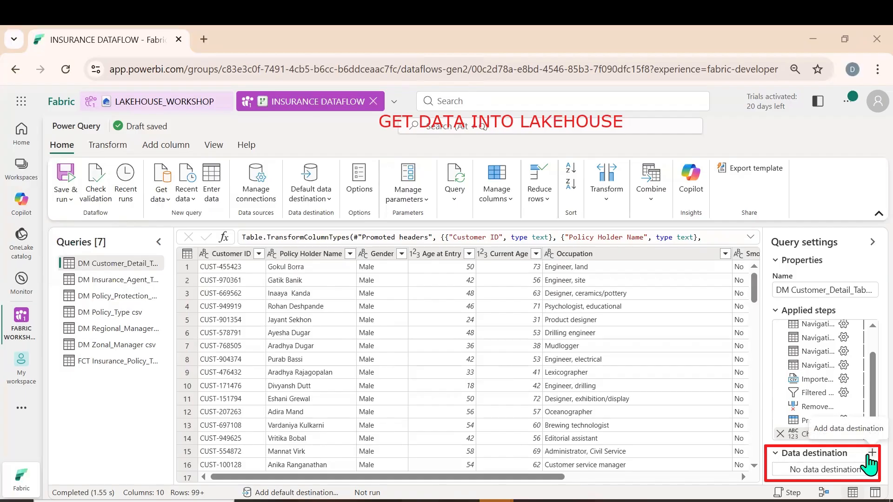
Add a Lakehouse data destination to the customer detail query, creating new table DM Customer_Detail_Table csv in LAKEHOUSE_WORKSHOP of the FABRIC WORKSHOP workspace
click(871, 453)
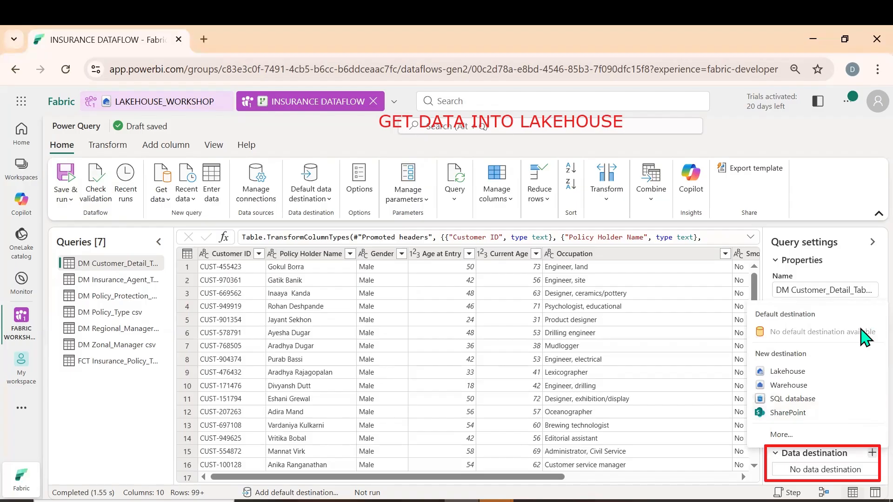
click(799, 375)
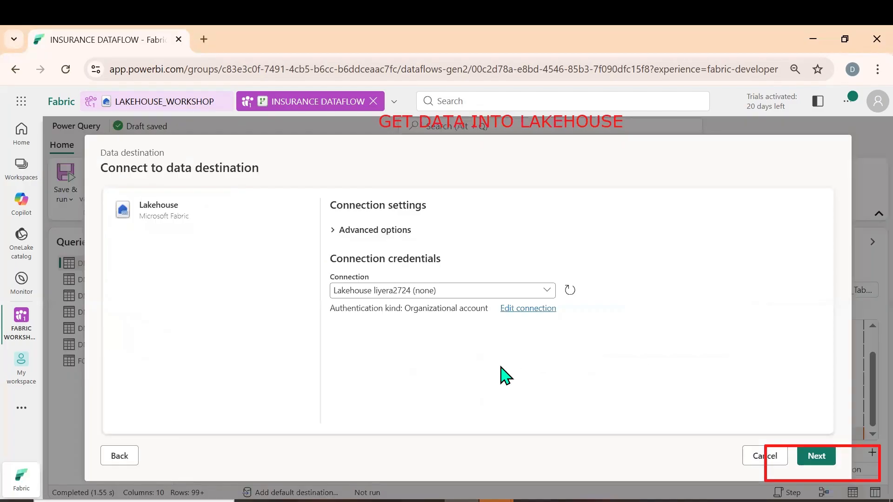
click(819, 454)
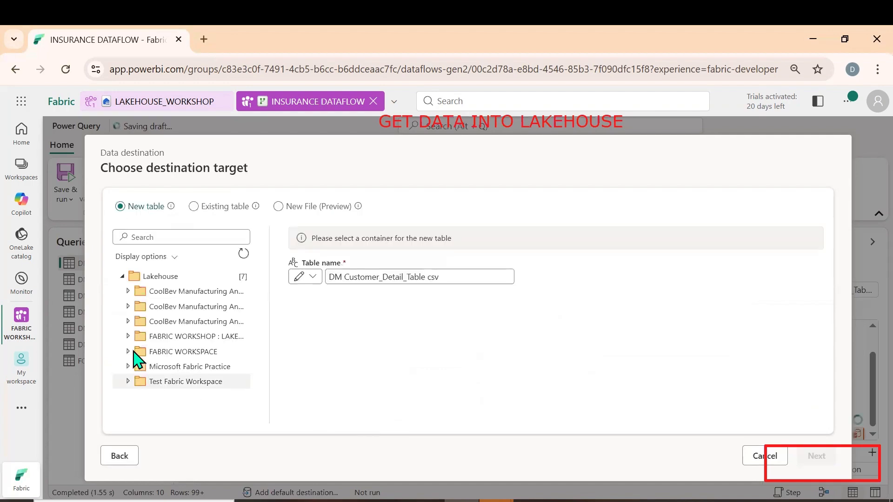
click(127, 336)
click(135, 351)
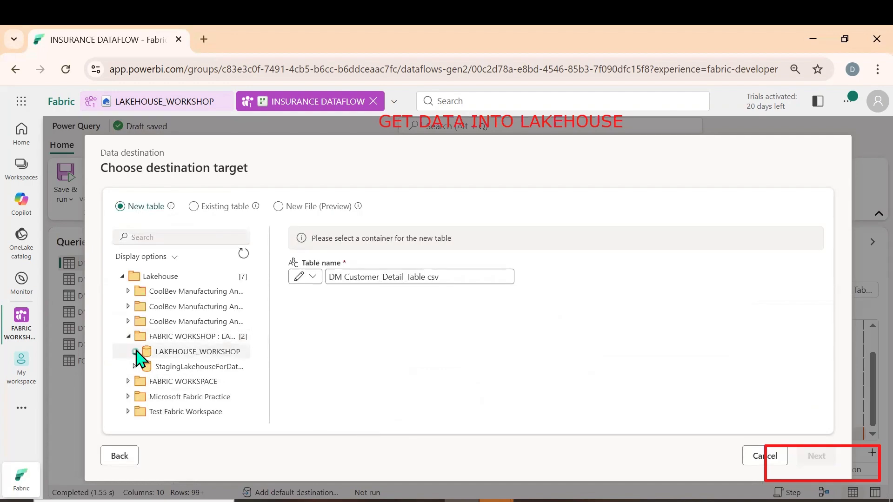
click(181, 355)
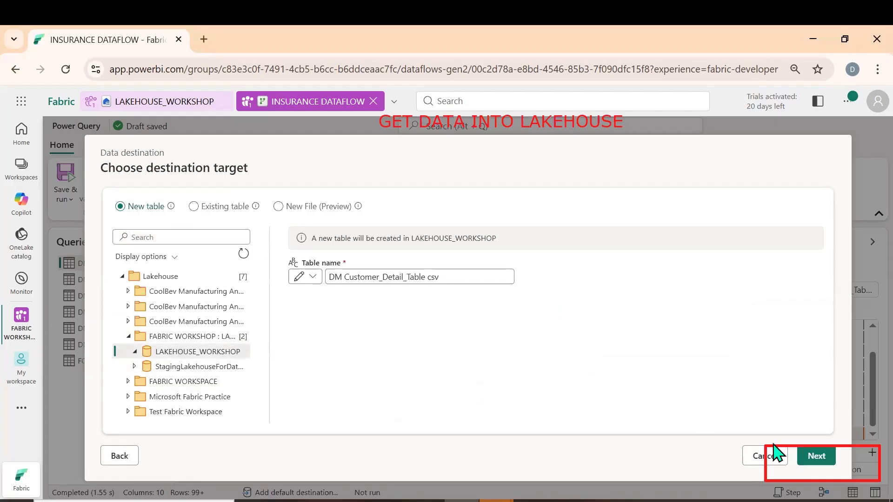
click(818, 457)
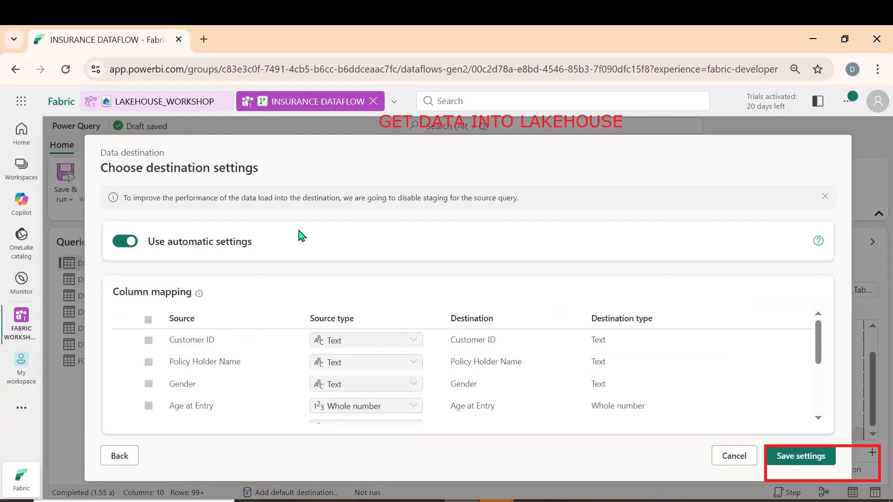
Turn off automatic settings for the destination and review the update method, schema options and column mapping with its source types
click(125, 242)
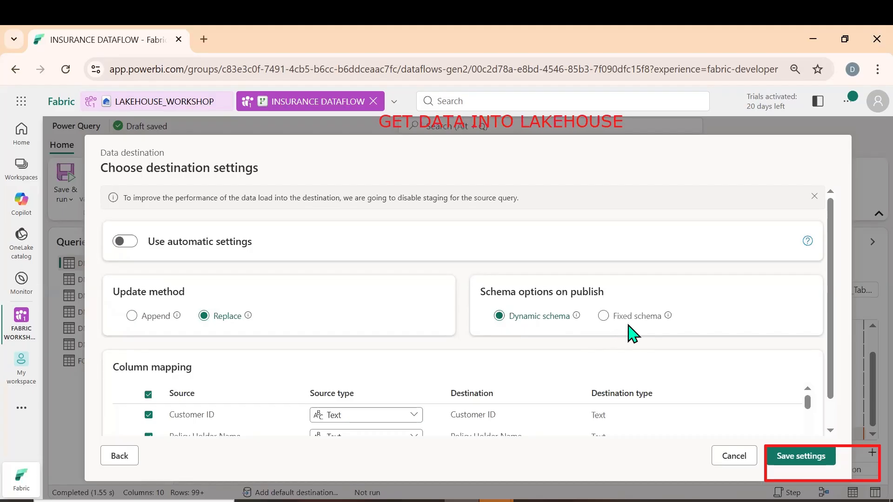
scroll(833, 372, down, 1)
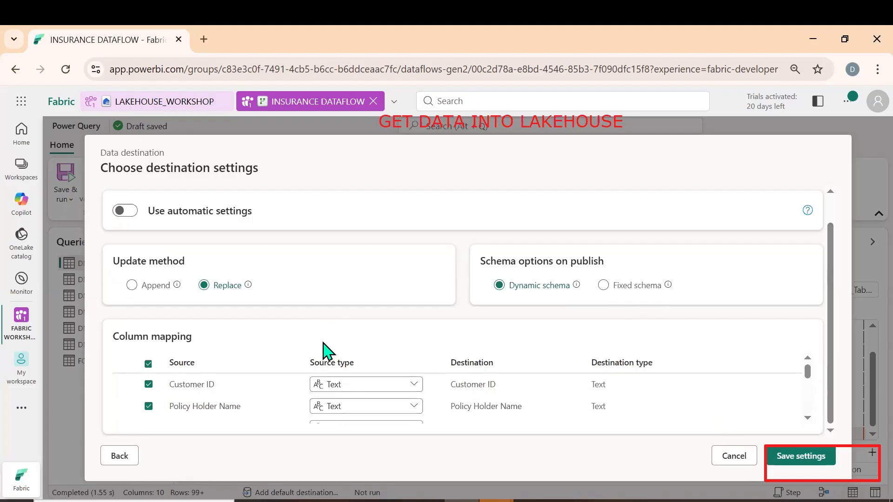
click(396, 385)
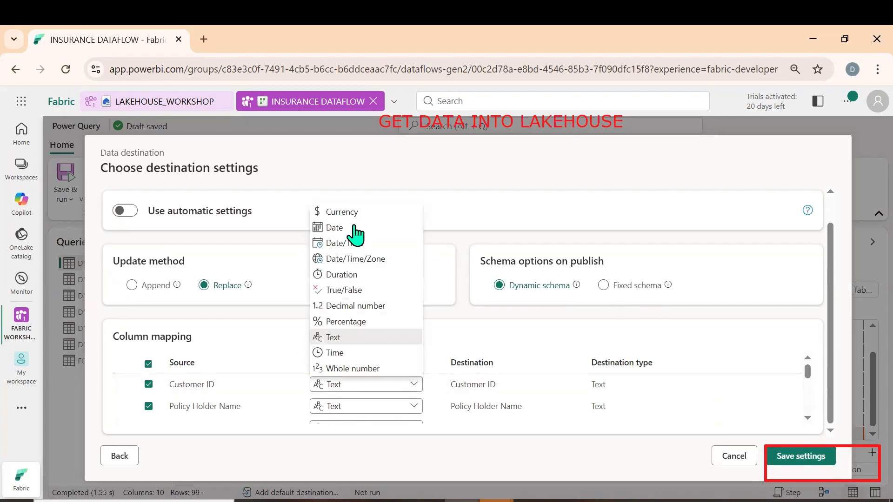
click(488, 346)
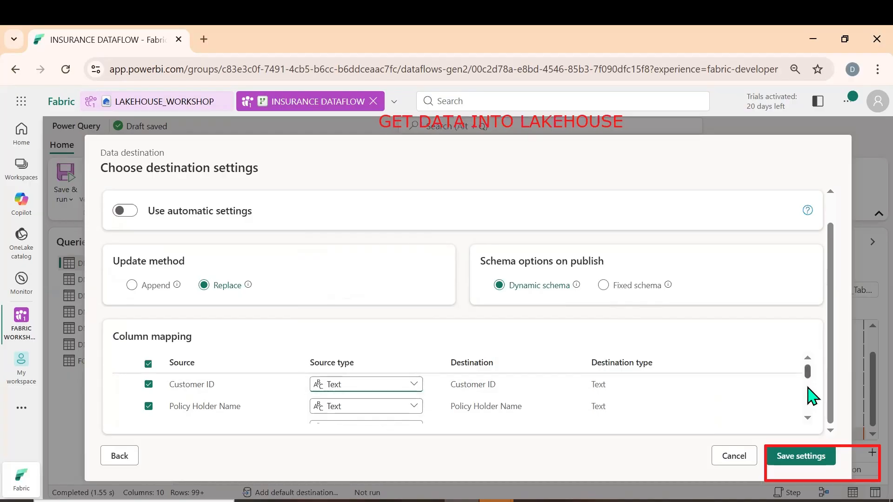
scroll(808, 391, down, 5)
drag(812, 412, 808, 367)
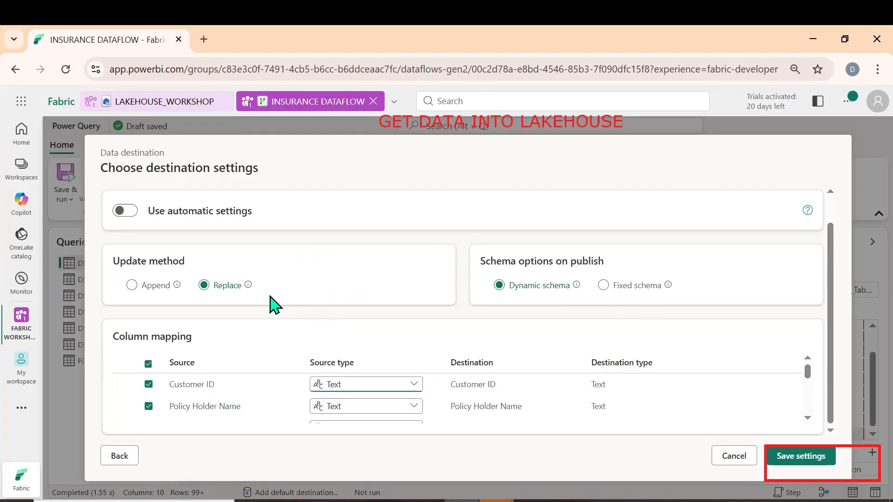
Save the customer detail query's Lakehouse destination with automatic settings turned on, and save and run the dataflow
click(132, 212)
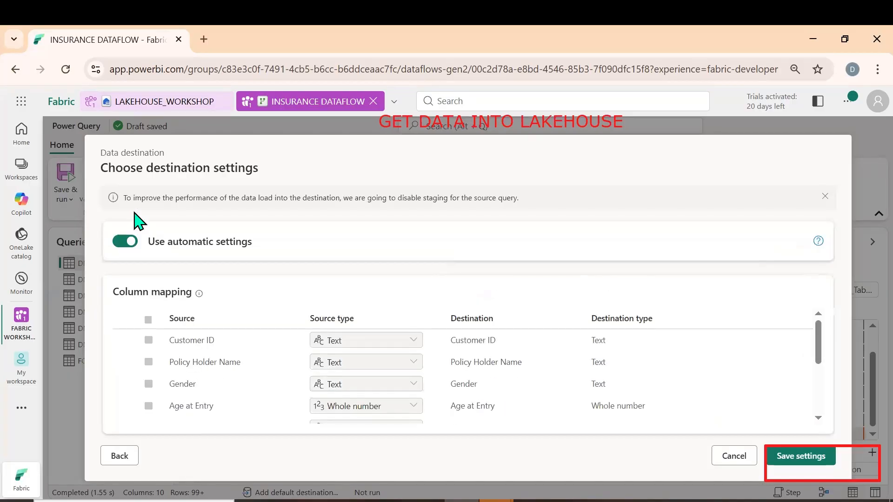
click(809, 462)
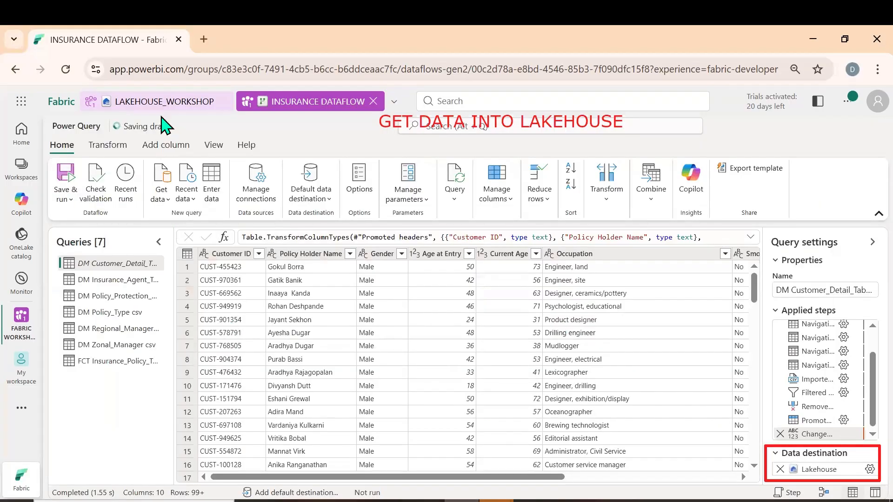
click(64, 200)
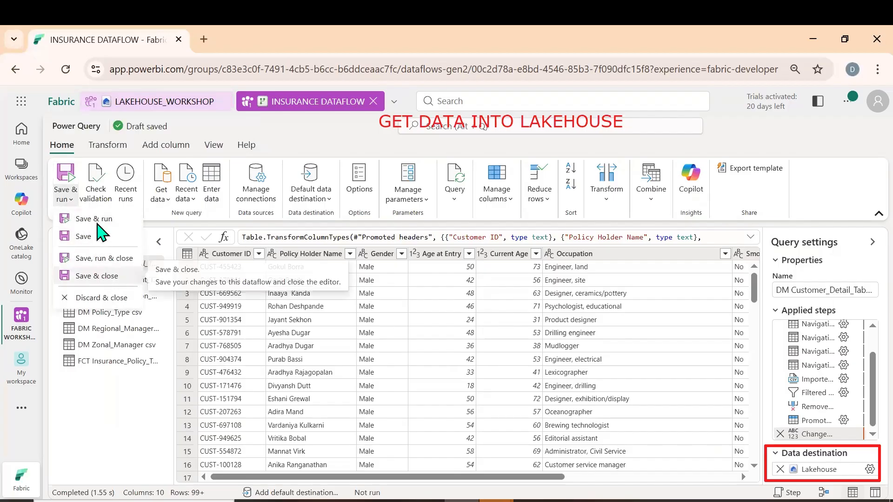
click(103, 399)
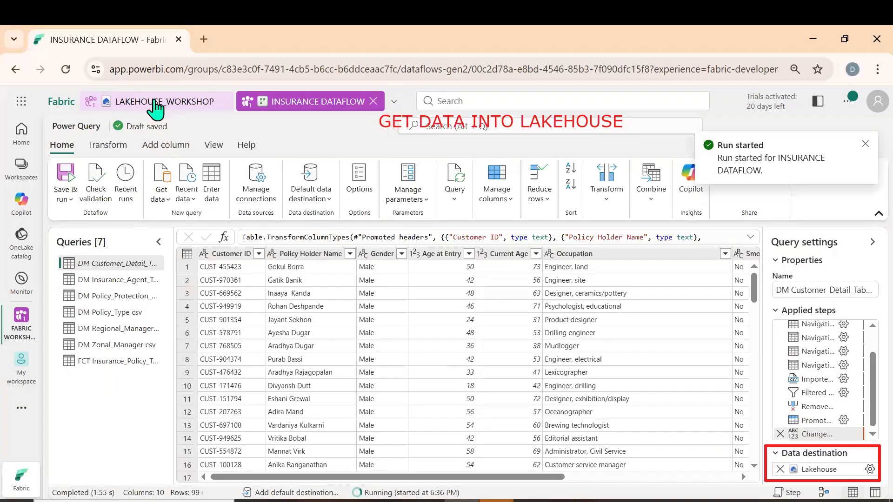
Open LAKEHOUSE_WORKSHOP and repeatedly refresh the lakehouse and its dbo schema to check for the customer detail table
click(155, 102)
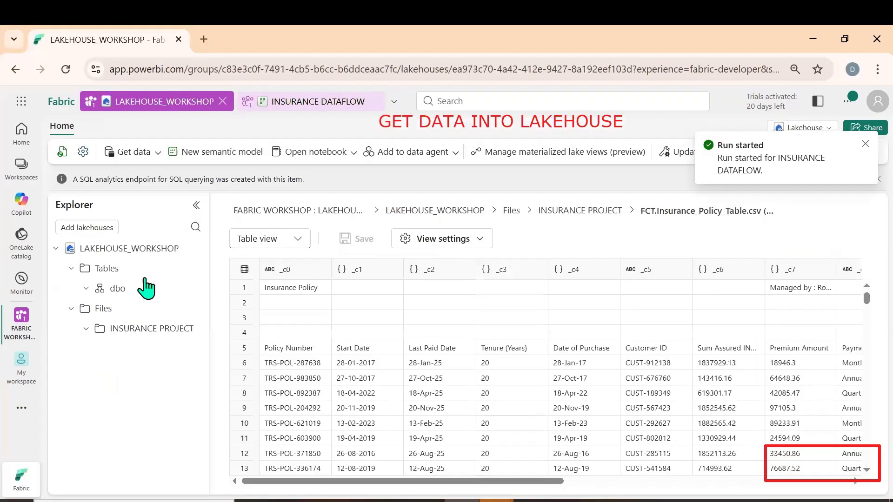
click(192, 289)
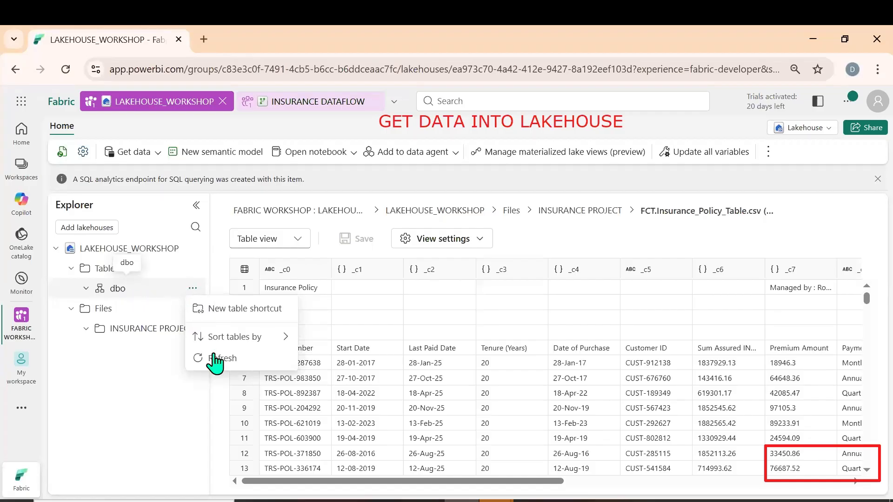
click(218, 359)
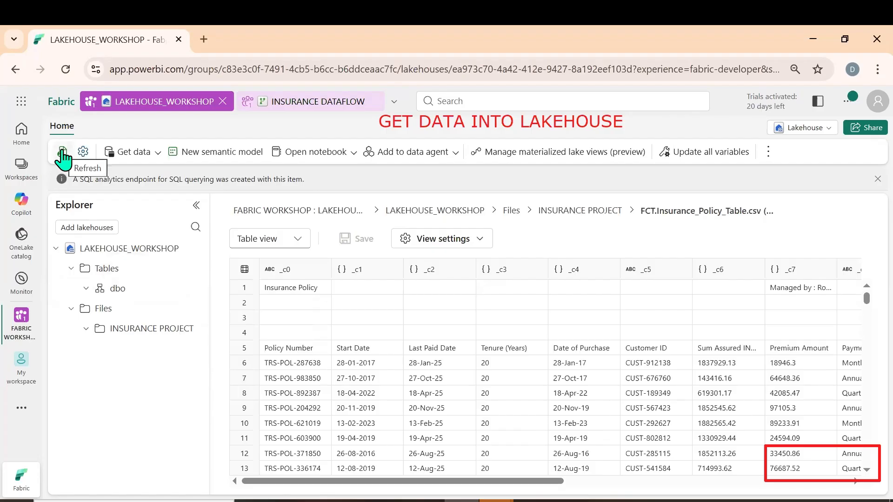
click(61, 150)
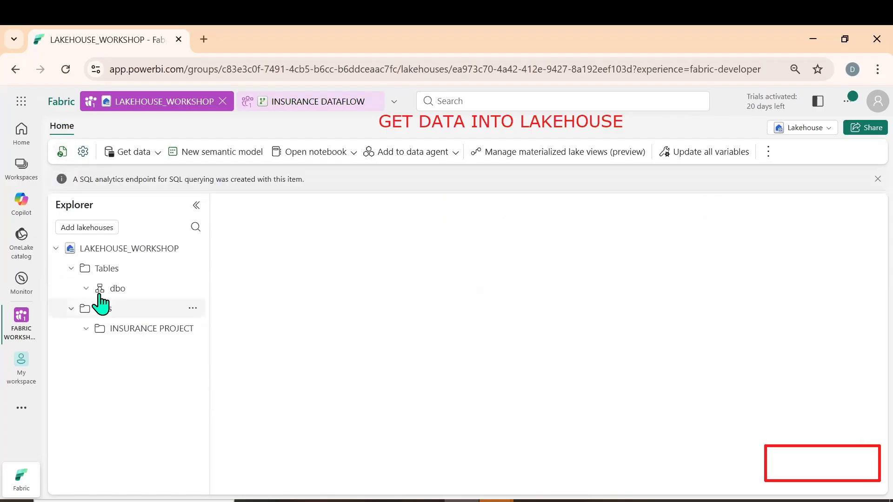
click(192, 289)
click(222, 359)
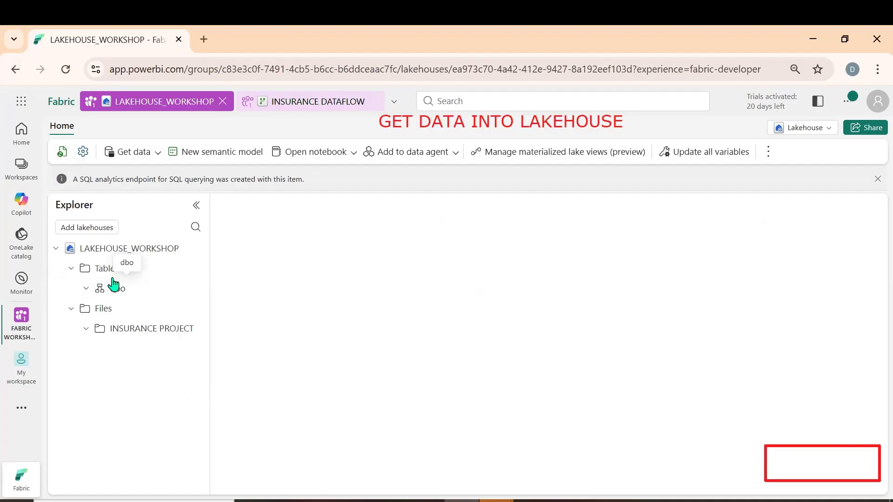
click(62, 152)
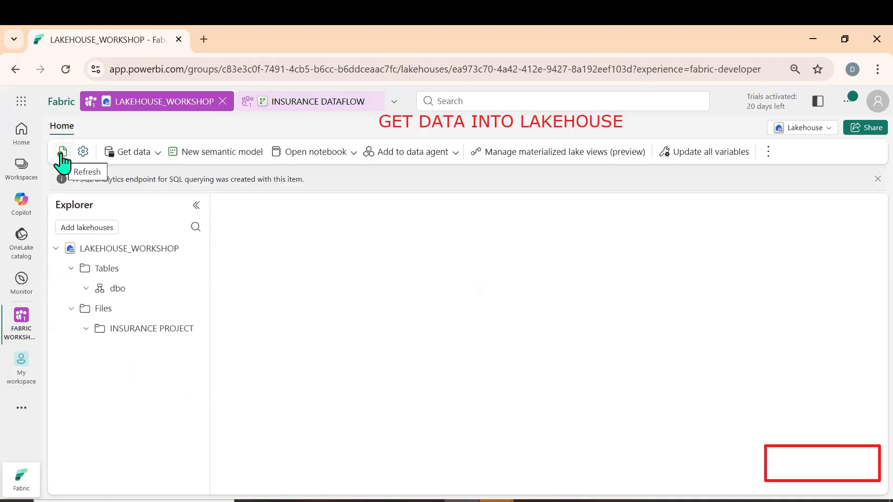
click(193, 289)
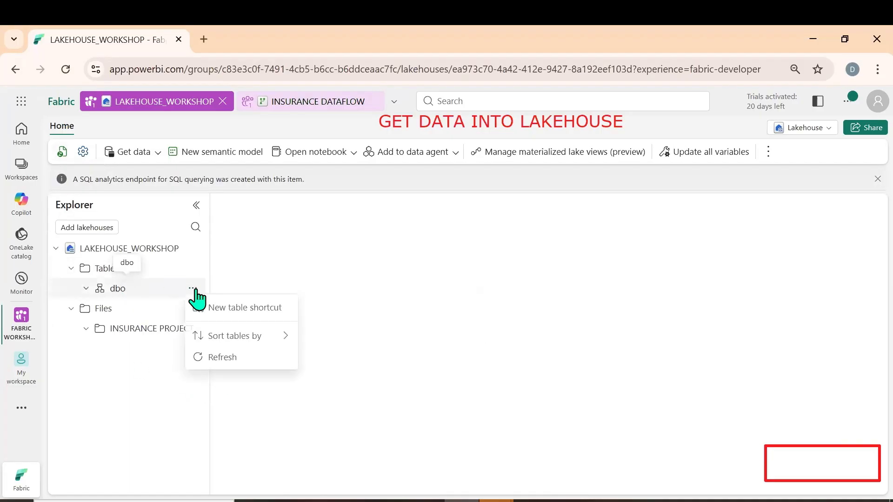
click(228, 367)
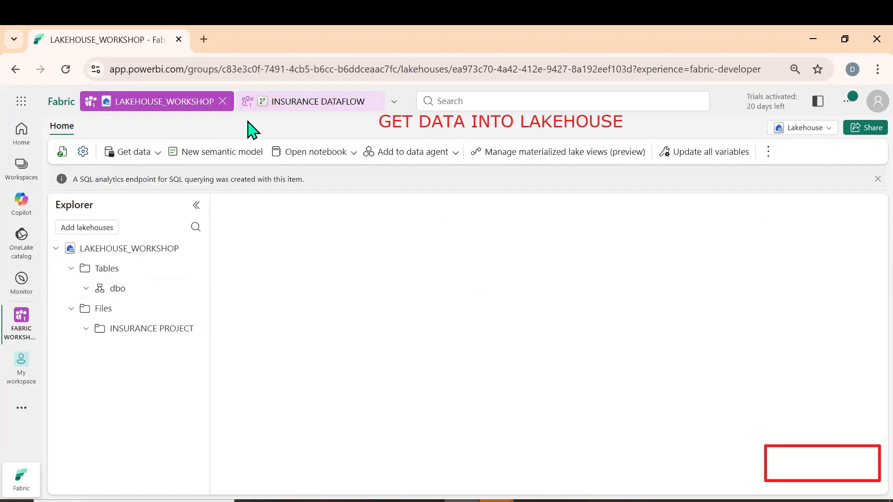
In INSURANCE DATAFLOW, add a Lakehouse destination to the insurance agent query, creating new table DM Insurance_Agent_Table csv in LAKEHOUSE_WORKSHOP with automatic settings
click(289, 103)
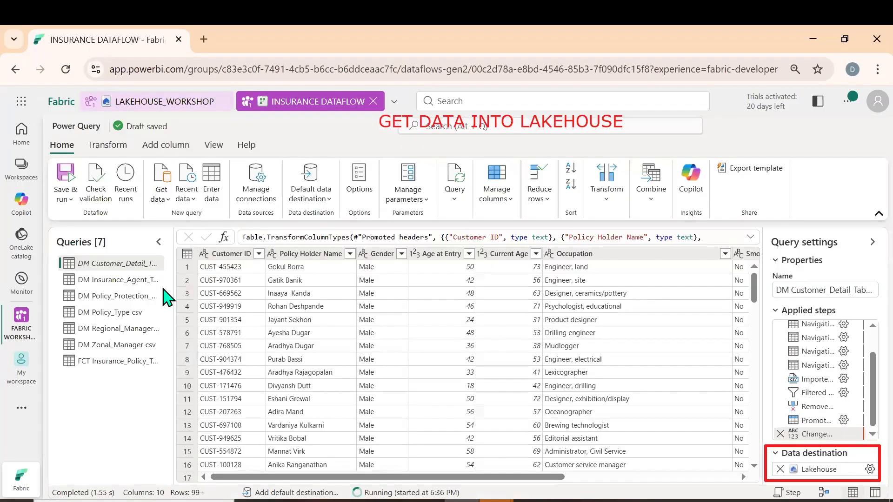
right_click(125, 269)
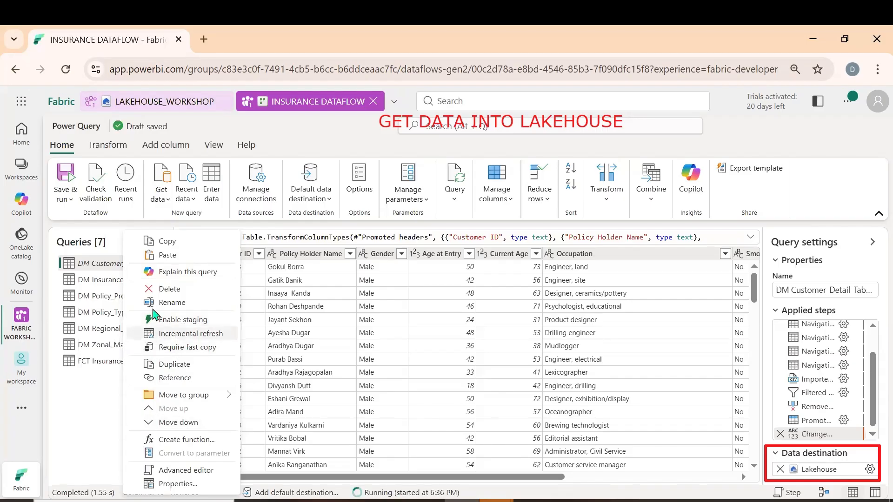
click(92, 282)
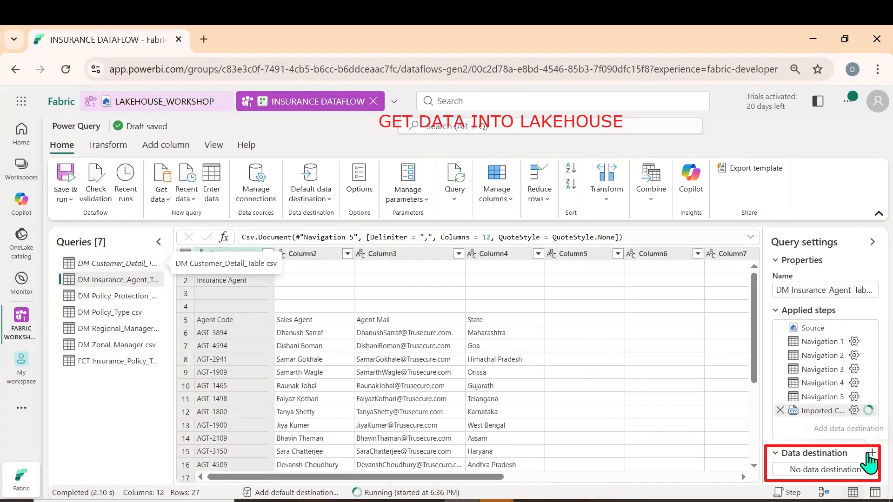
click(870, 455)
click(793, 374)
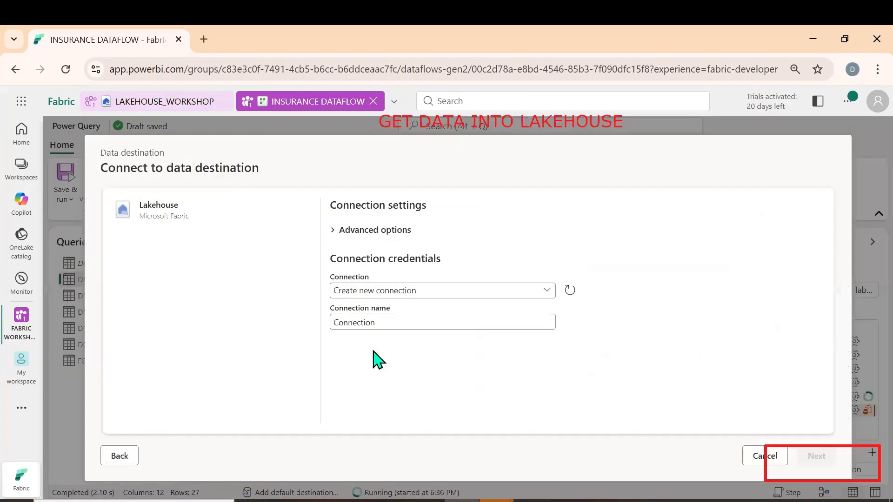
click(820, 458)
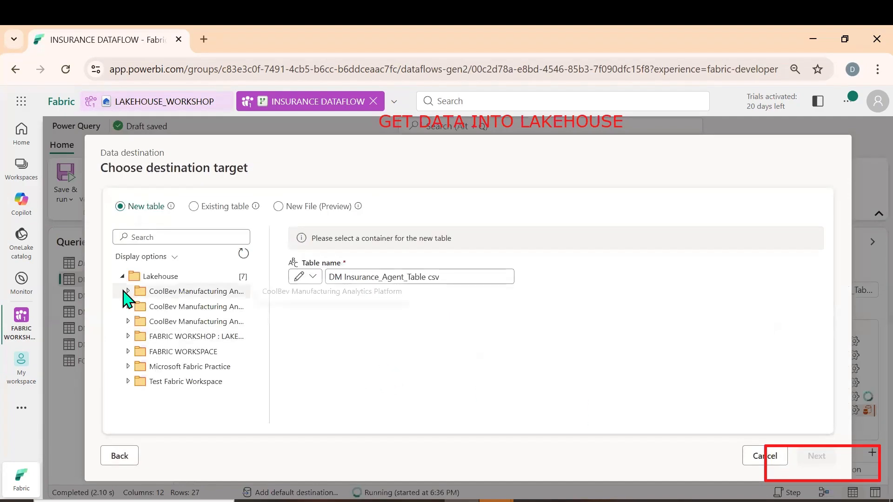
click(128, 336)
click(172, 355)
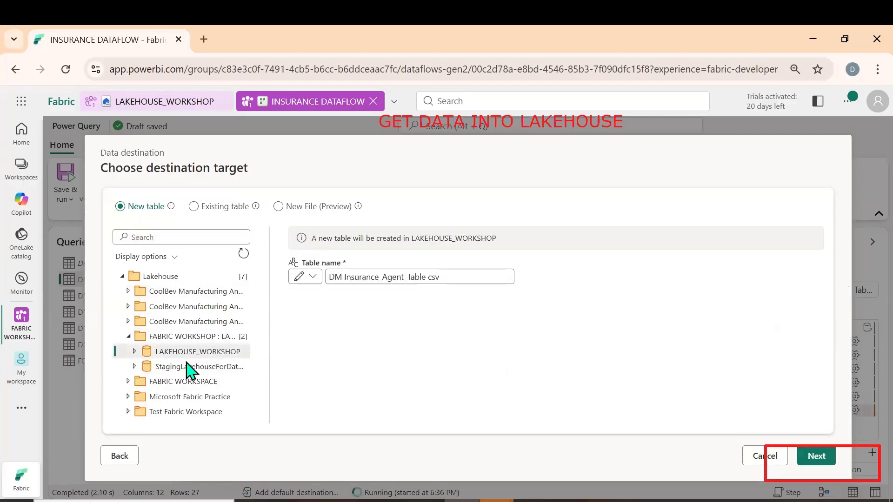
click(823, 459)
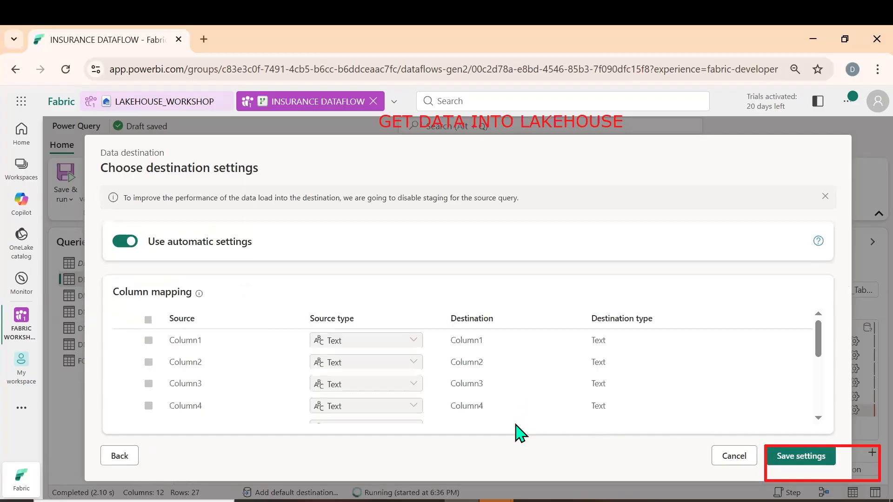
click(810, 459)
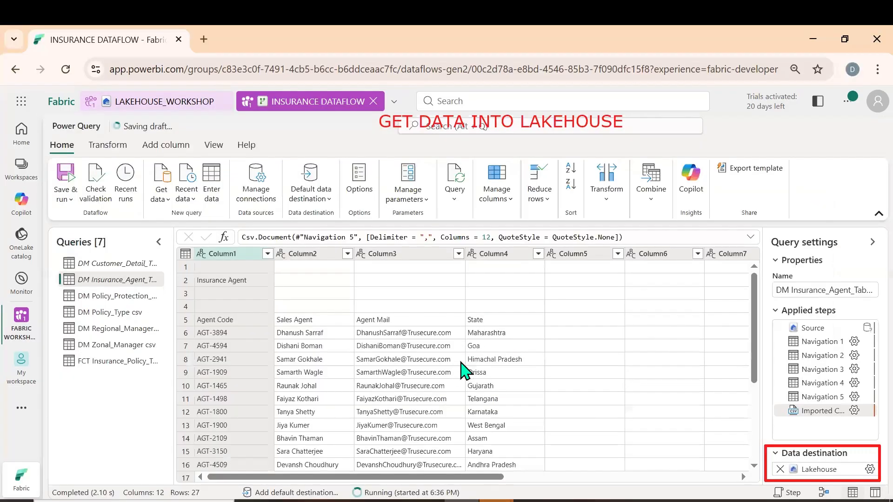
Filter the insurance agent query to exclude rows where Column2 is empty
click(348, 254)
click(402, 357)
click(494, 473)
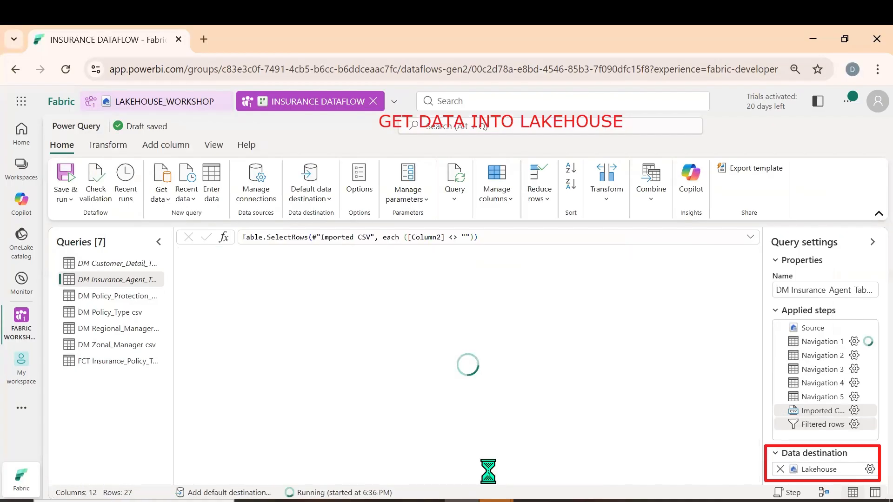
Keep only Column1 through Column4 in the insurance agent query by removing the other columns
drag(411, 477, 299, 478)
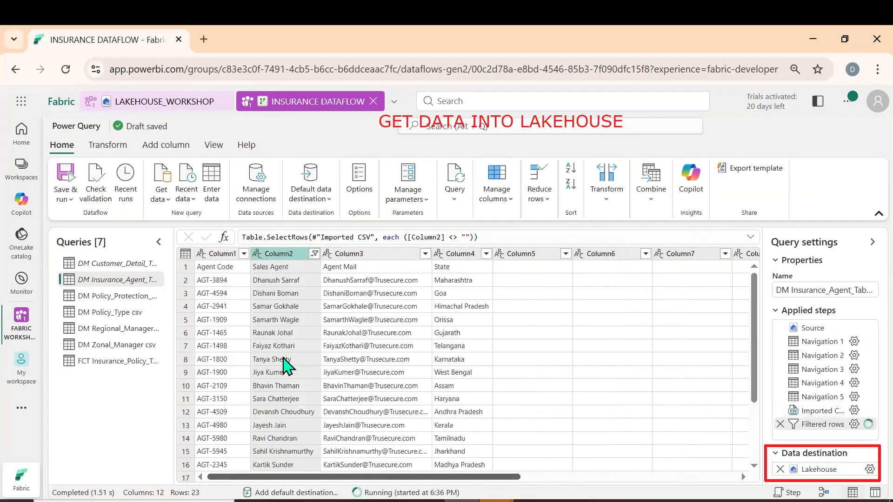
click(227, 254)
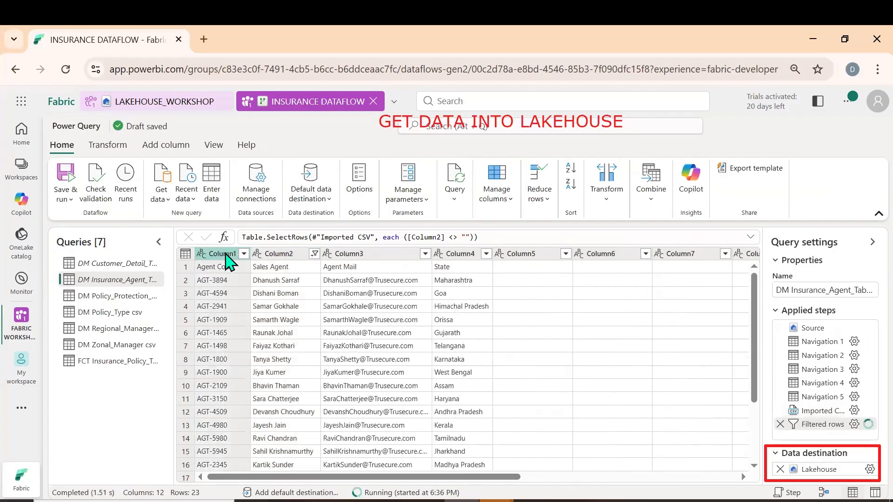
shift+click(460, 261)
right_click(460, 260)
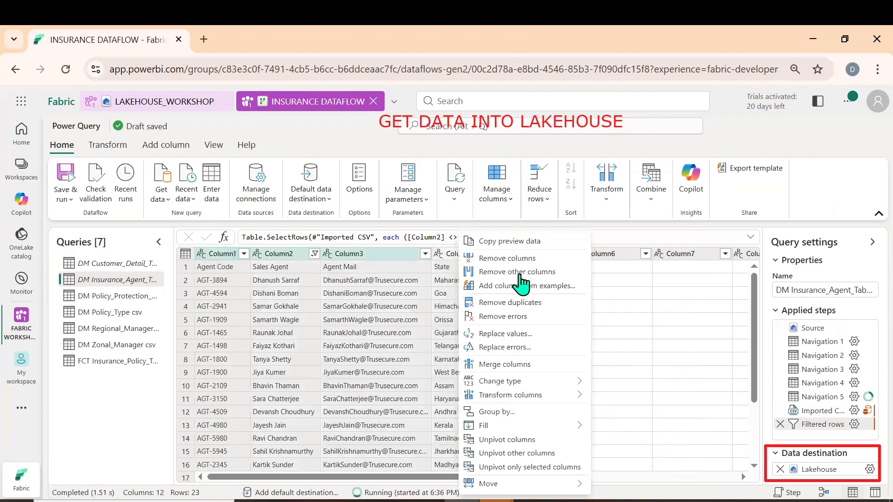
click(519, 272)
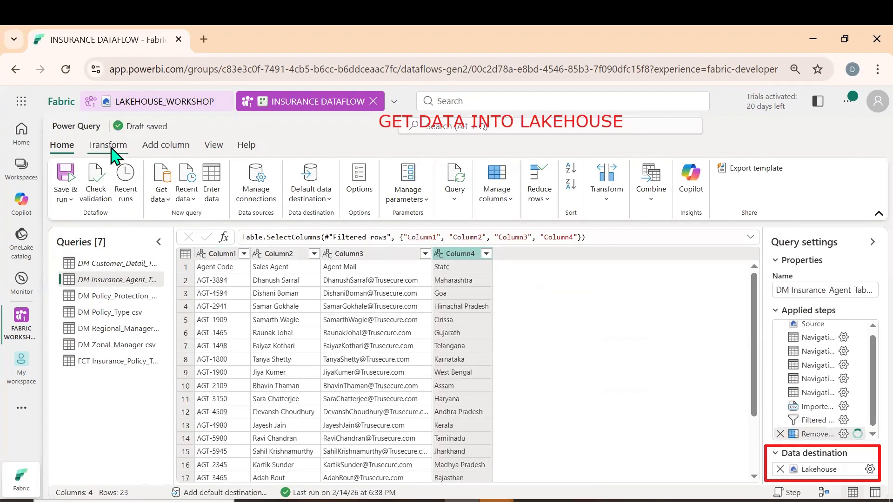
Promote the first row of the insurance agent query to column headers
click(107, 144)
click(104, 198)
click(112, 215)
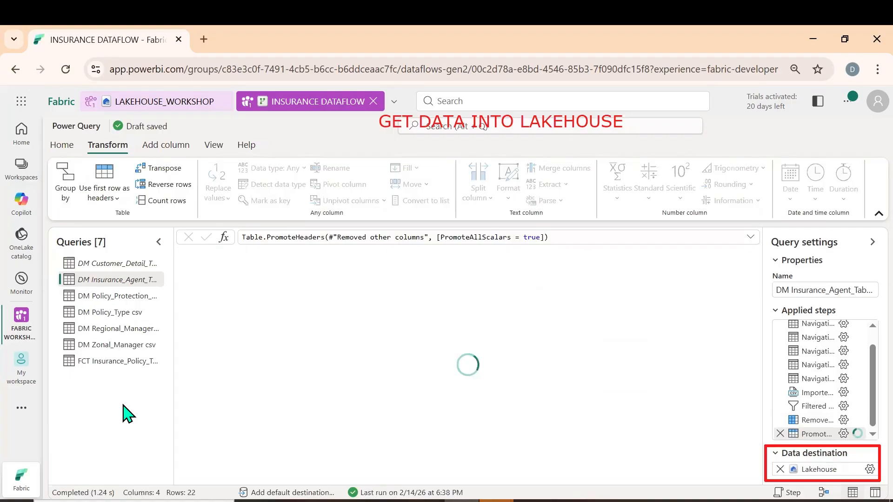
Save and run the dataflow with the cleaned insurance agent query
mouse_move(160, 140)
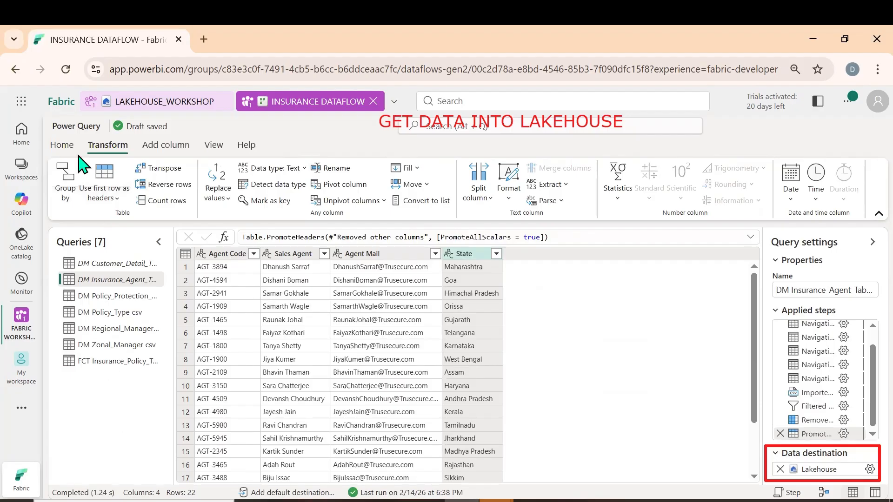
click(63, 146)
click(66, 195)
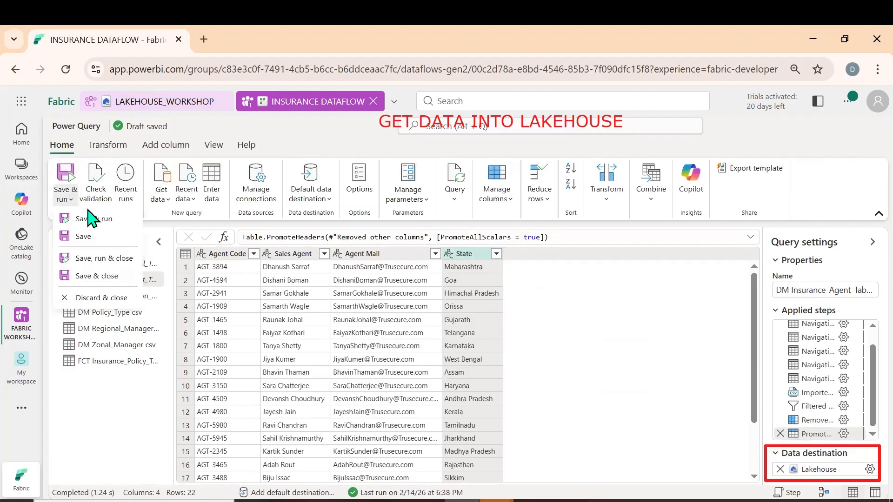
click(94, 259)
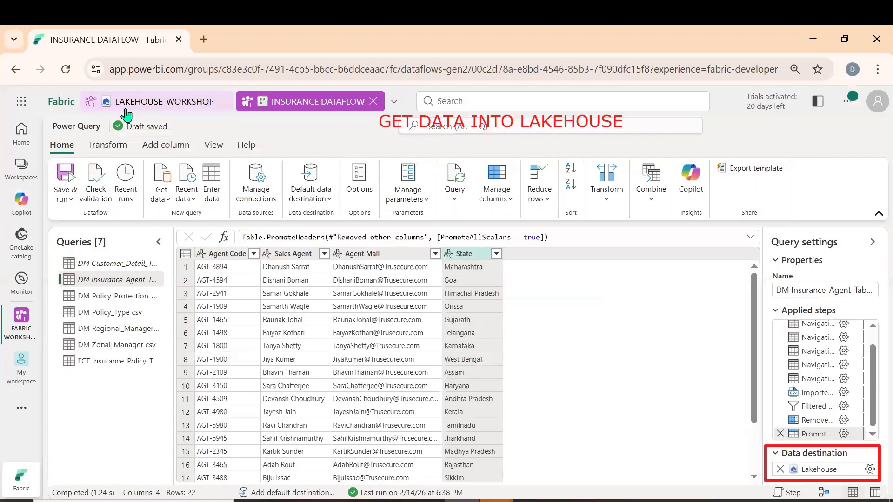
Refresh the dbo schema in LAKEHOUSE_WORKSHOP and preview the DM Customer_Detail_Table csv table
click(126, 103)
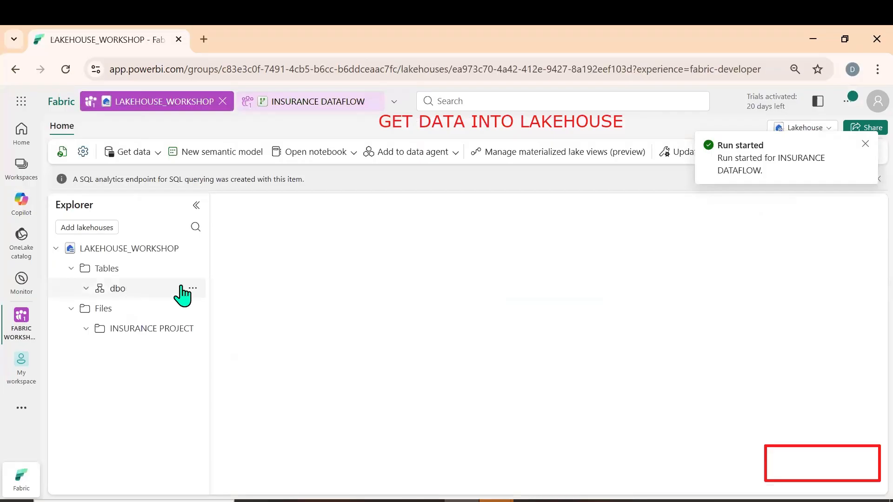
click(233, 361)
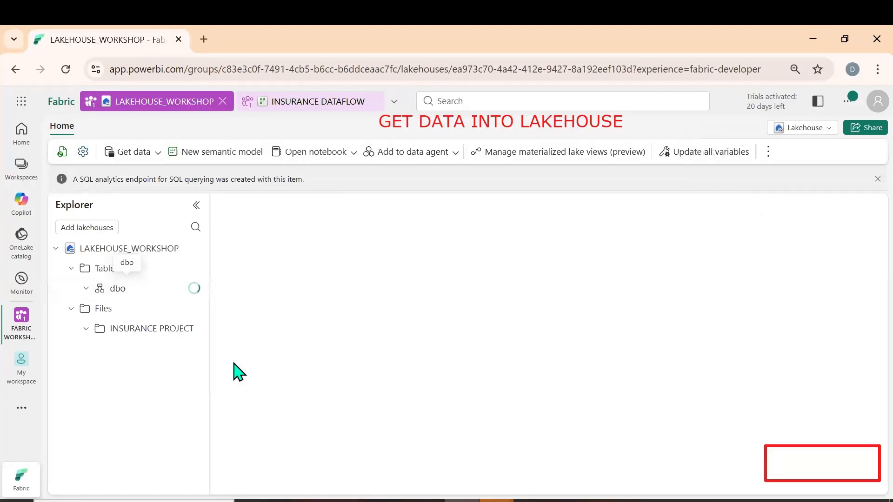
click(149, 316)
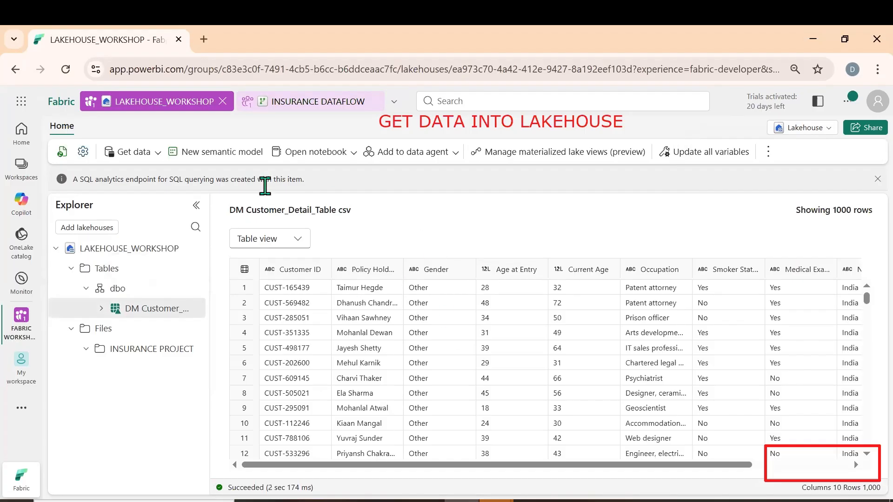
Refresh the lakehouse and its dbo schema again to check for the insurance agent table
click(63, 152)
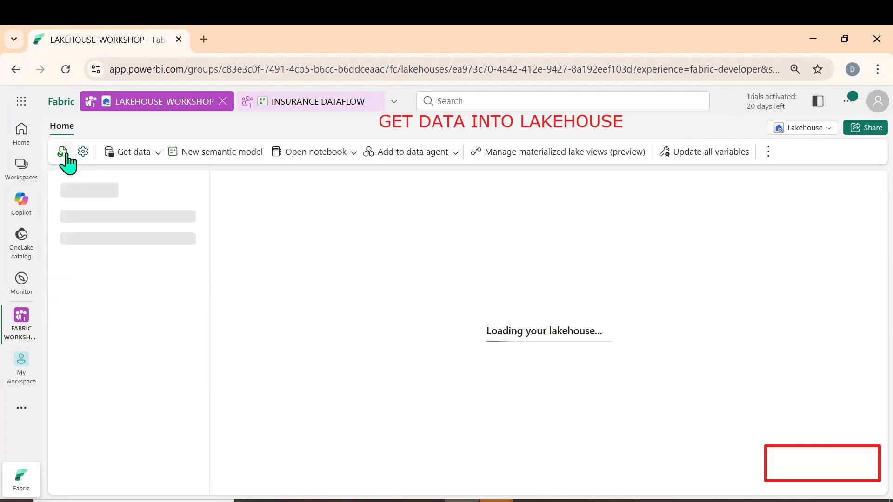
click(63, 152)
click(192, 289)
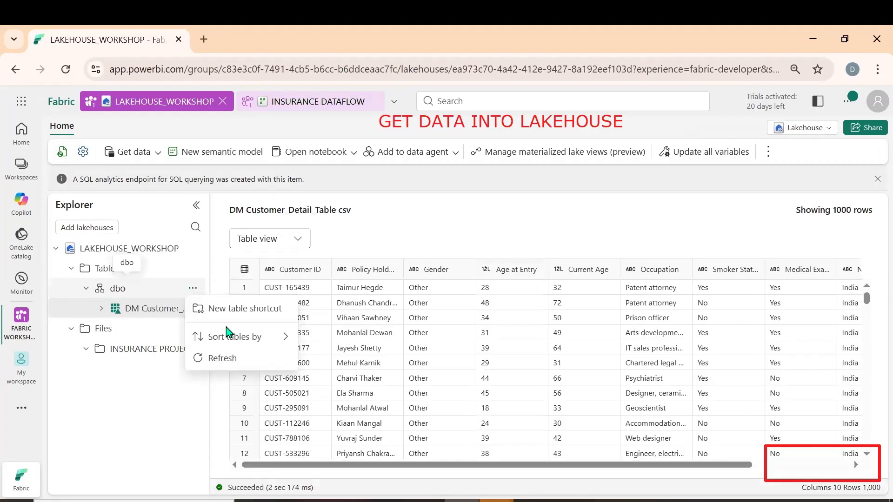
click(228, 361)
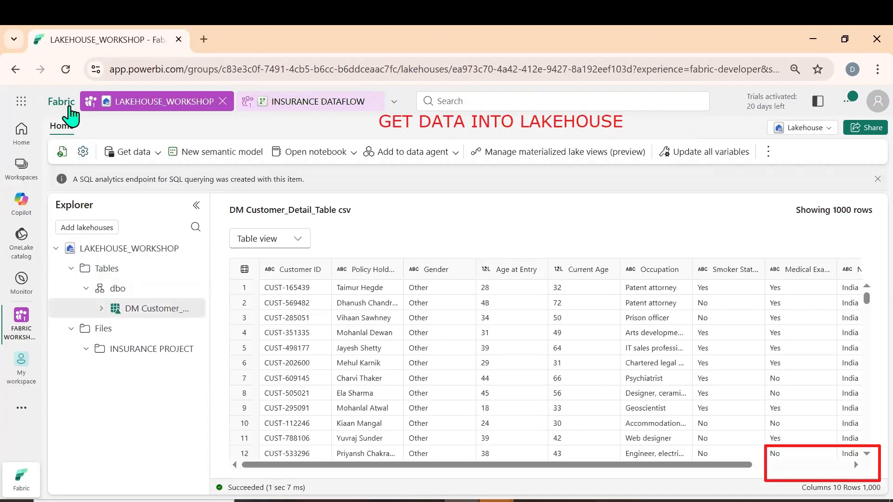
In INSURANCE DATAFLOW, filter the blank rows out of Column2 in the DM Policy_Protection_Plan csv query
click(301, 102)
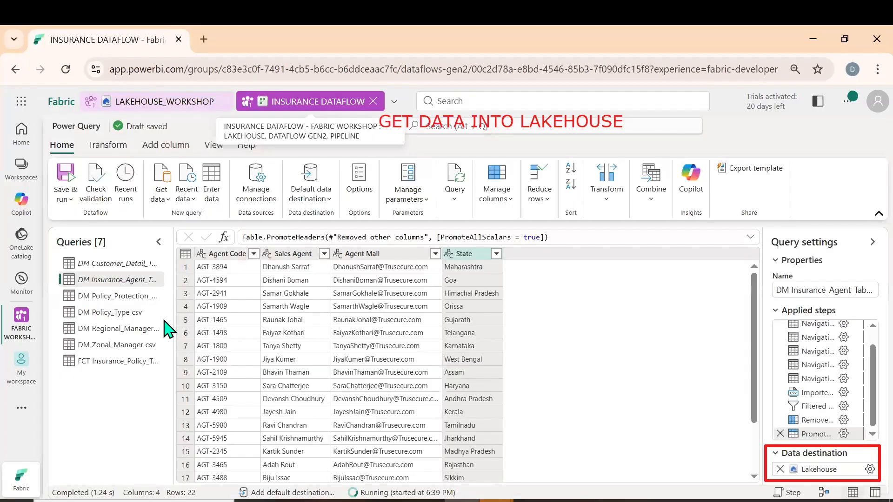
click(113, 300)
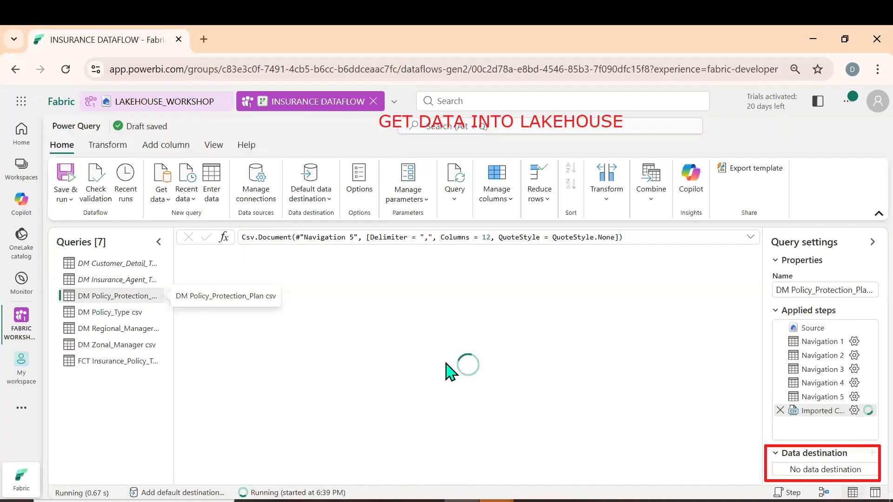
click(357, 253)
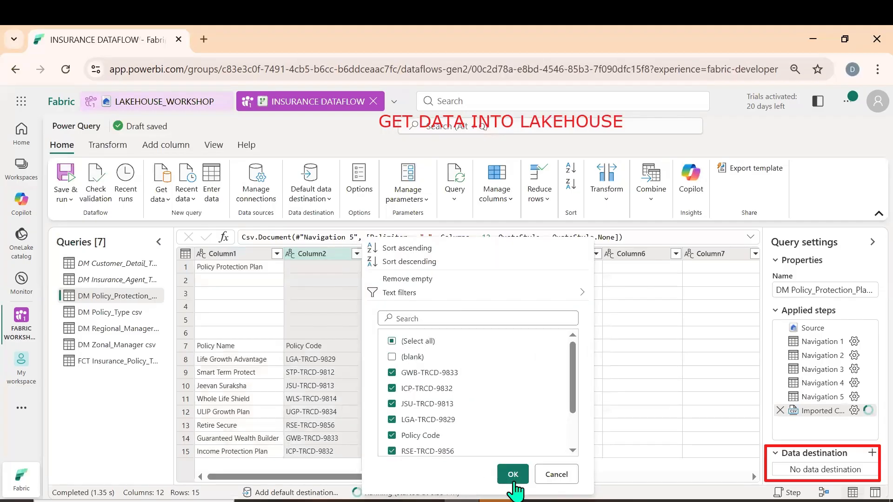
click(514, 478)
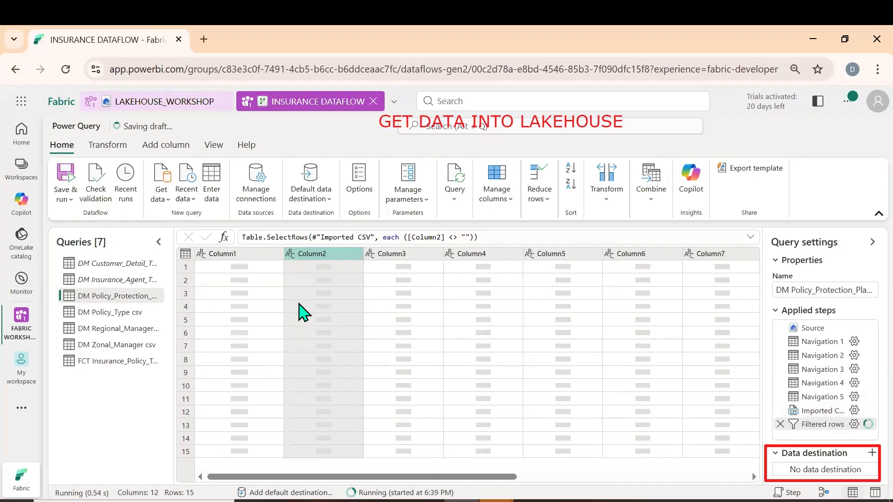
Keep only Column1 through Column4 of the policy protection plan query and promote its first row to column headers
click(251, 256)
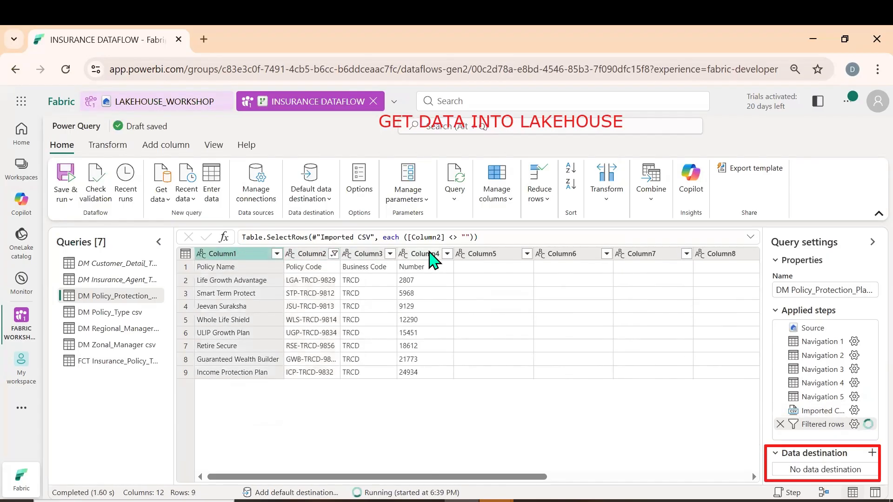
shift+click(430, 254)
right_click(430, 254)
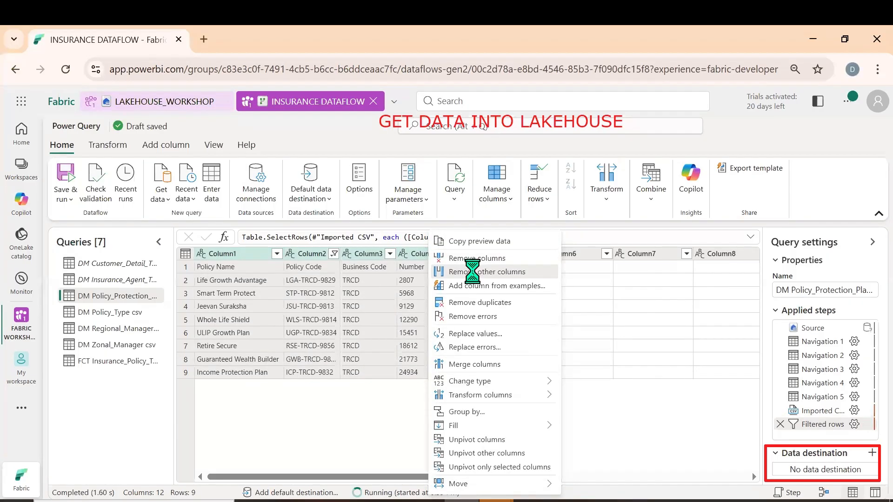
click(479, 273)
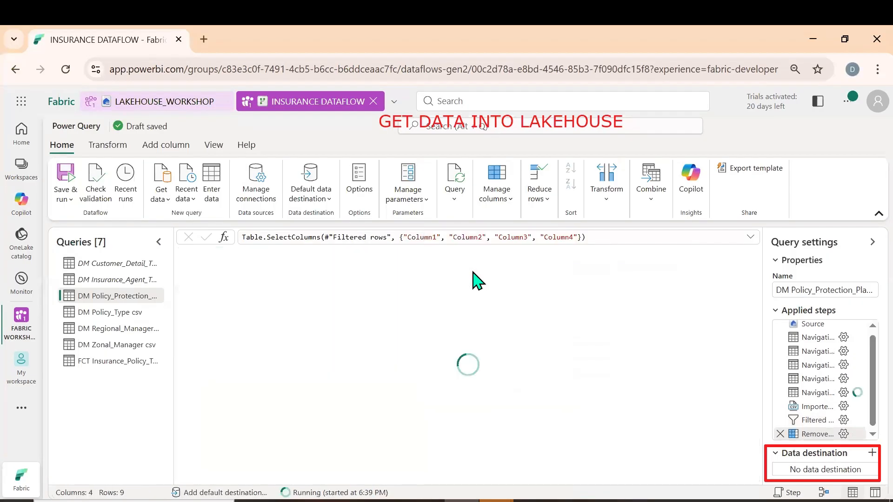
click(107, 145)
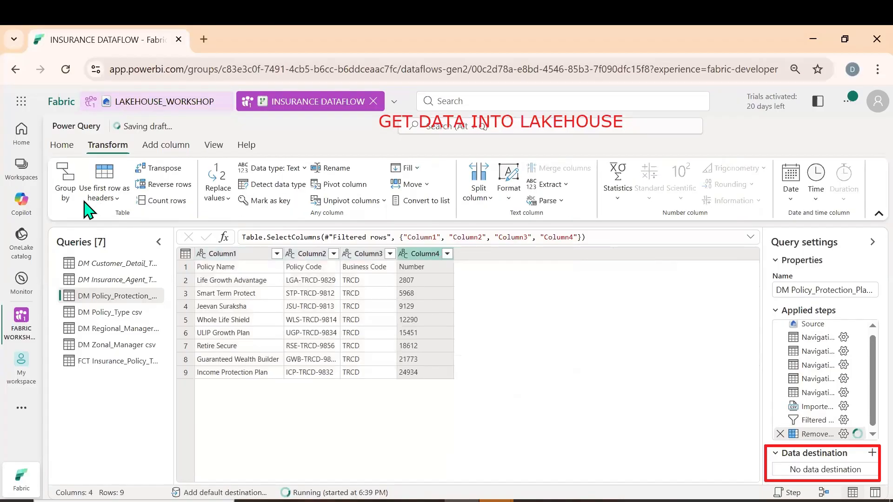
click(103, 197)
click(110, 228)
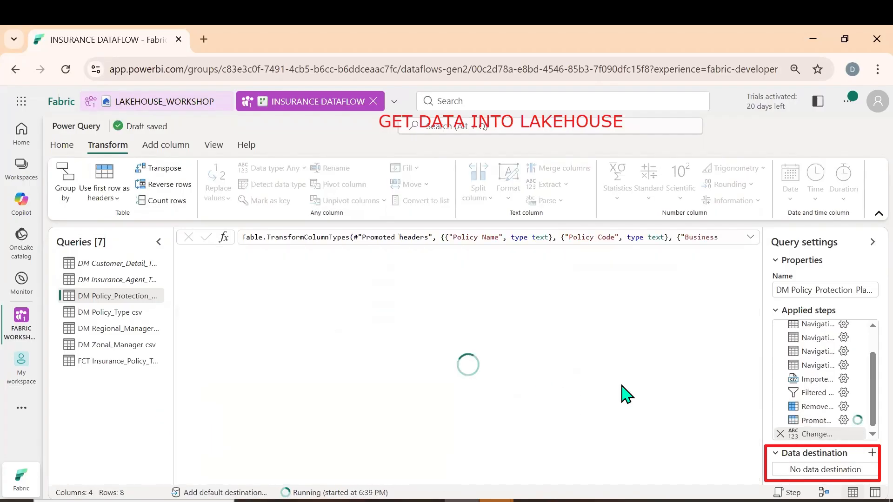
Set the policy protection plan query's destination to a new DM Policy_Protection_Plan csv table in LAKEHOUSE_WORKSHOP with automatic settings
click(871, 455)
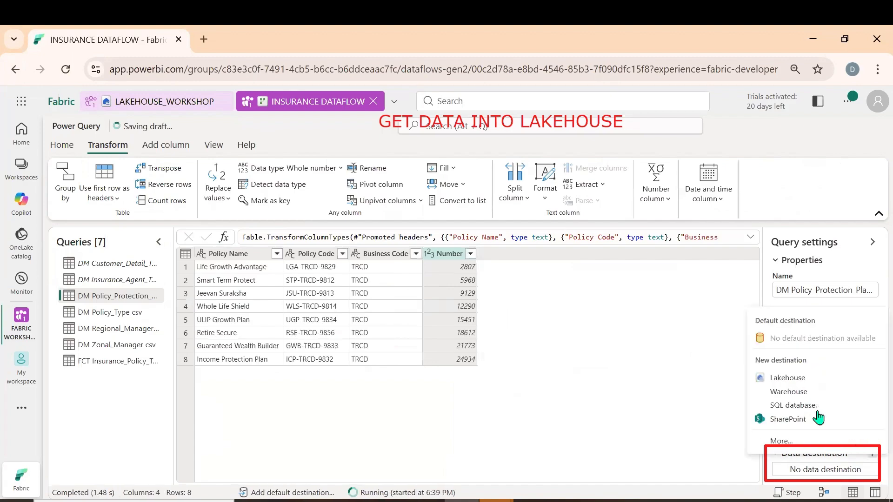
click(800, 374)
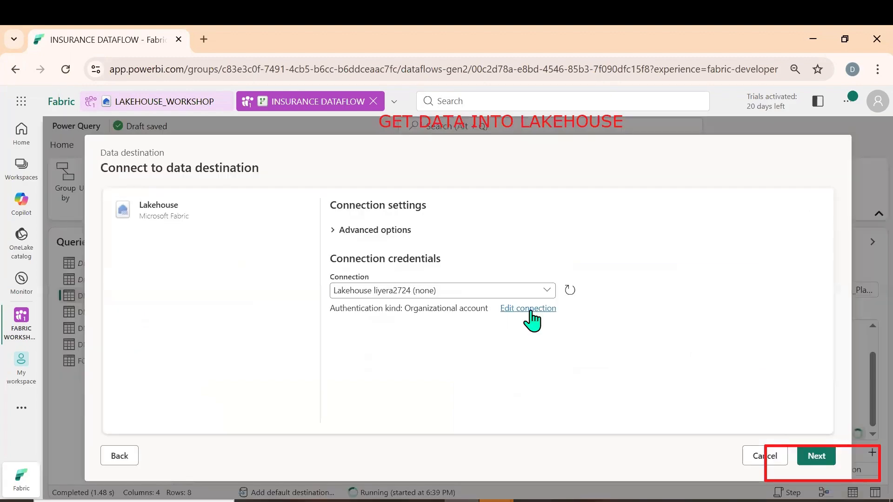
click(817, 455)
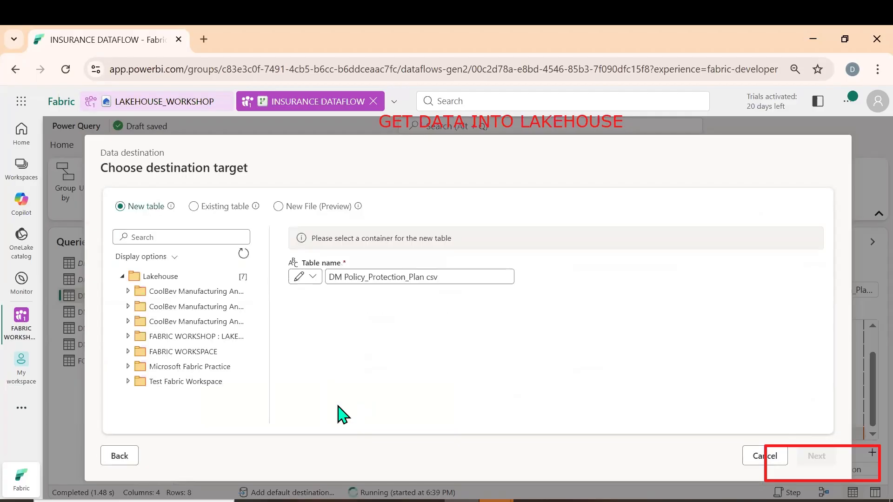
click(129, 336)
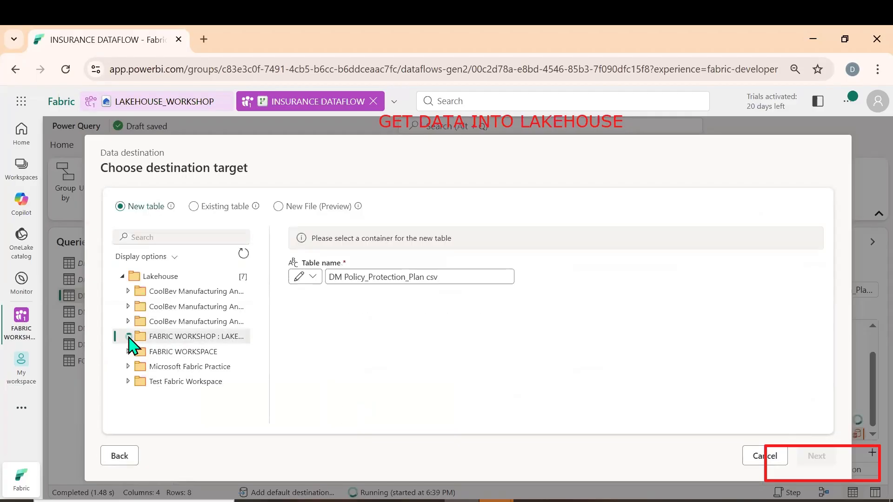
click(174, 352)
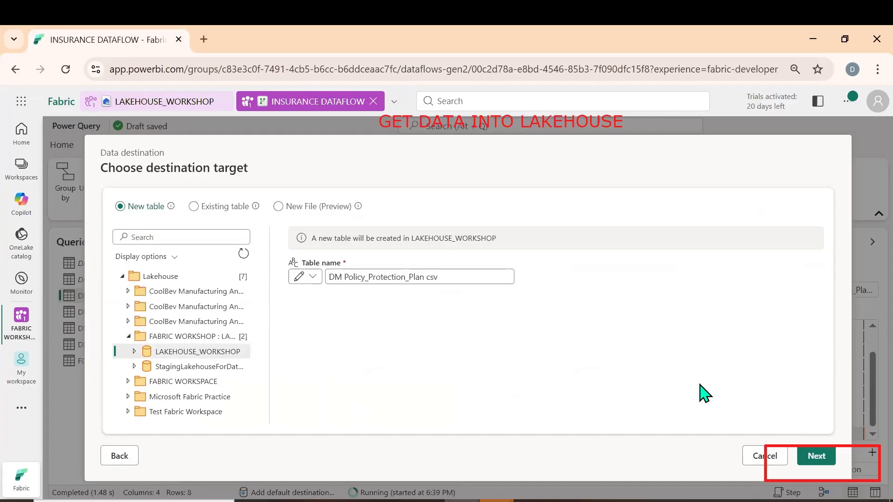
click(818, 458)
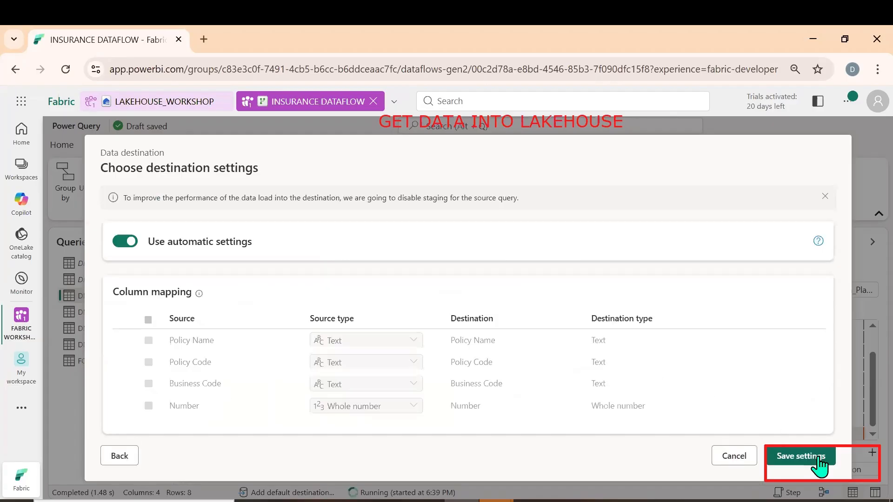
click(798, 457)
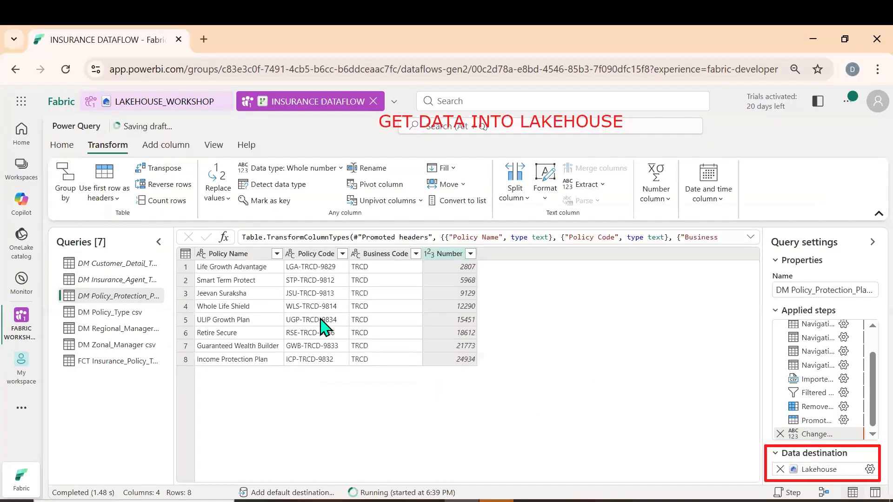
Save and run the dataflow with the cleaned policy protection plan query
click(68, 145)
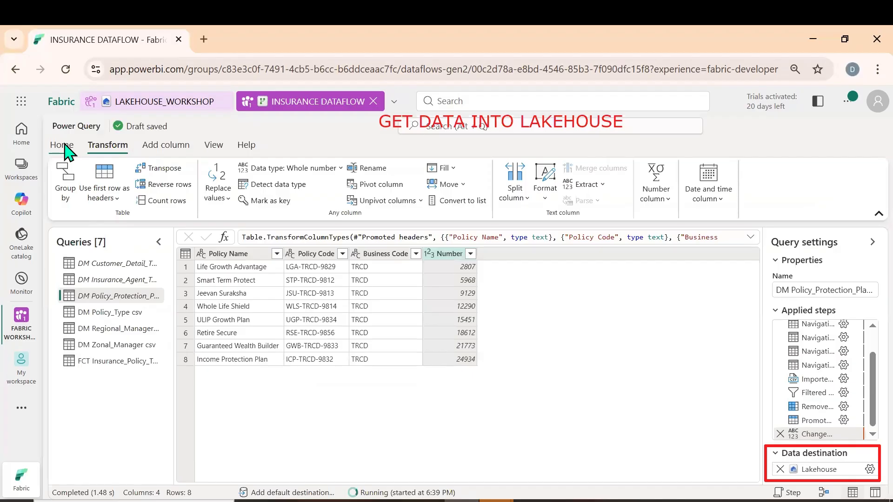
click(72, 201)
click(81, 218)
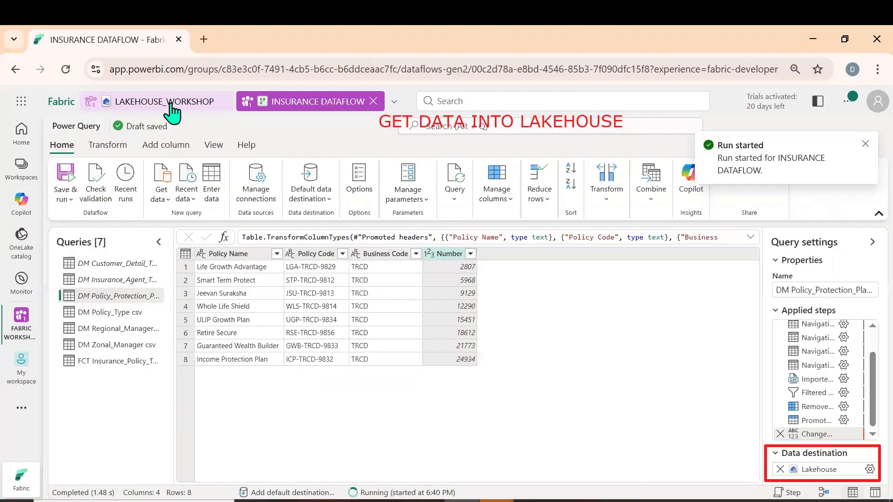
Refresh LAKEHOUSE_WORKSHOP and its dbo schema to check for newly loaded tables
click(170, 106)
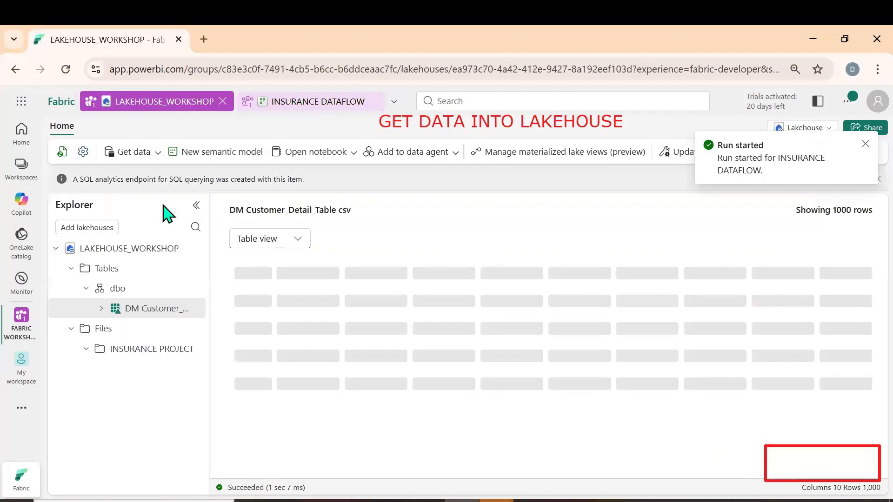
click(62, 154)
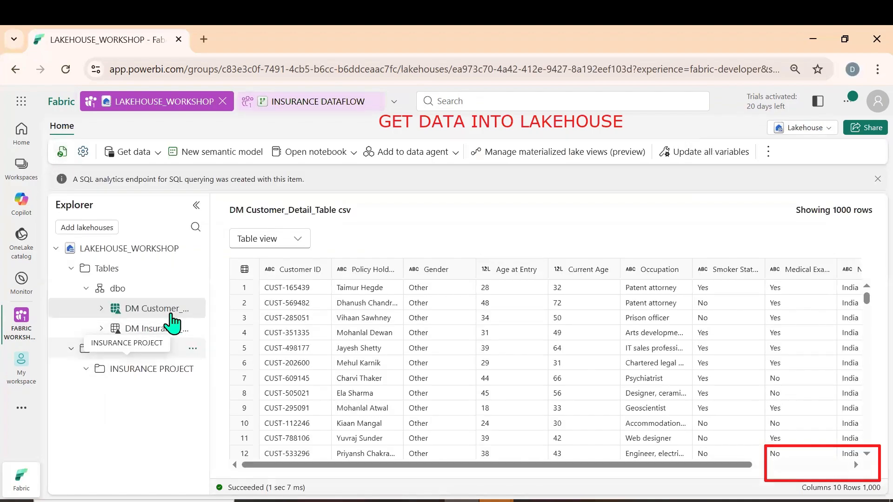
click(194, 289)
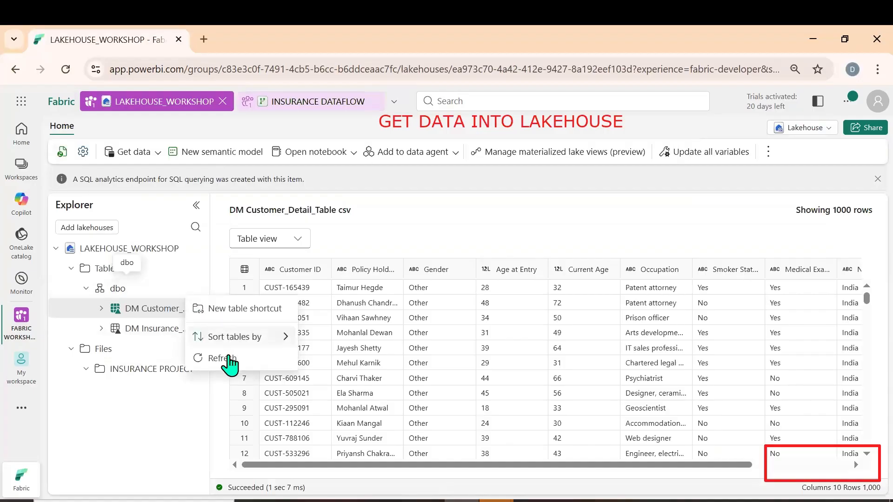
click(218, 358)
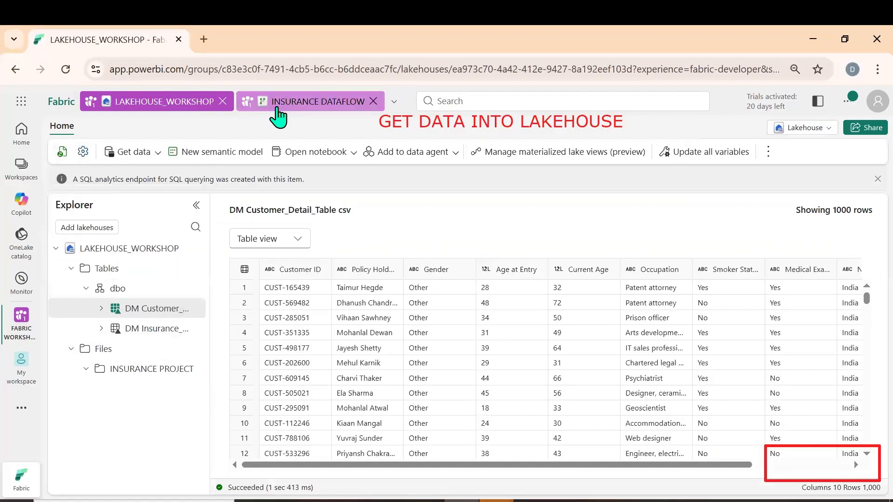
Return to INSURANCE DATAFLOW and keep only Column1 through Column3 of the DM Policy_Type csv query
click(292, 111)
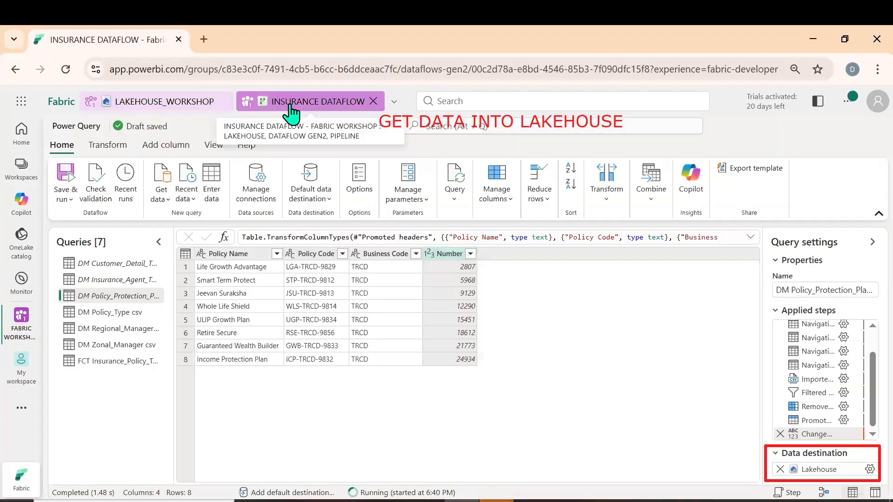
click(102, 313)
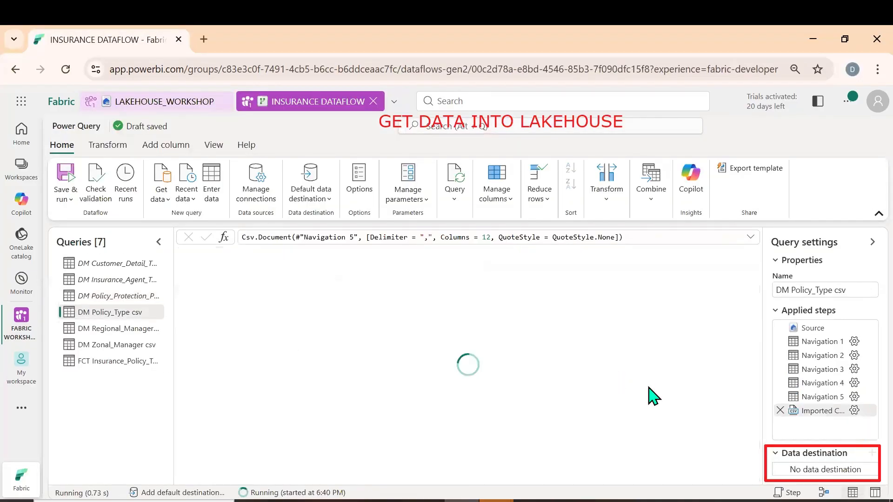
shift+click(395, 255)
right_click(395, 257)
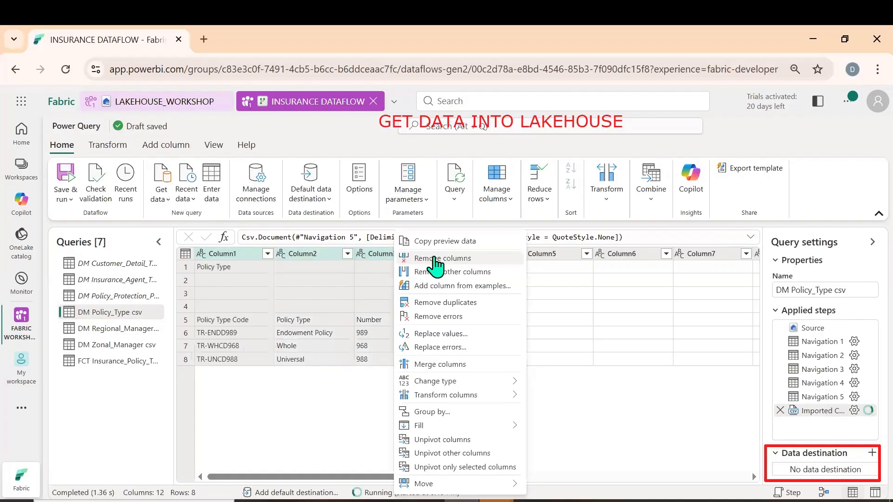
click(438, 273)
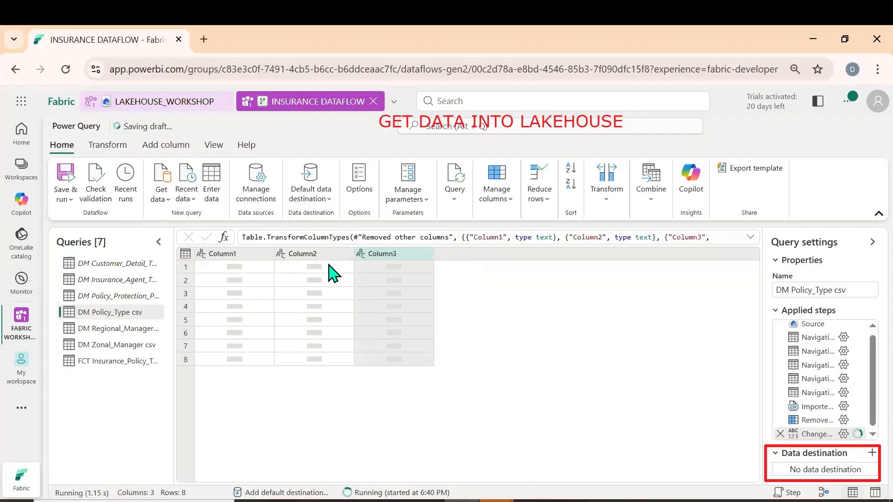
Filter the blank rows out of Column3 in the policy type query and promote its first row to column headers
click(426, 254)
click(479, 358)
click(580, 474)
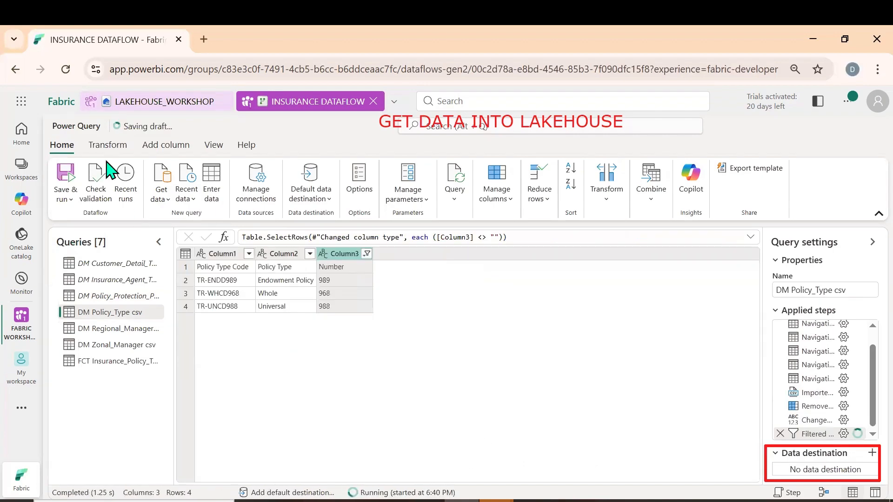
click(115, 145)
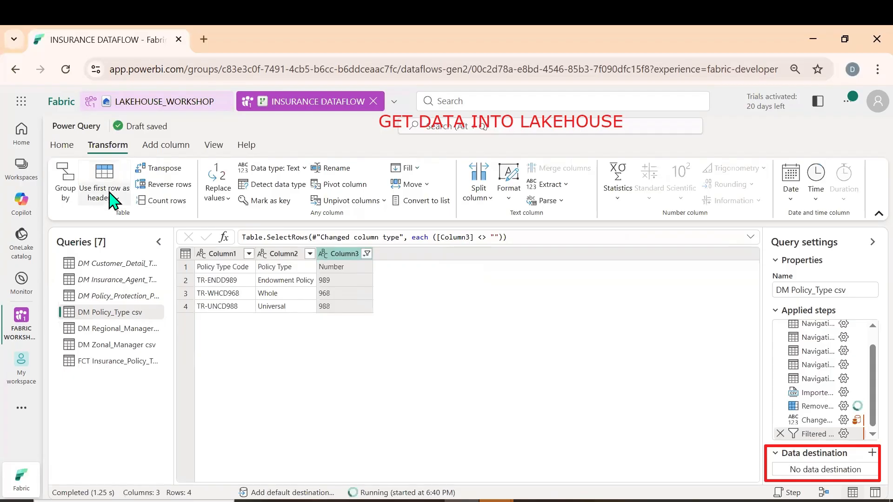
click(111, 199)
click(121, 219)
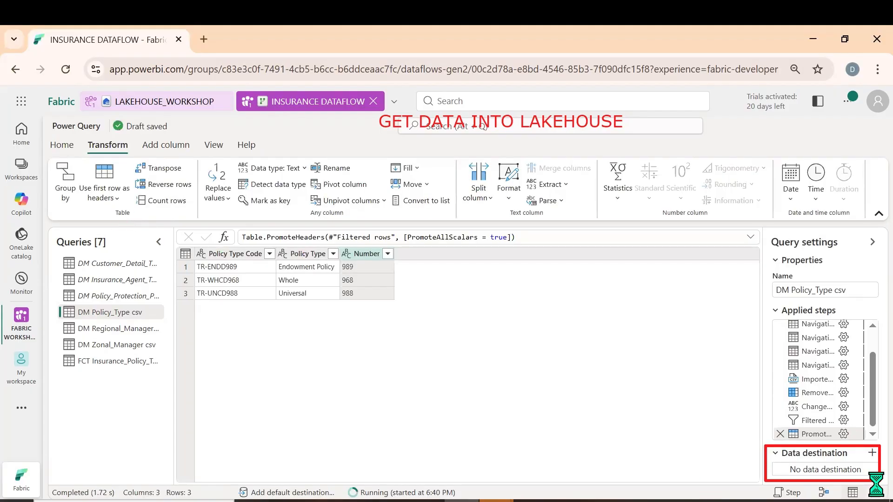
Set the policy type query's destination to a new DM Policy_Type csv table in LAKEHOUSE_WORKSHOP with automatic settings
click(871, 454)
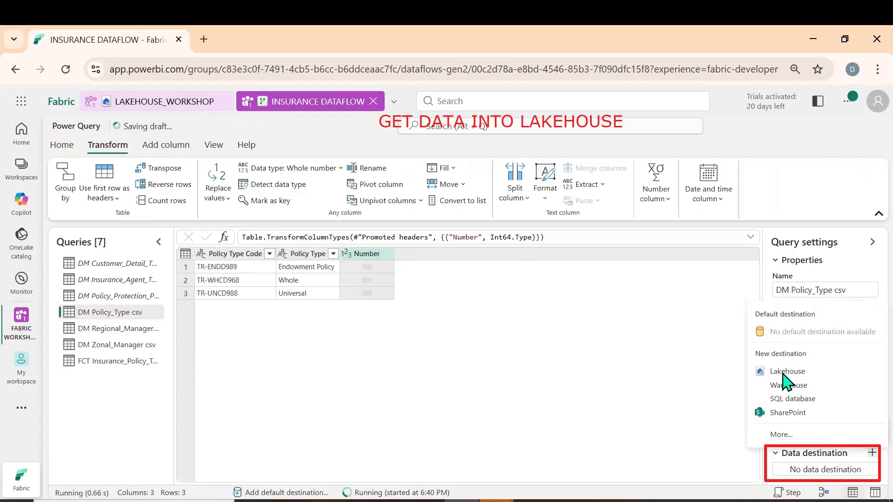
click(786, 371)
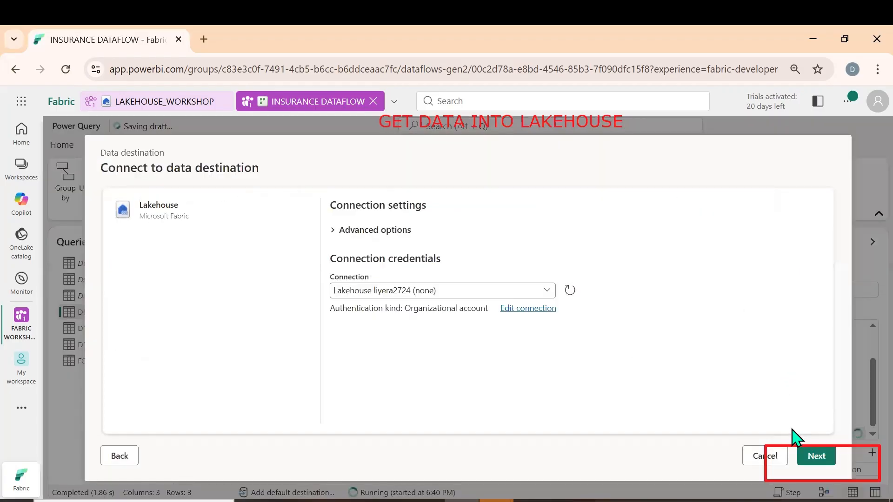
click(817, 456)
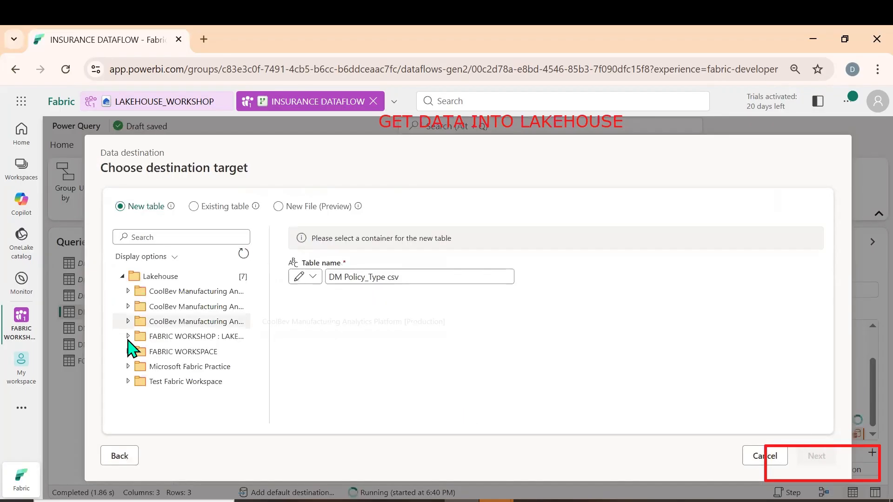
click(128, 336)
click(186, 353)
click(816, 456)
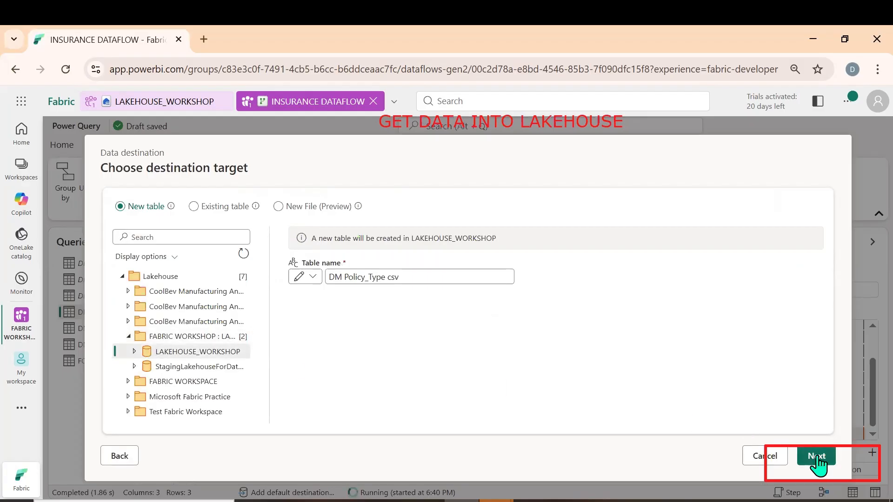
click(800, 455)
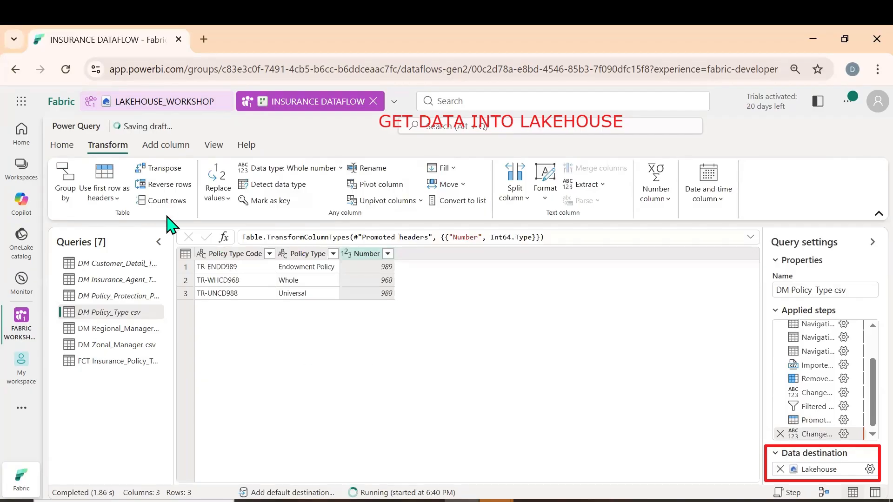
Save and run INSURANCE DATAFLOW with the policy type query included, and look at the tables in LAKEHOUSE_WORKSHOP
click(64, 148)
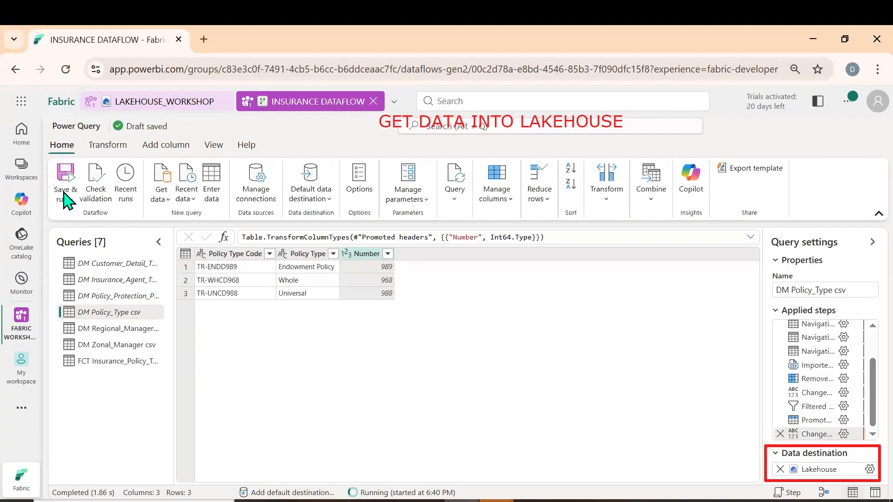
click(66, 199)
click(88, 219)
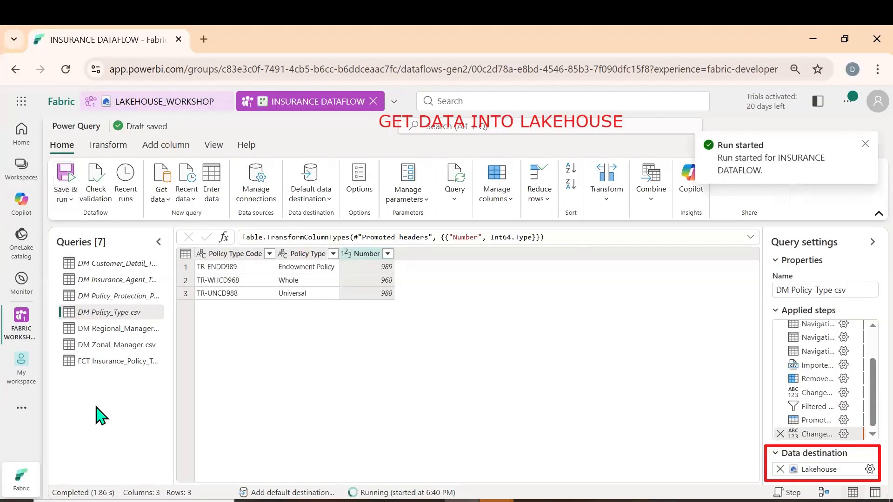
click(158, 103)
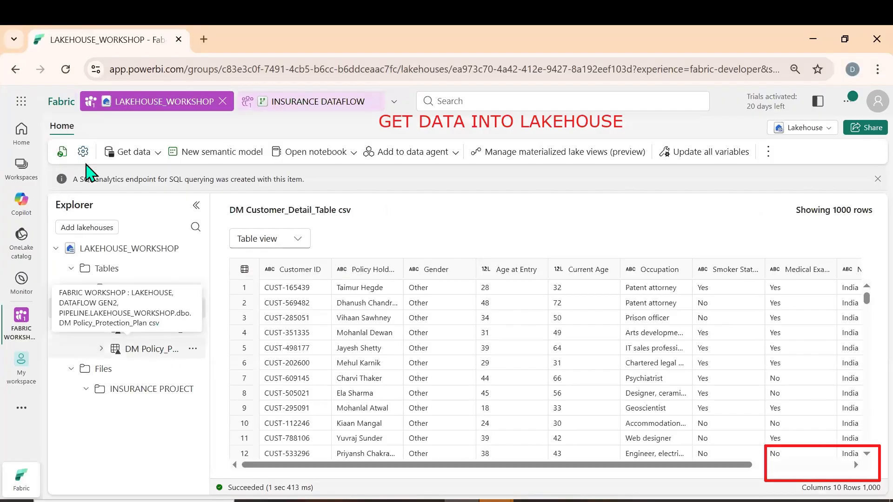
Return to INSURANCE DATAFLOW and keep only Column1 through Column5 of the DM Regional_Manager csv query
click(283, 104)
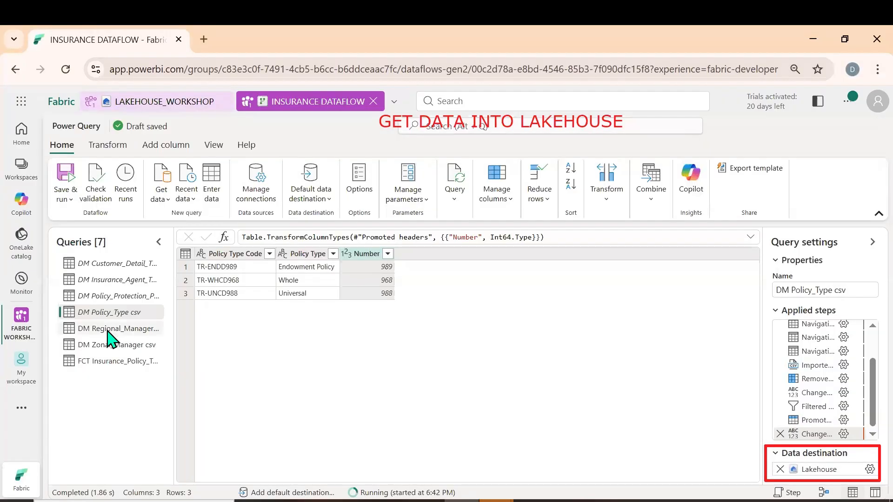
click(112, 330)
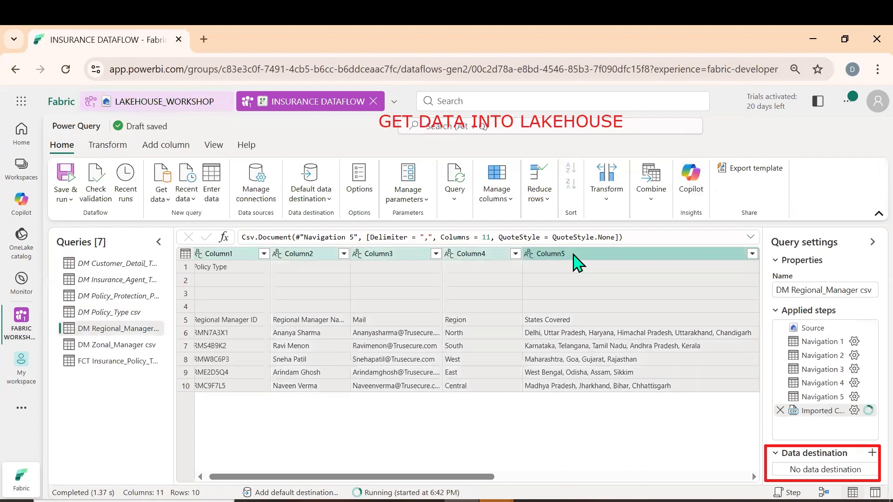
right_click(573, 255)
click(606, 272)
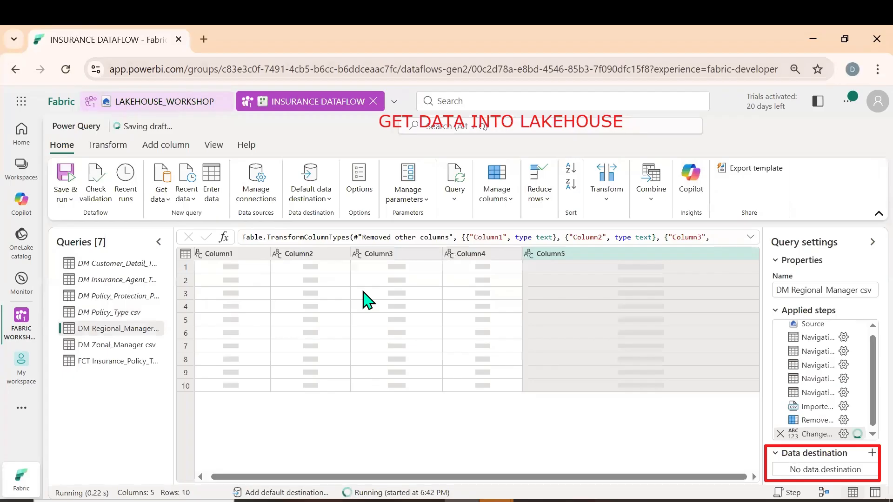
Filter the blank rows out of Column2 in the regional manager query and promote its first row to column headers
click(344, 253)
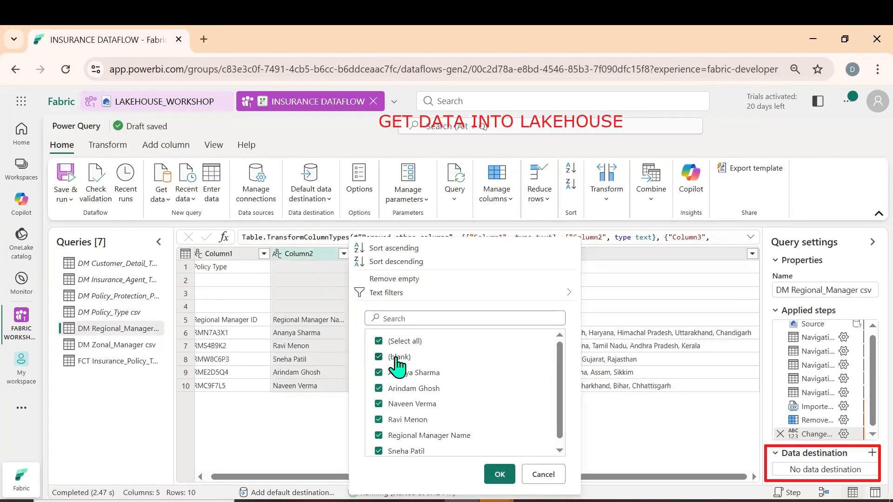
click(499, 474)
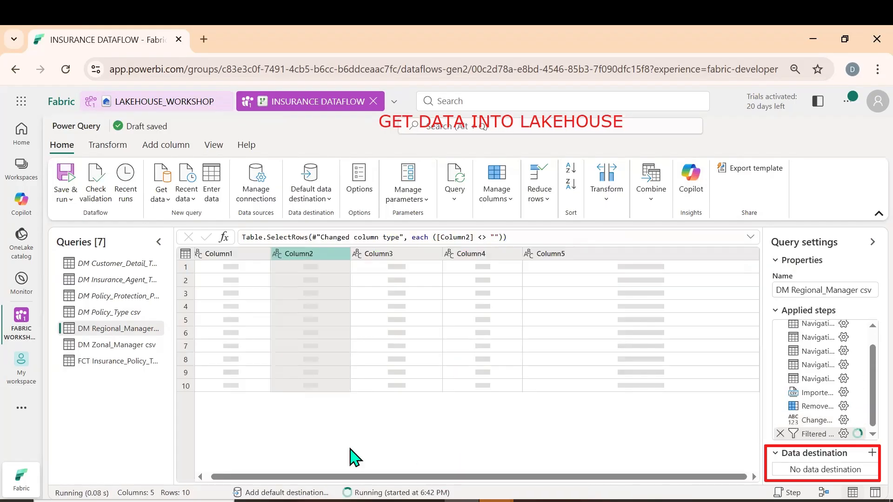
click(107, 146)
click(110, 201)
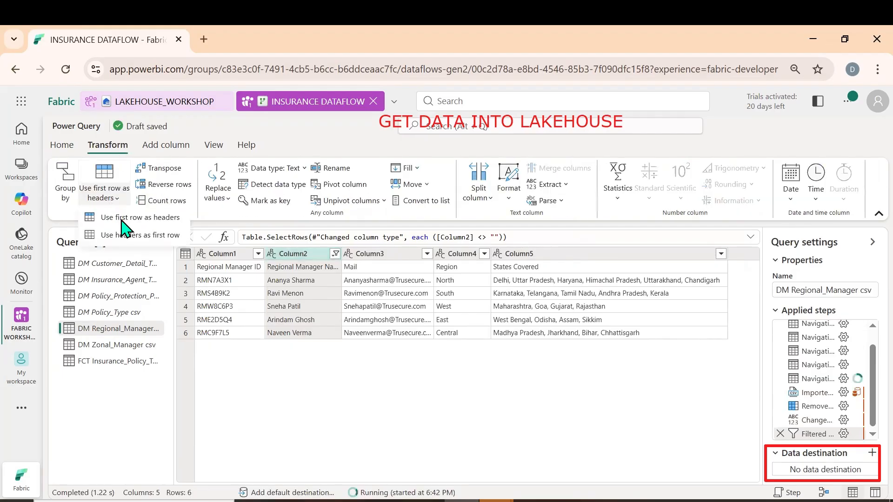
click(121, 217)
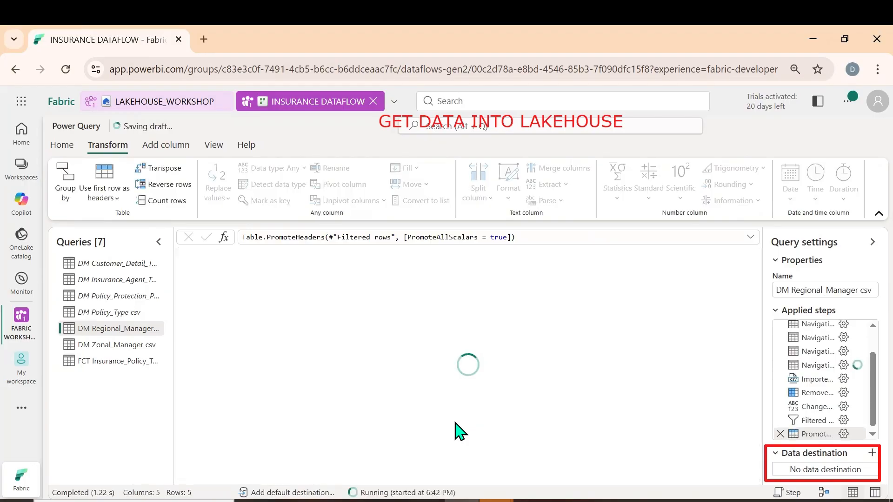
Set the regional manager query's destination to a new DM Regional_Manager csv table in LAKEHOUSE_WORKSHOP with automatic settings
click(870, 454)
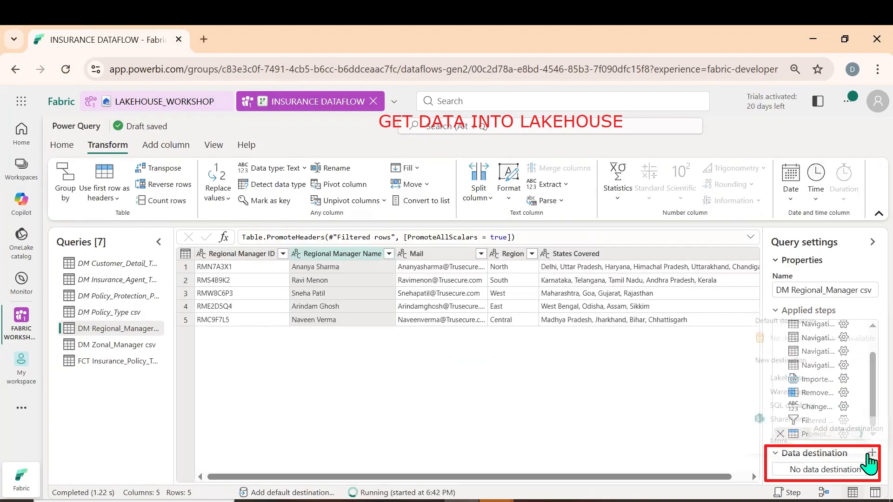
click(790, 378)
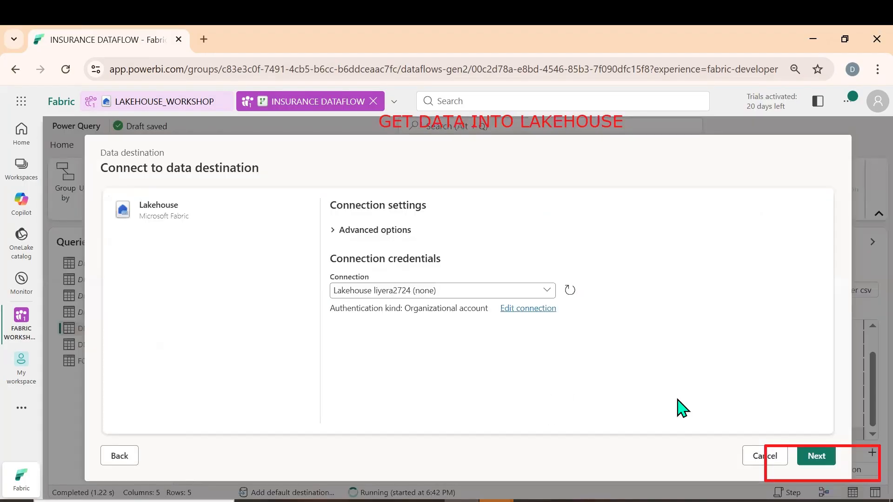
click(817, 456)
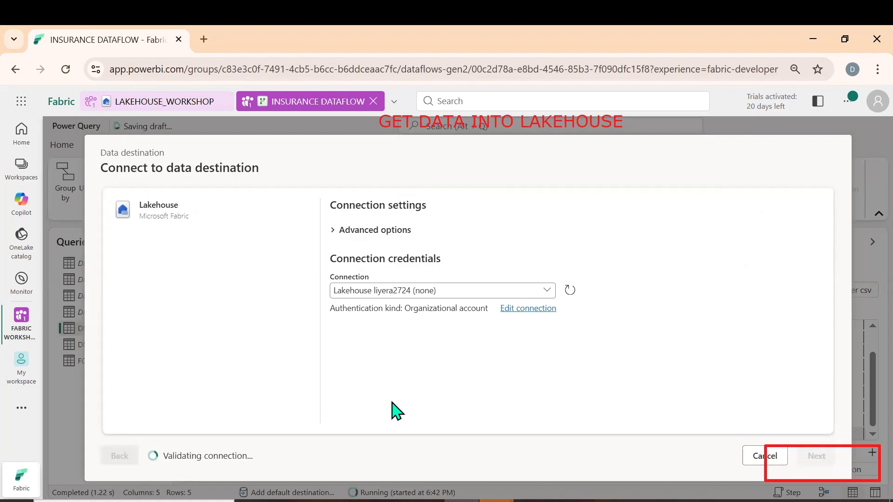
click(129, 338)
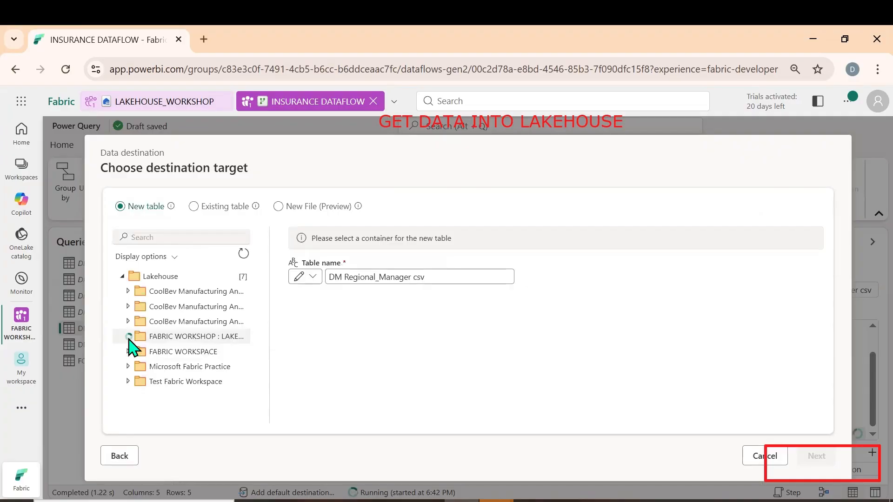
click(181, 353)
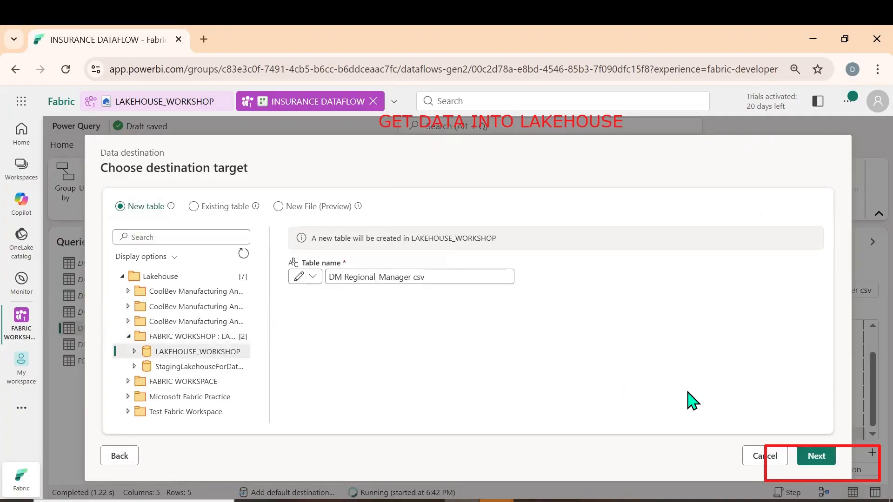
click(808, 455)
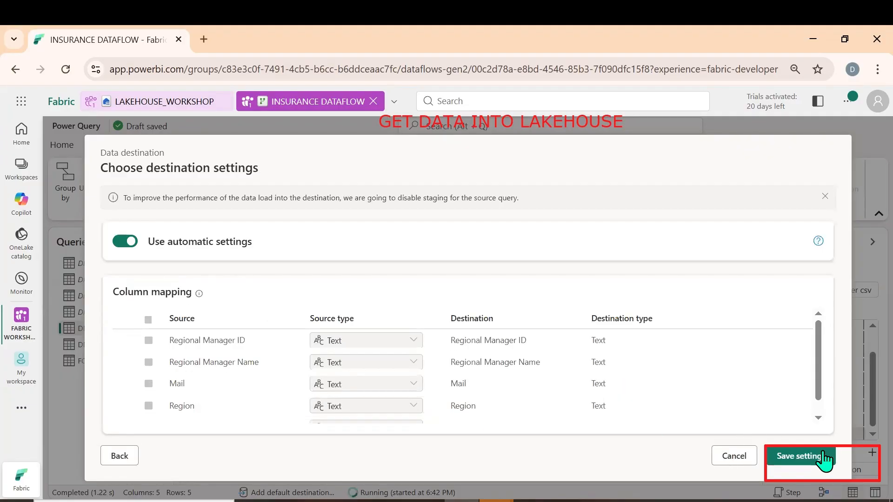
click(801, 455)
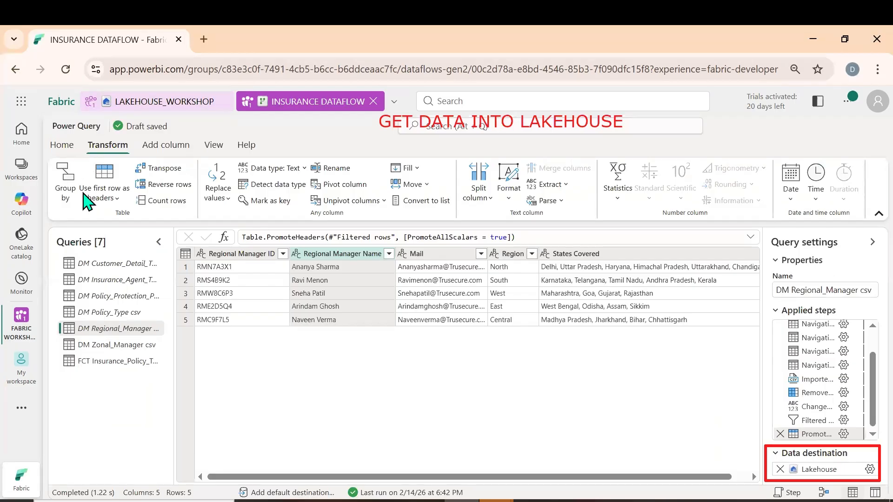
Save and run INSURANCE DATAFLOW to load the regional manager query
click(62, 144)
click(66, 199)
click(94, 235)
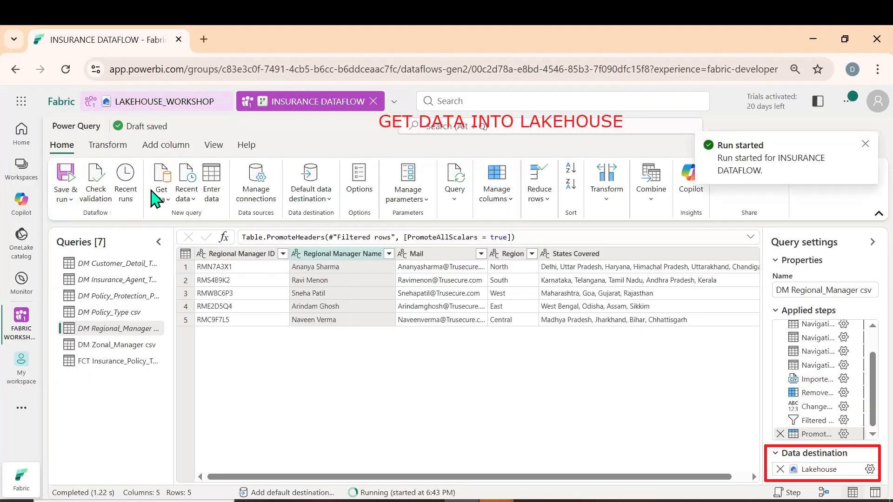
Refresh LAKEHOUSE_WORKSHOP to check for the policy type and regional manager tables
click(149, 102)
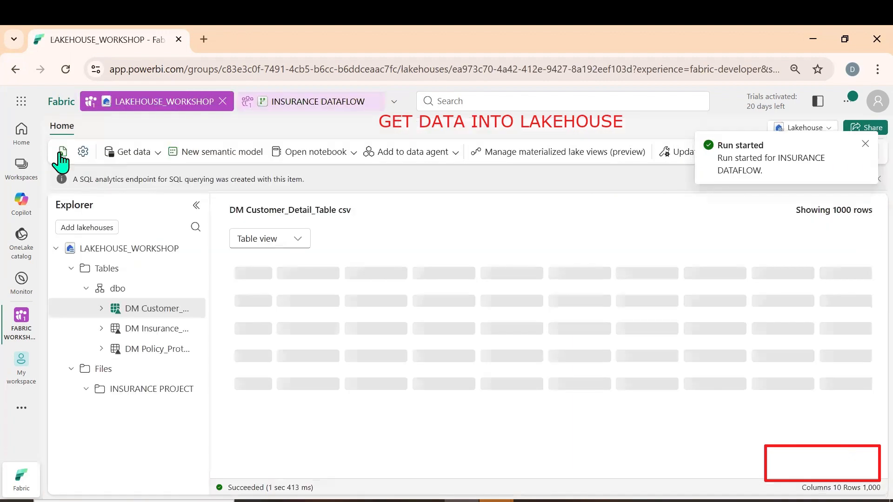
click(61, 153)
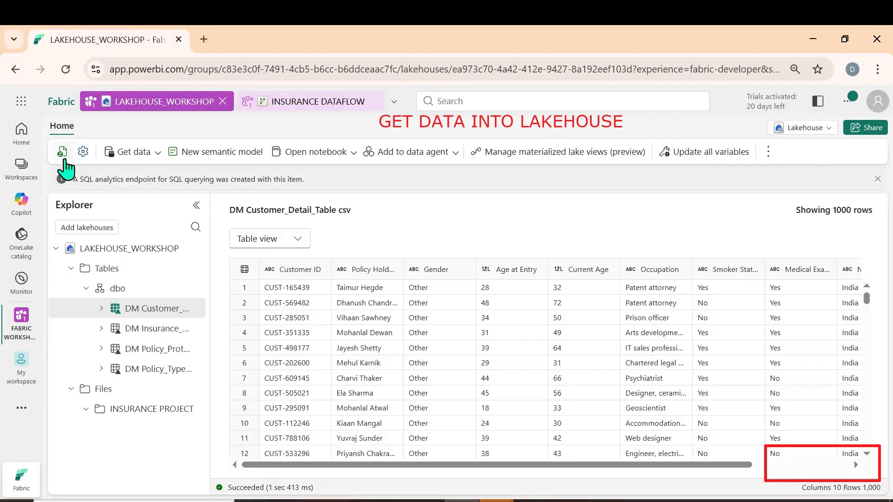
click(65, 161)
Return to INSURANCE DATAFLOW and keep only Column1 through Column4 of the DM Zonal_Manager csv query
click(288, 103)
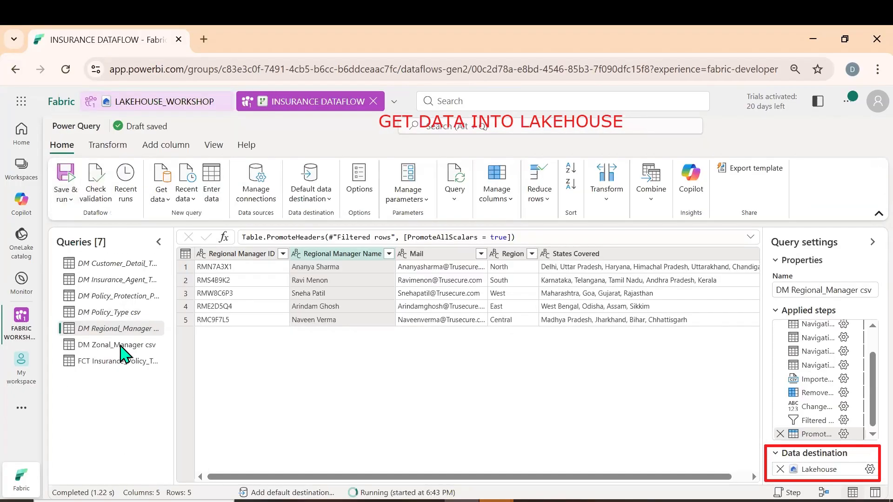
click(111, 349)
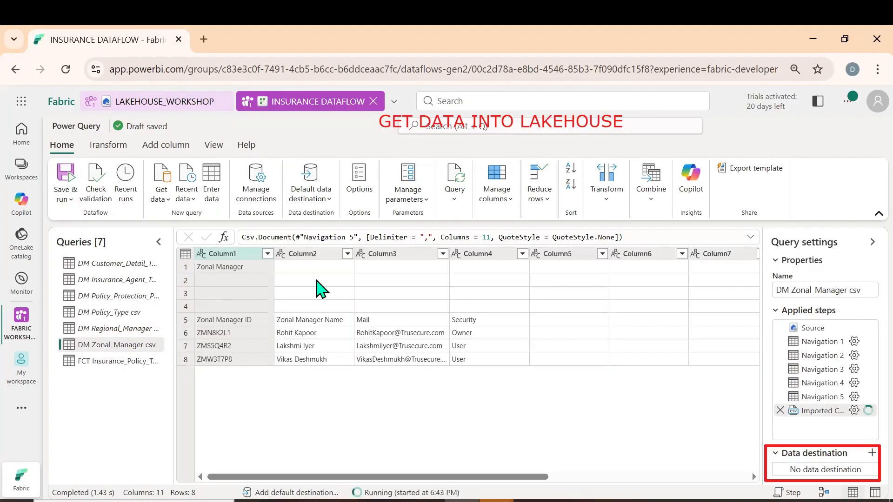
shift+click(484, 254)
right_click(484, 254)
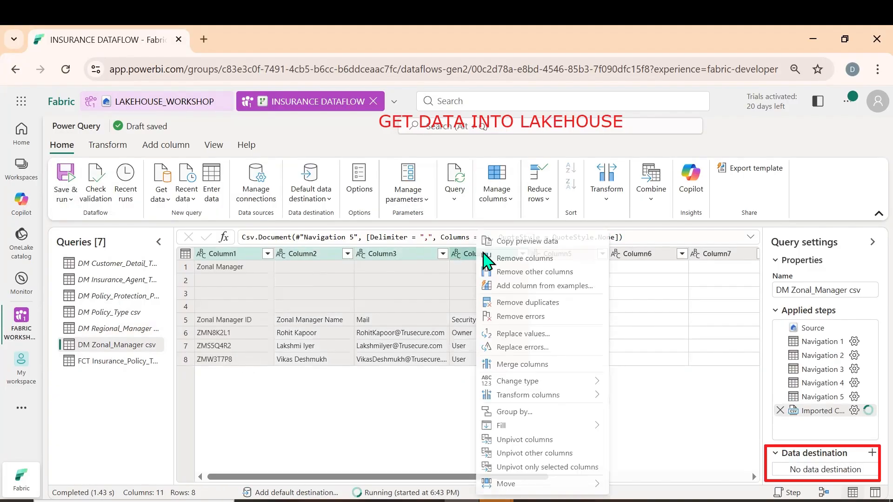
click(524, 274)
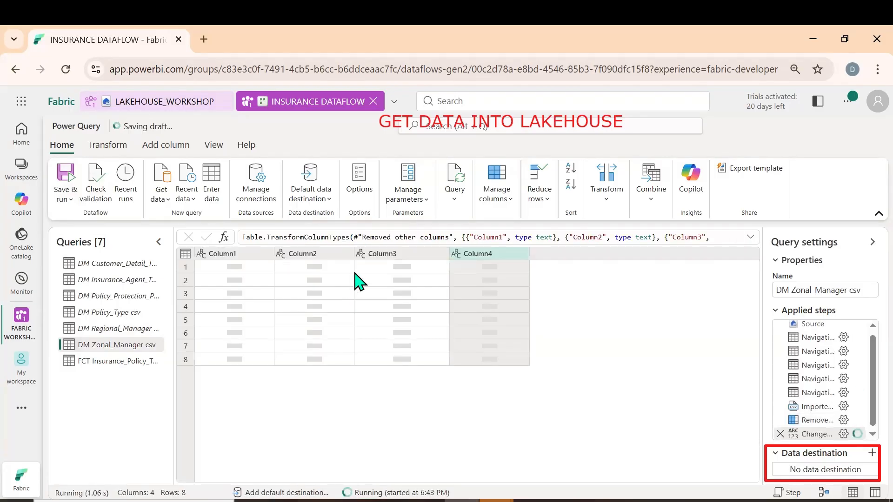
Filter the blank rows out of Column2 in the zonal manager query and promote its first row to column headers
click(347, 254)
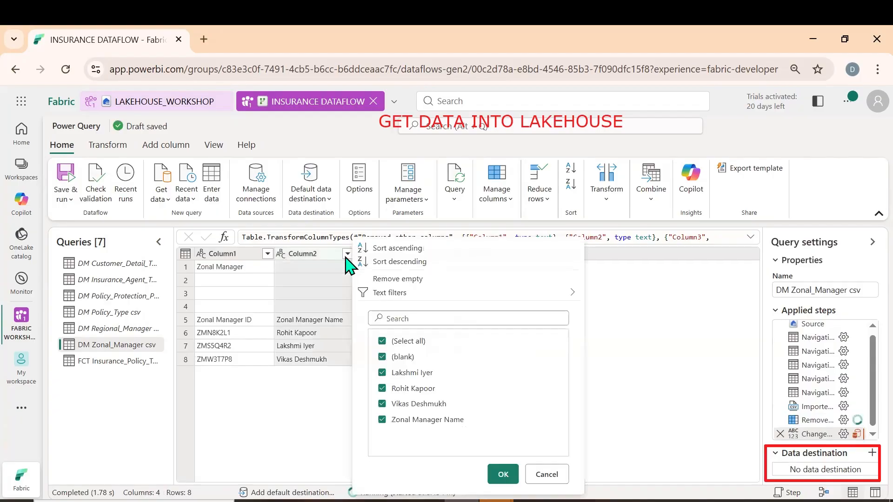
click(399, 357)
click(503, 475)
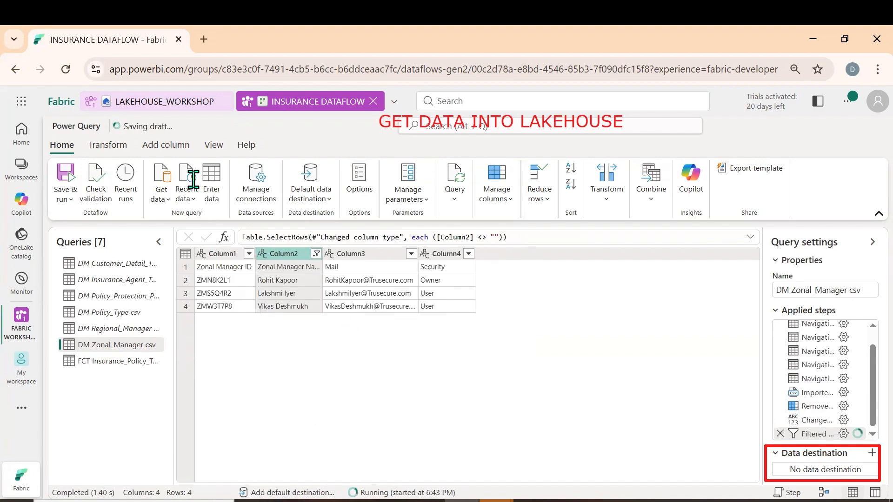
click(109, 145)
click(102, 197)
click(117, 220)
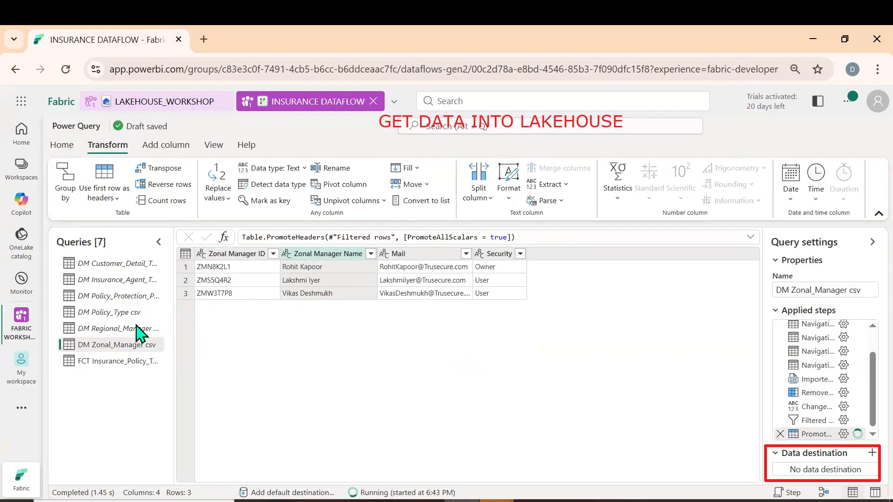
Set the zonal manager query's destination to a new DM Zonal_Manager csv table in LAKEHOUSE_WORKSHOP with automatic settings
click(871, 454)
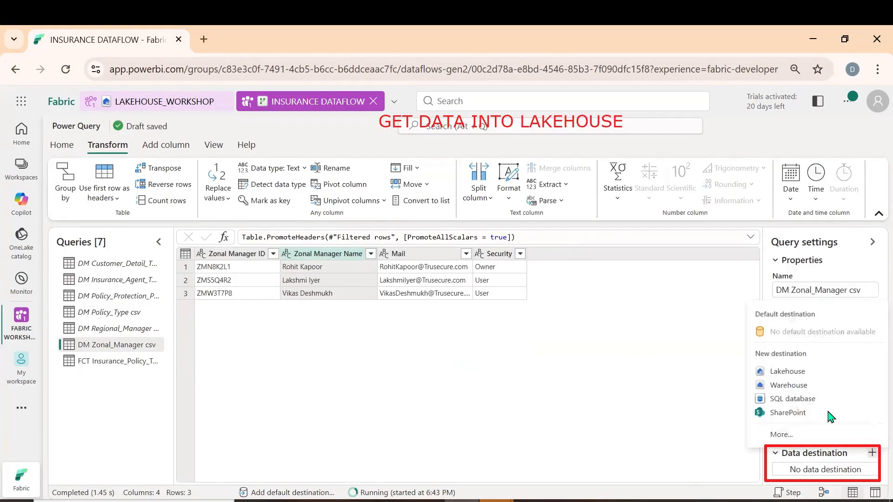
click(789, 373)
click(816, 460)
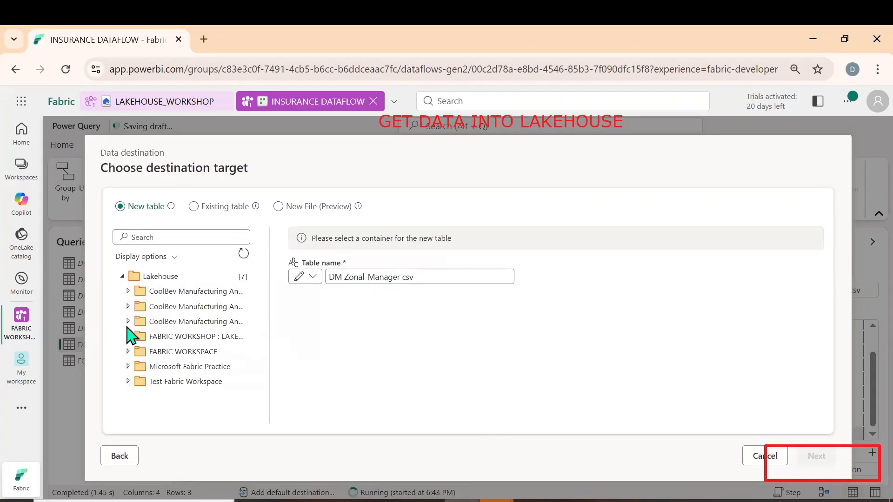
click(129, 337)
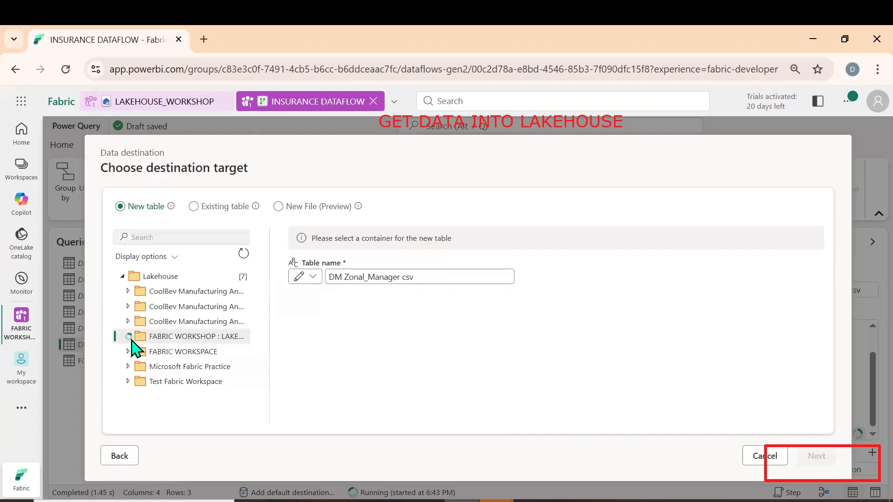
click(169, 353)
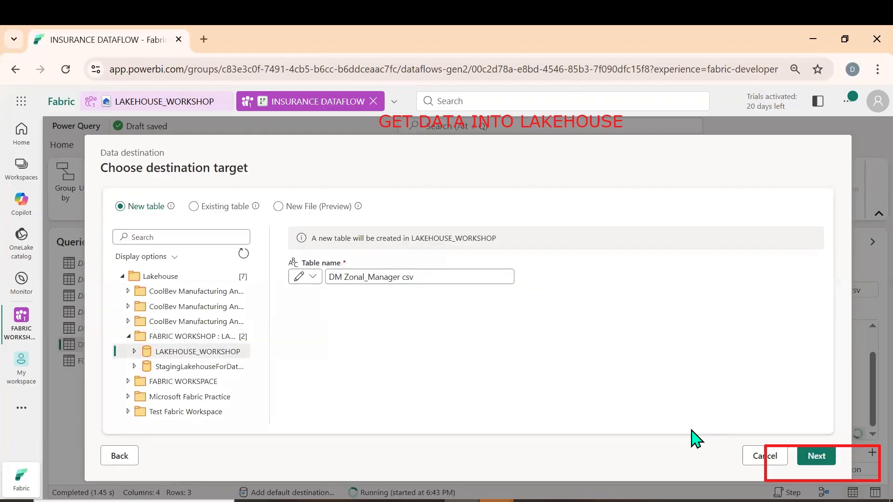
click(817, 456)
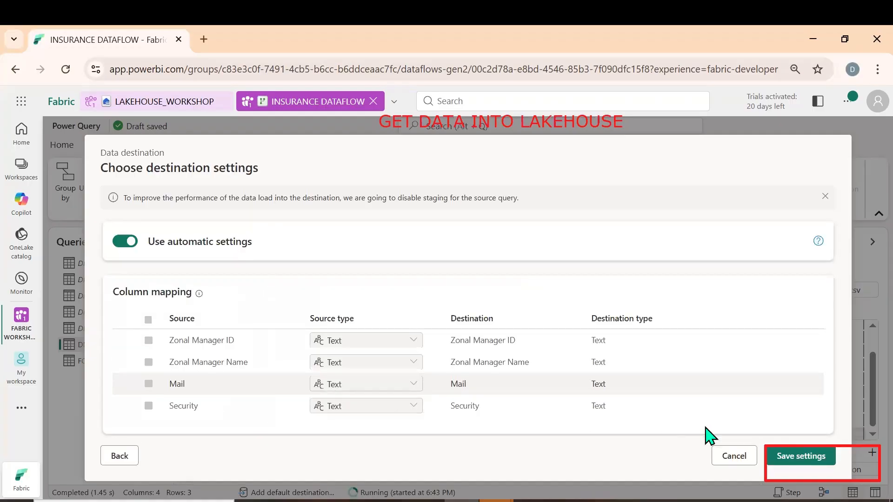
click(793, 457)
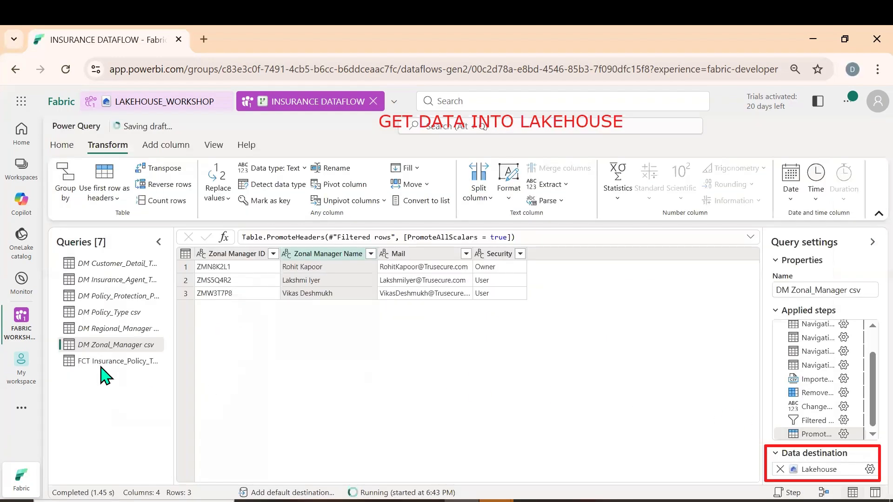
Preview the FCT Insurance_Policy query and refresh LAKEHOUSE_WORKSHOP to check which tables have been loaded
click(101, 365)
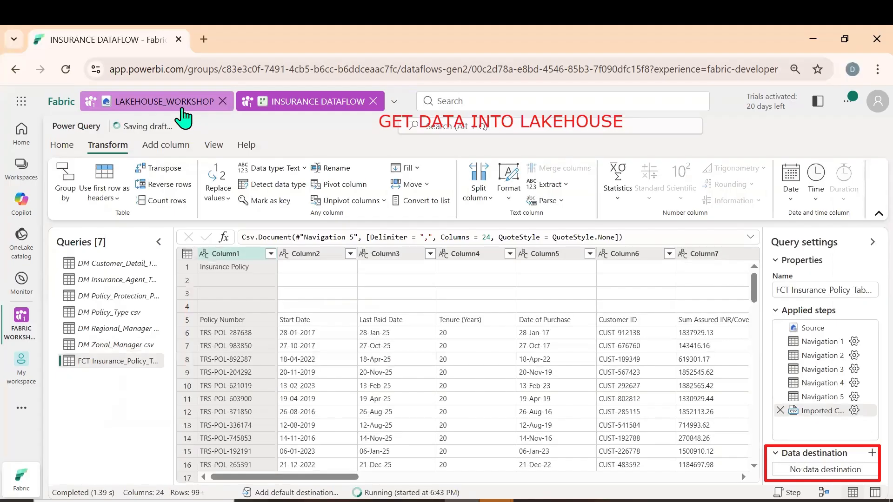
click(183, 112)
click(61, 156)
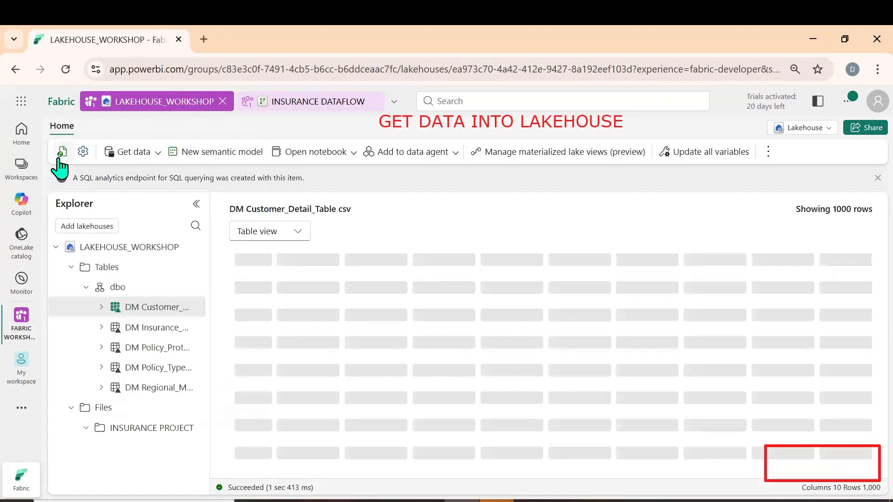
Return to INSURANCE DATAFLOW, filter the blank rows out of Column2 in the FCT Insurance_Policy_Table csv query and promote its first row to column headers
click(60, 158)
click(300, 108)
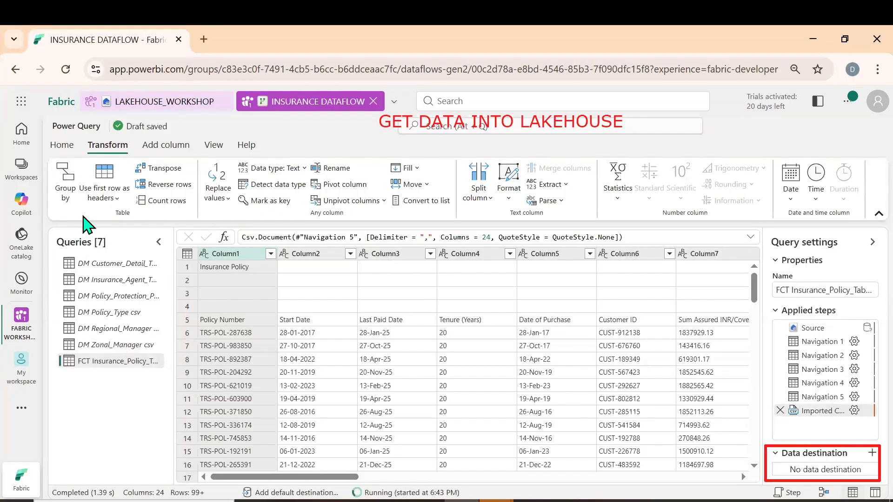
click(351, 254)
click(403, 358)
click(503, 470)
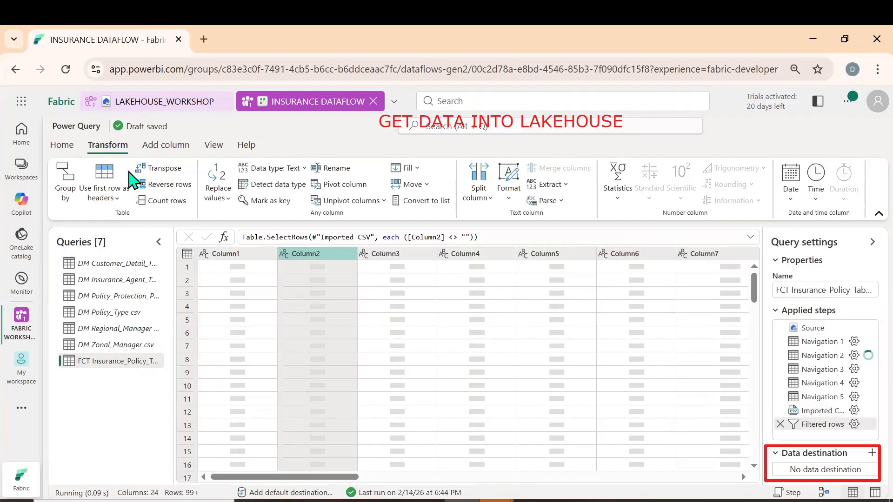
click(109, 198)
click(114, 218)
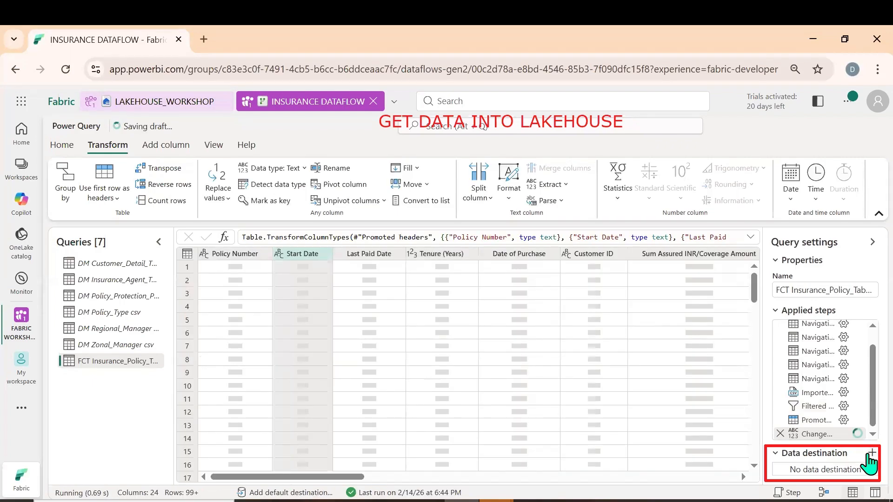
Set the insurance policy query's destination to a new FCT Insurance_Policy_Table csv table in LAKEHOUSE_WORKSHOP with automatic settings
click(870, 454)
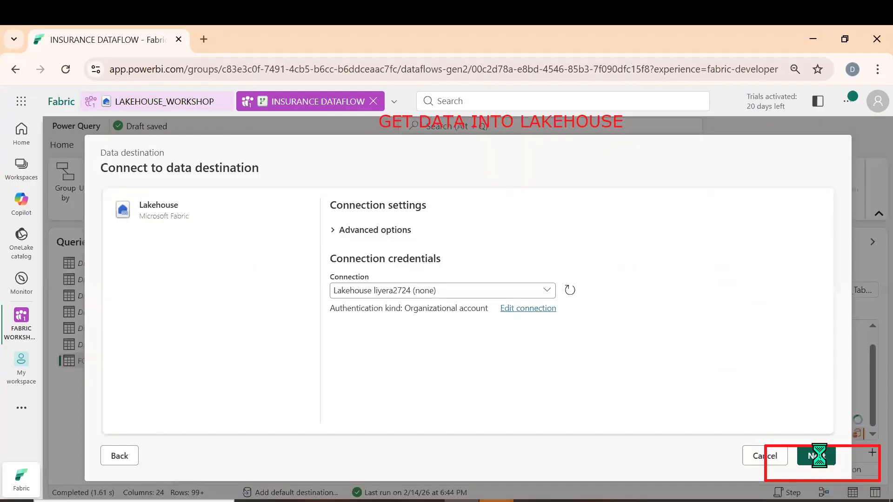
click(819, 456)
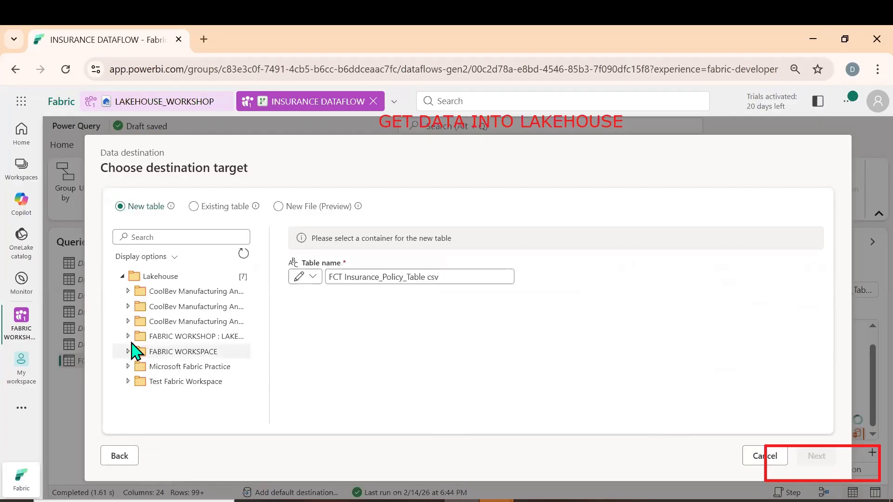
click(128, 335)
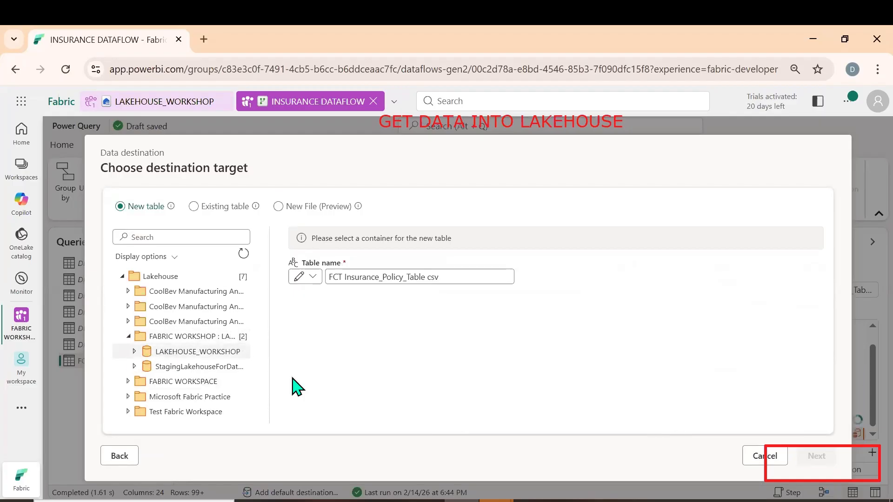
click(822, 460)
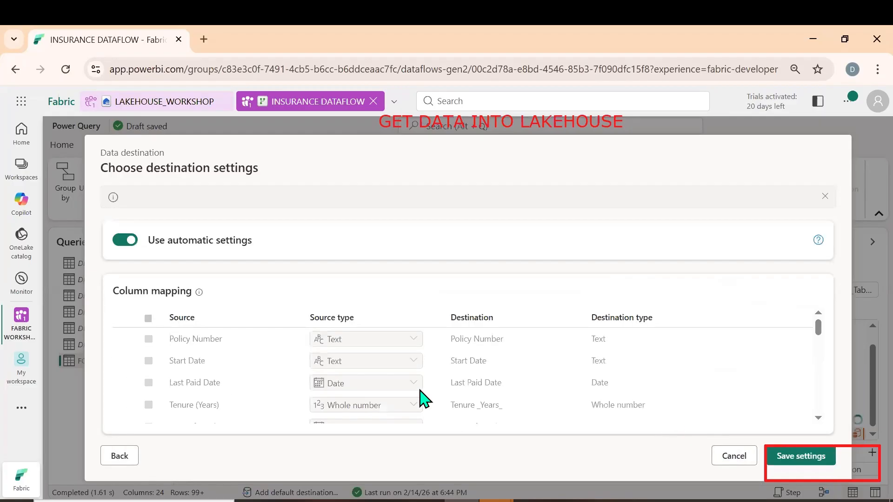
click(803, 460)
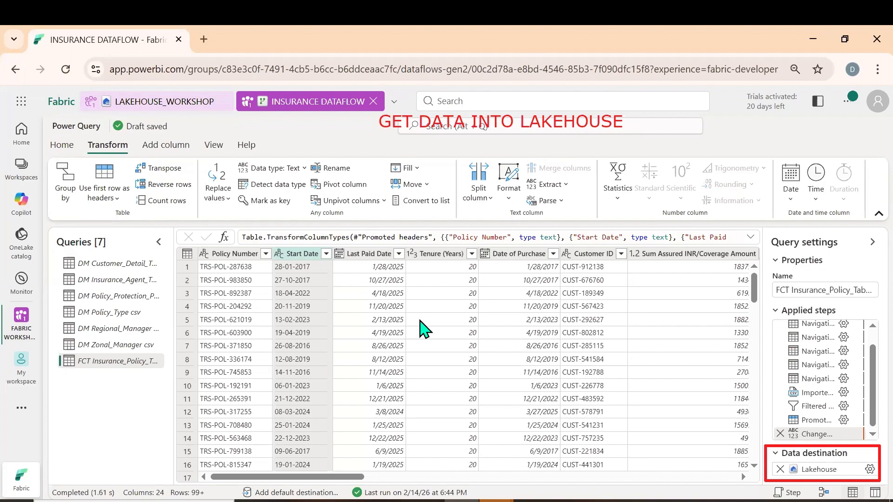
Save and run INSURANCE DATAFLOW to load all the queries into their lakehouse tables
click(166, 145)
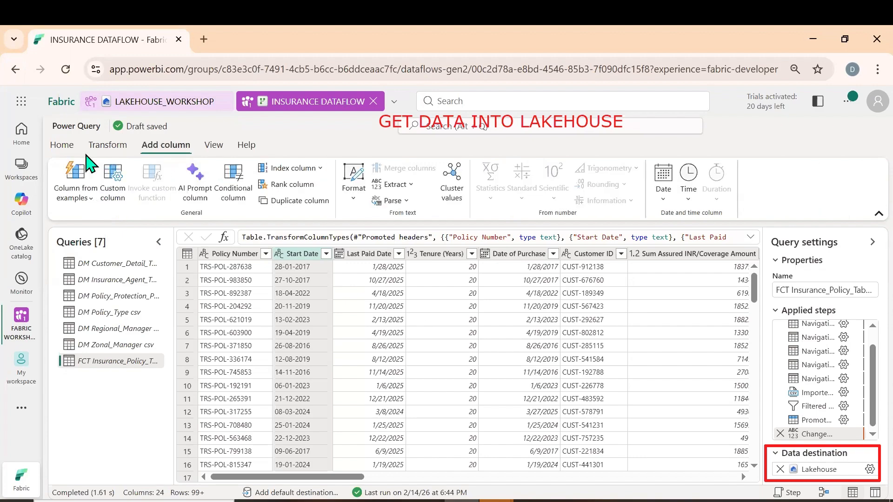
click(108, 145)
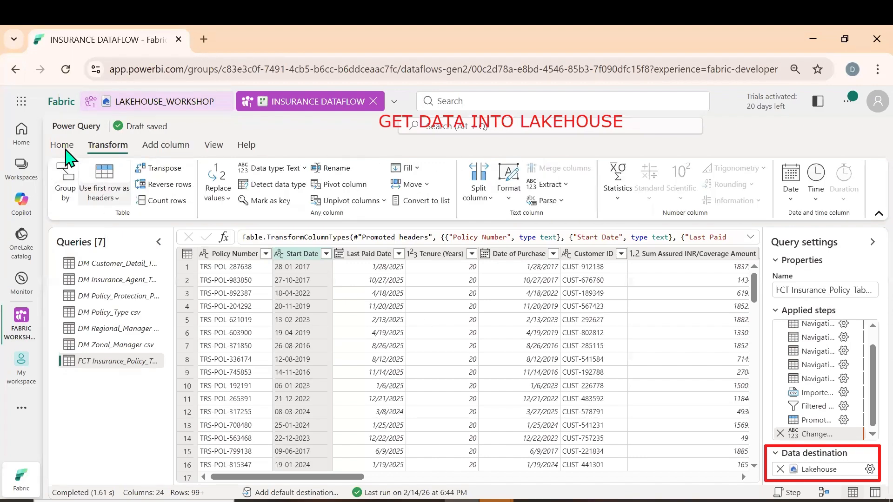
click(67, 199)
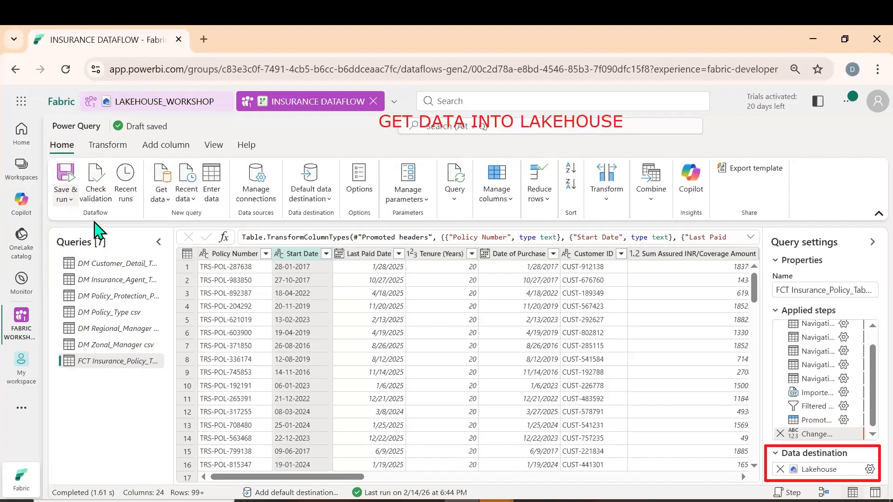
click(94, 279)
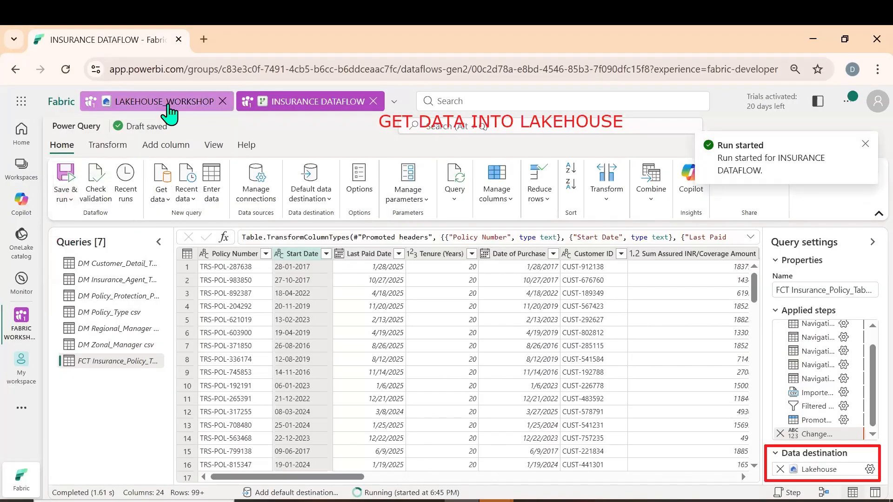
Switch to LAKEHOUSE_WORKSHOP and refresh the lakehouse and its dbo schema to check for newly loaded tables
click(168, 106)
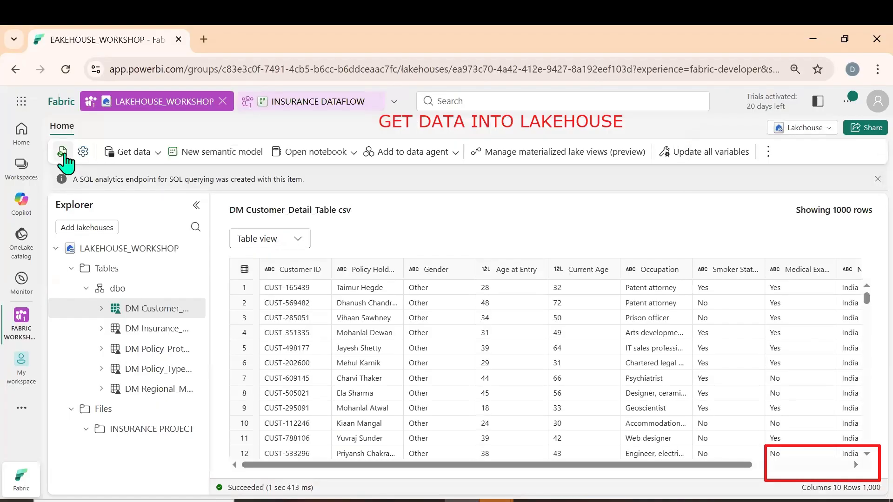
click(63, 154)
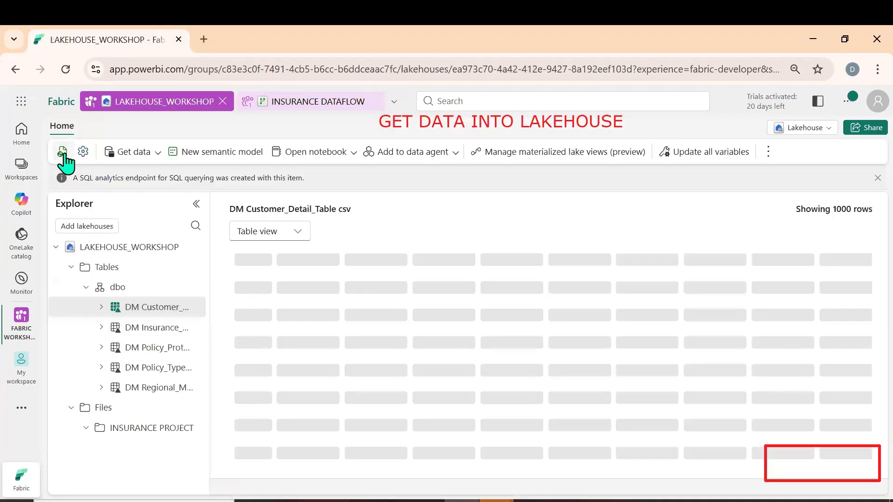
click(63, 154)
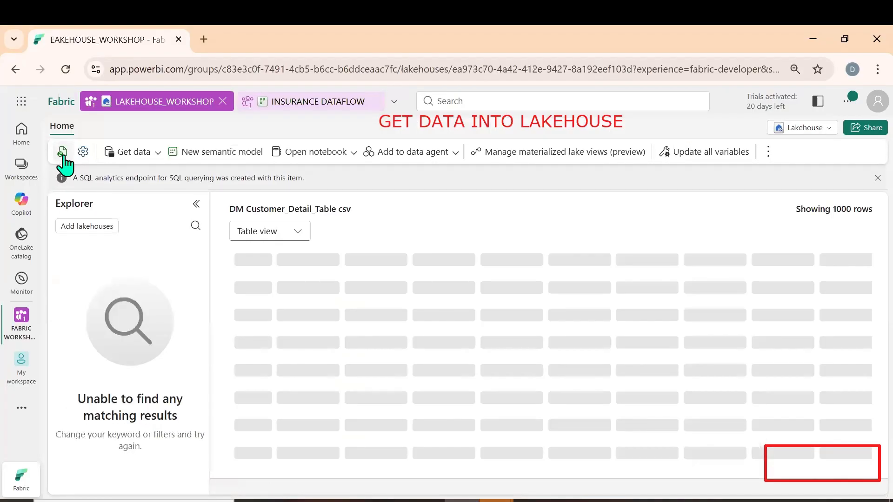
click(193, 289)
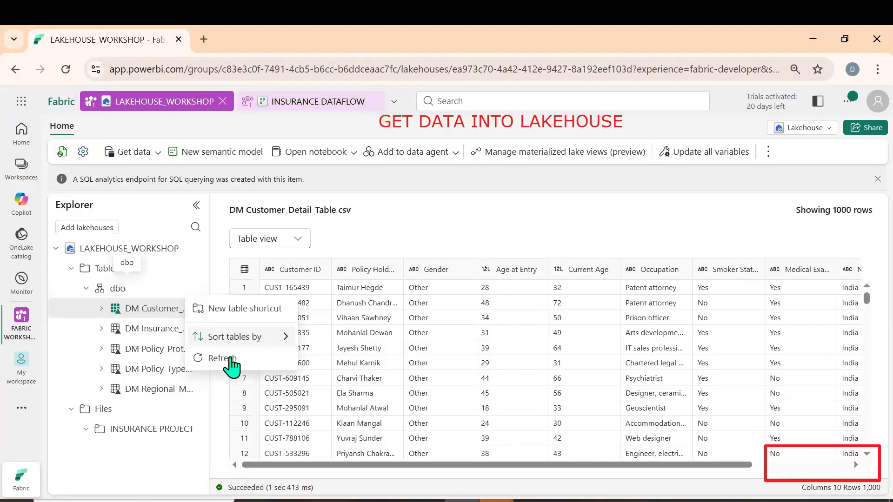
click(229, 363)
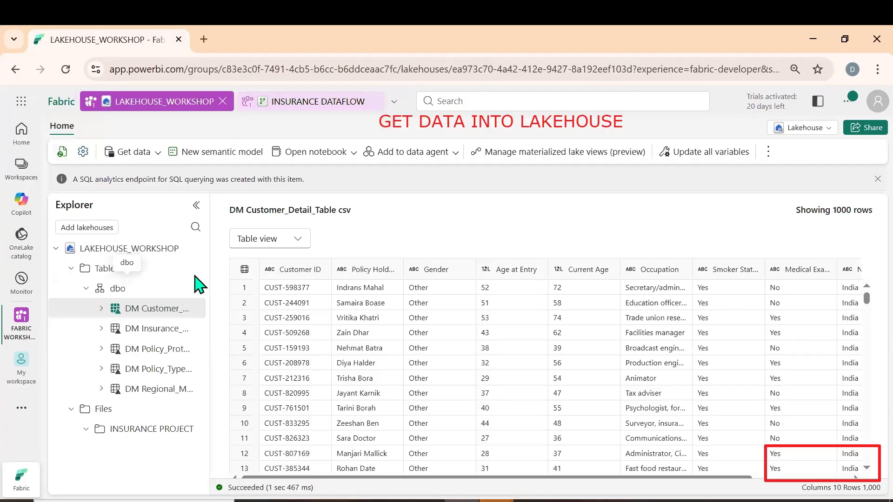
Preview the DM Regional_Manager csv table and look through its columns, including Mail and States Covered
click(151, 389)
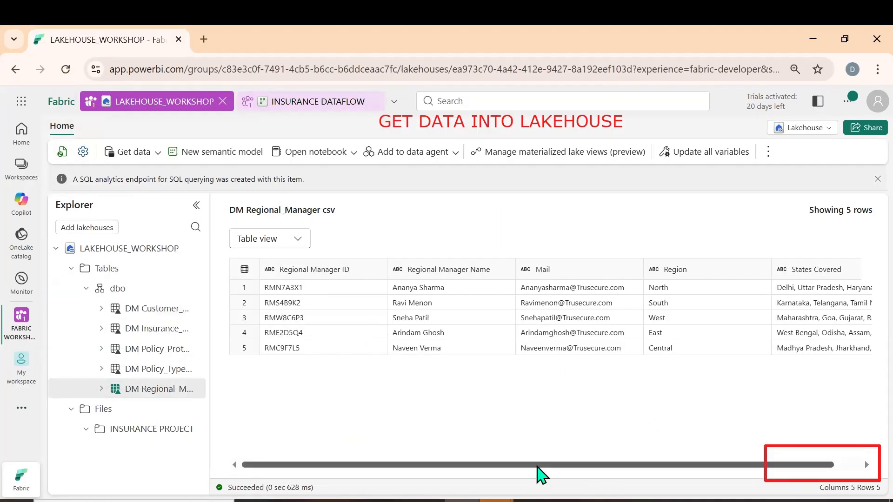
drag(696, 465, 726, 464)
click(755, 269)
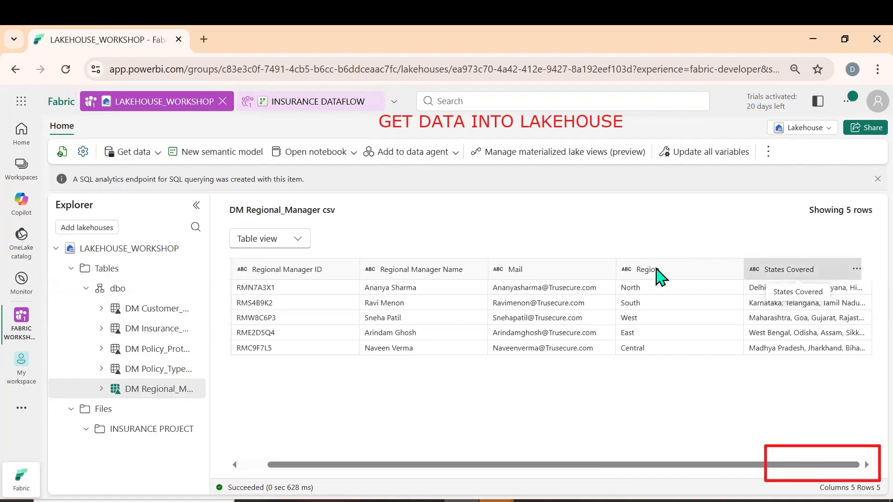
click(533, 272)
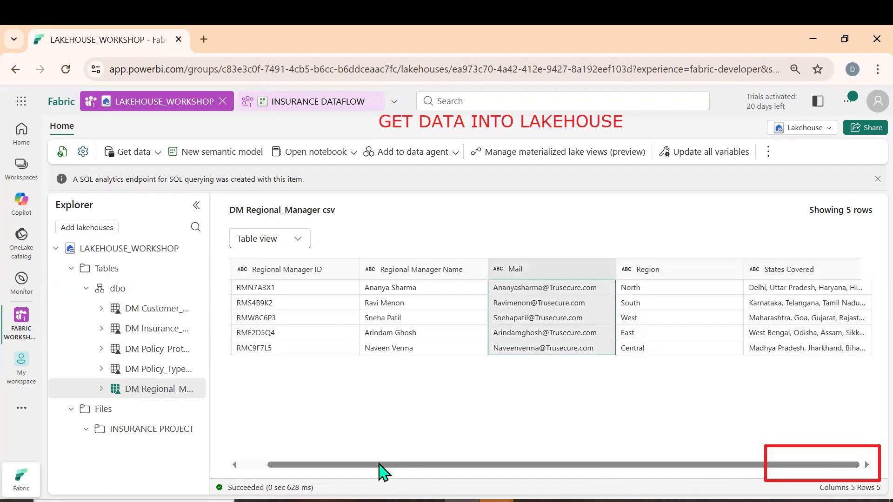
drag(382, 466, 274, 474)
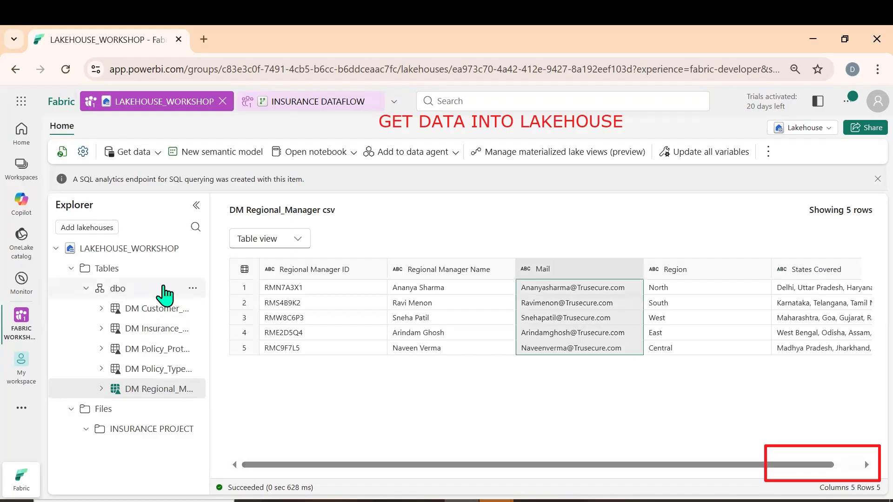
Refresh the dbo schema and the lakehouse again, then preview the FCT Insurance_Policy_Table csv table
click(193, 288)
click(237, 359)
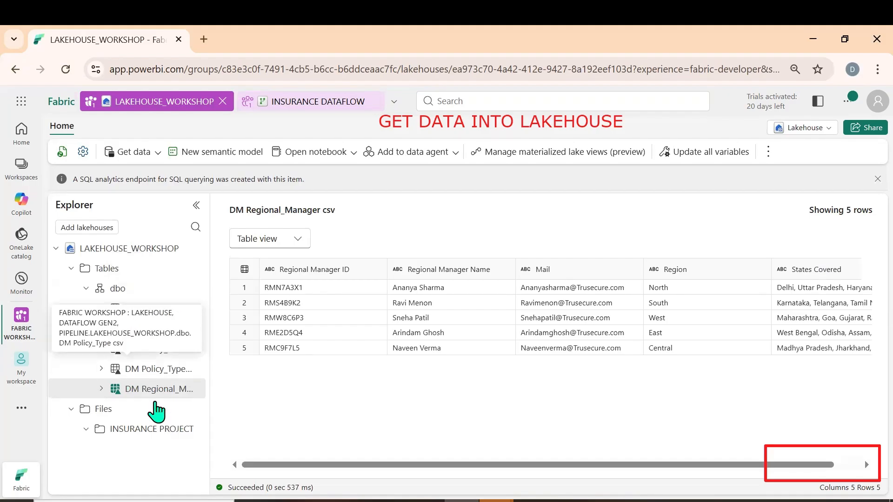
click(192, 309)
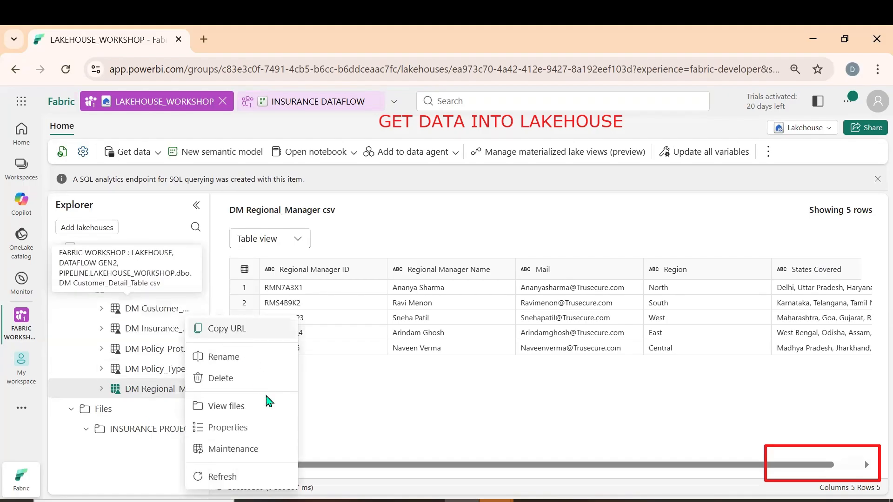
click(216, 478)
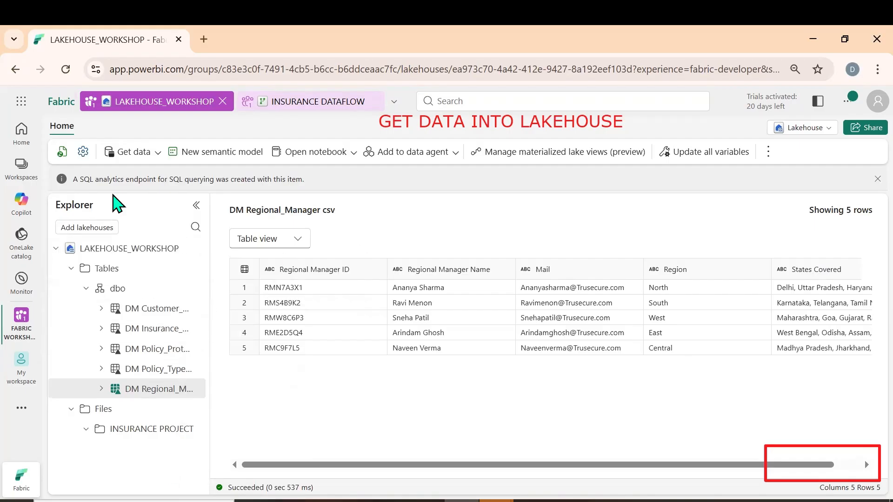
click(61, 152)
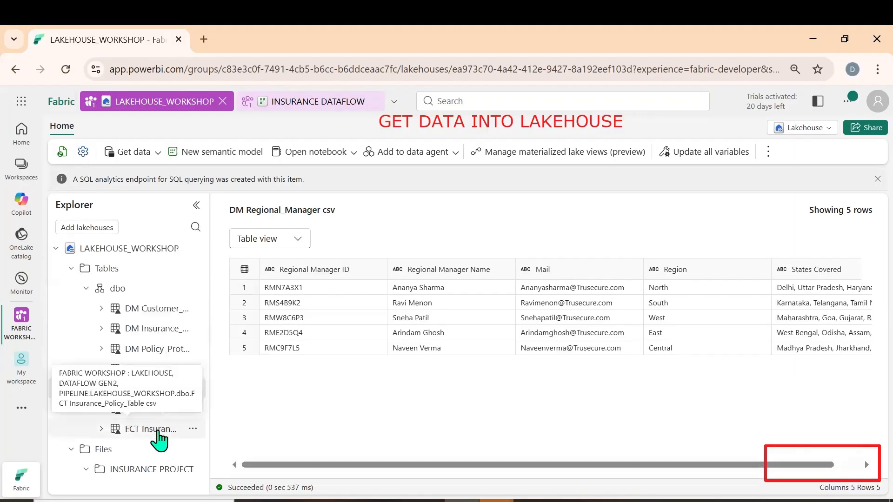
click(158, 430)
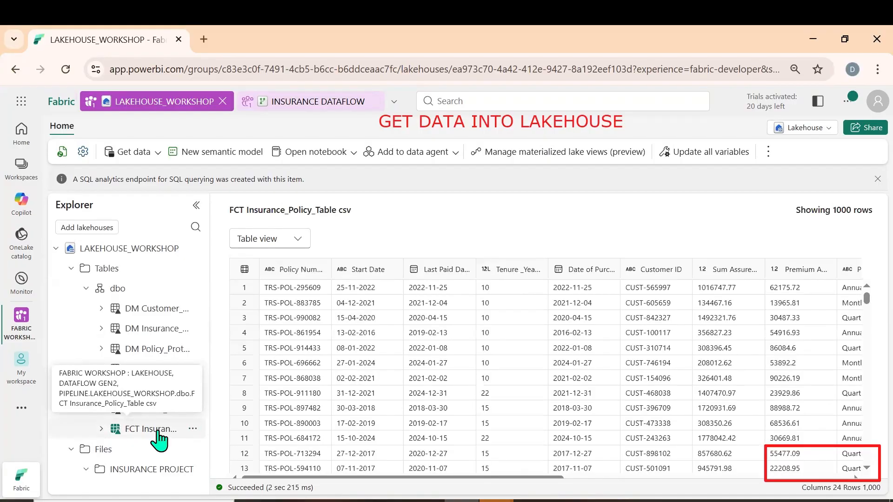
key(ctrl+shift+5)
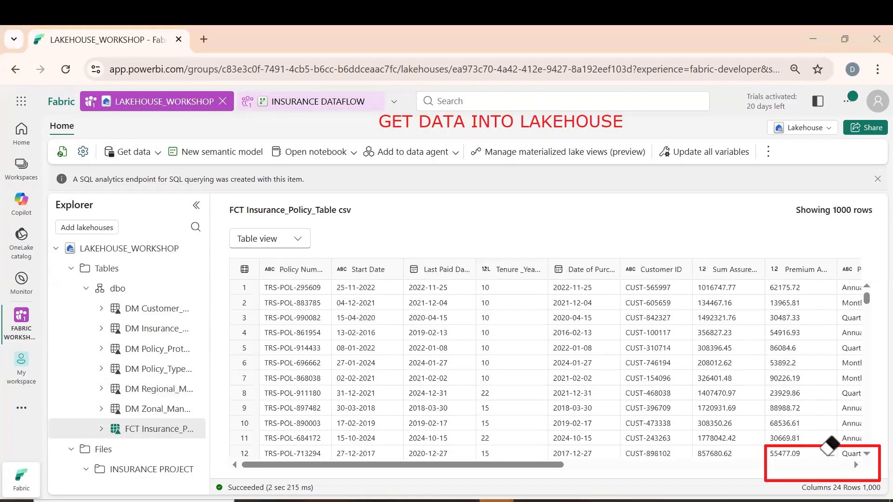
drag(837, 459, 795, 485)
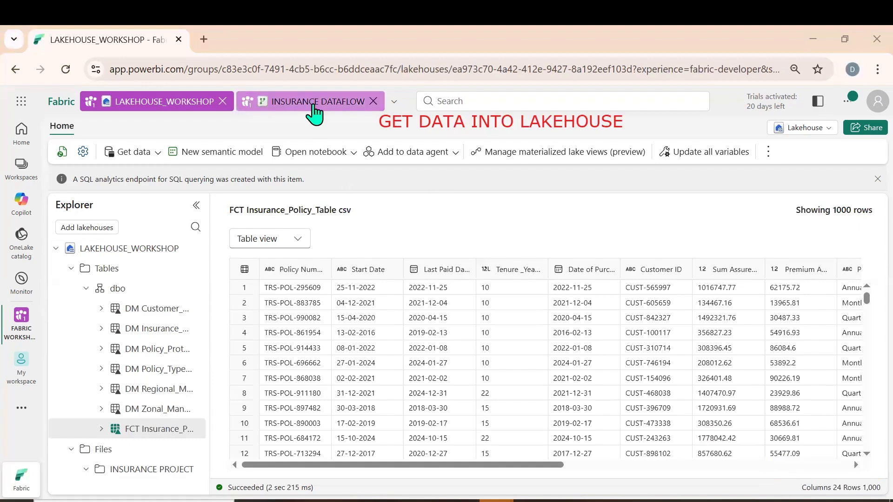
Return to INSURANCE DATAFLOW and review the available options for saving and running it
click(314, 105)
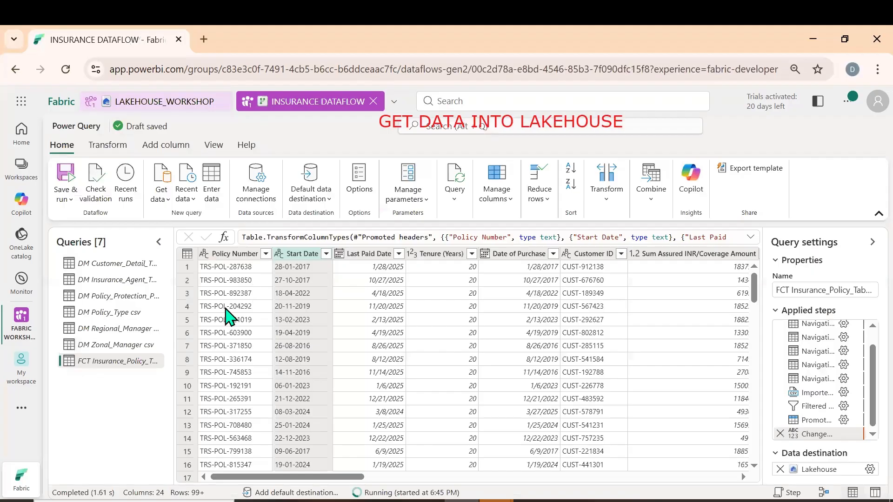
click(64, 201)
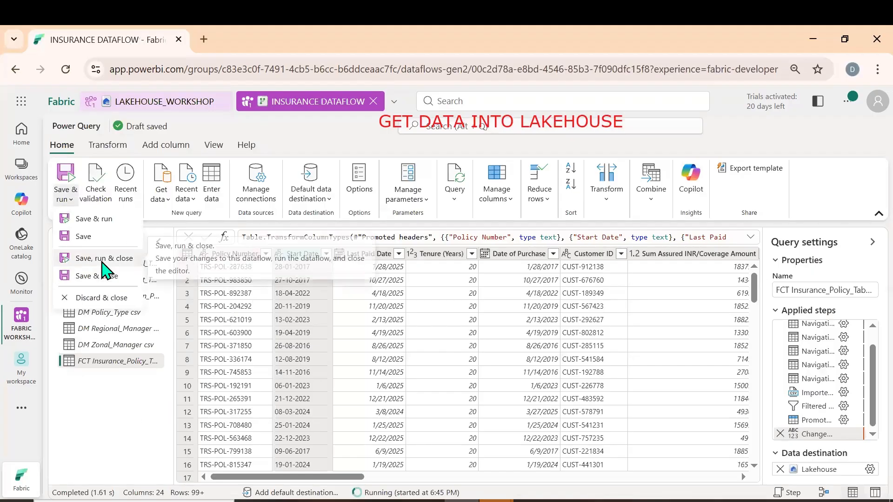
click(93, 401)
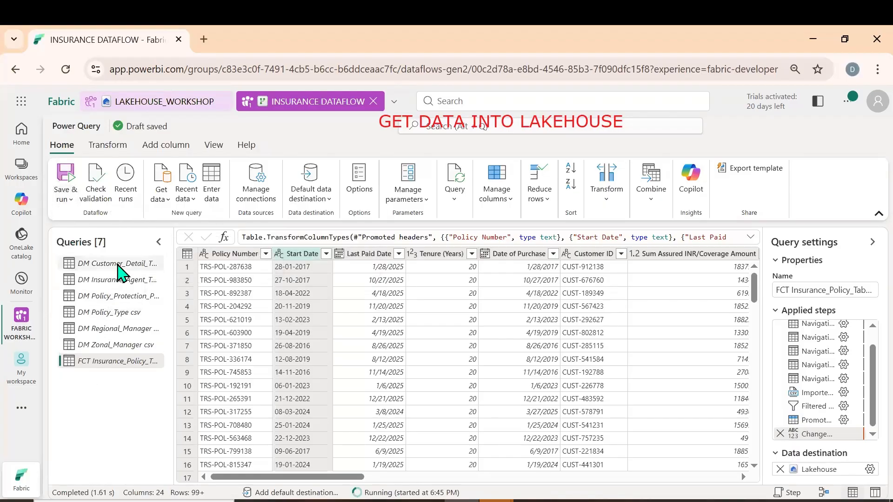
Enable staging for the DM Customer_Detail_Table, DM Insurance_Agent_Table and DM Policy_Protection_Plan csv queries
click(119, 271)
right_click(119, 270)
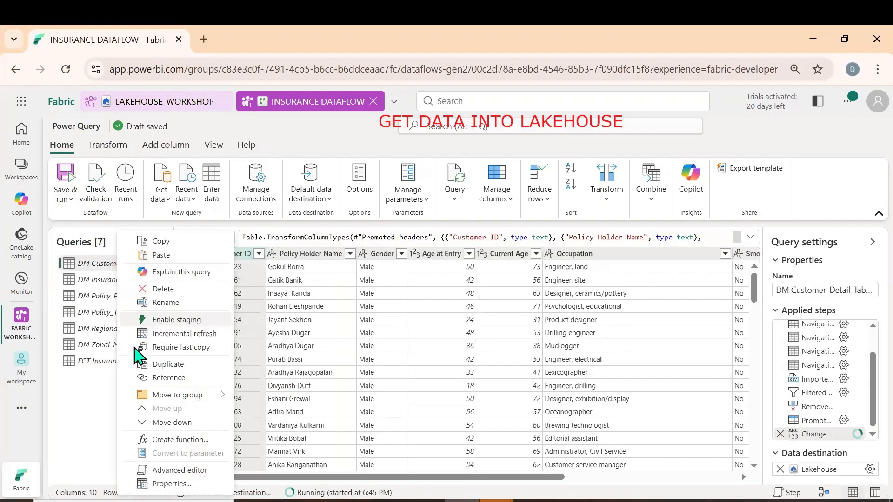
click(113, 282)
right_click(112, 282)
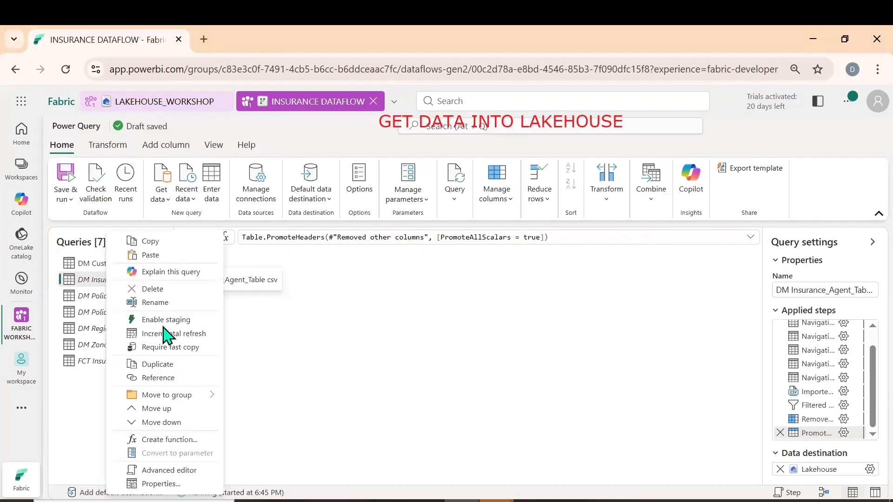
click(163, 322)
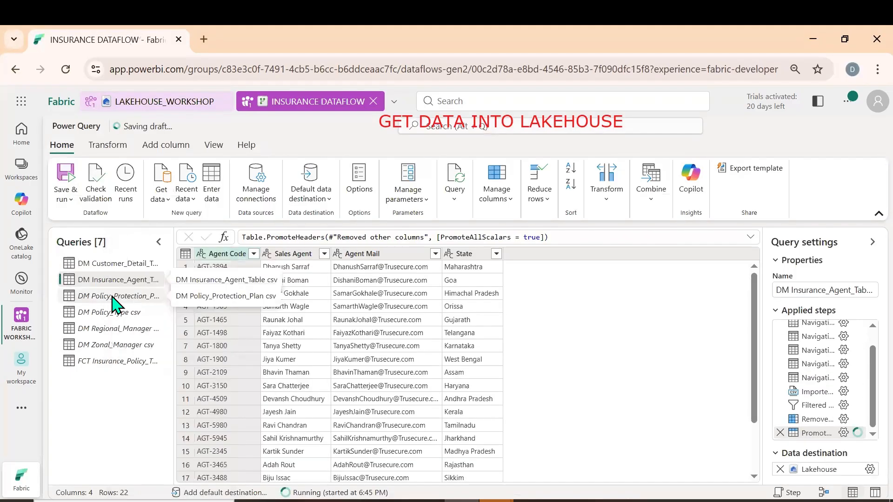
click(136, 296)
right_click(136, 296)
click(160, 321)
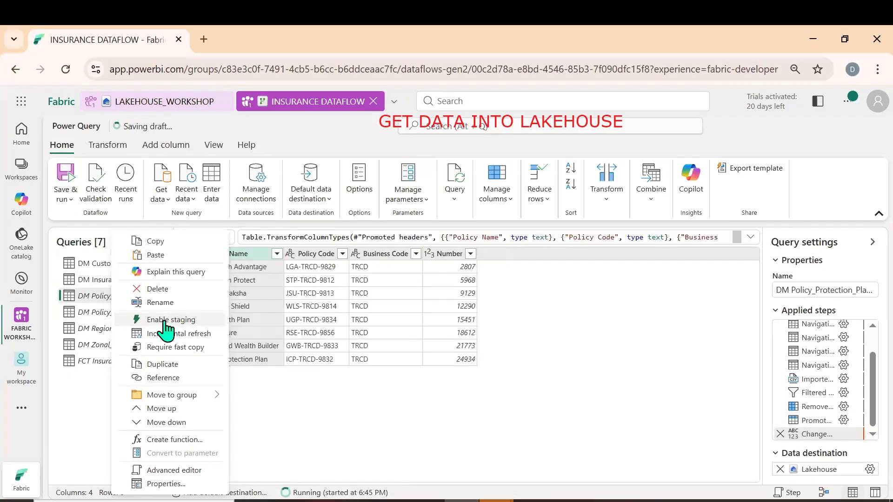
Enable staging for the DM Policy_Type, DM Regional_Manager and DM Zonal_Manager csv queries
click(116, 316)
right_click(116, 316)
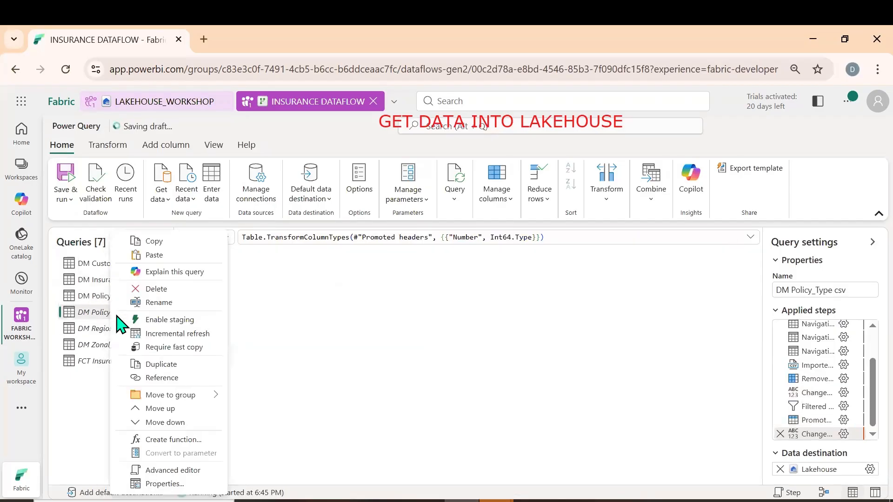
click(174, 326)
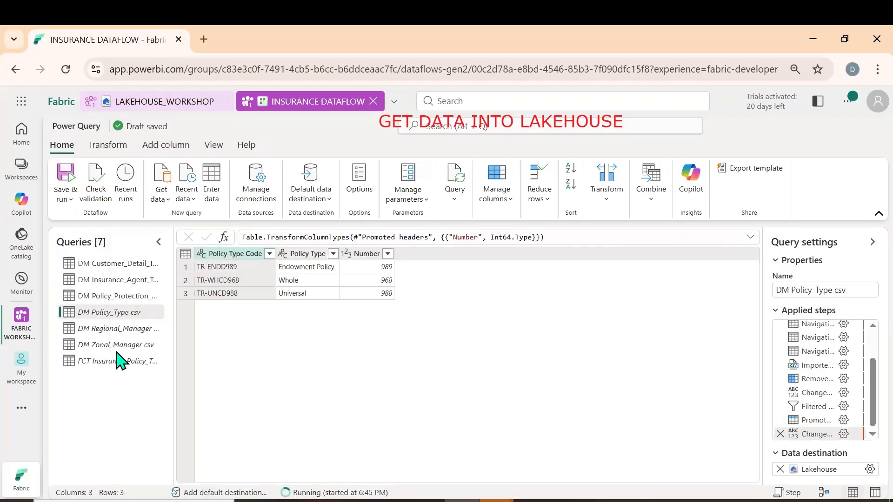
click(110, 329)
right_click(110, 329)
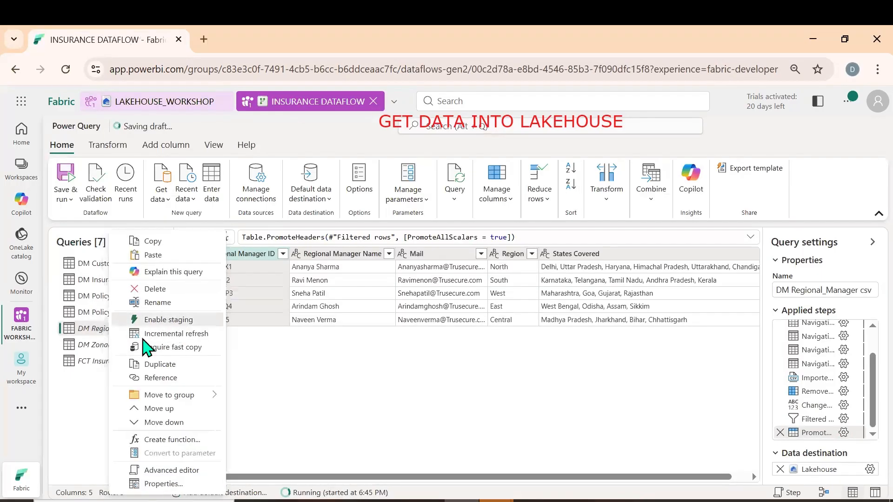
click(164, 326)
click(130, 346)
right_click(130, 347)
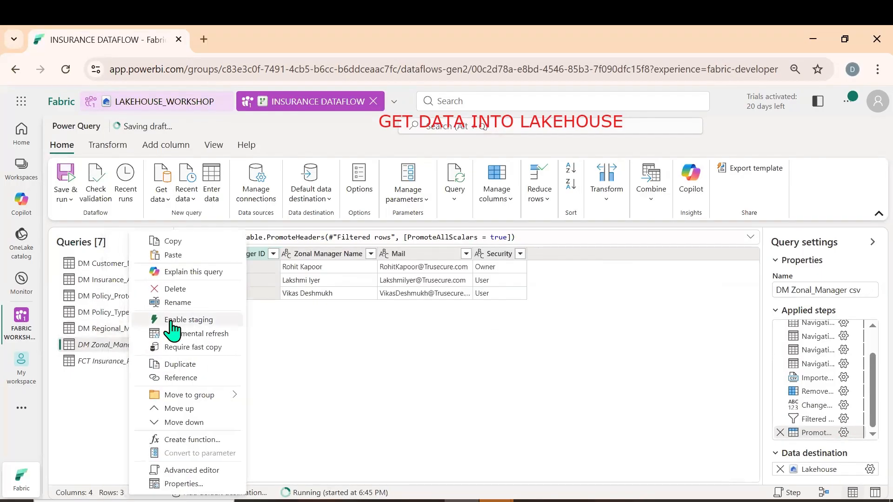
click(171, 322)
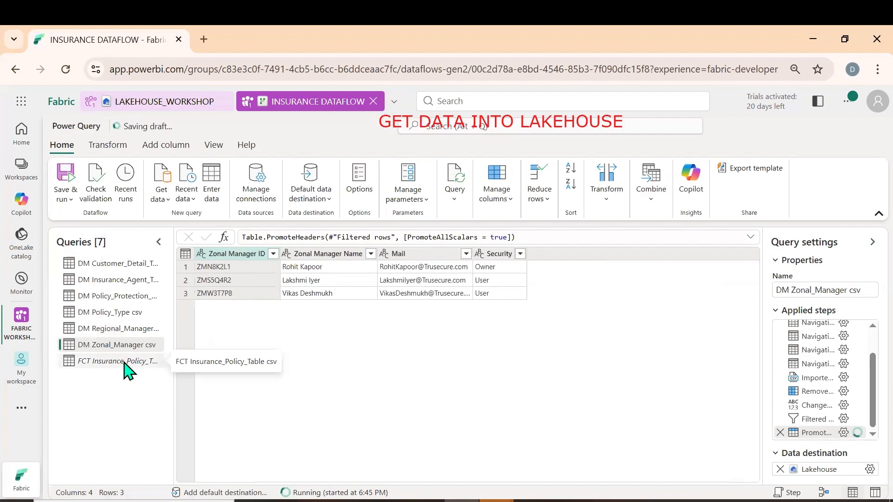
Enable staging for the FCT Insurance_Policy_Table csv query, then save, run and close the dataflow
click(126, 367)
right_click(126, 367)
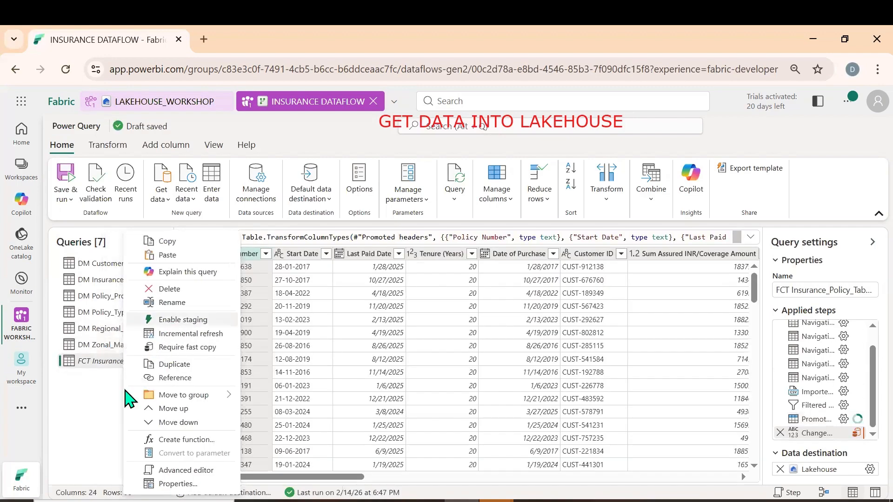
click(163, 321)
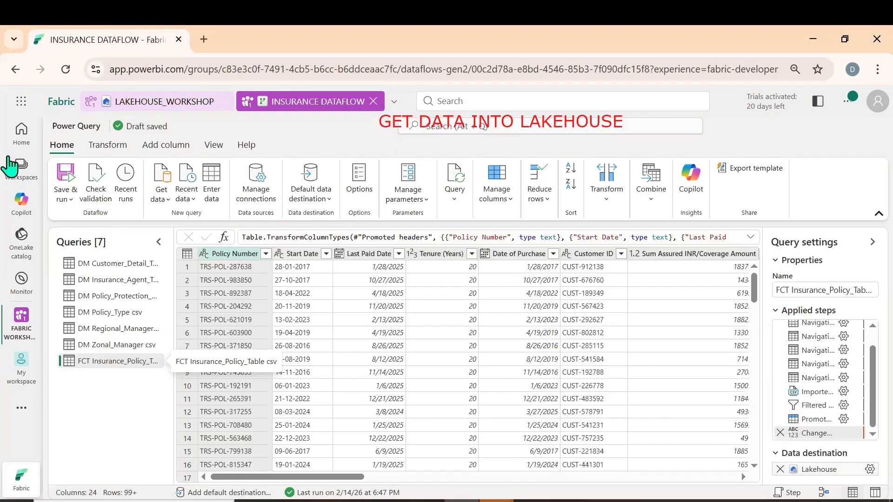
click(65, 199)
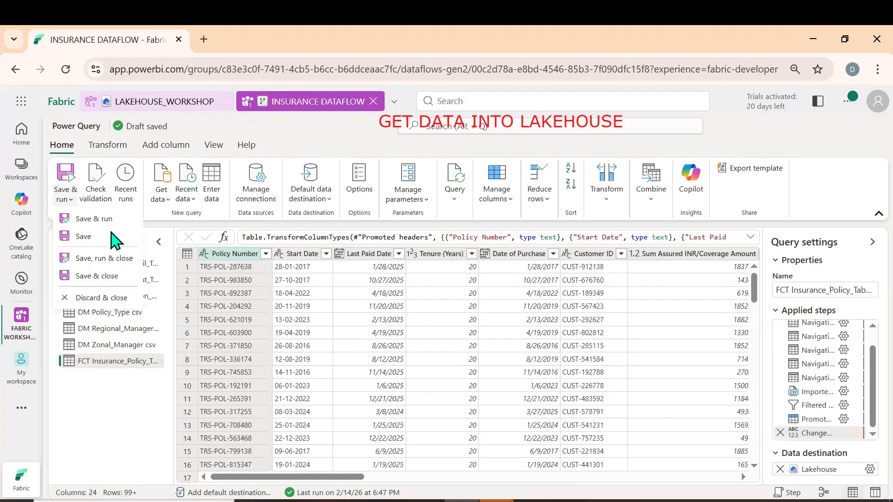
click(96, 259)
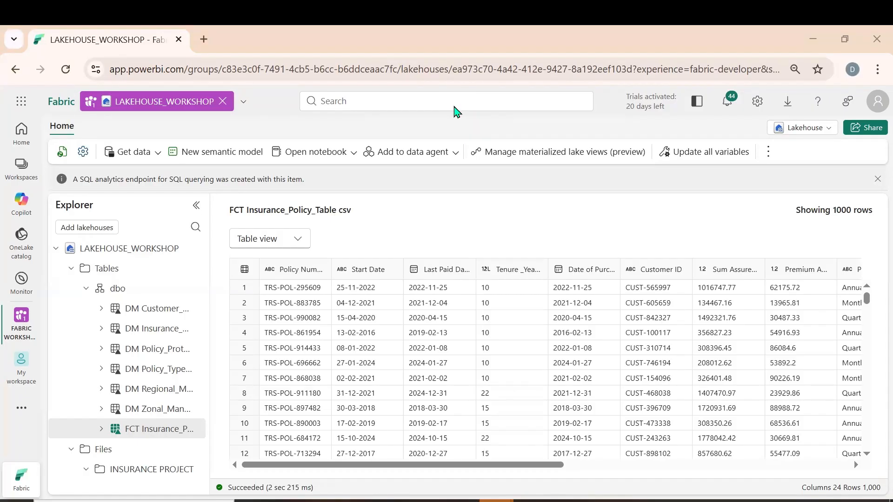
Write the on-screen annotation heading "CREATE SEMANTIC MODEL" above the LAKEHOUSE_WORKSHOP view
click(374, 121)
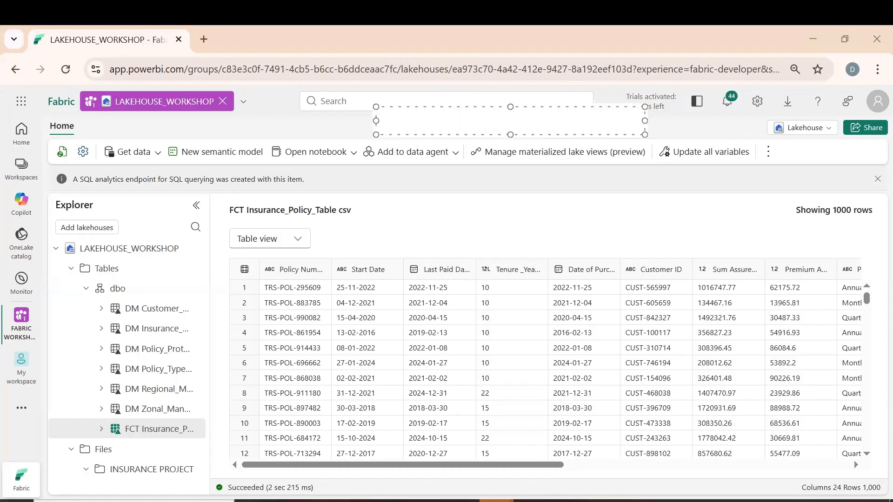
text(CREATE SEM)
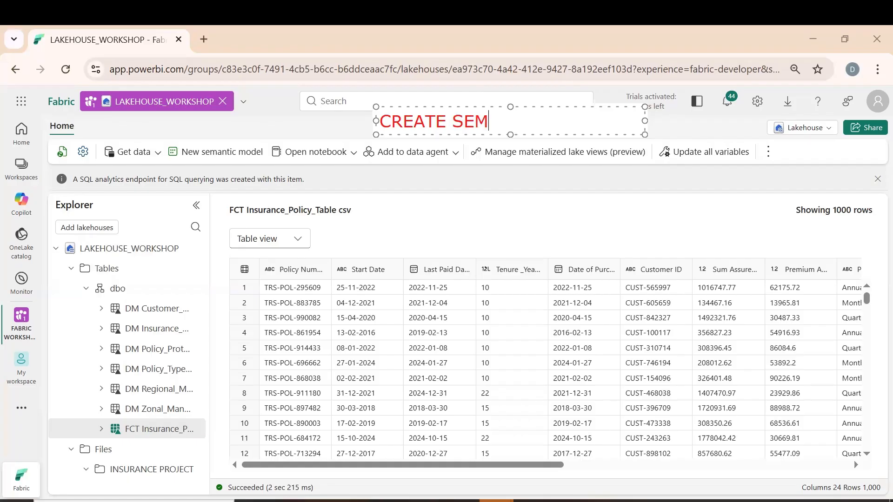
text(ANTIC MODEL)
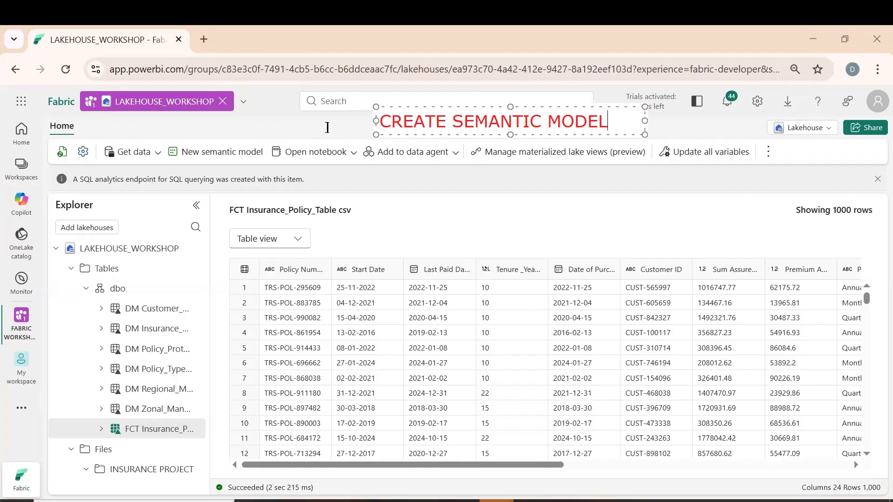
click(338, 250)
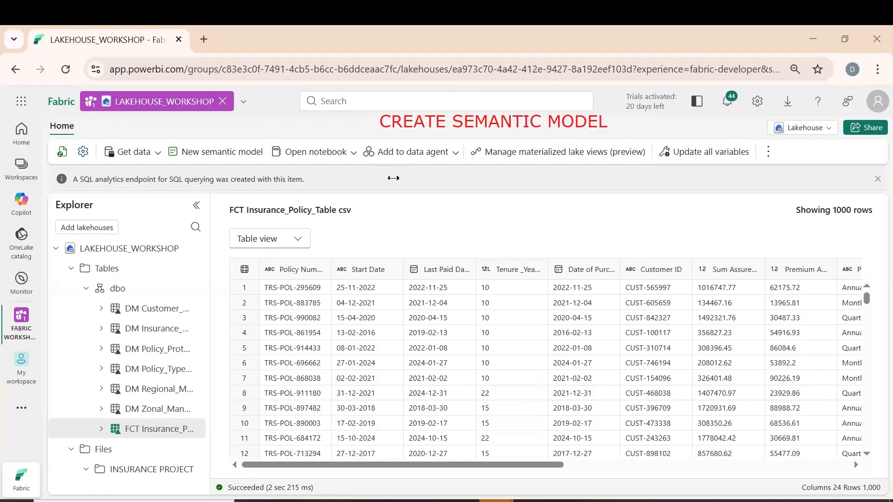
Begin an annotation list beneath the heading with "1) DATA TRANSFORMATION" as its first line
click(350, 178)
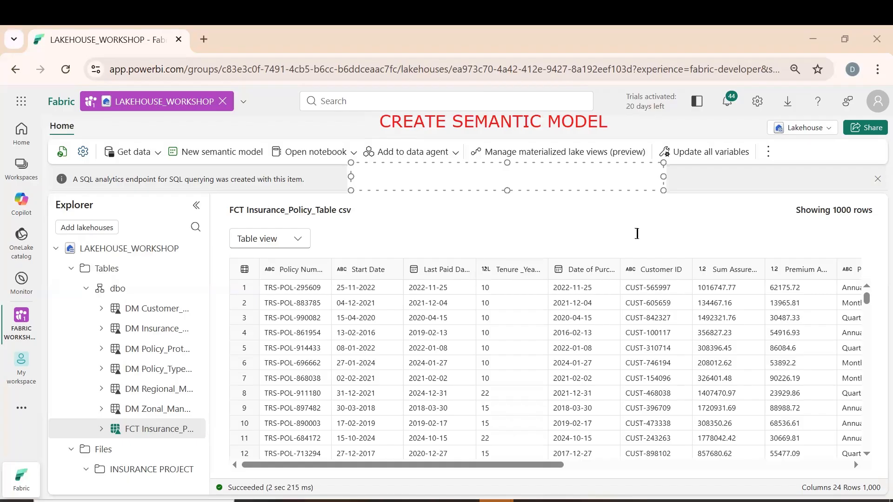
text(1) DATA MODELING)
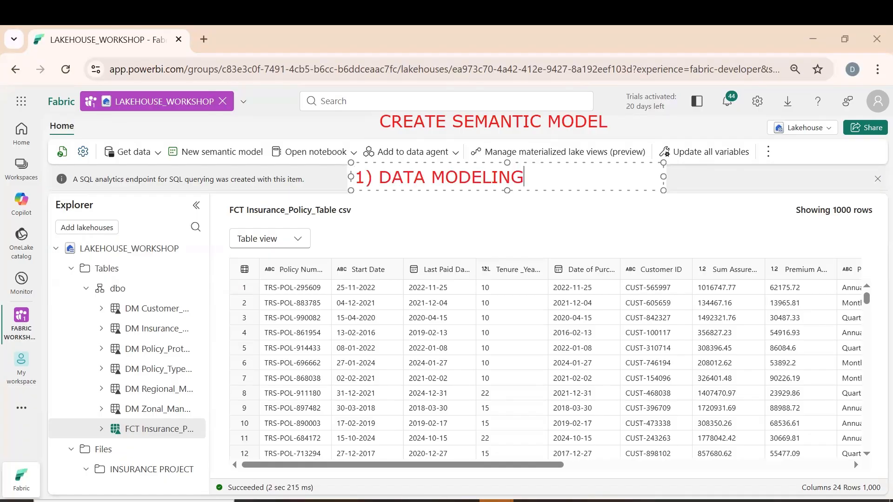
key(BackSpace)
key(BackSpace)
key(BackSpace)
key(BackSpace)
key(BackSpace)
key(BackSpace)
key(BackSpace)
key(BackSpace)
text(TR)
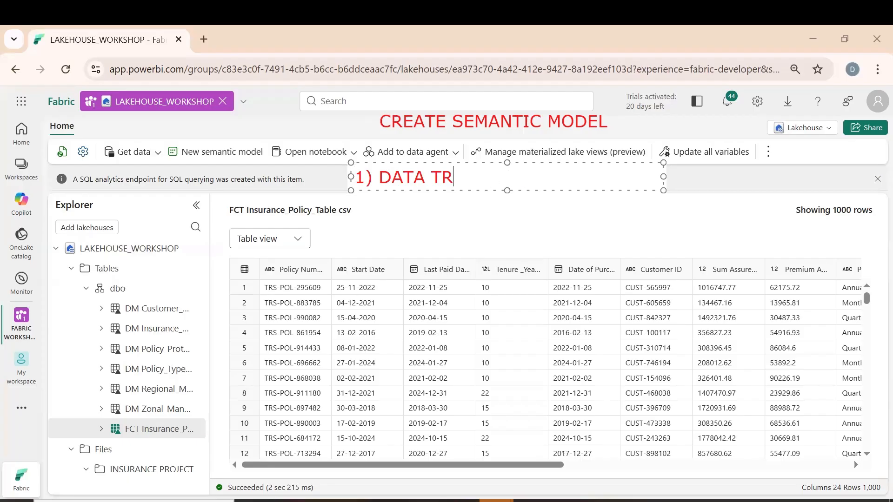
text(ANSFO)
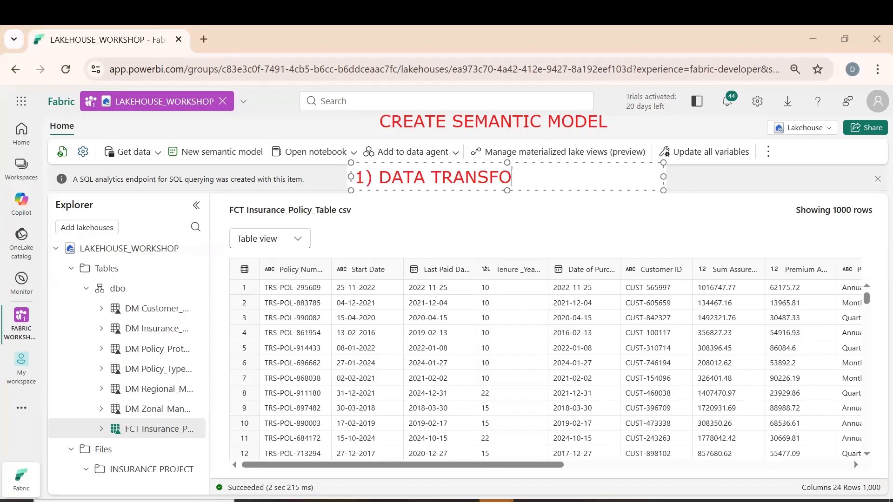
text(RMATION)
key(Return)
Add "2) DATA MODELING" and "3) DATA ANALYSIS" to the annotation list and finish the text
text(2) DATA )
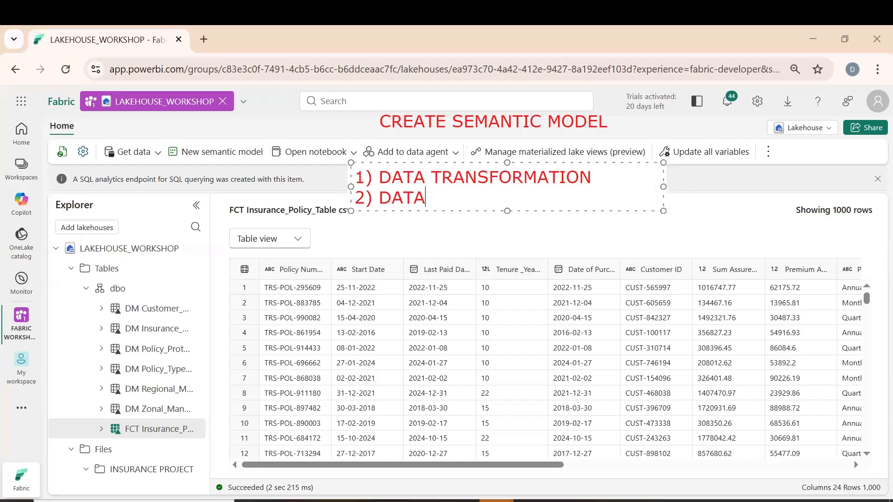
text(MODELING)
key(Return)
text(3)
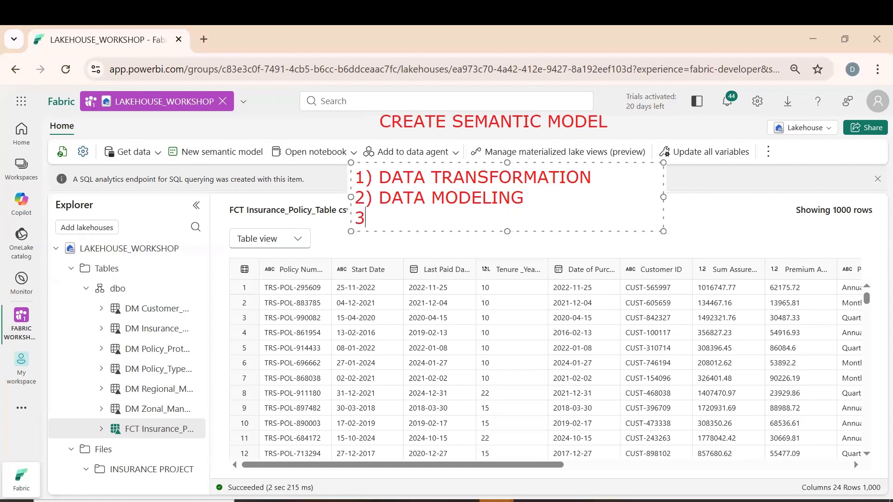
text() DATA ANAL)
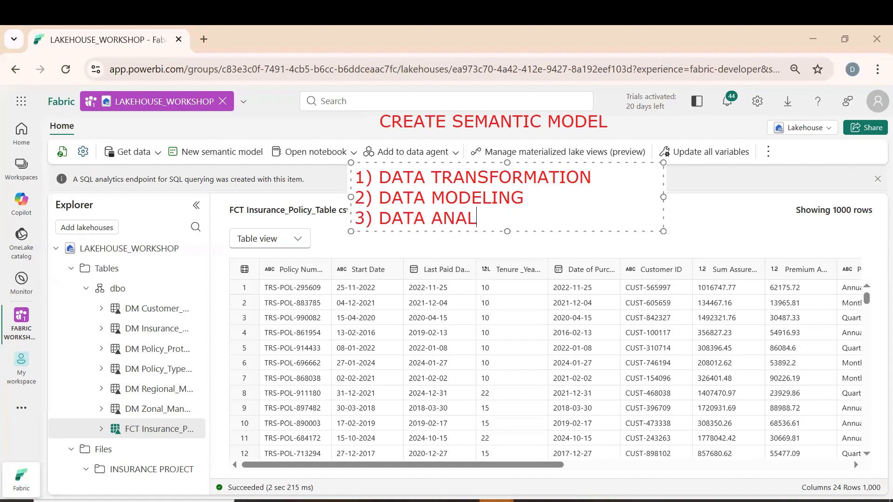
text(YSIS)
click(728, 188)
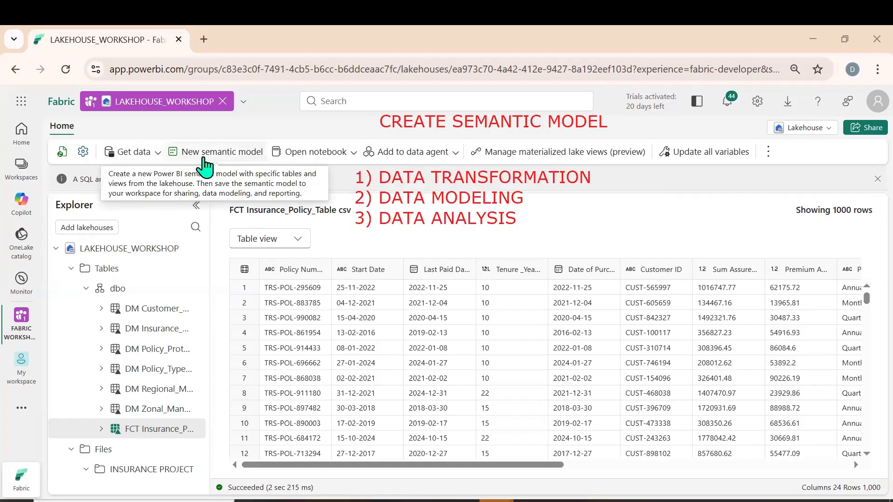
Start a new semantic model from the lakehouse and name it INSURANCE SEMANTIC MODEL
click(205, 164)
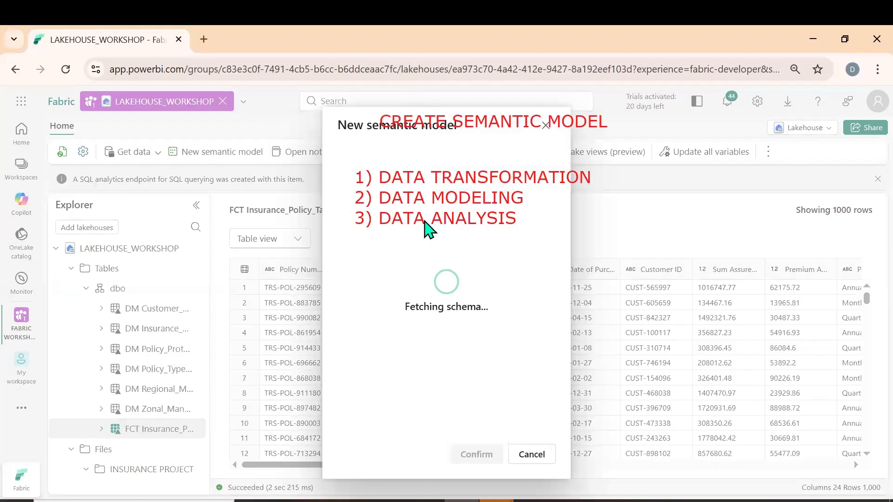
click(377, 240)
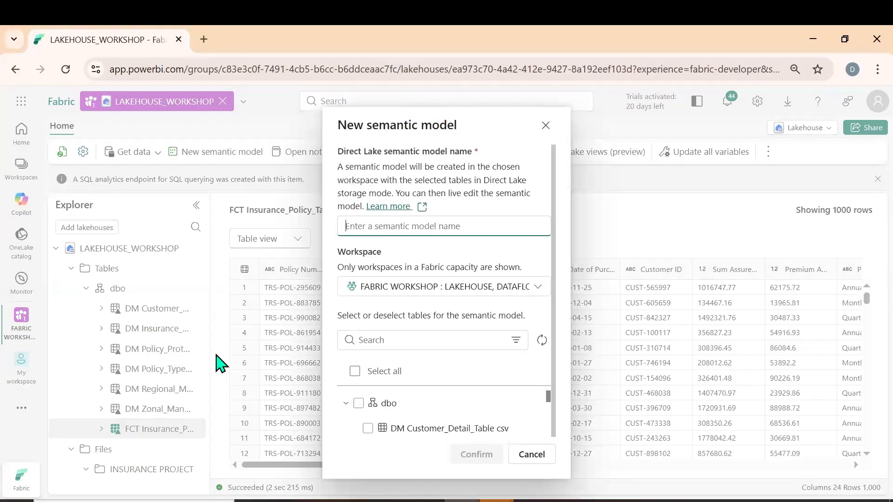
text(INSURA)
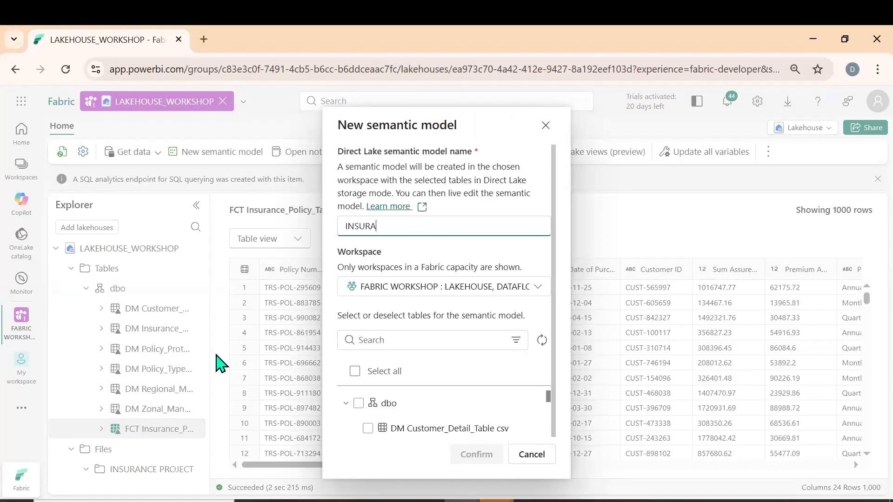
text(NCE SEMANTIC MODEL)
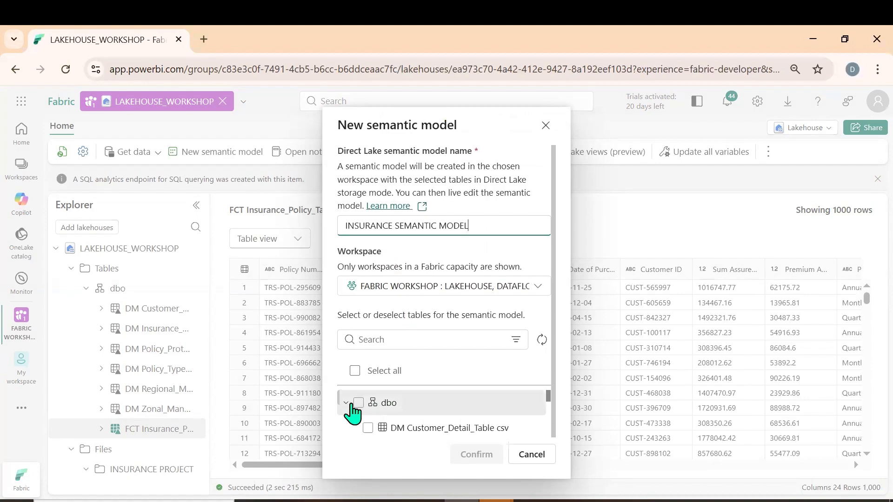
Include all tables of the dbo schema in the new semantic model and confirm its creation
click(359, 403)
scroll(435, 423, down, 4)
scroll(440, 424, down, 2)
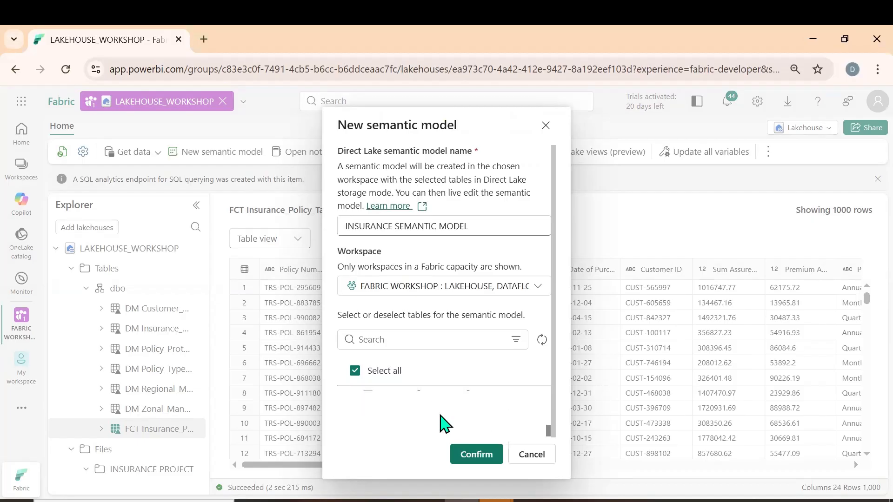
scroll(444, 423, up, 3)
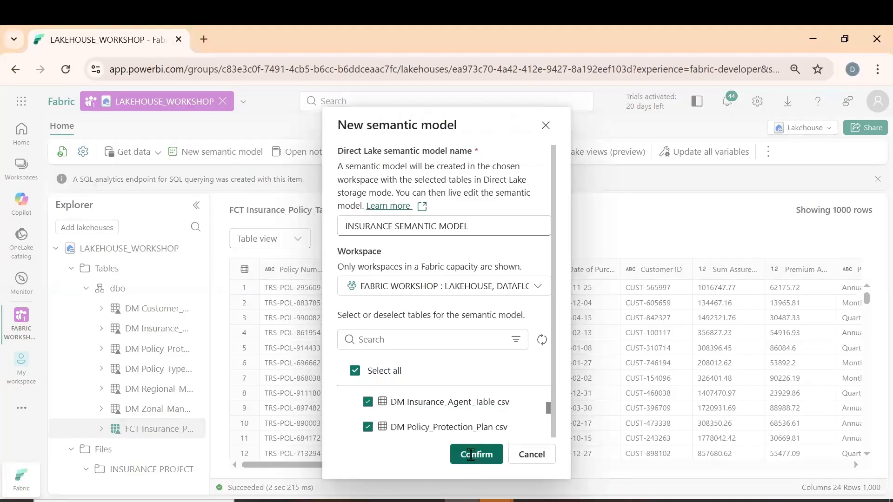
click(471, 455)
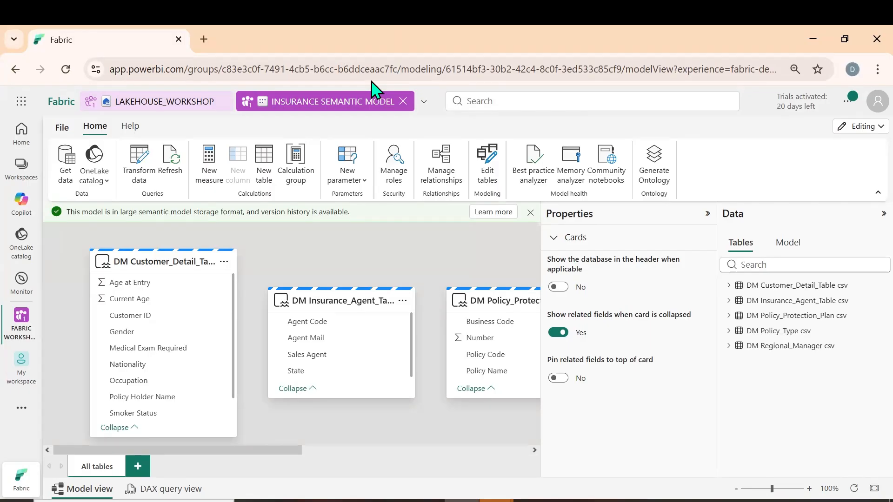
Write the on-screen annotation "STORED FILE 1.0 FIRST COPY" above the semantic model view
click(415, 307)
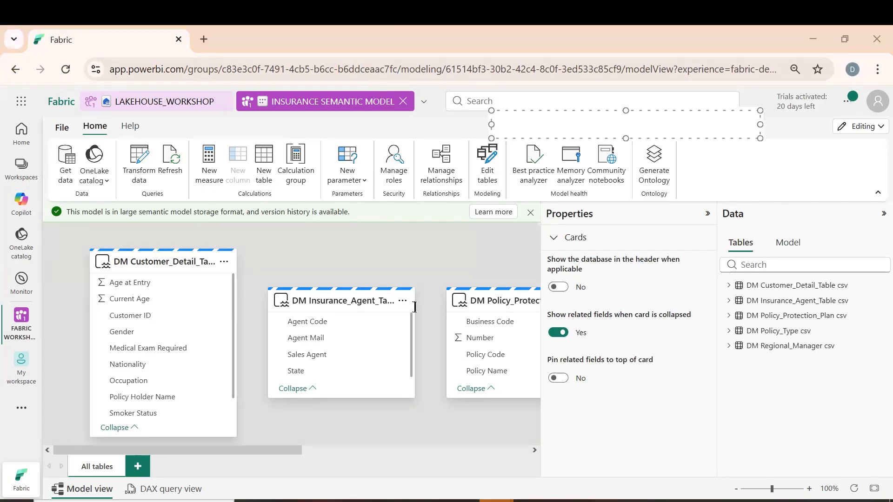
text(STORED FILE  )
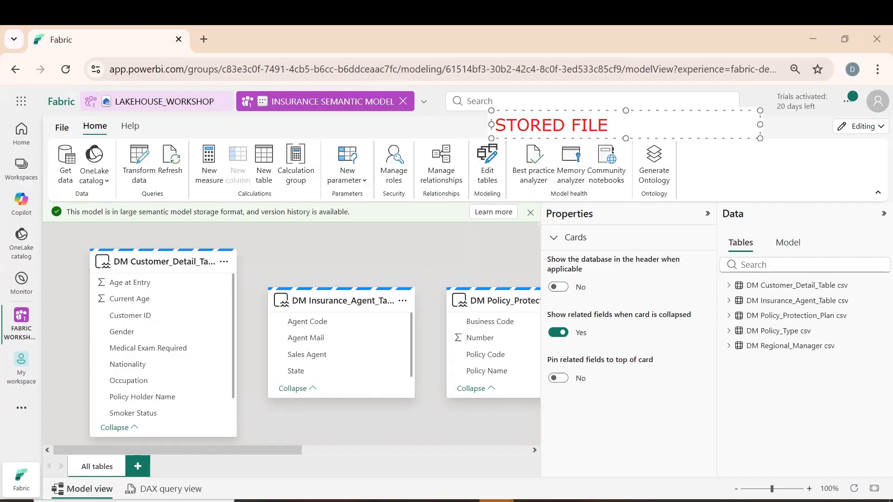
text(1.0 FIRST COPY)
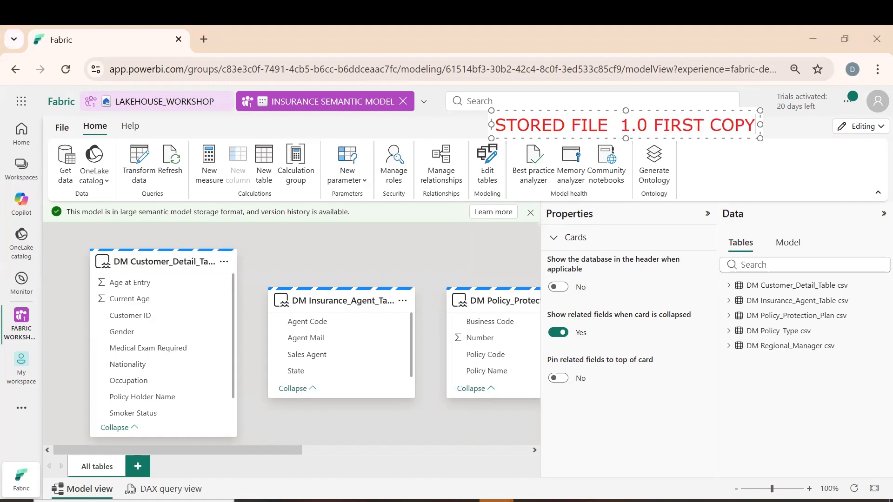
Add the line "2.0 SECOND COPY" to the on-screen annotation and erase the annotation
key(Return)
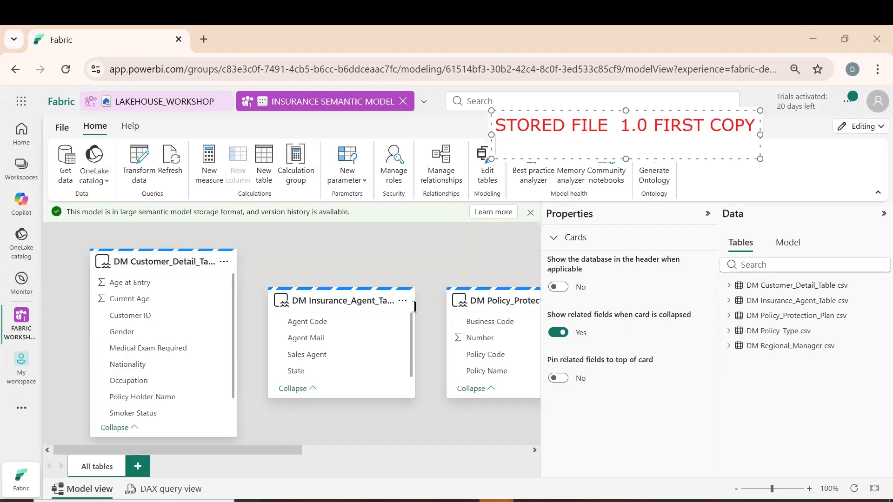
text(2.0 SECOND COPY)
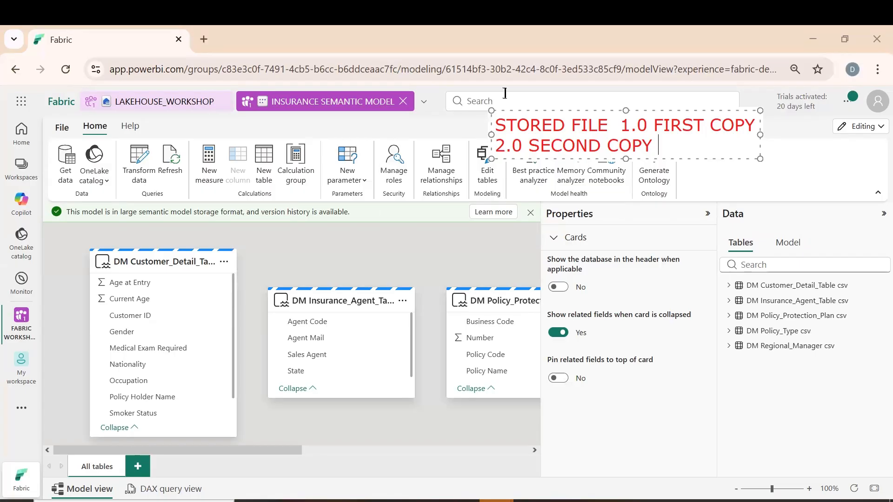
click(610, 124)
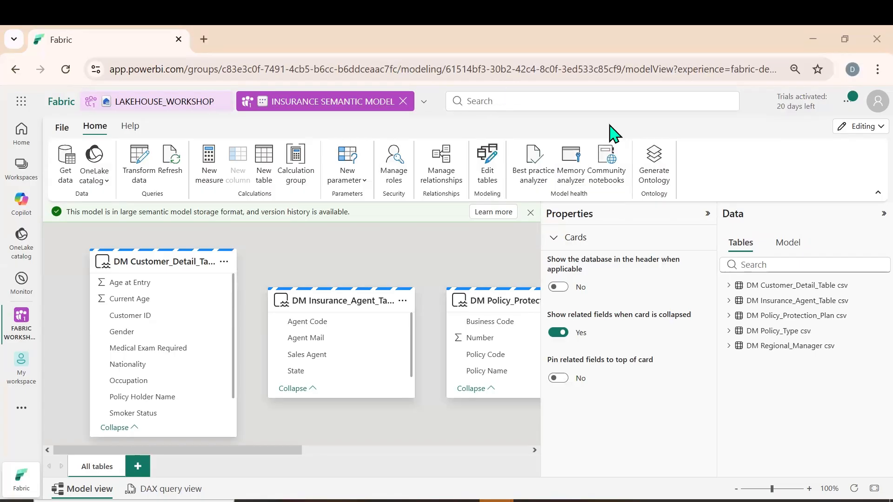
Add the missing DM Zonal_Manager csv and FCT Insurance_Policy_Table csv tables to the semantic model
click(707, 215)
drag(412, 452, 510, 450)
drag(537, 399, 546, 395)
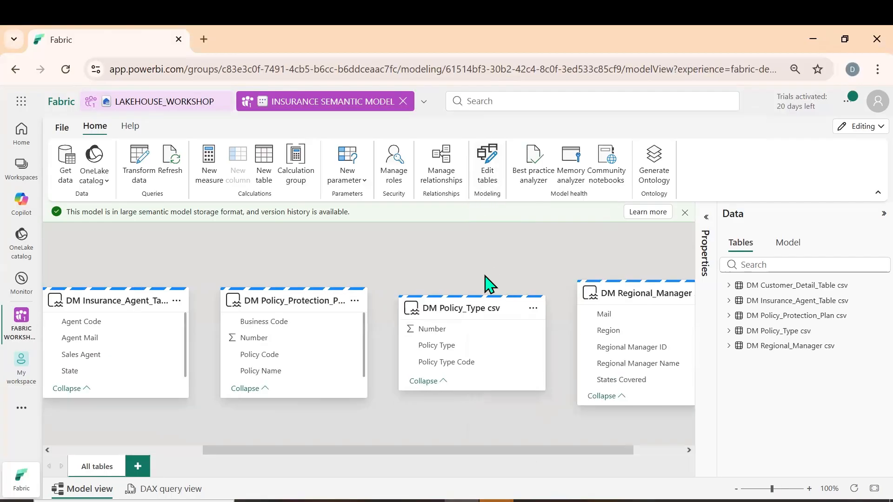
click(487, 181)
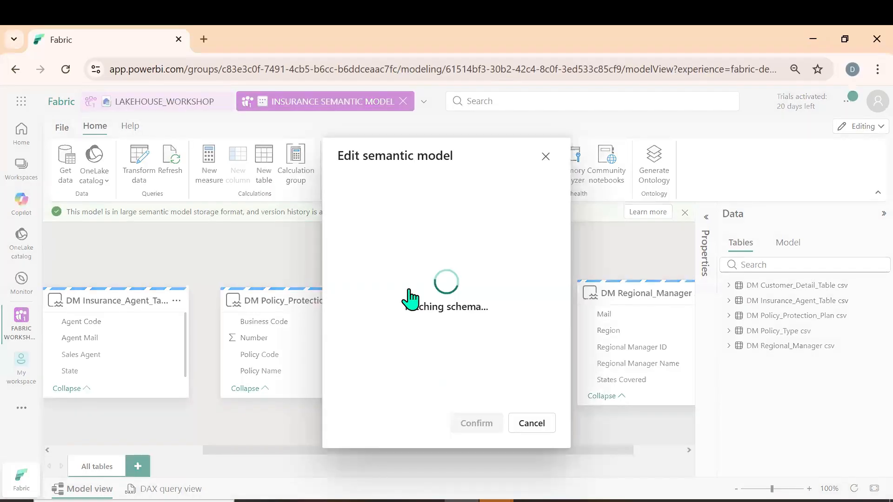
scroll(439, 341, down, 3)
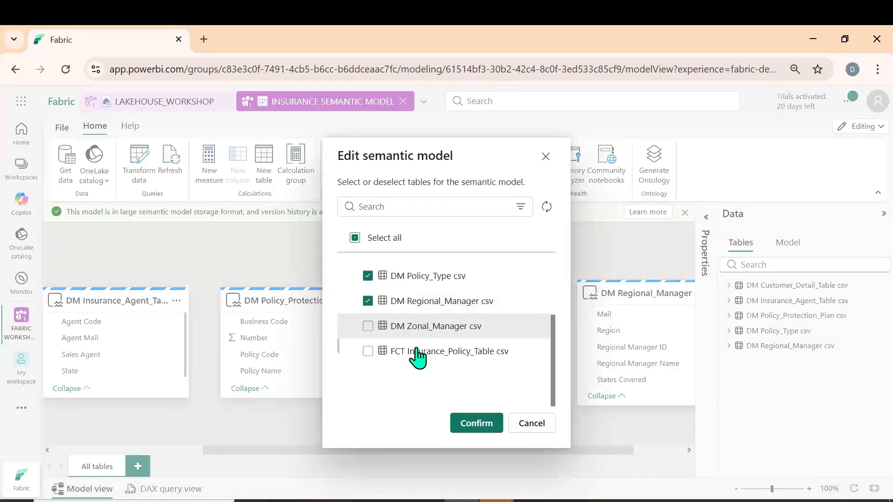
click(366, 326)
click(366, 352)
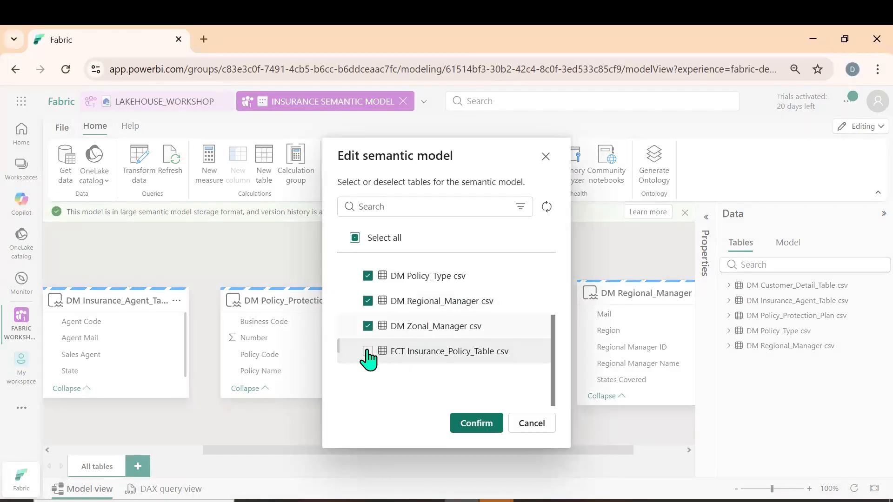
click(476, 423)
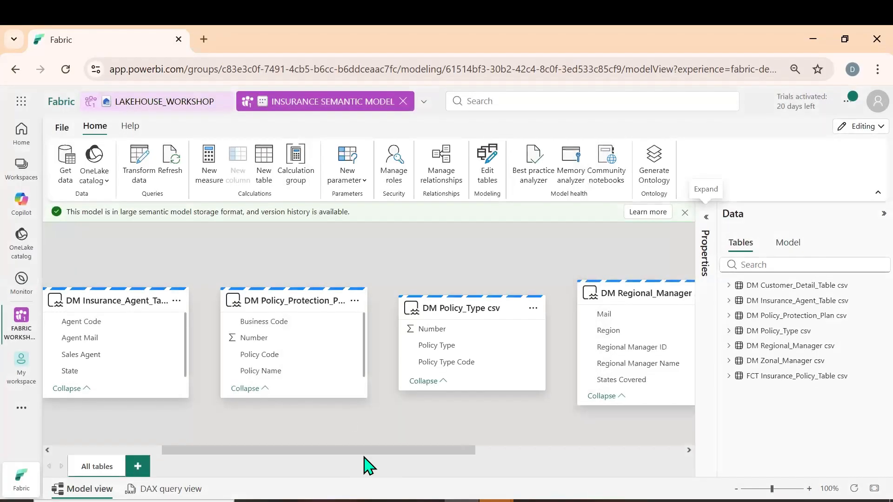
Move the FCT Insurance_Policy_Table card from the far end of the diagram to between DM Policy_Protection_Plan and DM Policy_Type
drag(385, 451, 600, 452)
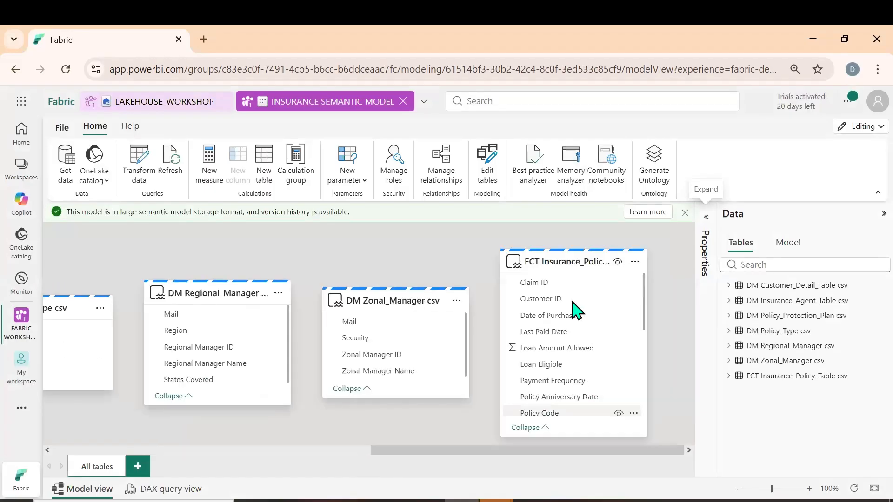
drag(573, 261, 195, 307)
drag(364, 454, 203, 467)
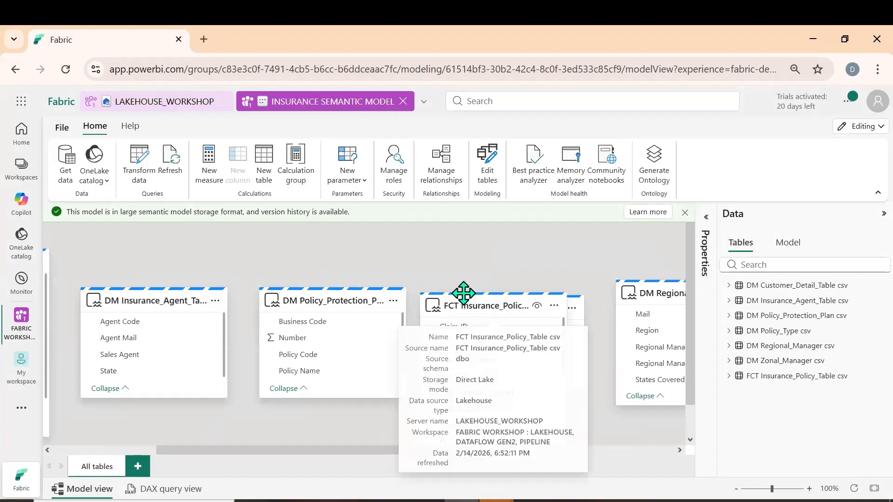
drag(462, 305, 435, 278)
Stack the DM Insurance_Agent_Table card above DM Policy_Protection_Plan on the left side of the FCT Insurance_Policy_Table card
drag(339, 295, 312, 379)
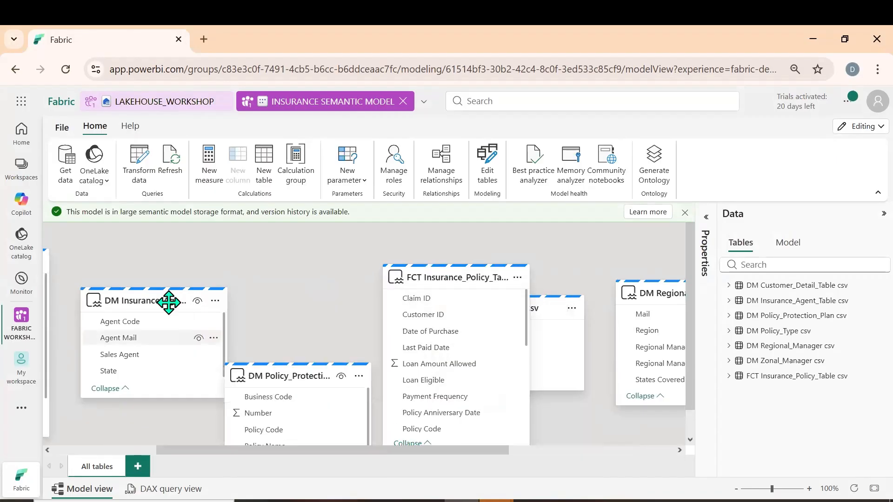
drag(163, 299, 248, 260)
drag(287, 374, 235, 383)
drag(464, 281, 424, 285)
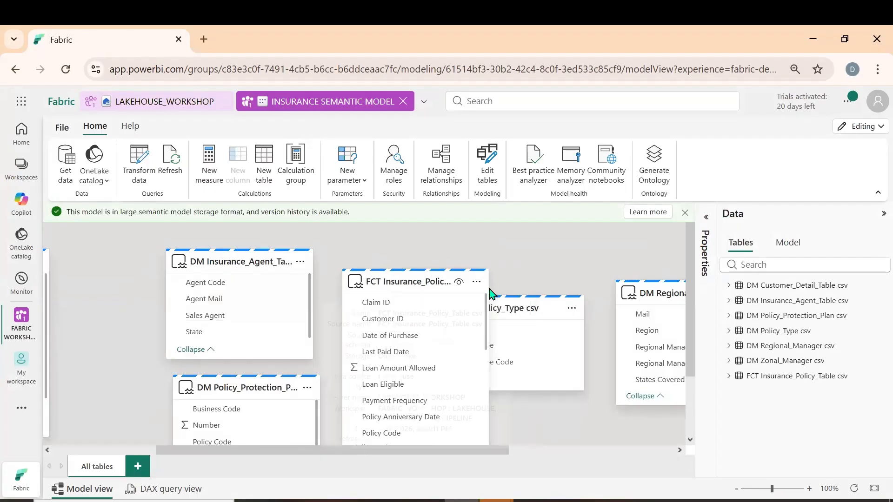
Stack the DM Policy_Type card above DM Regional_Manager on the right side of the fact table
drag(519, 305, 633, 247)
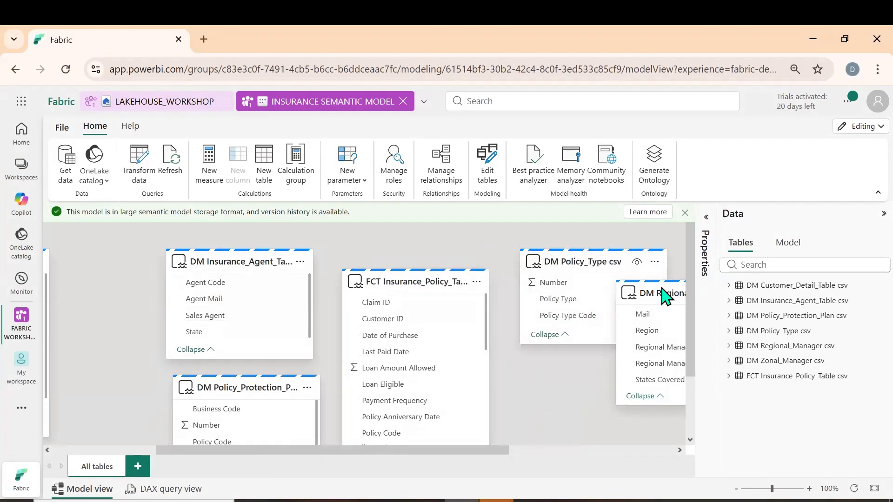
drag(657, 324, 559, 416)
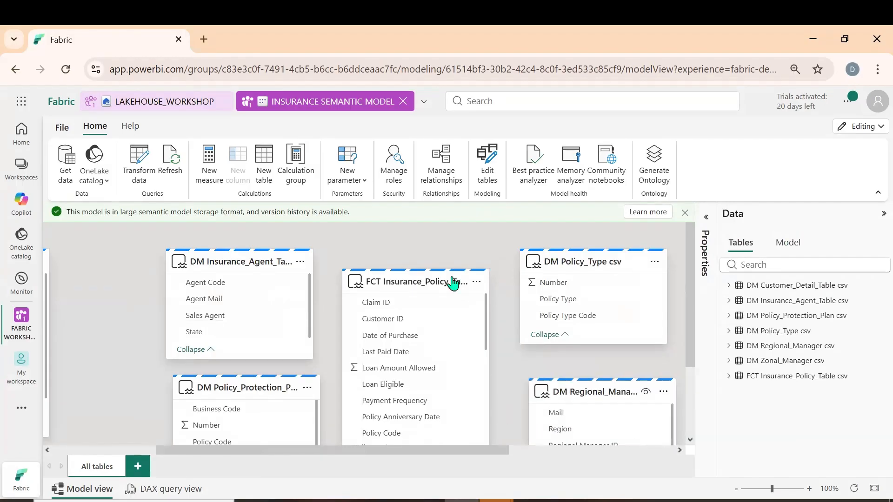
mouse_move(403, 278)
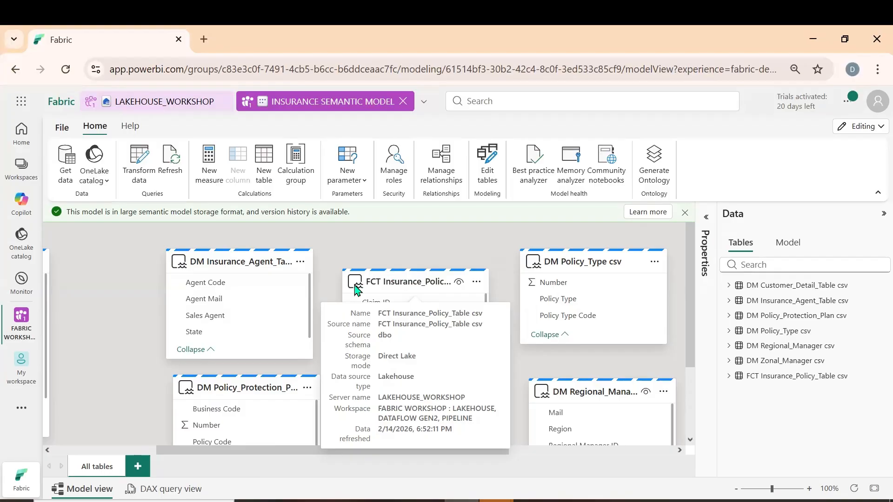
Start a new relationship from FCT Insurance_Policy_Table csv to DM Customer_Detail_Table csv on Customer ID
scroll(406, 248, down, 3)
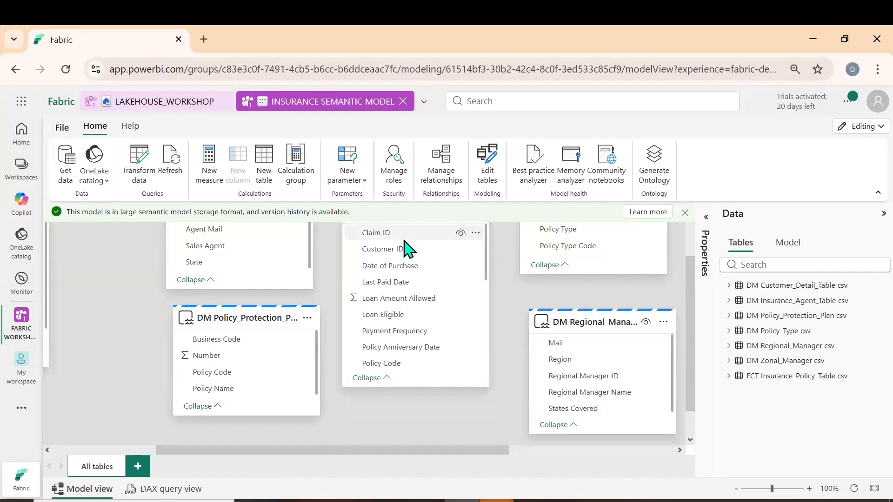
scroll(406, 249, up, 3)
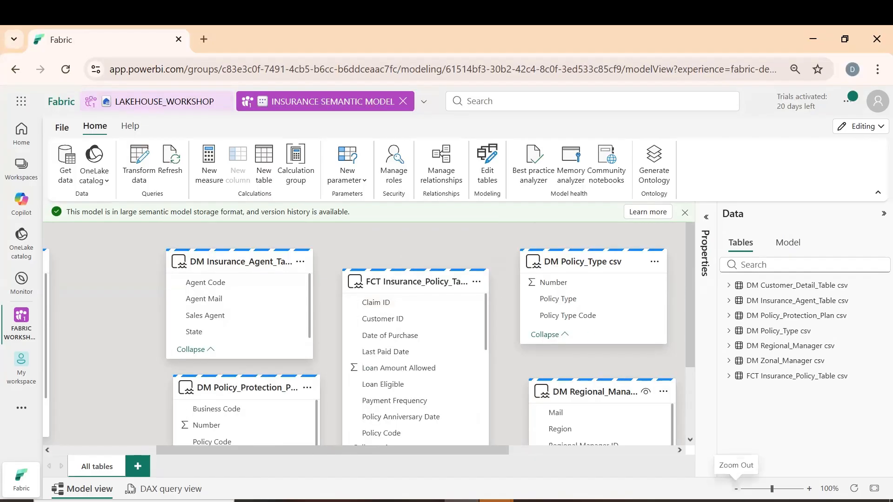
click(735, 489)
drag(383, 451, 364, 453)
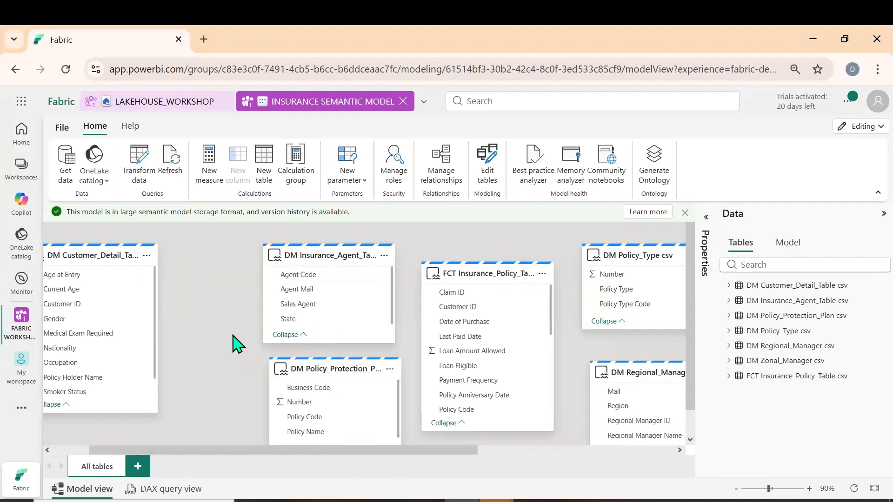
click(449, 183)
click(261, 146)
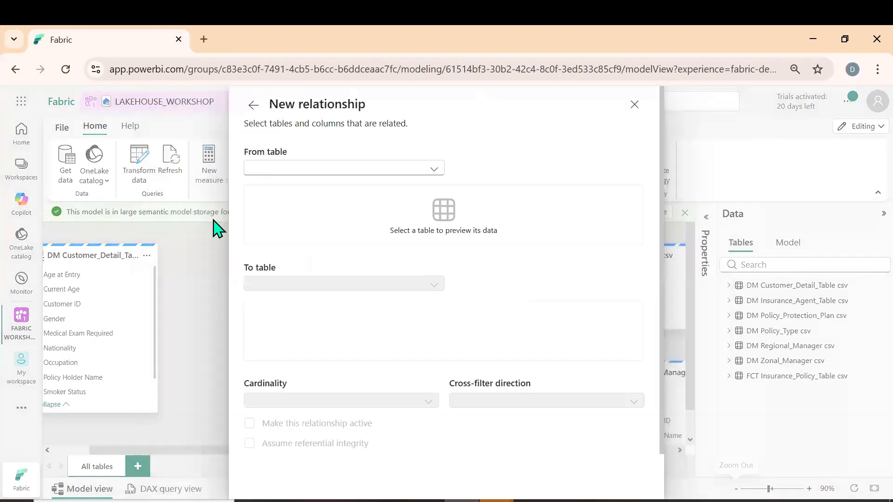
click(431, 170)
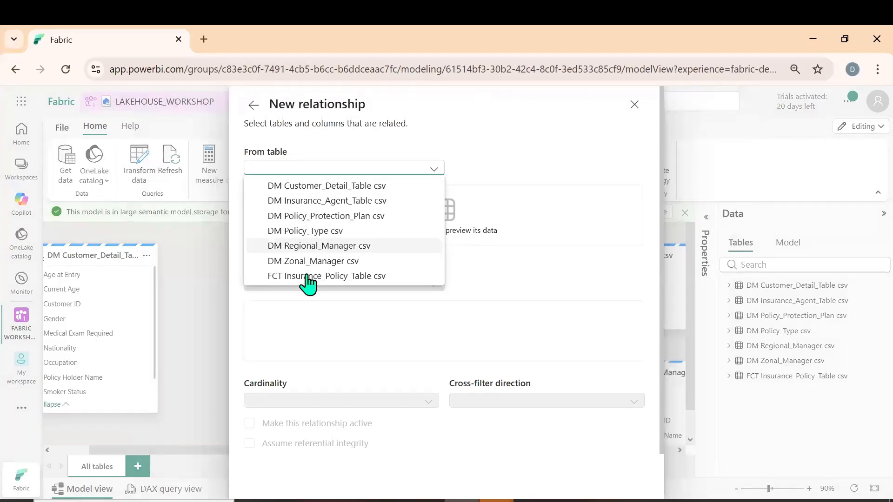
click(309, 278)
click(333, 303)
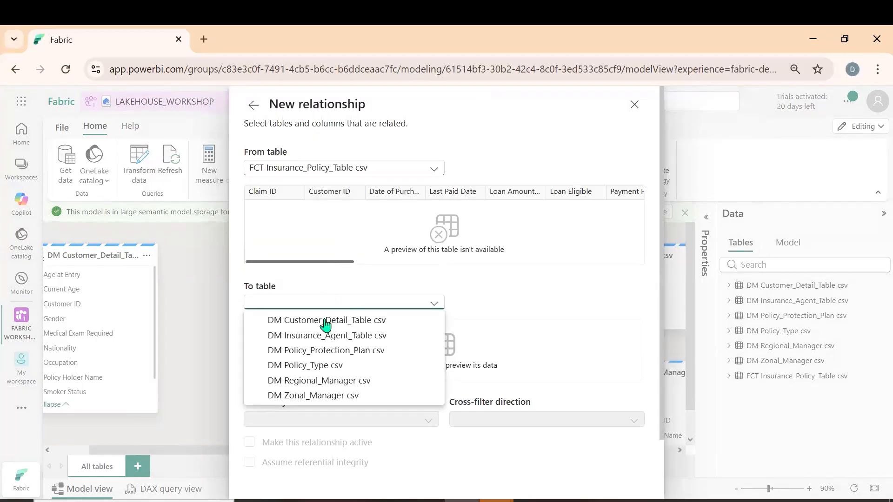
key(Return)
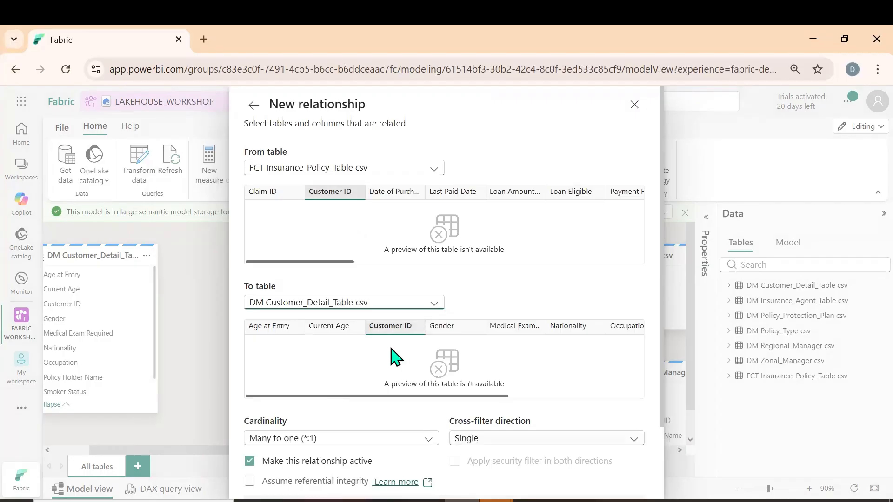
Set the customer relationship's cross-filter direction to Both, save it and leave the relationship manager
scroll(568, 384, down, 2)
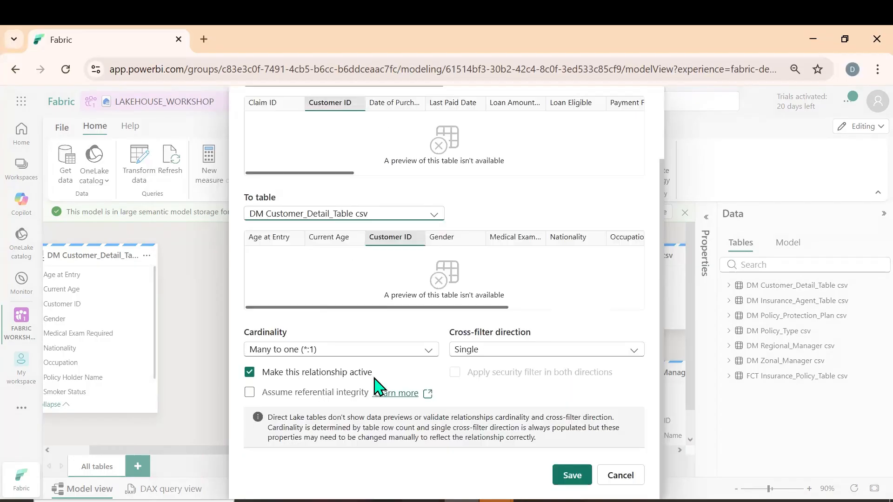
click(573, 356)
click(490, 382)
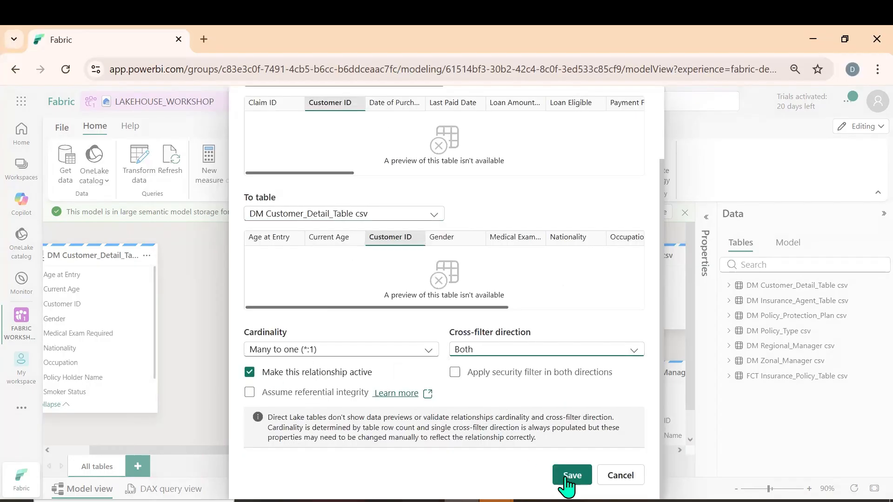
click(554, 476)
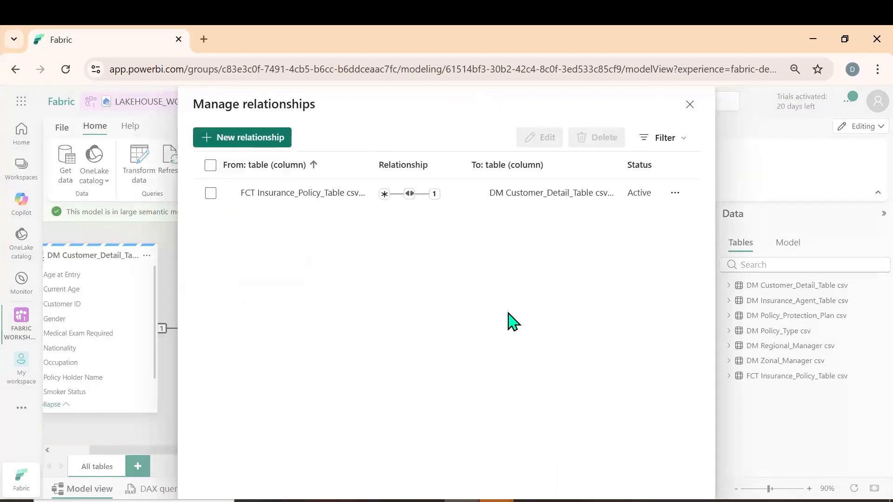
click(690, 104)
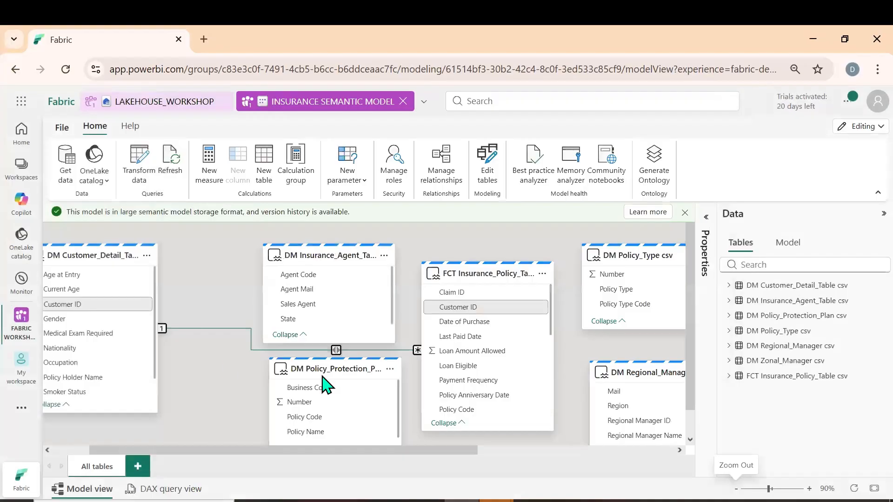
Relate the fact table's Sales Agent Code to Agent Code in DM Insurance_Agent_Table csv, with cross-filter direction Both
scroll(479, 342, down, 5)
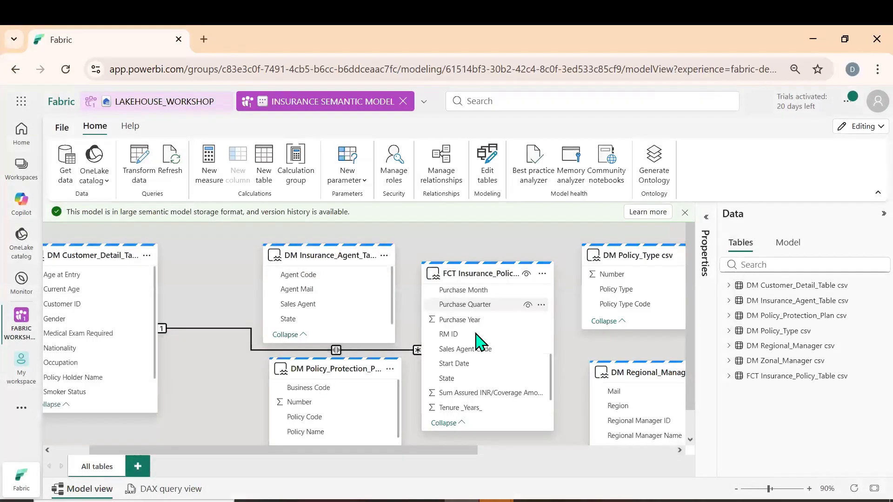
drag(447, 316, 312, 274)
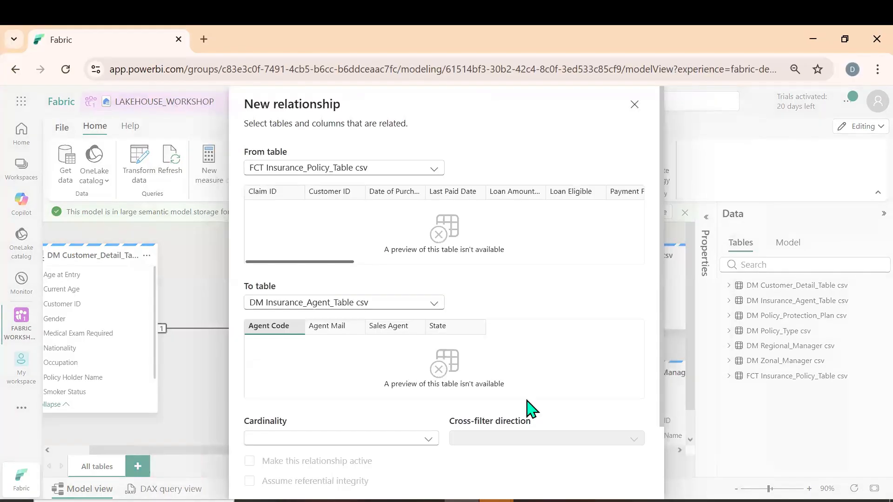
scroll(528, 408, down, 2)
click(535, 351)
click(482, 382)
click(571, 475)
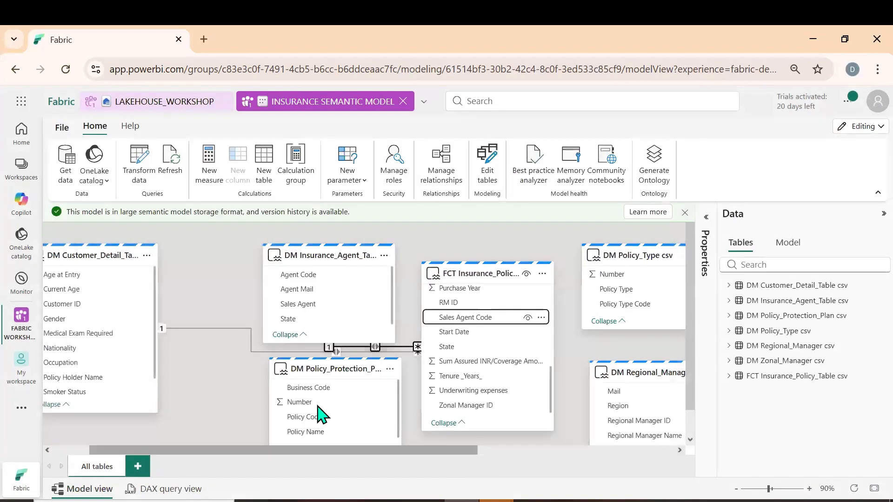
Relate the fact table's Policy Code to Policy Code in DM Policy_Protection_Plan csv, with cross-filter direction Both
scroll(494, 383, up, 3)
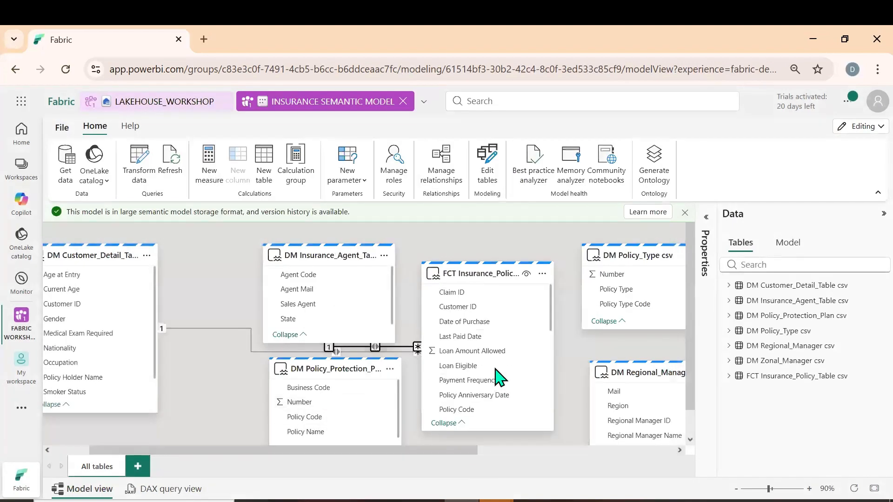
drag(445, 409, 329, 419)
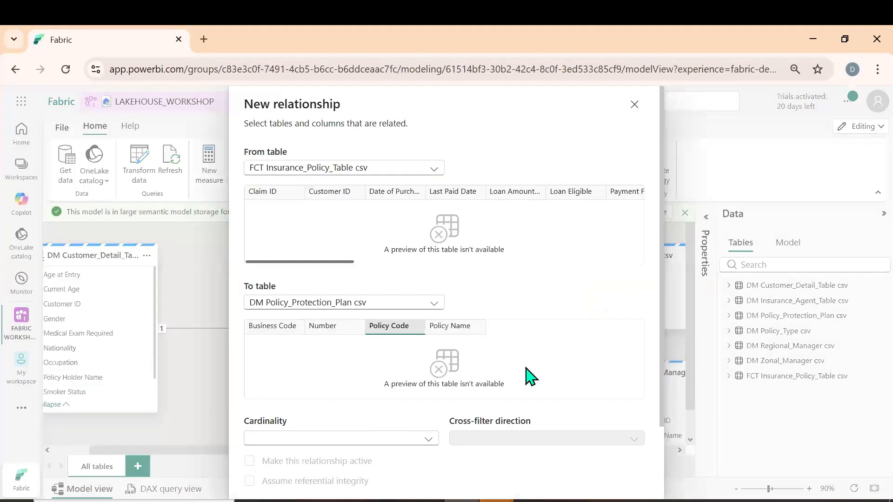
scroll(497, 370, down, 2)
click(495, 355)
click(484, 389)
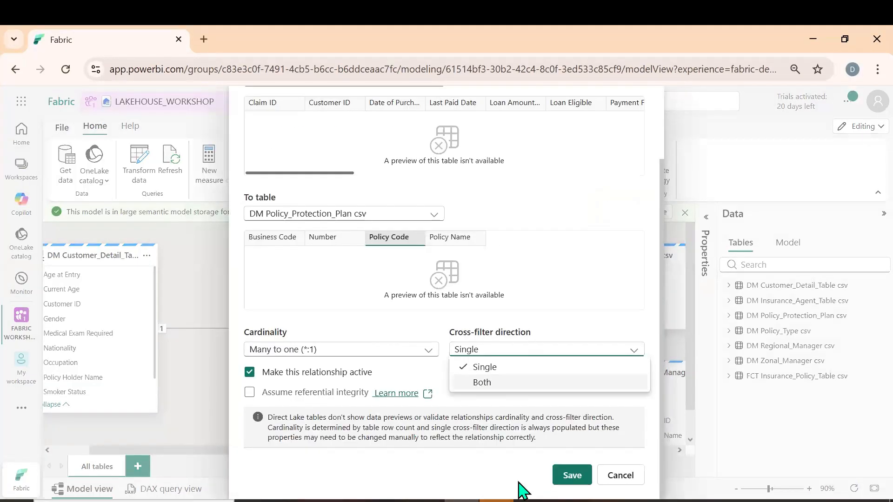
key(Return)
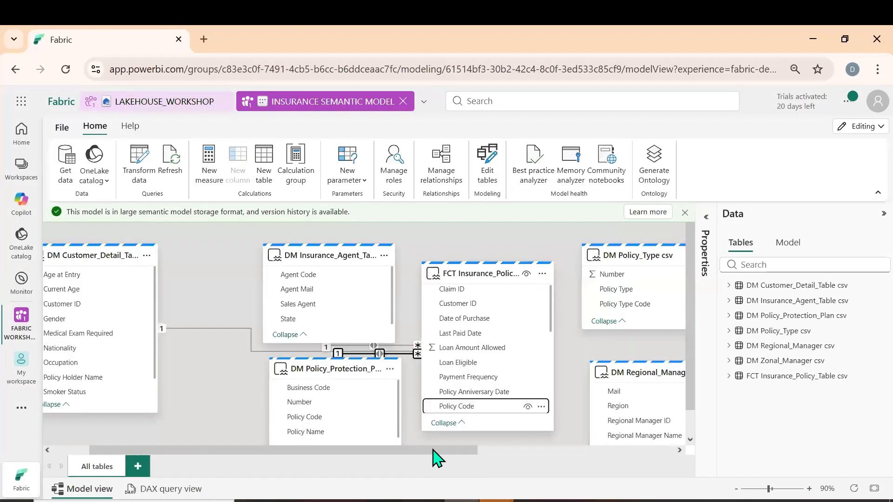
Relate the fact table's Policy Type Code to Policy Type Code in DM Policy_Type csv, with cross-filter direction Both
drag(433, 450, 542, 451)
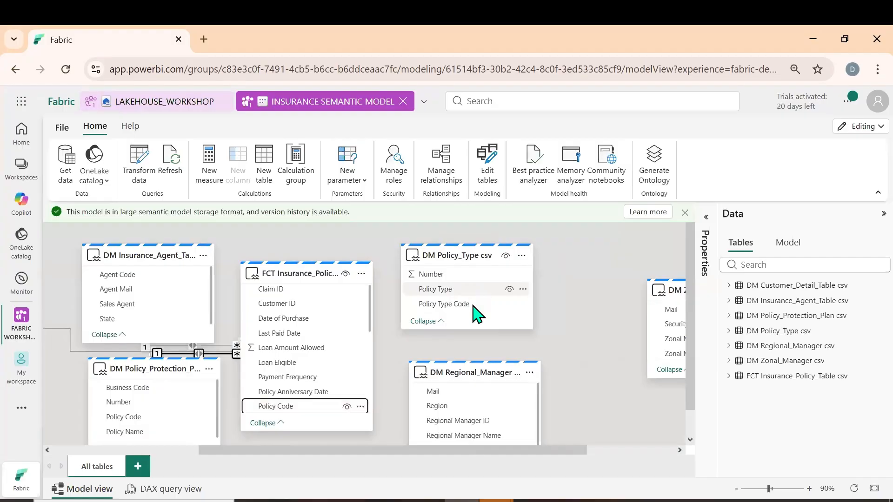
scroll(326, 369, down, 3)
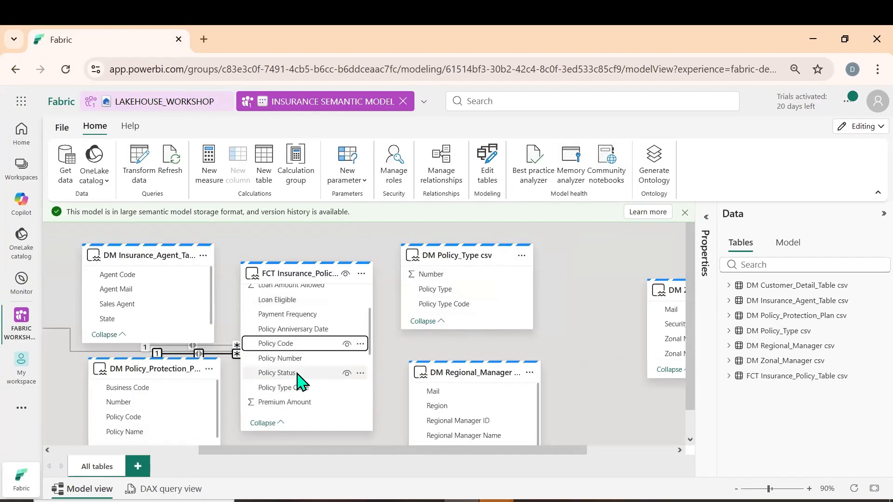
drag(299, 389, 460, 305)
scroll(558, 409, down, 2)
click(509, 353)
click(481, 382)
click(570, 475)
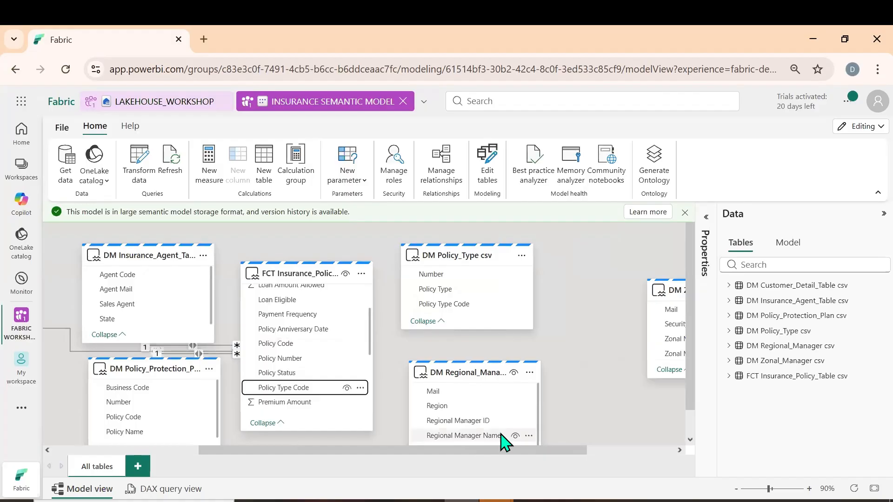
Relate the fact table's RM ID to Regional Manager ID in DM Regional_Manager csv, with cross-filter direction Both
scroll(577, 337, down, 1)
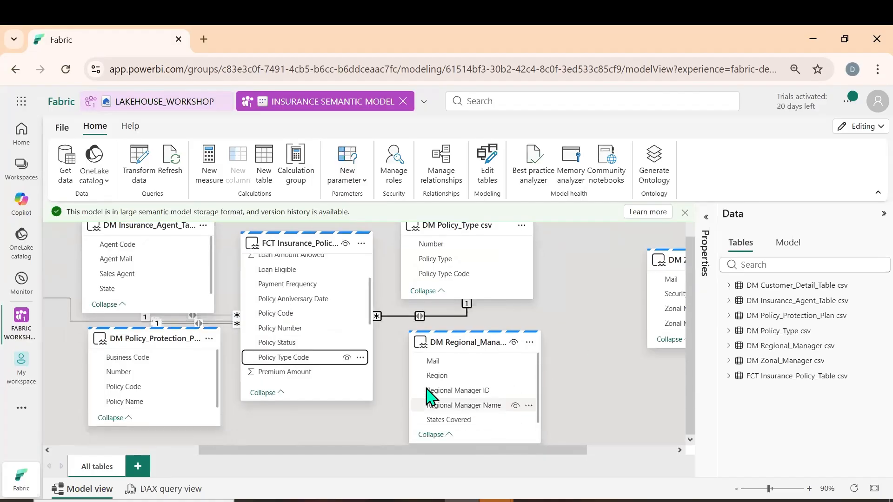
scroll(336, 346, down, 3)
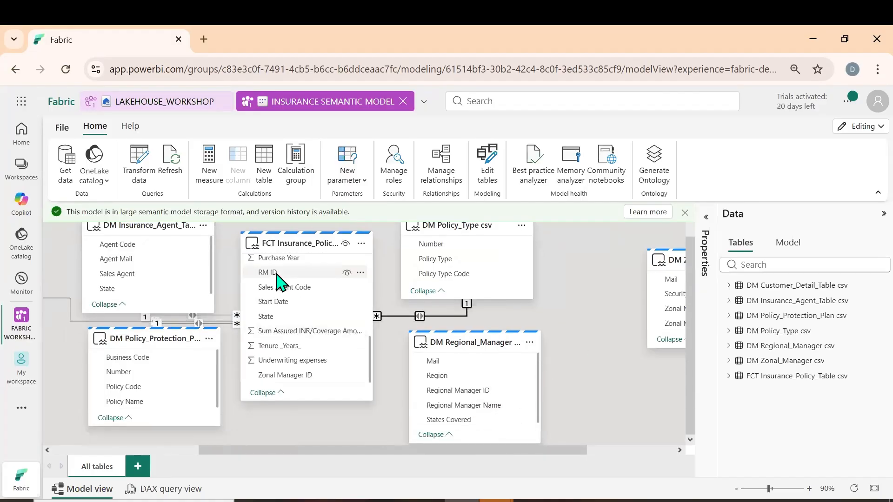
drag(277, 274, 454, 397)
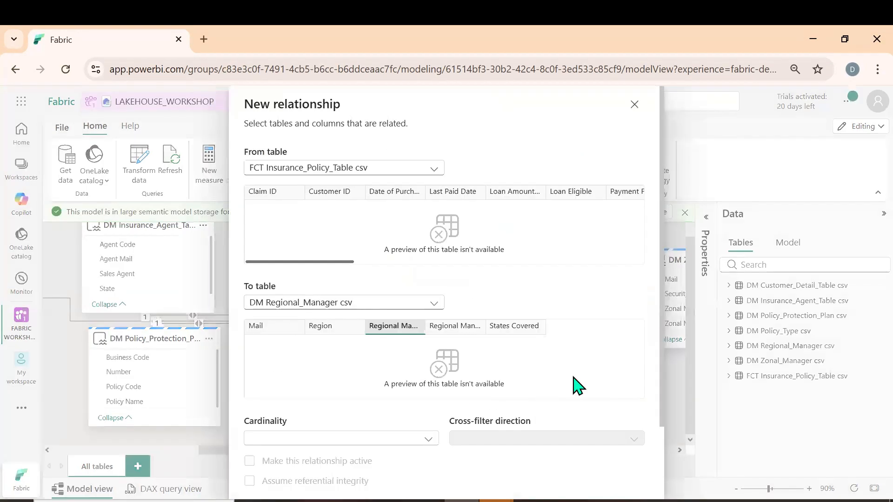
scroll(562, 382, down, 2)
click(489, 356)
click(479, 383)
click(572, 475)
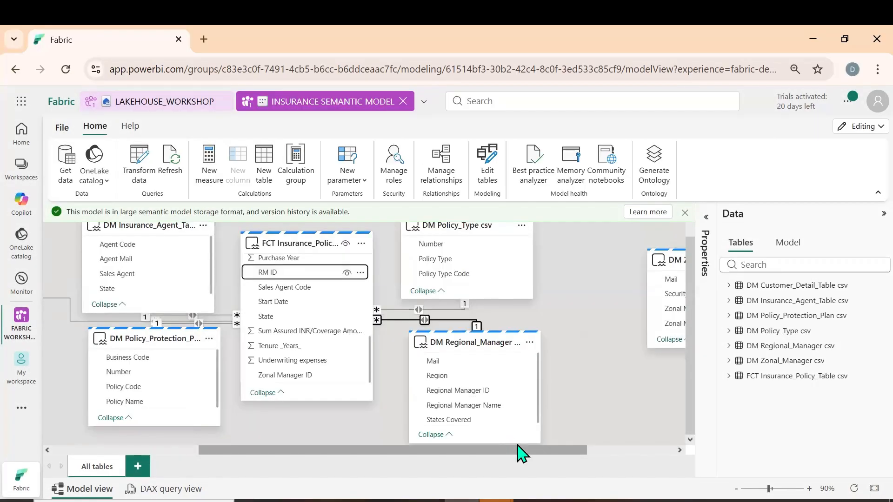
Relate the fact table's Zonal Manager ID to Zonal Manager ID in DM Zonal_Manager csv, with cross-filter direction Both
drag(518, 452, 575, 455)
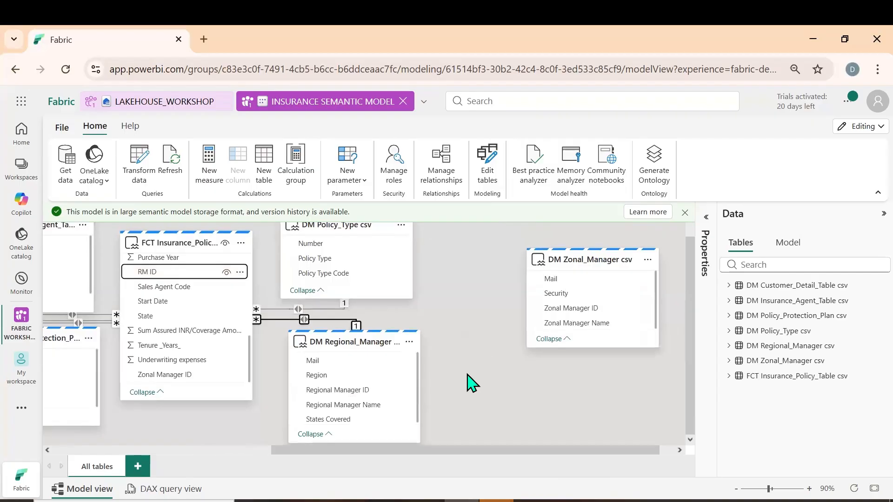
mouse_move(300, 368)
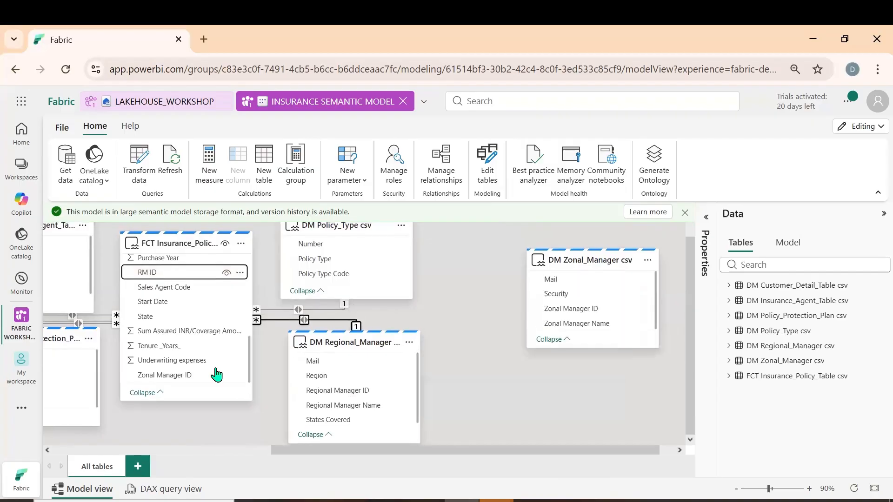
drag(174, 379, 563, 320)
scroll(514, 353, down, 2)
click(494, 350)
click(481, 383)
click(570, 476)
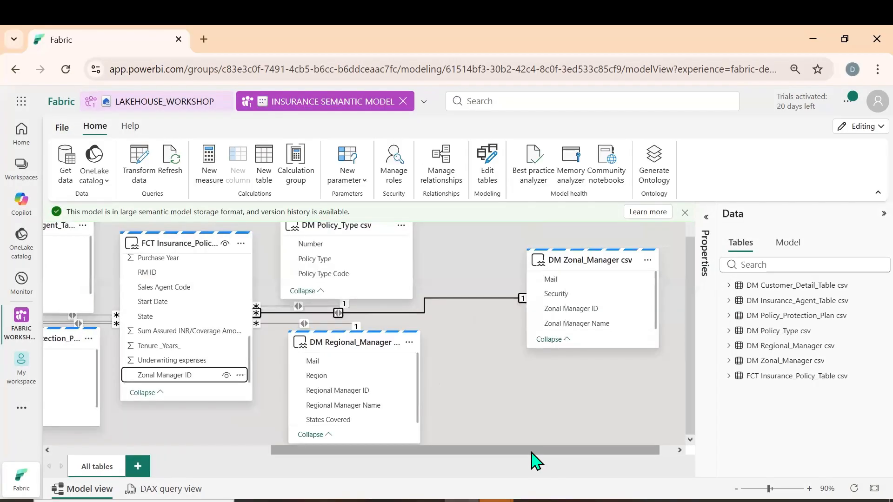
drag(351, 450, 249, 404)
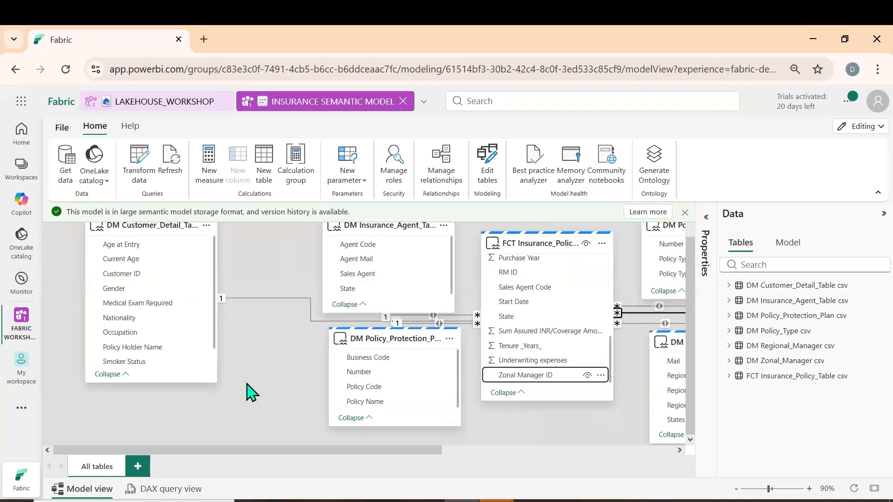
click(866, 132)
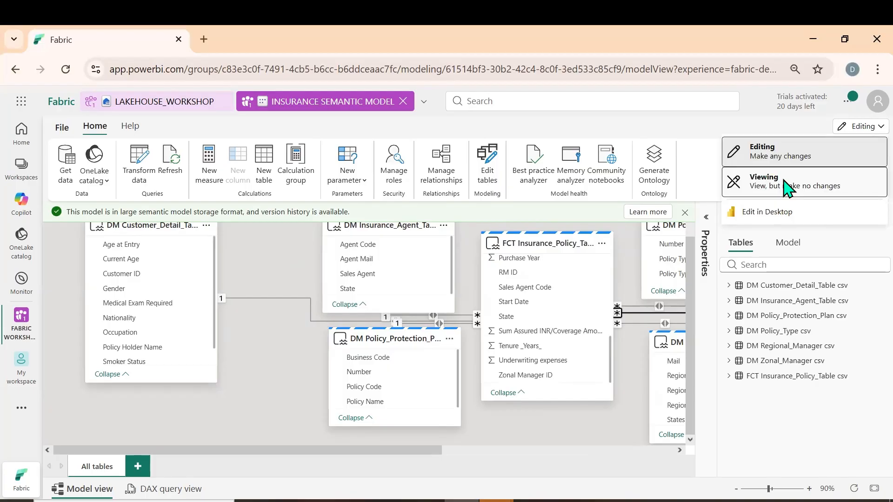
click(562, 128)
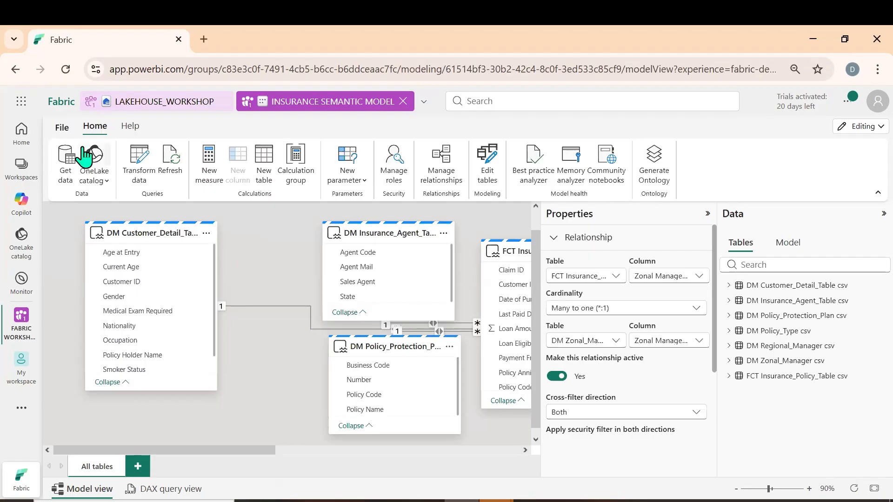
Create a blank report from the semantic model, widen its field list and expand the FCT Insurance_Policy_Table csv fields
click(61, 132)
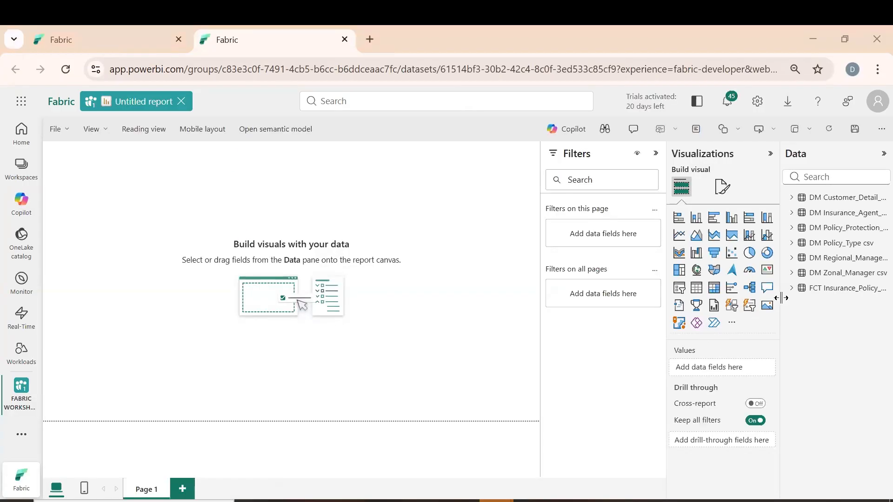
drag(767, 298, 750, 306)
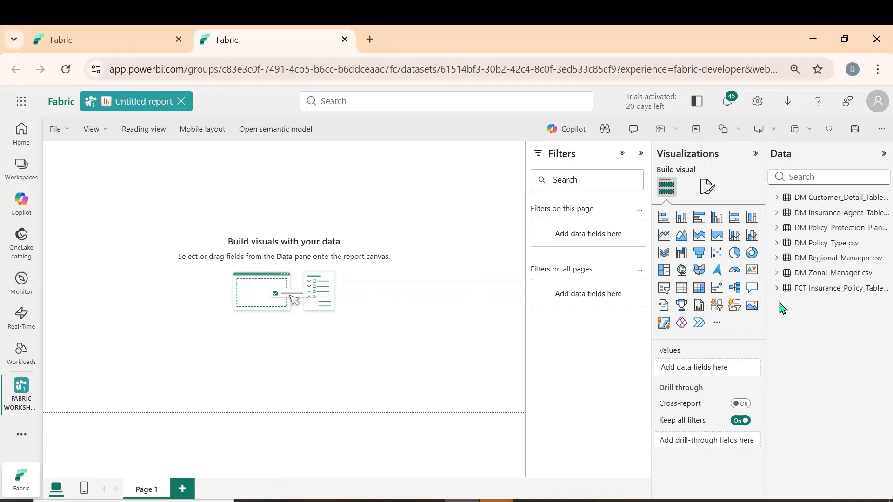
click(778, 288)
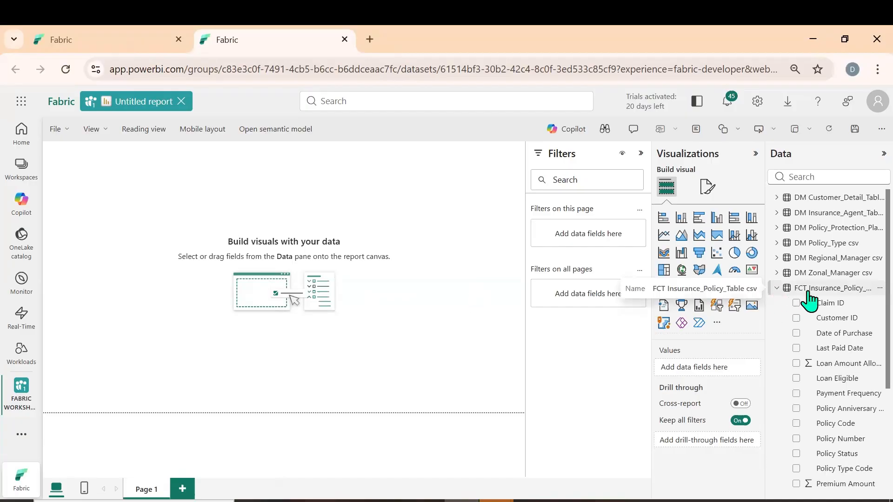
scroll(856, 365, down, 4)
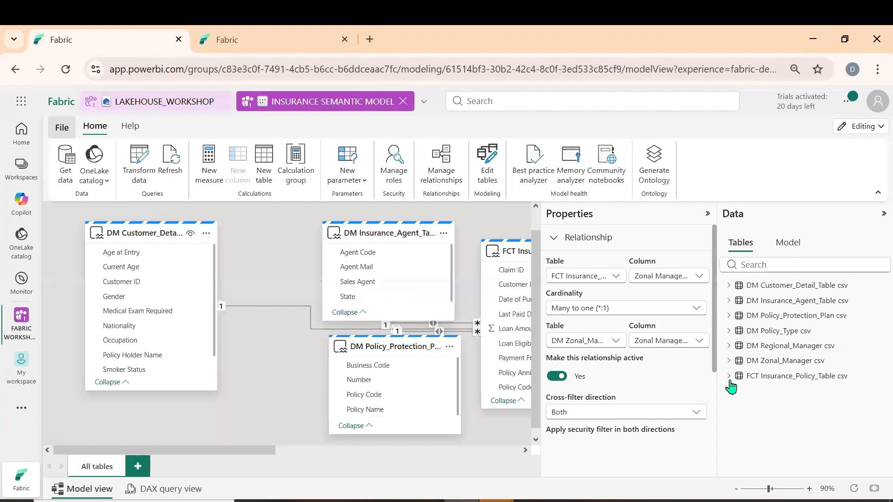
In the semantic model, add the measure PREMIUM AMOUNT INSURANCE = SUM('FCT Insurance_Policy_Table csv'[Premium Amount]) to the fact table
click(729, 377)
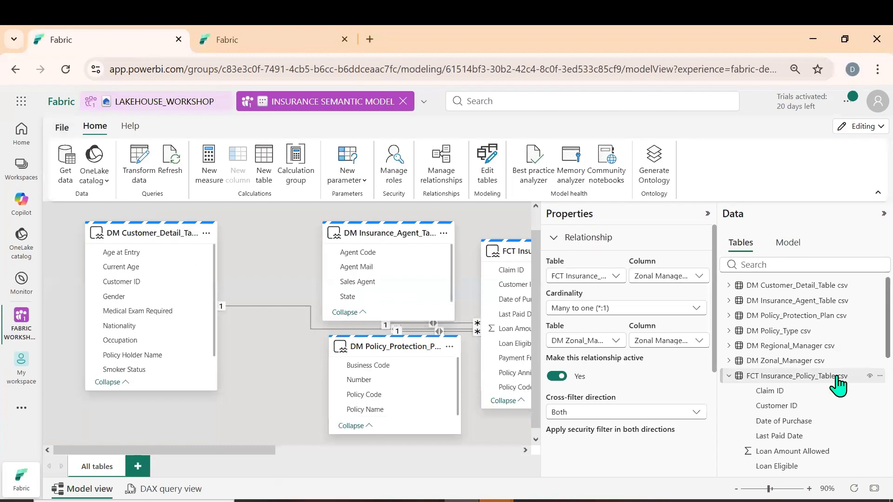
scroll(838, 385, down, 4)
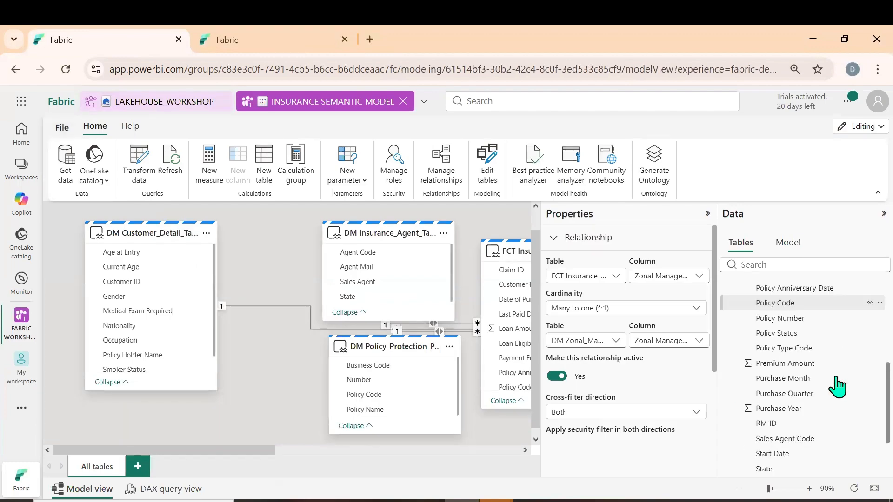
right_click(781, 368)
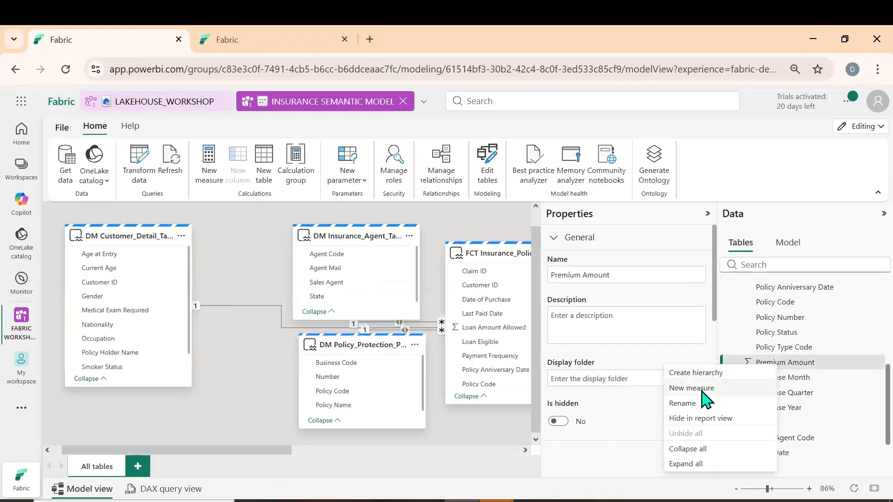
click(521, 421)
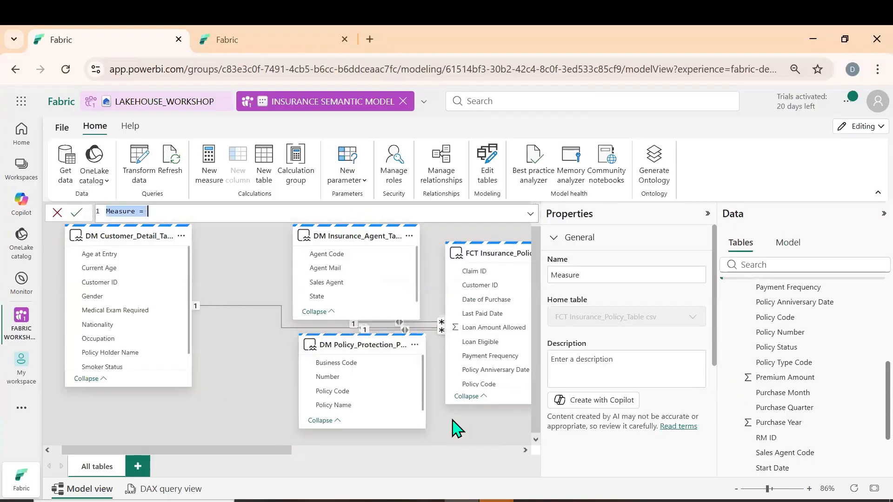
text(P)
key(BackSpace)
key(Caps_Lock)
text(PREMIUM AMOUNT INSURANCE =)
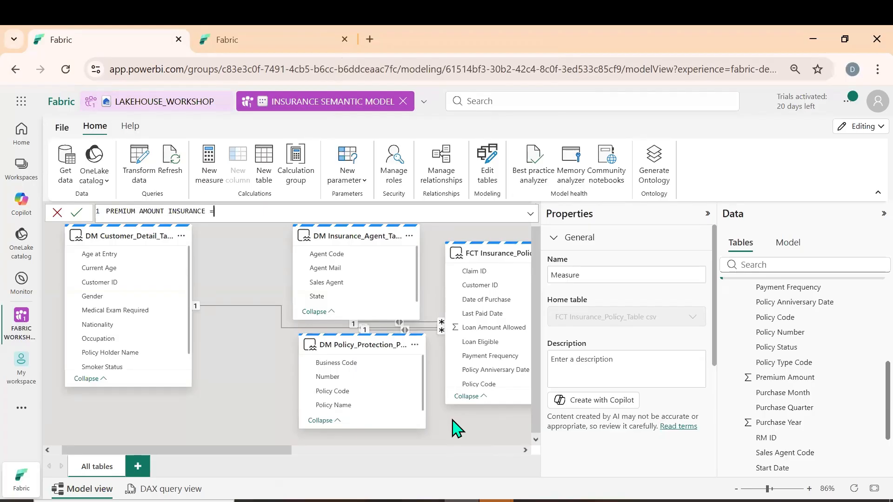
text( SUM()
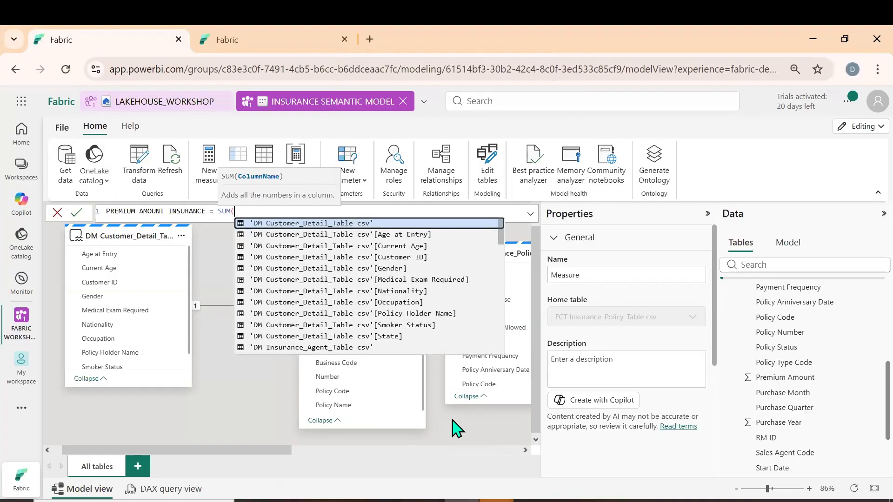
text(P)
text('FCT Insurance_Policy_Table csv'[Premium Amount])
key(Tab)
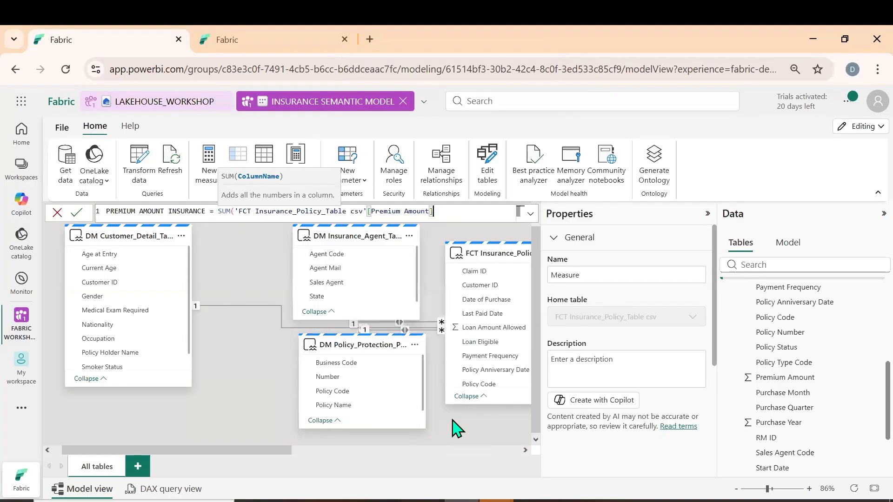
text())
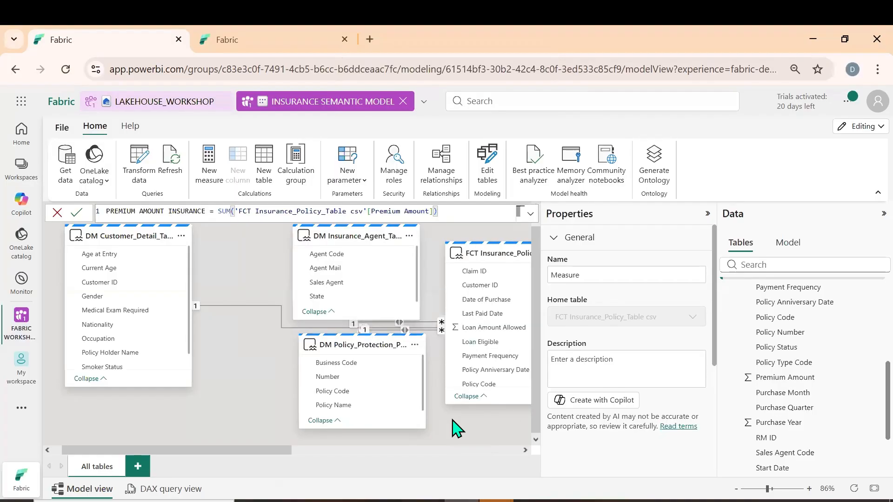
key(Return)
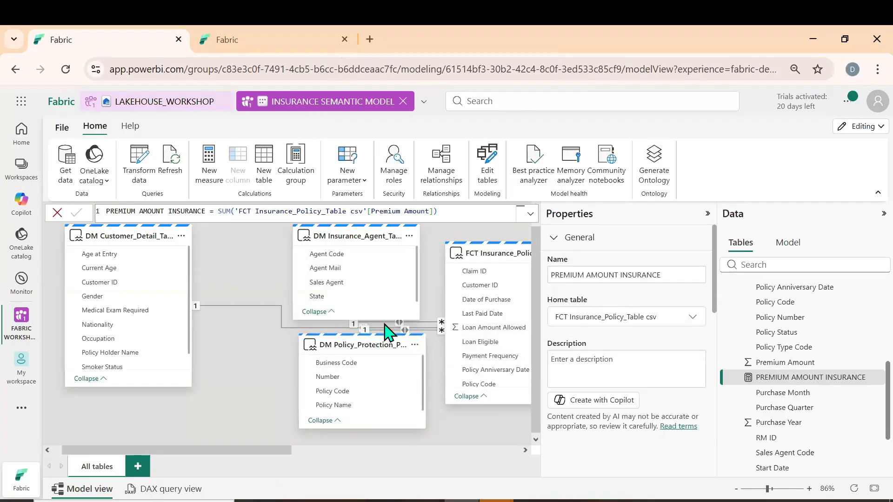
Return to the untitled report, widen its field list and locate the PREMIUM AMOUNT INSURANCE measure among the fact table's fields
click(224, 45)
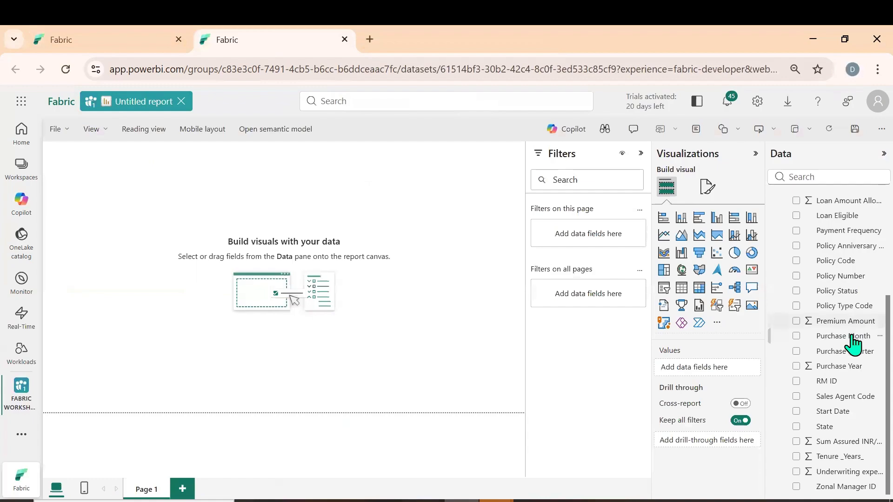
scroll(846, 349, up, 3)
scroll(843, 361, down, 1)
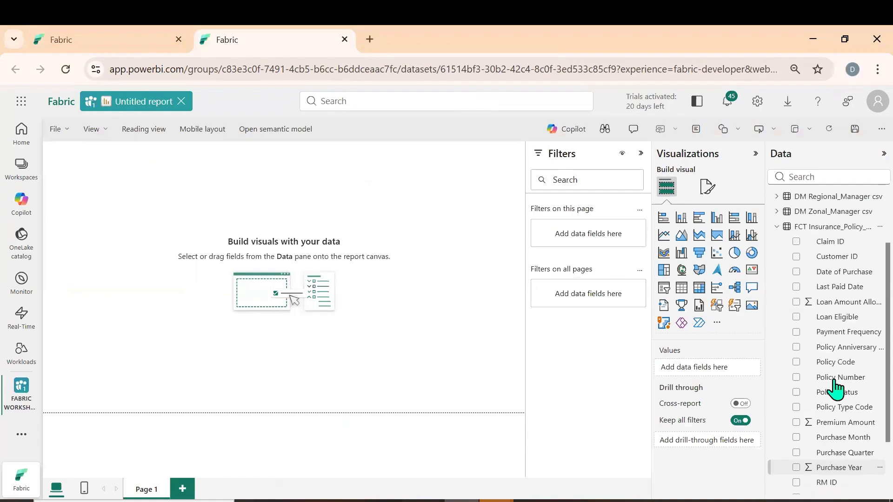
scroll(833, 376, down, 2)
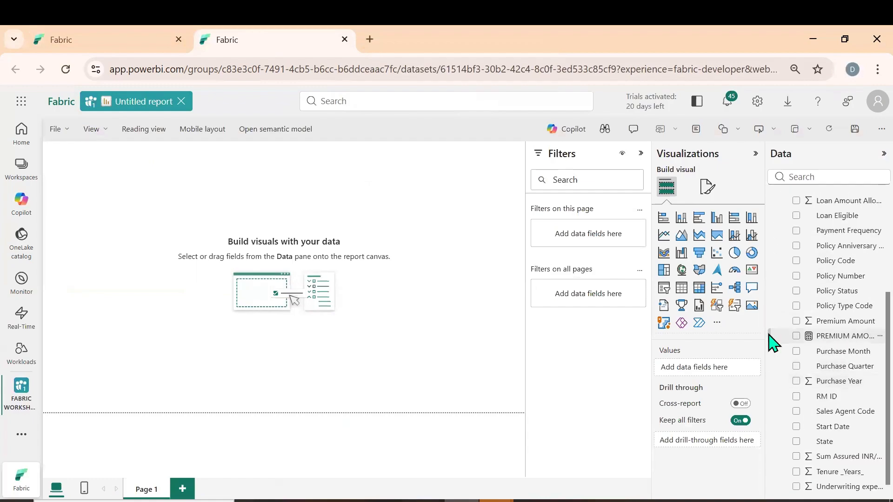
drag(768, 334, 666, 333)
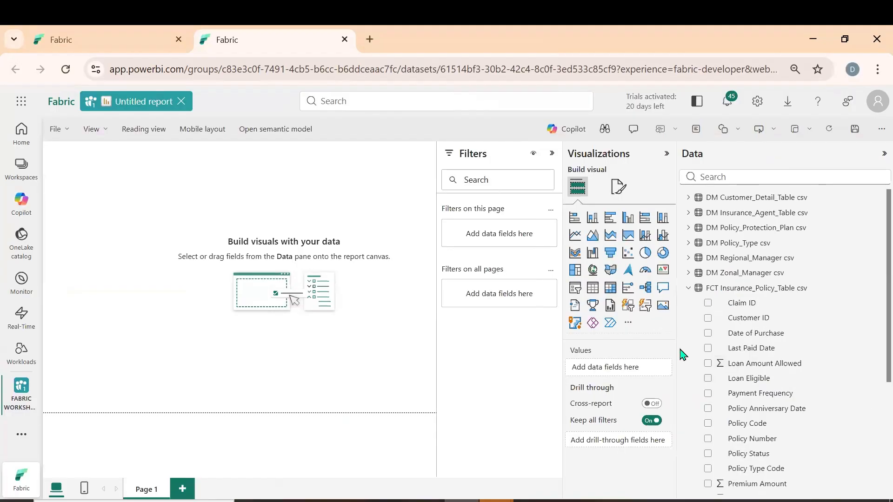
scroll(788, 355, down, 3)
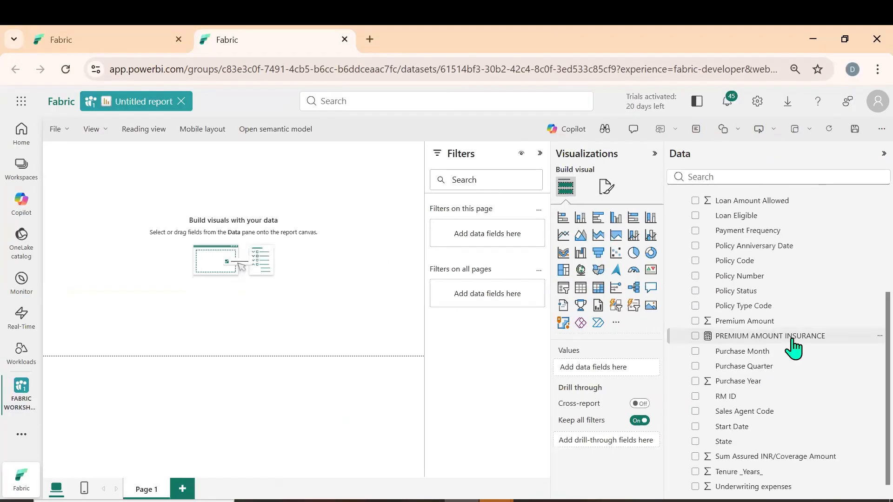
click(740, 335)
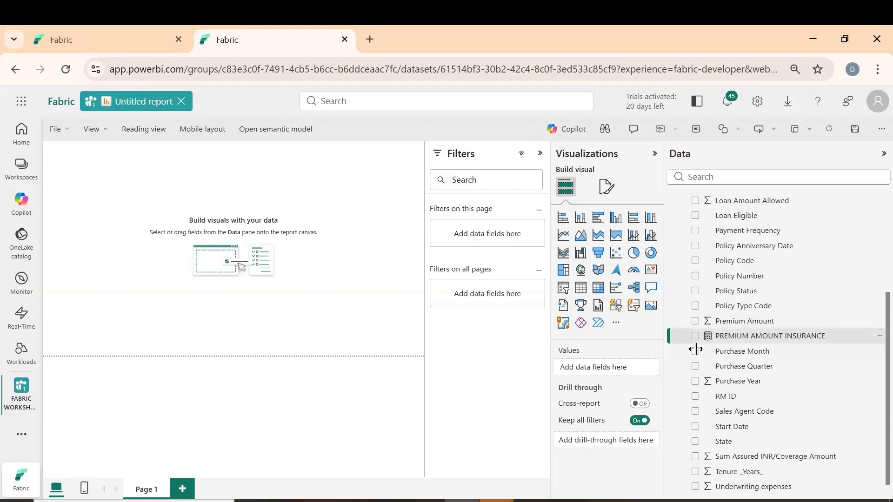
drag(695, 350, 725, 348)
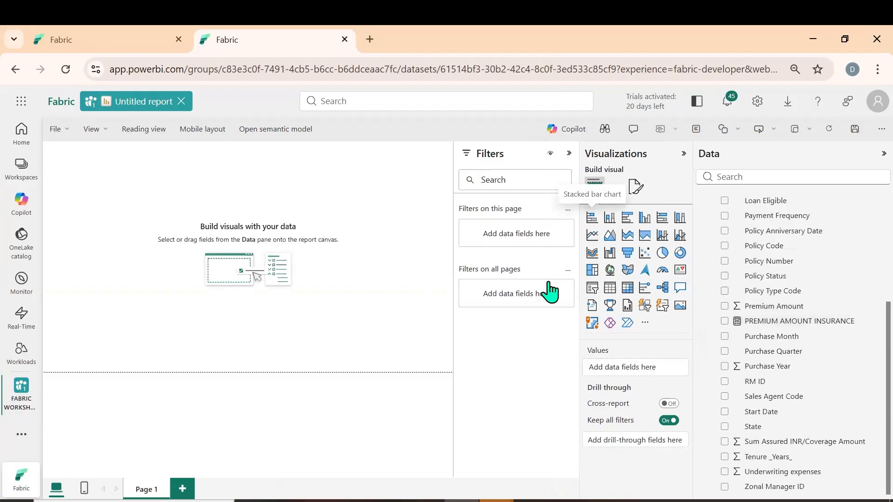
Add an enlarged stacked bar chart with Sales Agent from DM Insurance_Agent_Table csv on the Y-axis and PREMIUM AMOUNT INSURANCE on the X-axis
drag(132, 228, 313, 378)
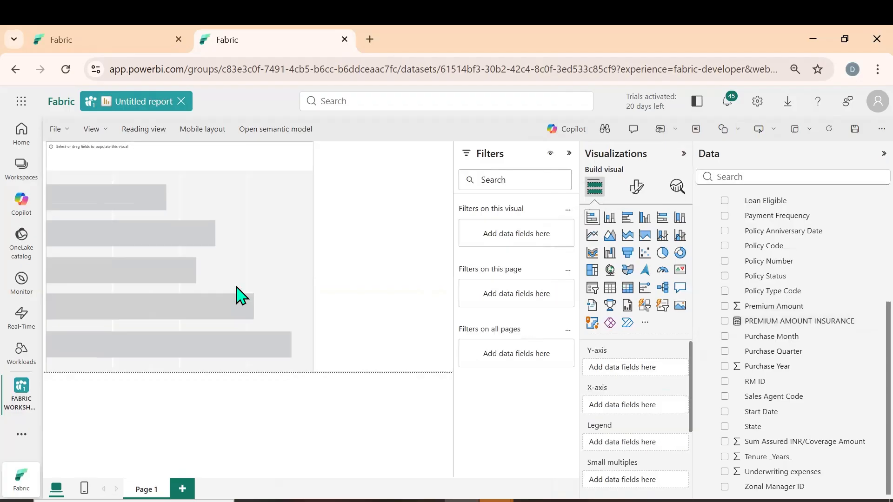
scroll(784, 410, up, 4)
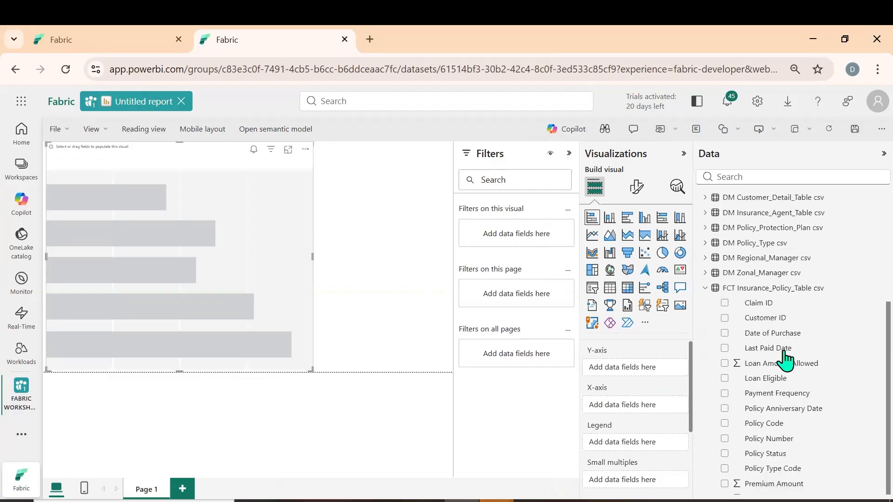
click(705, 213)
click(724, 259)
scroll(791, 372, down, 3)
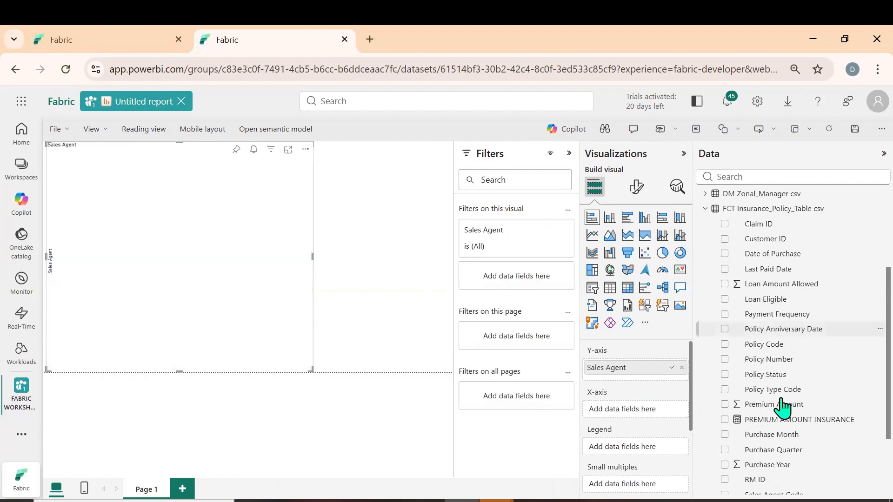
click(724, 420)
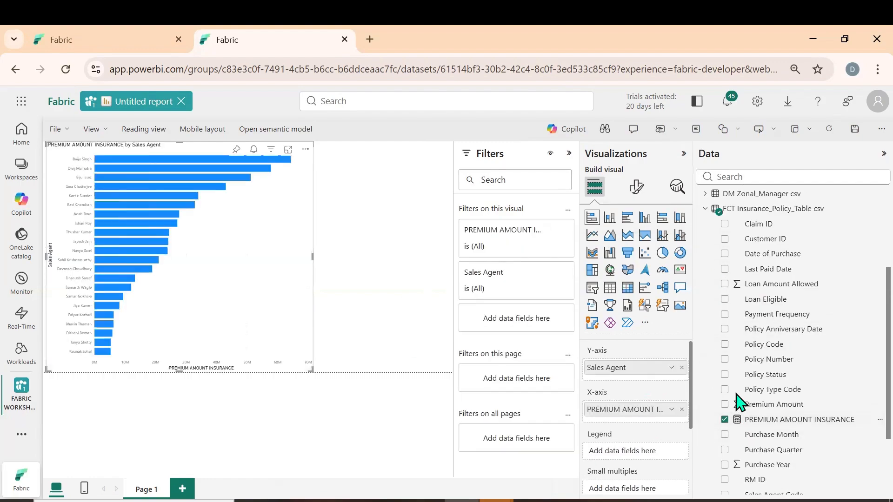
Use Policy Type from DM Policy_Type csv as the bar chart's legend
scroll(782, 339, up, 3)
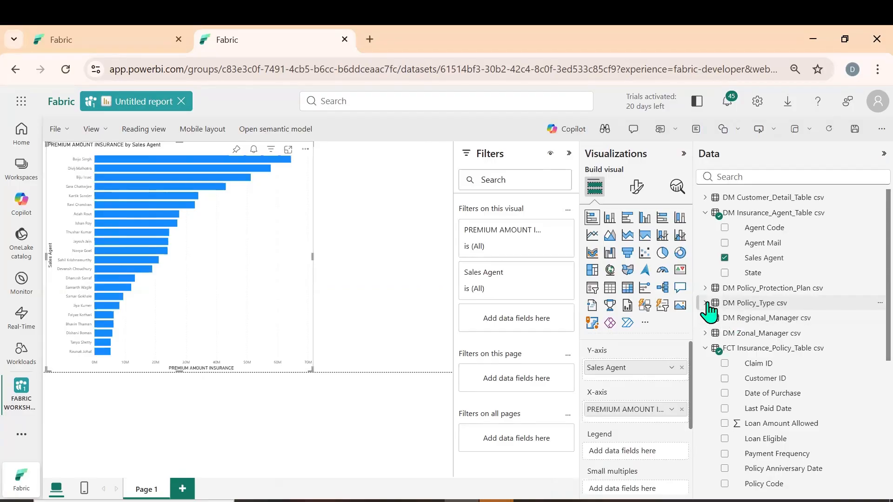
click(706, 303)
drag(765, 333, 657, 466)
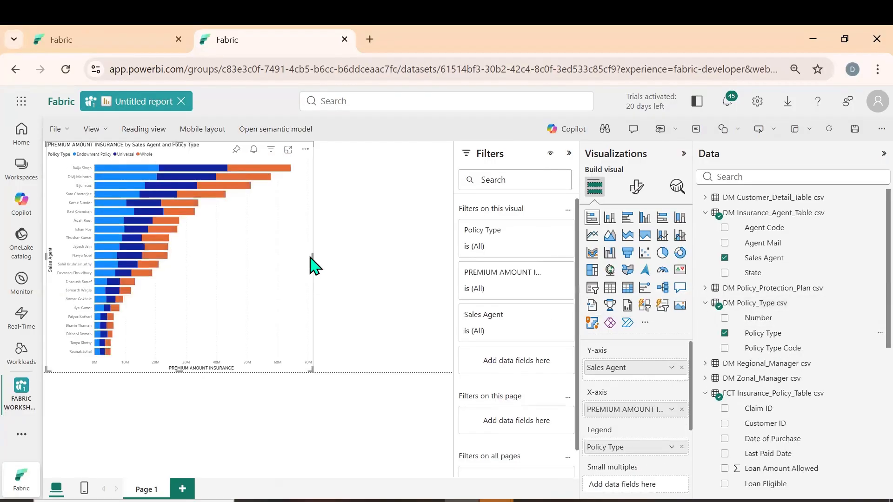
Widen the stacked bar chart to nearly the full page width and reposition it on the canvas
drag(312, 256, 435, 267)
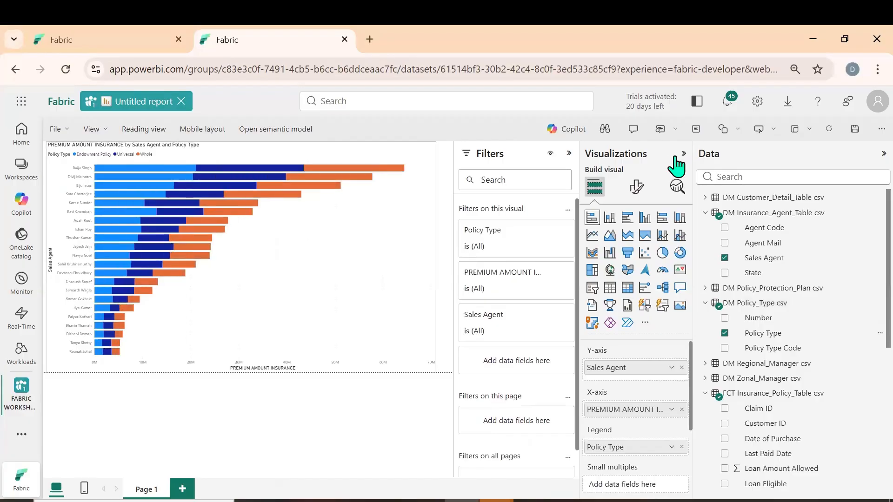
drag(728, 227, 729, 226)
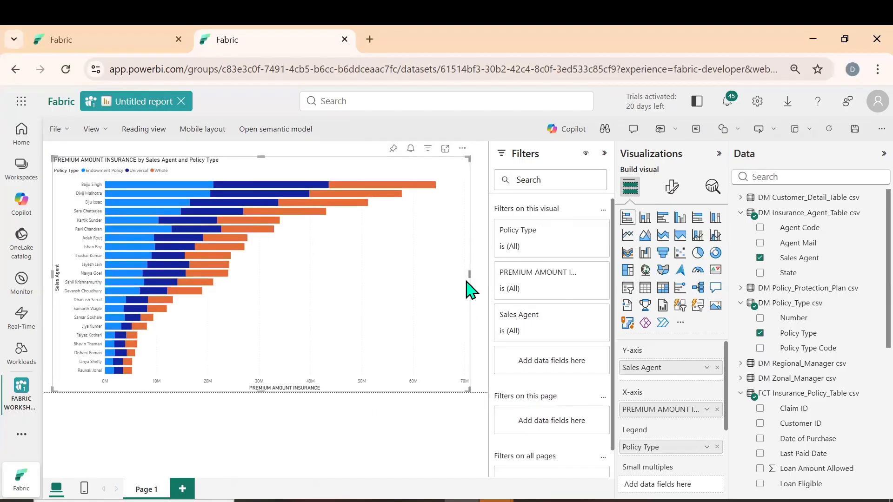
drag(470, 274, 483, 275)
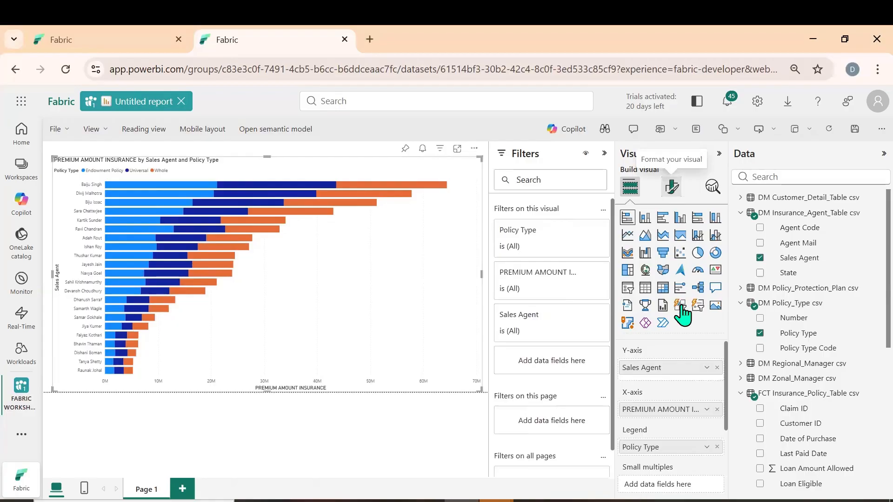
Turn on data labels and total labels for the stacked bar chart
scroll(686, 399, down, 2)
click(716, 432)
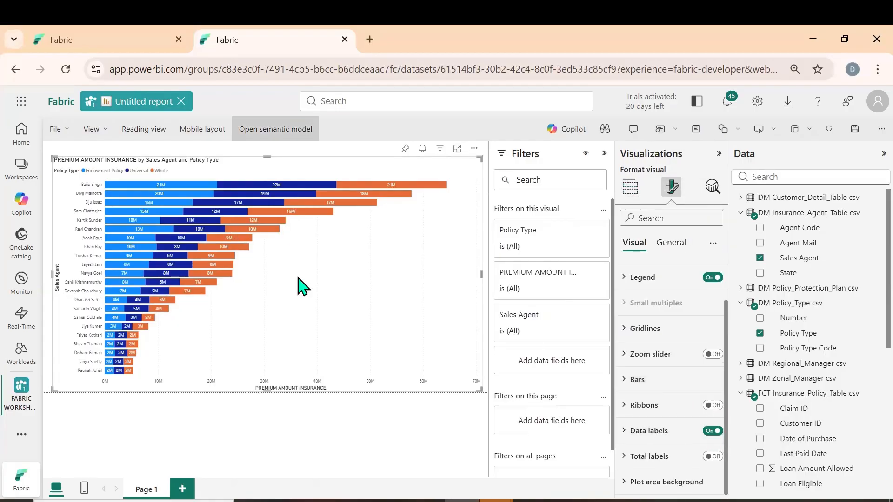
click(709, 457)
scroll(656, 274, up, 2)
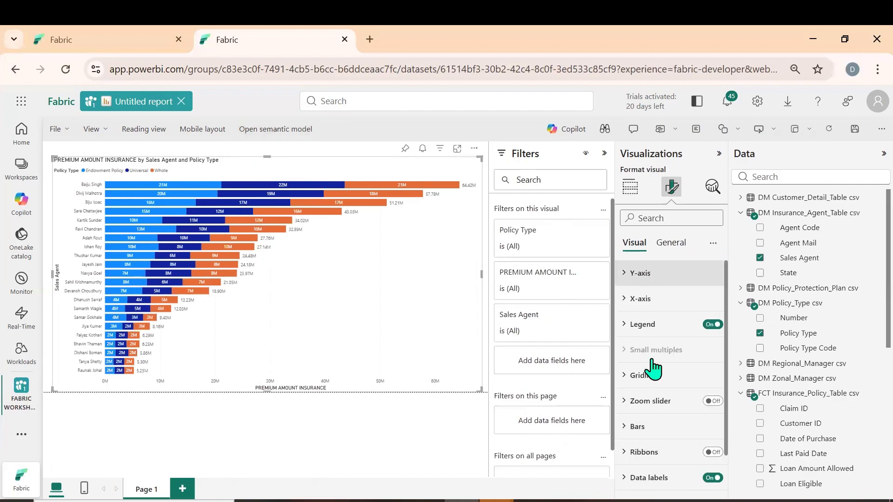
Set the bar color of the Endowment Policy series to the custom hex value #87C3FA
scroll(653, 373, down, 1)
click(659, 379)
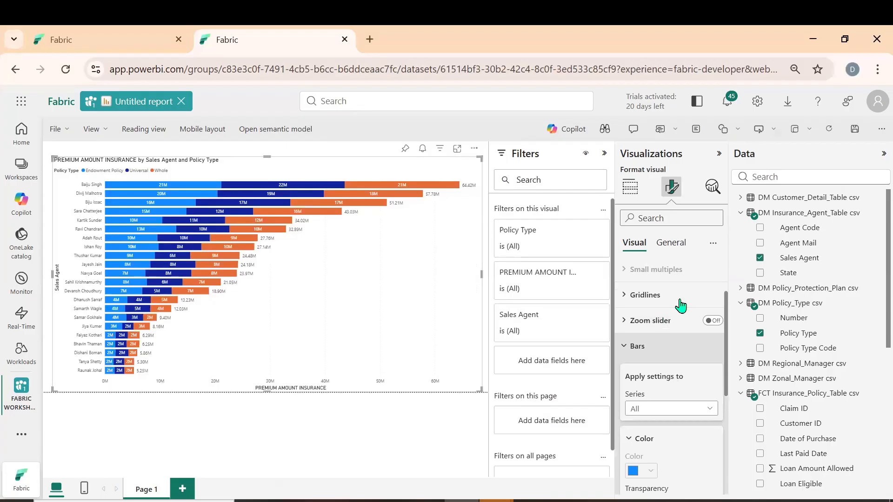
scroll(651, 372, down, 2)
click(710, 303)
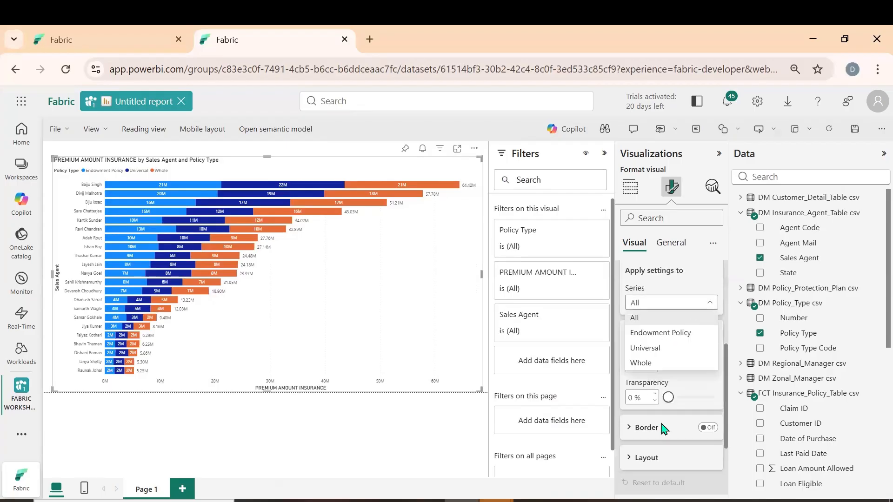
click(660, 333)
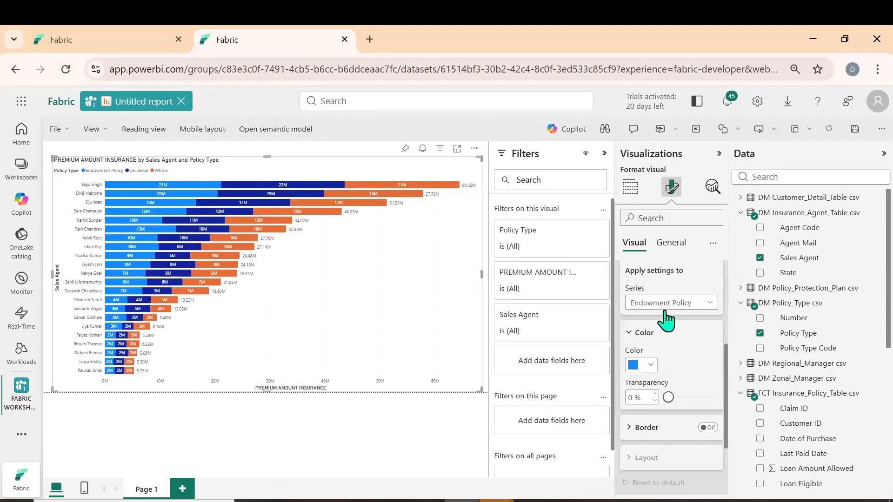
click(651, 365)
click(670, 342)
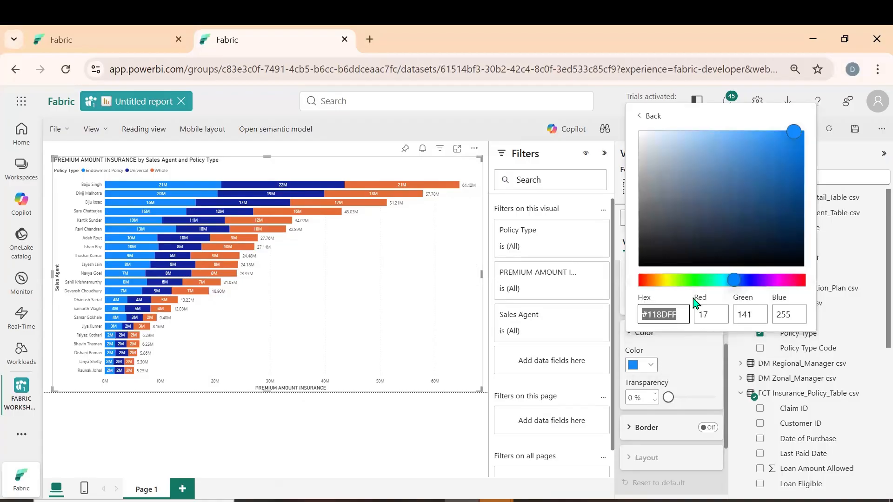
text(#87C3FA)
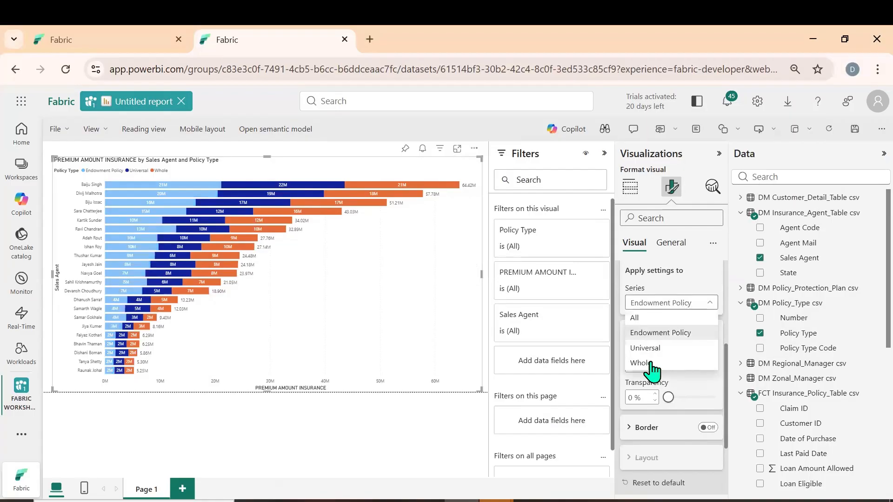
Set the bar color of the Universal series to a custom light pink, #F6BEBE
click(649, 351)
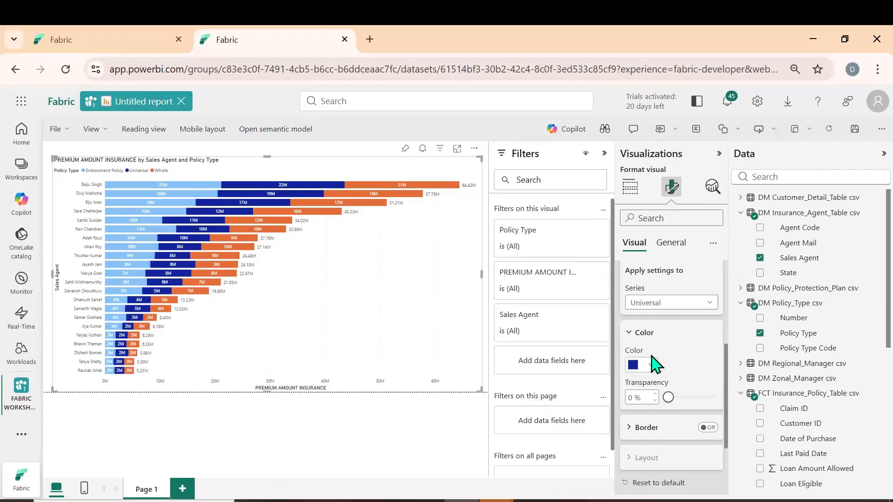
click(651, 361)
click(679, 312)
click(651, 365)
click(681, 339)
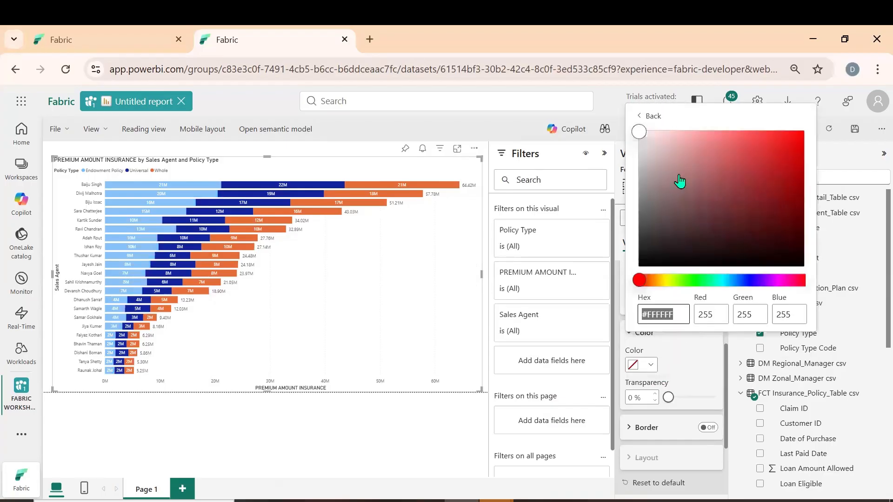
click(676, 136)
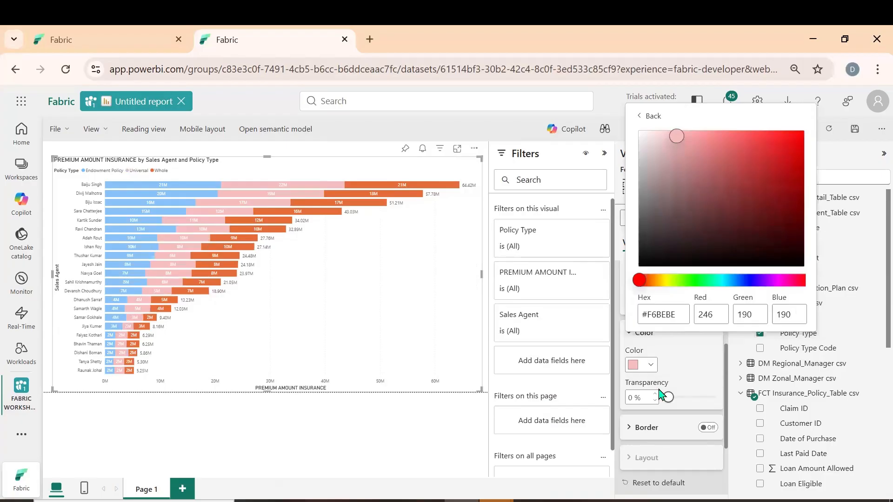
Set the bar color of the Whole series to a custom mint green, #7EE8C8
click(655, 417)
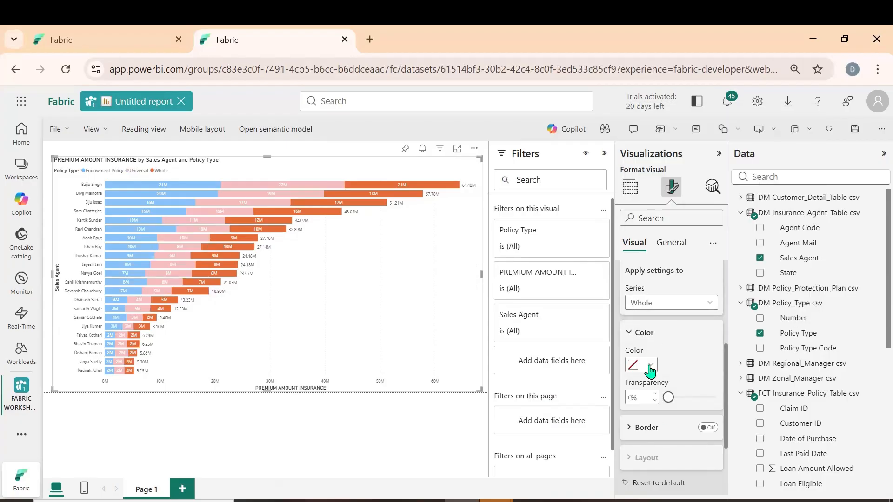
click(651, 365)
click(663, 340)
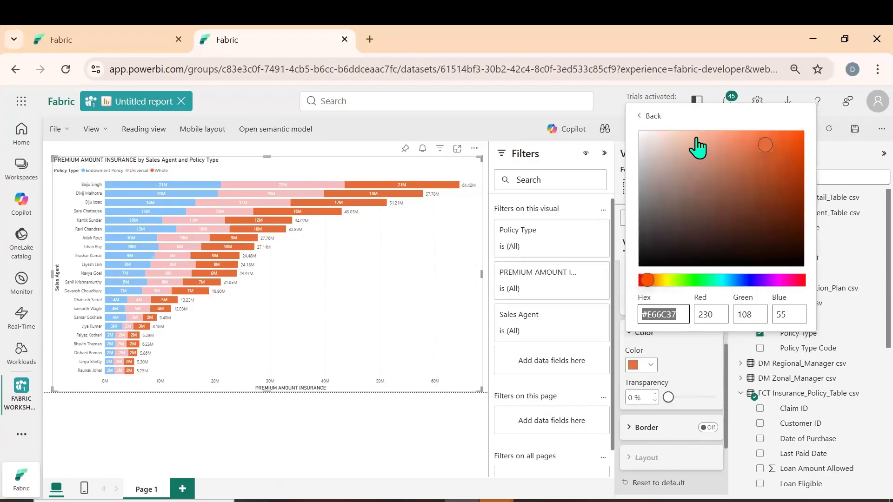
click(697, 138)
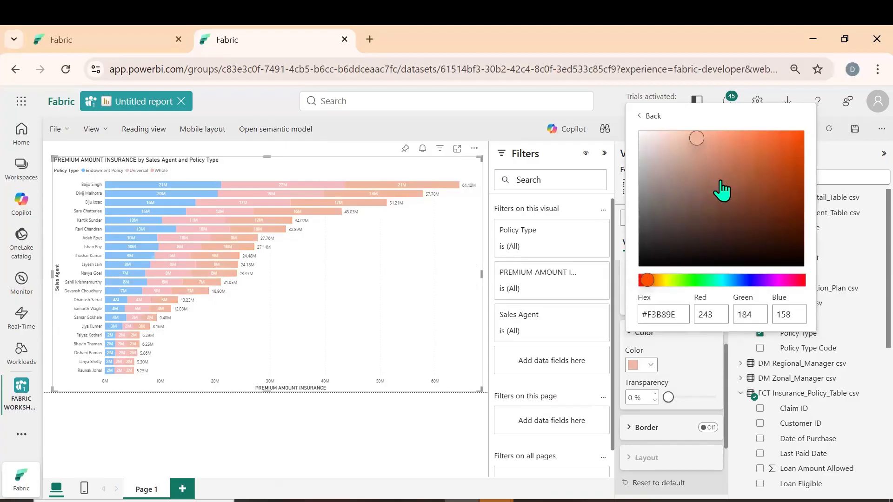
click(741, 158)
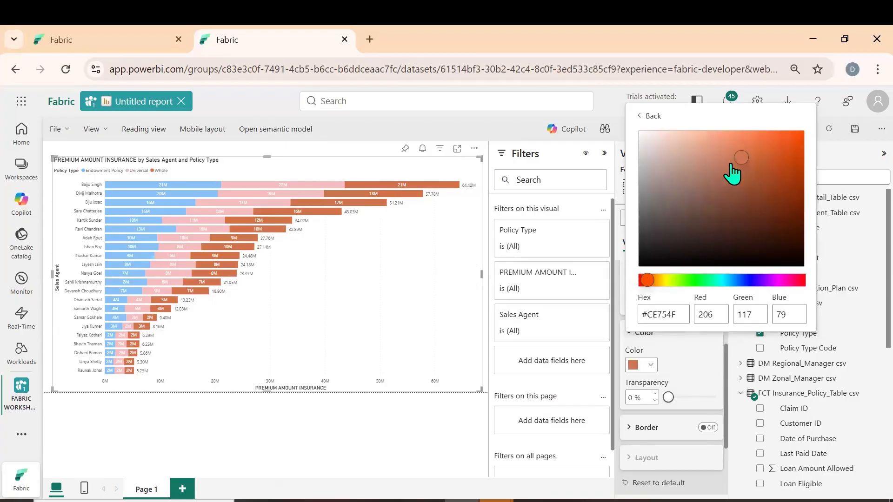
click(713, 280)
click(715, 144)
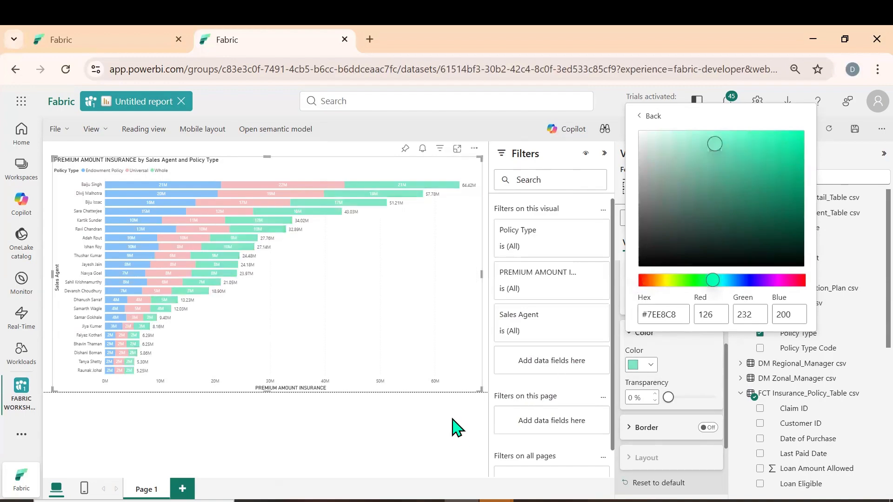
click(451, 419)
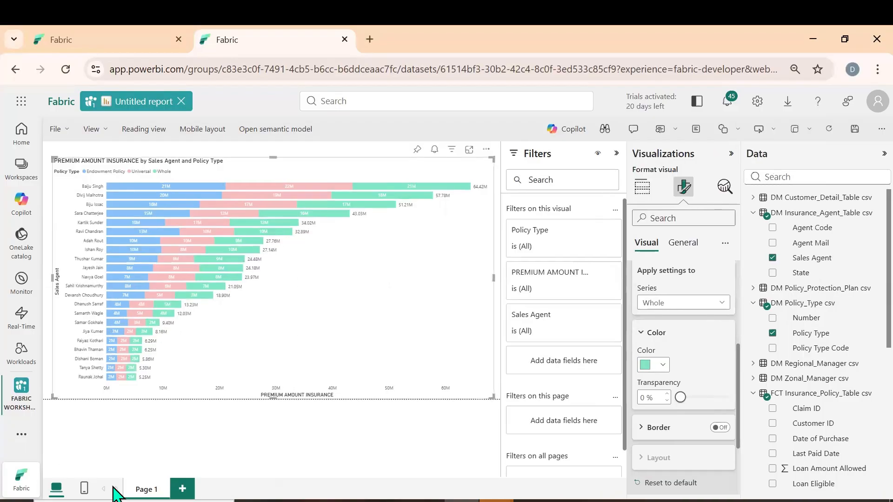
Rename Page 1 of the report with a title about sales agents and premium, beginning with SALES
double_click(147, 489)
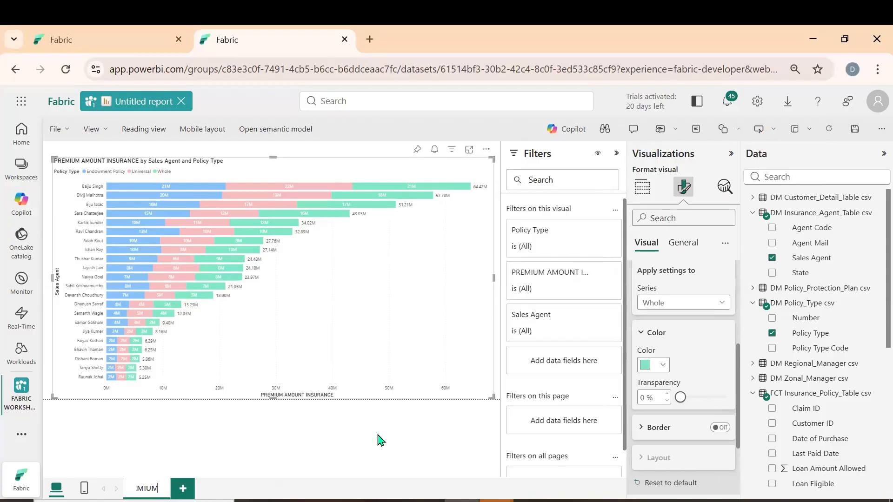
click(259, 460)
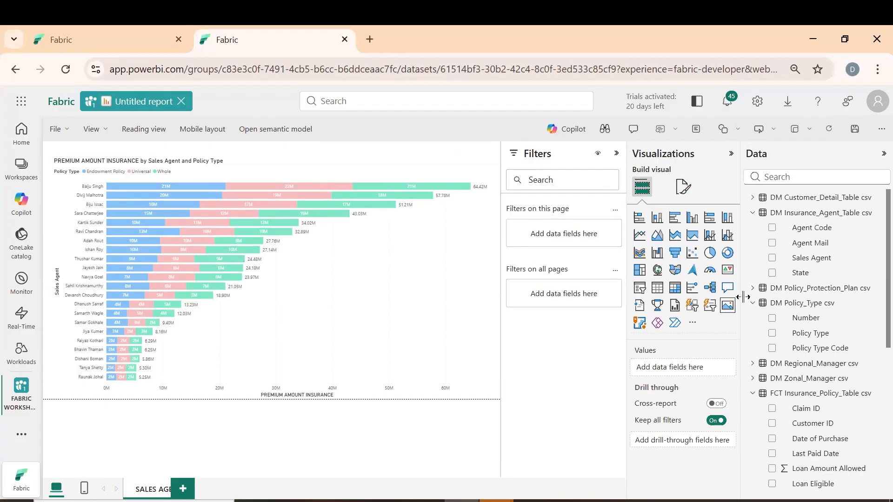
drag(752, 304, 755, 297)
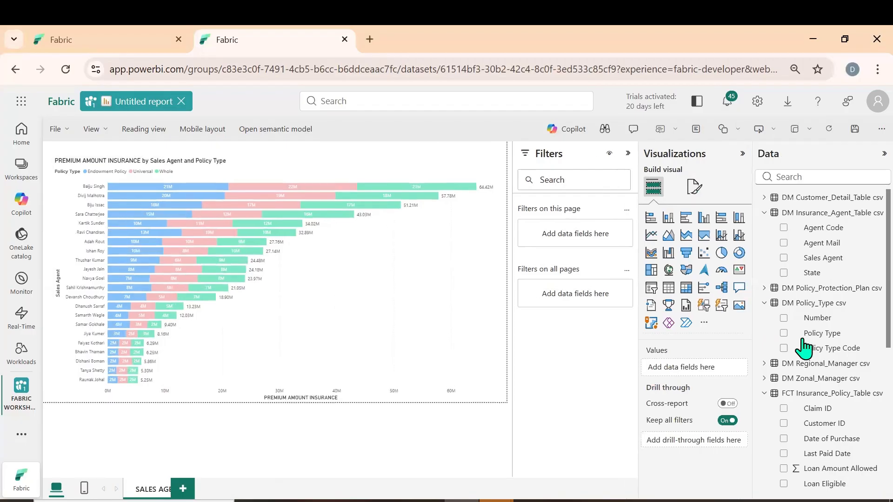
In the semantic model, add a SUM ASSURED measure summing 'FCT Insurance_Policy_Table csv'[Sum Assured INR/Coverage Amount], and check for it in the report's field list
scroll(803, 347, down, 6)
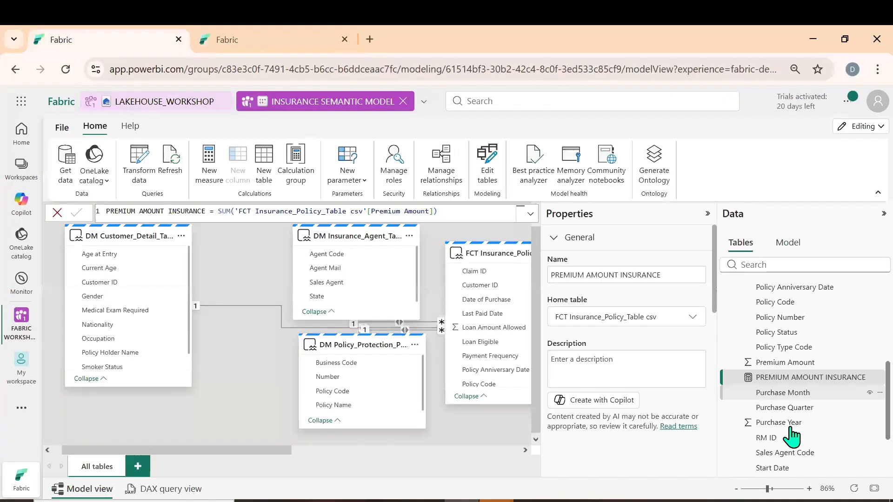
scroll(791, 423, down, 2)
right_click(791, 419)
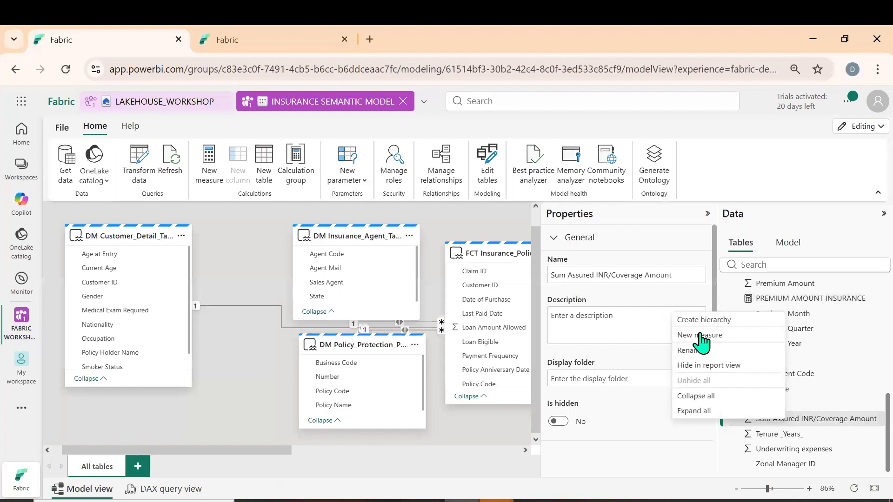
click(577, 439)
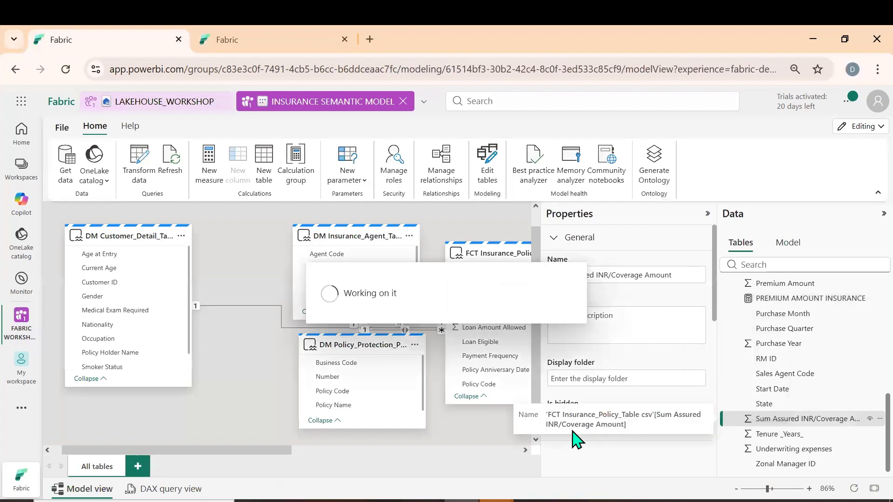
text(SUM AS)
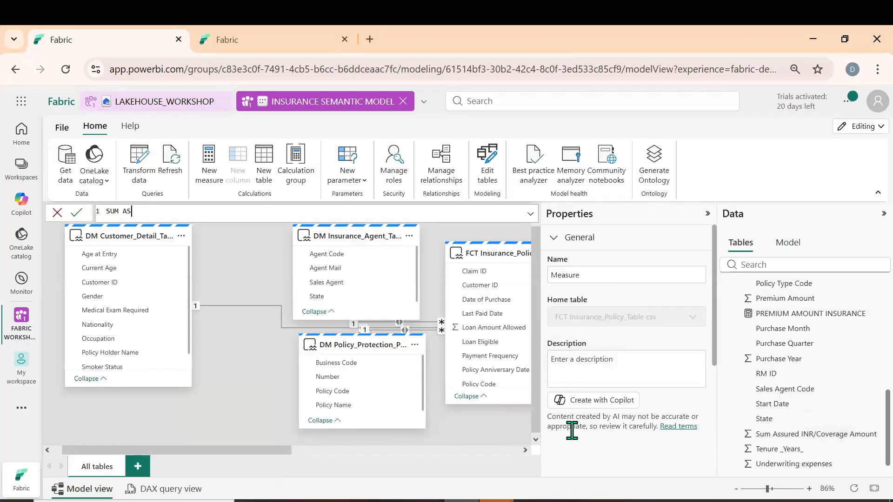
text(SURED = S)
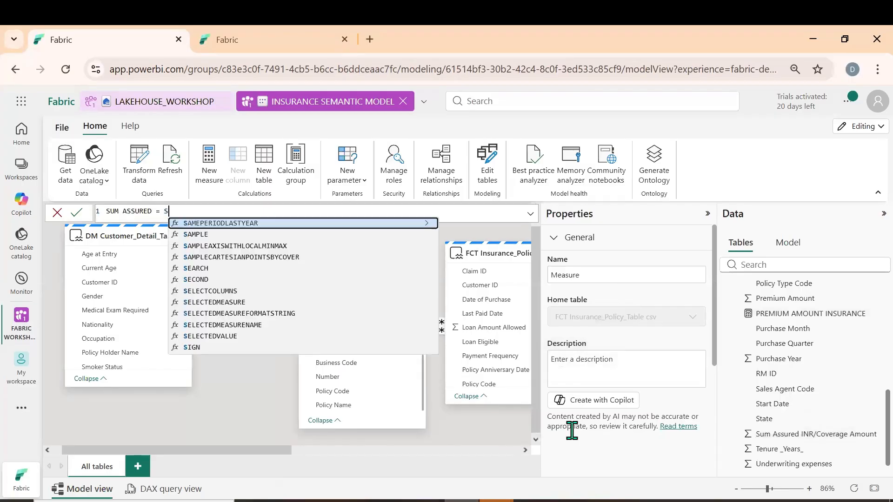
text(UM(SUM)
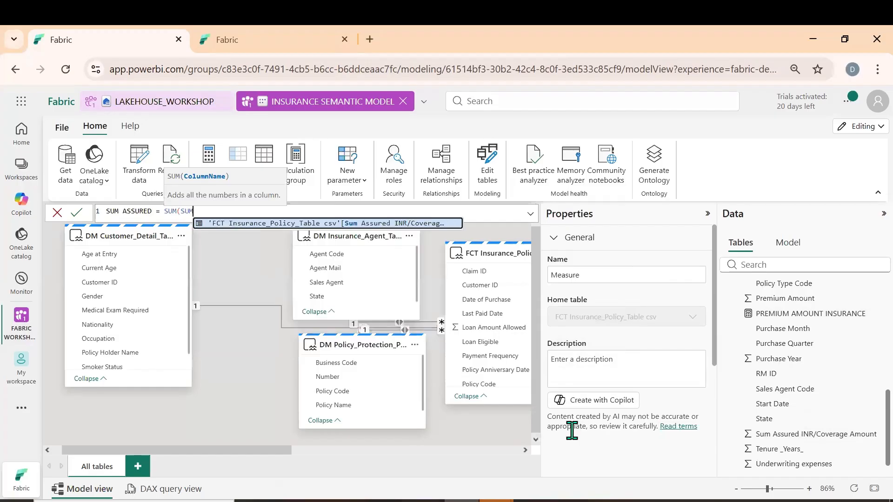
text('FCT Insurance_Policy_Table csv'[Sum Assured INR/Coverage Amount]))
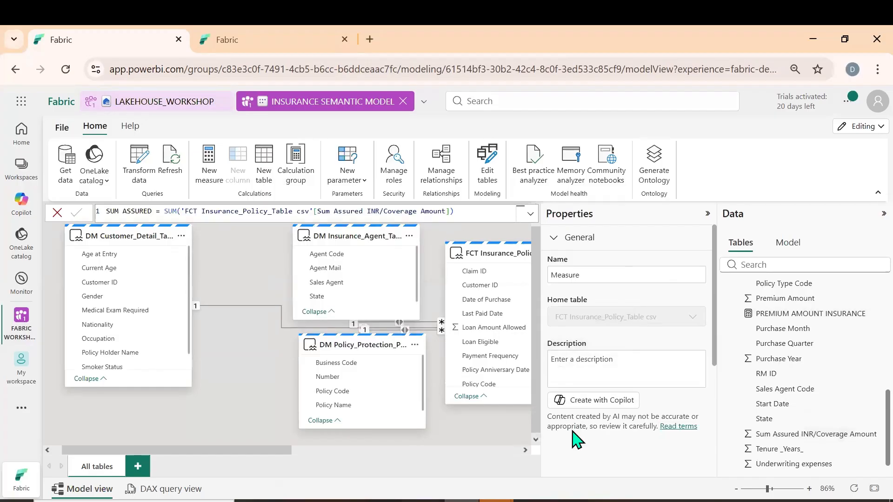
key(Return)
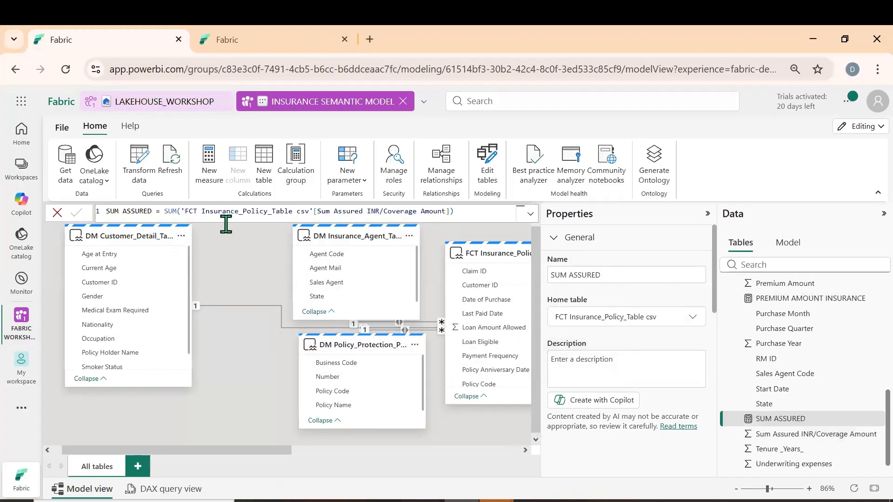
click(213, 46)
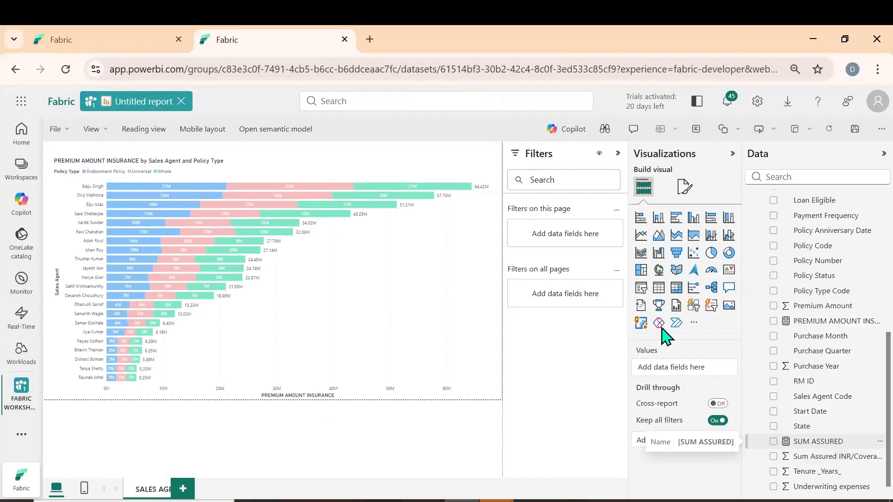
scroll(818, 479, down, 1)
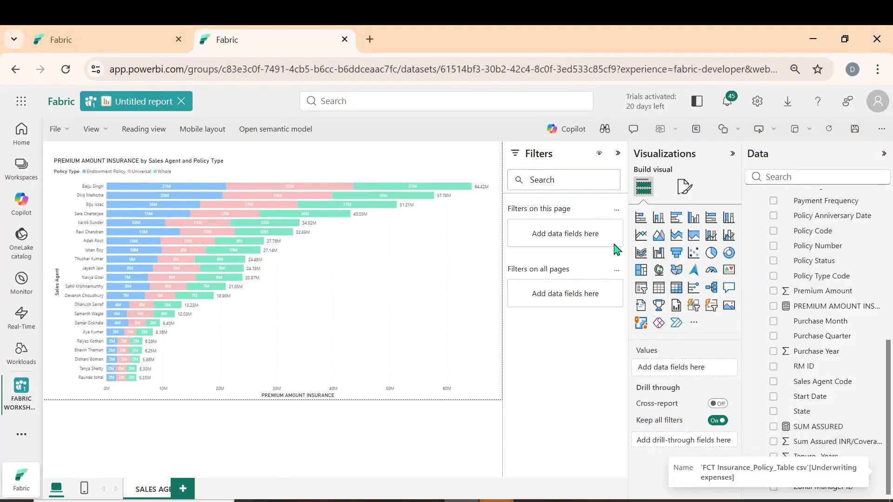
Back in the semantic model, create the measure UNDERWRITING EXPENSE = SUM('FCT Insurance_Policy_Table csv'[Underwriting expenses])
click(92, 35)
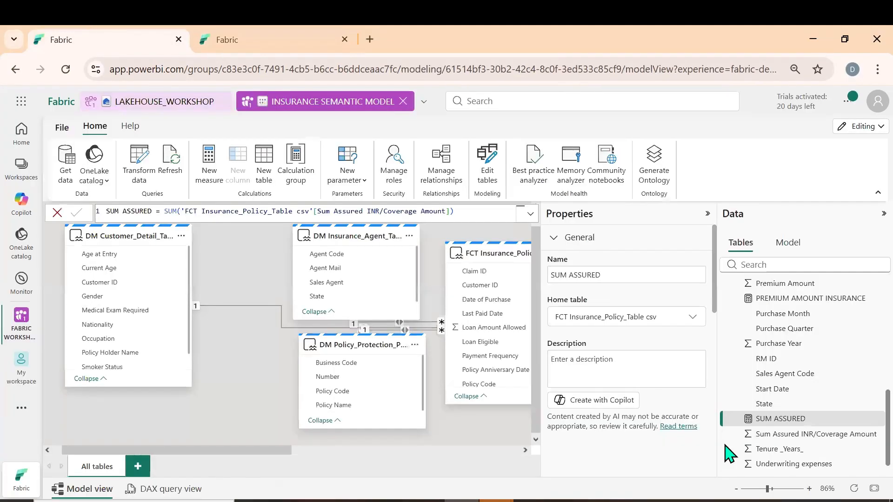
scroll(786, 455, down, 1)
right_click(785, 454)
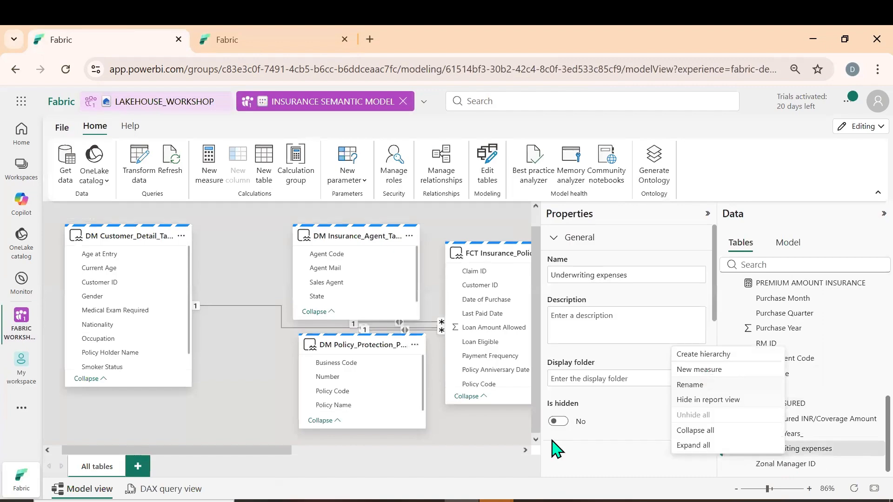
click(550, 450)
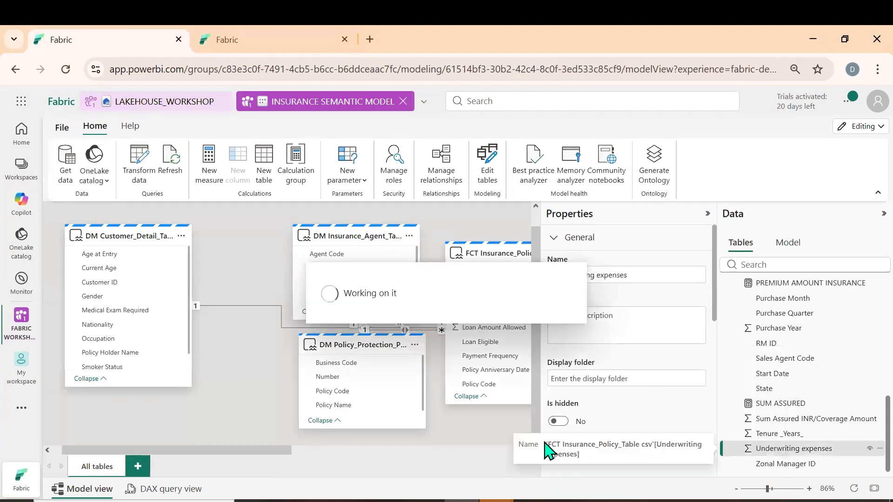
text(u)
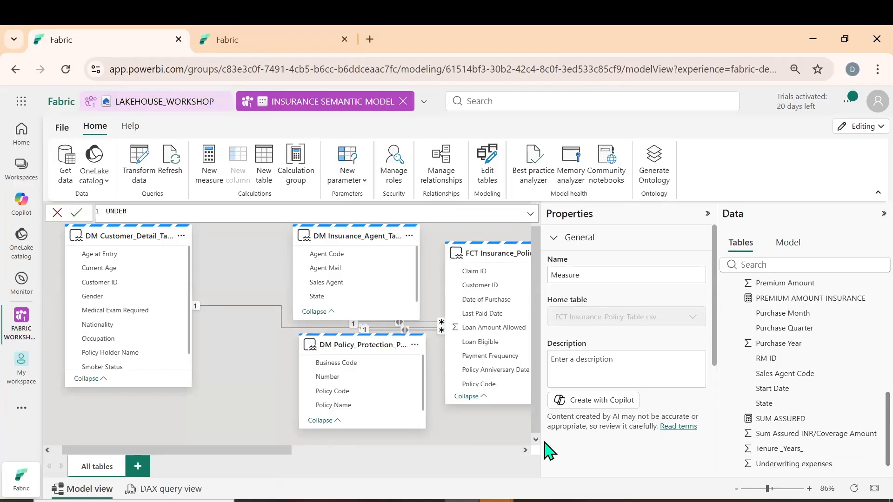
text(NDERWRITING )
text(SUM)
key(Tab)
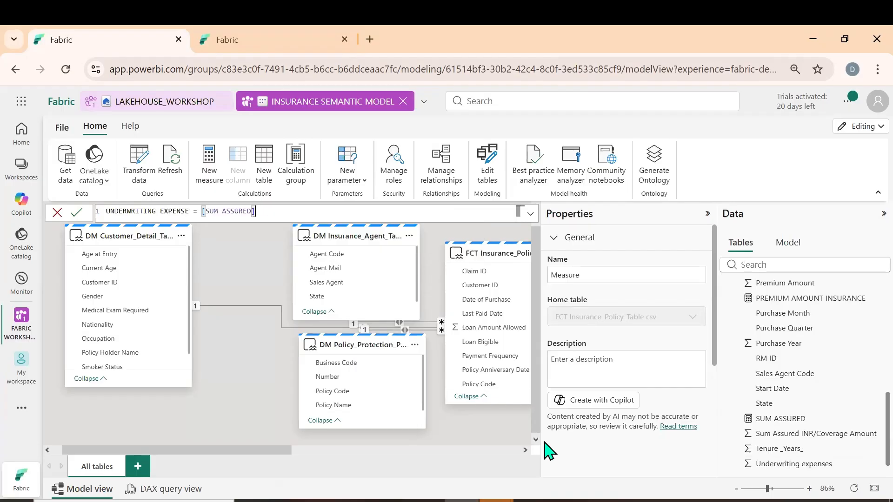
key(BackSpace)
key(BackSpace)
key(BackSpace)
key(BackSpace)
key(BackSpace)
key(BackSpace)
key(BackSpace)
key(BackSpace)
key(BackSpace)
key(BackSpace)
key(BackSpace)
key(BackSpace)
key(BackSpace)
text(SUM(UNDTE)
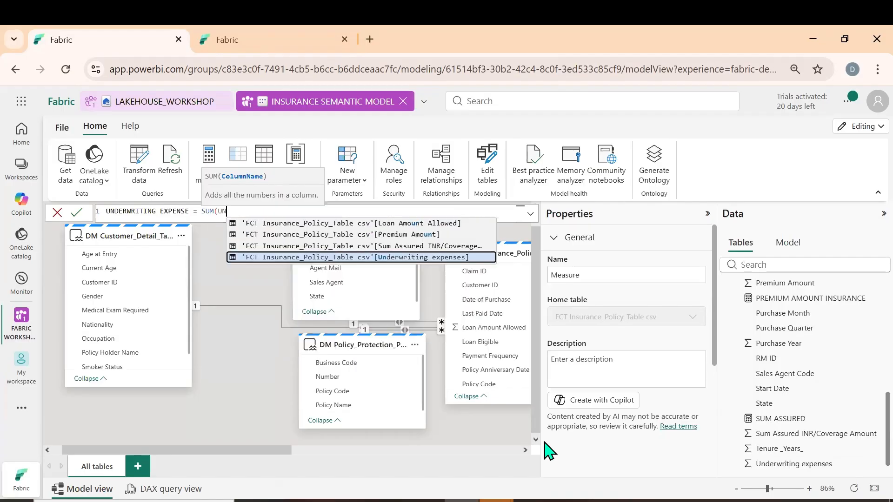
key(BackSpace)
key(BackSpace)
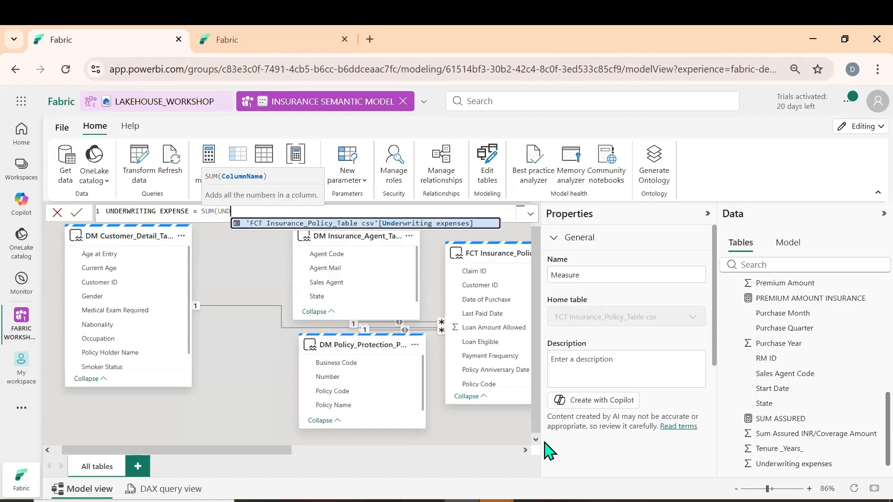
key(Tab)
text())
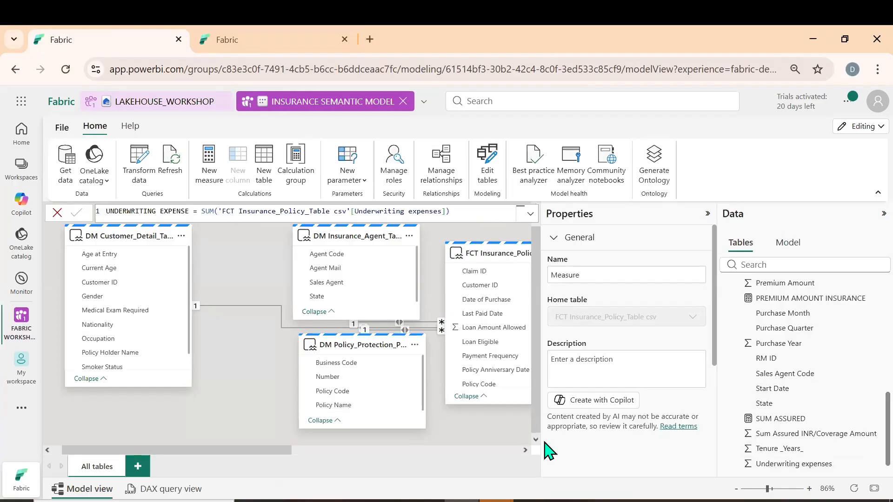
key(Return)
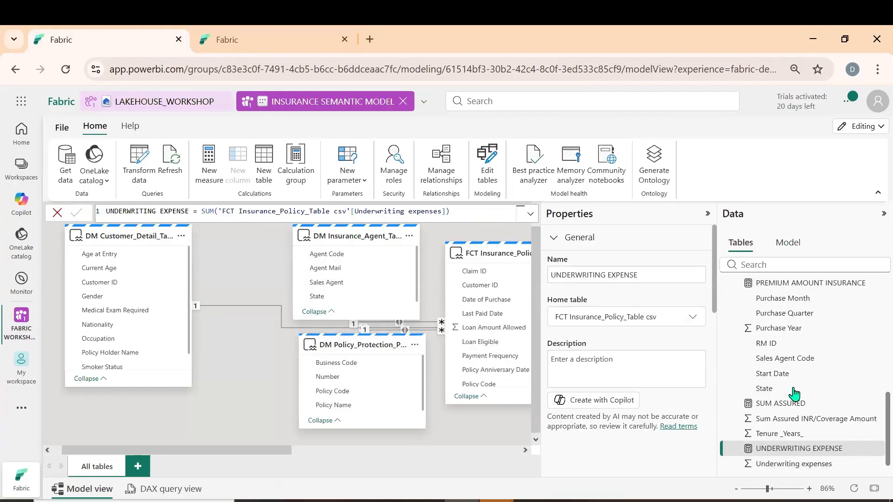
right_click(793, 419)
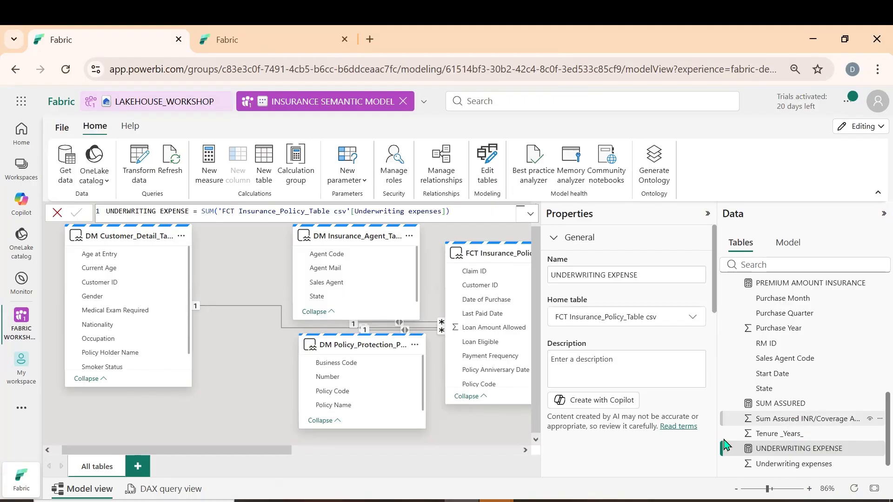
click(787, 464)
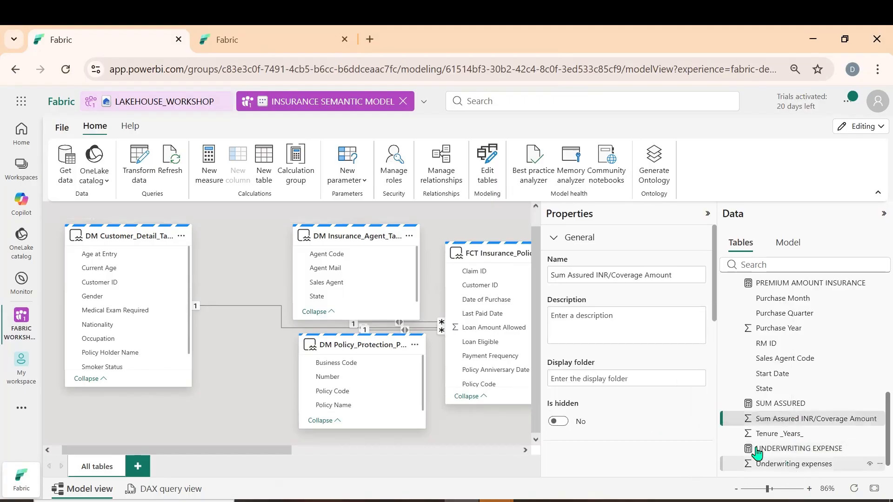
right_click(790, 465)
click(656, 448)
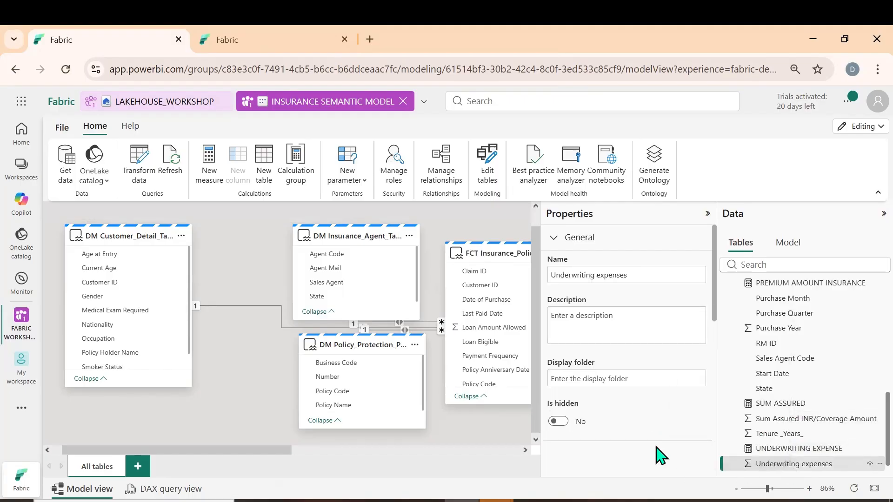
In the report's field list, check FCT Insurance_Policy_Table csv for the UNDERWRITING EXPENSE measure
click(216, 40)
scroll(846, 424, up, 5)
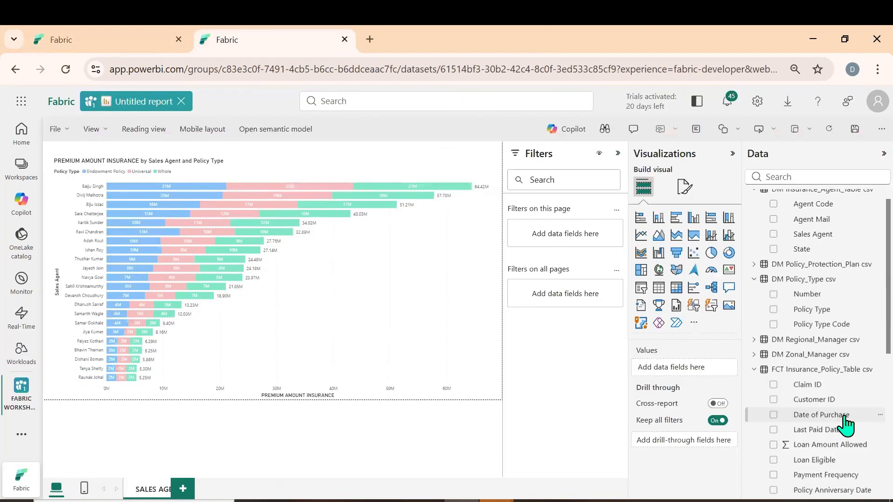
scroll(835, 447, down, 5)
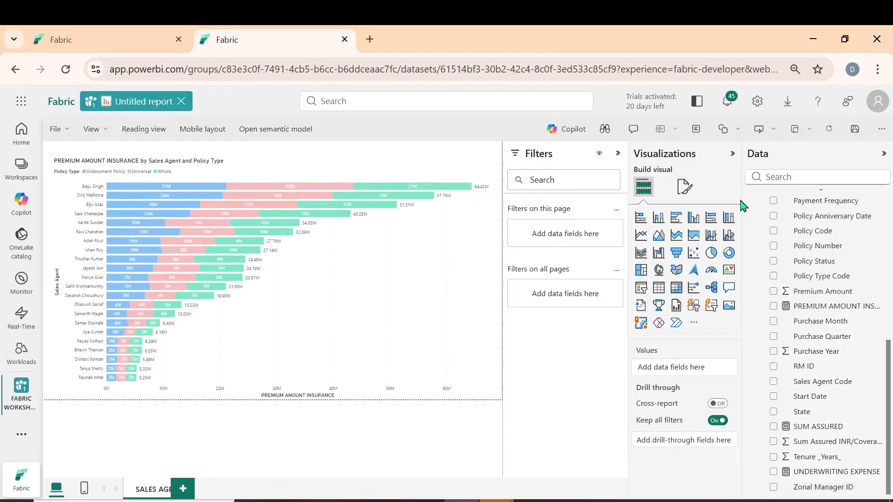
Save the report in the FABRIC WORKSHOP workspace under the name INSURANCE PREMIUM AND PAYOUT DASHBOARD
click(857, 136)
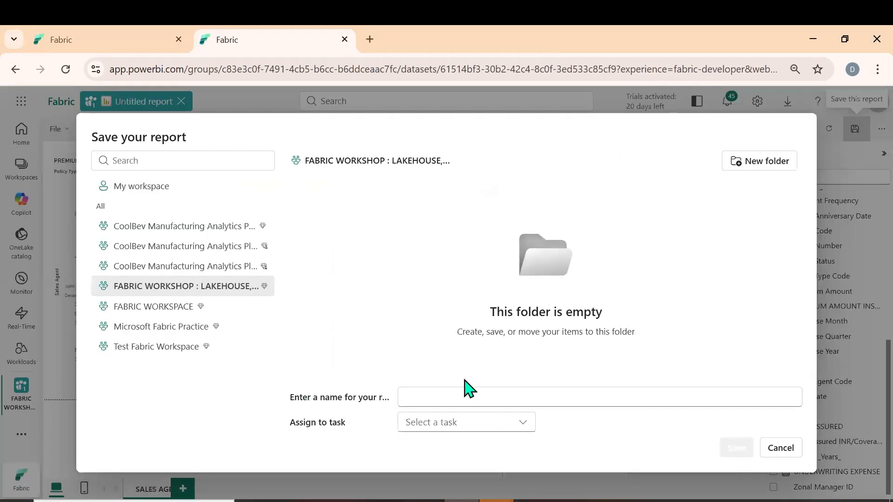
click(425, 397)
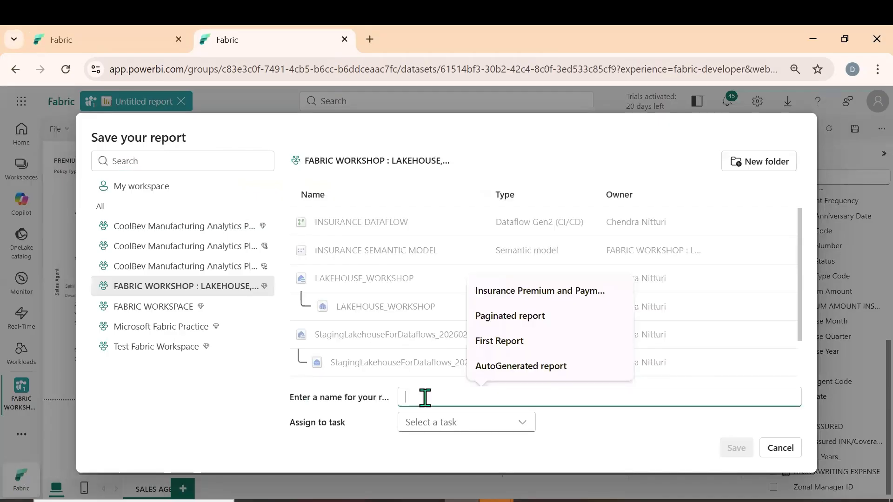
text(INSURANCE PREMIUM A)
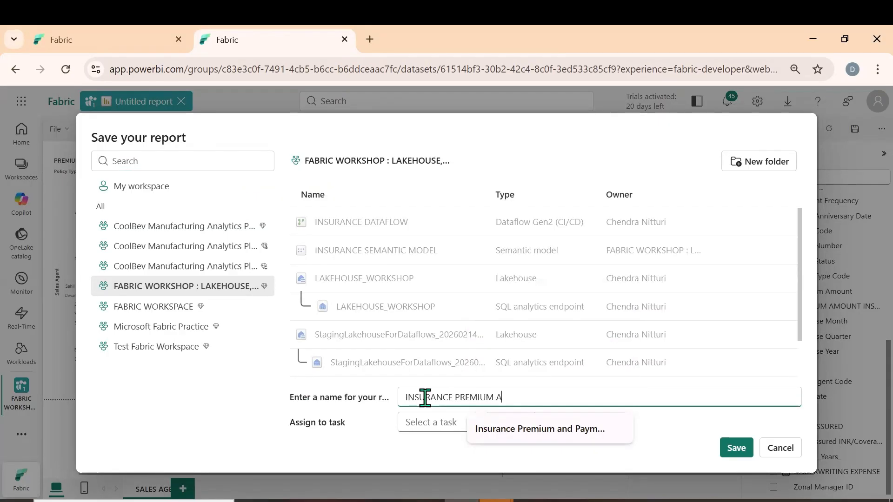
text(ND PAYOUT D)
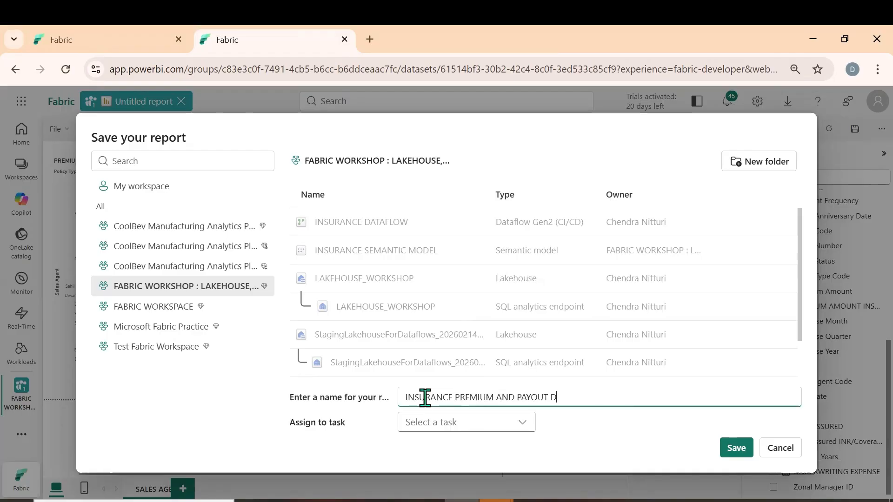
text(ASHBOARD)
click(737, 448)
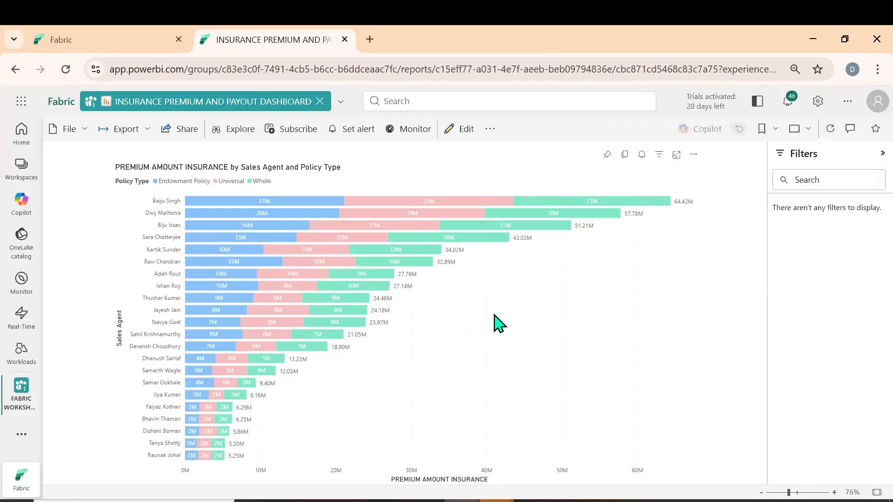
Switch the saved dashboard report to editing mode and back to its reading view
click(459, 130)
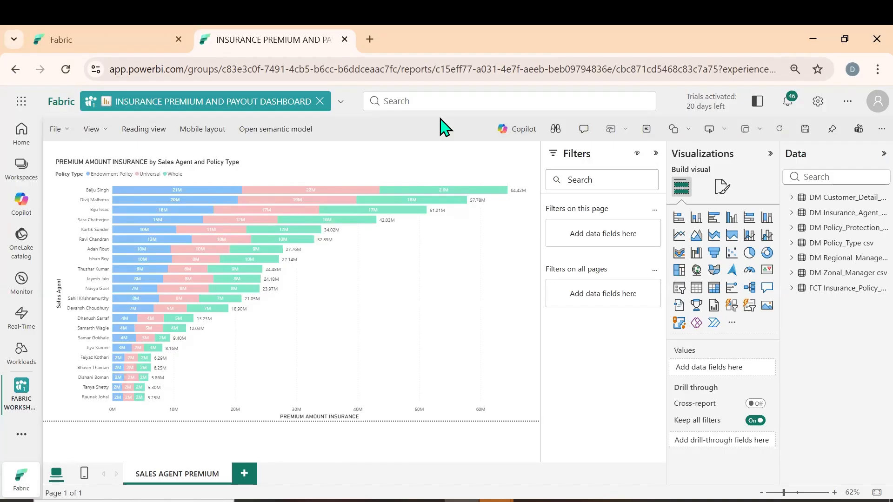
click(140, 135)
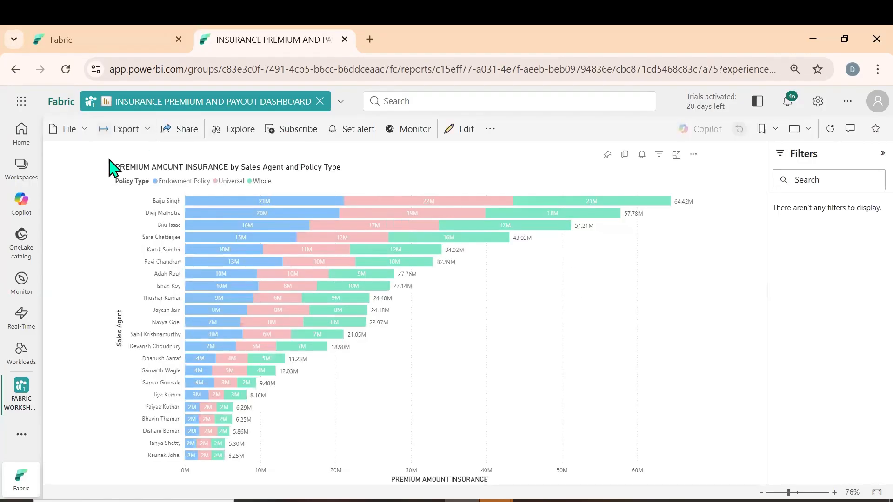
In LAKEHOUSE_WORKSHOP, create a subfolder named PRODUCTS TABLE inside the INSURANCE PROJECT files folder and open it
click(146, 40)
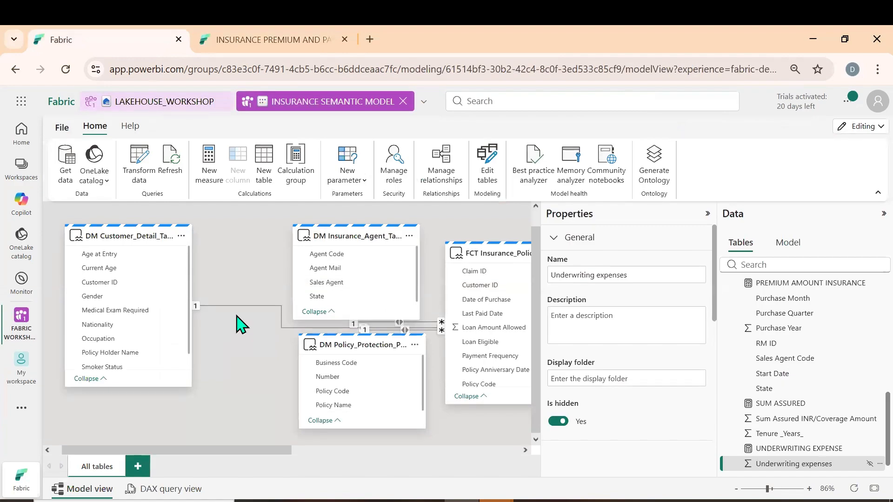
click(165, 102)
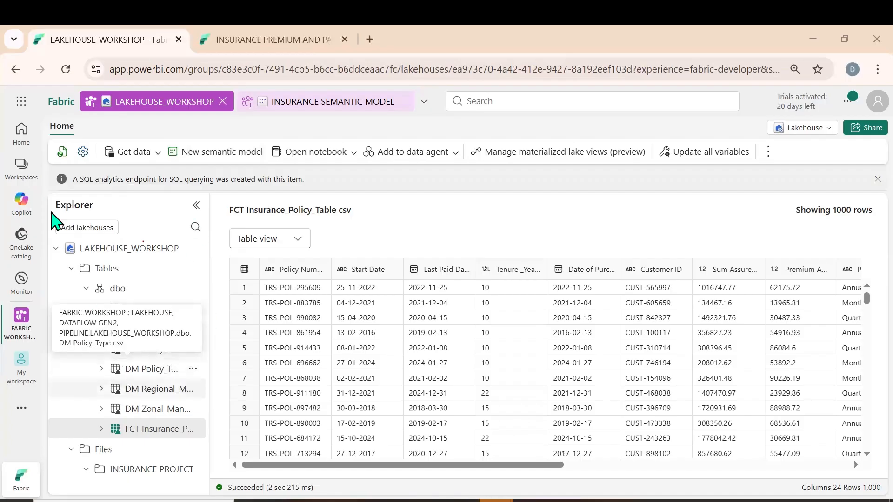
click(57, 249)
click(57, 249)
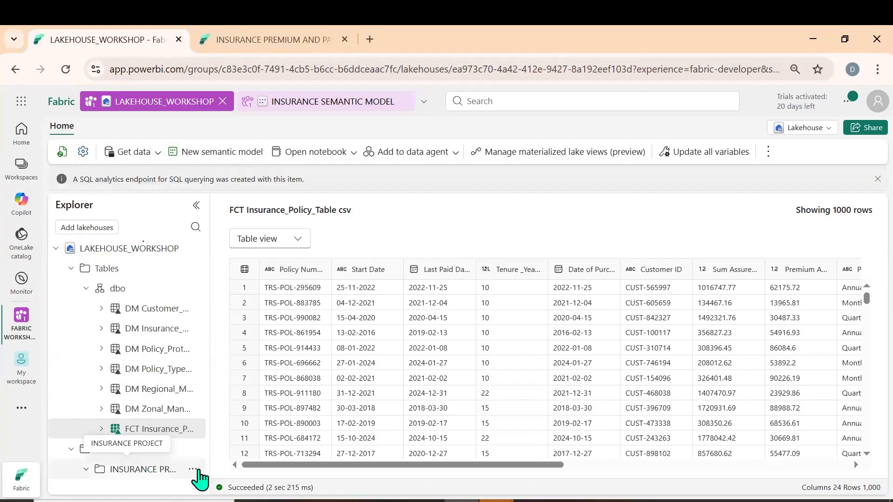
click(193, 469)
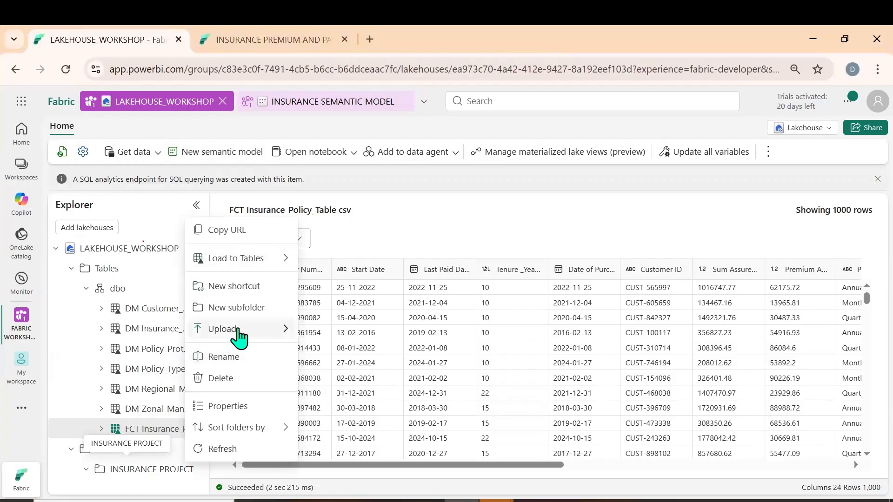
click(239, 309)
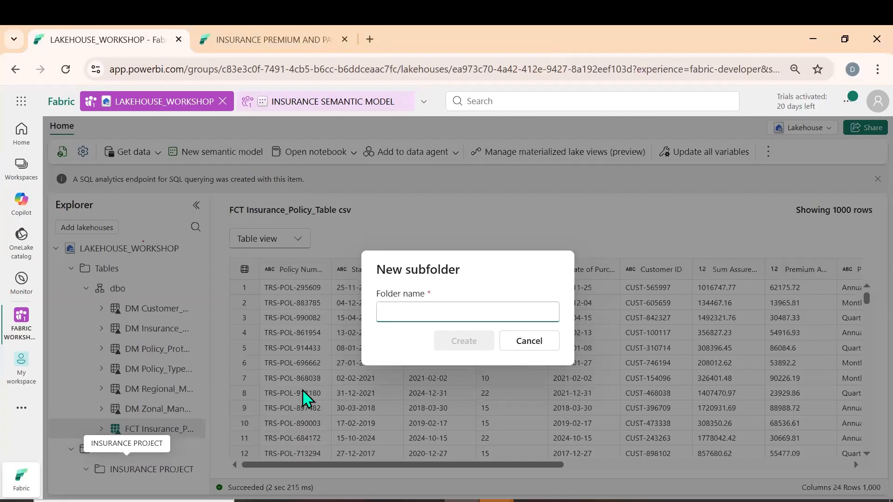
text(PRODUCTS TABLE)
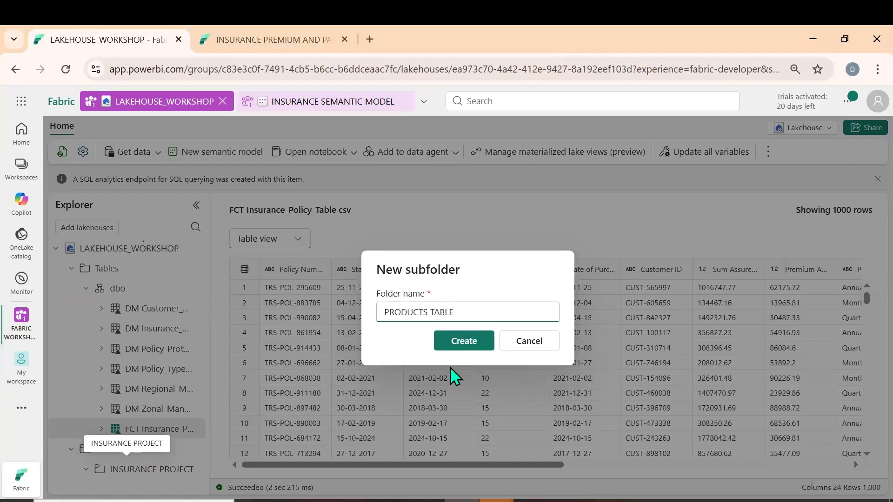
click(464, 342)
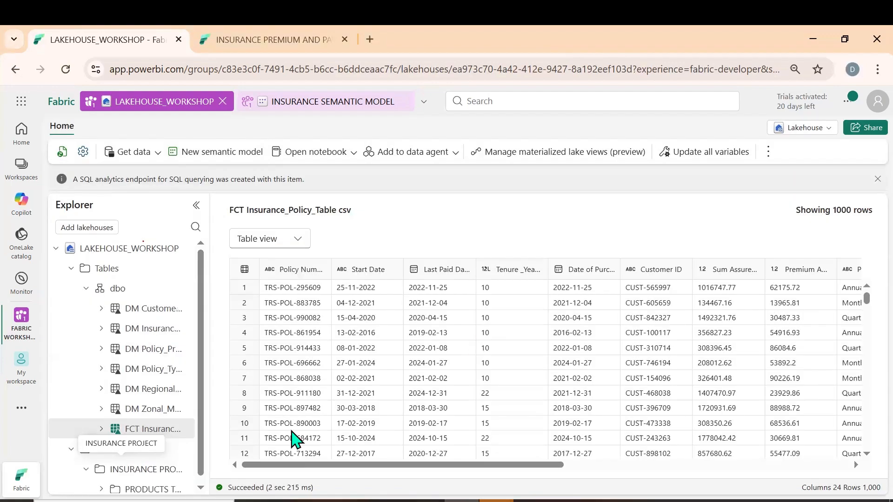
click(147, 491)
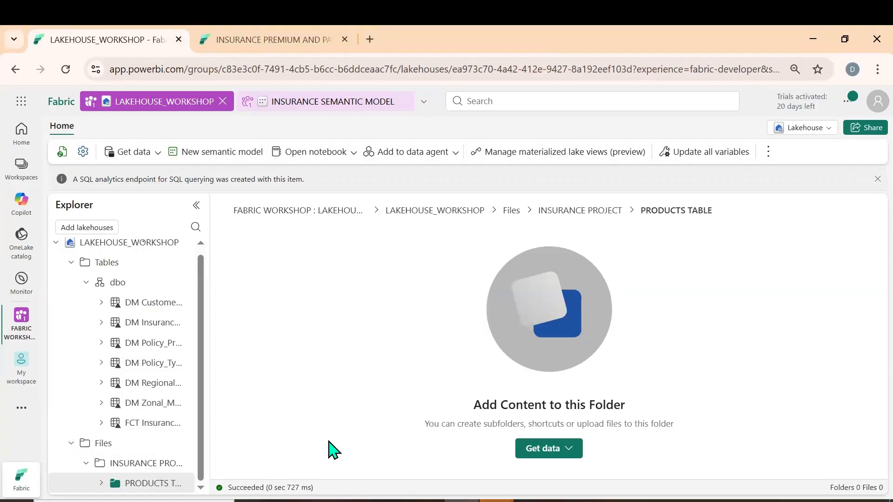
Open the Jan 2026 file from the desktop's Microsoft Fabric folder in Excel and dismiss the activation wizard
click(287, 501)
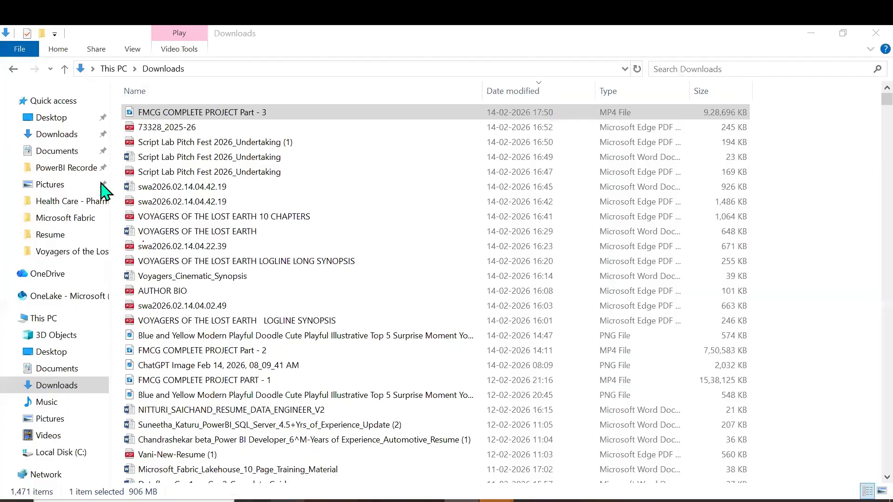
click(59, 121)
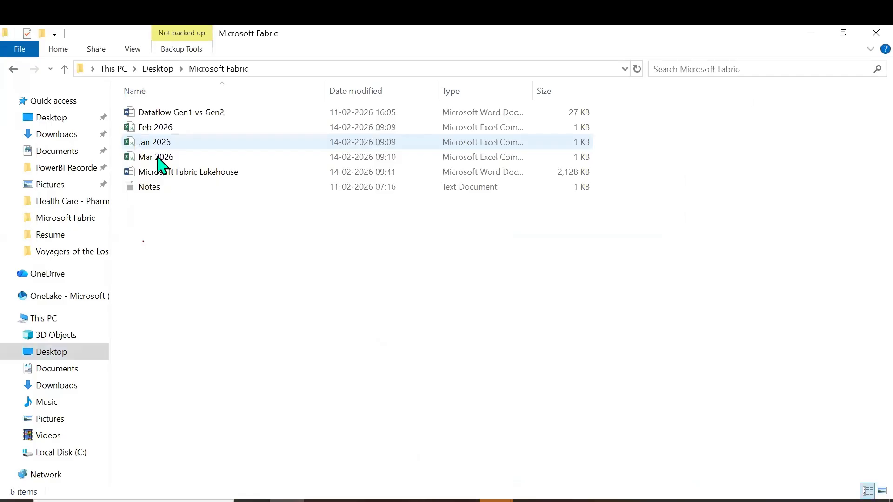
click(162, 143)
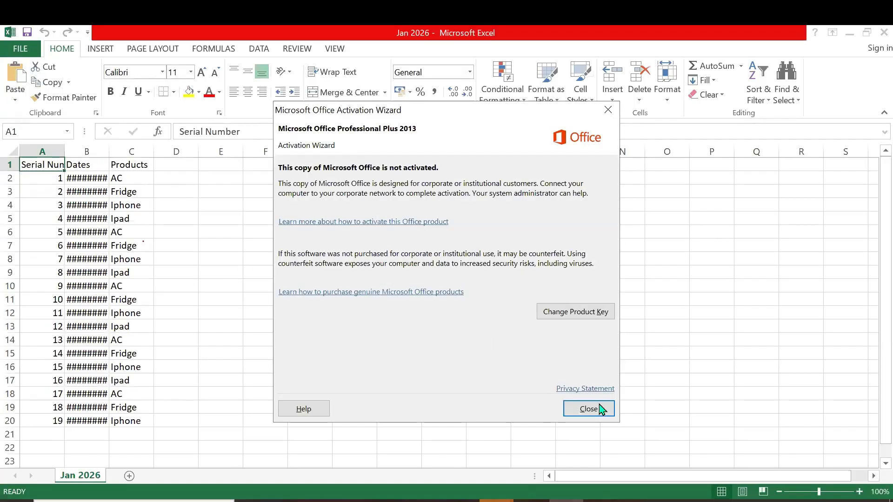
click(600, 409)
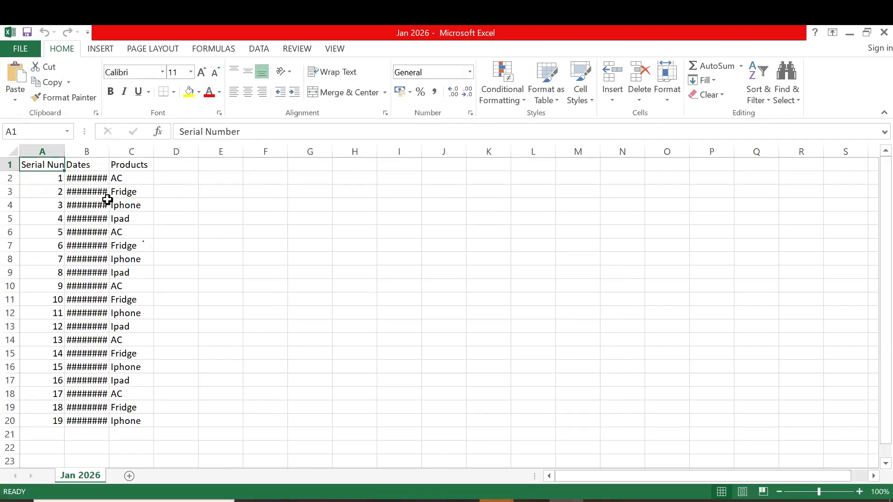
AutoFit the column widths of the Jan 2026 sheet and review its Serial Number, Dates and Products columns
key(alt+h)
key(o)
key(i)
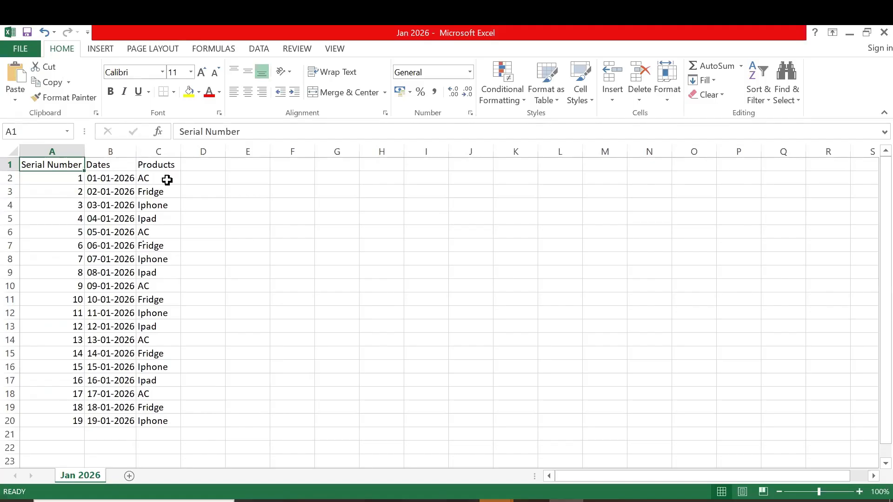
drag(65, 180, 76, 421)
drag(104, 178, 112, 428)
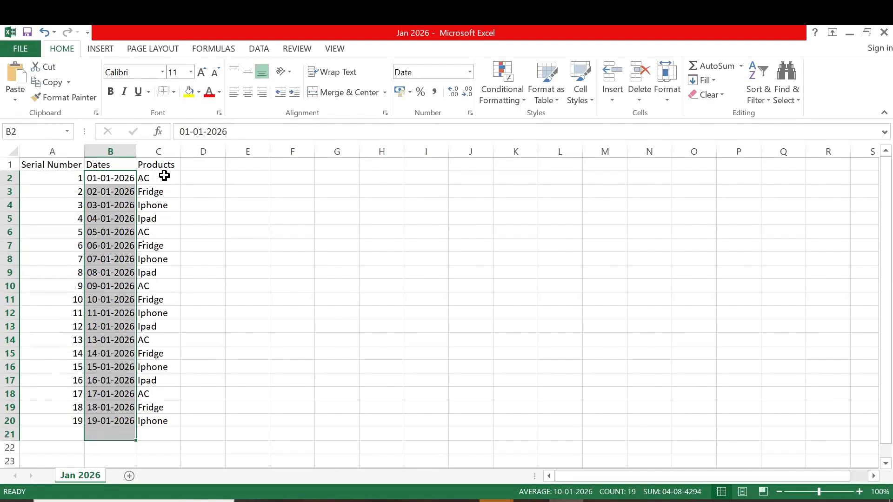
drag(164, 363, 158, 421)
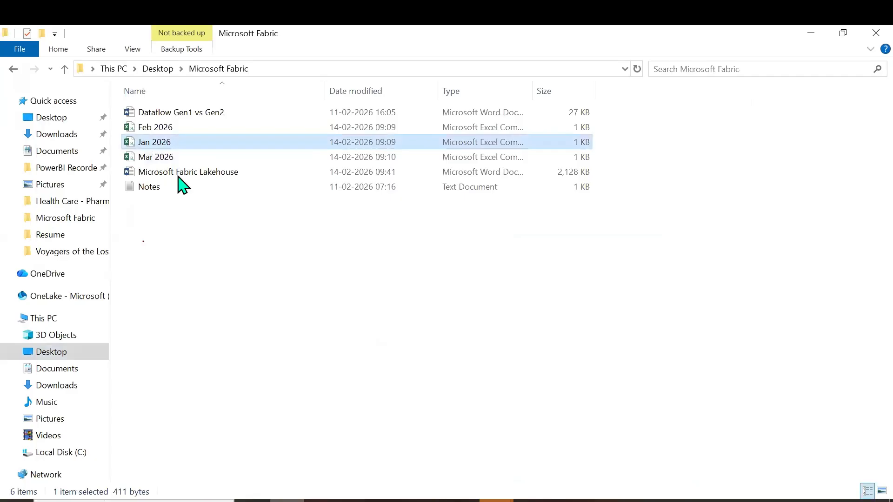
Open the Feb 2026 file, AutoFit its Date column, and review the Number, Date and Product columns
click(163, 128)
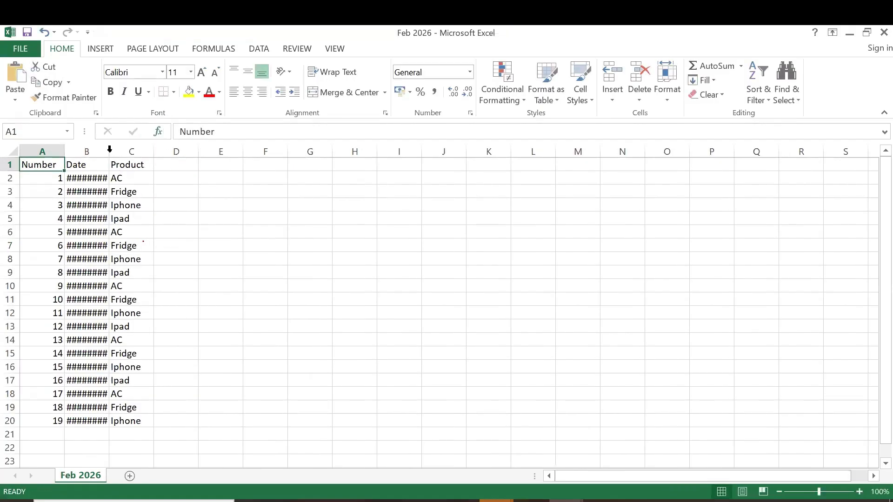
double_click(109, 151)
drag(49, 163, 59, 420)
click(41, 163)
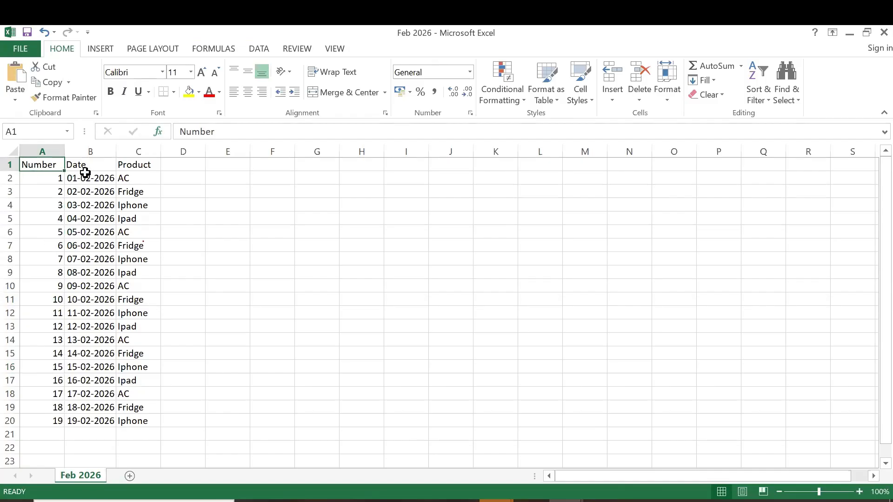
drag(98, 354, 93, 421)
click(151, 163)
drag(151, 270, 145, 421)
Compare the three column headers of the Jan 2026 workbook with those of the Feb 2026 workbook
click(565, 501)
click(521, 471)
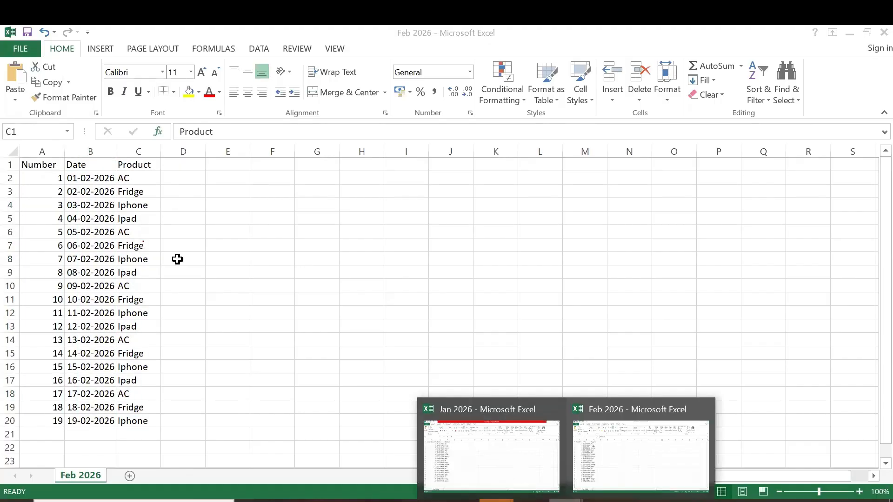
click(61, 168)
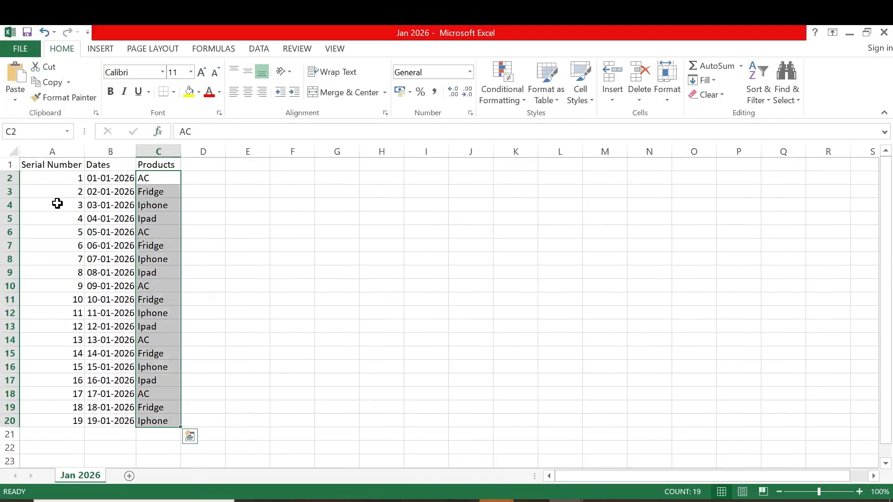
click(121, 162)
click(171, 165)
click(565, 500)
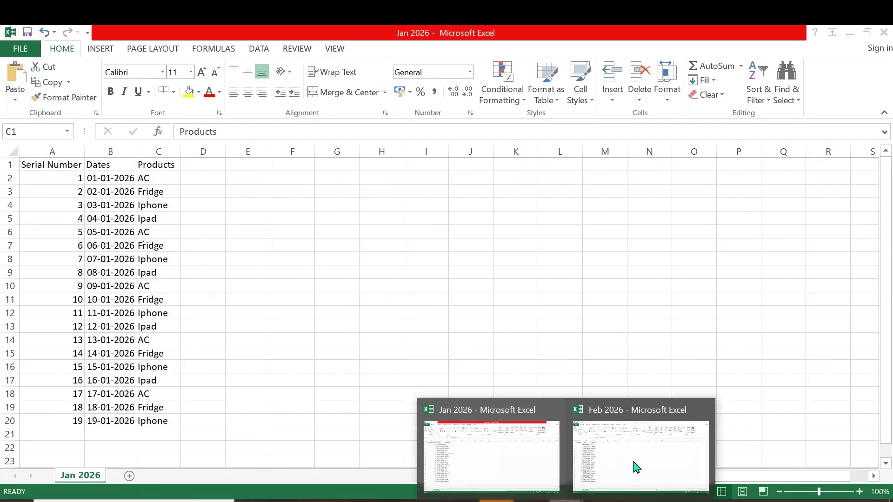
click(633, 464)
click(44, 164)
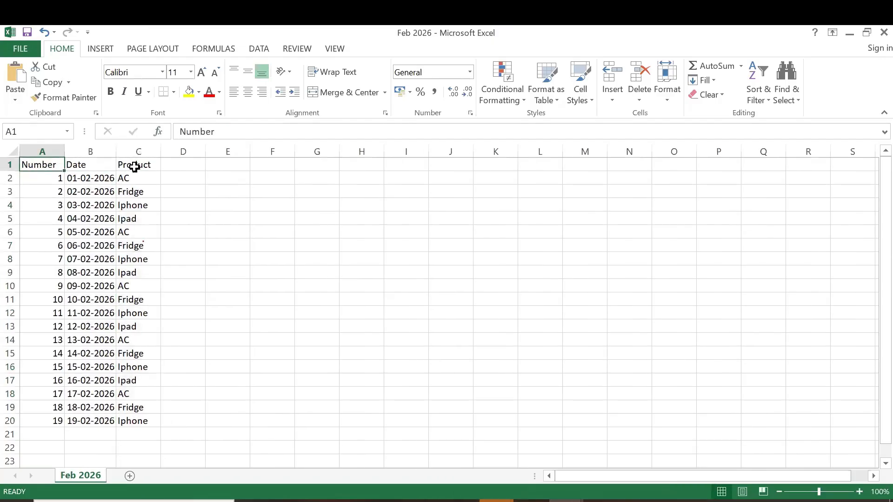
key(Right)
key(Right)
Open the Mar 2026 file, AutoFit its Date column, and review the S.No, Date and Product columns
key(alt+Tab)
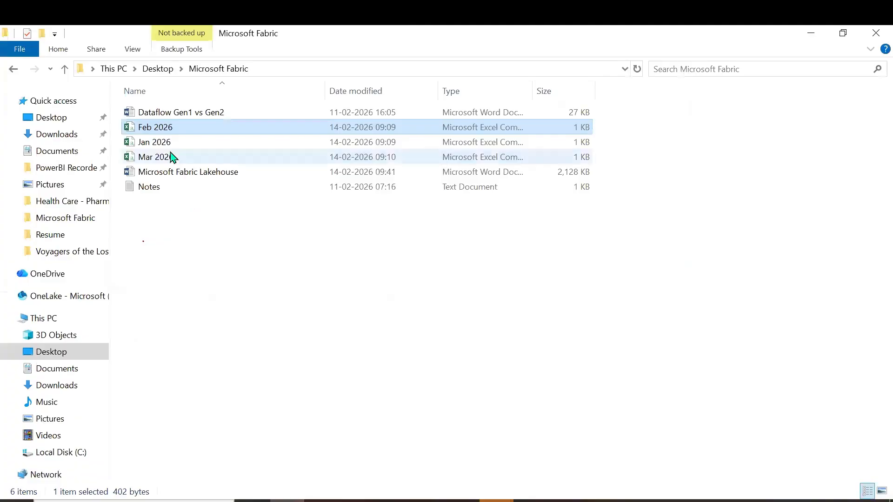
double_click(163, 156)
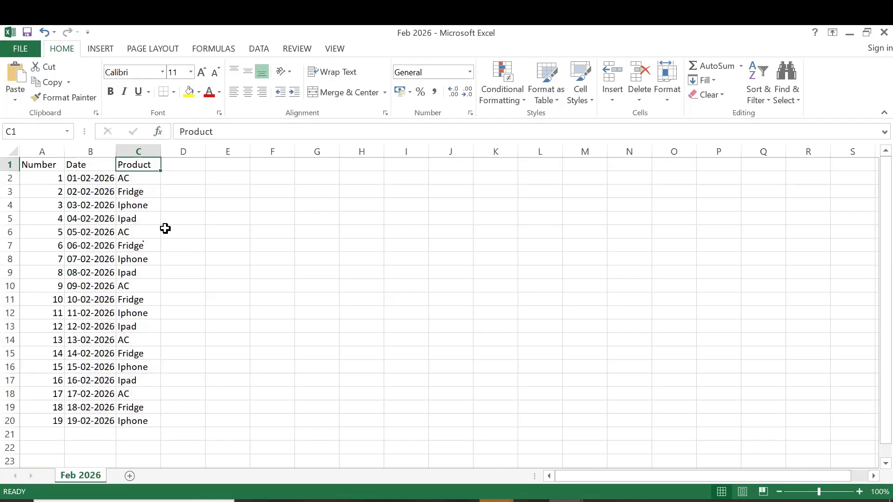
double_click(108, 152)
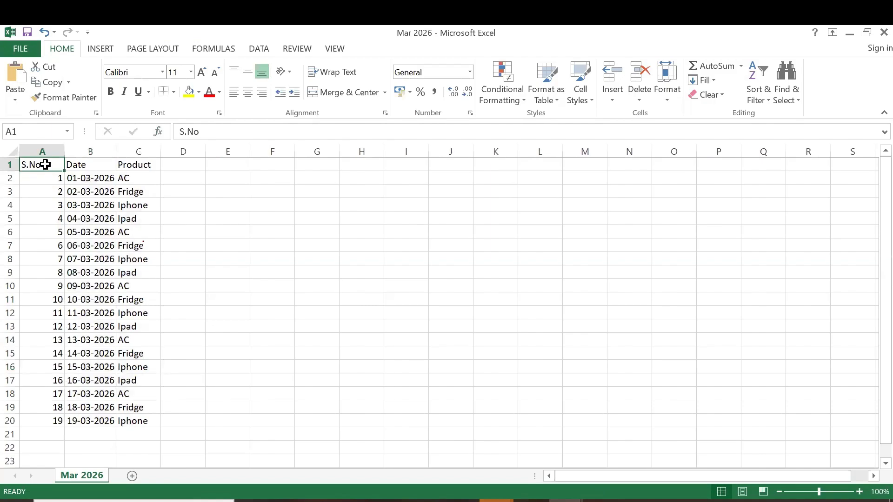
drag(44, 164, 54, 409)
drag(89, 164, 104, 421)
drag(140, 165, 140, 398)
click(232, 313)
Copy the S.No header of the Mar 2026 sheet into cell I6
key(ctrl+Home)
key(ctrl+c)
click(400, 232)
key(ctrl+v)
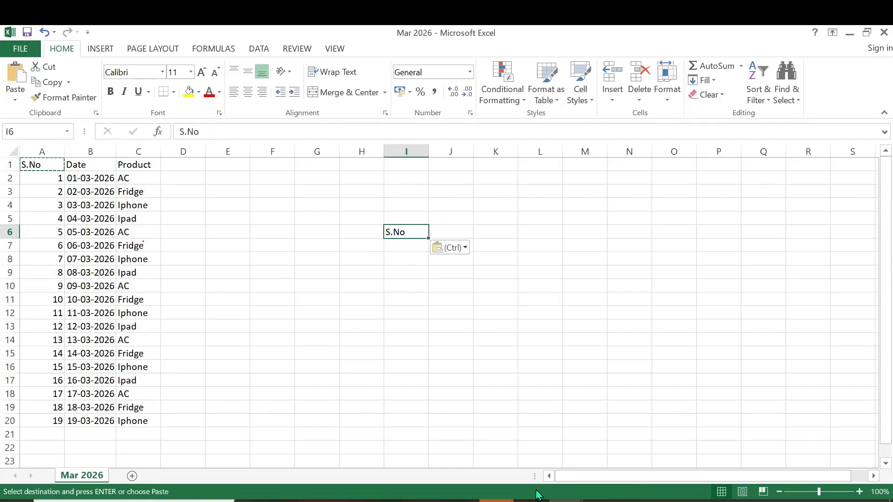
Switch to the Jan 2026 workbook and copy its Serial Number, Dates and Products headers into H6:J6
click(567, 500)
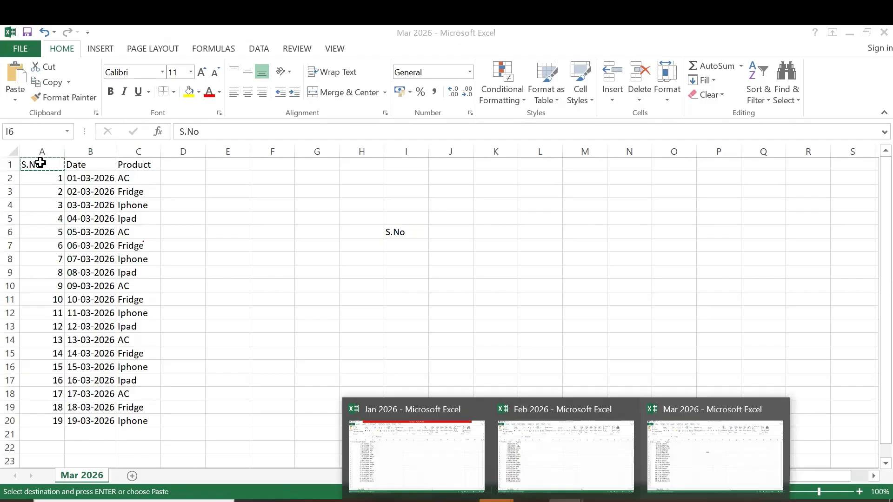
drag(61, 163, 124, 163)
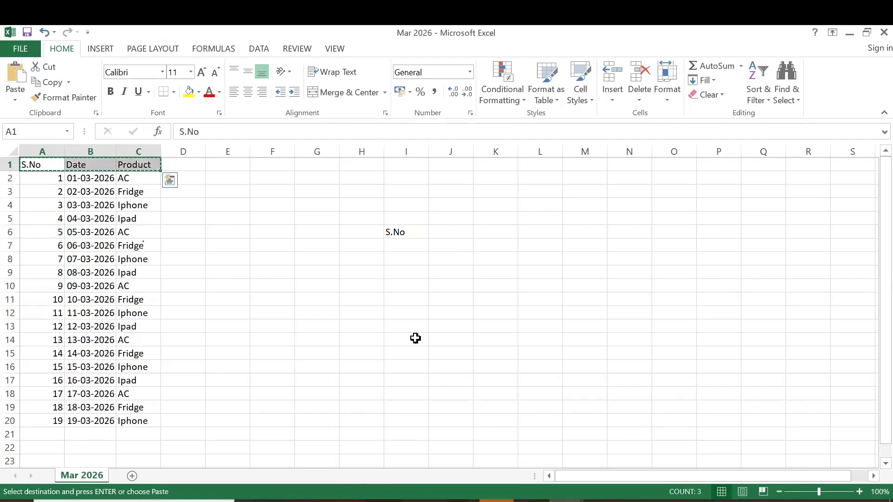
key(ctrl+c)
click(567, 500)
click(416, 456)
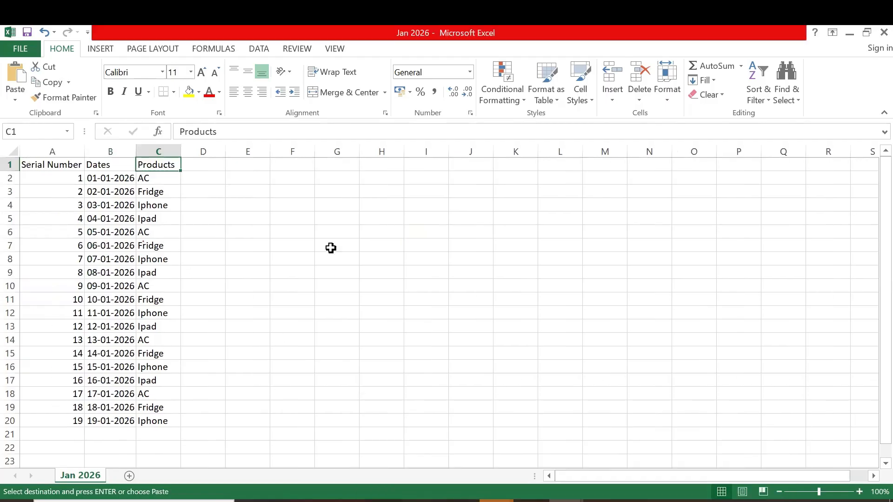
drag(40, 165, 159, 166)
key(ctrl+c)
click(397, 231)
key(ctrl+v)
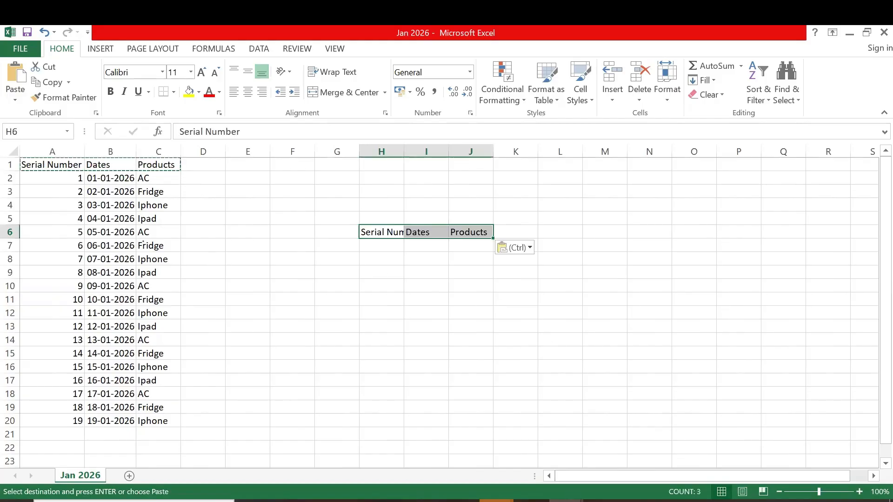
Copy the Number, Date and Product headers from the Feb 2026 workbook into H7:J7 of Jan 2026 and AutoFit column H
click(568, 435)
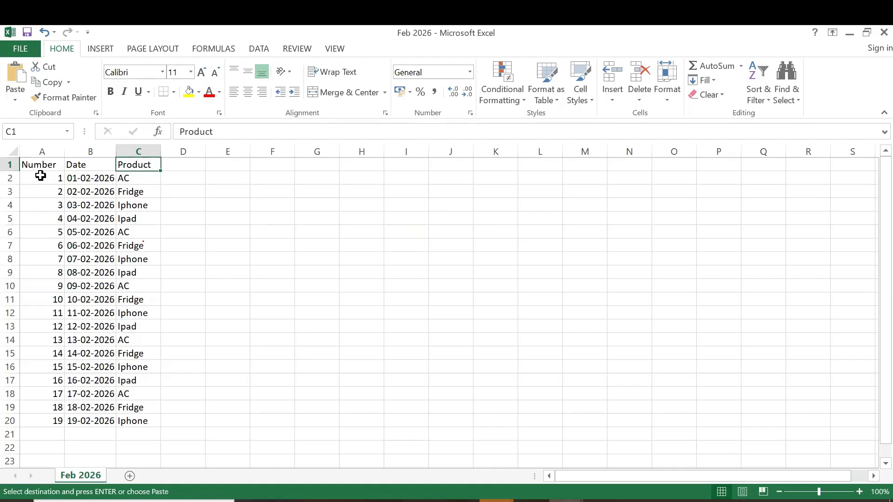
drag(34, 168, 120, 168)
key(ctrl+c)
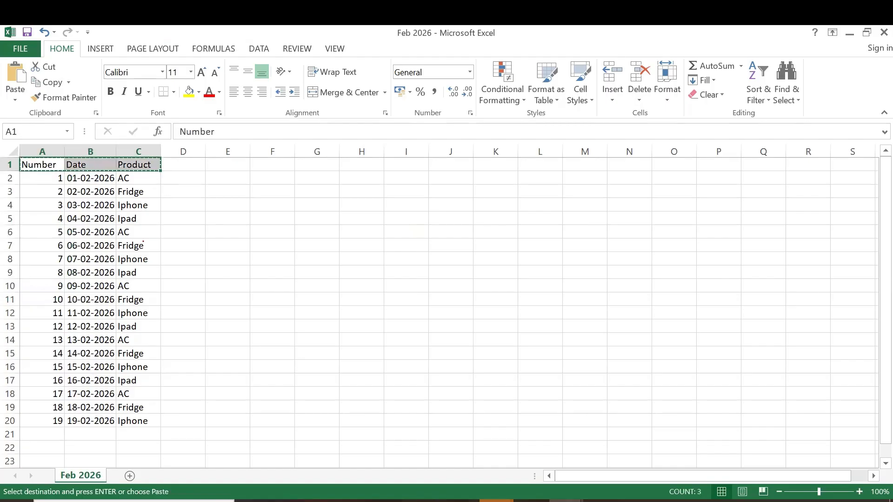
mouse_move(496, 499)
click(418, 432)
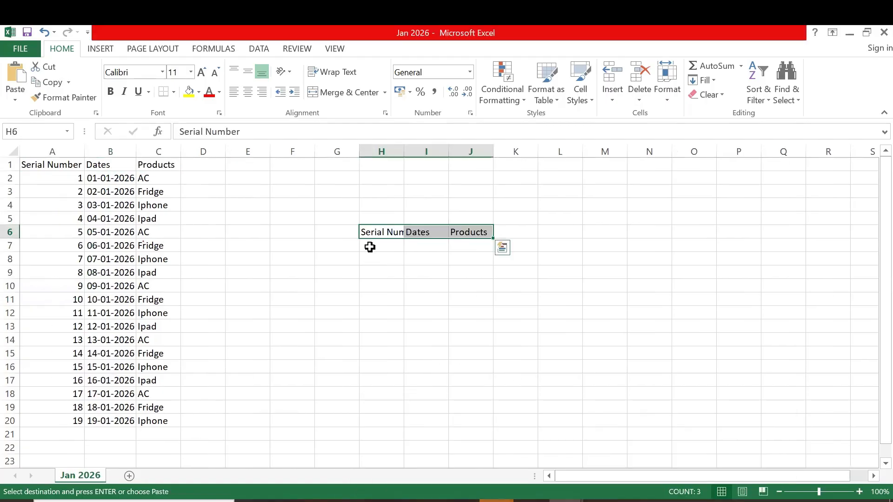
click(373, 245)
key(ctrl+v)
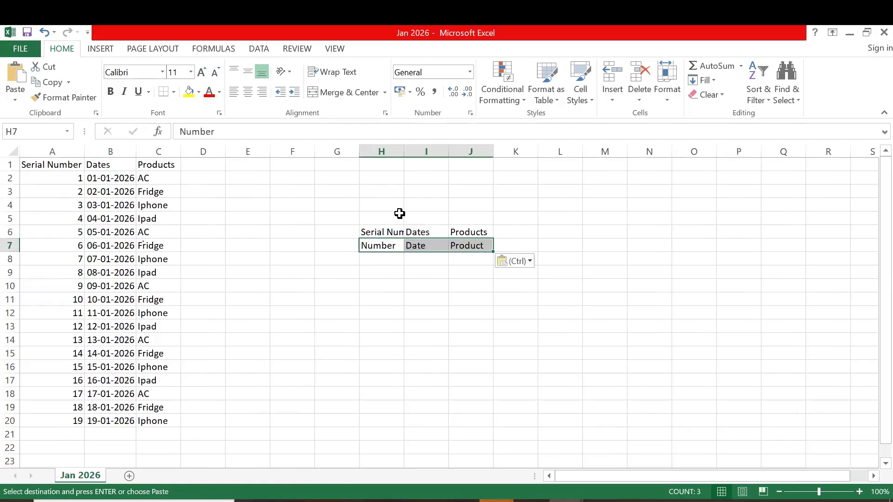
double_click(402, 148)
Copy the S.No, Date and Product headers from the Mar 2026 workbook into H8:J8 of Jan 2026
mouse_move(566, 500)
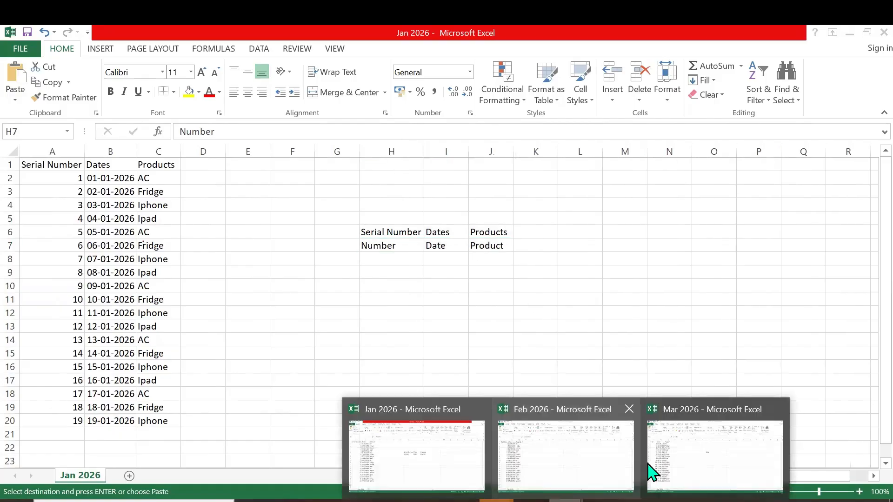
click(649, 470)
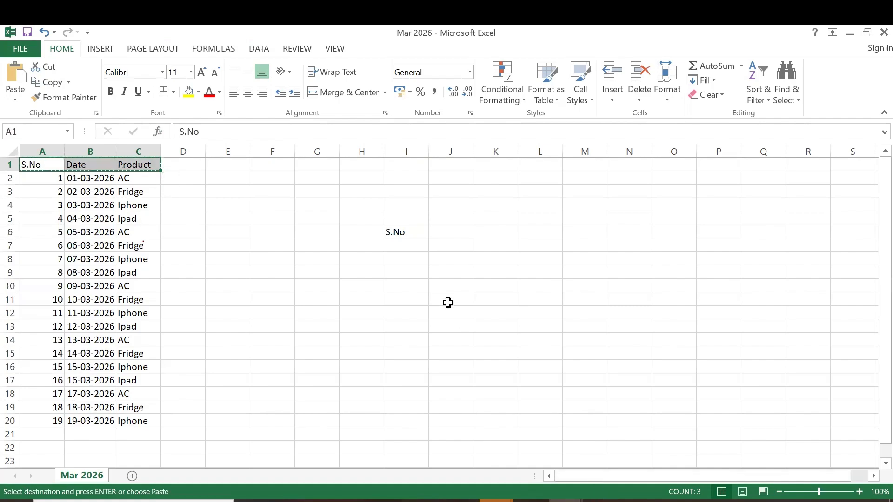
key(alt+Tab)
click(399, 256)
key(ctrl+v)
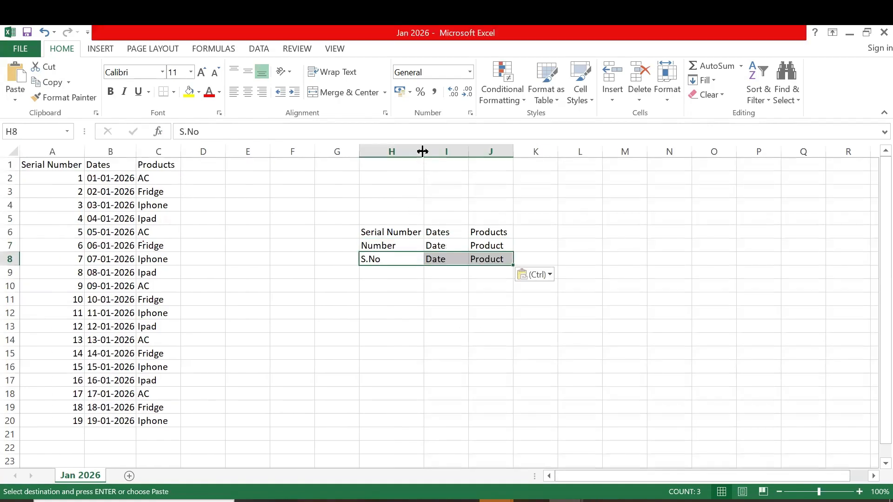
click(426, 327)
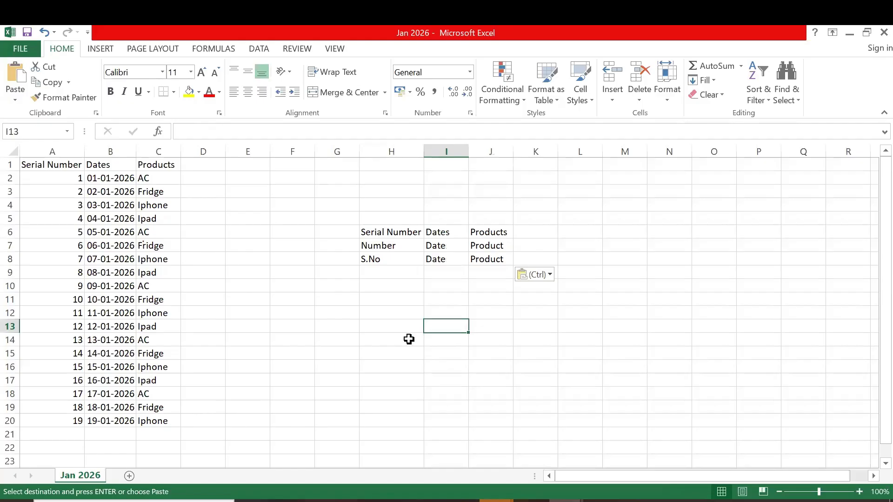
Compare the three months' header names column by column in H6:J8
click(382, 231)
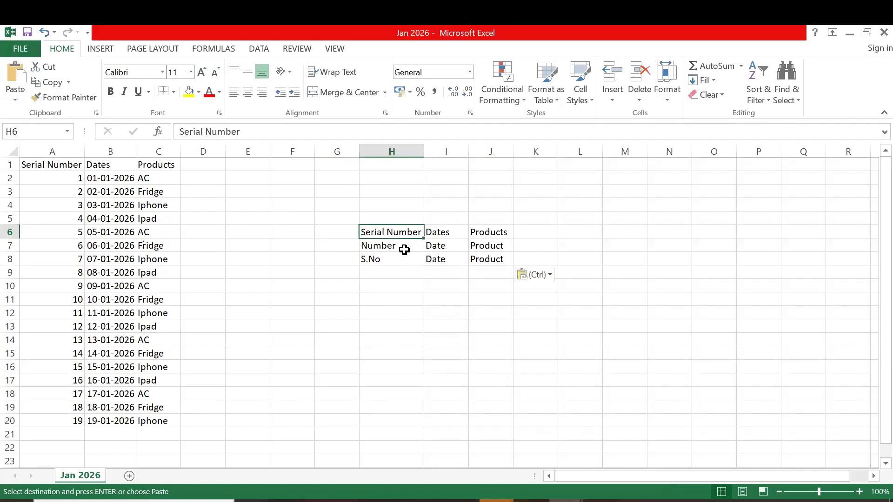
key(Down)
key(Down)
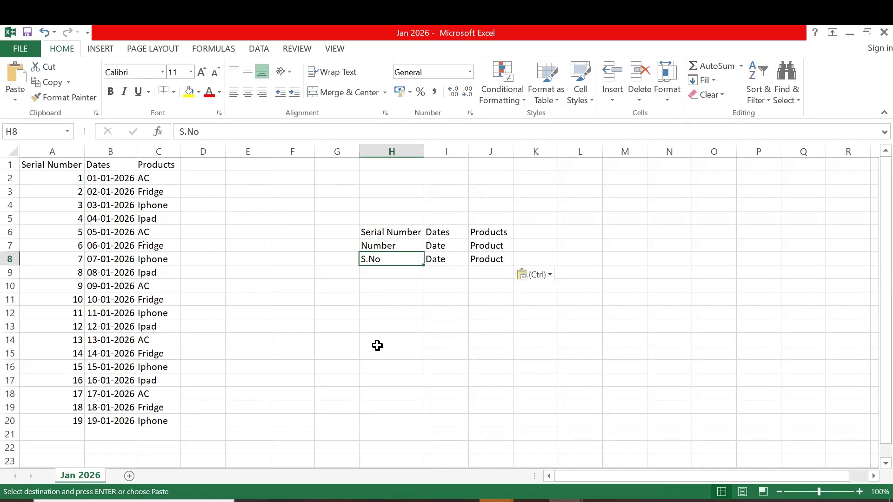
click(455, 231)
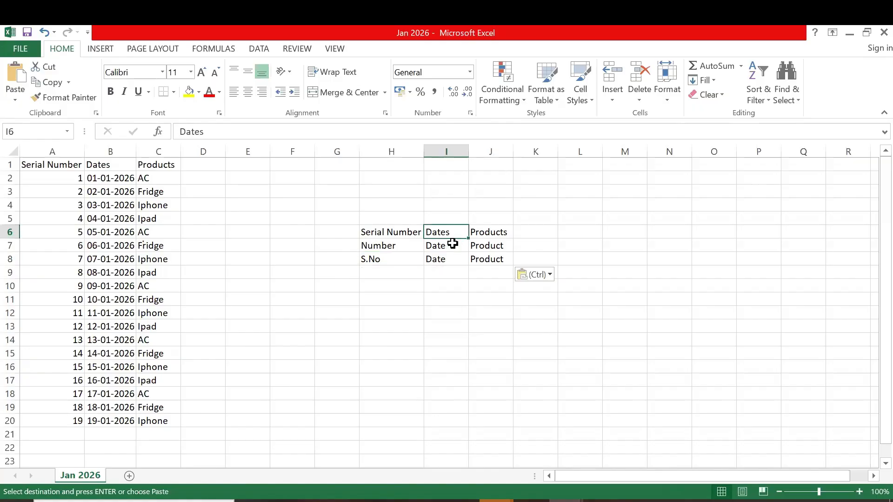
click(507, 231)
key(Down)
click(501, 256)
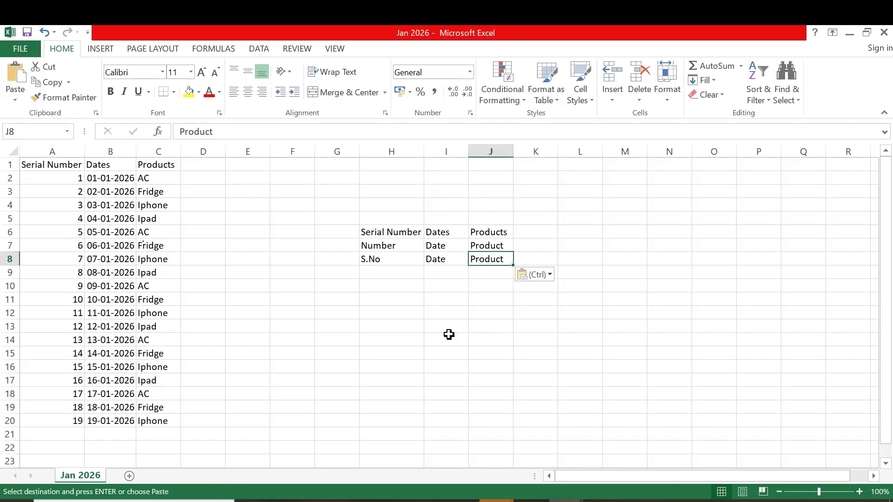
drag(372, 233, 498, 265)
Enter the heading NAMING CONVENTION in cell H11, below the collected headers
click(399, 298)
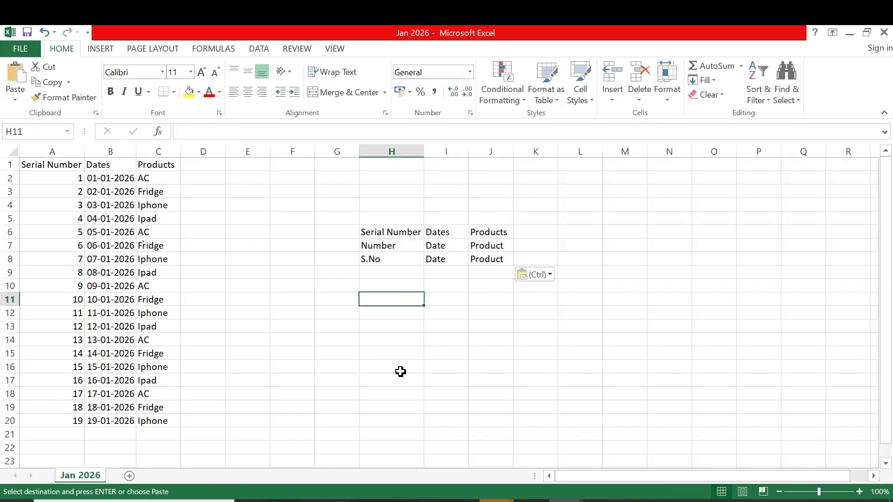
text(NA)
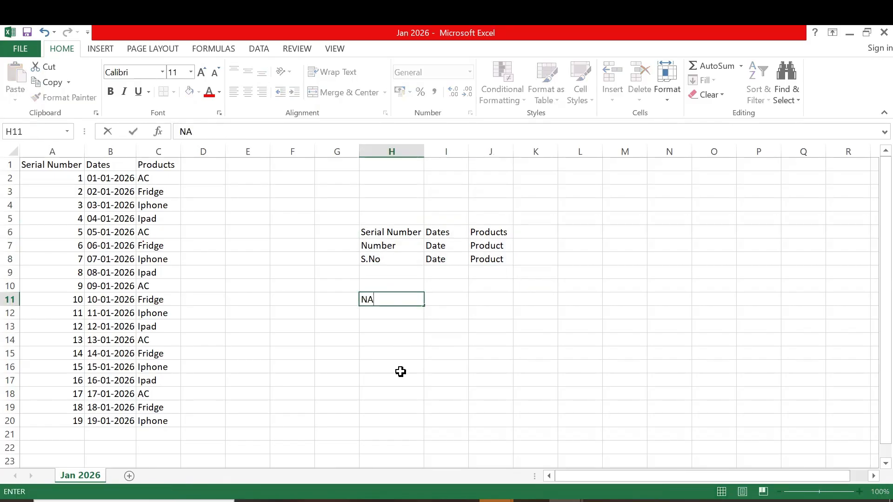
text(MING CONVE)
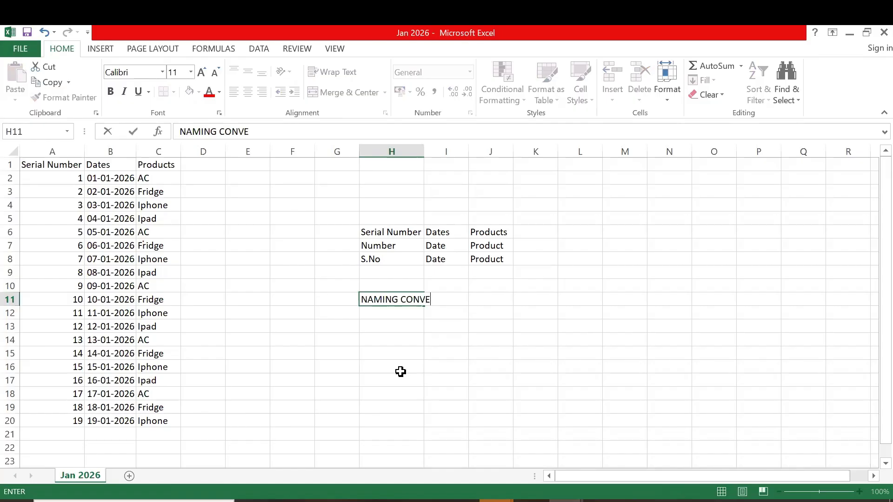
text(NTION)
key(Return)
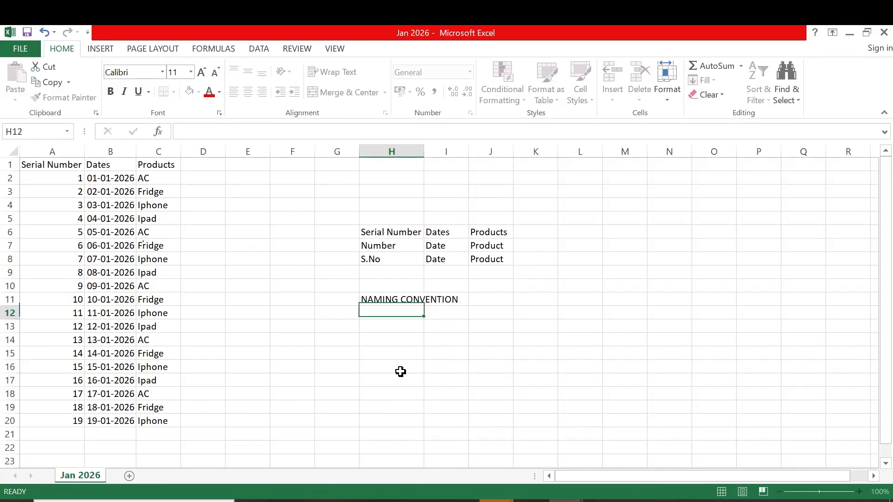
key(Return)
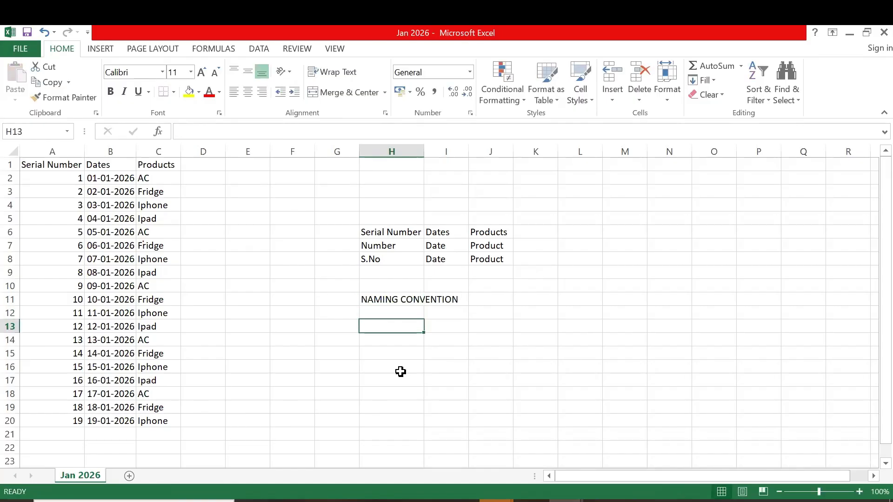
Enter the note STANDARDISING THE COLUMN NAME/ATTRIBUTES in cell H13
text(ST)
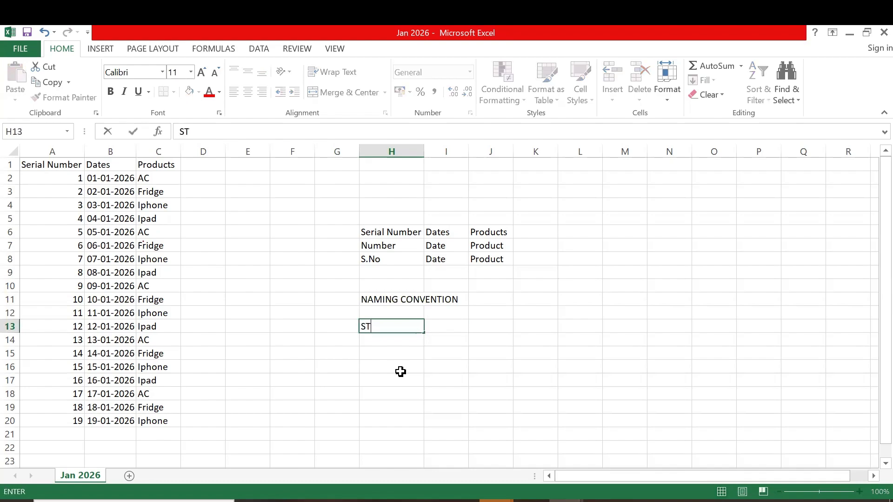
text(ANDARDI)
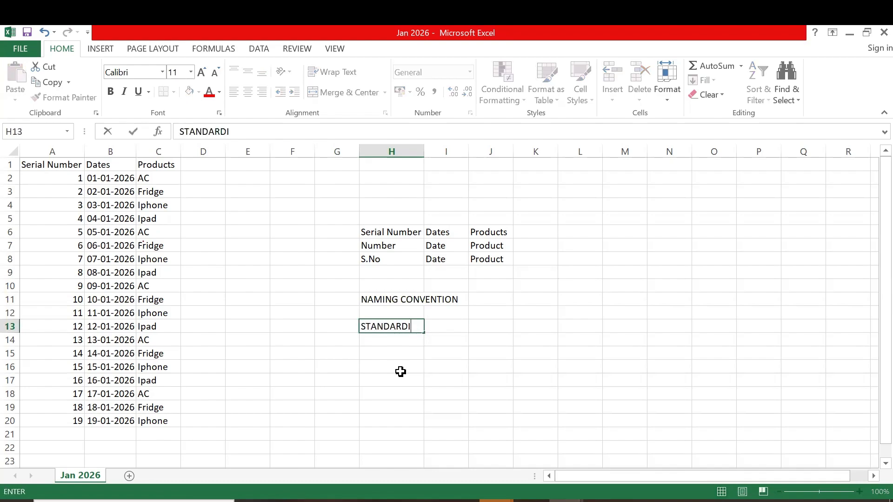
text(SING THE COLUMN NAME/ATTRIBUTES)
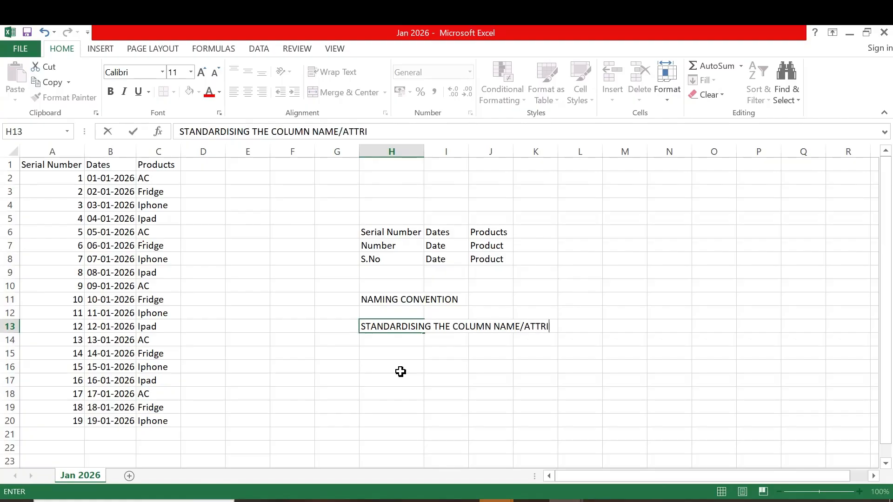
key(Return)
key(Return)
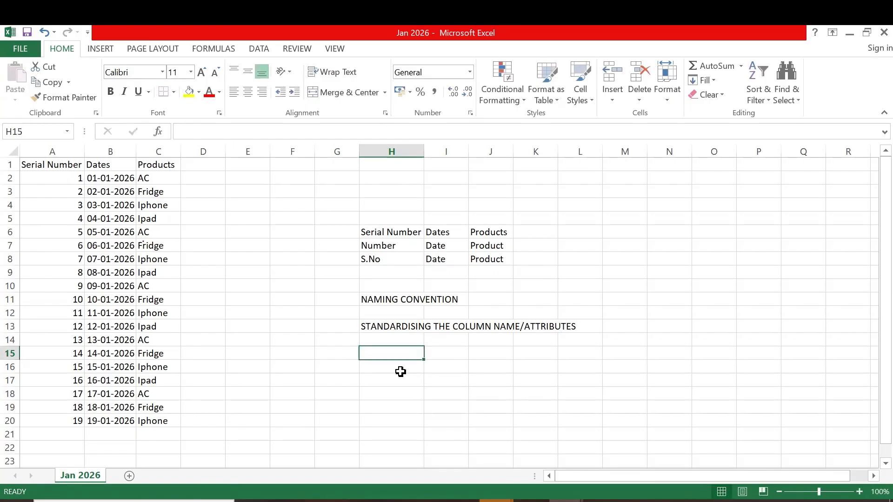
Enter the standard column names S.NO, DATE and PRODUCT in cells H15:J15
text(s)
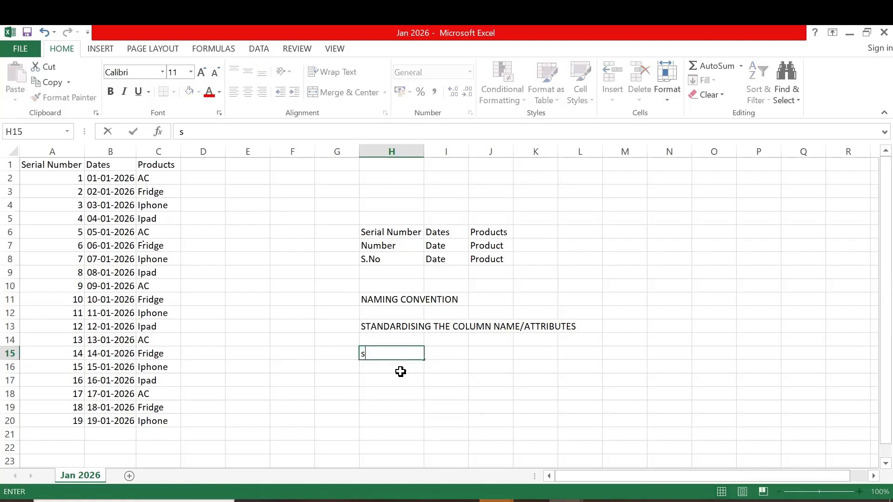
text(S.NO)
key(Tab)
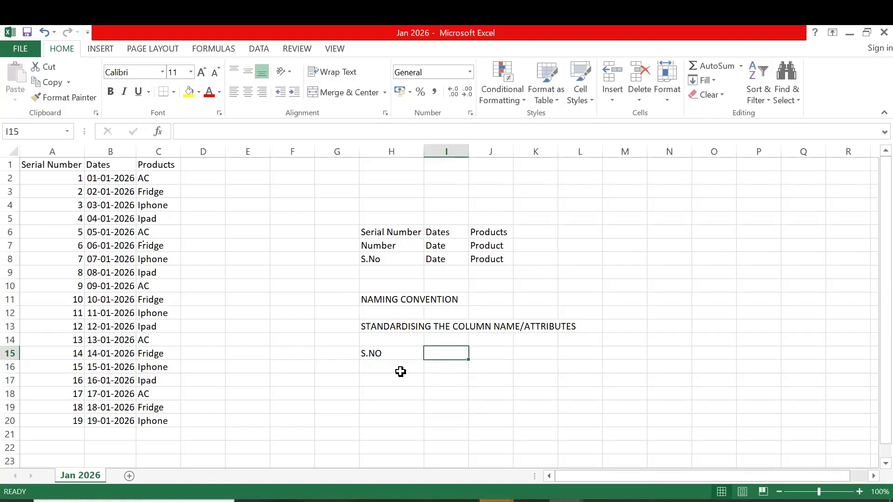
text(DATE)
key(Tab)
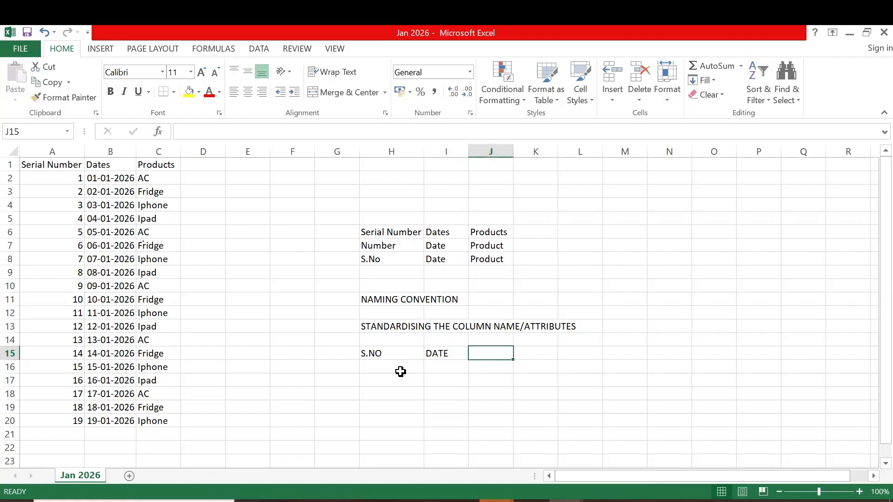
text(PRODUCT)
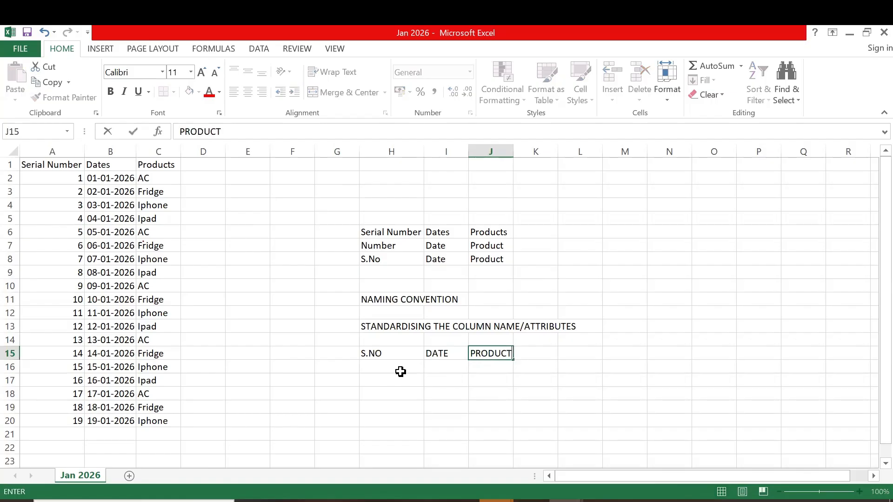
key(Return)
Compare the standard names in H15:J15 with the Serial Number header in cell A1
click(421, 353)
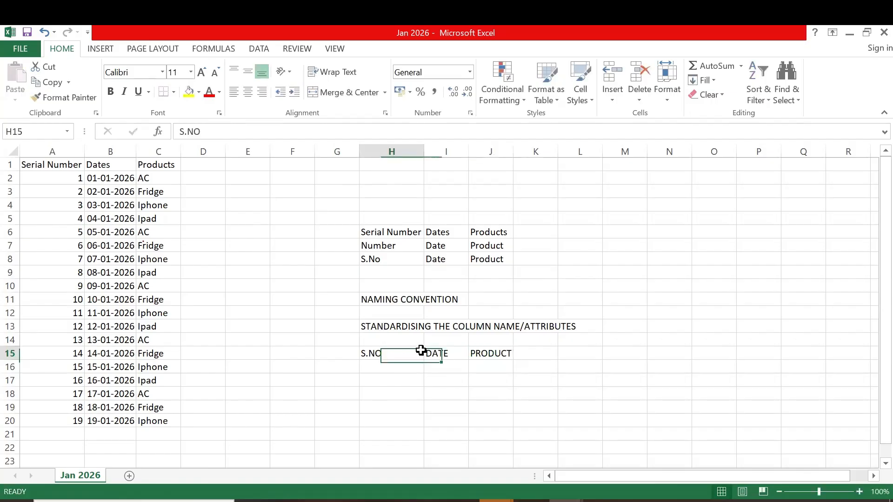
drag(421, 349, 494, 349)
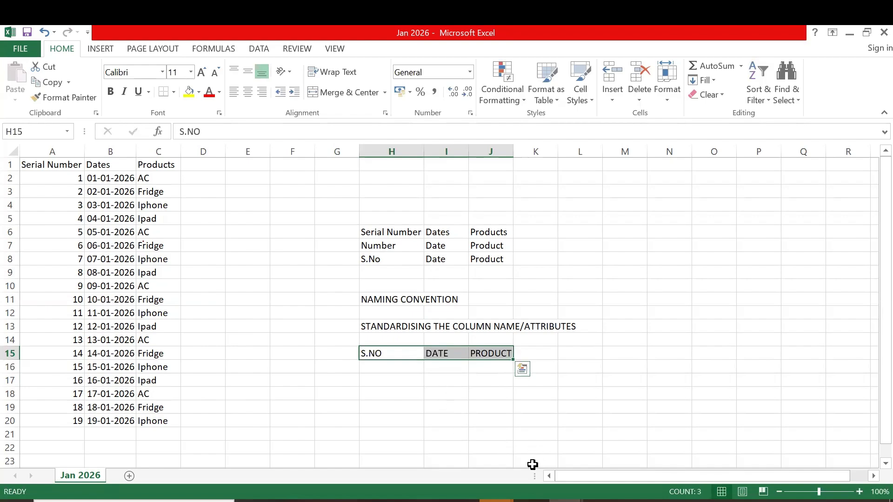
click(55, 164)
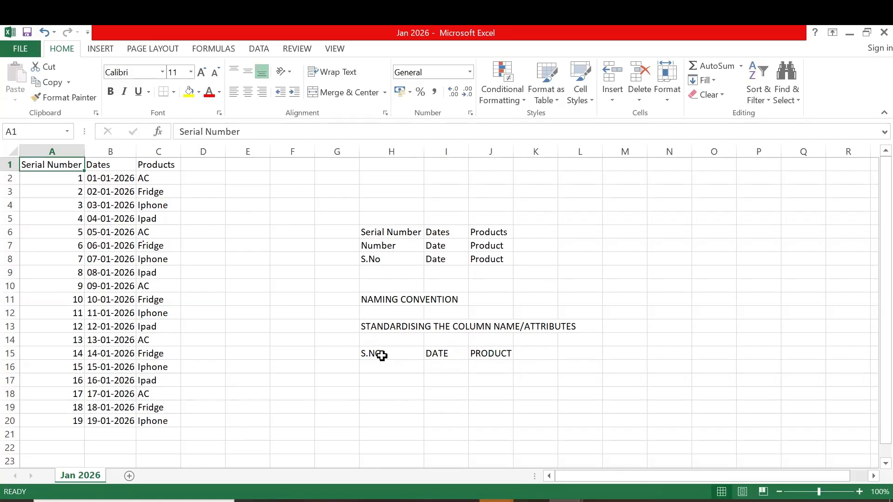
click(531, 500)
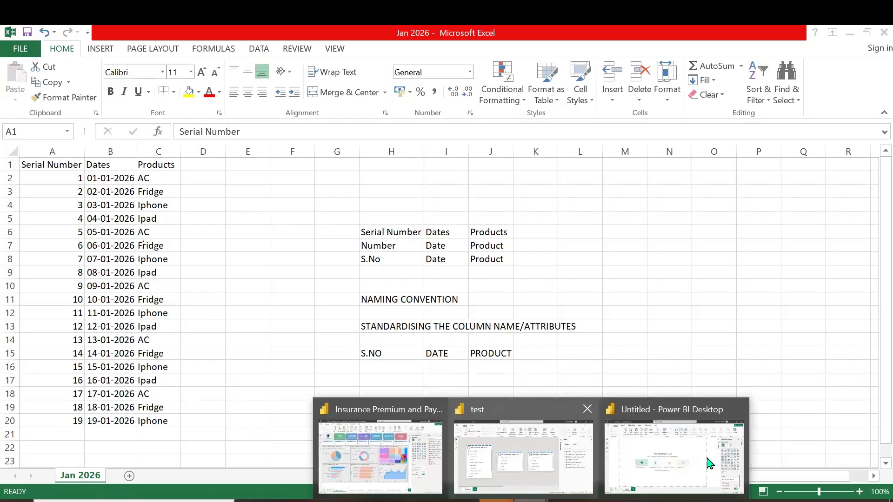
click(52, 165)
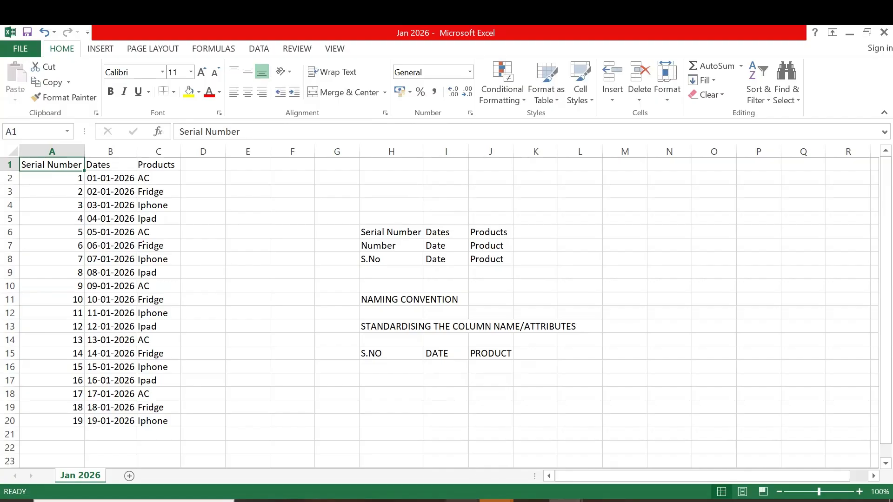
Switch to Fabric in the browser and open the FABRIC WORKSHOP : LAKEHOUSE, DATAFLOW GEN2, PIPELINE workspace
click(462, 501)
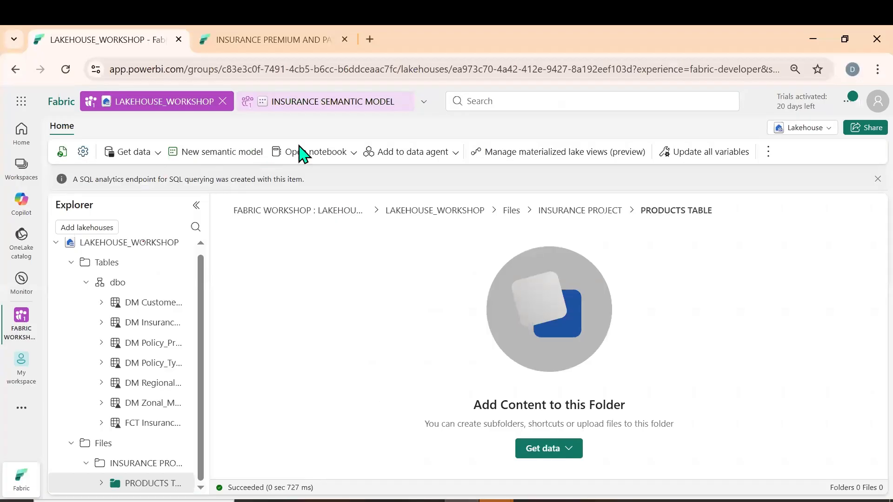
click(20, 316)
click(137, 171)
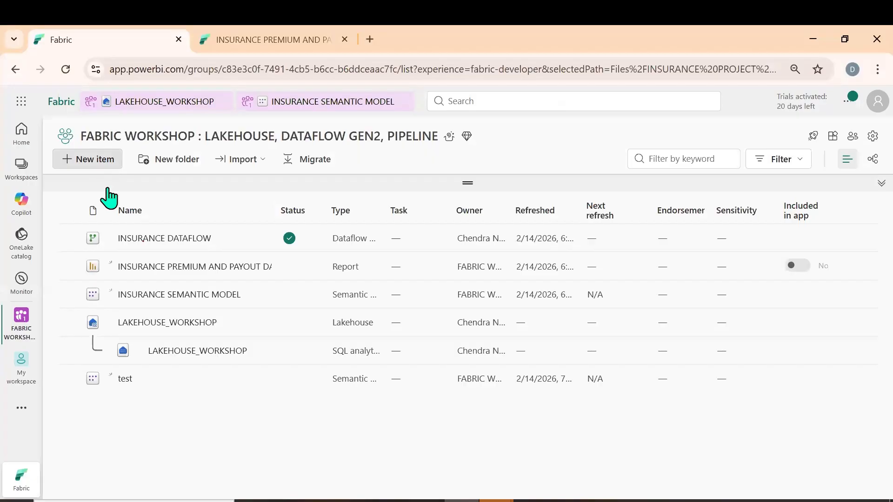
Create a pipeline named PRODUCT PIPELINE in the workspace and add a Copy data activity to it
click(107, 166)
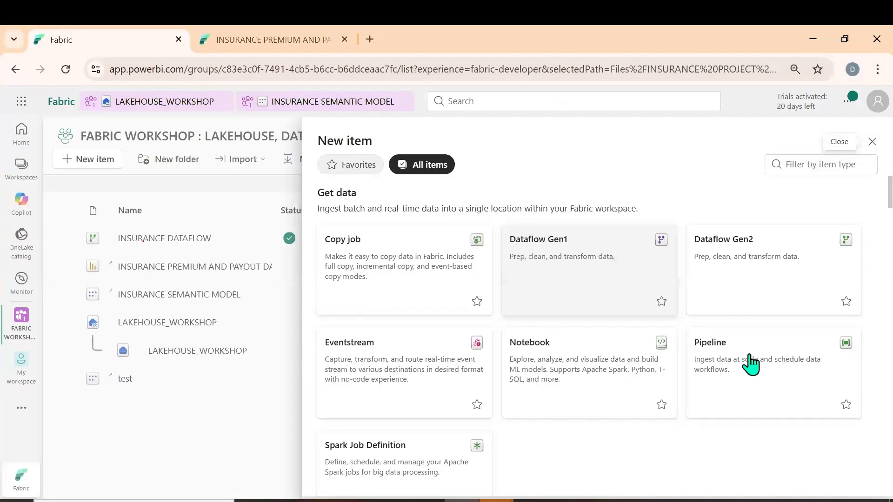
click(751, 362)
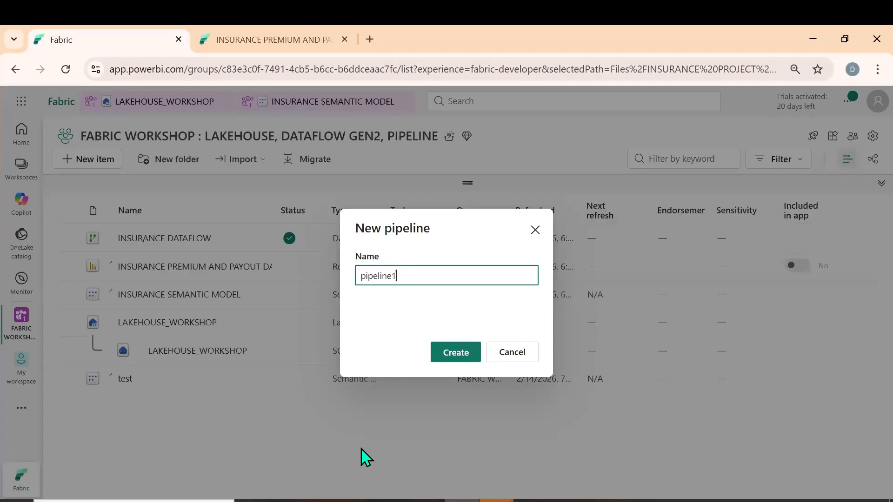
key(BackSpace)
key(BackSpace)
key(BackSpace)
key(BackSpace)
key(BackSpace)
key(BackSpace)
key(BackSpace)
key(BackSpace)
key(BackSpace)
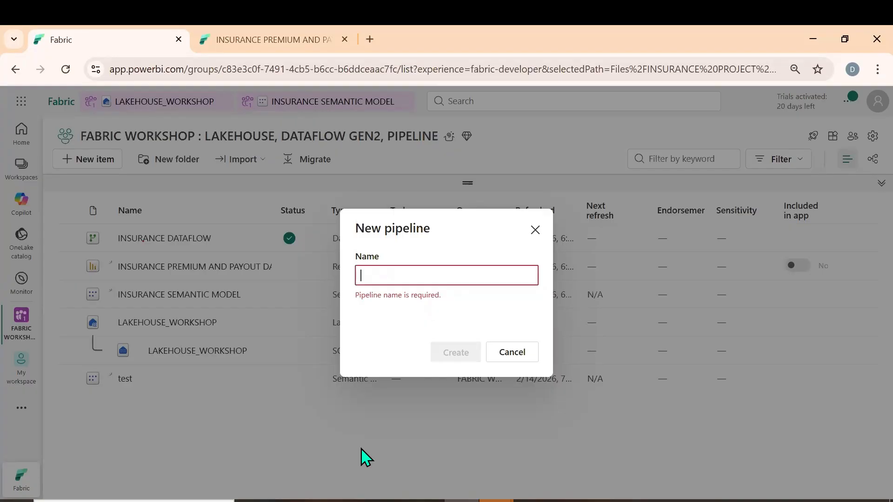
text(PRODUCT PIPELINE)
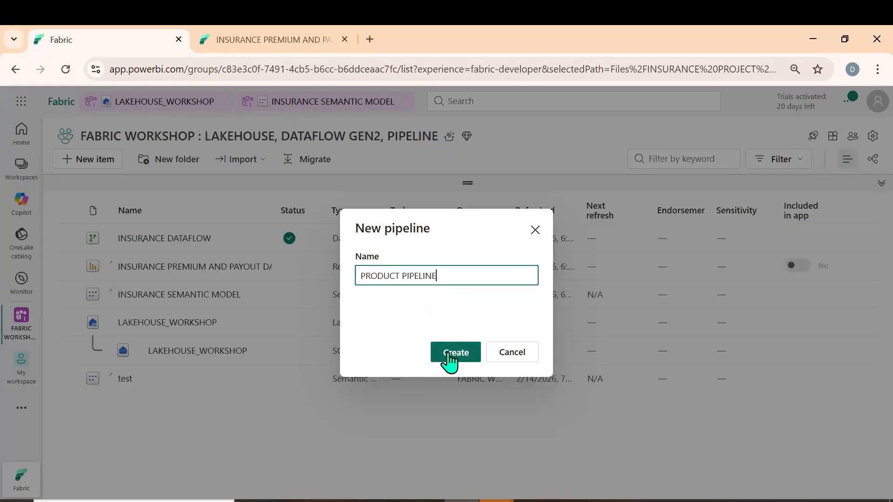
click(449, 359)
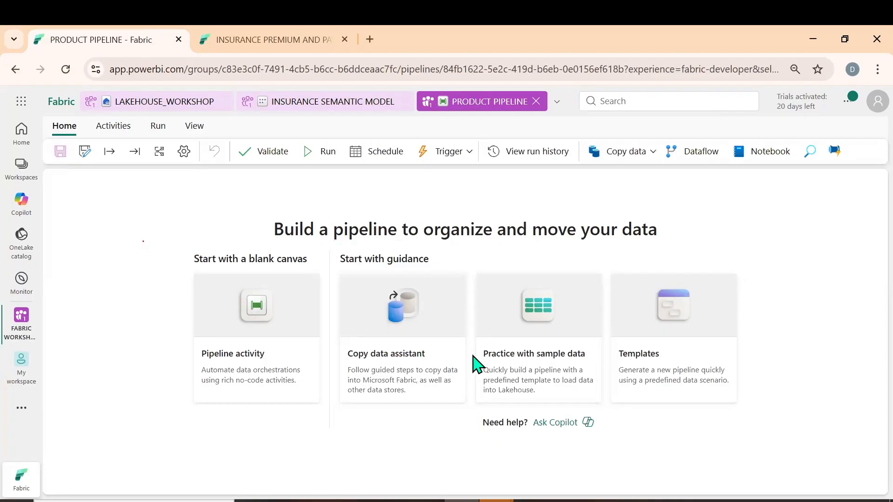
click(655, 153)
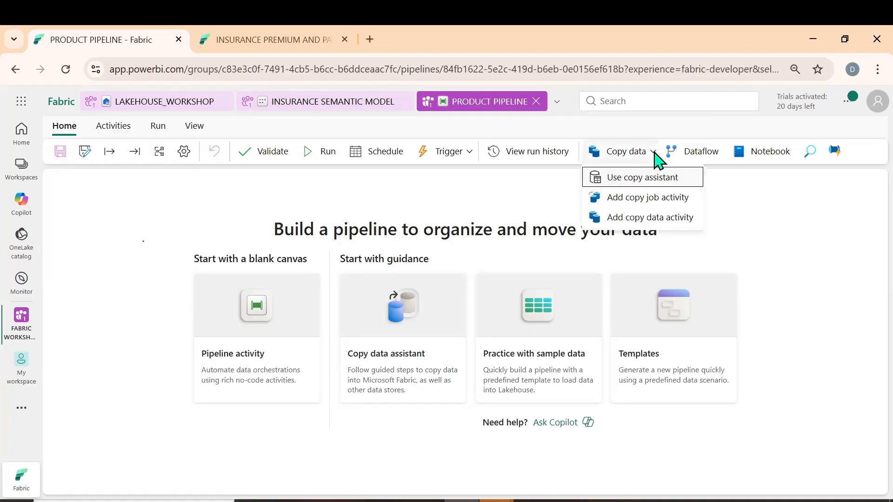
click(638, 219)
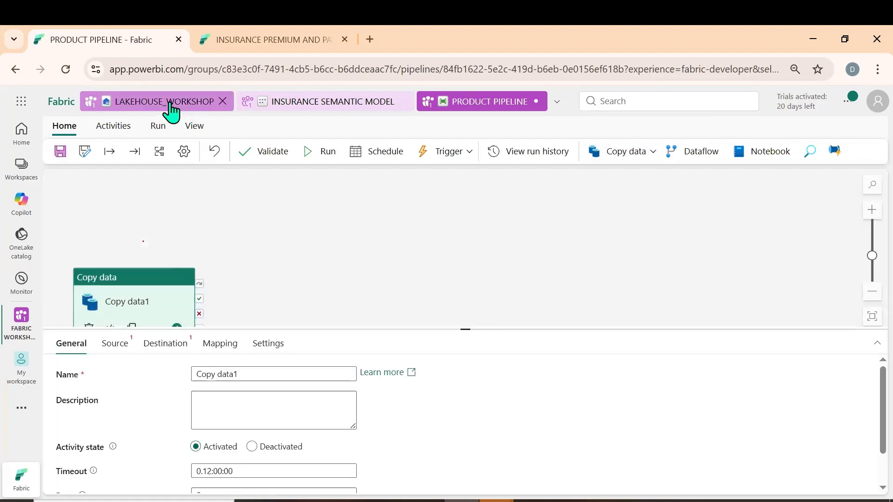
Upload Jan 2026.csv, Feb 2026.csv and Mar 2026.csv from the desktop's Microsoft Fabric folder into the lakehouse's PRODUCTS TABLE folder and refresh the lakehouse
click(169, 103)
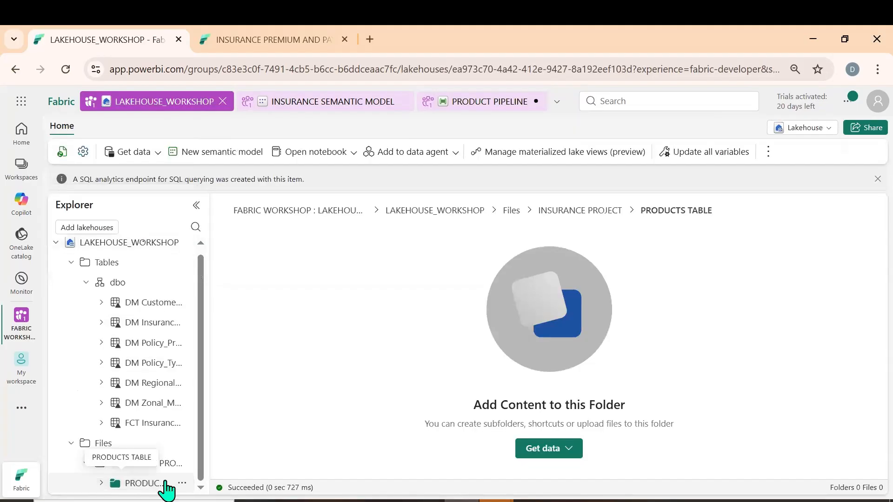
click(567, 456)
click(564, 379)
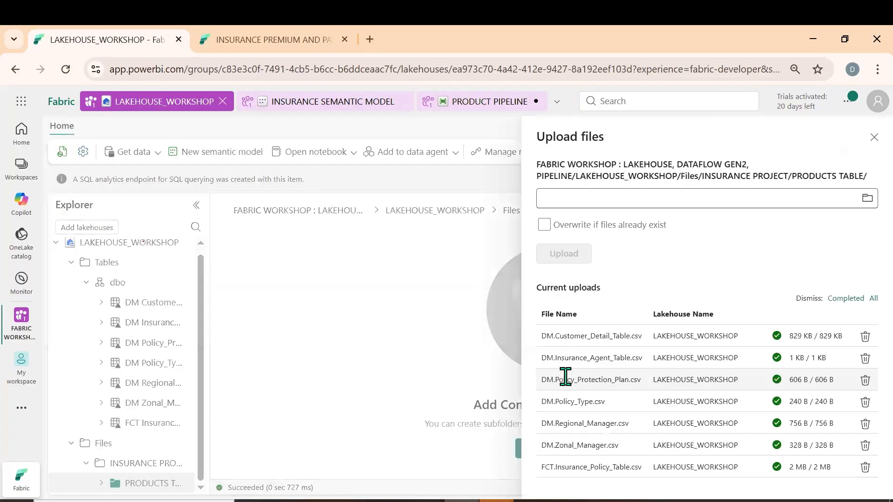
click(620, 199)
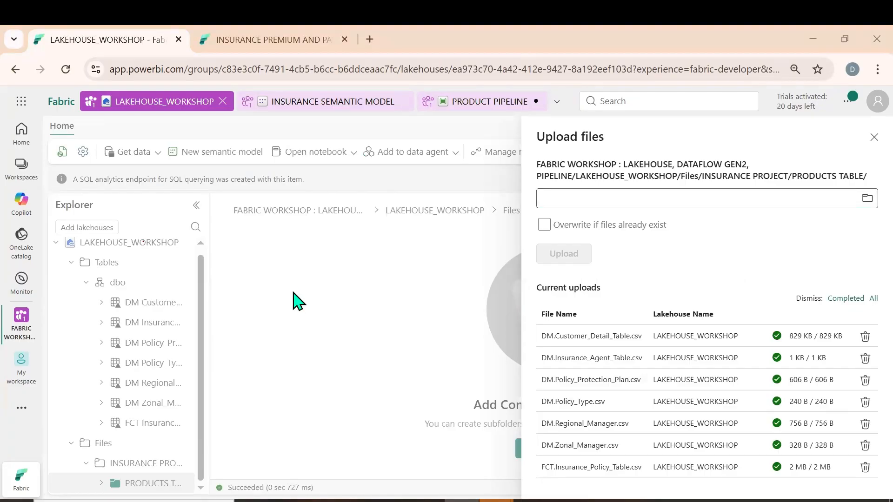
click(54, 163)
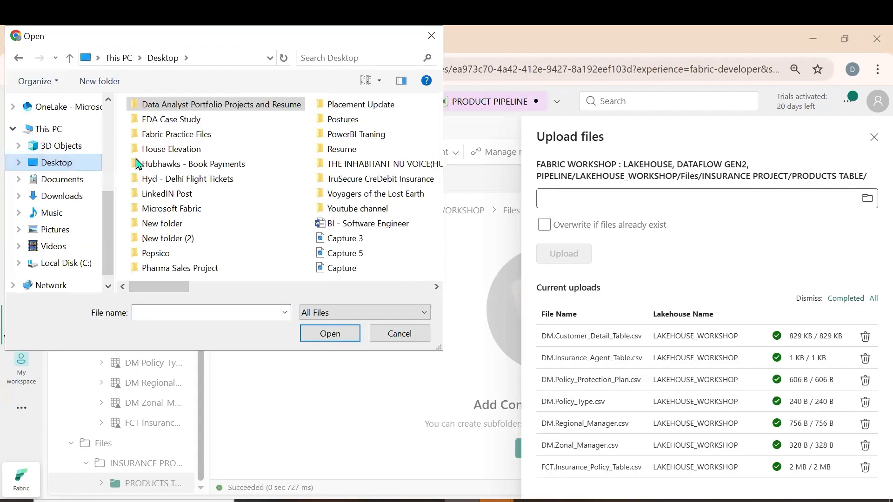
double_click(177, 208)
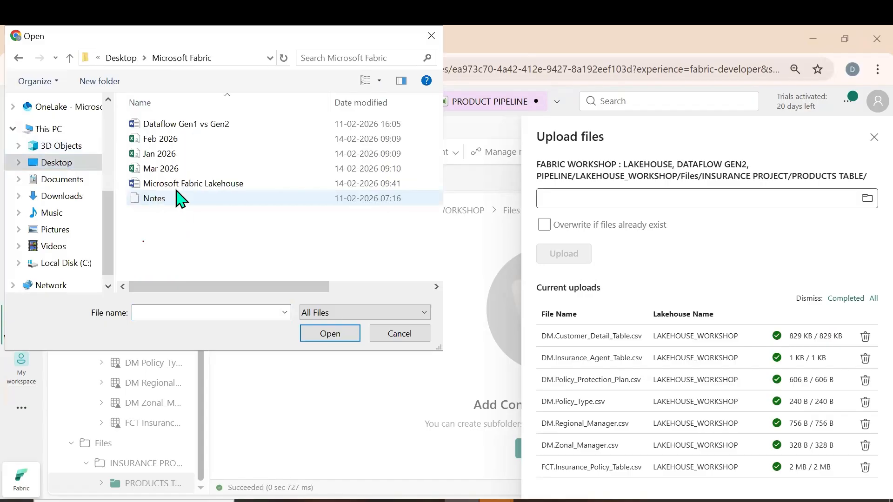
click(172, 143)
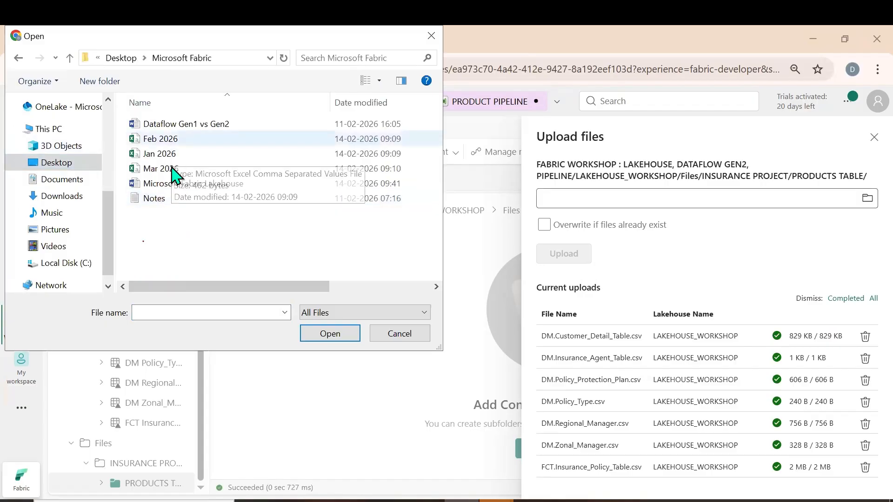
shift+click(170, 169)
click(330, 334)
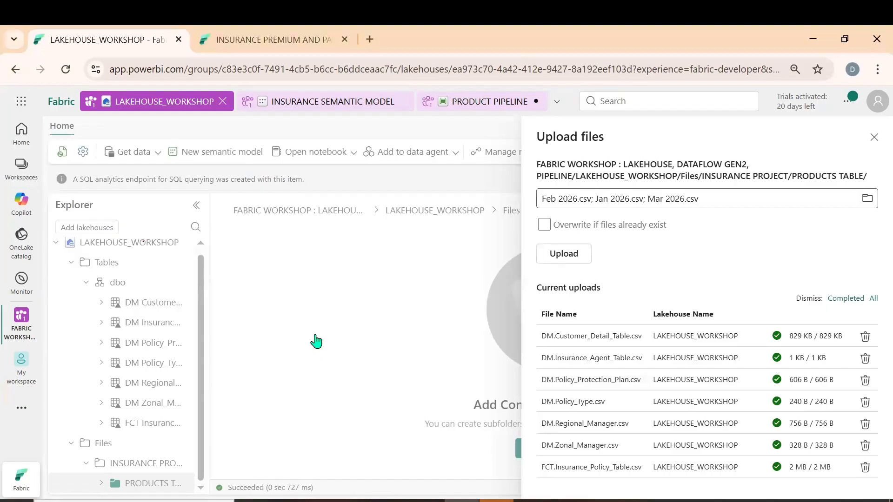
click(548, 258)
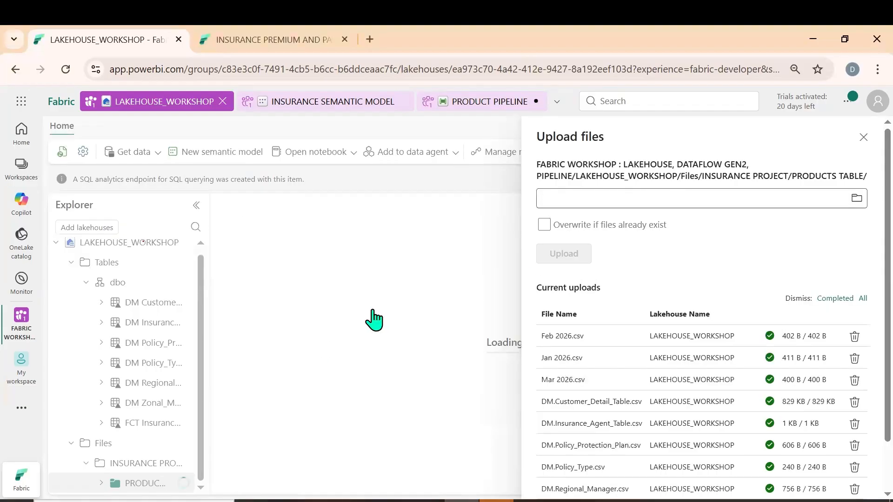
click(313, 403)
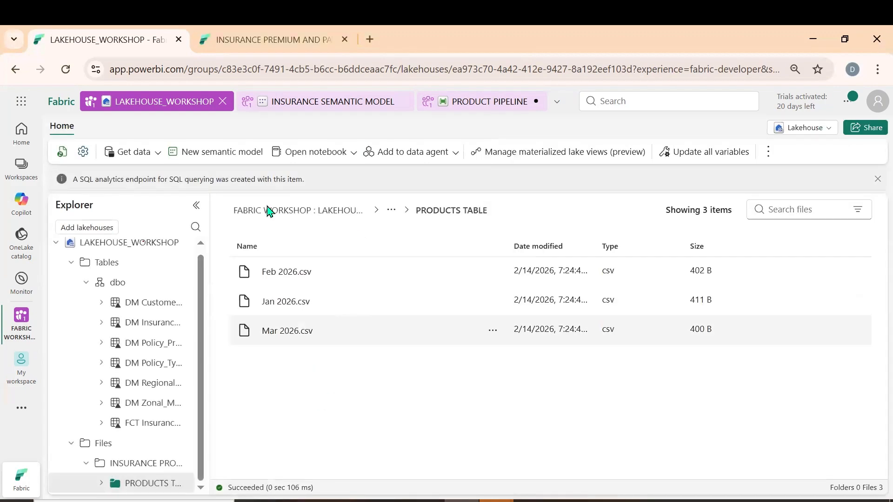
click(62, 152)
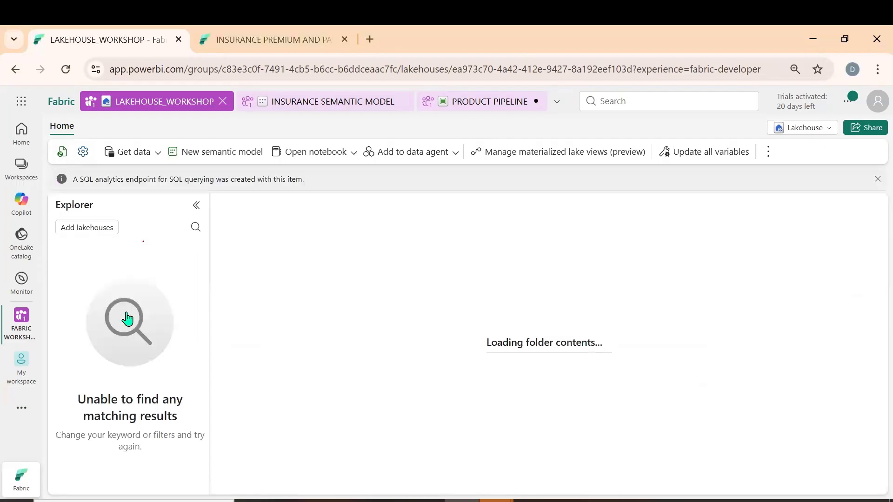
Preview Feb 2026.csv in Table view with the first row as header
click(306, 274)
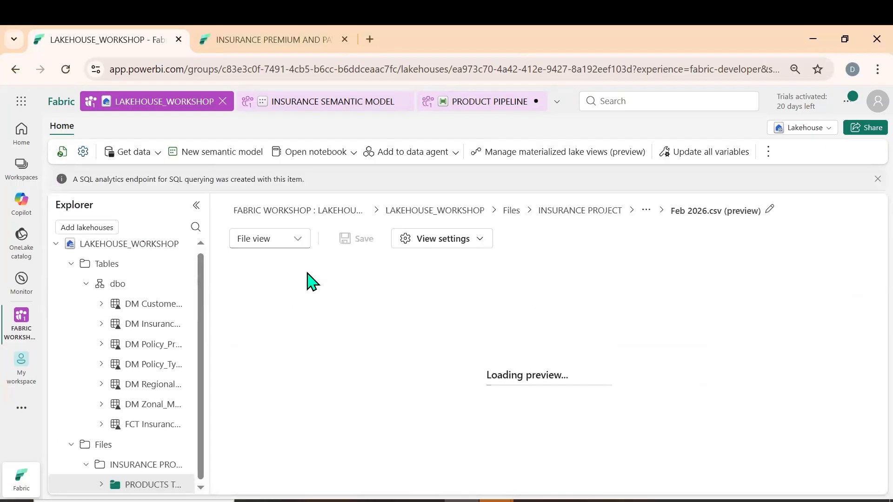
click(282, 239)
click(282, 264)
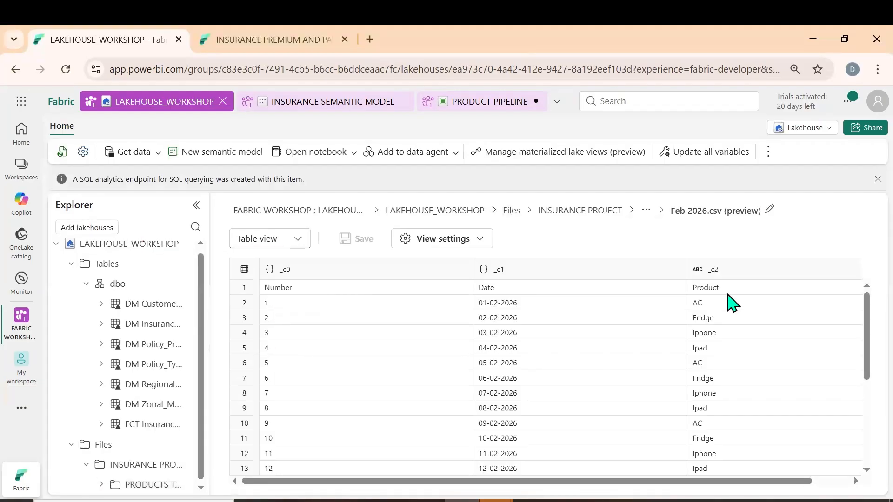
click(484, 242)
click(448, 262)
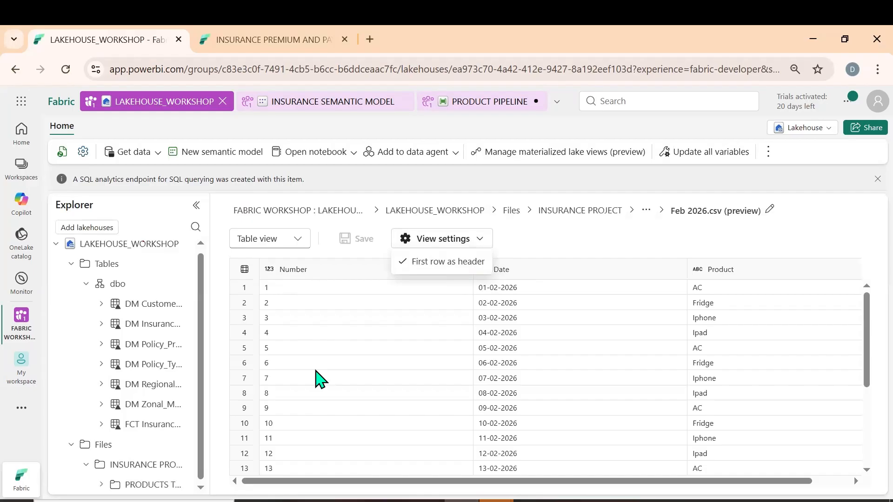
click(497, 270)
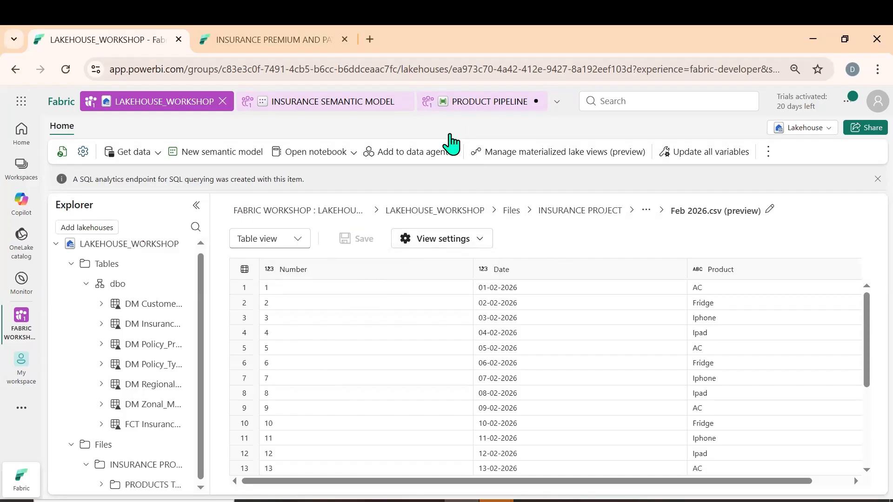
Reposition the Copy data activity on the PRODUCT PIPELINE canvas and rename it JAN 2026
click(484, 102)
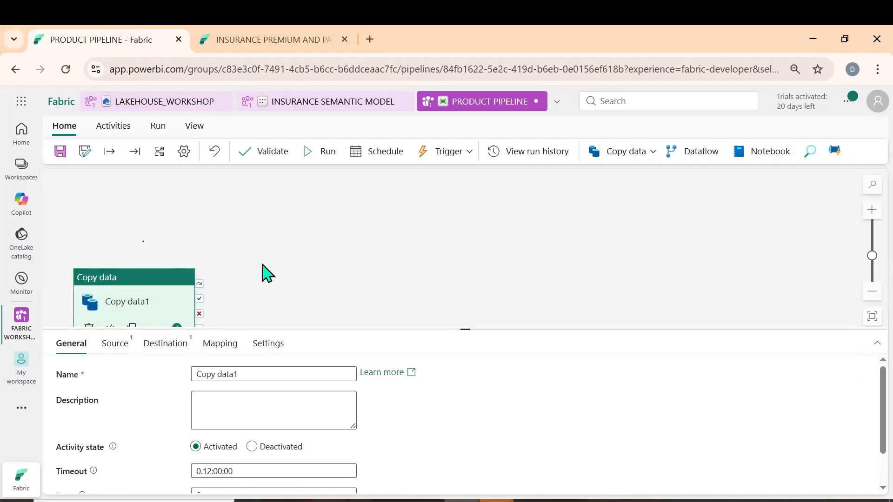
scroll(144, 212, down, 1)
drag(132, 207, 262, 205)
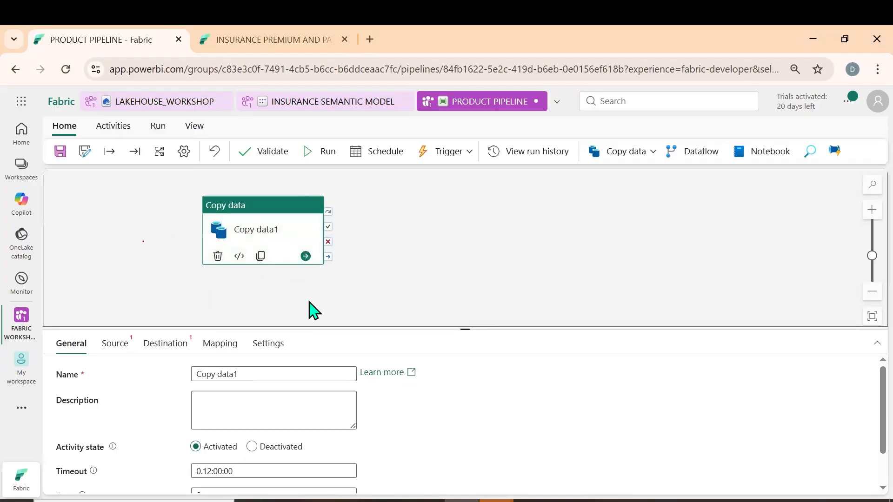
drag(320, 328, 315, 277)
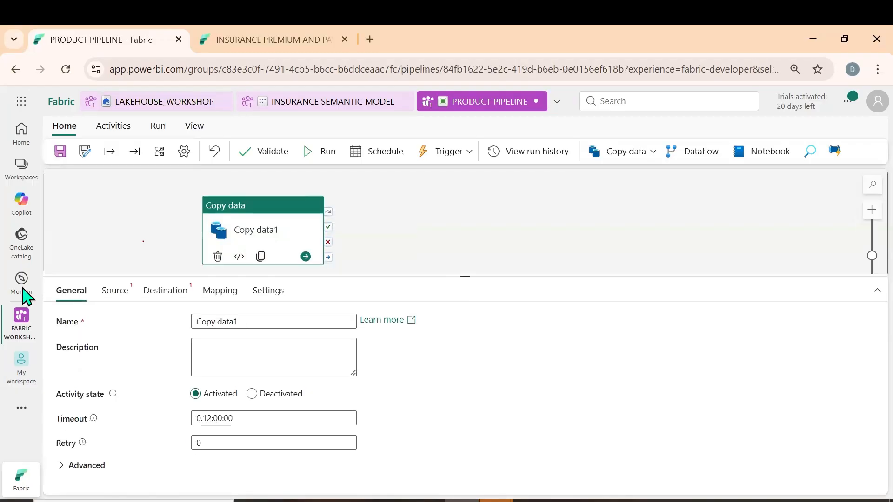
triple_click(267, 327)
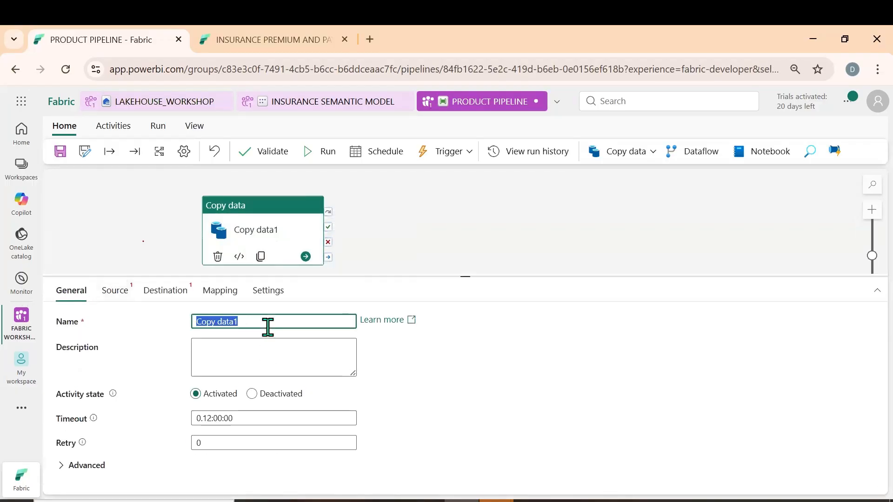
text(jk)
key(BackSpace)
key(BackSpace)
text(JAN 2026)
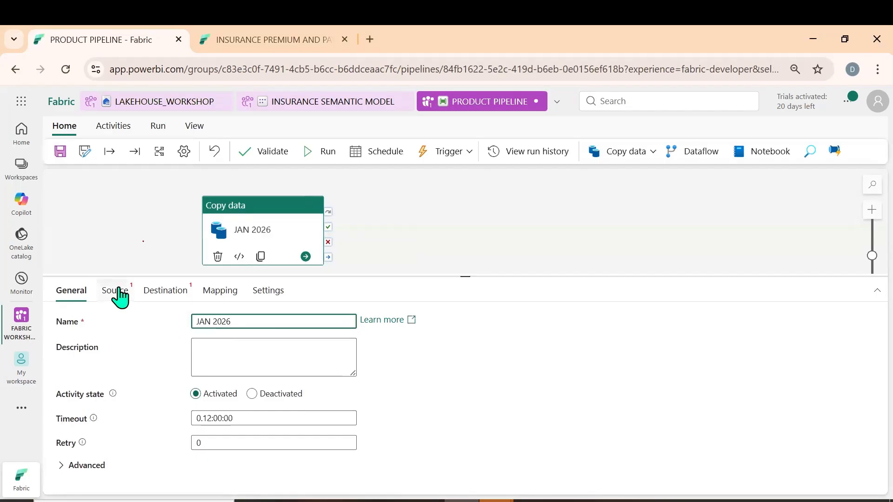
Set the JAN 2026 activity's source to the Lakehouse (Preview) connection, lakehouse LAKEHOUSE_WORKSHOP, with Files as root folder
click(119, 291)
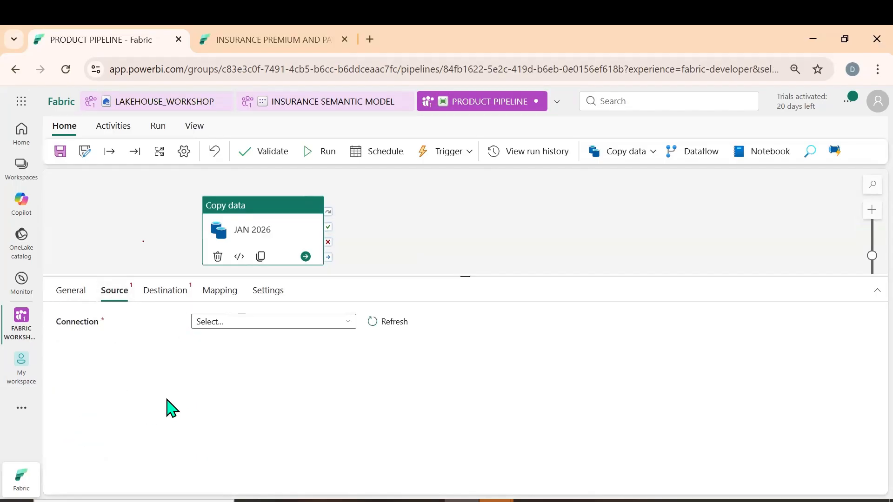
click(348, 323)
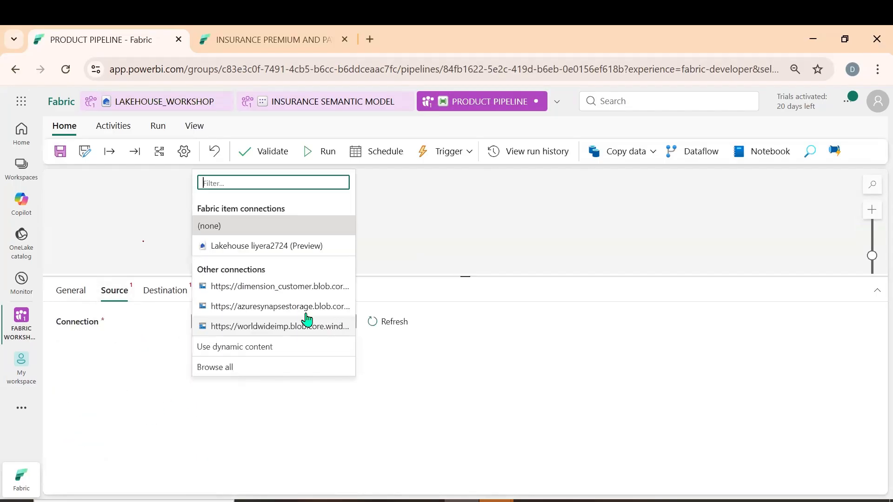
click(266, 247)
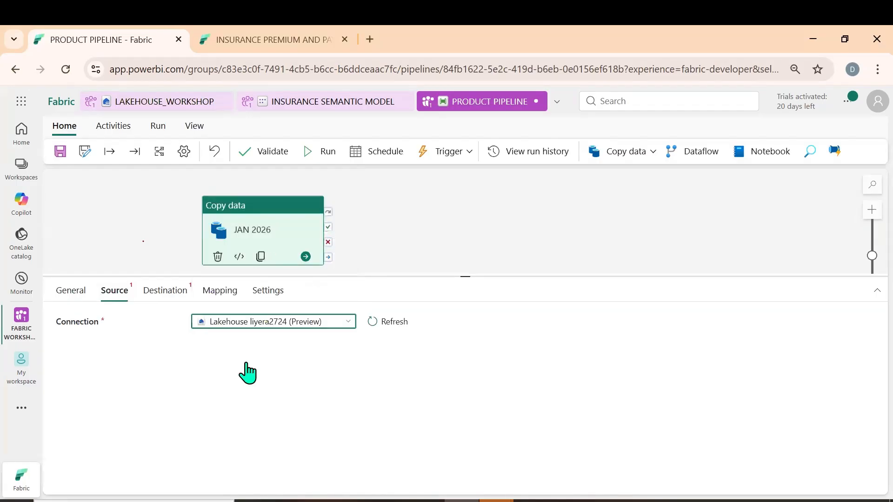
click(349, 358)
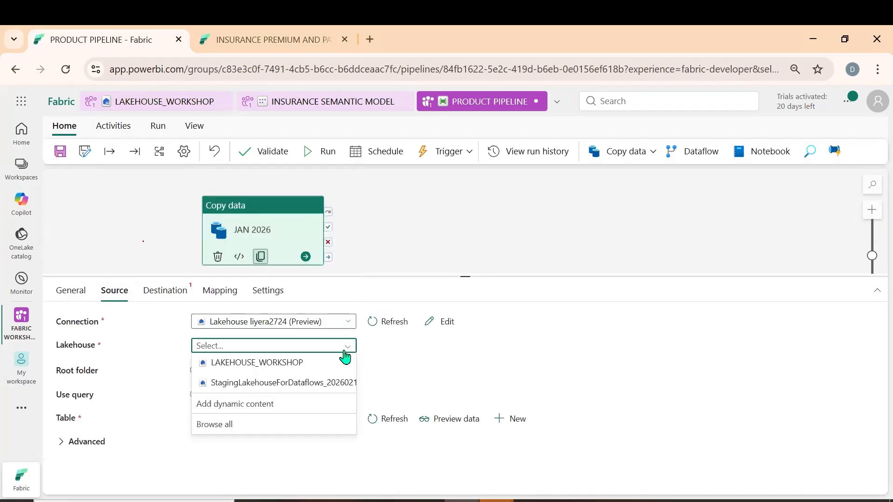
click(289, 371)
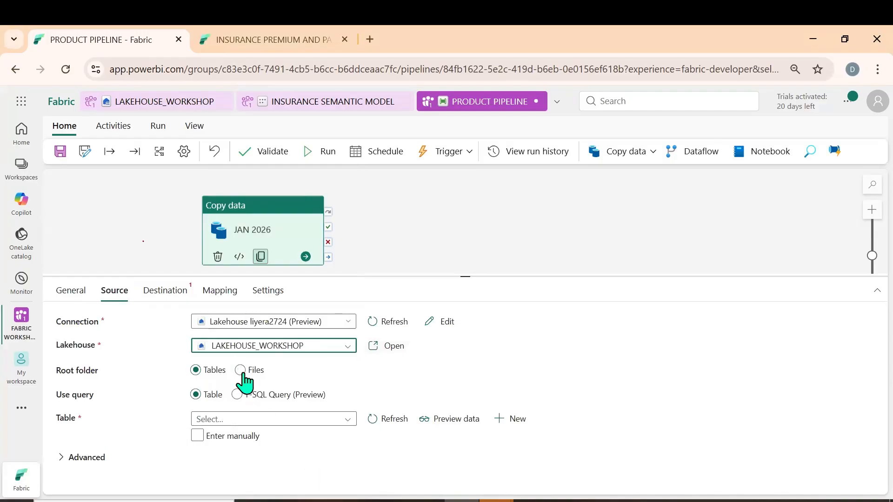
click(241, 371)
Choose Jan 2026.csv in INSURANCE PROJECT/PRODUCTS TABLE as the JAN 2026 activity's source file and set the file format to DelimitedText
scroll(420, 369, down, 1)
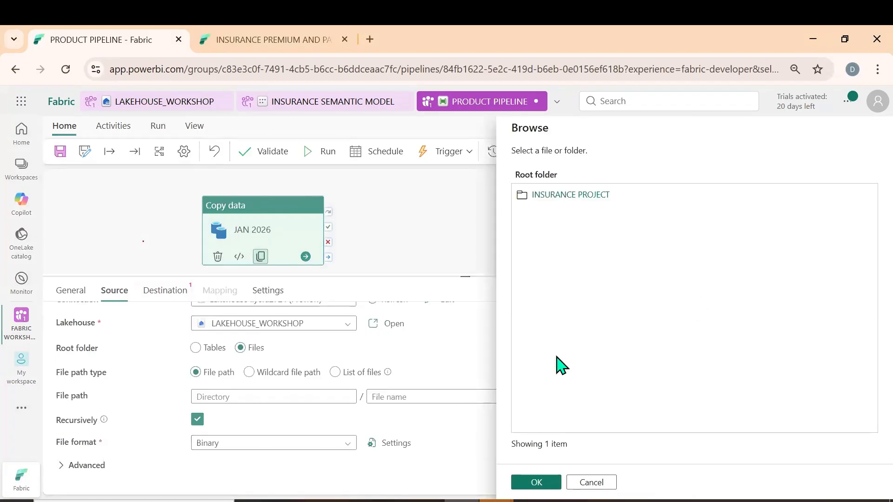
click(578, 199)
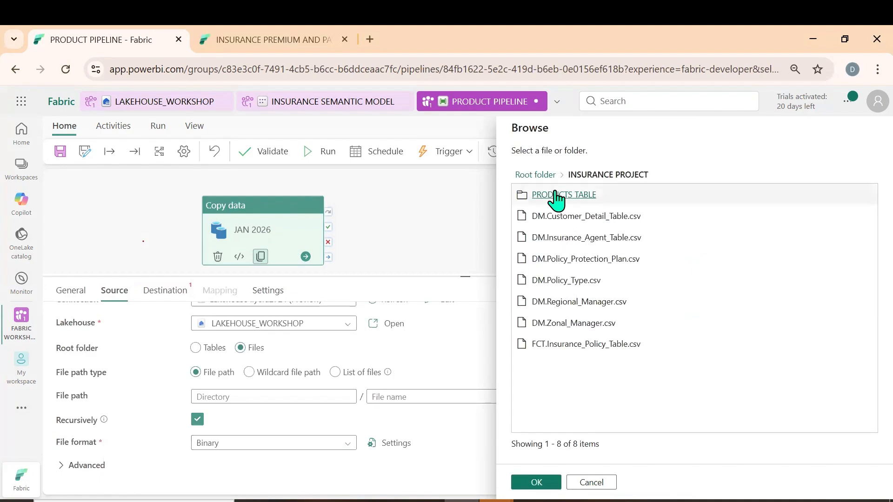
click(555, 193)
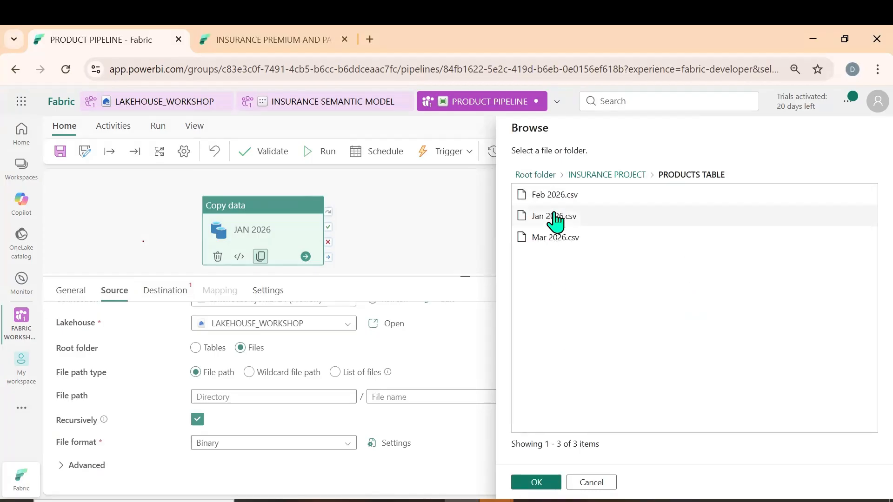
click(552, 215)
click(530, 484)
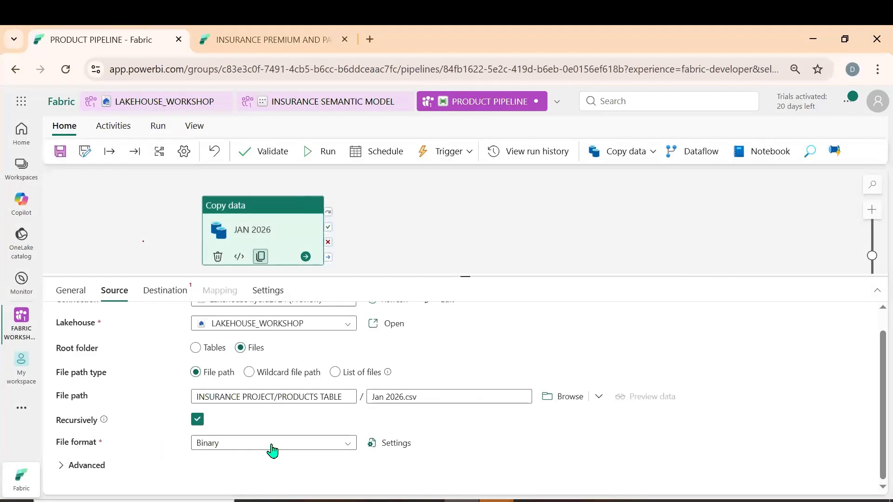
click(350, 447)
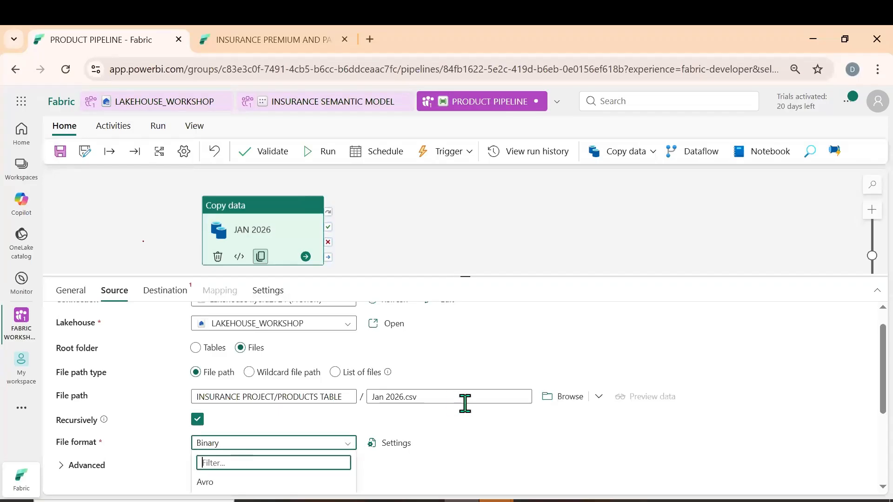
scroll(455, 409, down, 3)
click(232, 390)
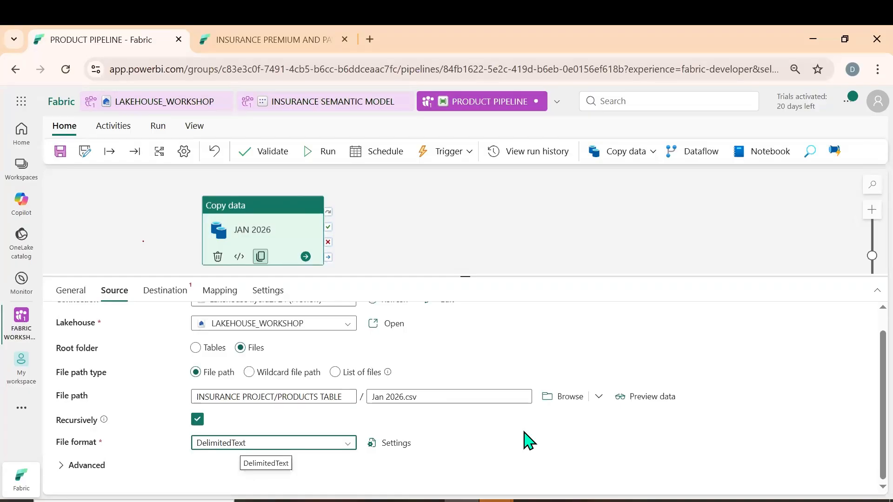
Set the destination to the Lakehouse (Preview) connection and LAKEHOUSE_WORKSHOP, with a manually entered table name beginning PRODUCTS TABLE
click(175, 299)
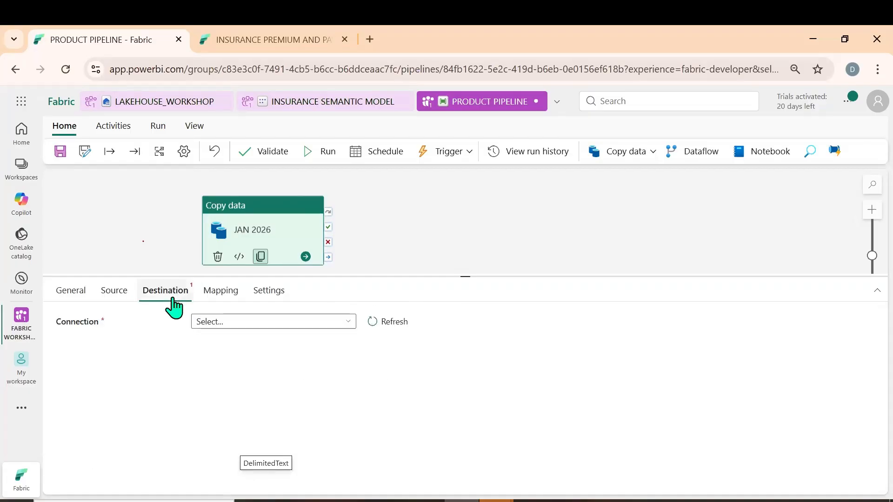
click(344, 322)
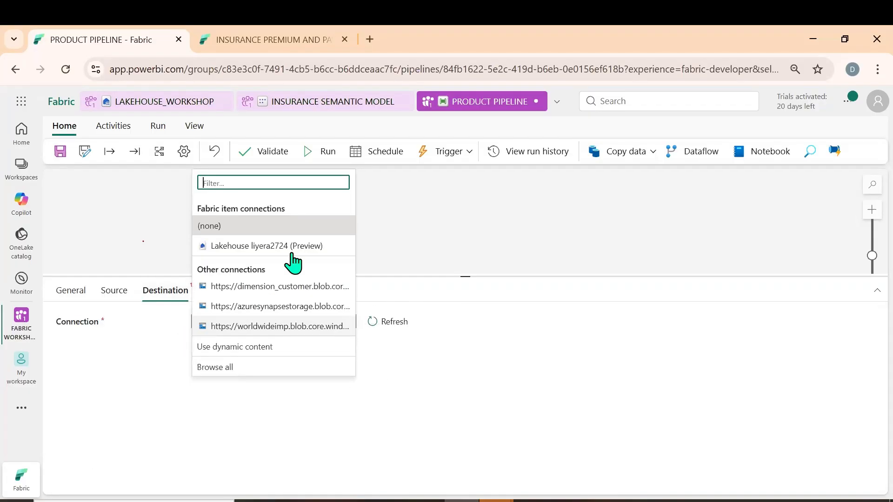
click(290, 246)
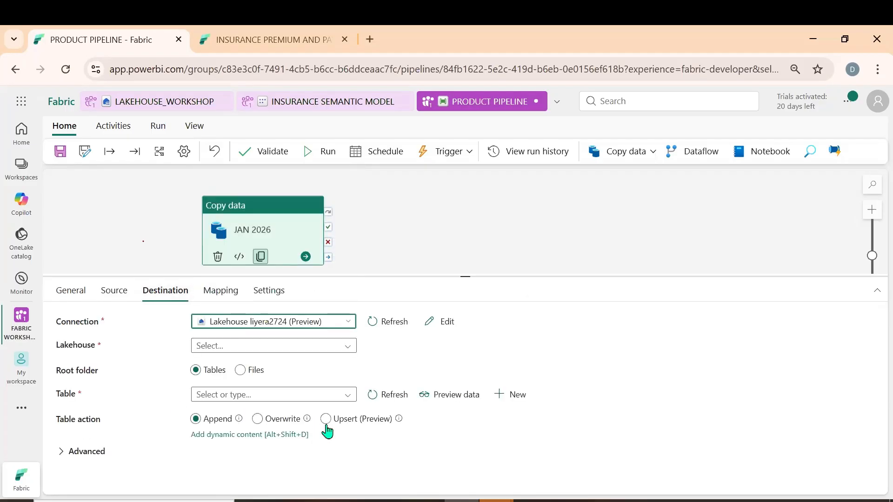
click(350, 350)
click(268, 365)
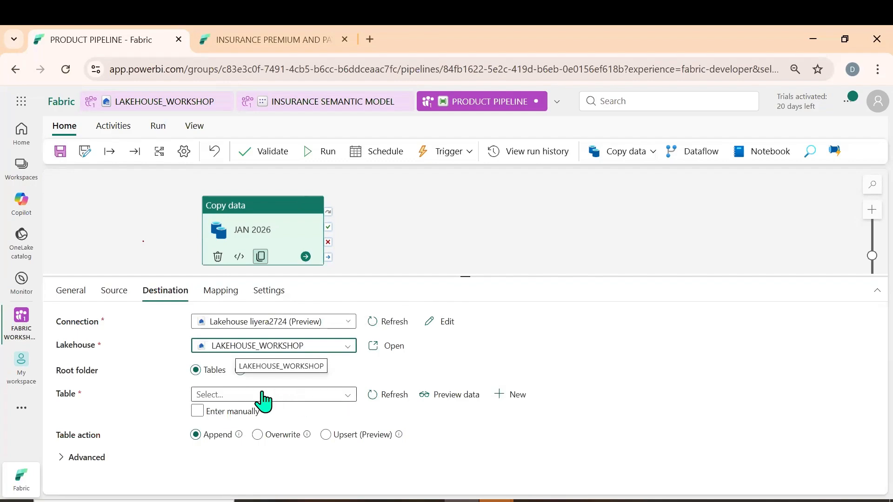
click(198, 412)
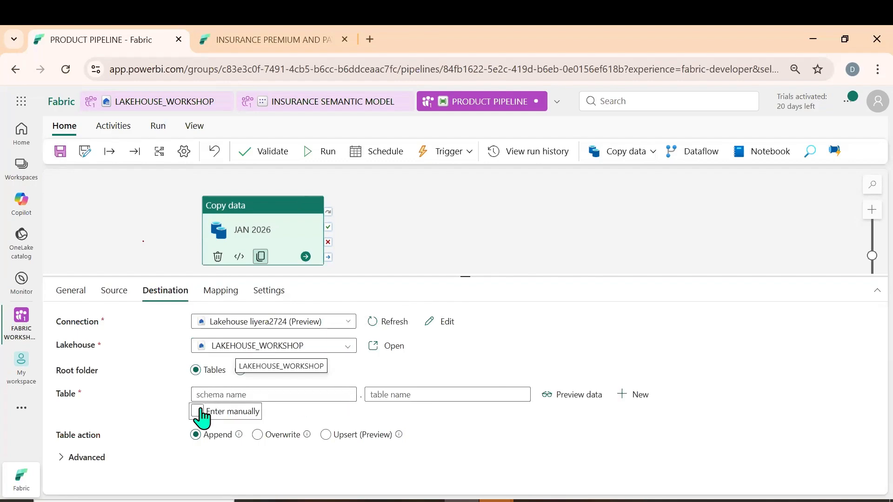
click(390, 395)
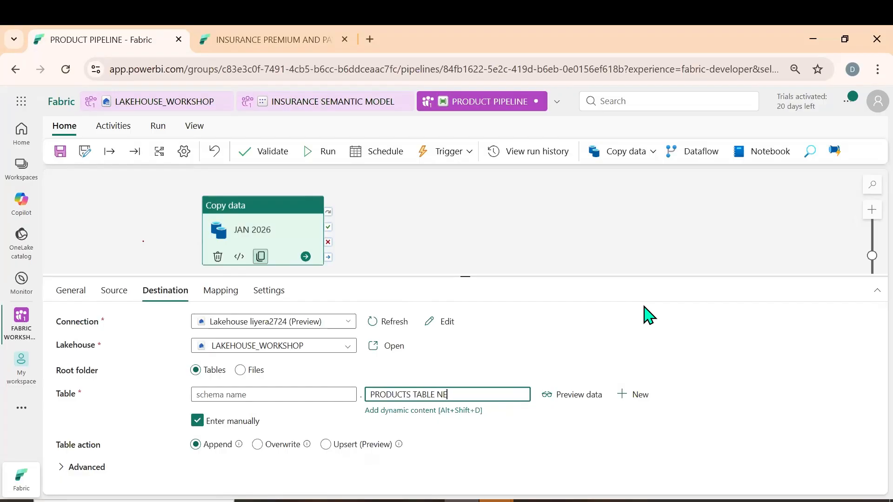
Import the schemas into the JAN 2026 activity's column mapping and enlarge the activity settings area
click(219, 293)
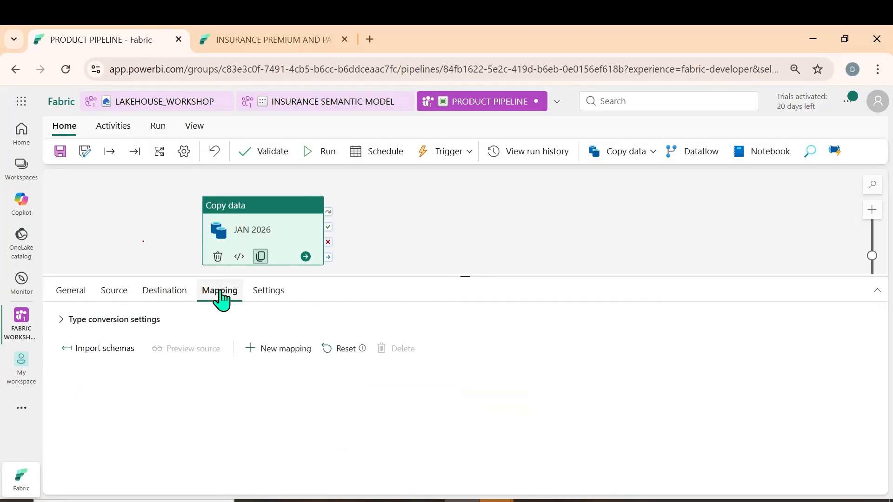
click(103, 354)
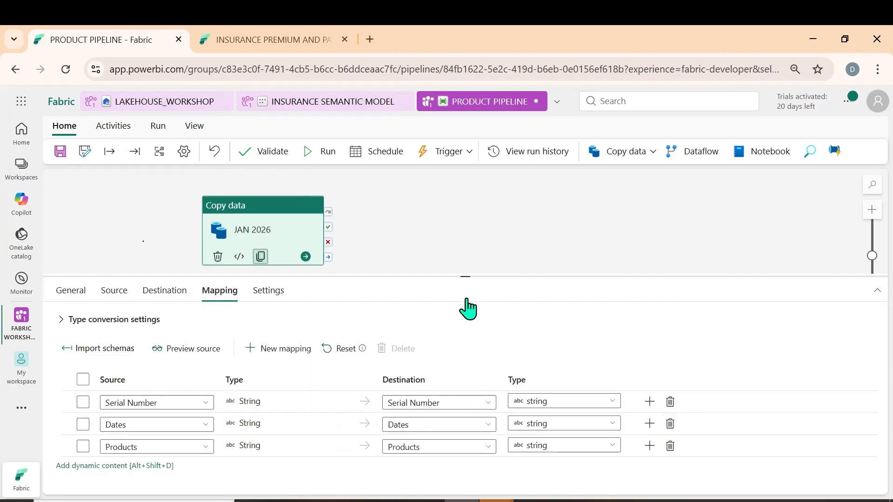
drag(464, 277, 467, 191)
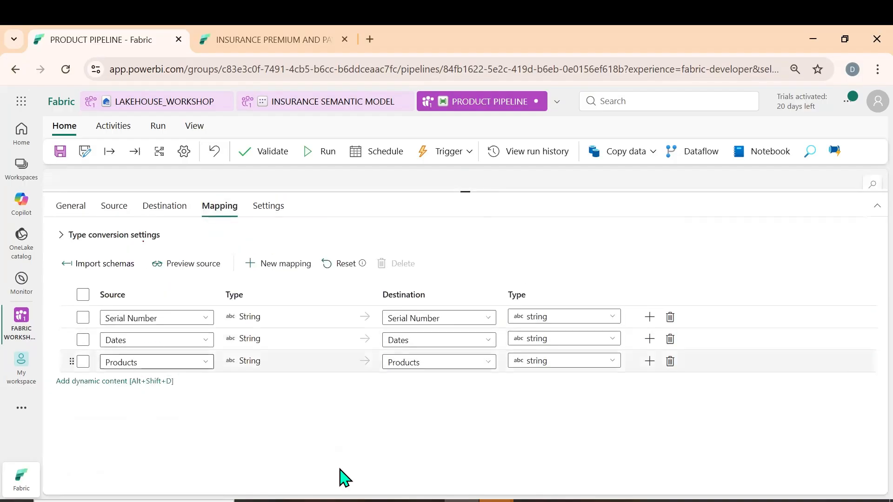
Switch to the Jan 2026 workbook in Excel, check the standardised column names in row 15, and return to the pipeline
mouse_move(571, 498)
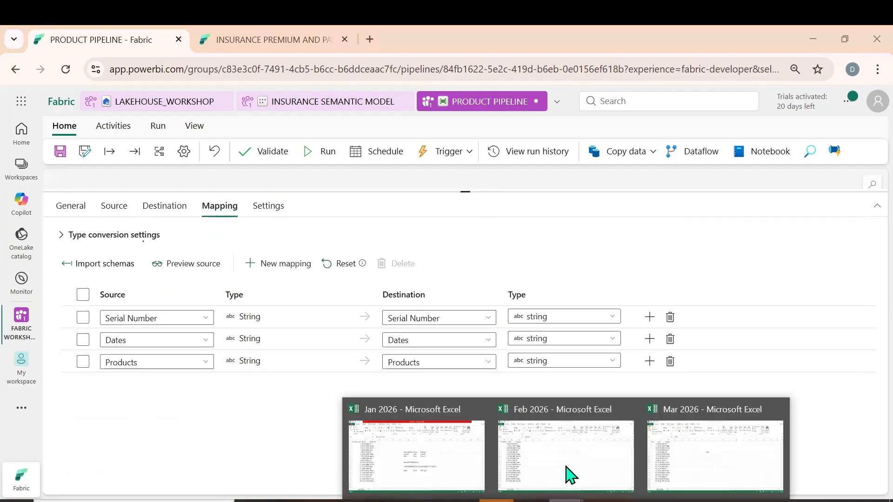
click(434, 470)
click(405, 349)
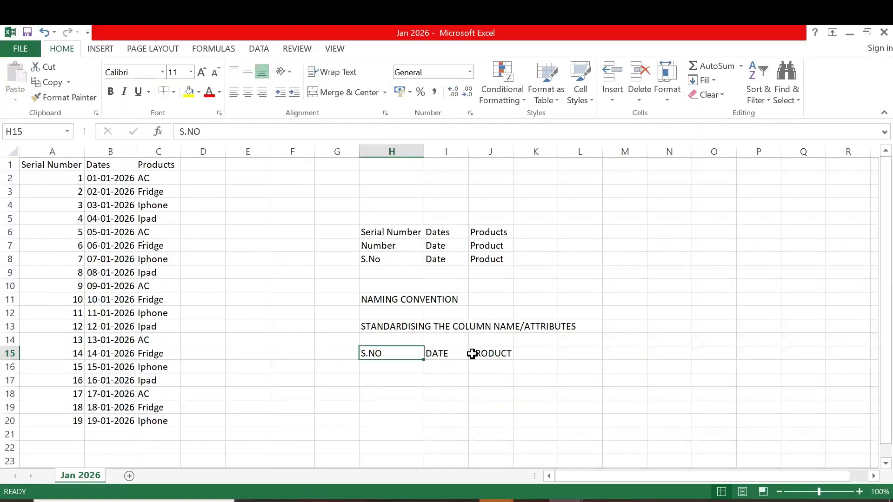
key(Right)
key(Right)
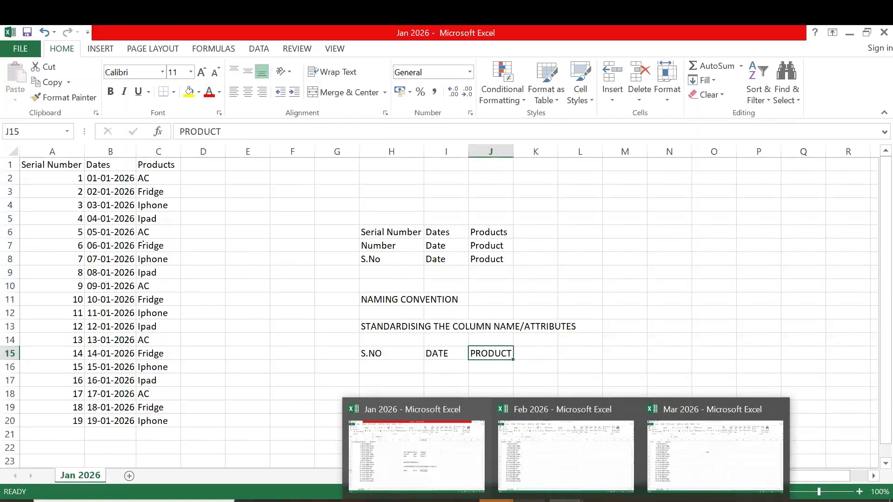
mouse_move(426, 500)
click(460, 500)
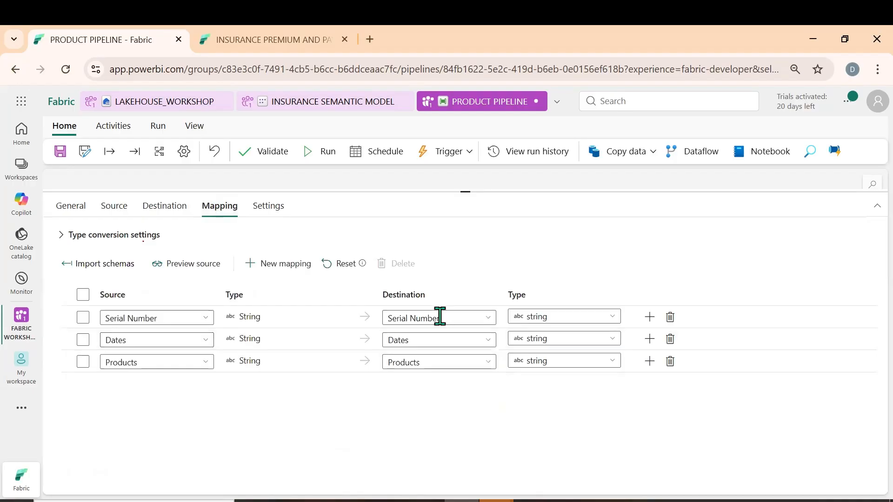
Rename the destination columns in the mapping to S.NO for Serial Number, DATES for Dates and PRODUCT for Products
click(440, 317)
triple_click(440, 317)
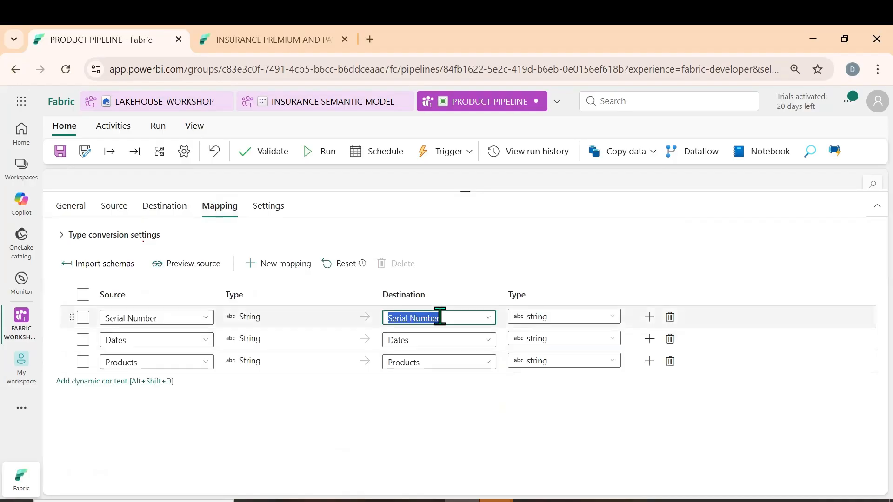
text(S.NO)
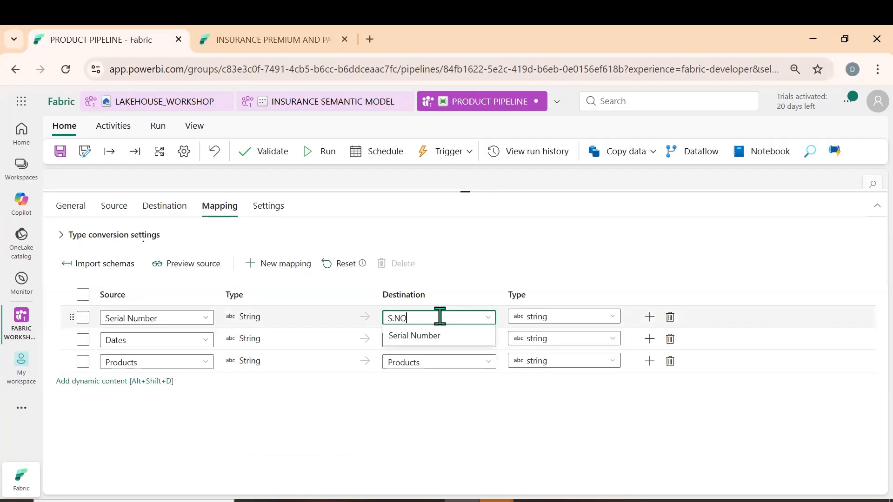
click(400, 414)
click(428, 343)
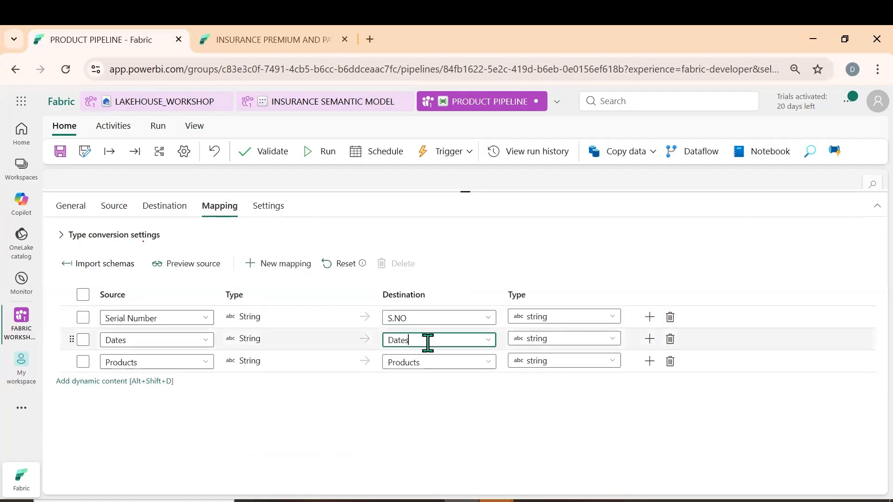
key(ctrl+a)
text(DAT)
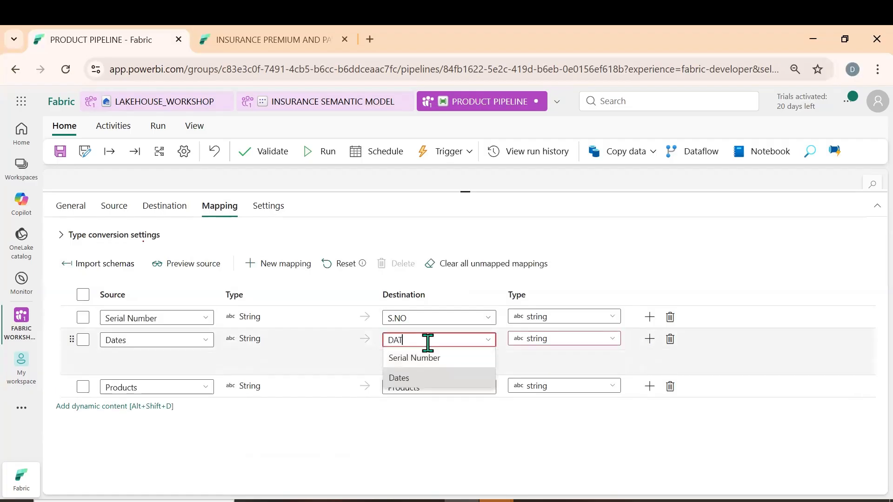
click(404, 414)
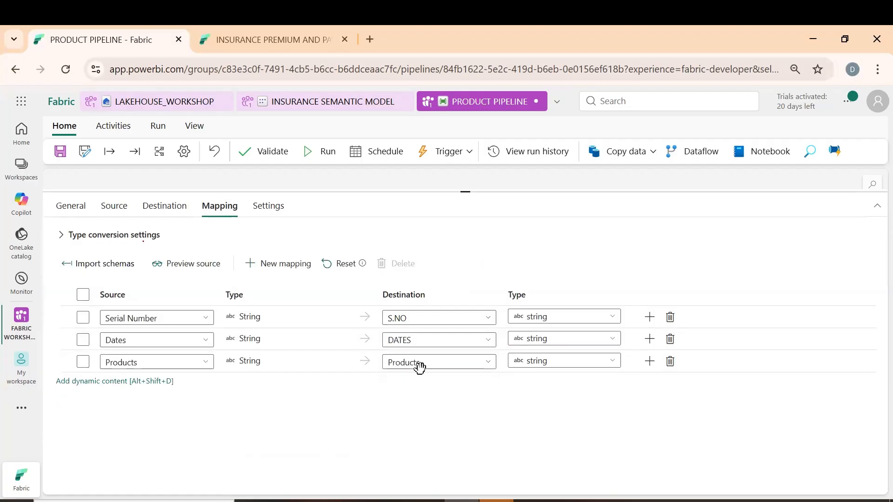
click(428, 363)
key(ctrl+a)
text(PRODUC)
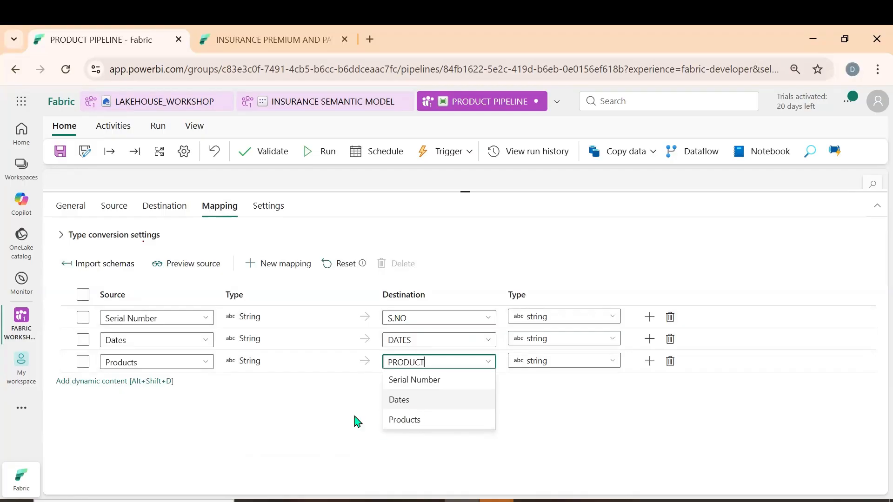
click(334, 423)
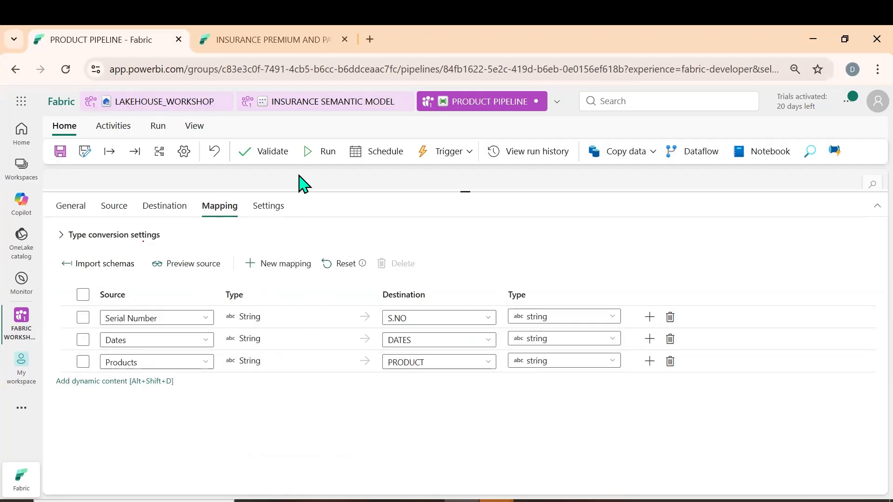
Open the destination column name DATES in the mapping for editing
click(319, 152)
click(436, 338)
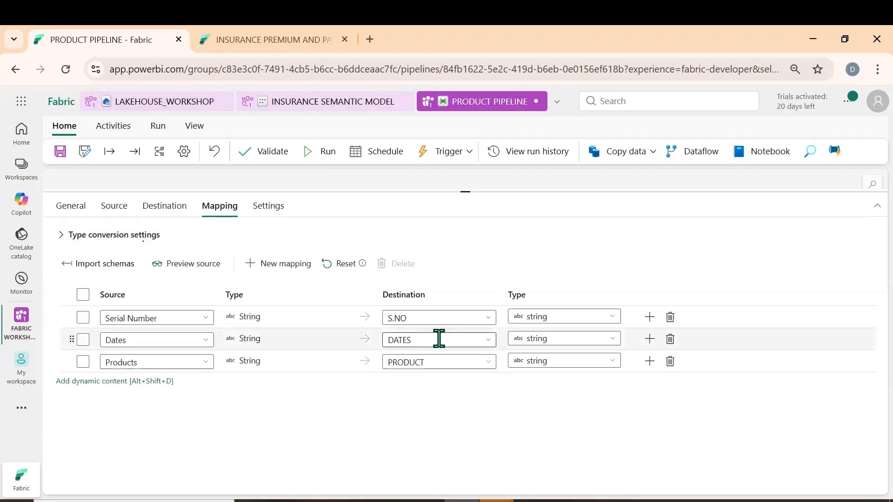
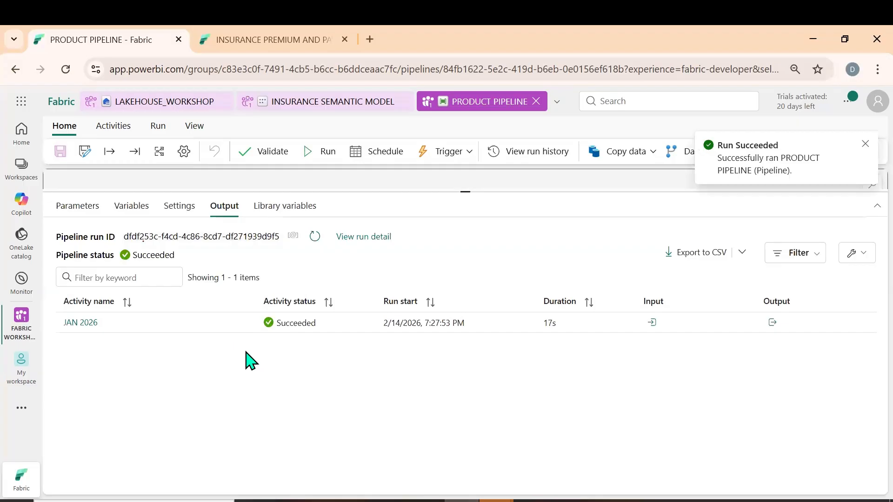
Switch to LAKEHOUSE_WORKSHOP and refresh the tables under the dbo schema
click(159, 105)
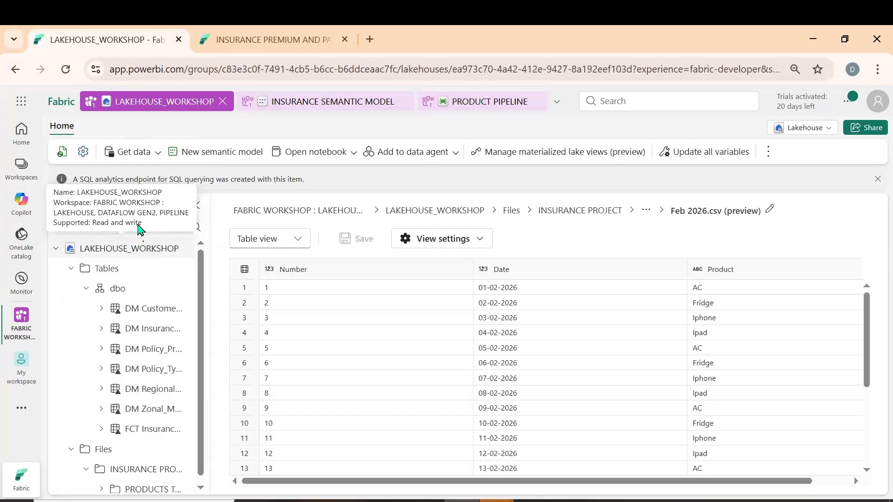
click(60, 153)
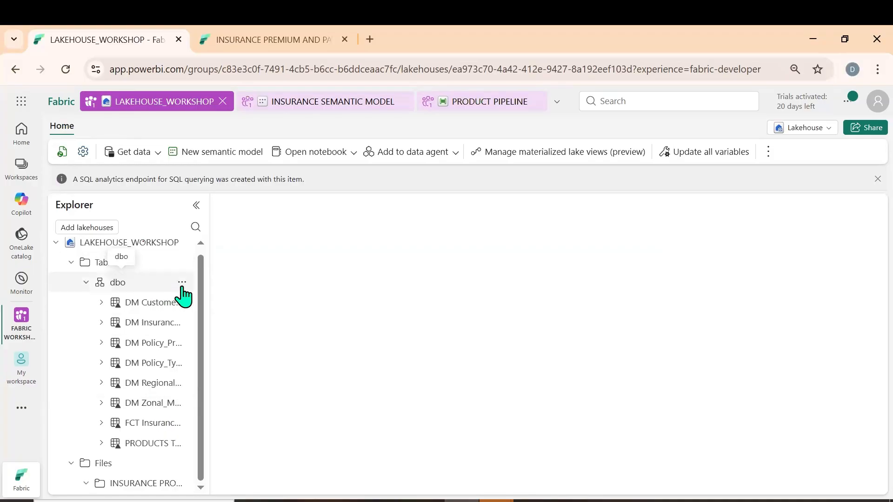
click(182, 283)
click(223, 355)
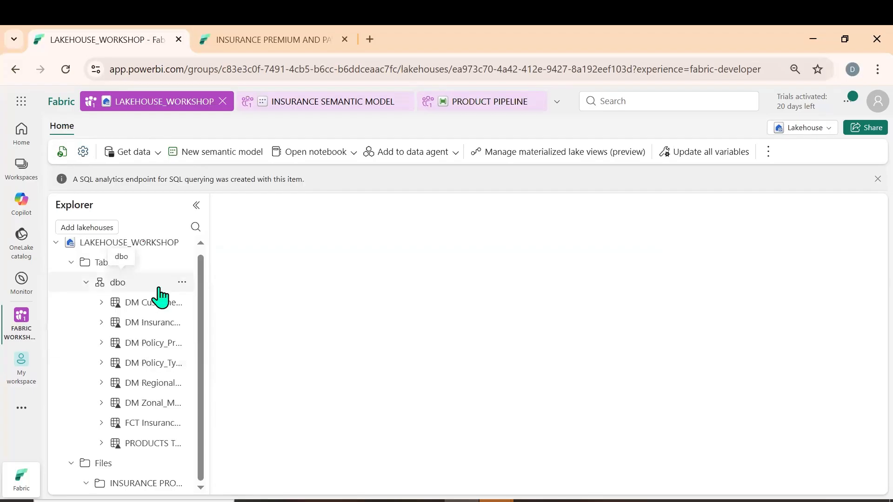
click(181, 282)
click(229, 354)
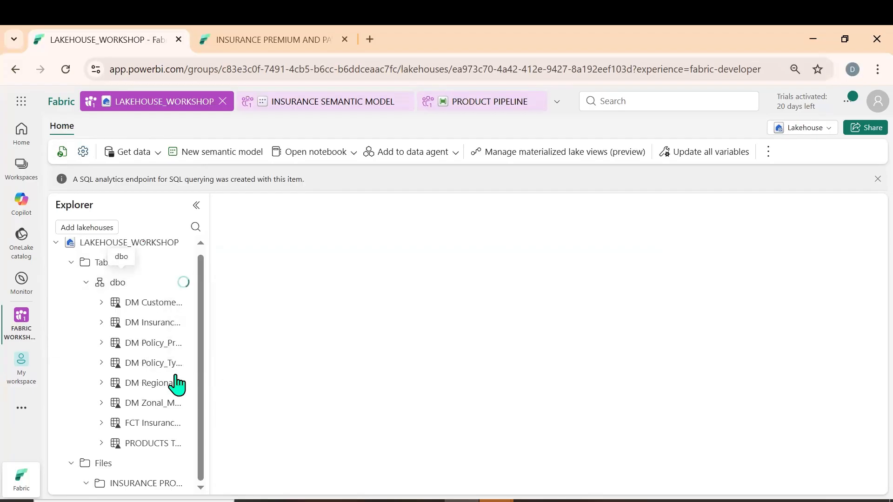
Open PRODUCTS TABLE NEW, expand its columns, and check the column headers and the January rows
click(130, 444)
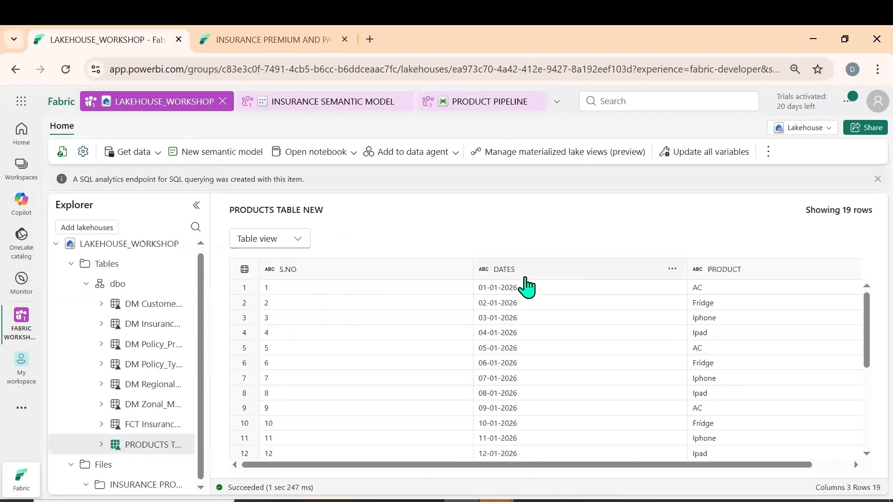
click(101, 445)
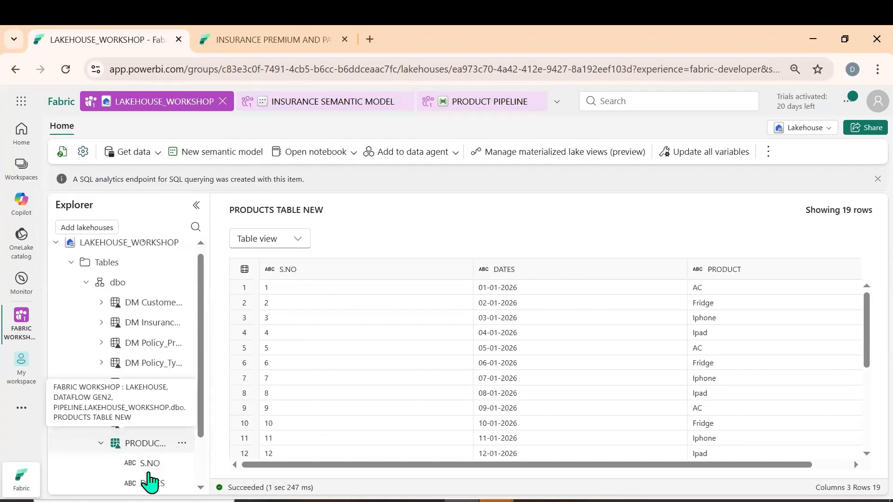
scroll(483, 346, down, 3)
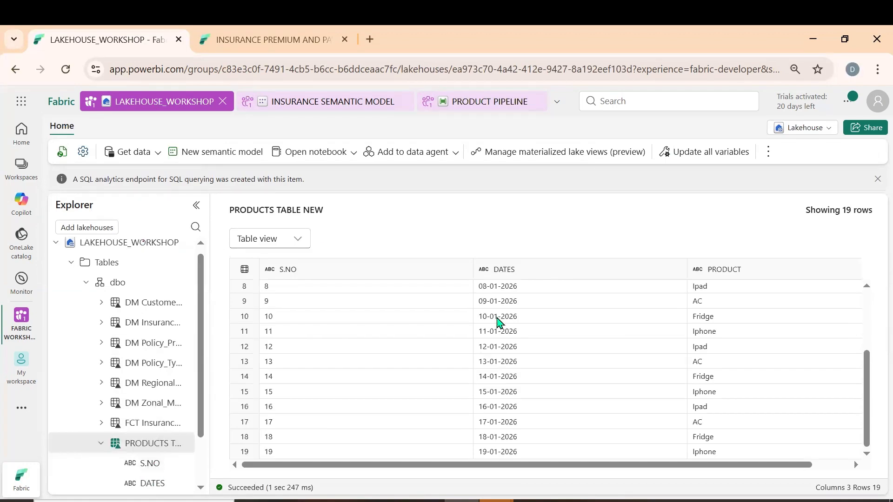
scroll(514, 363, up, 3)
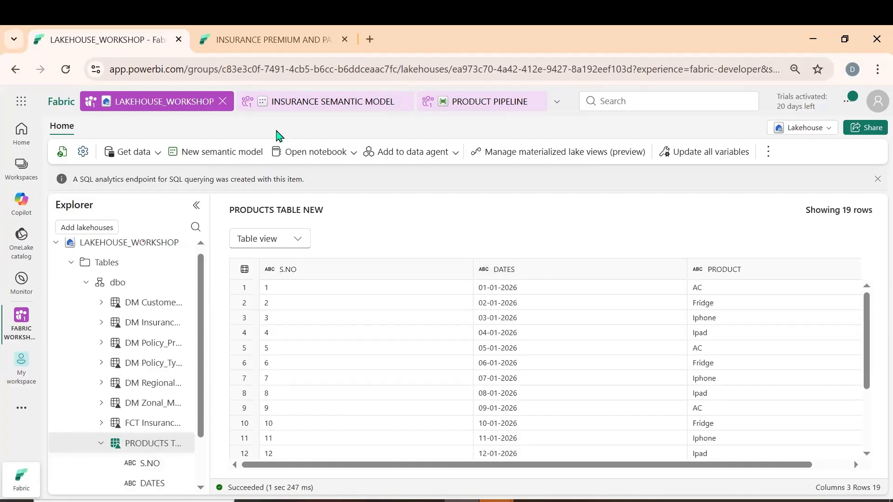
Return to PRODUCT PIPELINE, rename the destination column DATES to DATE in the JAN 2026 activity's mapping, and run the pipeline
click(497, 102)
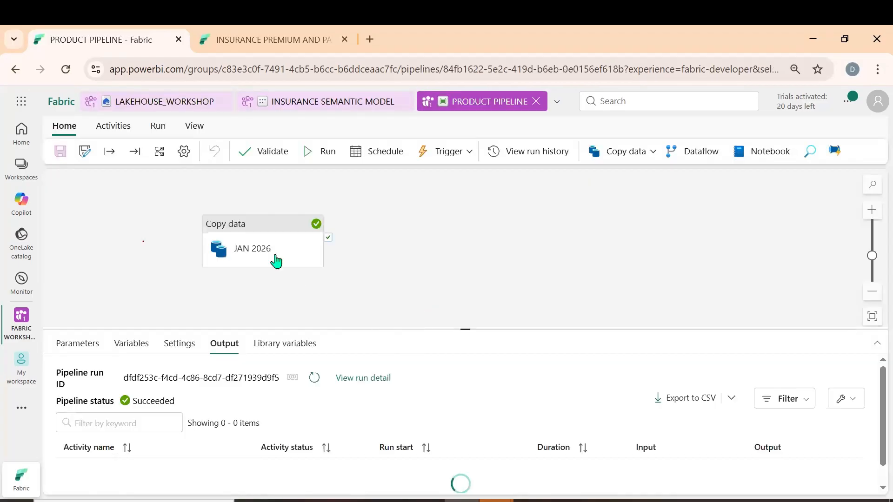
click(276, 261)
click(219, 353)
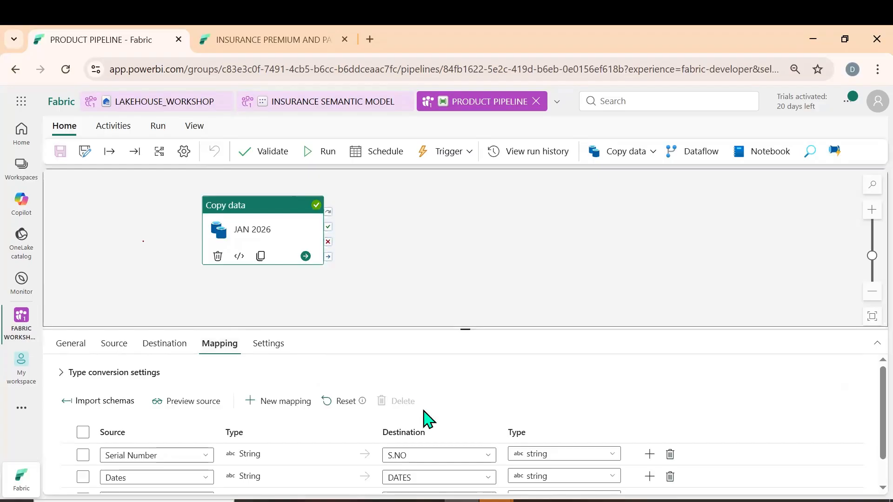
scroll(421, 419, down, 1)
click(425, 439)
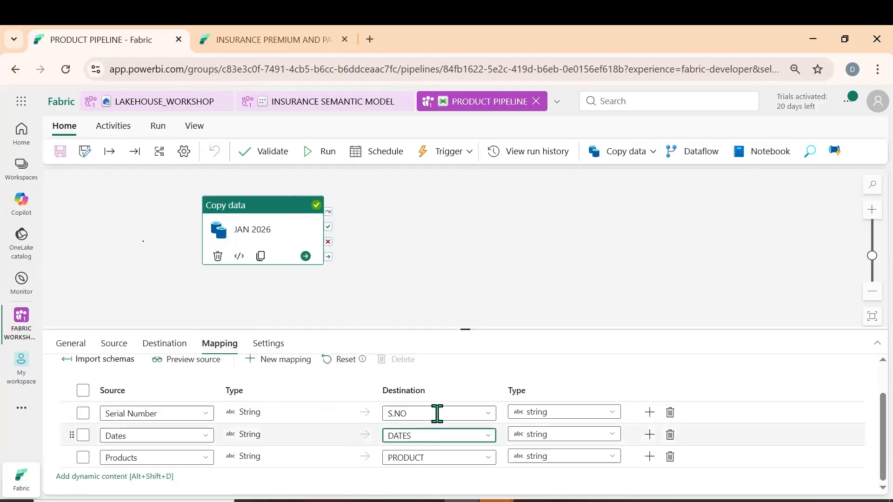
key(BackSpace)
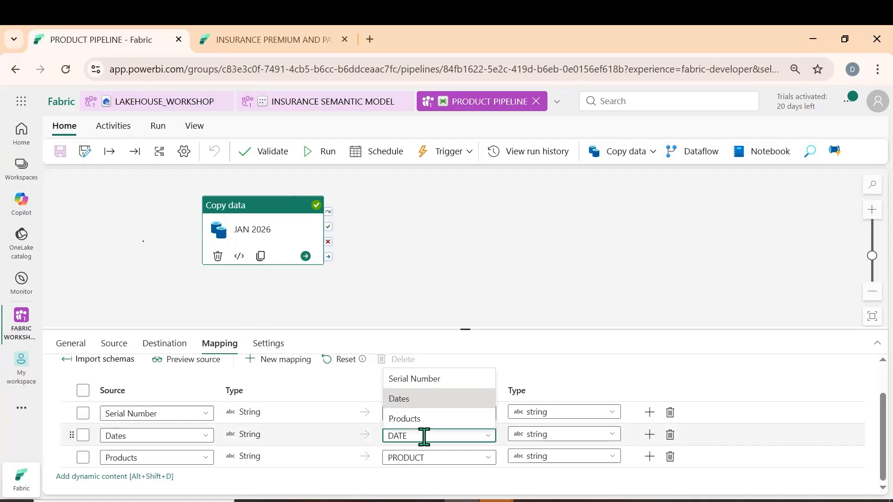
click(342, 413)
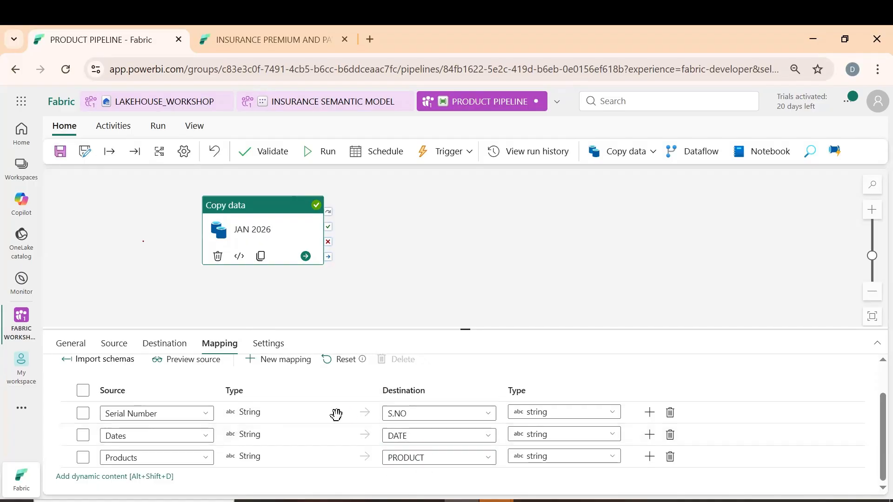
click(322, 156)
click(445, 339)
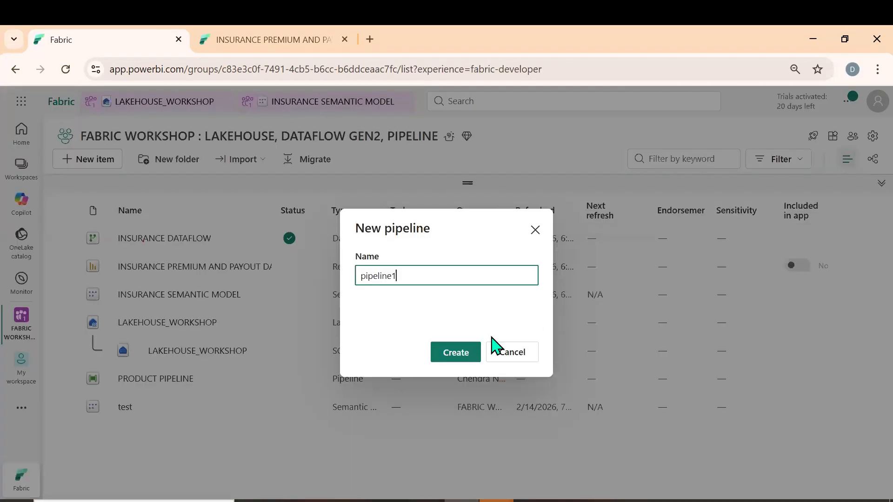
Name the new pipeline PRODUCT PIPELINE new and create it in the workspace
double_click(413, 274)
text(pr)
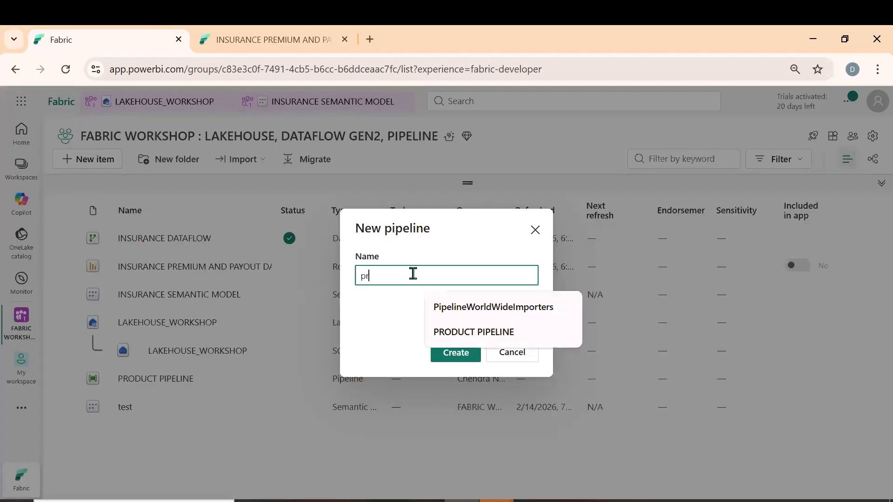
text(oduct)
key(Down)
key(Return)
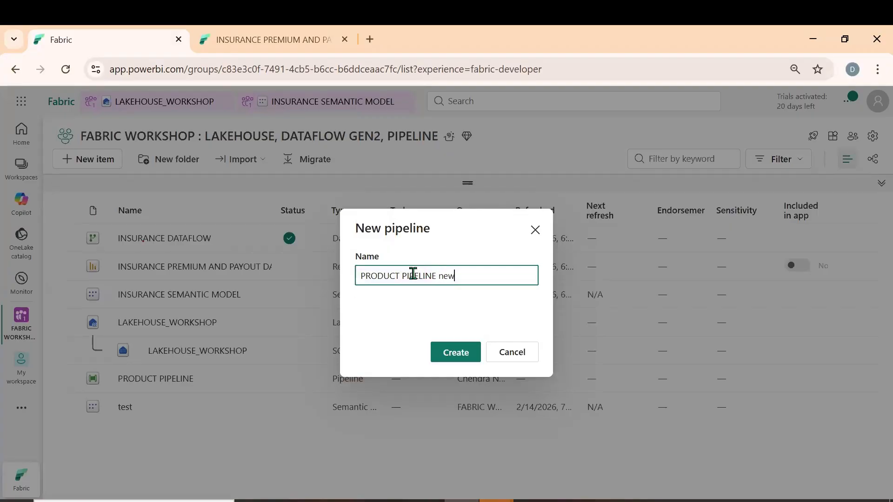
click(472, 356)
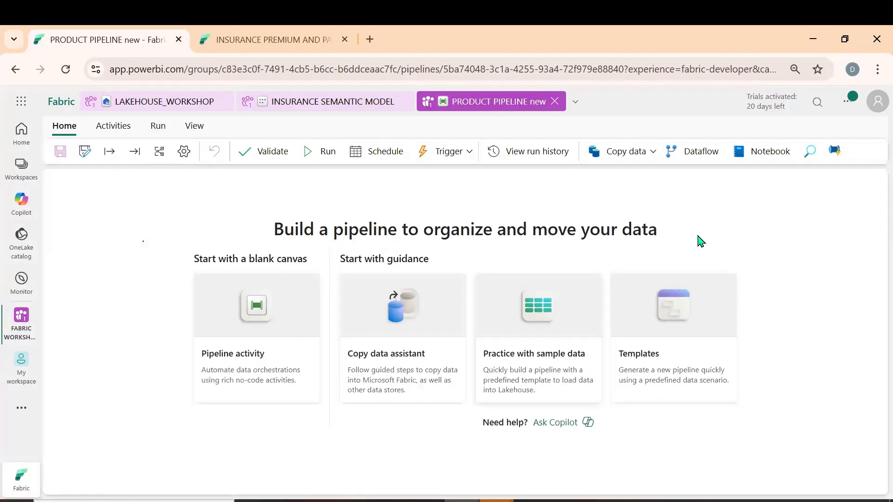
Add a copy data activity to the pipeline and place it fully in view on the canvas
click(645, 158)
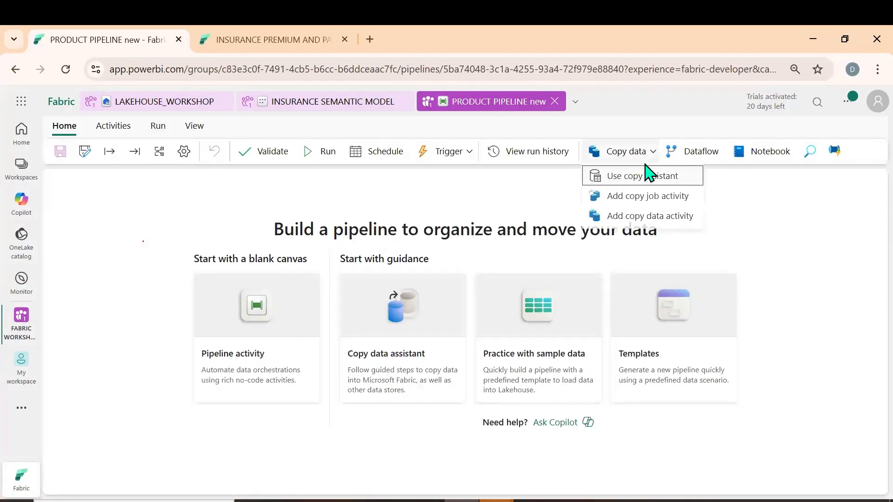
click(647, 217)
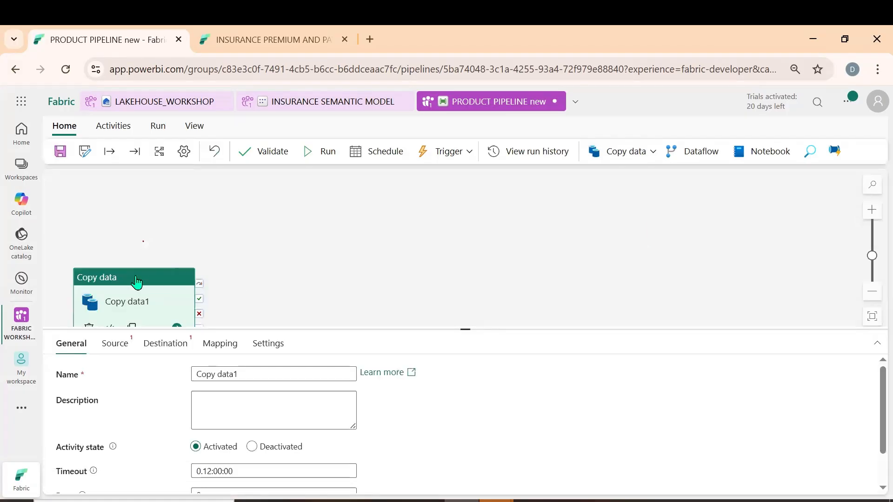
drag(135, 281, 226, 225)
Set the activity's source to the existing Lakehouse connection, lakehouse LAKEHOUSE_WORKSHOP, with Files as the root folder
click(115, 344)
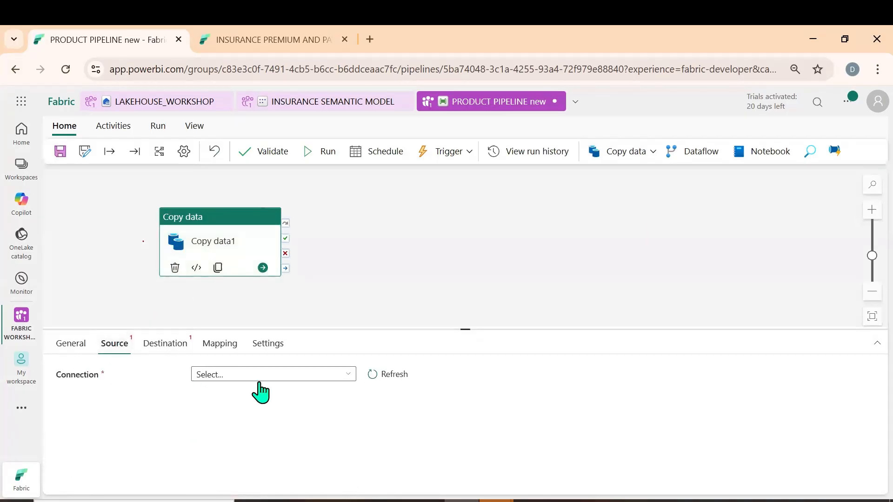
click(347, 374)
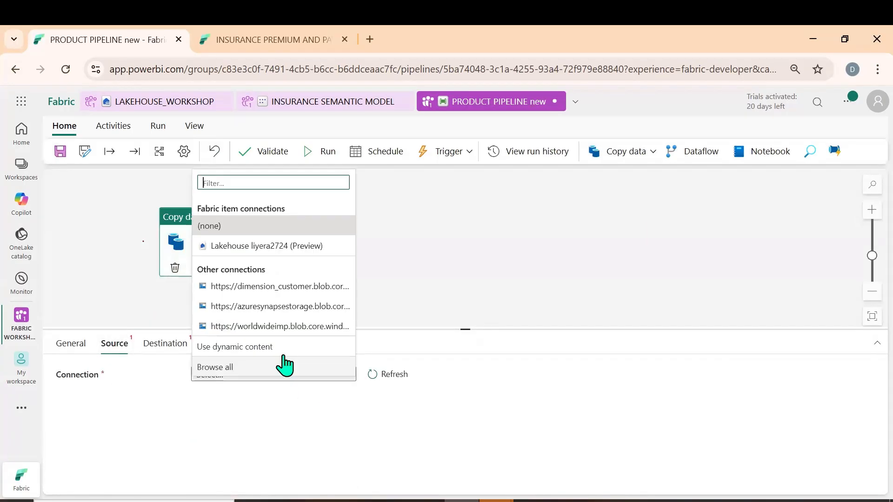
click(260, 245)
scroll(346, 396, down, 2)
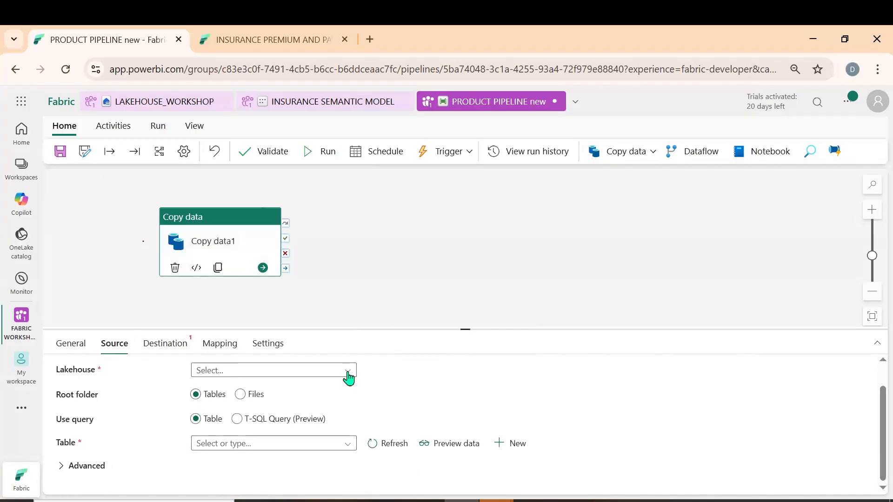
click(348, 370)
click(240, 388)
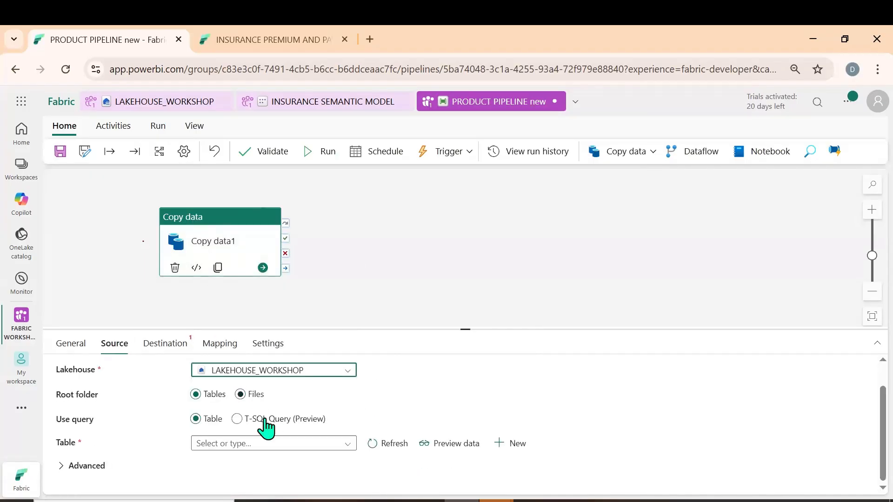
click(241, 394)
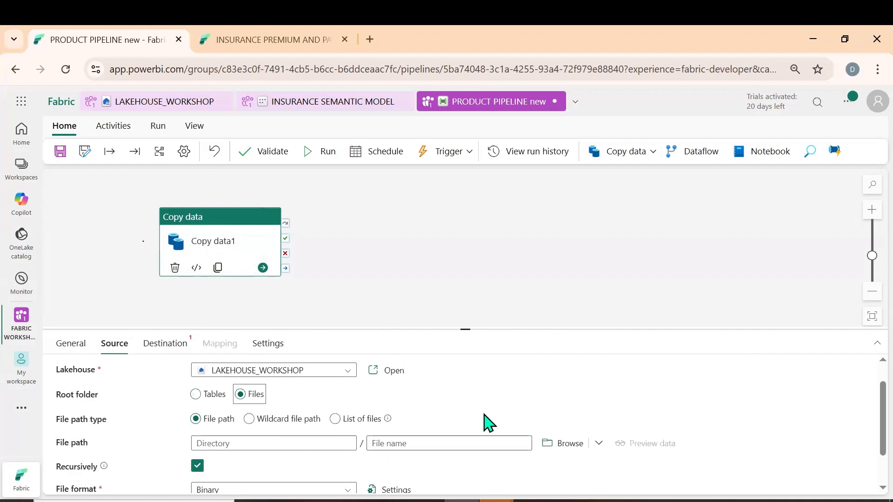
Set the source file path to Jan 2026.csv in the INSURANCE PROJECT/PRODUCTS TABLE folder
scroll(558, 409, down, 1)
click(575, 401)
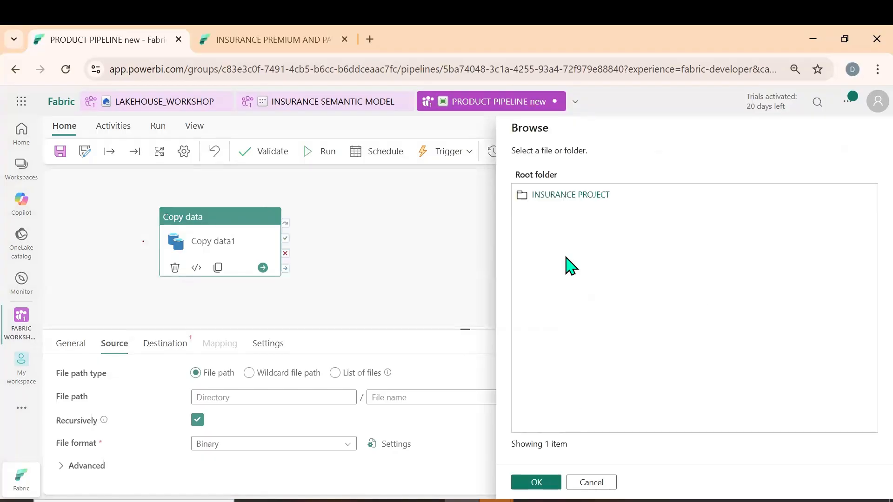
click(590, 195)
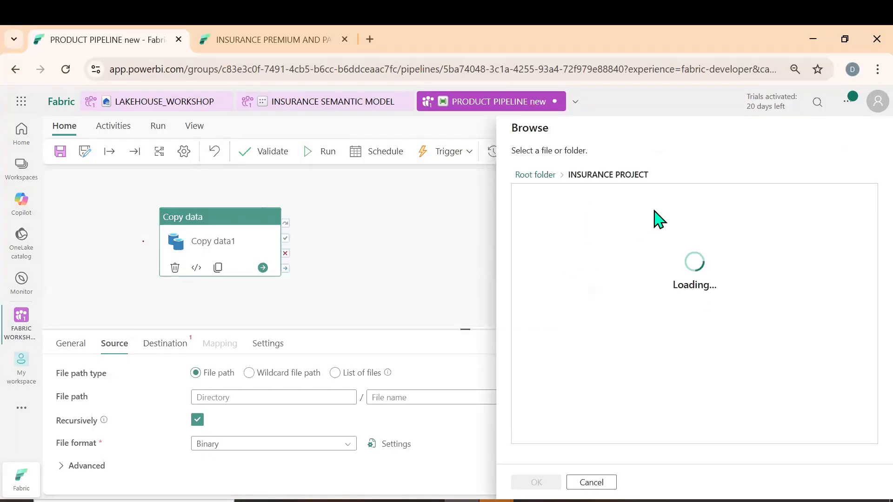
click(574, 195)
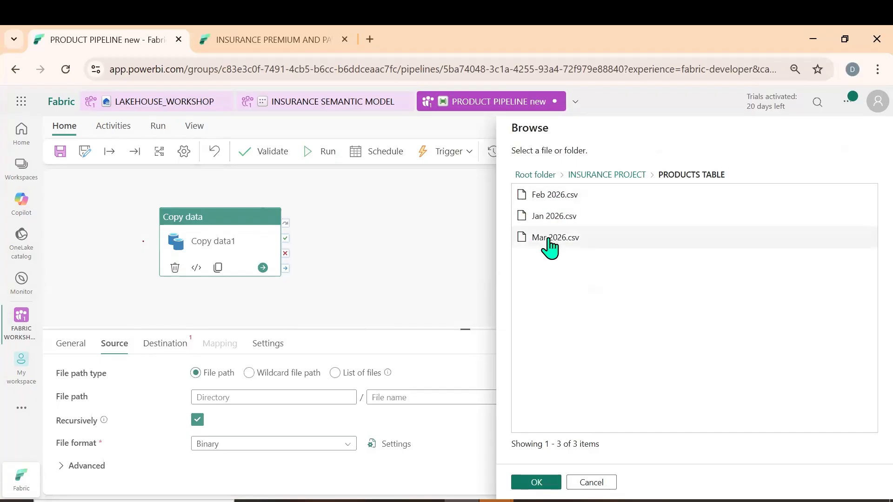
click(554, 217)
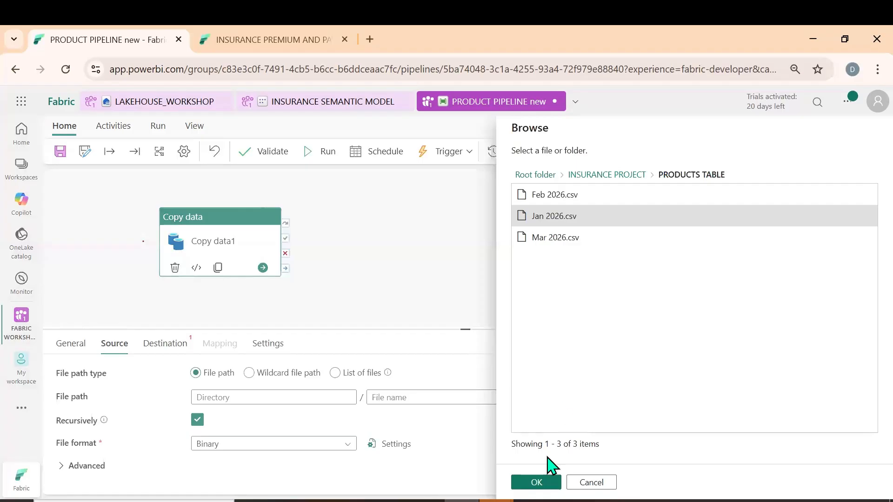
click(536, 483)
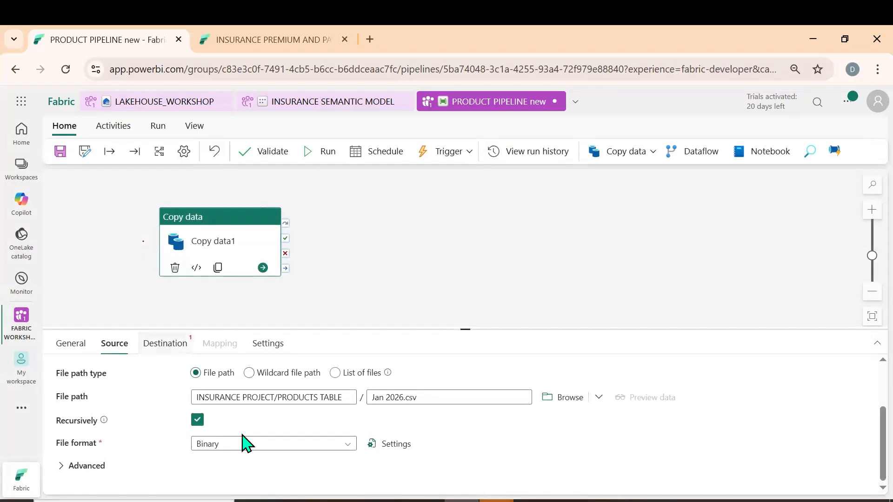
scroll(484, 434, up, 2)
scroll(514, 435, down, 2)
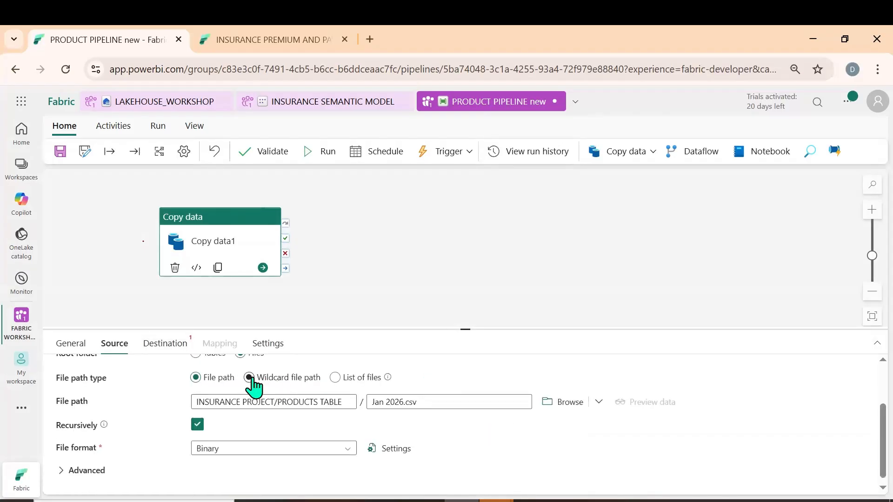
Set the copy activity's destination to the existing Lakehouse connection and the lakehouse LAKEHOUSE_WORKSHOP
click(164, 347)
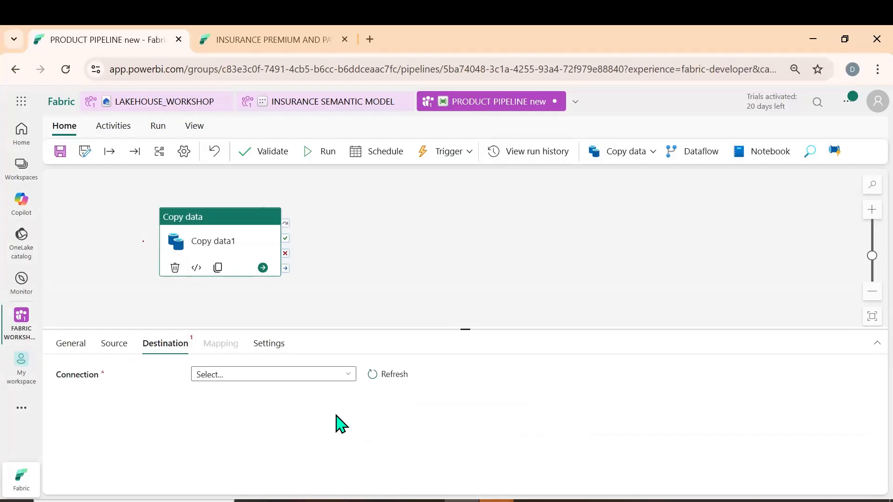
click(346, 378)
click(255, 257)
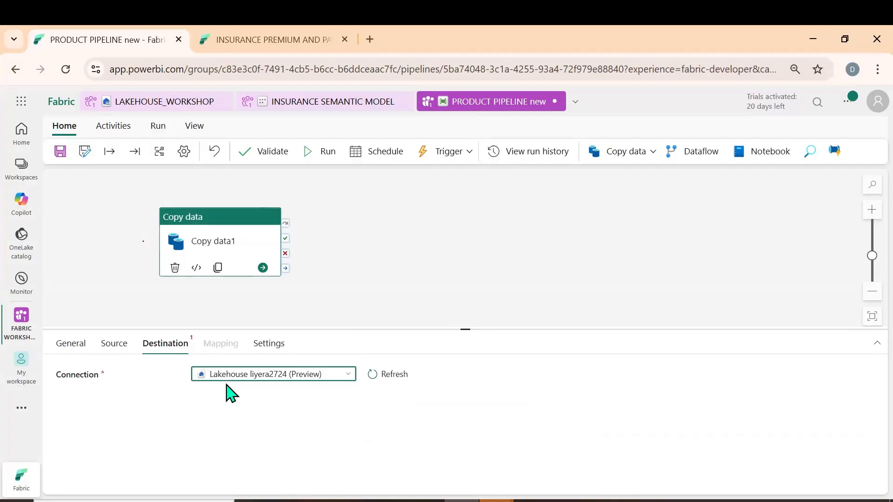
scroll(325, 427, down, 1)
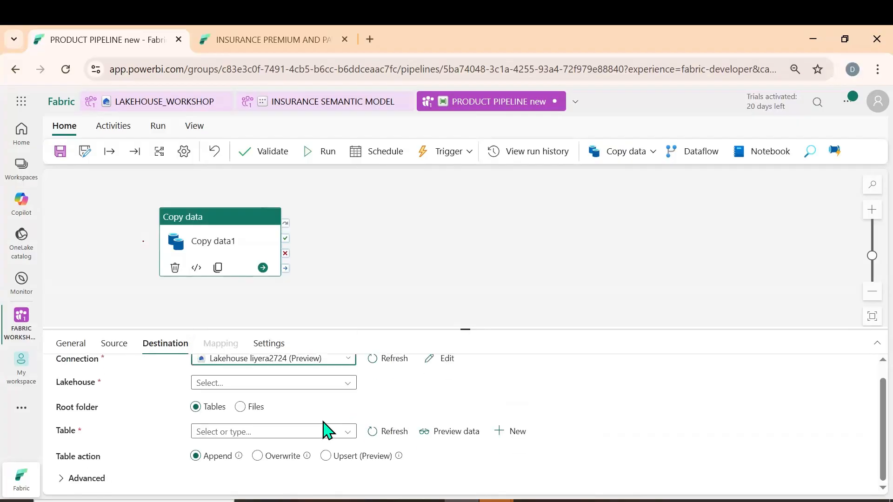
click(341, 385)
click(238, 403)
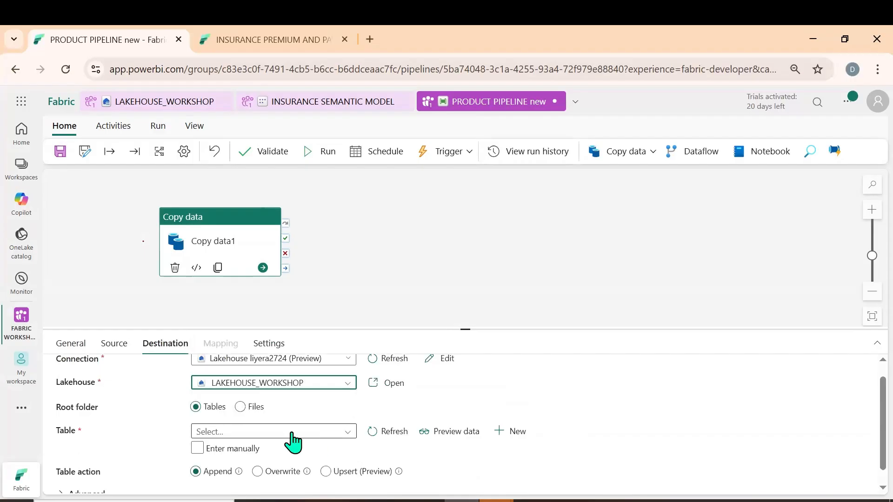
Switch the destination table to manual entry and name it product table new, leaving the schema name blank
scroll(371, 448, down, 1)
click(279, 417)
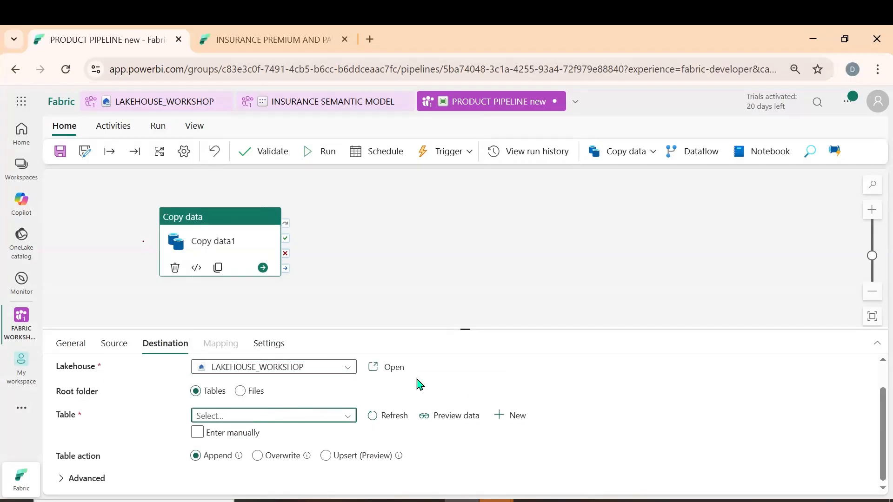
click(627, 386)
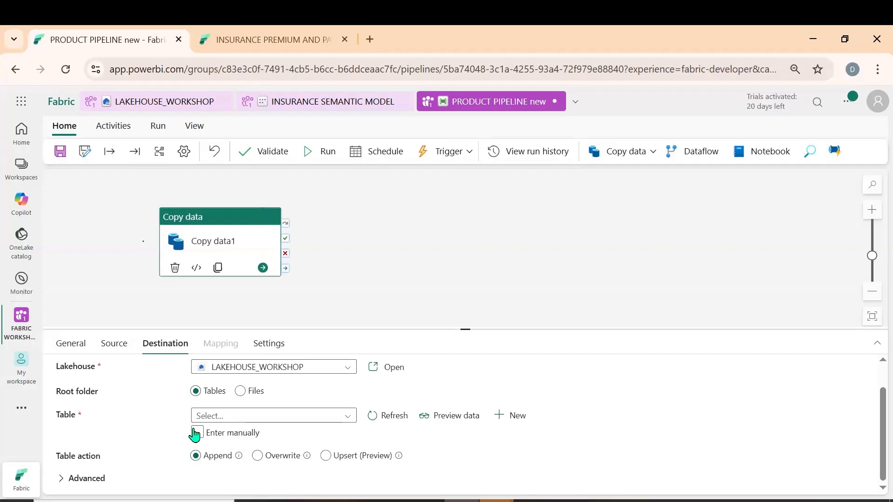
click(195, 433)
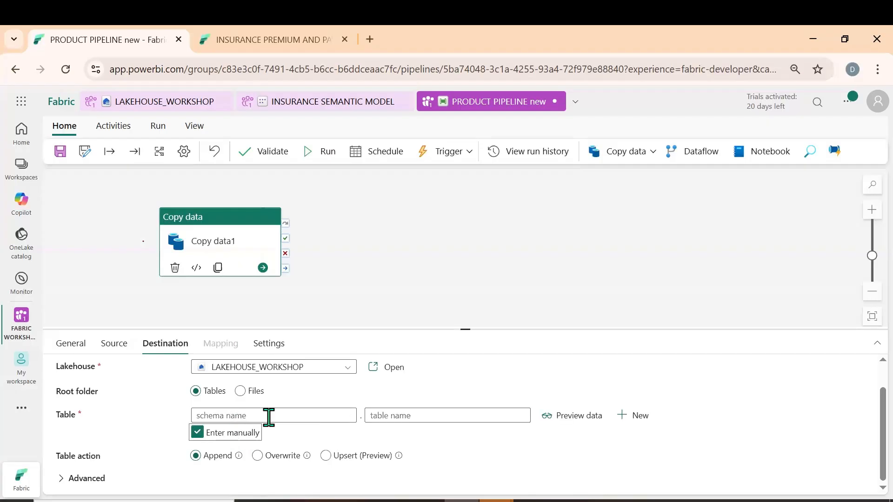
click(429, 415)
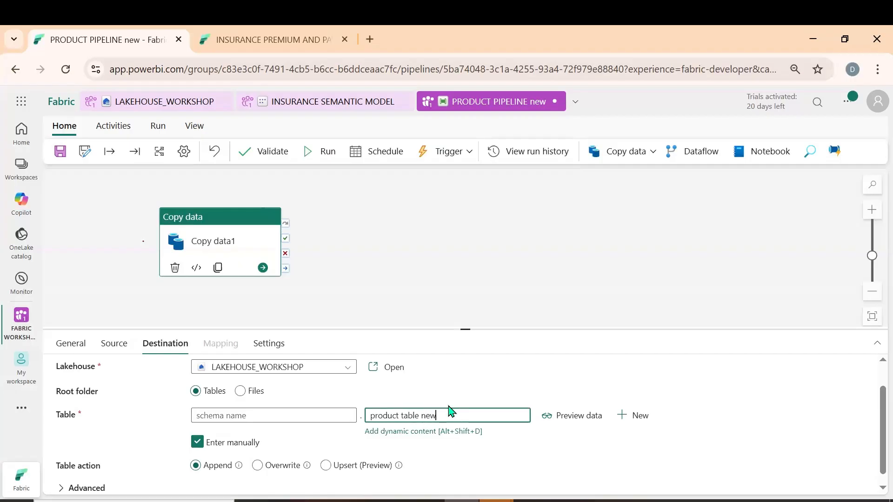
scroll(552, 440, down, 1)
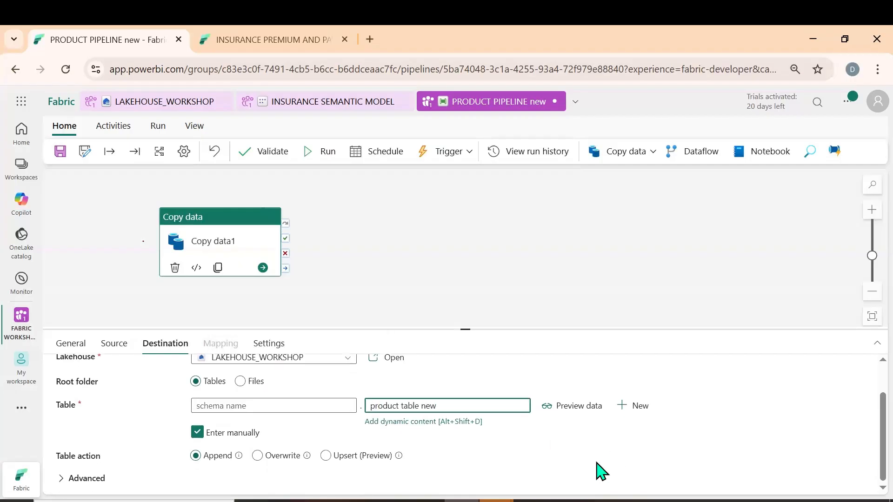
scroll(307, 416, up, 2)
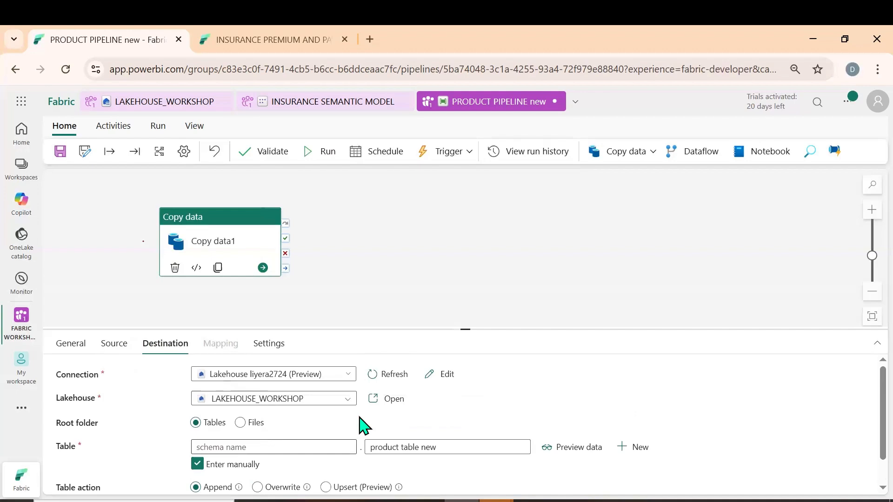
scroll(326, 440, down, 2)
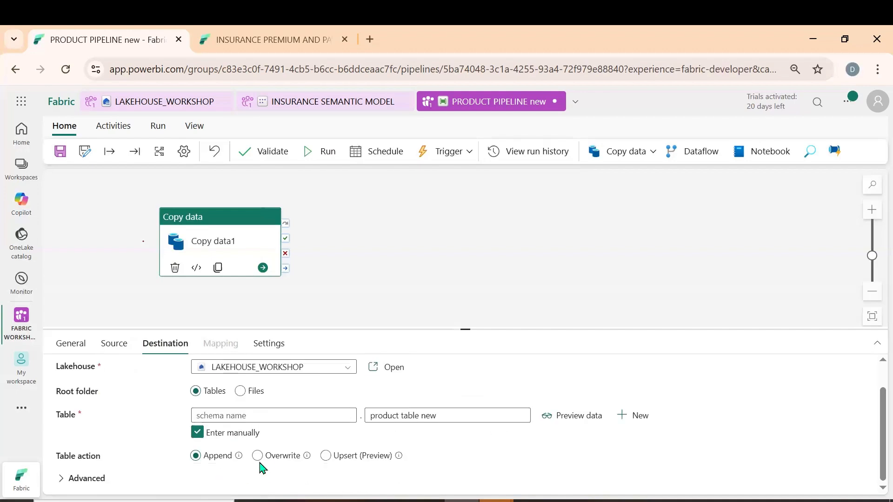
click(258, 456)
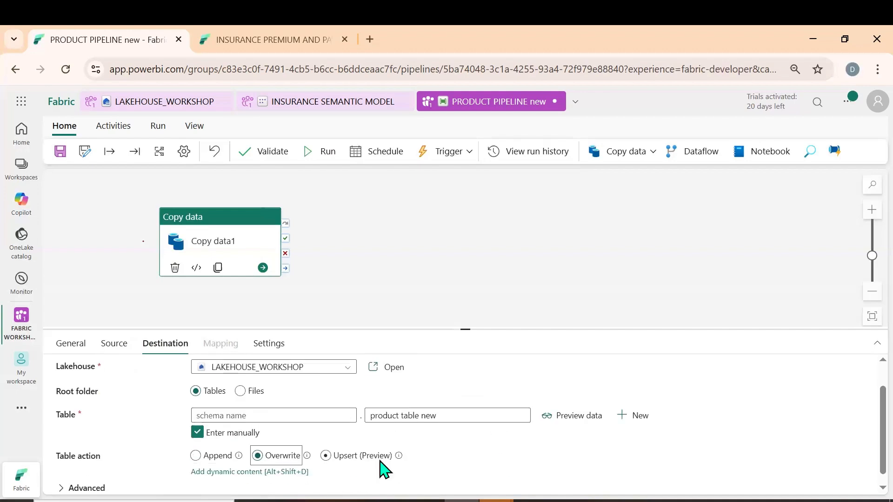
scroll(505, 463, down, 1)
click(216, 447)
scroll(279, 404, up, 3)
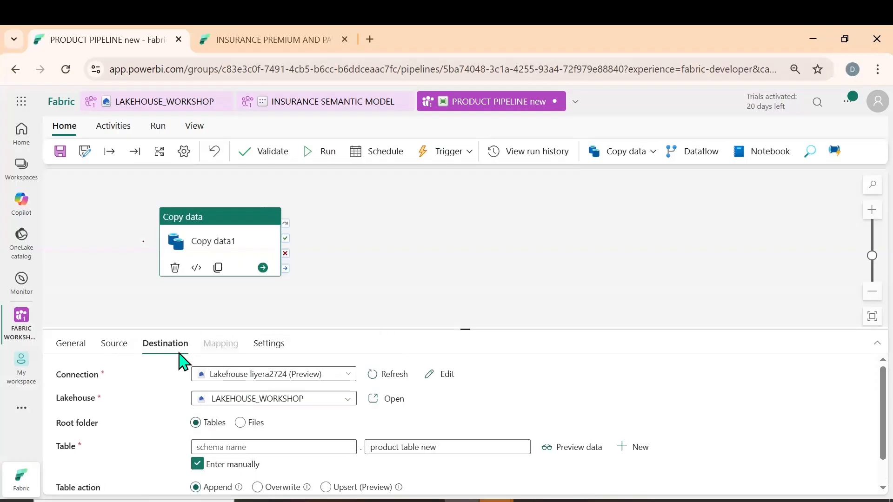
Set the file format of the copy activity's source to DelimitedText
click(122, 347)
scroll(260, 446, down, 3)
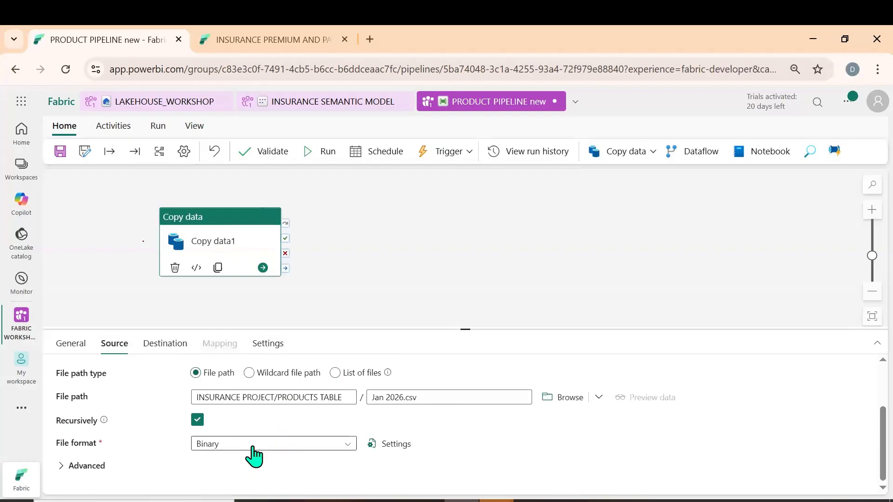
click(255, 444)
click(230, 397)
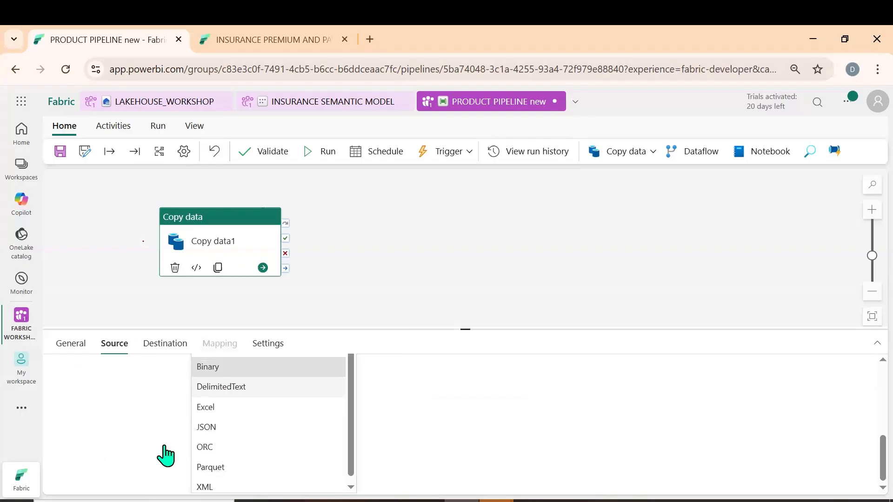
Import the source and destination schemas into the copy activity's column mapping
scroll(168, 376, up, 2)
click(222, 348)
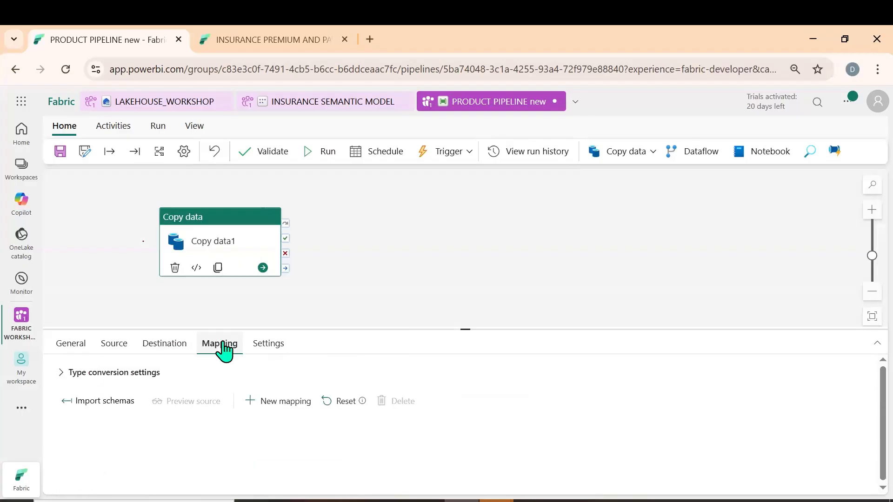
click(95, 399)
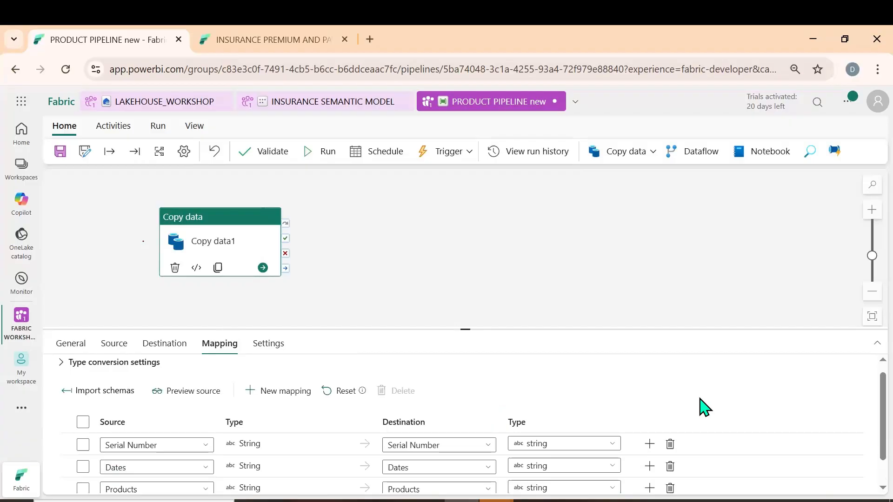
Rename the mapping's destination columns to S.NO for Serial Number, DATES for Dates and PRODUCTS for Products
scroll(696, 428, down, 1)
click(458, 413)
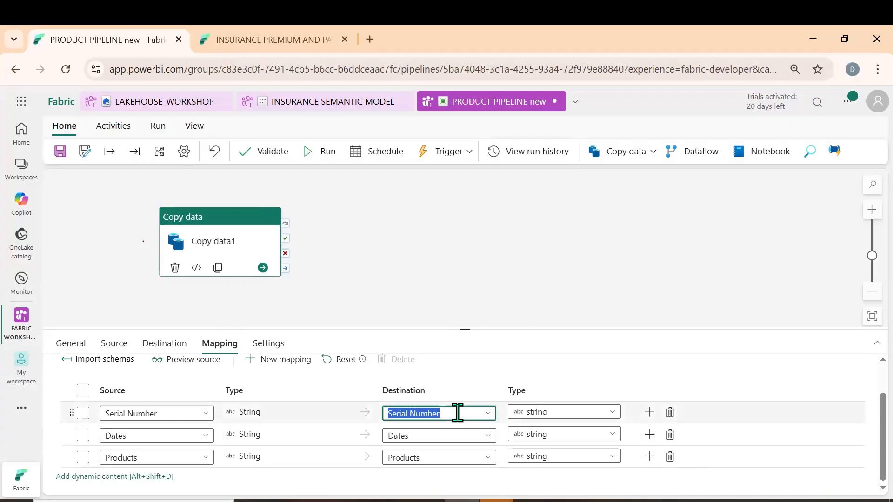
key(Caps_Lock)
text(S.NO)
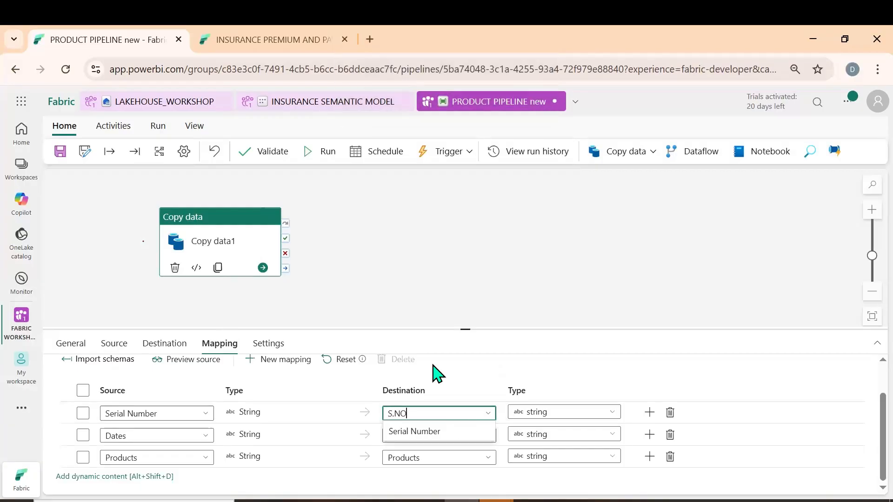
click(413, 431)
click(417, 437)
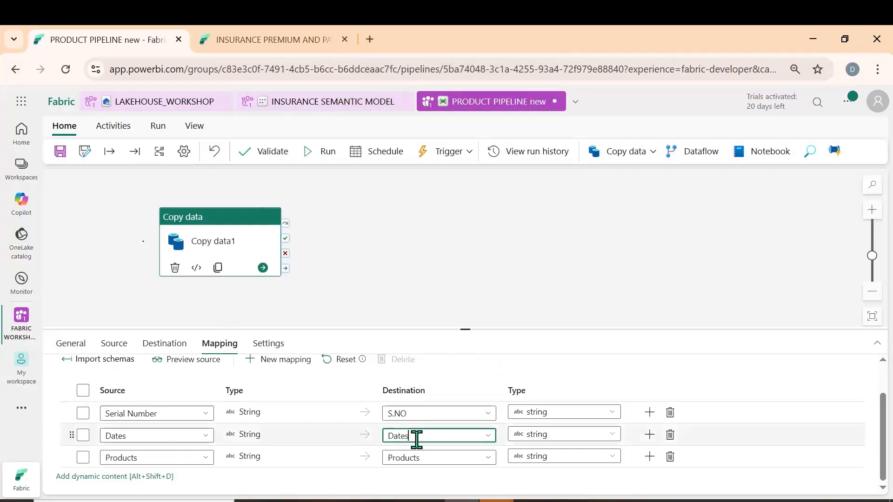
key(BackSpace)
key(BackSpace)
key(BackSpace)
key(BackSpace)
key(BackSpace)
text(DATES)
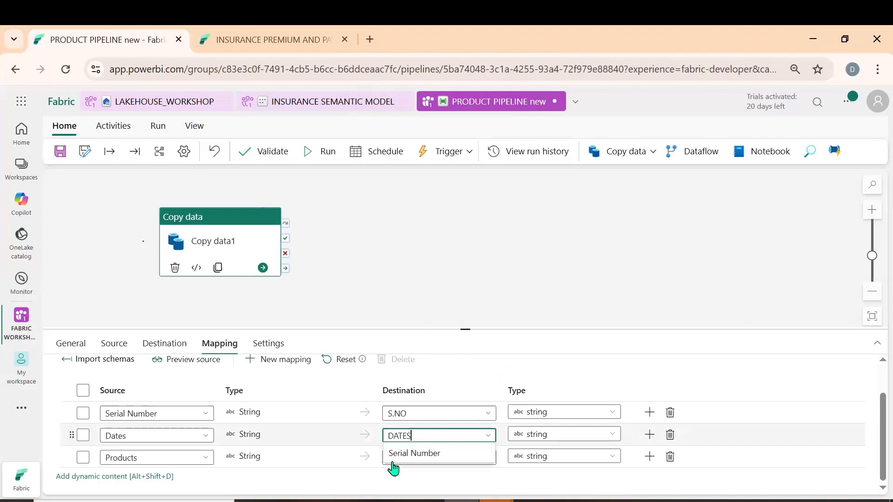
click(437, 458)
double_click(439, 458)
text(PRODUCTS)
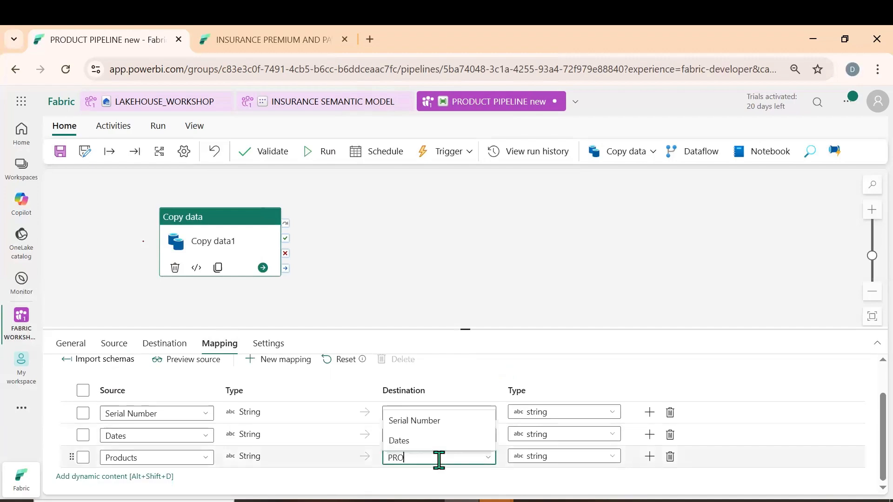
click(596, 373)
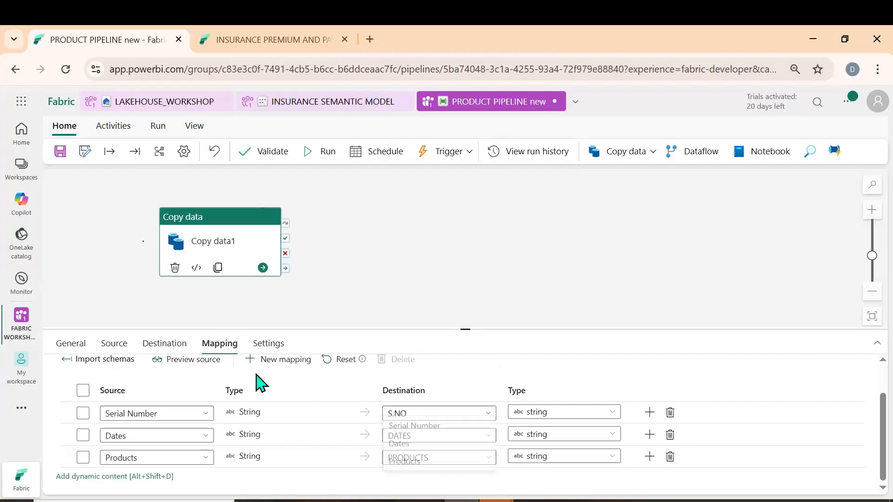
Save and run the pipeline, and enlarge the details pane to follow the run's output
click(321, 153)
click(437, 338)
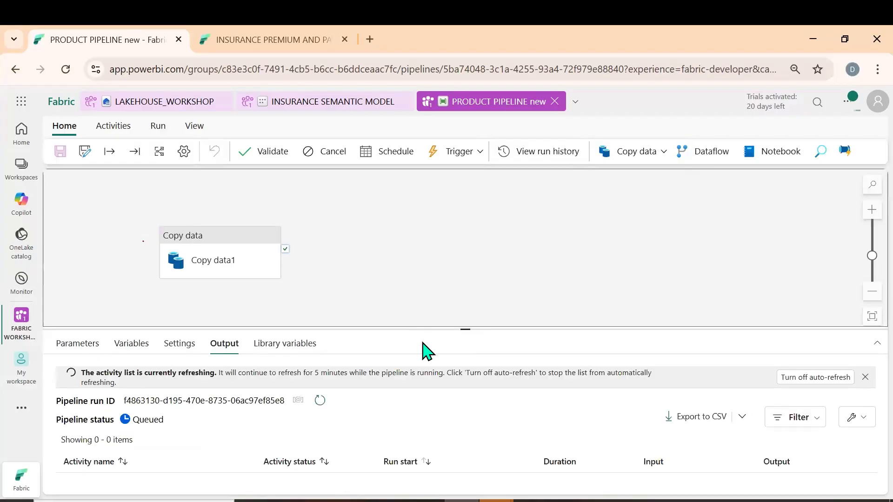
drag(462, 330, 456, 293)
click(221, 241)
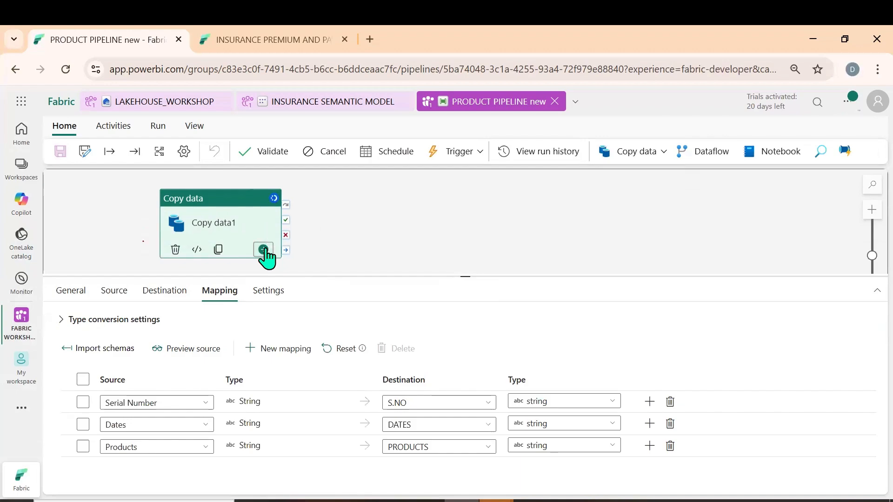
click(479, 152)
click(700, 218)
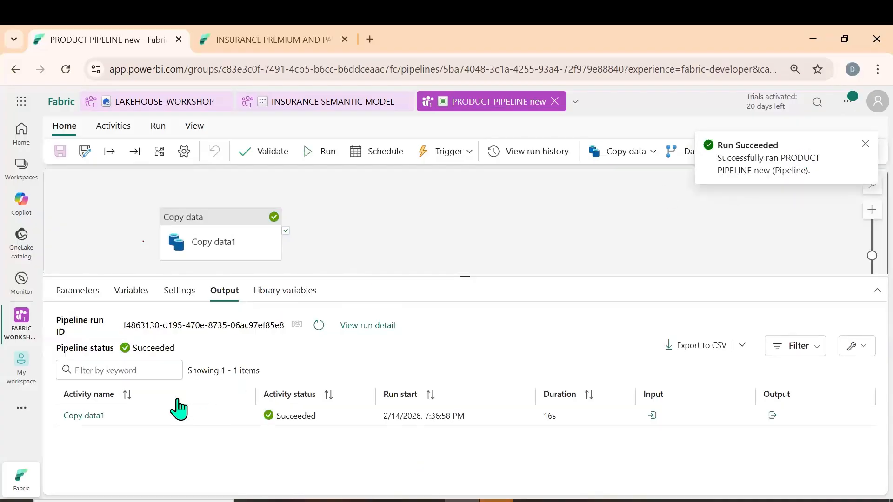
Switch to LAKEHOUSE_WORKSHOP and expand PRODUCTS TABLE NEW to examine its columns
click(140, 105)
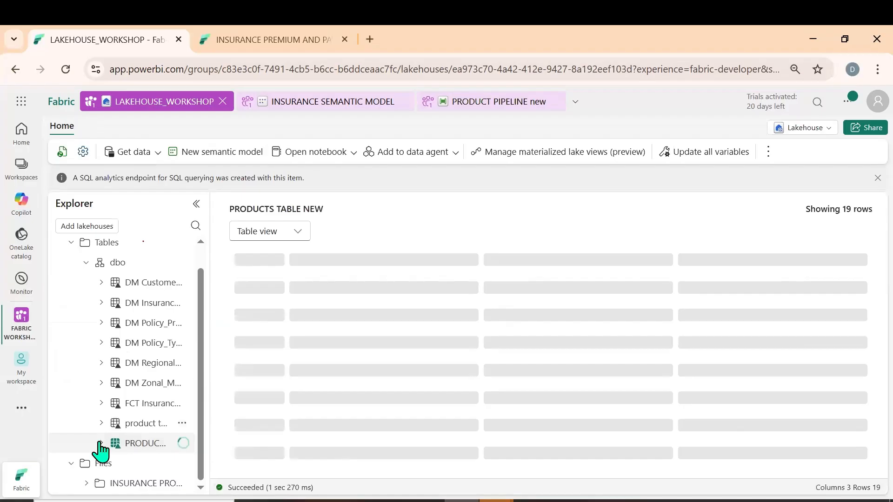
click(101, 444)
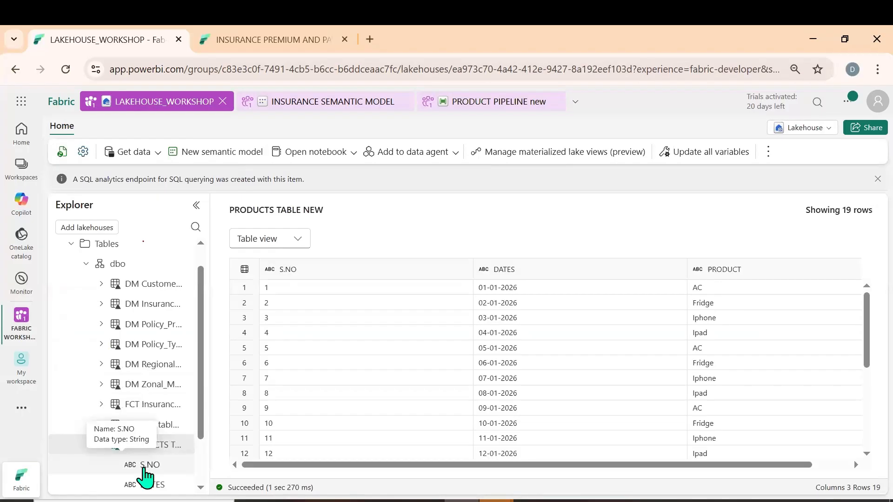
scroll(144, 460, down, 2)
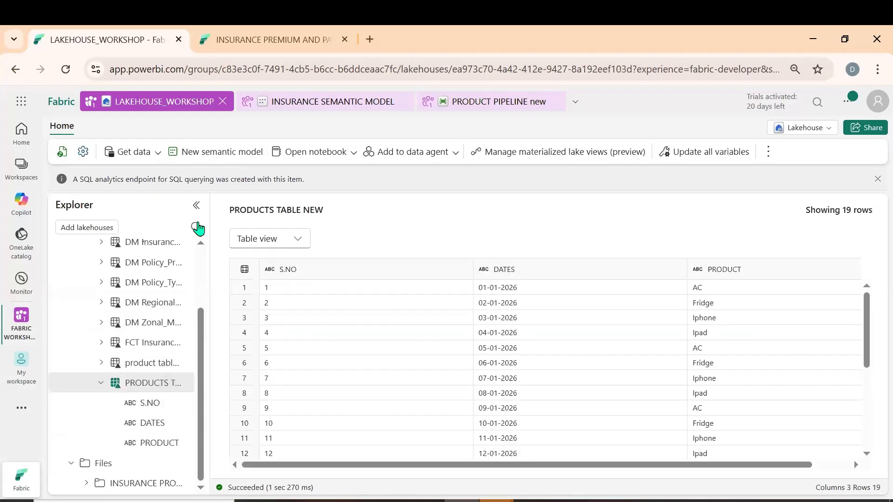
scroll(149, 325, up, 2)
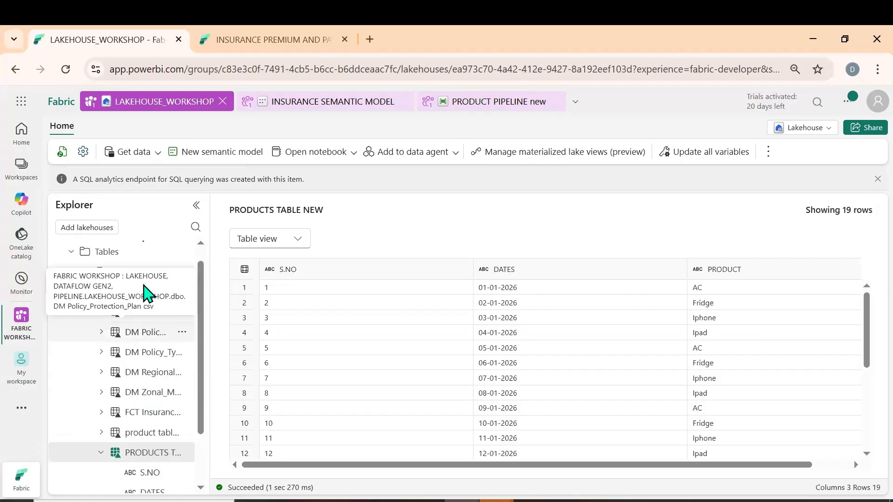
Refresh the dbo schema and open product table new to examine its column headers and rows
scroll(144, 293, up, 1)
click(182, 289)
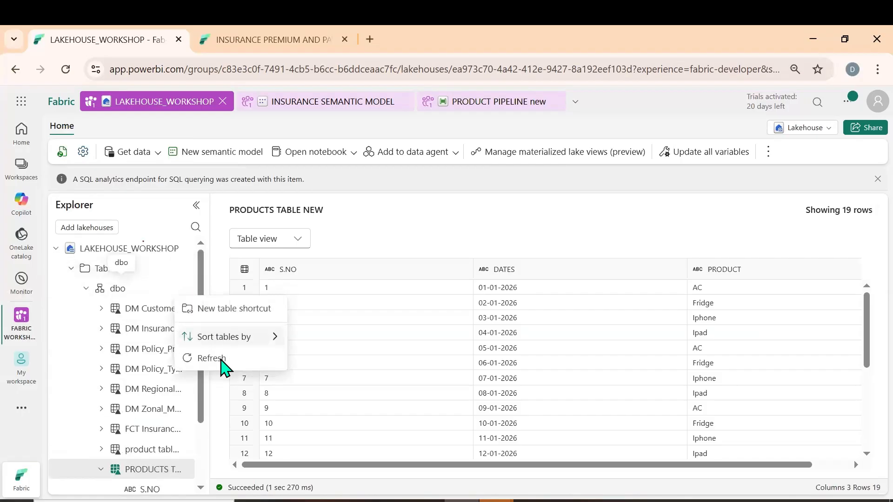
click(213, 358)
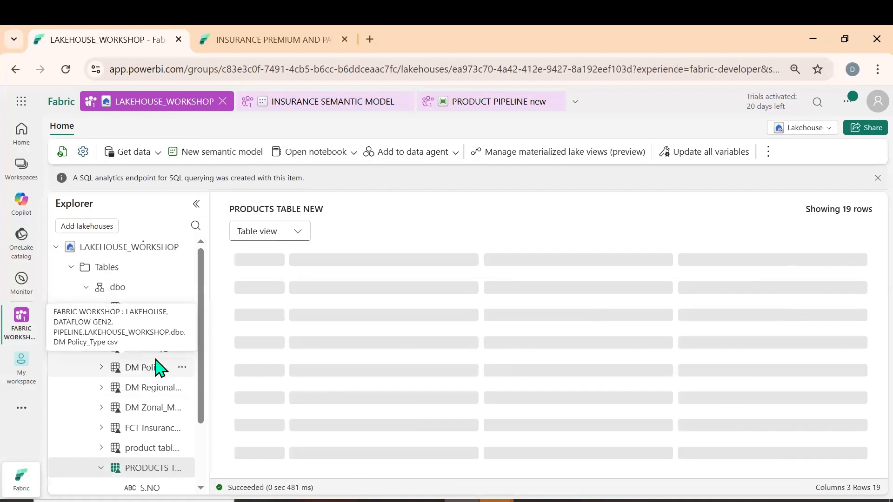
scroll(158, 366, down, 2)
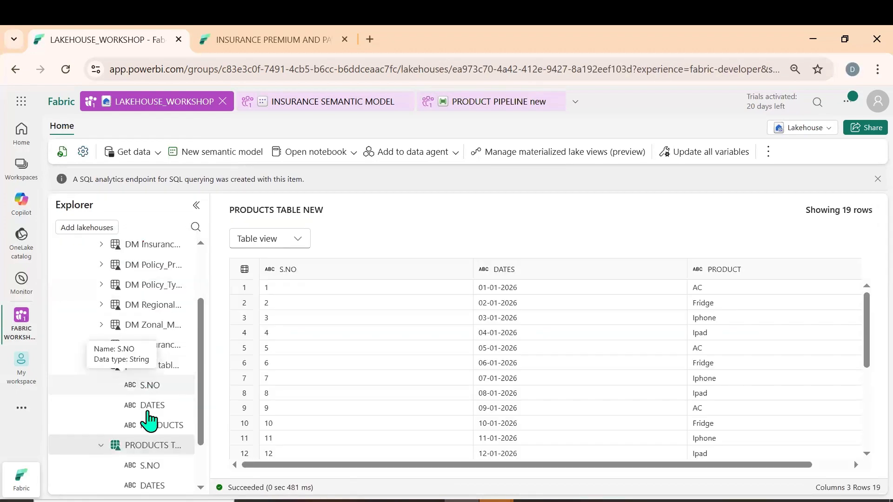
click(156, 365)
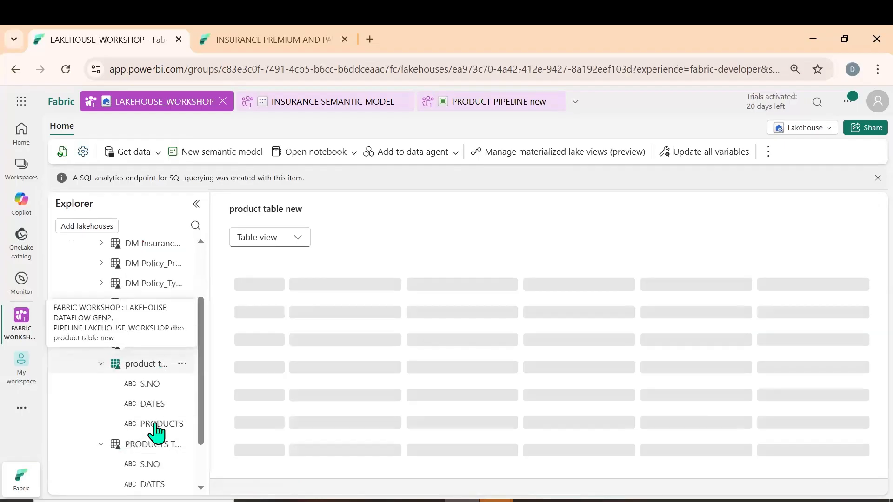
scroll(162, 419, down, 2)
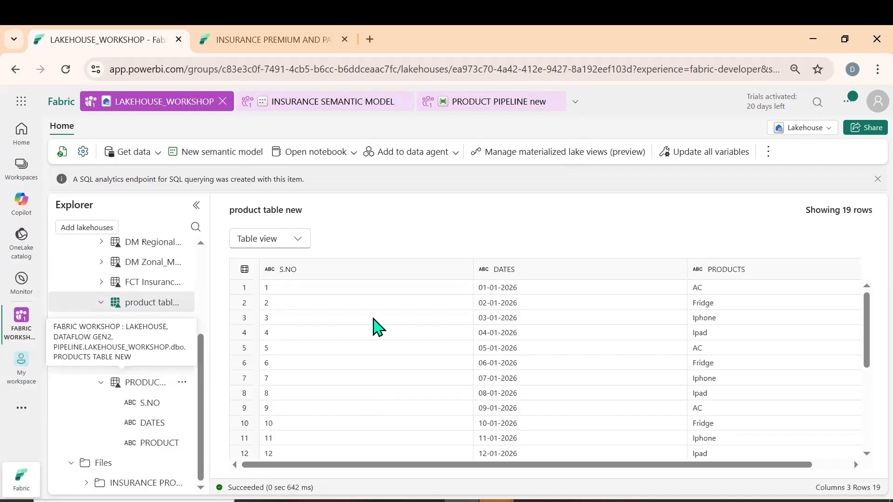
Return to PRODUCT PIPELINE new and duplicate the Copy data1 activity on the canvas
scroll(159, 367, up, 3)
scroll(116, 247, down, 3)
click(465, 103)
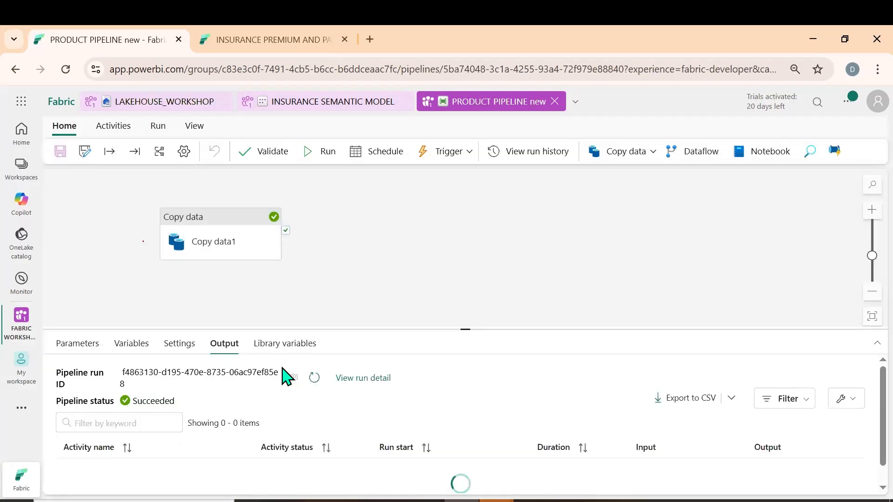
click(184, 230)
scroll(378, 414, down, 2)
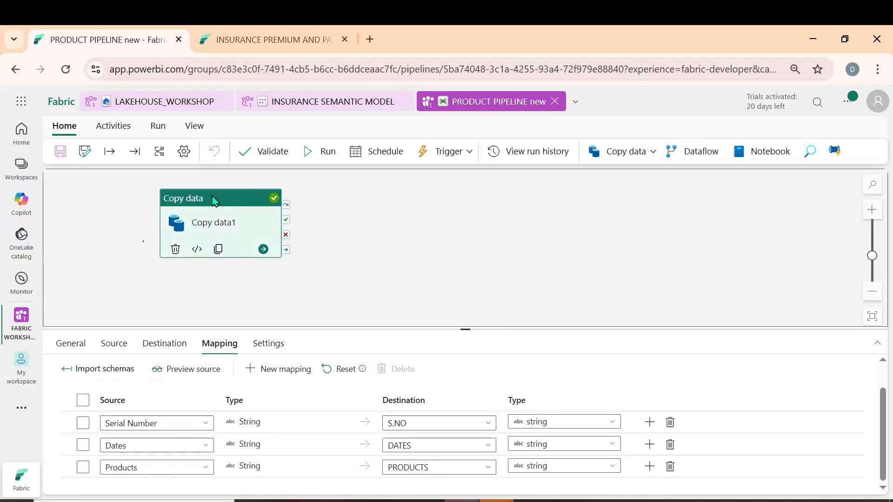
key(ctrl+v)
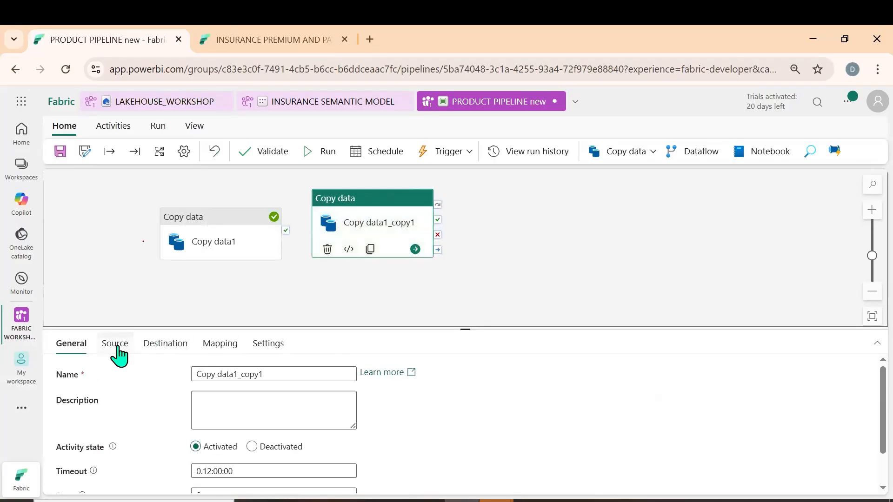
Set the source file name of the duplicated copy activity to Feb 2026.csv
click(117, 347)
scroll(414, 437, down, 2)
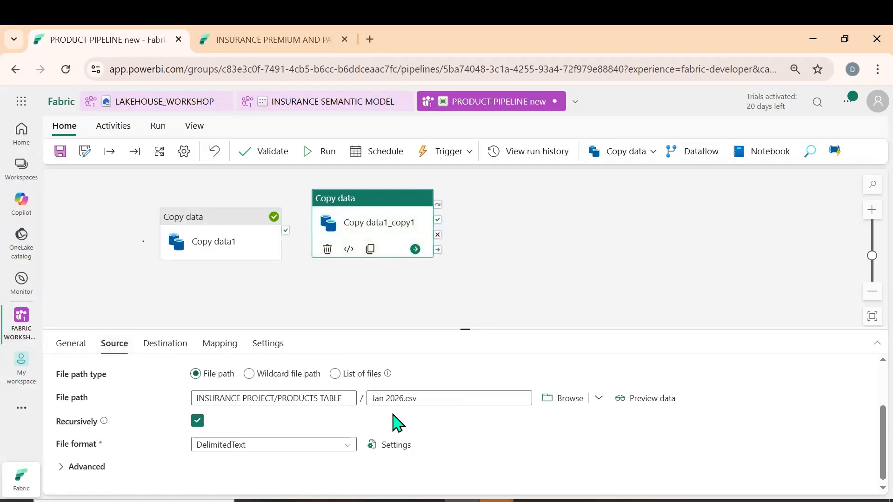
double_click(384, 397)
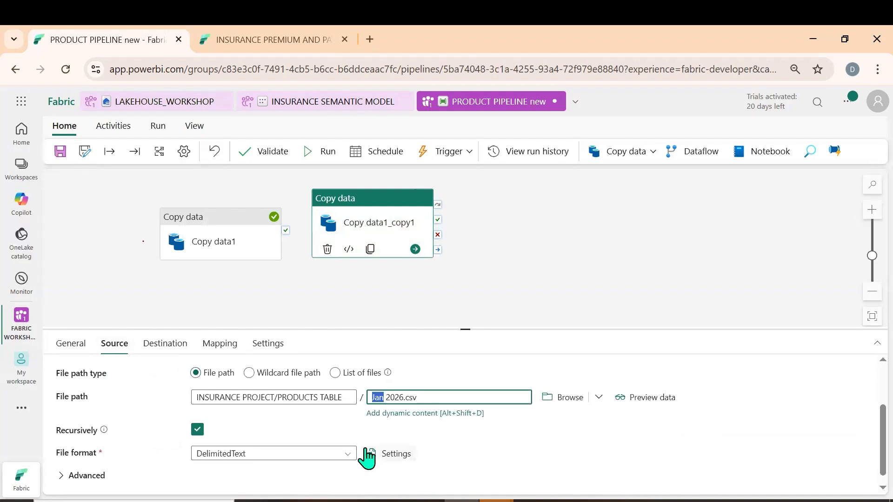
text(fE)
key(BackSpace)
key(BackSpace)
key(Caps_Lock)
text(Feb)
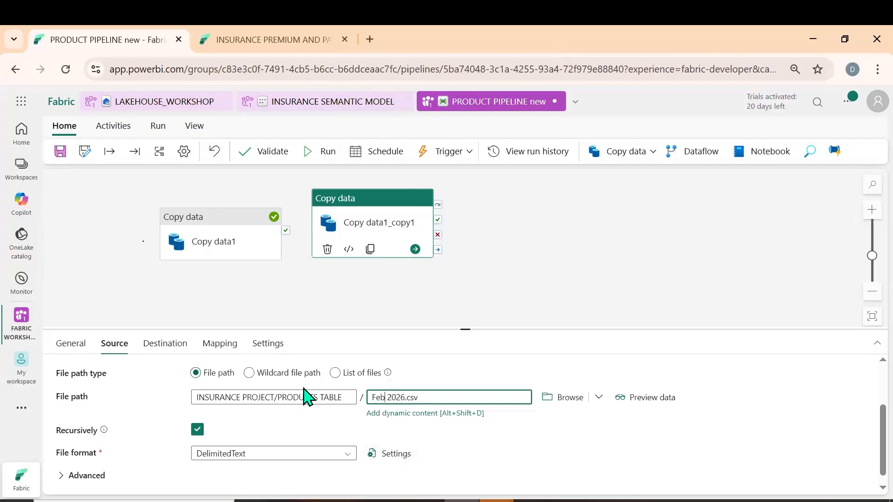
scroll(259, 372, down, 1)
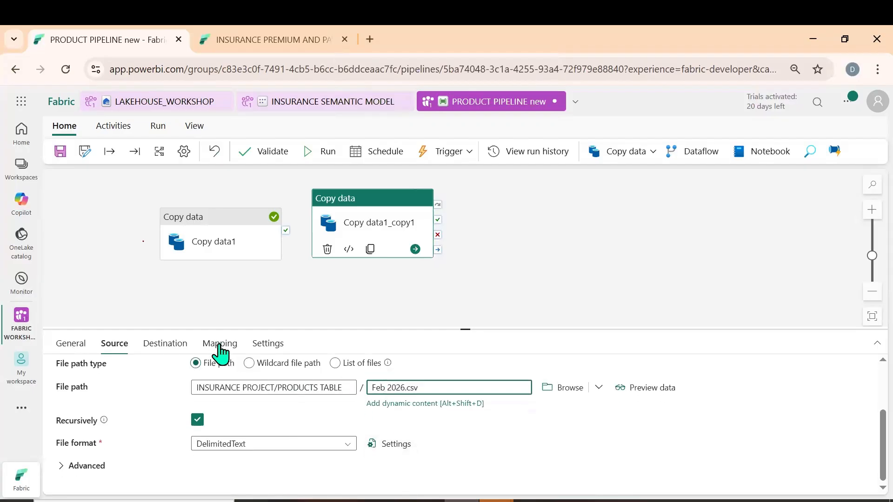
Check the duplicated activity's destination lakehouse, table name and table action, and glance at its column mapping
click(166, 347)
scroll(345, 422, down, 1)
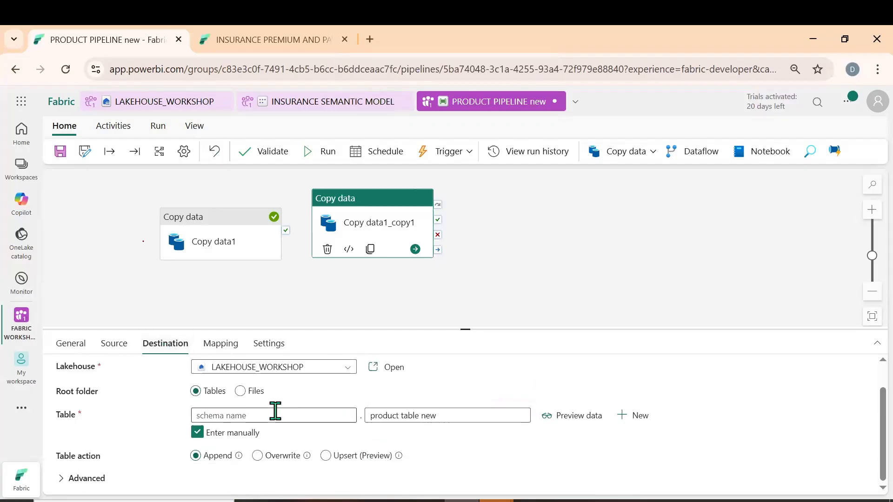
scroll(255, 419, up, 1)
scroll(398, 435, down, 1)
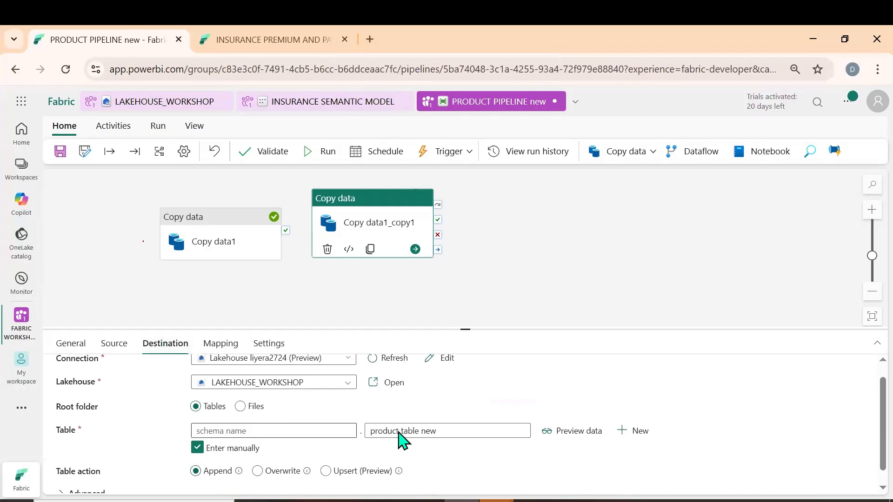
click(212, 351)
scroll(323, 413, down, 1)
click(175, 350)
scroll(279, 451, down, 1)
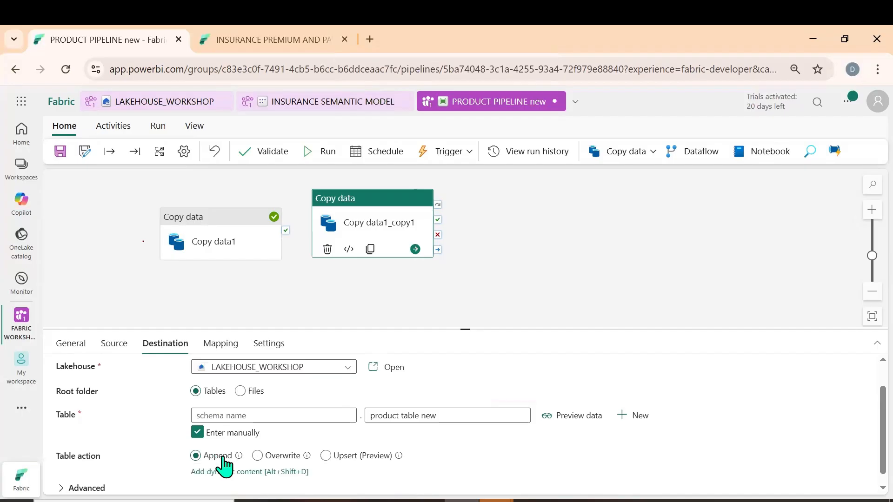
Import the schemas to map Number, Date and Product to S.NO, DATES and PRODUCTS, and save and run the pipeline
click(219, 344)
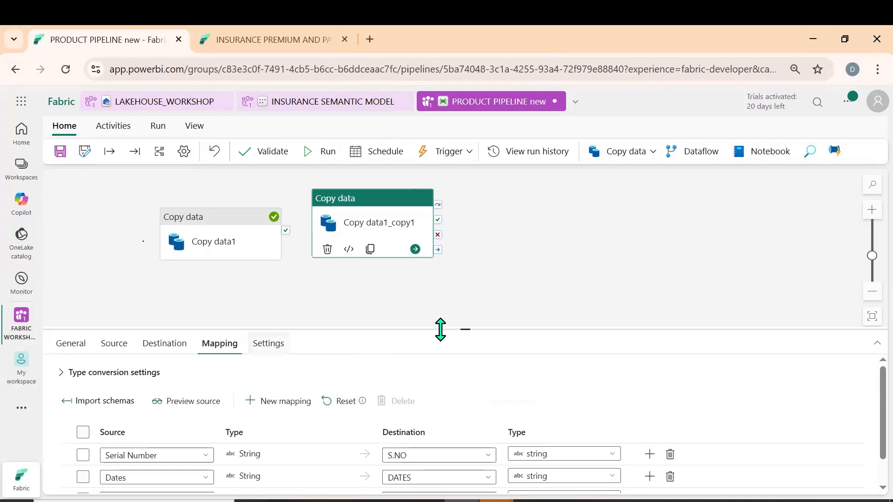
drag(465, 329, 466, 276)
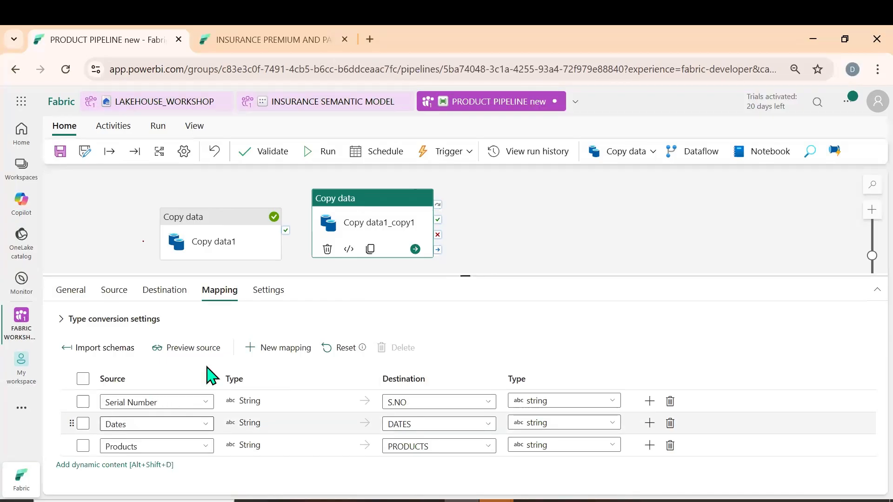
click(89, 349)
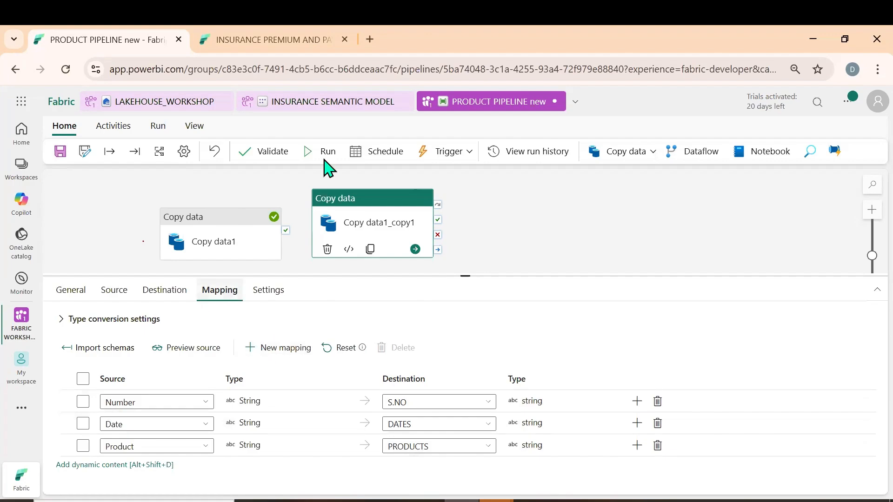
click(321, 155)
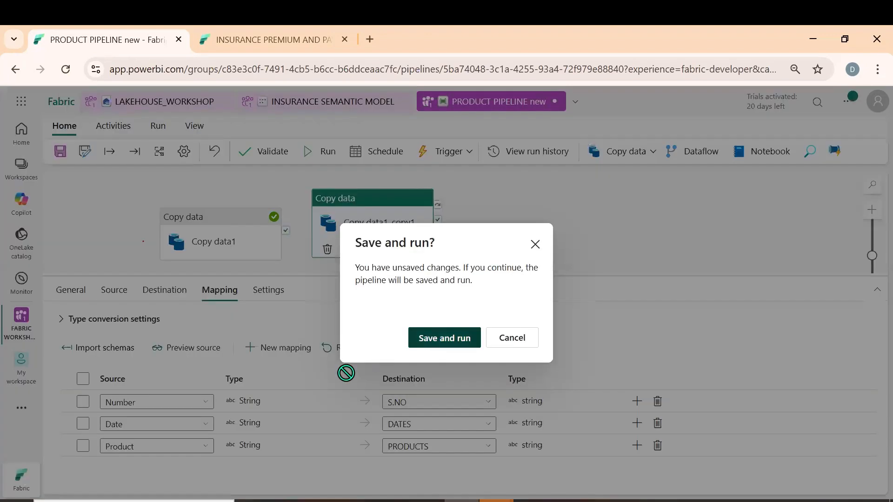
key(Return)
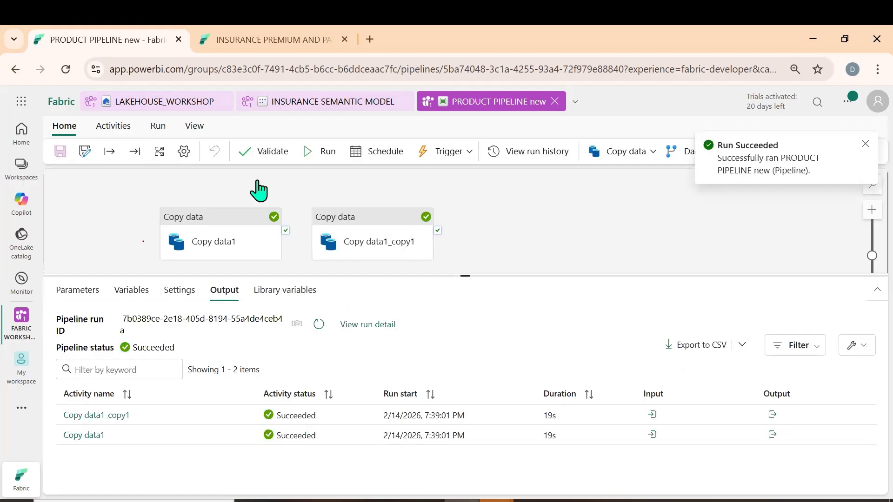
Switch to LAKEHOUSE_WORKSHOP, refresh the lakehouse and examine the rows of product table new
click(168, 105)
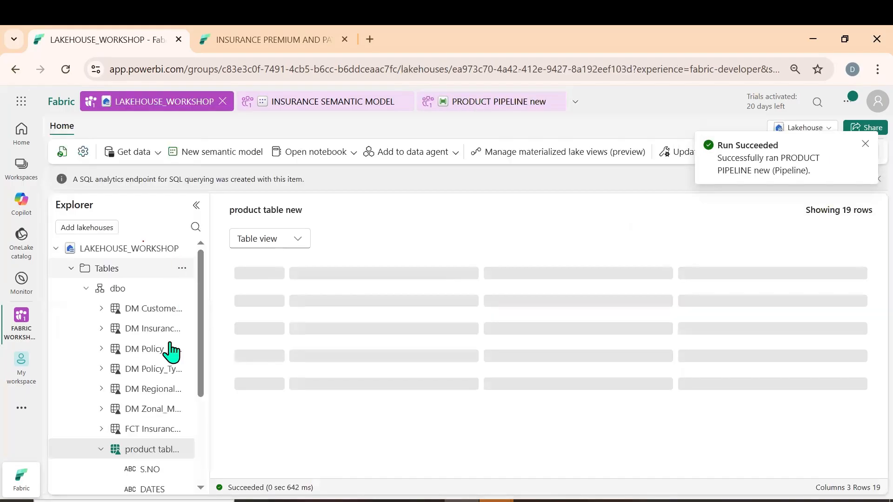
scroll(154, 399, down, 3)
scroll(479, 361, down, 3)
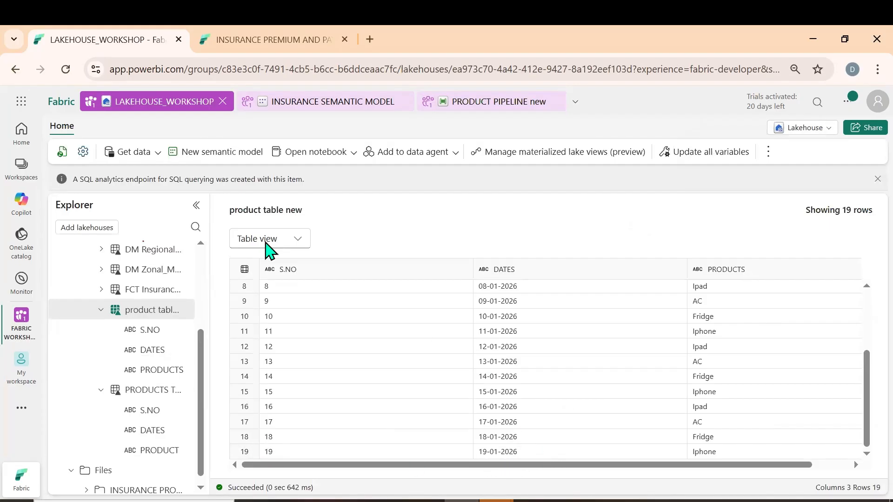
click(62, 152)
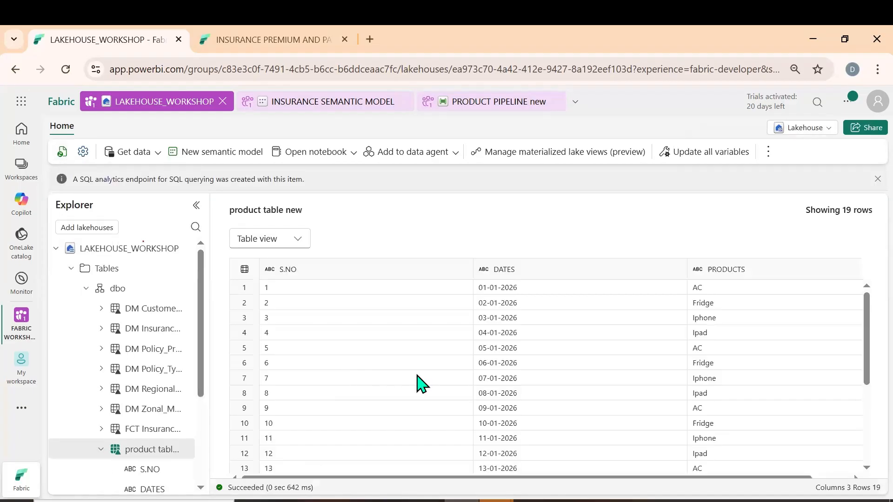
scroll(527, 386, down, 3)
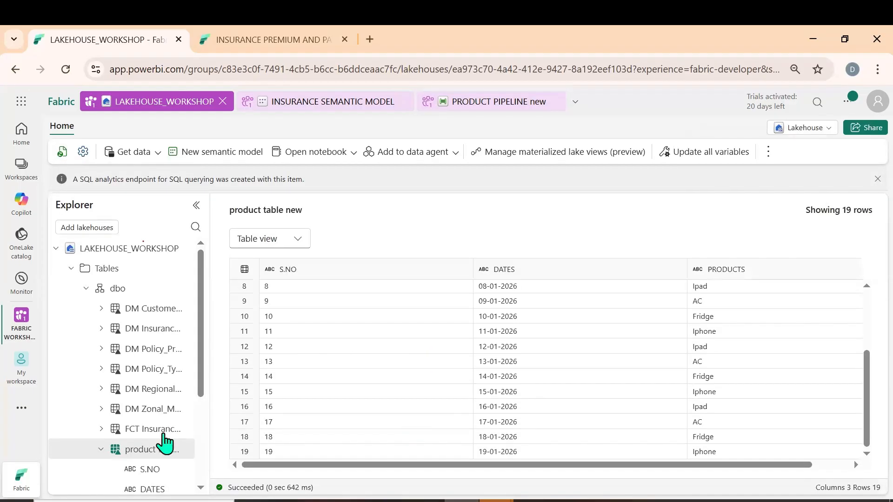
Refresh product table new itself and examine its rows for the February 2026 dates
click(182, 450)
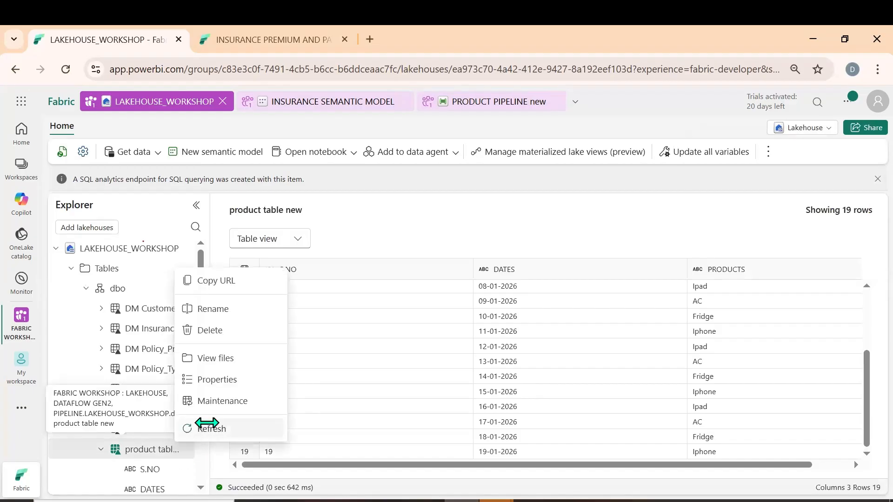
click(206, 424)
scroll(155, 463, down, 2)
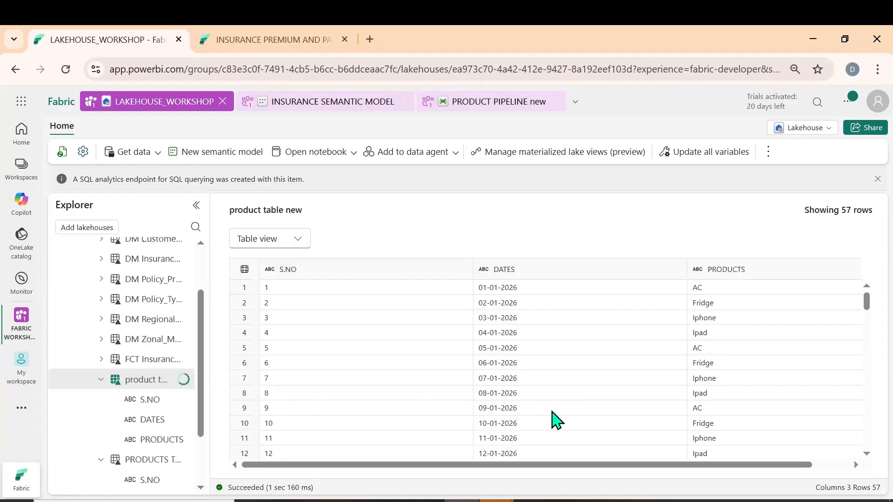
scroll(556, 419, down, 5)
scroll(553, 393, down, 6)
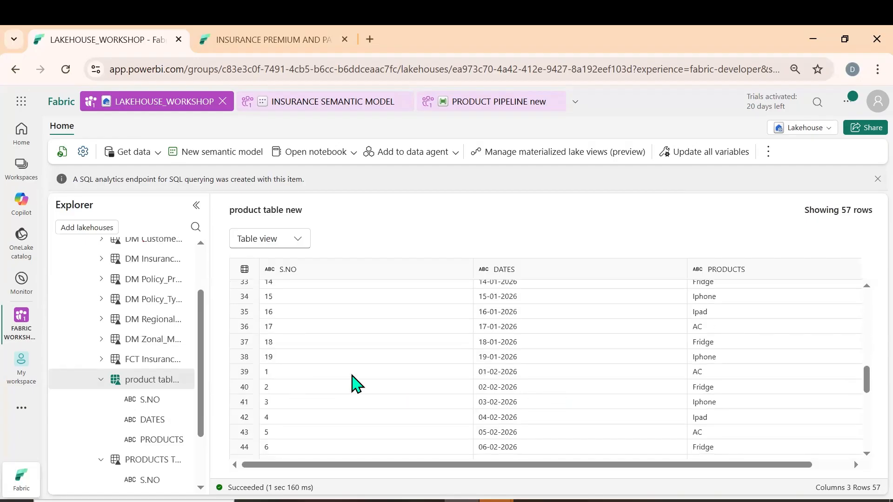
click(504, 372)
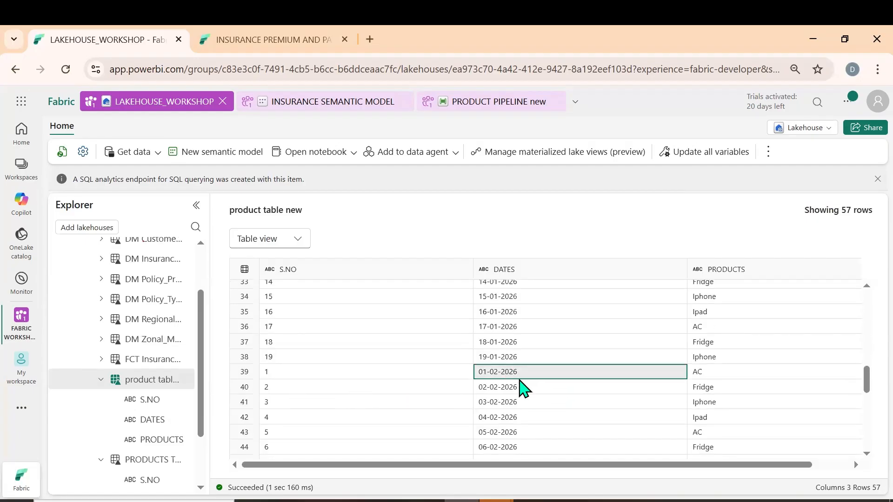
scroll(523, 385, down, 4)
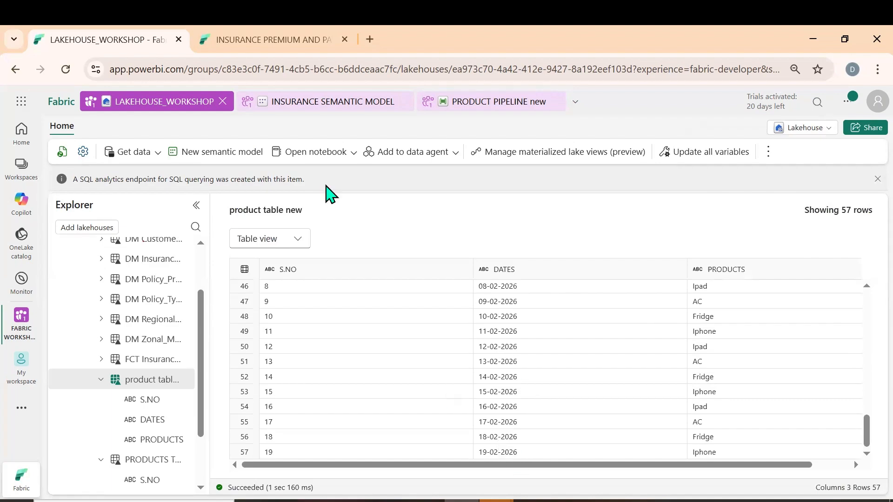
Return to PRODUCT PIPELINE new and duplicate the Copy data1_copy1 activity on the canvas
click(505, 108)
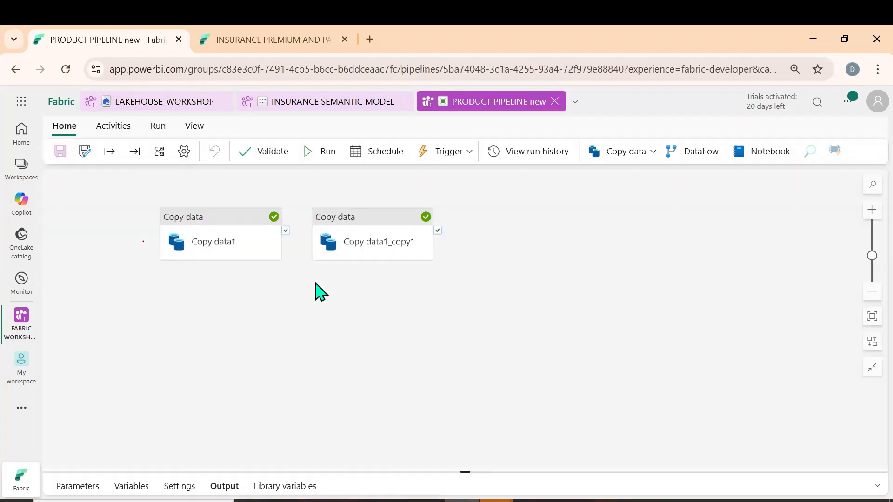
click(351, 218)
key(ctrl+c)
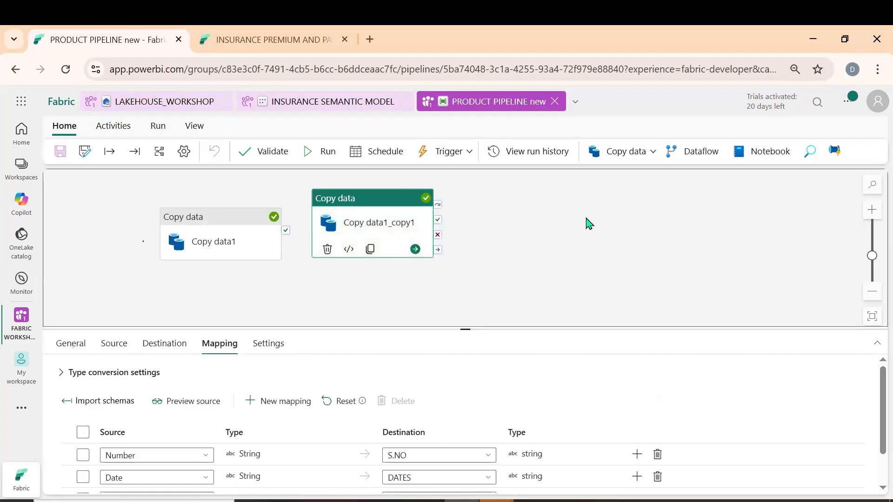
click(588, 223)
key(ctrl+v)
click(520, 241)
Set the source file name of the newest copy activity to Mar 2026.csv
click(114, 344)
scroll(426, 427, down, 1)
double_click(377, 401)
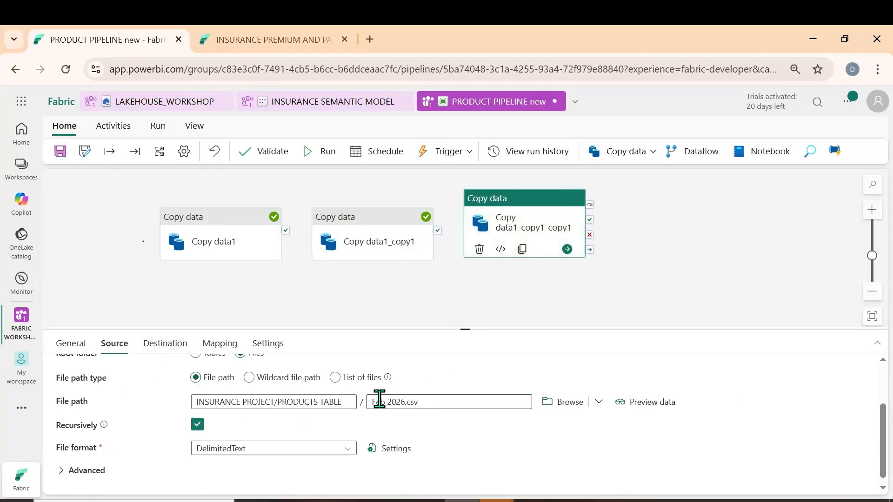
text(Mar)
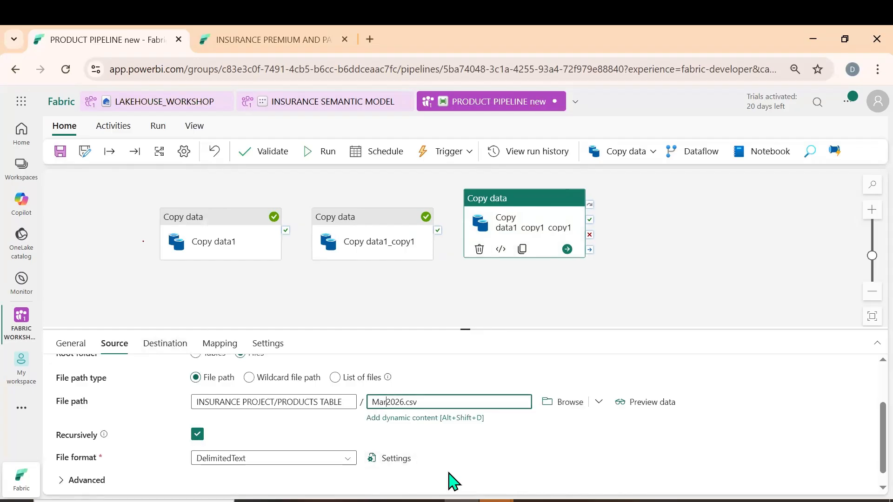
Check the destination table name and table action of the March copy activity
click(221, 348)
click(174, 347)
scroll(405, 409, down, 1)
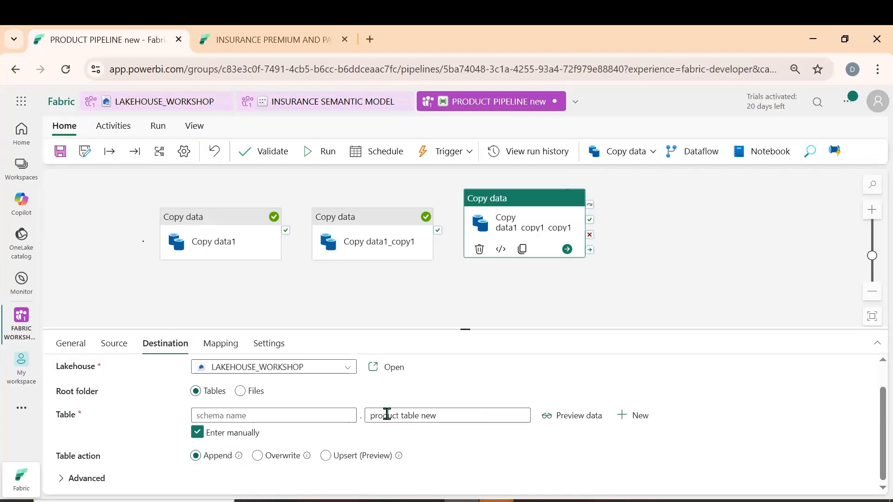
drag(447, 414, 369, 415)
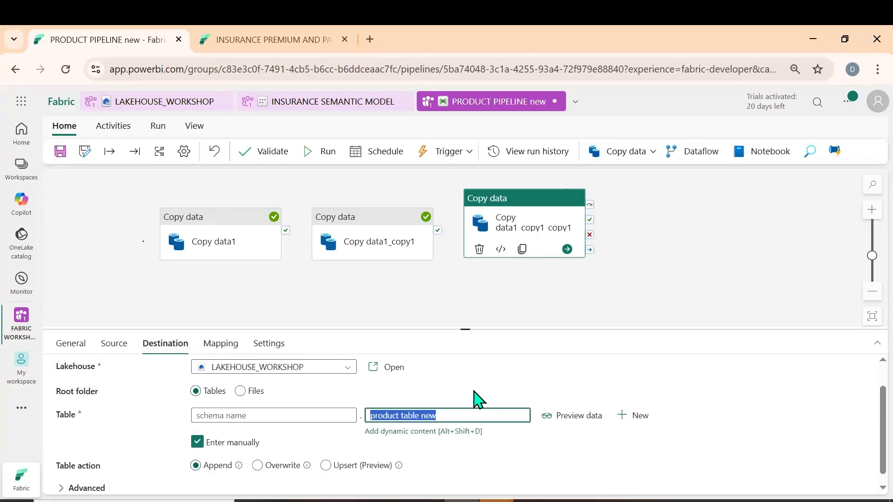
Reset the March copy activity's column mapping and import the schemas again
click(230, 345)
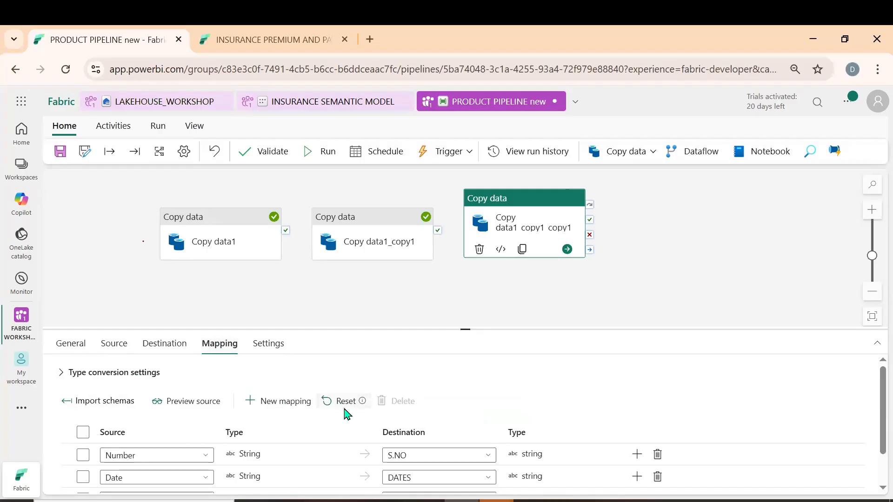
scroll(343, 412, down, 1)
click(342, 366)
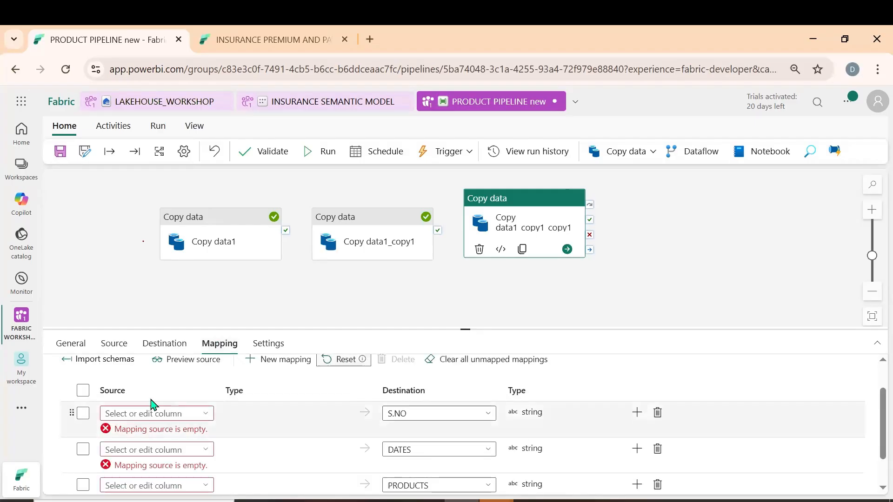
click(100, 360)
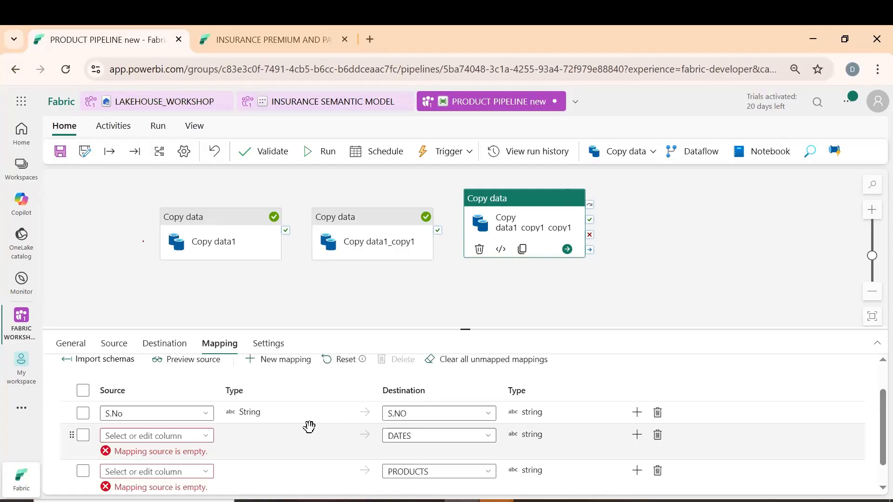
Map the source column Date to the destination column DATES in the March copy activity
scroll(304, 427, down, 1)
click(195, 410)
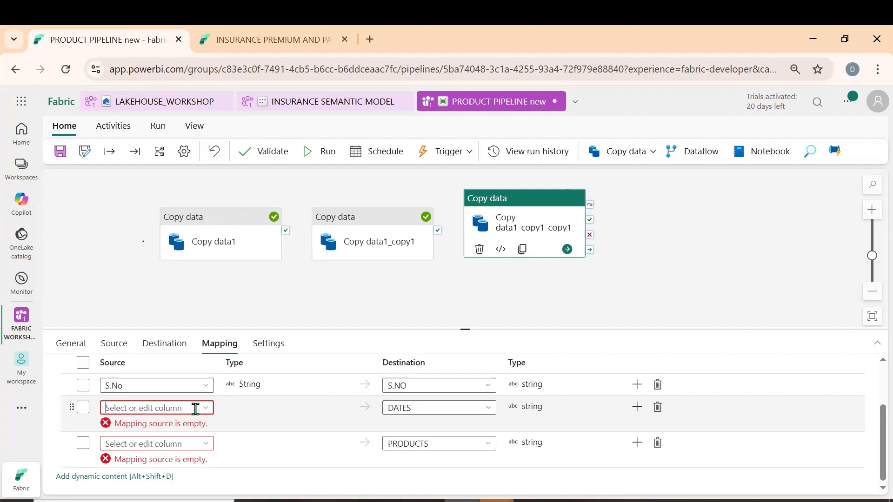
text(da)
click(117, 424)
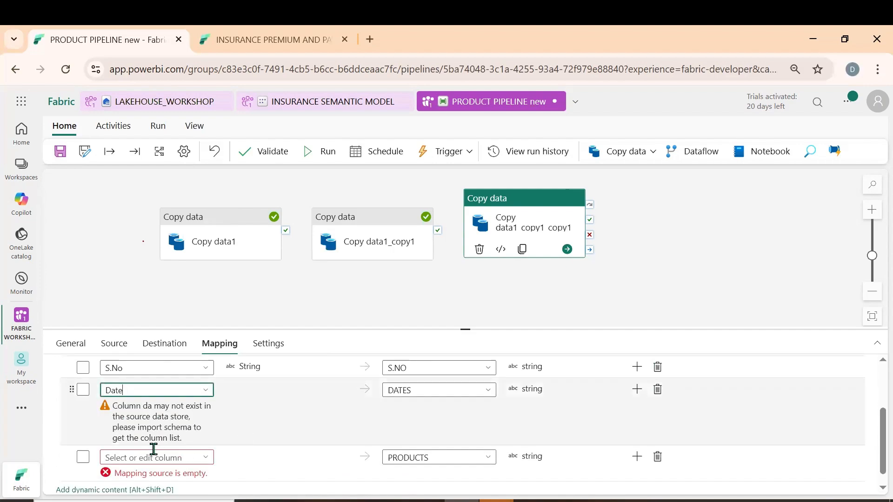
Map the source column Product to the destination column PRODUCTS in the March copy activity
click(150, 445)
text(p)
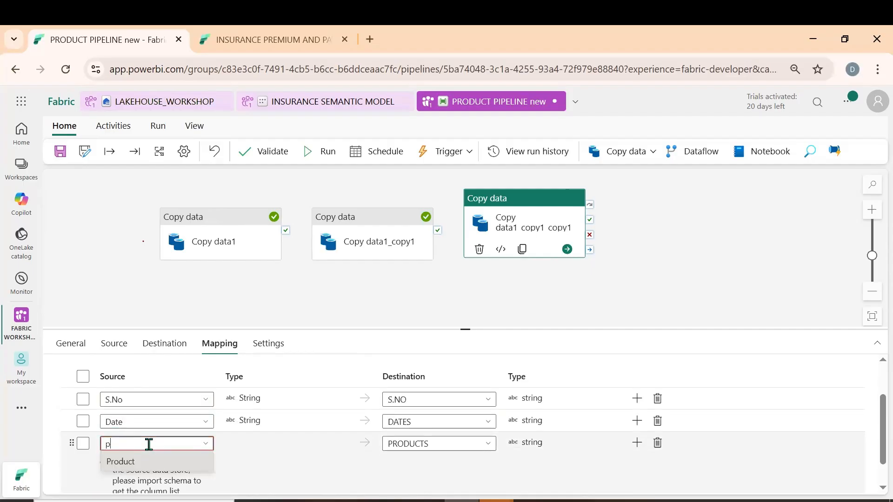
click(138, 467)
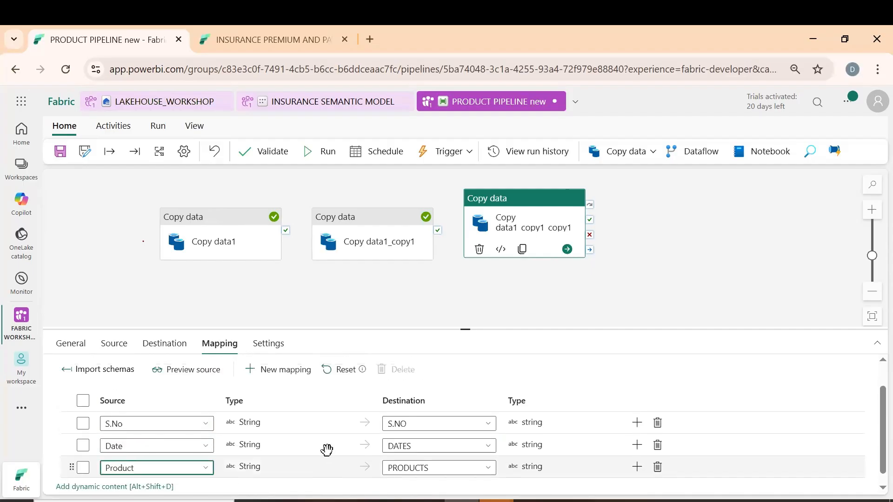
Save and run the product pipeline and check the run status of its copy activities
click(325, 157)
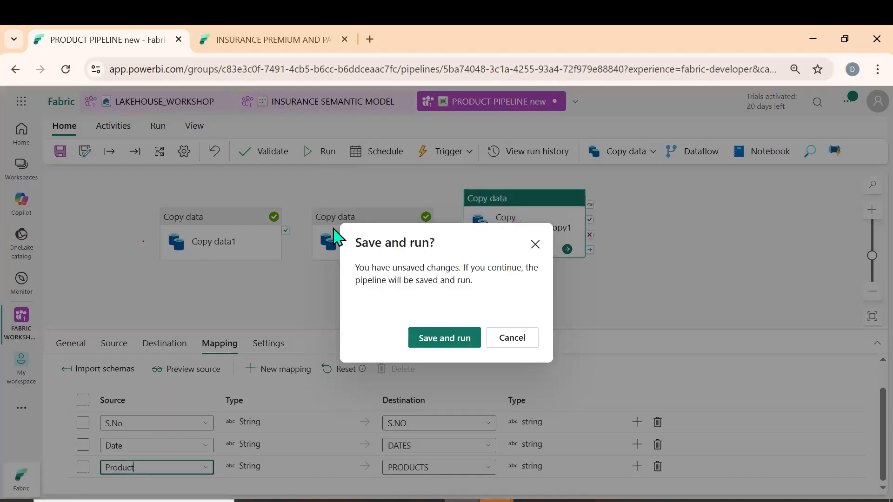
click(437, 342)
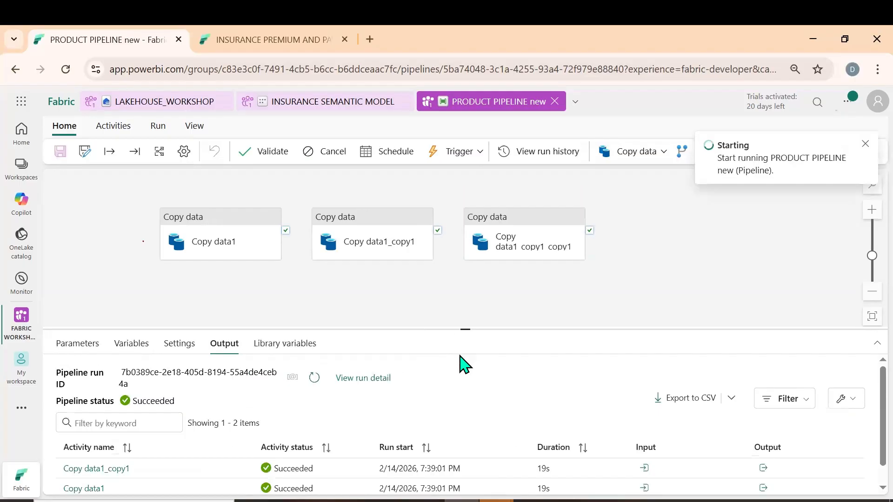
scroll(443, 403, down, 1)
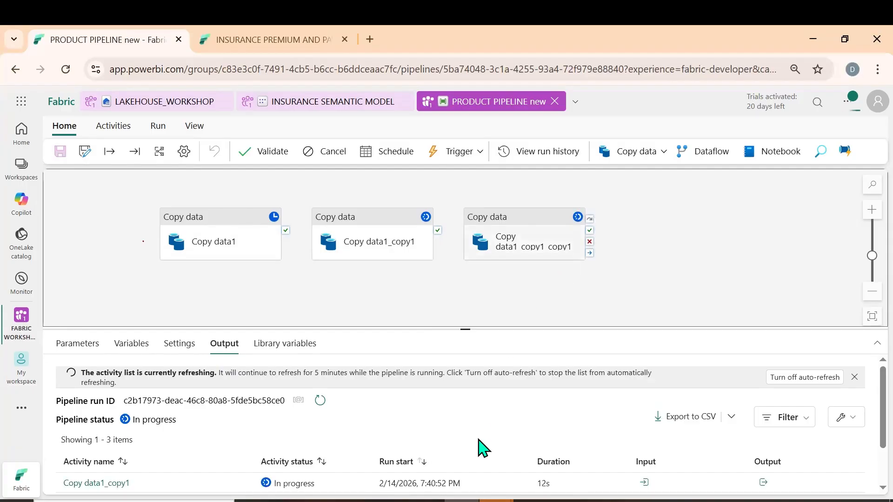
scroll(484, 456, down, 2)
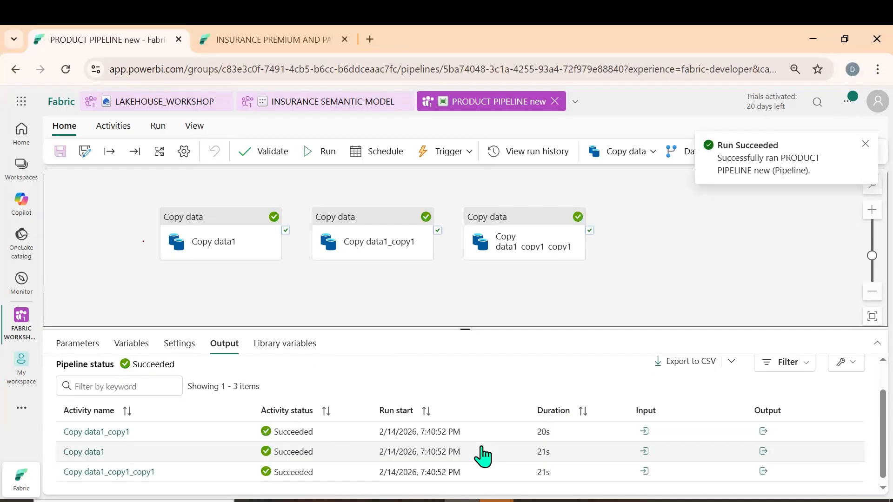
Open product table new in LAKEHOUSE_WORKSHOP and examine whether the March 2026 rows were appended
click(173, 112)
scroll(364, 338, down, 15)
click(181, 450)
click(200, 432)
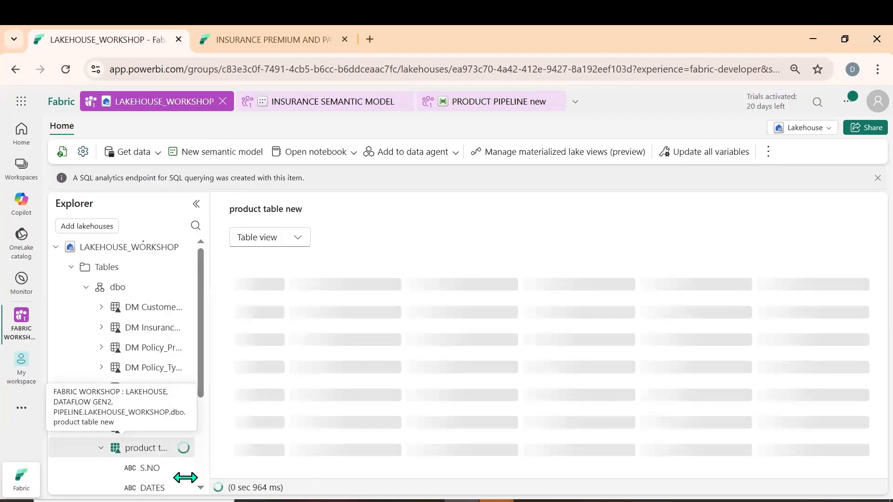
scroll(175, 465, down, 3)
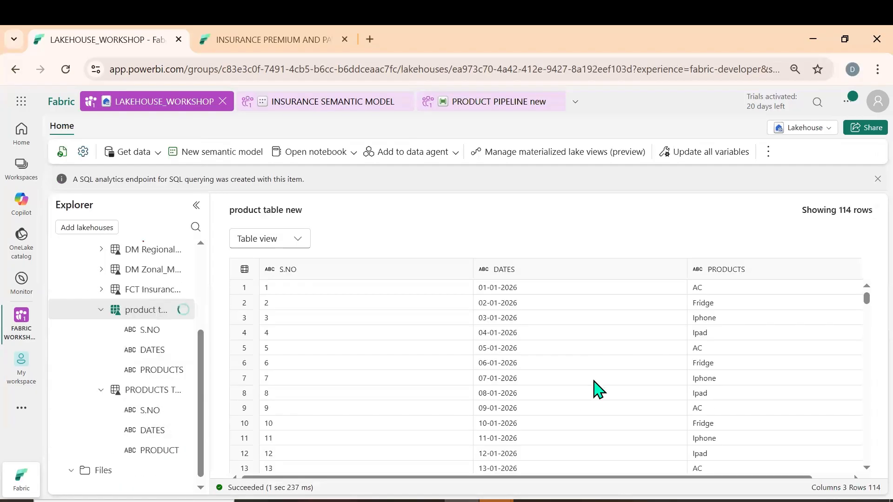
scroll(598, 390, down, 18)
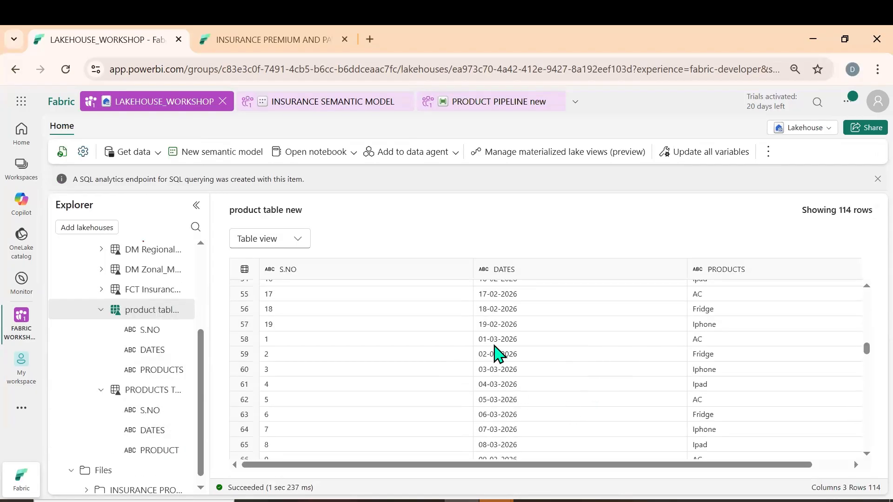
click(498, 342)
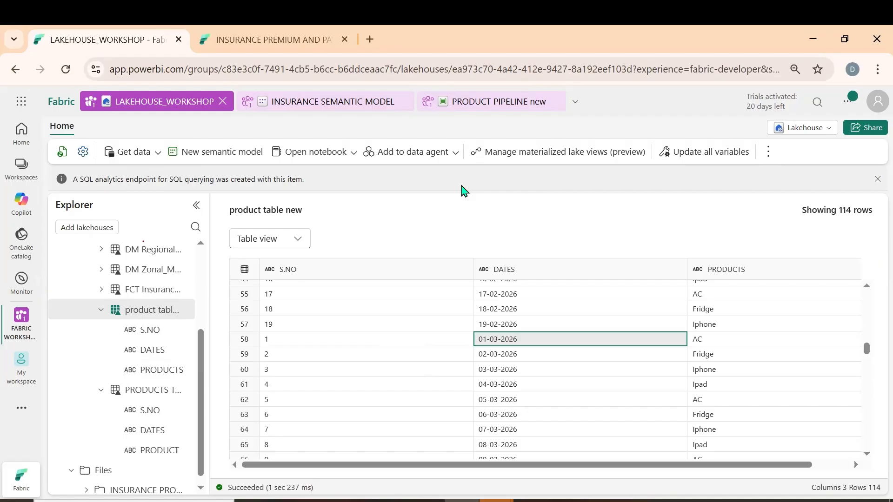
Switch LAKEHOUSE_WORKSHOP from the lakehouse view to its SQL analytics endpoint
click(349, 156)
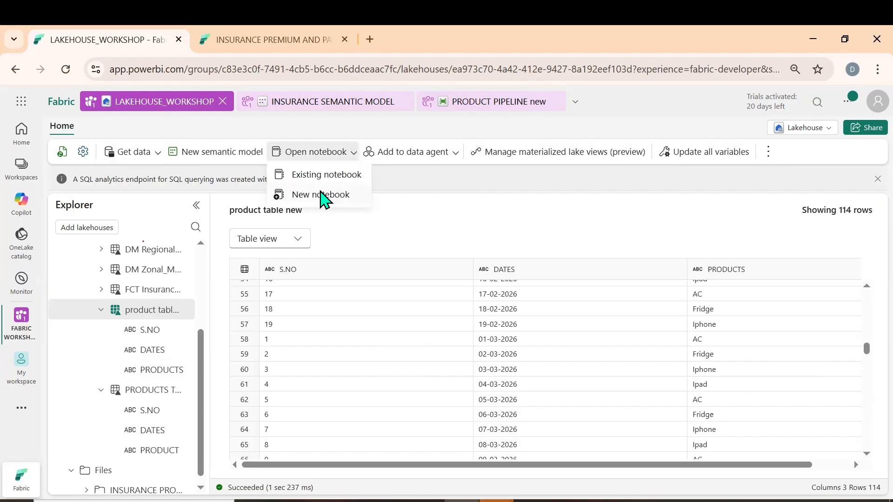
click(438, 179)
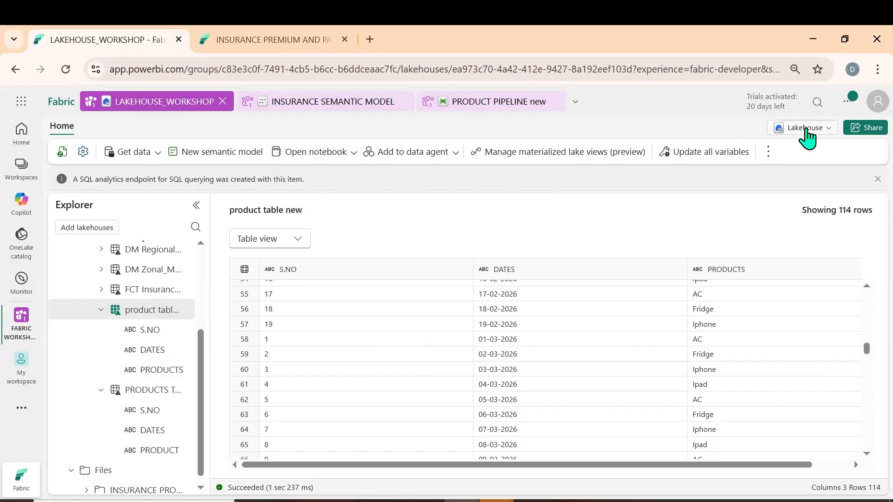
click(807, 128)
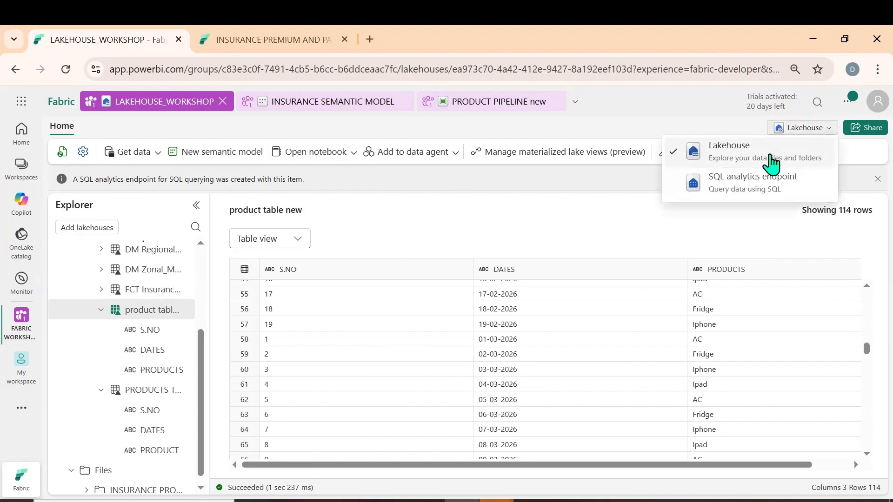
click(744, 183)
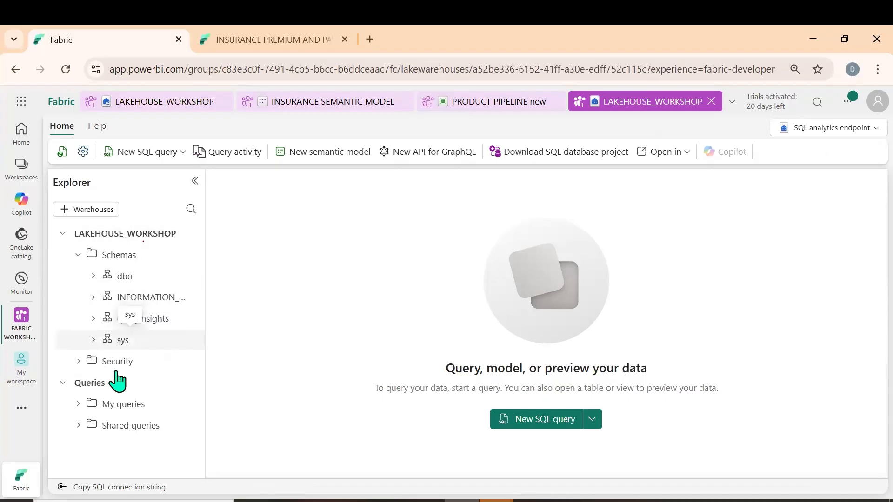
Create a new SQL query containing "select * from dummy" and run it
click(161, 158)
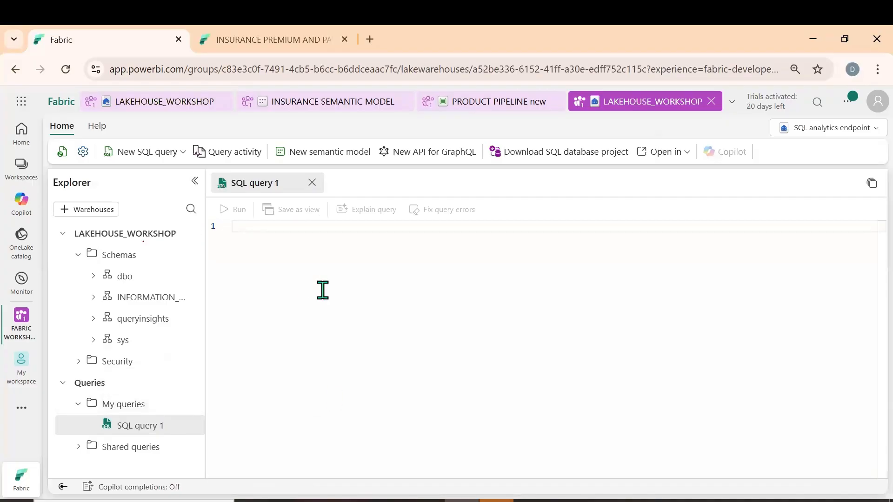
text(select * from dummy)
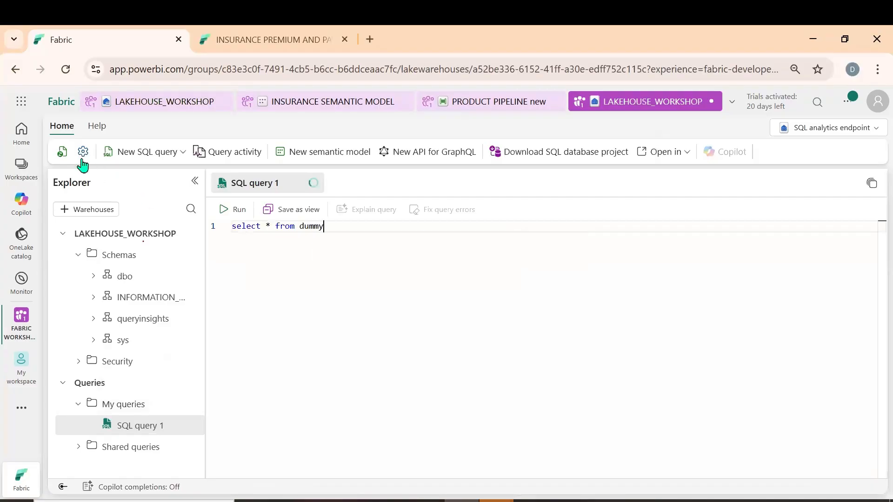
click(230, 210)
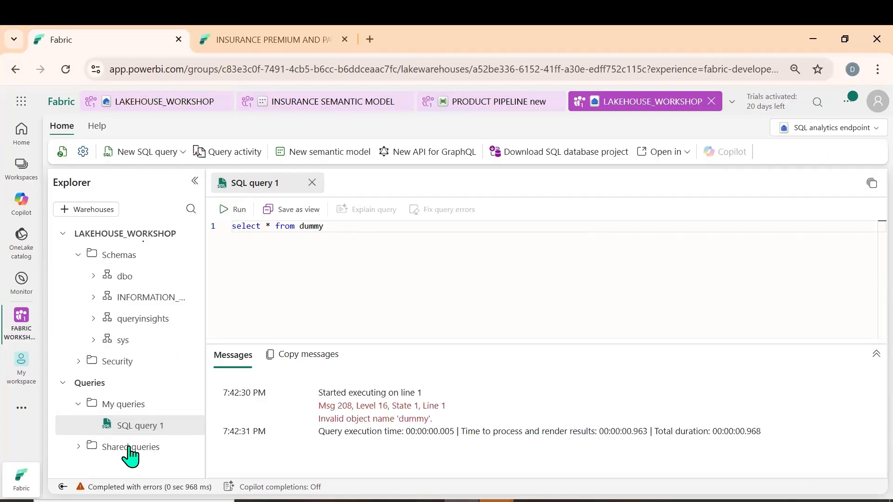
Replace "from dummy" in the SQL query with a reference to the dbo table DM Policy_Protection_Plan csv
click(93, 276)
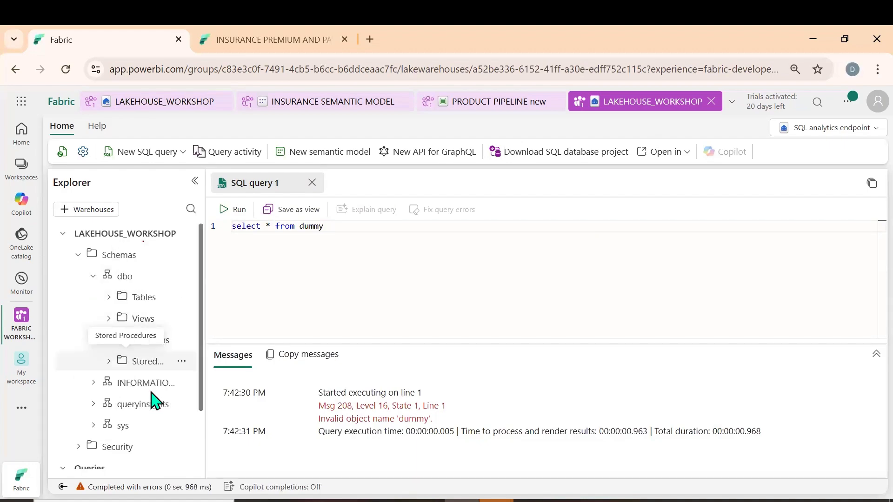
scroll(132, 300, down, 2)
scroll(135, 293, up, 2)
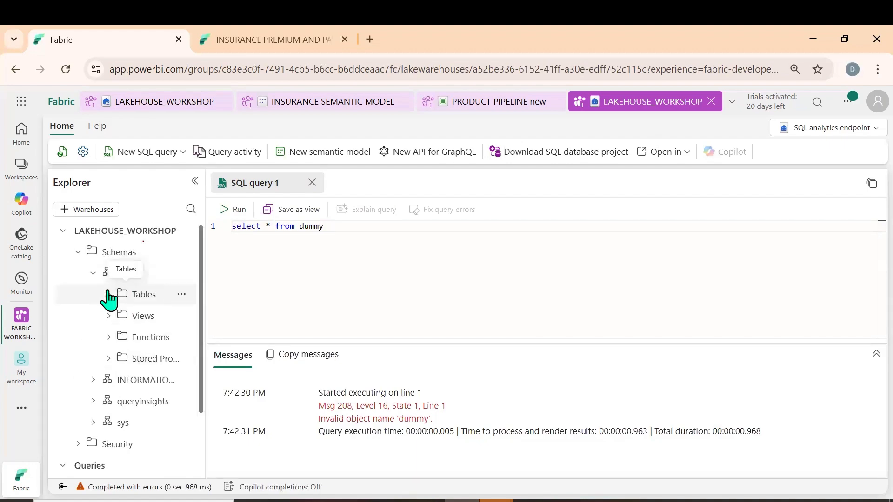
click(109, 296)
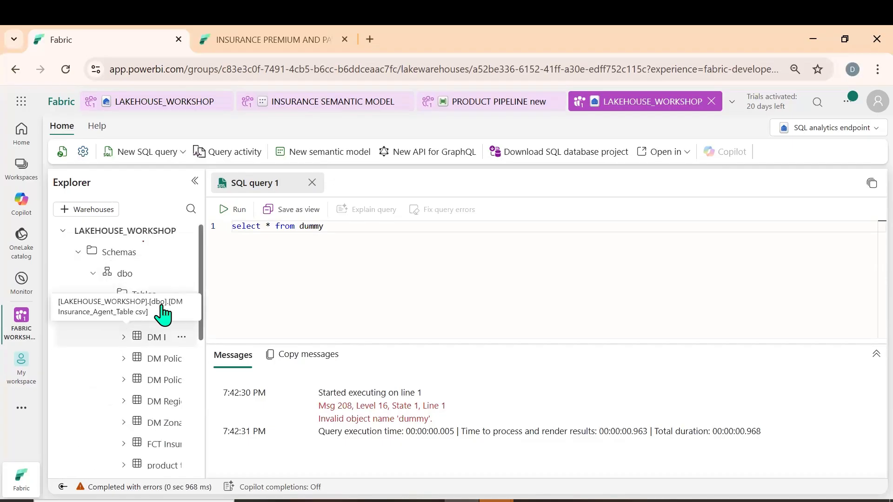
drag(163, 346, 473, 231)
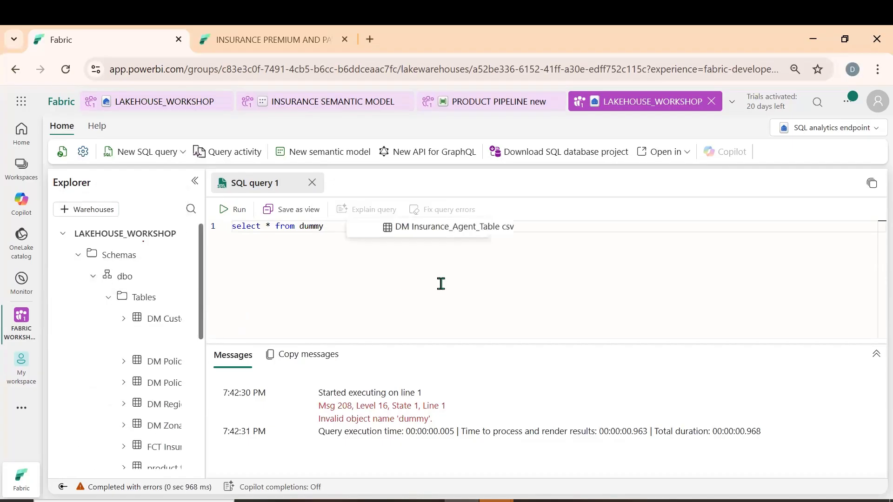
drag(162, 344, 282, 228)
shift+click(412, 225)
key(BackSpace)
drag(165, 319, 320, 272)
drag(158, 361, 445, 228)
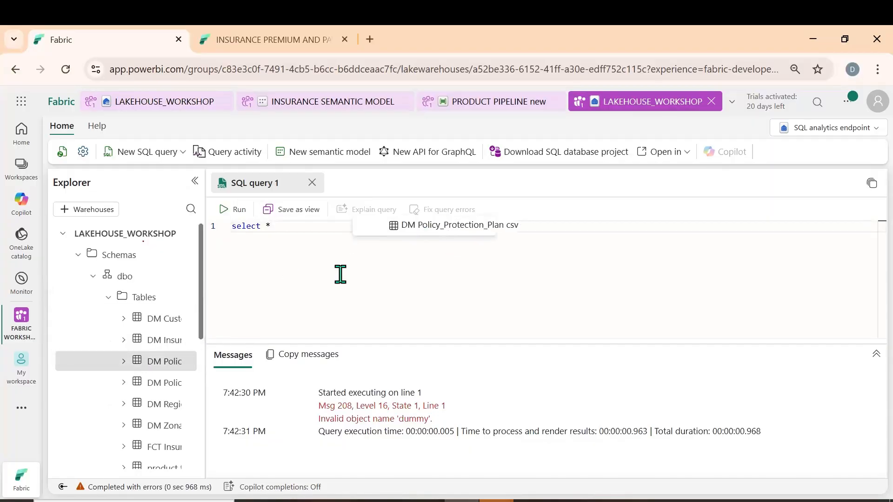
Add the from keyword before the DM Policy_Protection_Plan csv table reference and run the query
click(234, 209)
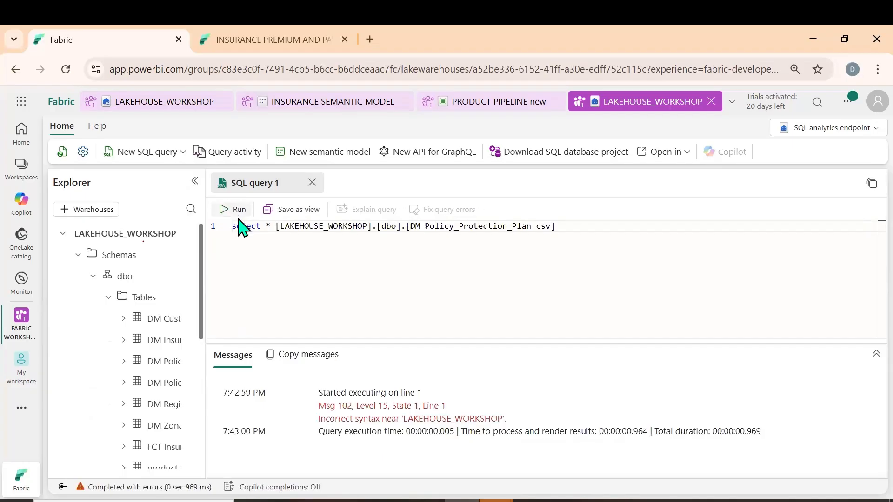
click(237, 212)
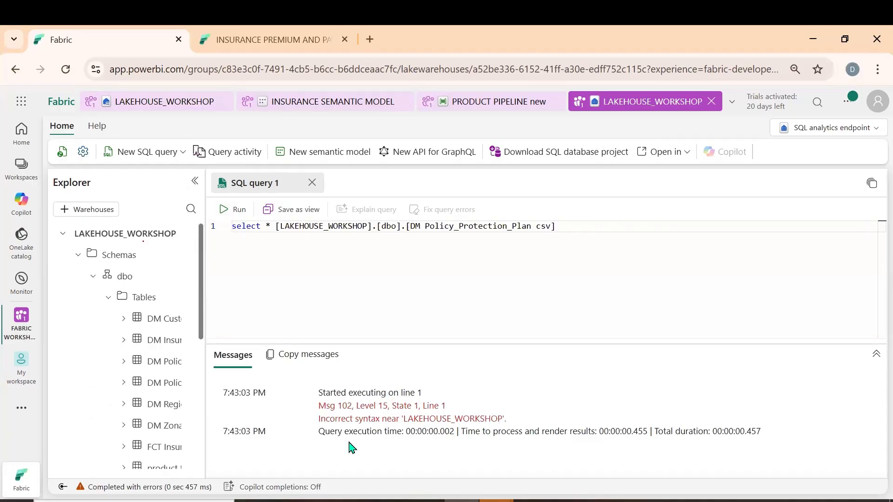
click(271, 226)
text(from)
click(238, 210)
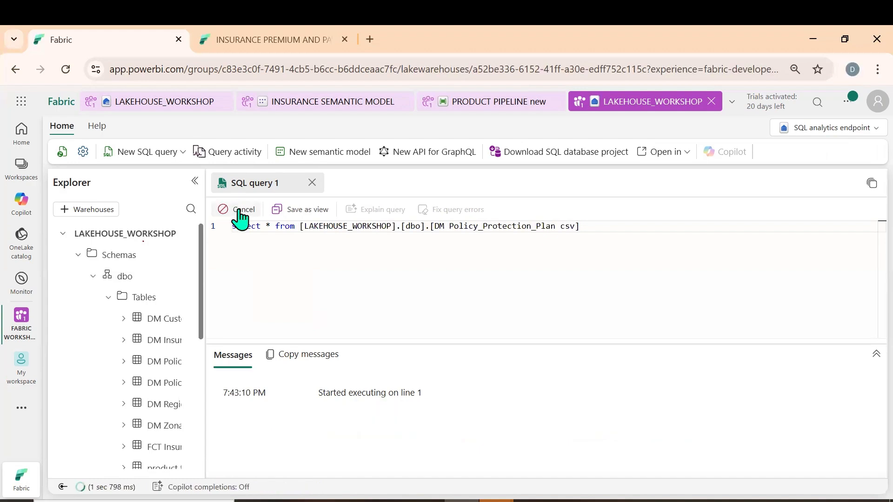
scroll(604, 428, down, 1)
scroll(604, 428, up, 1)
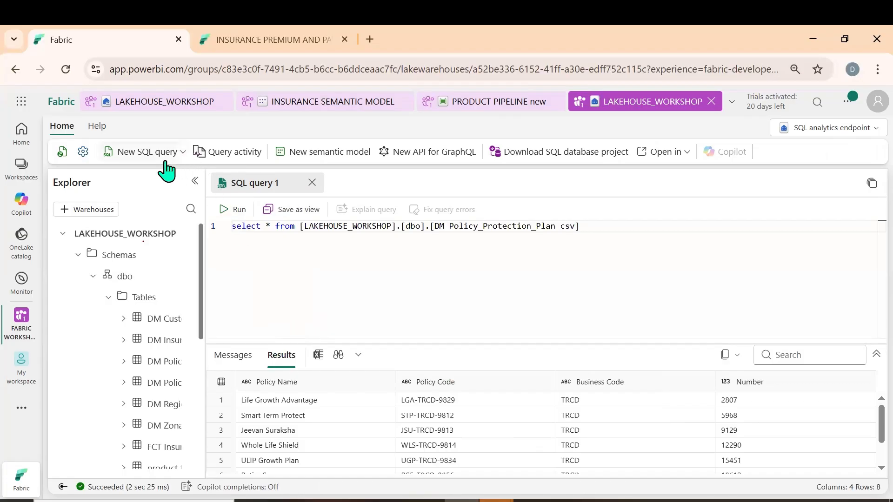
Create a new visual query and add DM Customer_Detail_Table csv and FCT Insurance_Policy_Table csv to its canvas
click(184, 157)
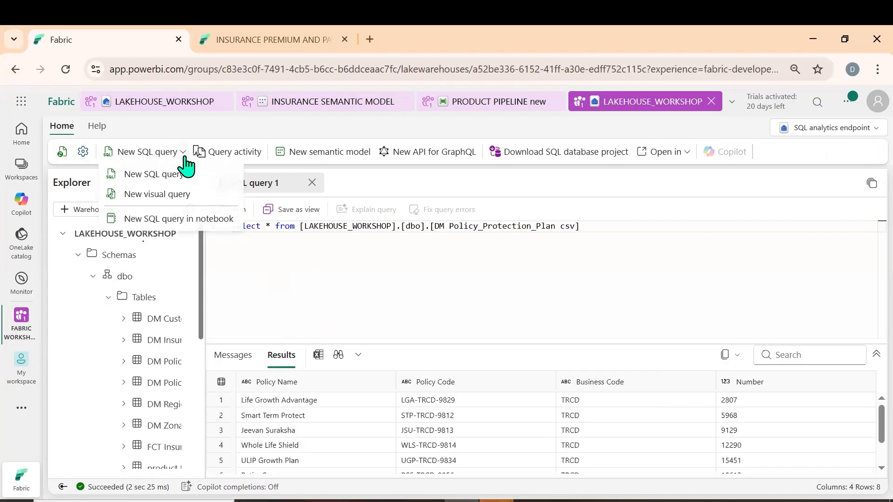
click(166, 198)
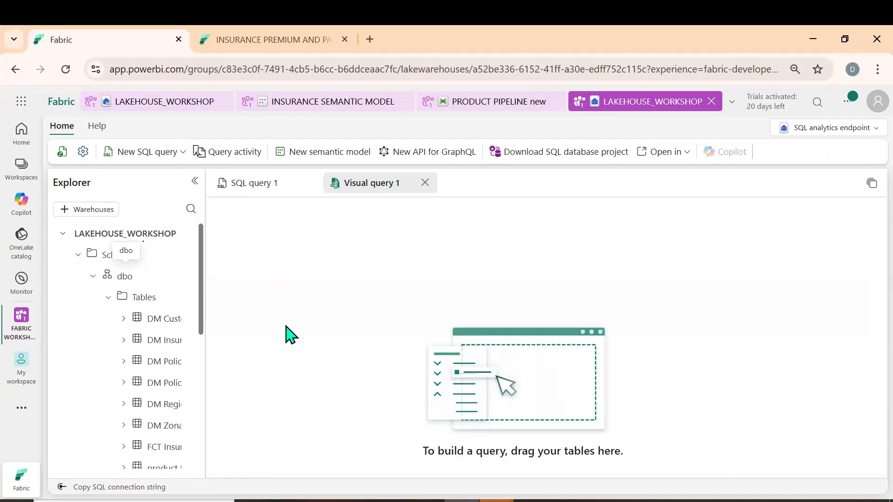
drag(166, 319, 331, 267)
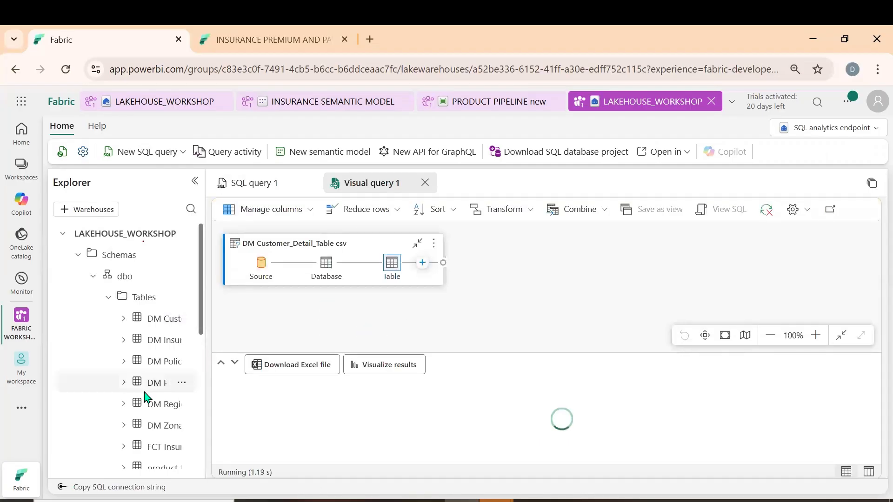
scroll(145, 400, down, 3)
drag(160, 310, 405, 338)
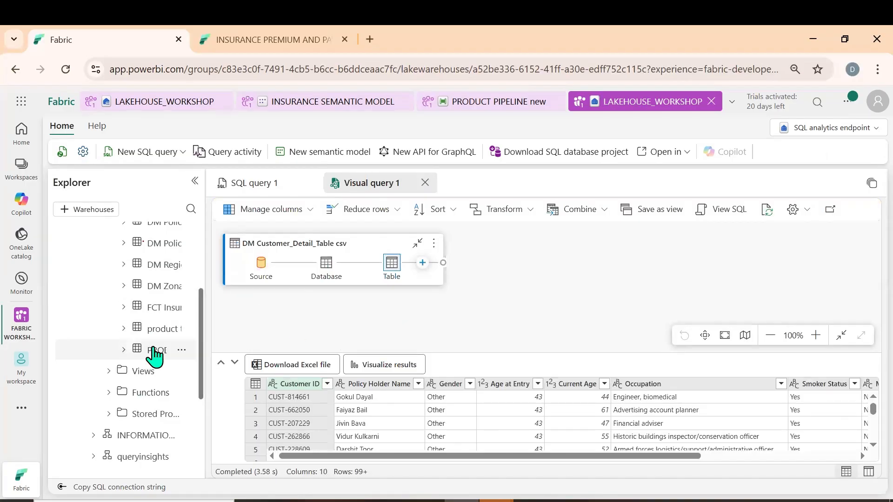
drag(158, 308, 120, 349)
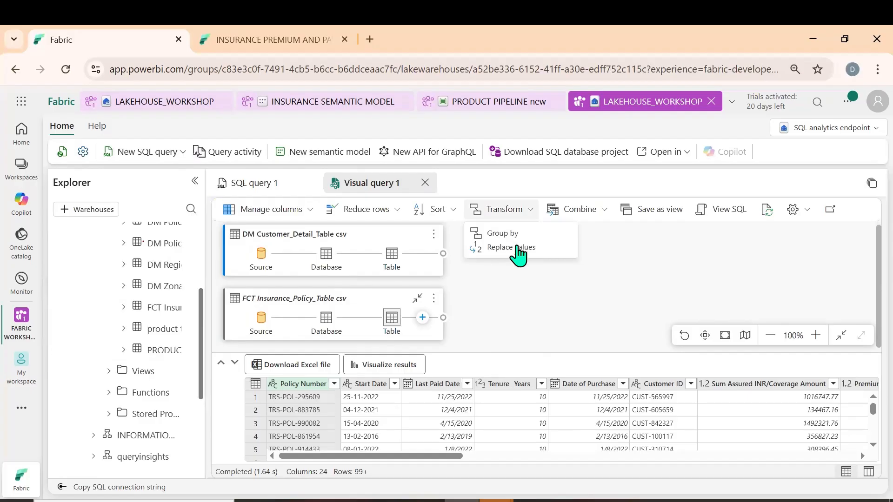
Start merging FCT Insurance_Policy_Table csv with DM Customer_Detail_Table csv as the right table
click(598, 213)
click(598, 214)
click(593, 235)
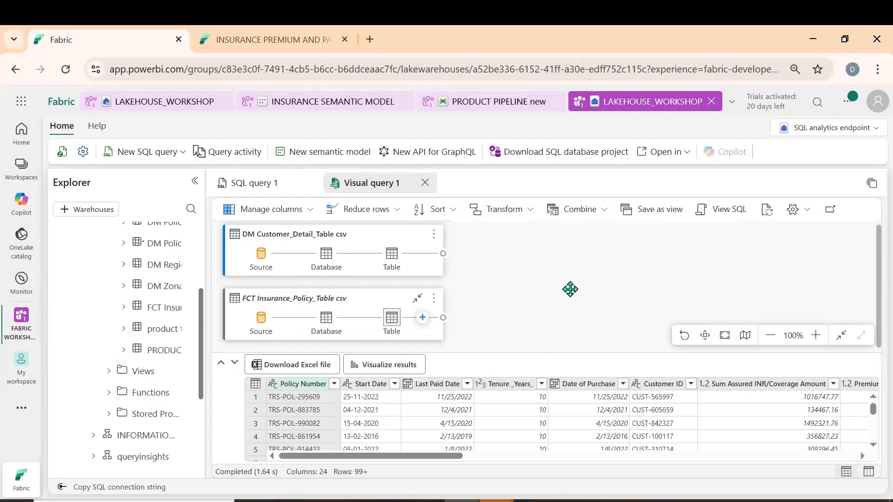
click(415, 397)
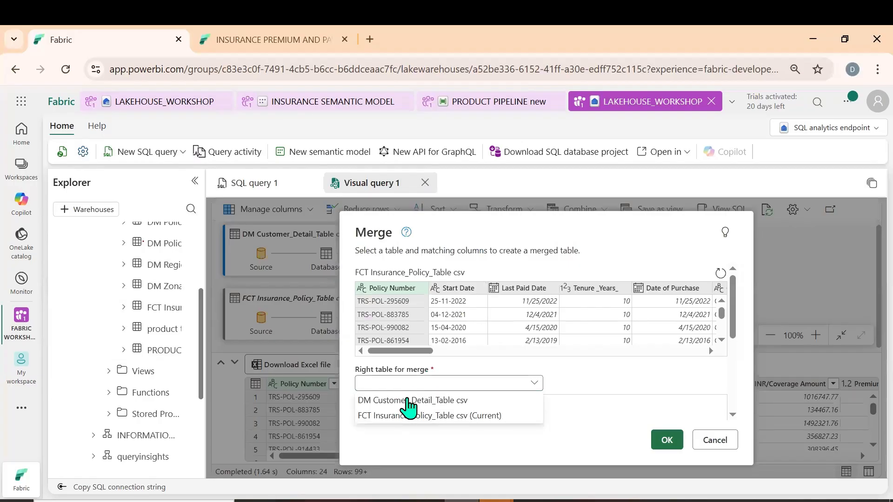
click(400, 401)
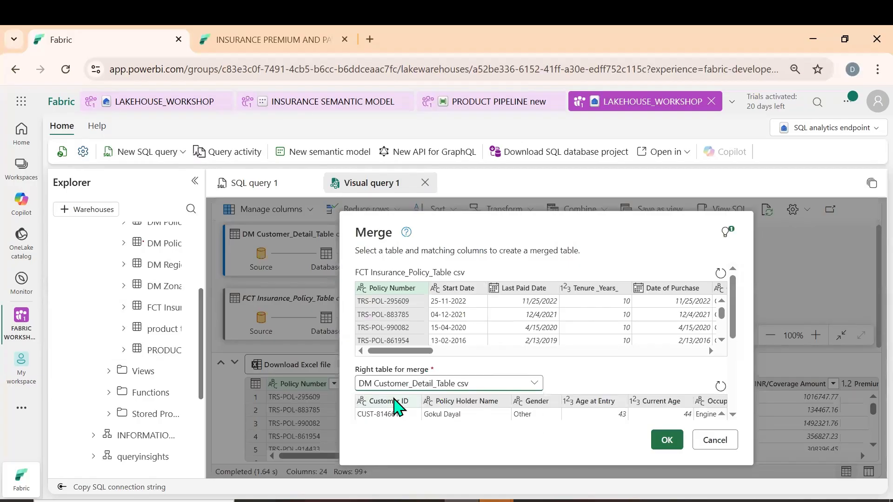
Match the Customer ID columns of FCT Insurance_Policy_Table csv and DM Customer_Detail_Table csv and complete the merge
click(392, 410)
drag(423, 352, 688, 355)
drag(510, 356, 349, 354)
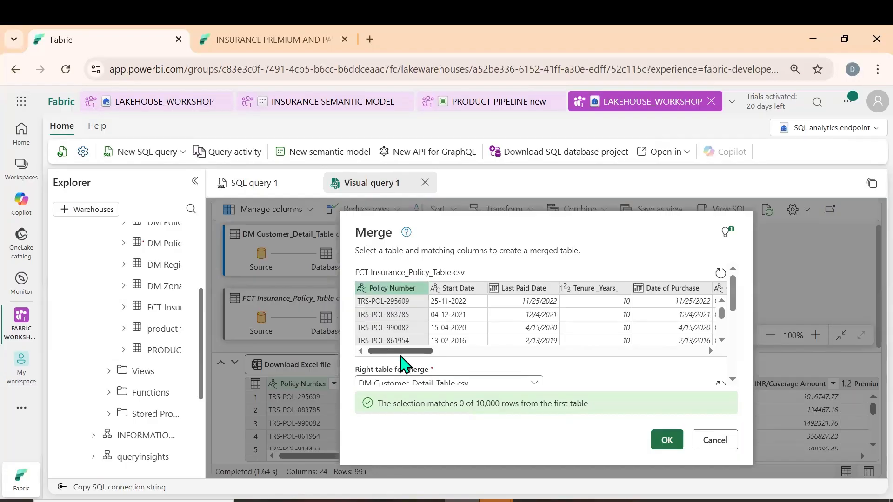
scroll(609, 375, right, 3)
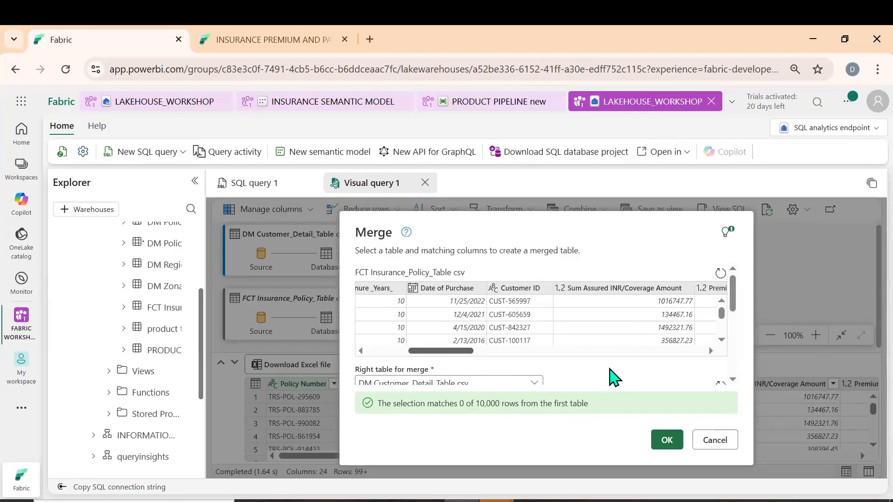
scroll(612, 375, down, 2)
scroll(604, 342, up, 2)
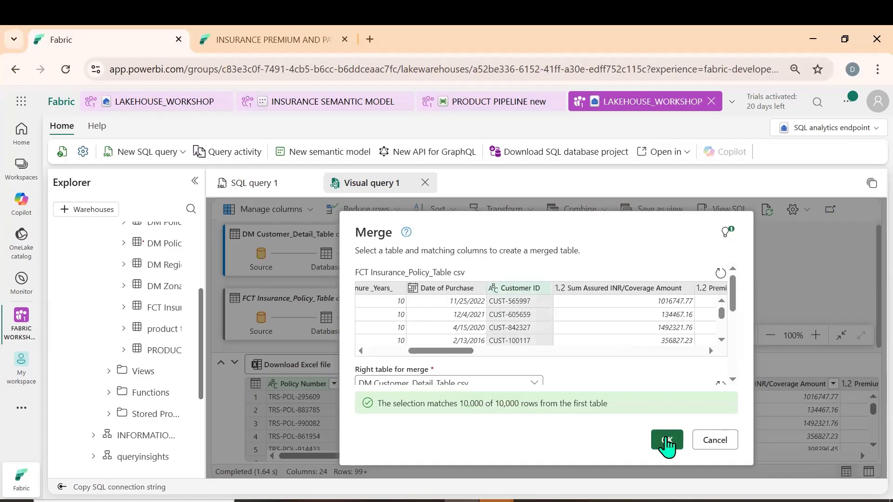
click(667, 441)
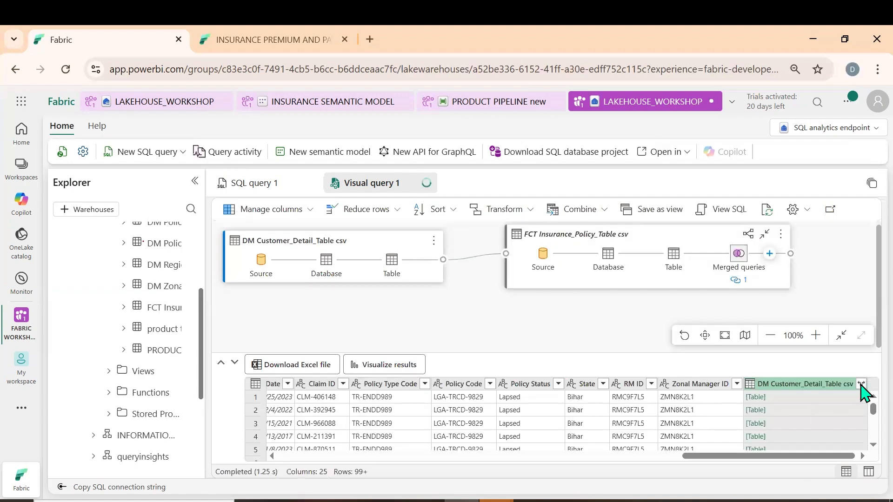
Expand the merged DM Customer_Detail_Table csv column with only Policy Holder Name included
click(861, 385)
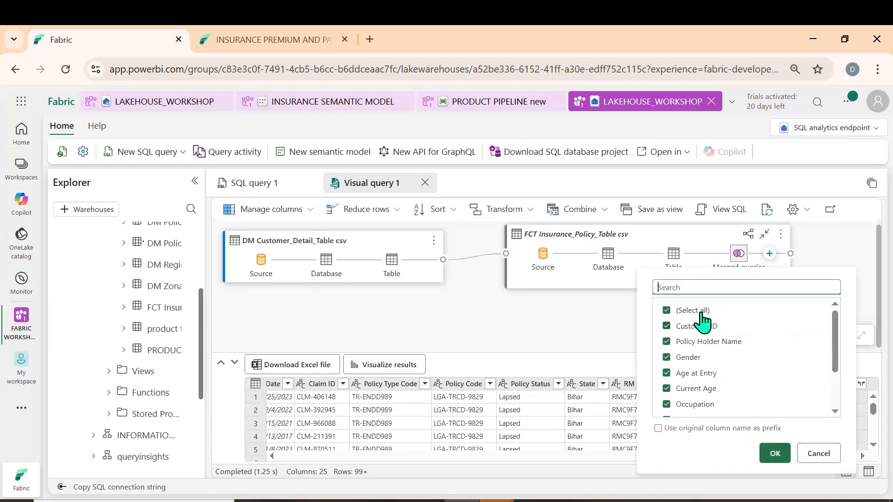
click(697, 311)
click(705, 345)
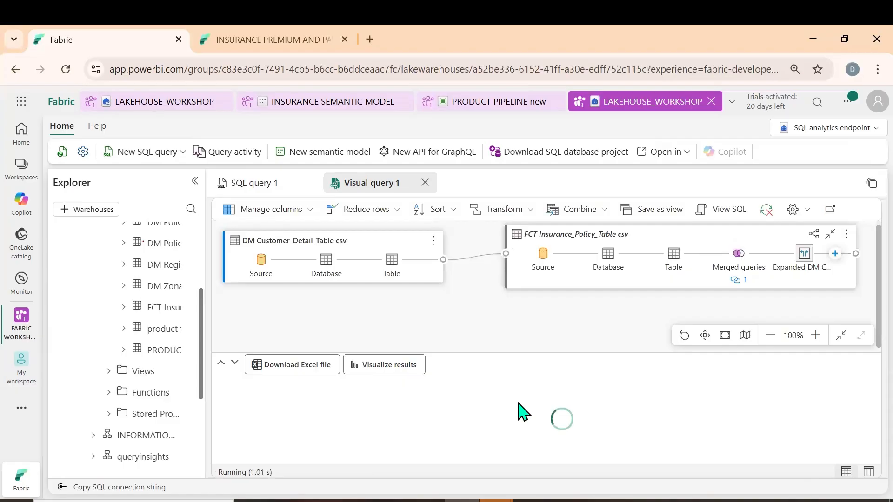
click(304, 214)
click(409, 343)
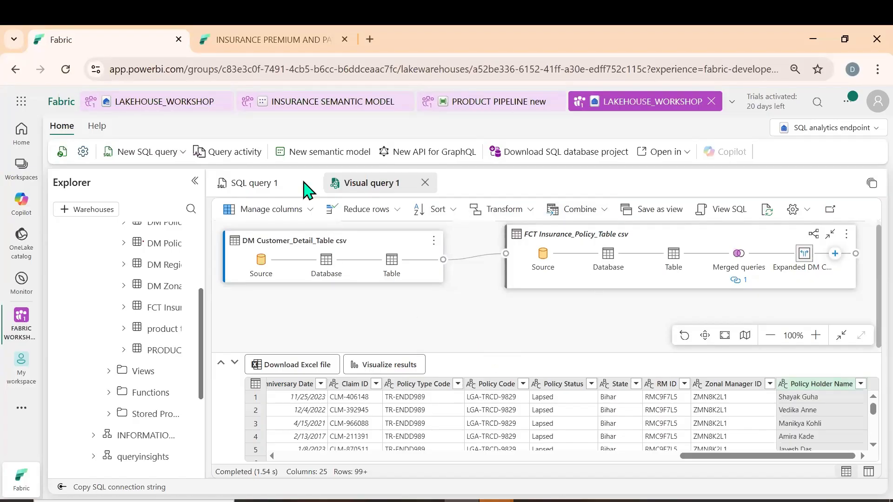
Create two blank SQL queries and review the available query types and the external tools for opening the endpoint
click(175, 153)
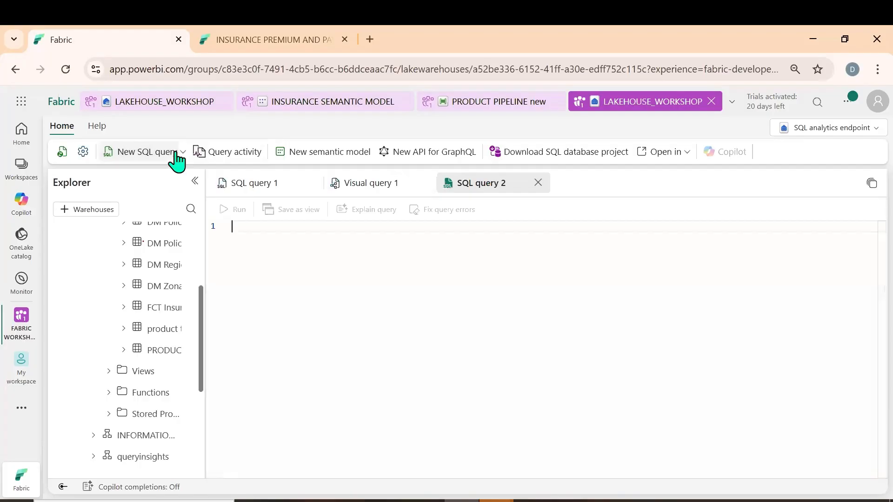
click(177, 153)
click(184, 154)
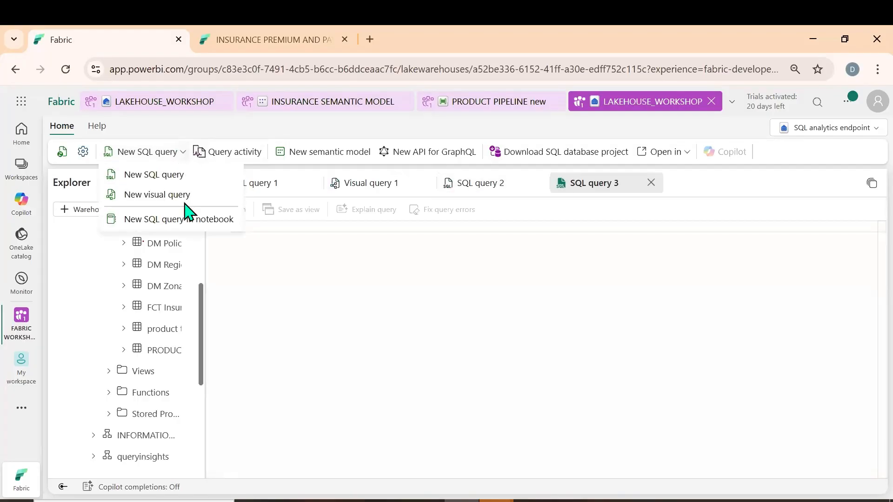
click(439, 345)
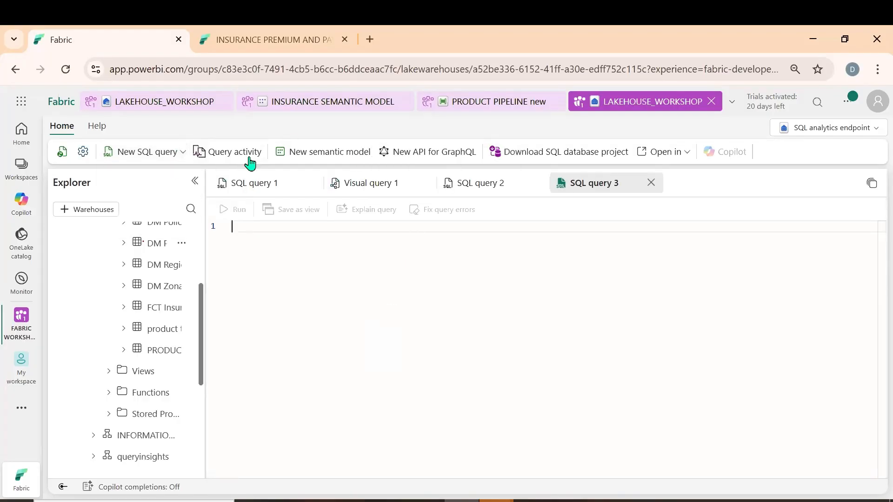
click(688, 156)
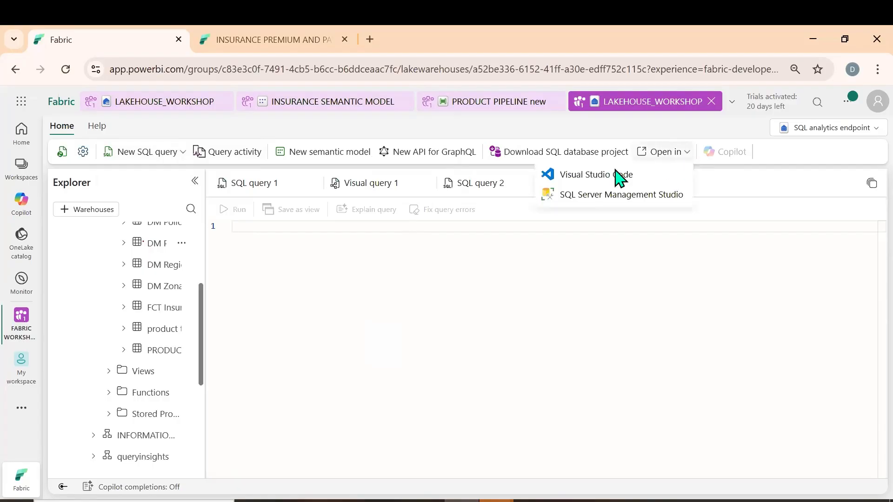
click(493, 253)
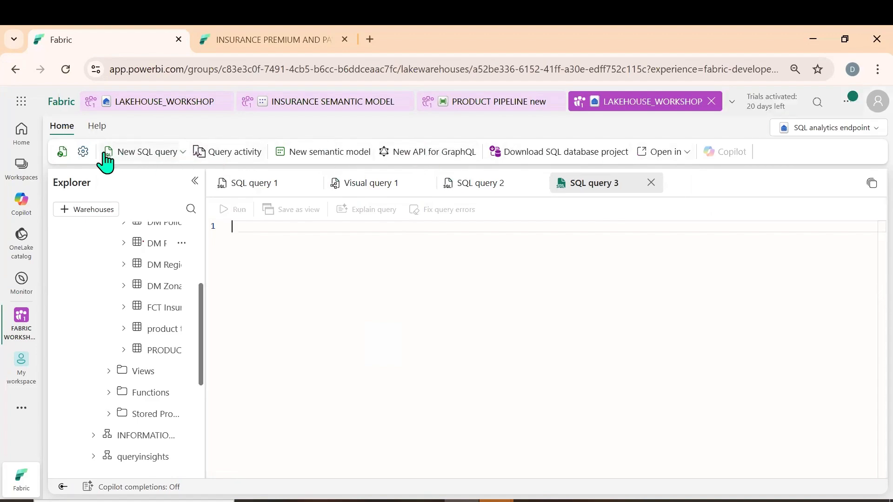
Open the LAKEHOUSE_WORKSHOP SQL endpoint settings and copy the SQL connection string
click(83, 153)
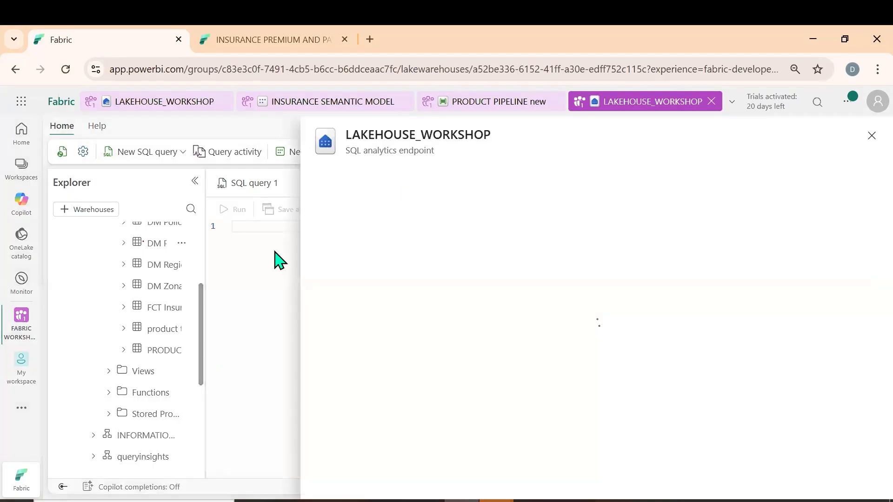
click(351, 238)
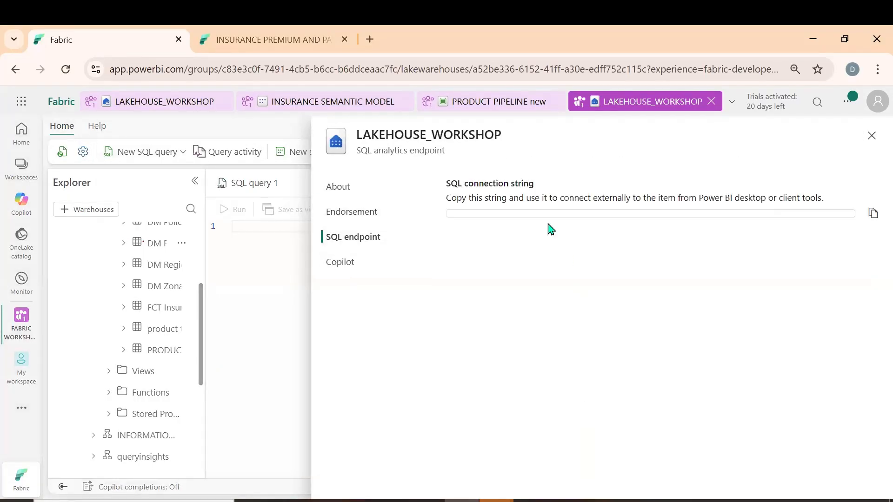
double_click(529, 214)
triple_click(529, 214)
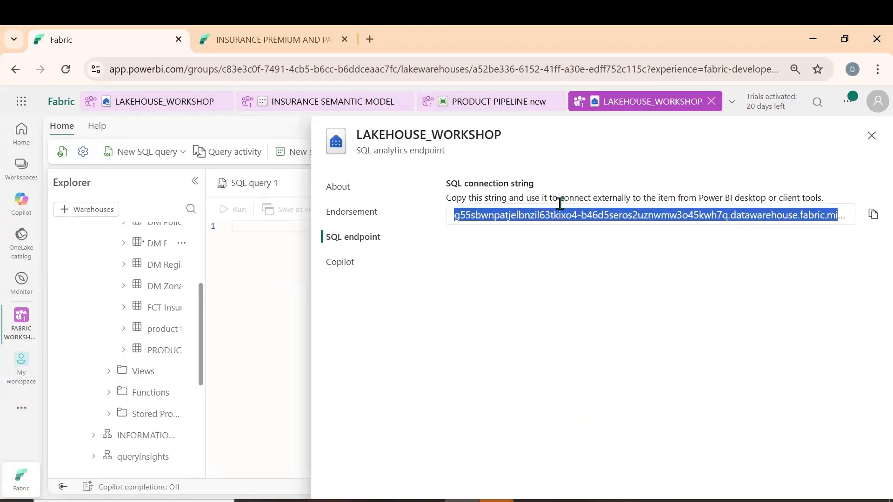
Switch to the untitled Power BI Desktop report and set up a SQL Server database import using the copied connection string as server
mouse_move(529, 489)
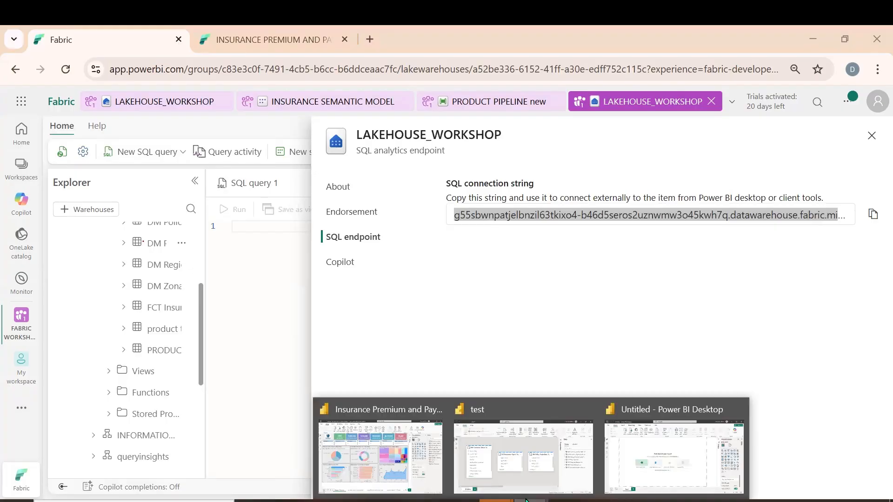
click(675, 469)
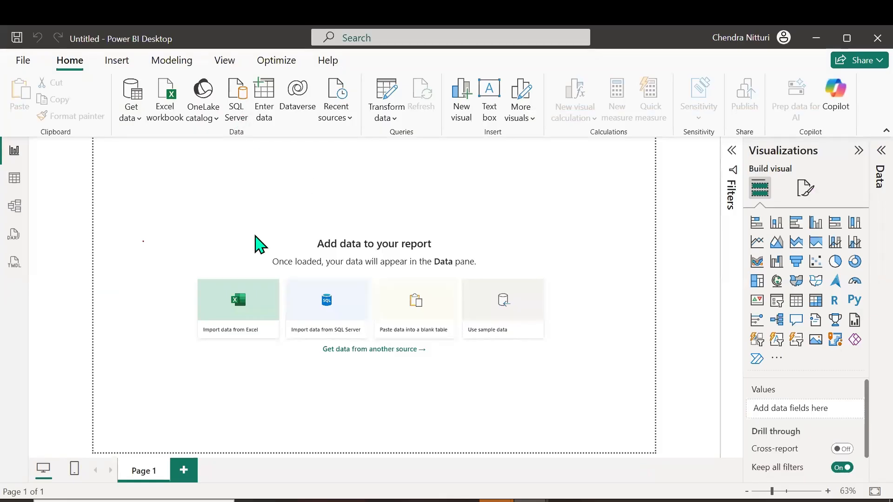
key(ctrl+v)
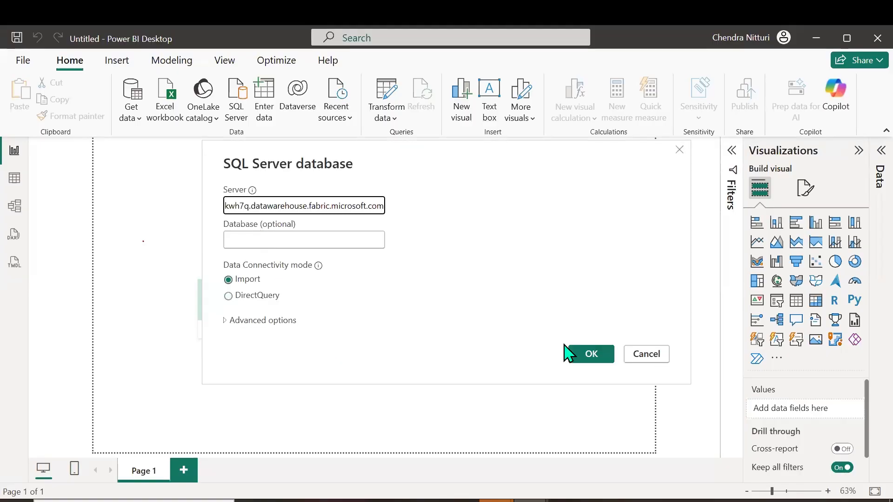
click(589, 357)
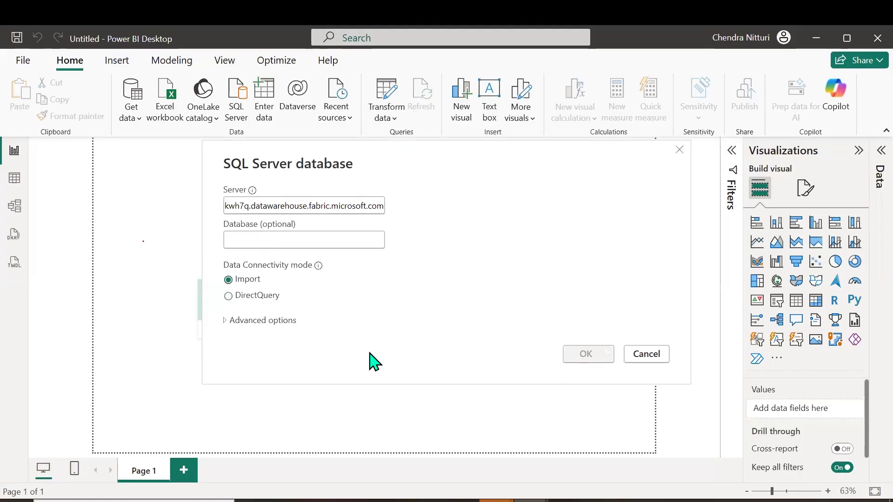
Choose Microsoft account authentication for the SQL Server connection and start signing in with another account
click(242, 242)
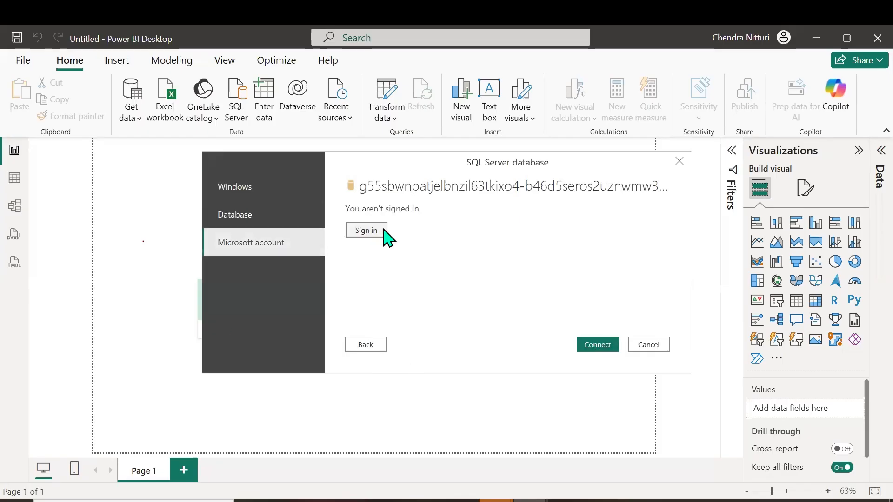
click(373, 236)
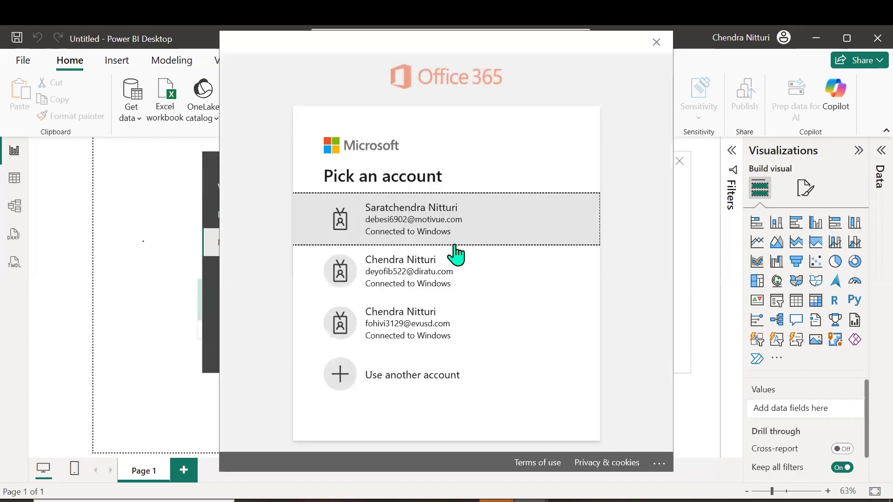
click(403, 380)
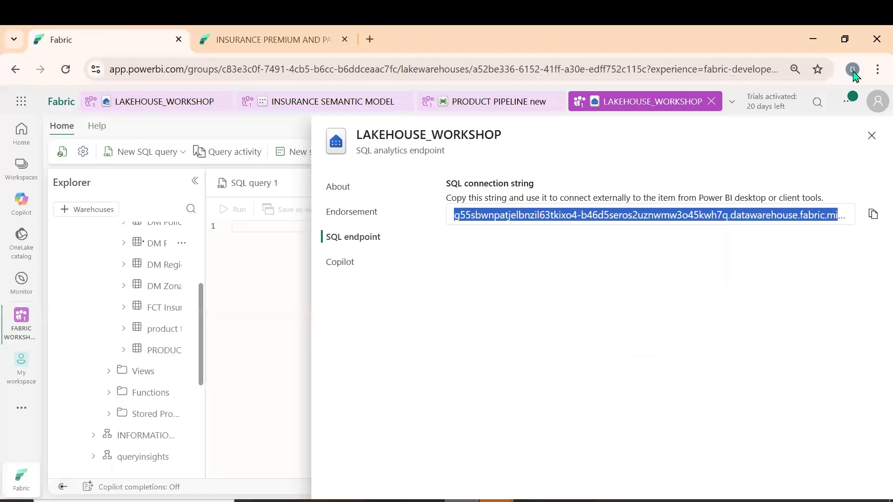
Switch to Fabric in the browser and copy the signed-in account's e-mail from its profile
click(877, 101)
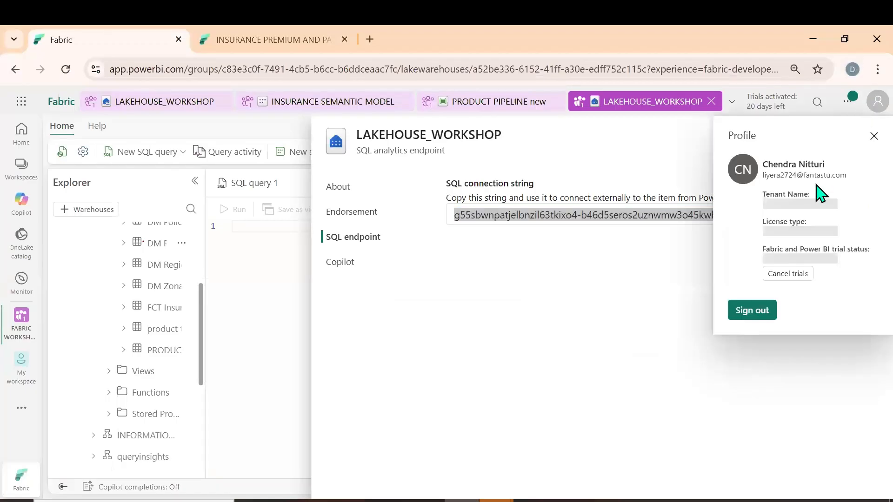
triple_click(813, 176)
key(ctrl+c)
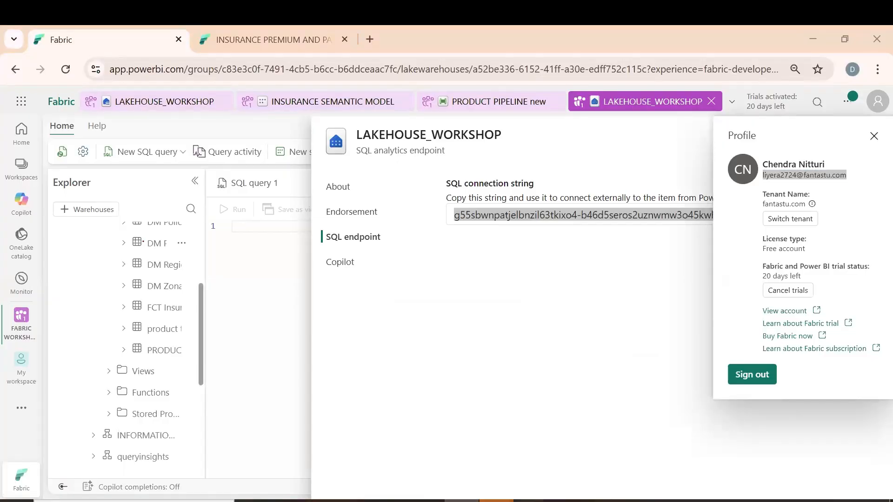
Return to the Power BI Desktop sign-in, enter the copied account e-mail and the account password, and connect to the server
mouse_move(557, 498)
click(633, 446)
key(ctrl+v)
click(522, 326)
text(•••••)
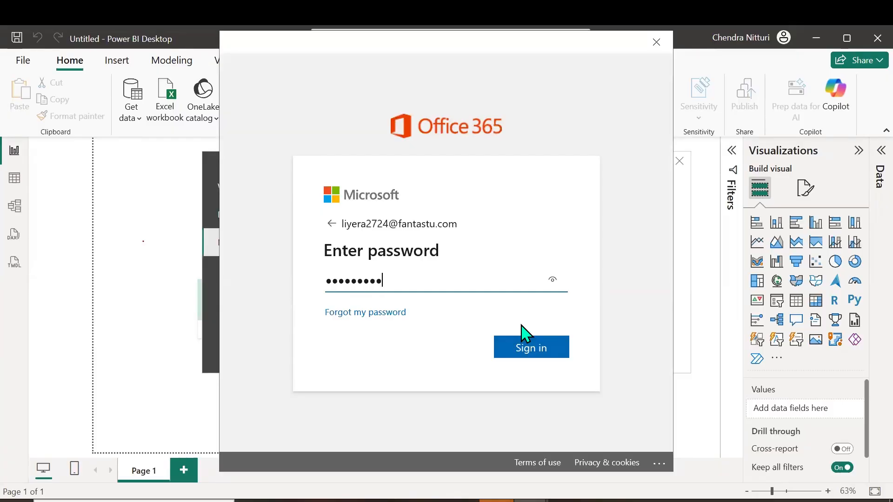
key(Return)
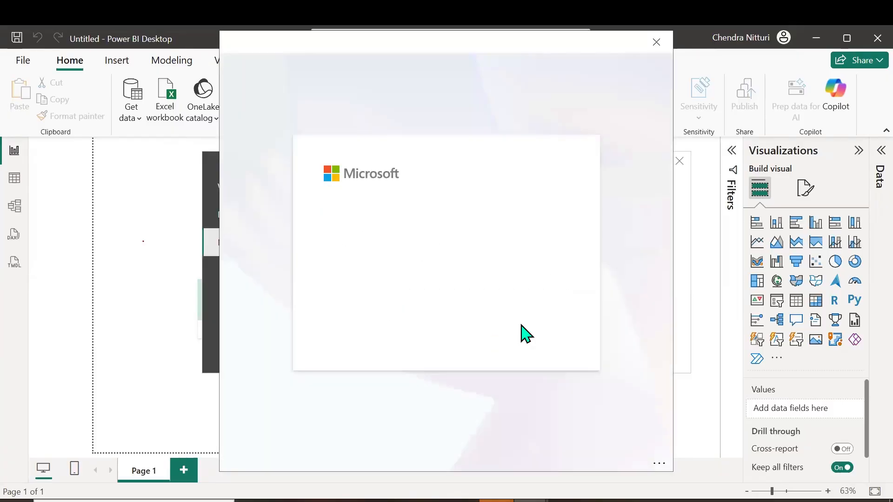
click(590, 350)
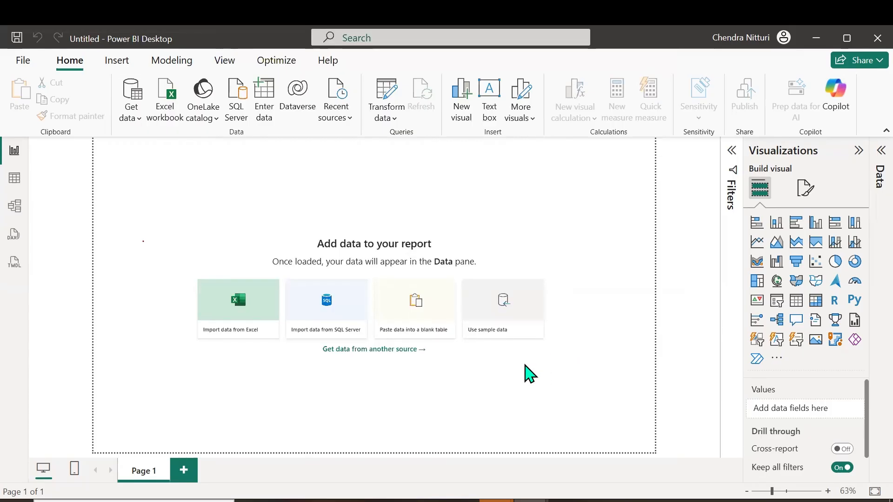
Select the nine LAKEHOUSE_WORKSHOP tables from DM Customer_Detail_Table csv through PRODUCTS TABLE NEW and load them into the report
click(191, 142)
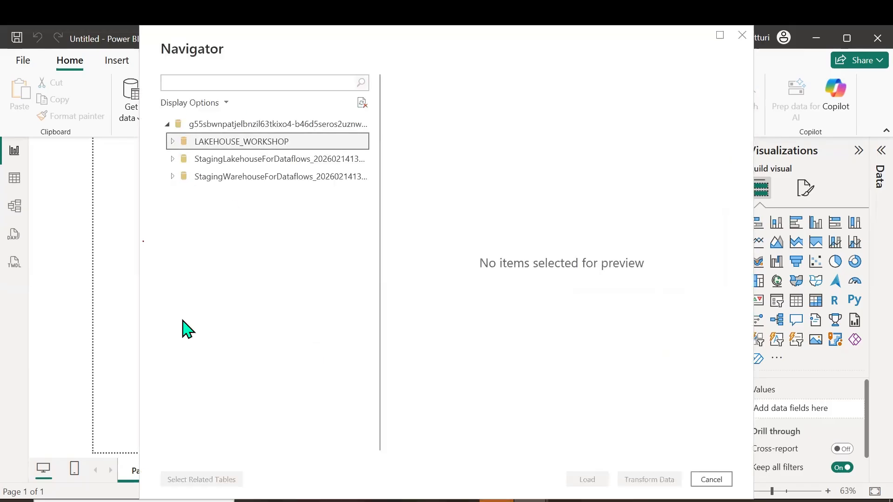
scroll(273, 293, down, 1)
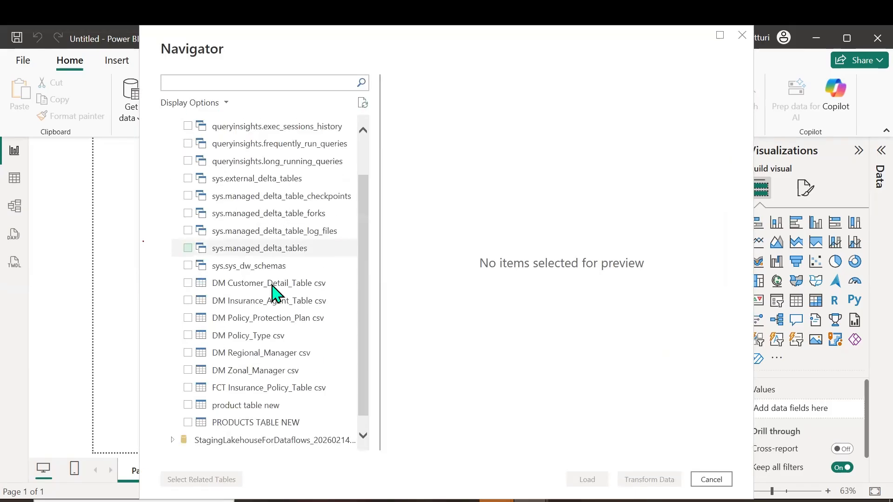
click(188, 284)
click(190, 303)
click(189, 303)
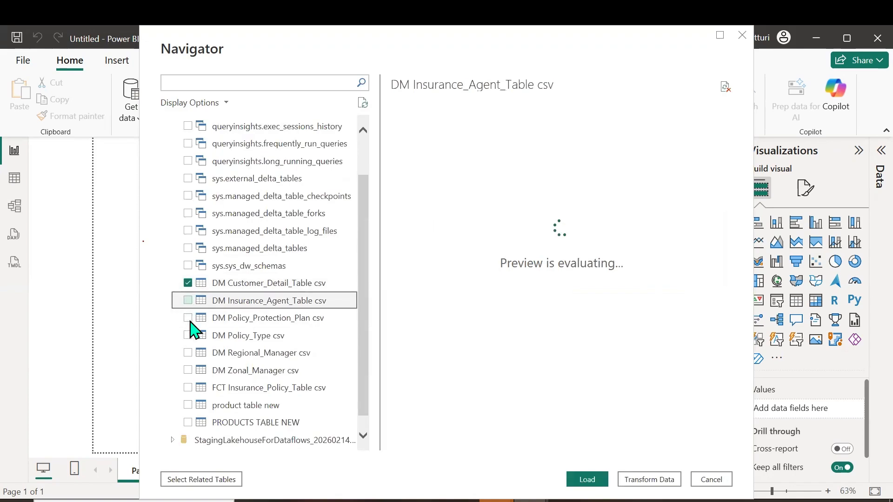
click(188, 319)
click(189, 335)
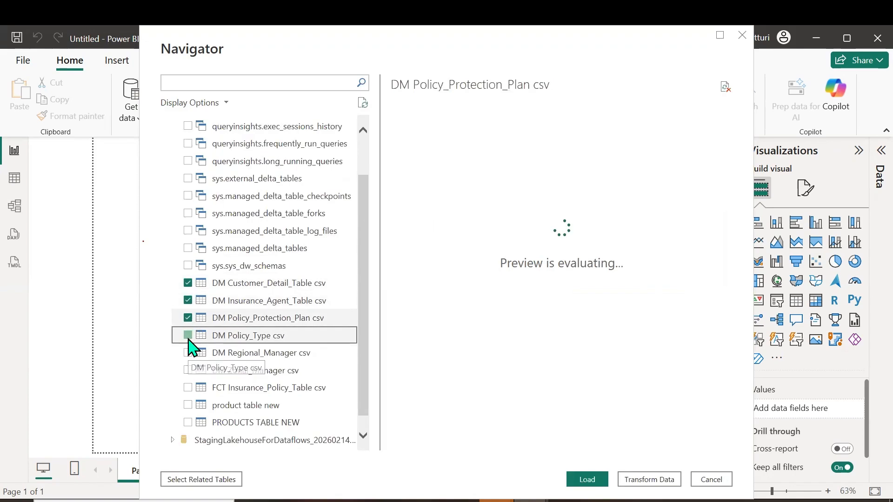
click(189, 354)
click(188, 372)
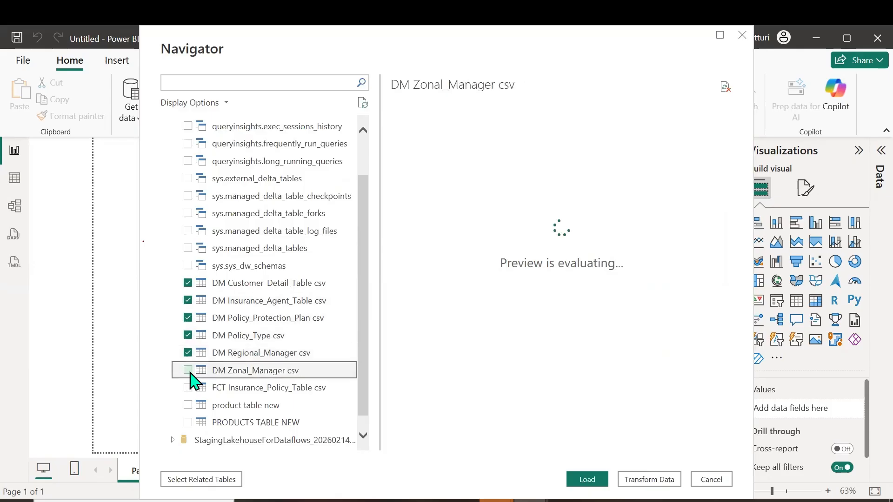
click(188, 388)
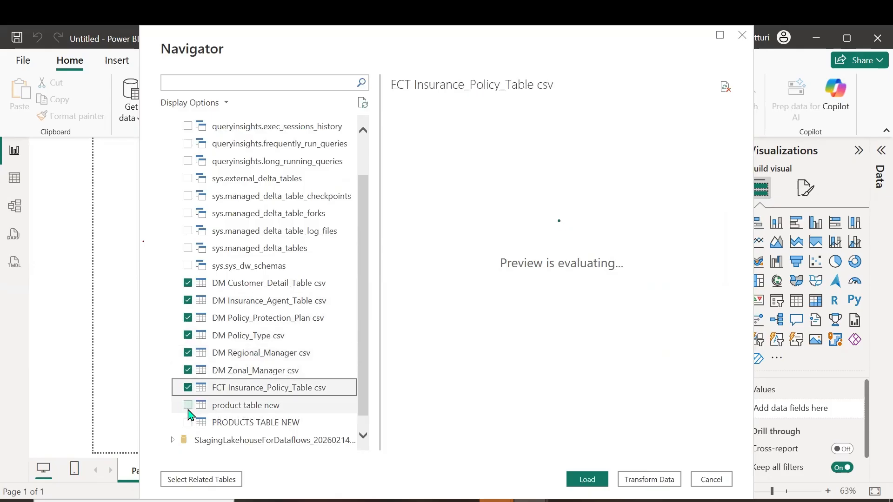
click(188, 405)
click(188, 422)
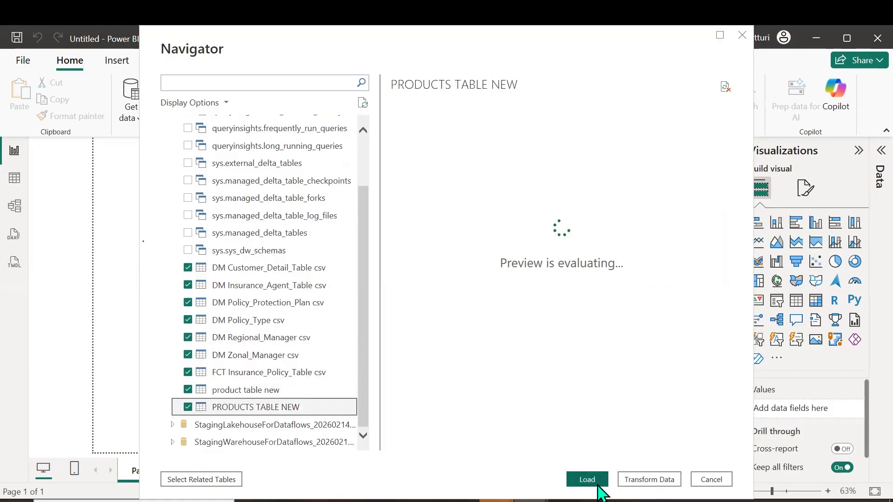
click(588, 480)
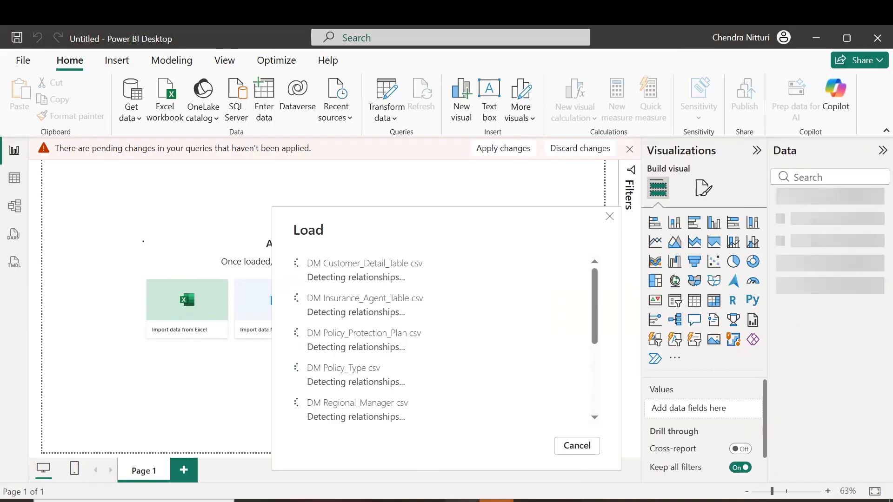
Switch to Fabric in the browser, close the account profile and open the FABRIC WORKSHOP workspace to add a new item
click(457, 501)
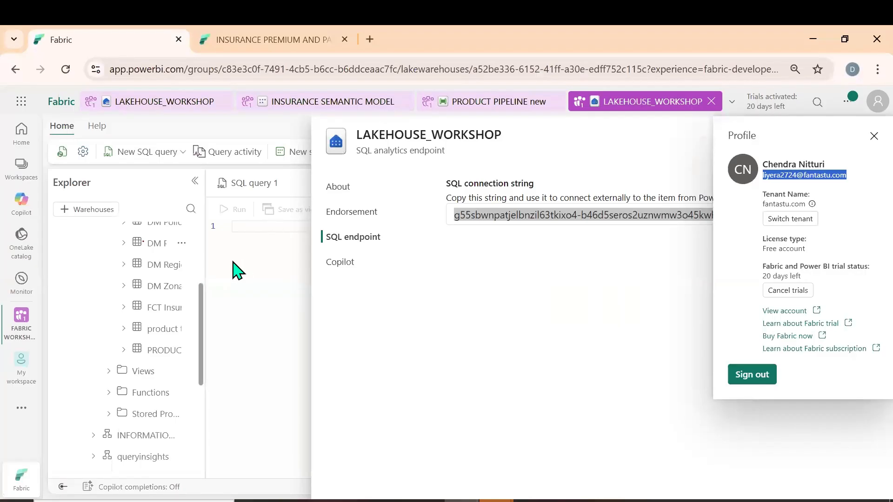
click(874, 136)
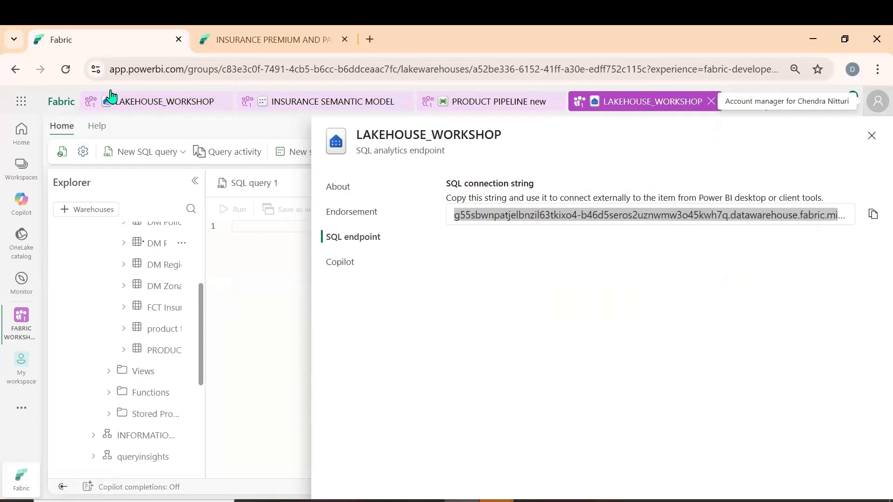
click(25, 320)
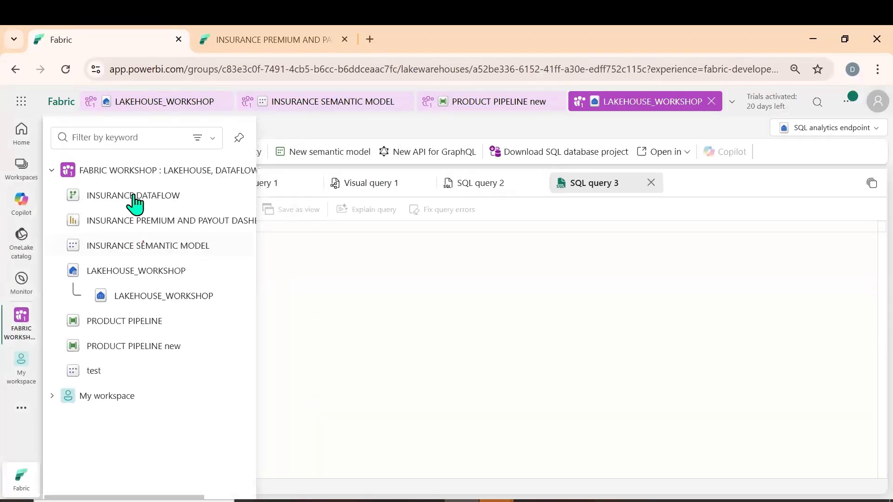
click(166, 316)
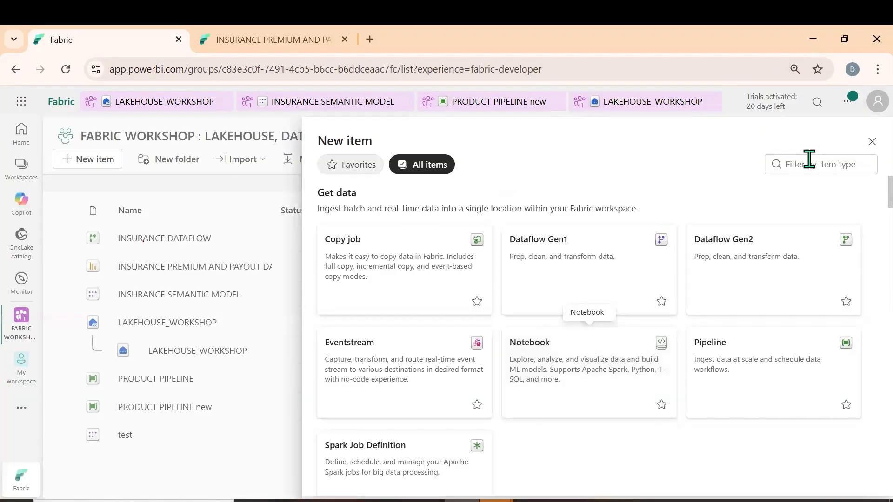
Find the Notebook item type with the filter "note" and create a notebook with the suggested name and location
click(809, 159)
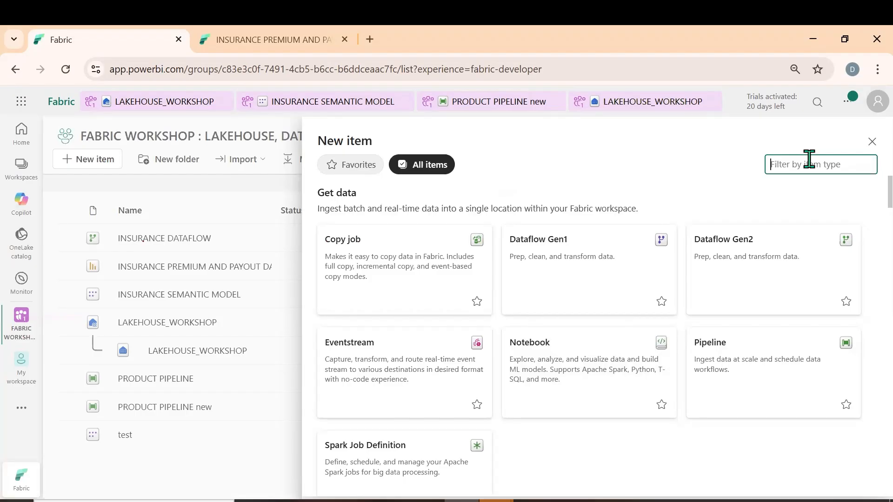
text(note)
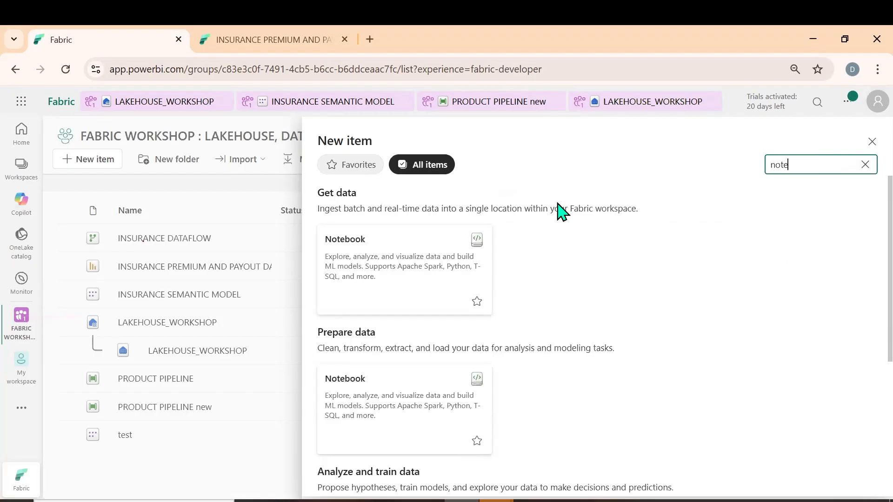
click(367, 274)
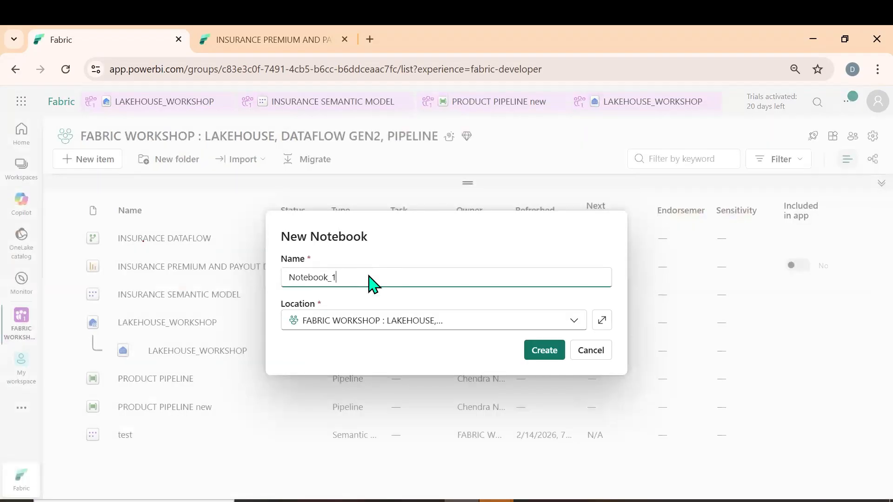
click(542, 355)
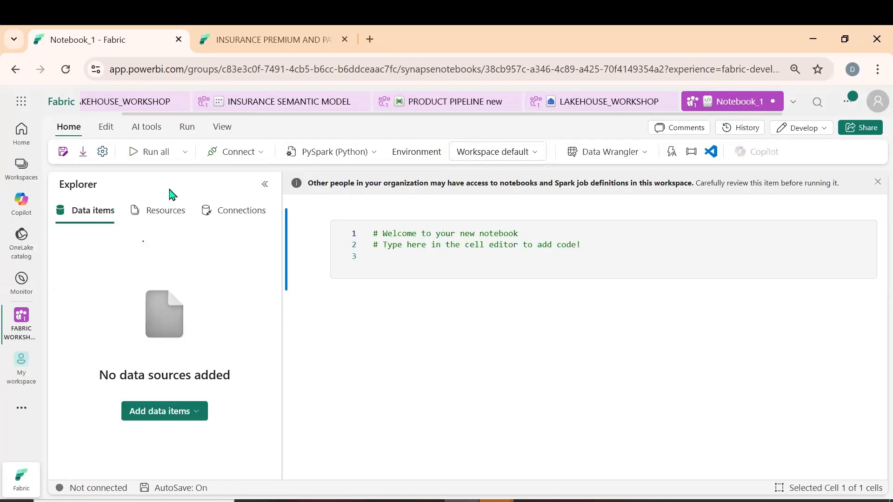
Connect the LAKEHOUSE_WORKSHOP lakehouse from the OneLake catalog to the notebook as a data item
click(190, 419)
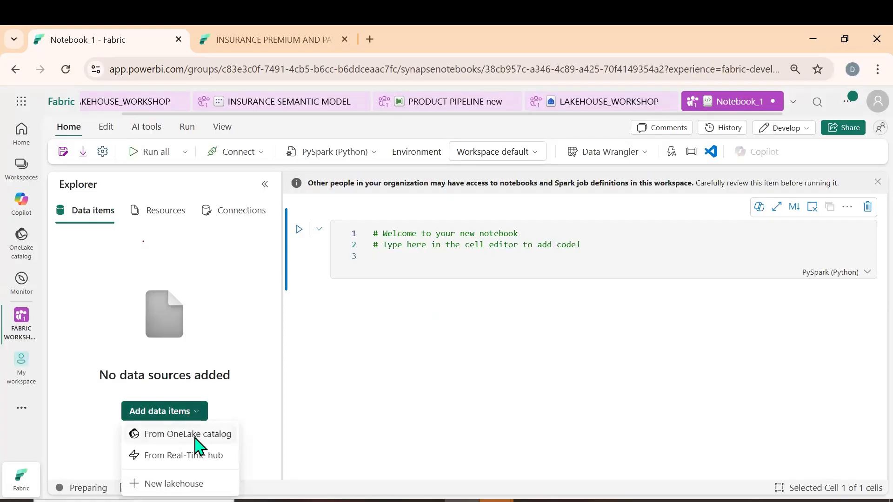
click(188, 435)
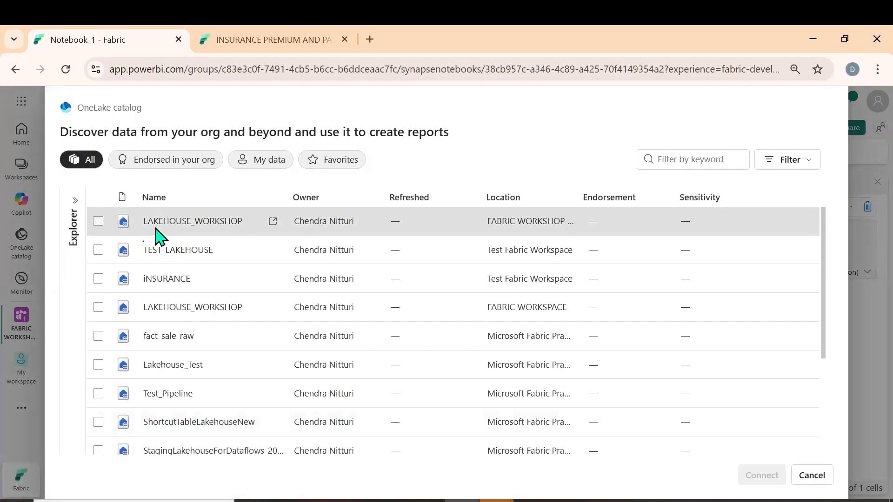
click(156, 229)
click(753, 479)
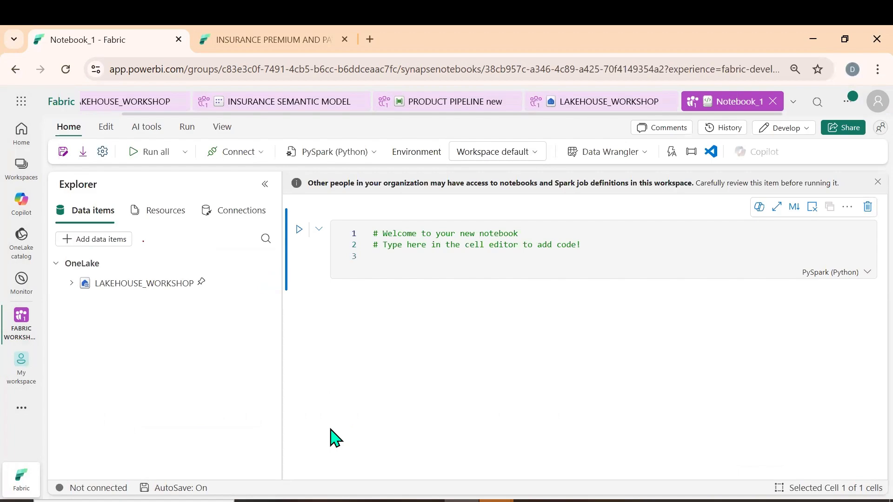
Expand the lakehouse's dbo tables and insert the generated Spark query for DM Customer_Detail_Table csv, limited to 1000 rows, into the first cell
click(71, 284)
click(88, 304)
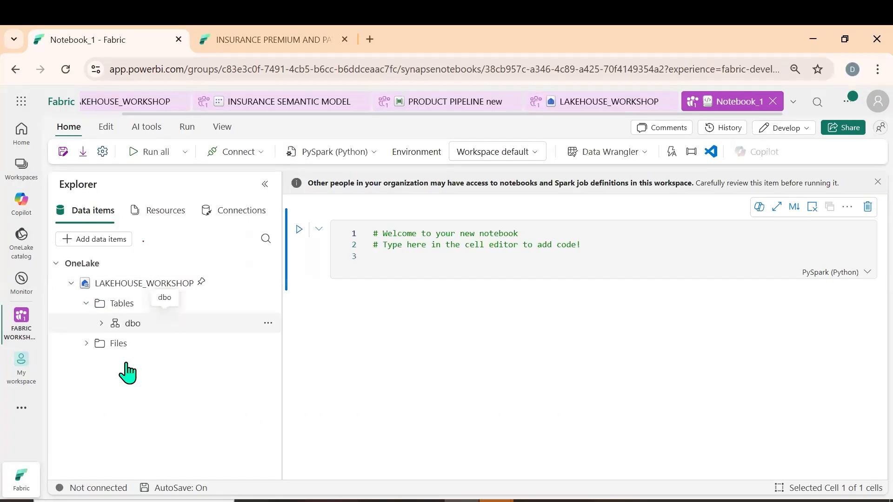
drag(164, 342, 303, 318)
drag(544, 266, 392, 277)
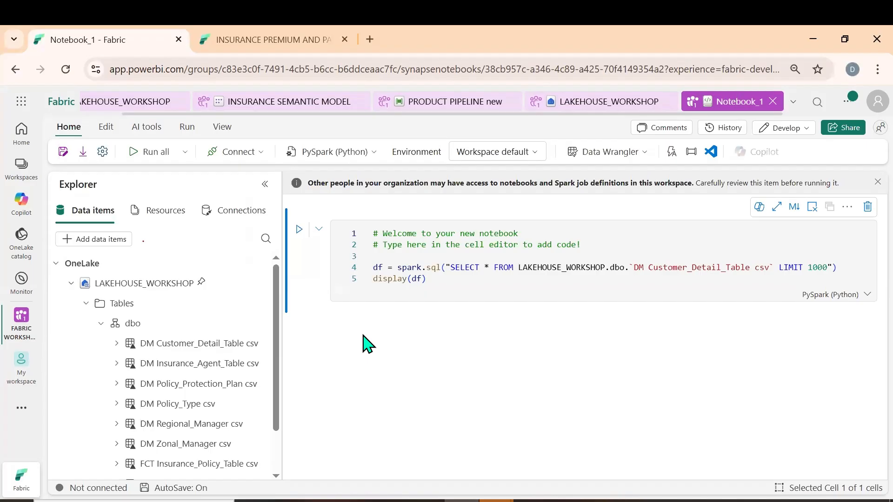
Review the cell's language options and set the notebook's default language to T-SQL
click(861, 295)
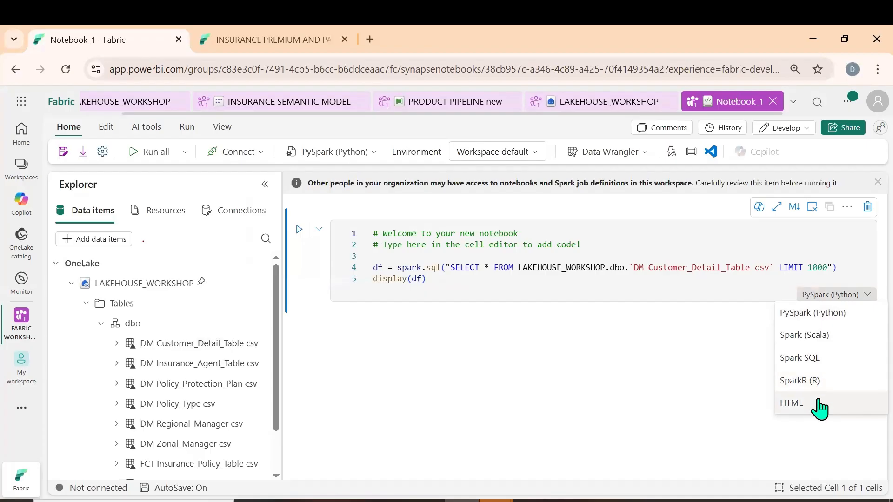
click(371, 175)
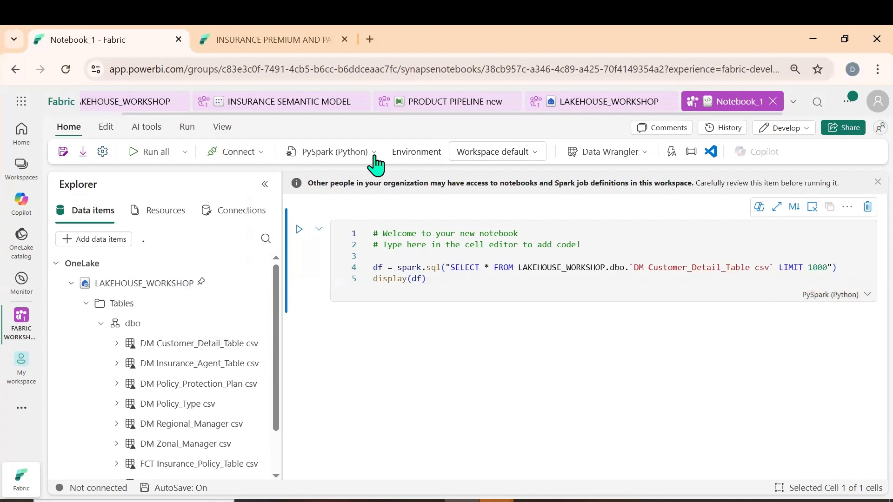
click(375, 153)
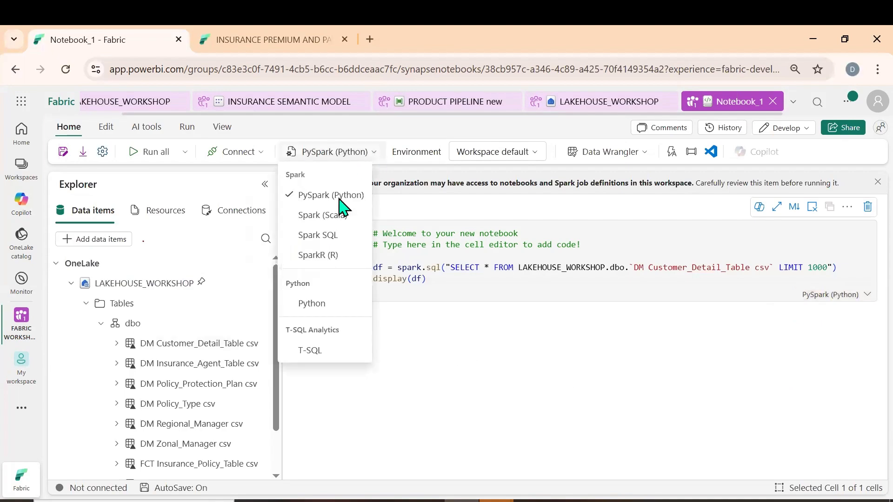
click(334, 348)
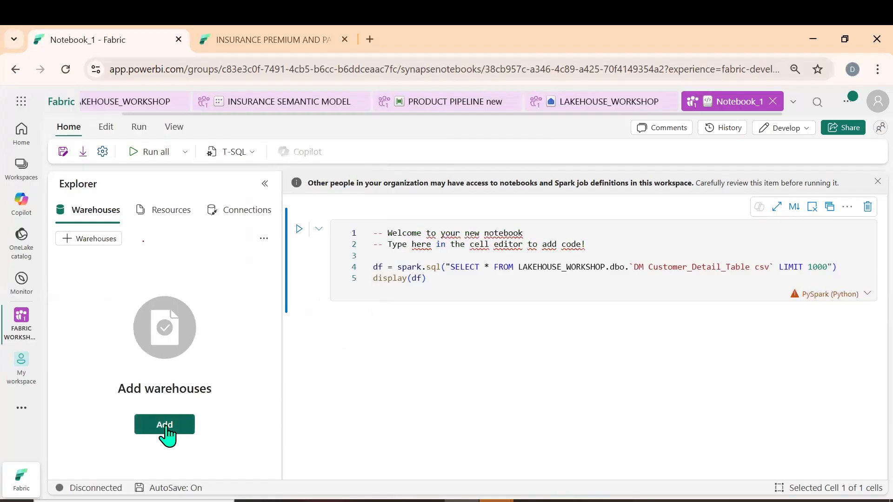
Add the LAKEHOUSE_WORKSHOP SQL analytics endpoint to the notebook's warehouses and expand its dbo tables
click(166, 425)
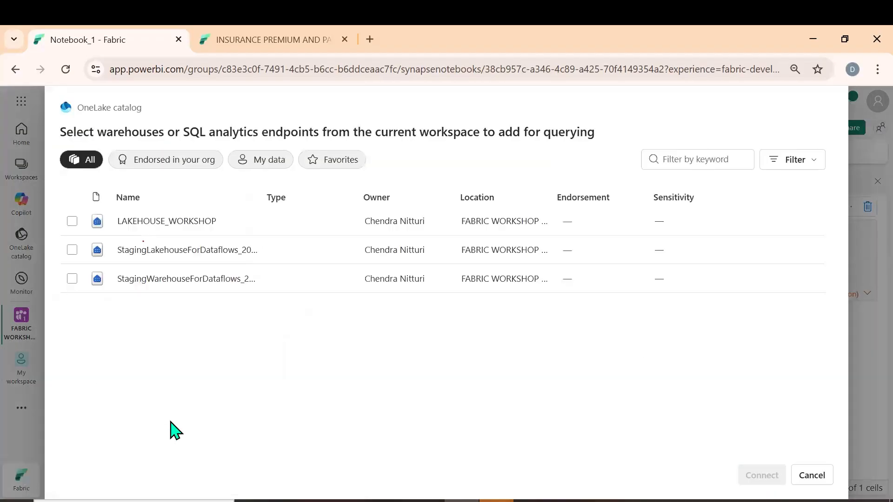
click(169, 228)
click(762, 475)
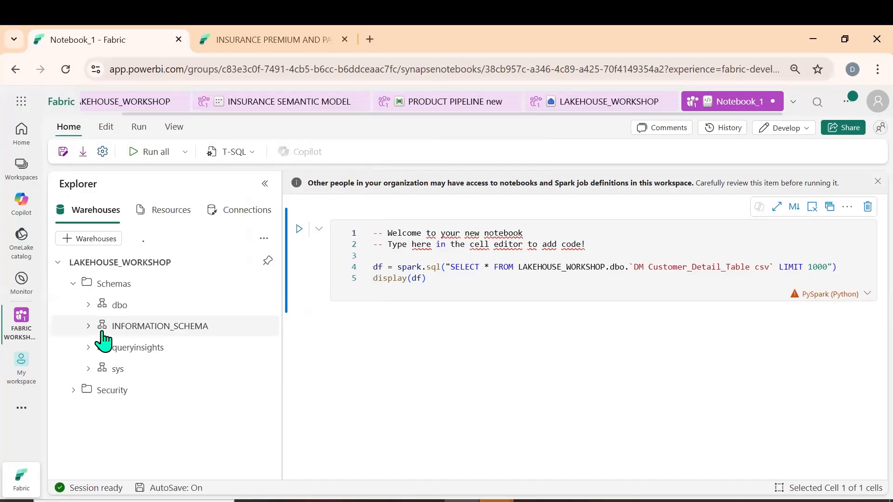
click(89, 306)
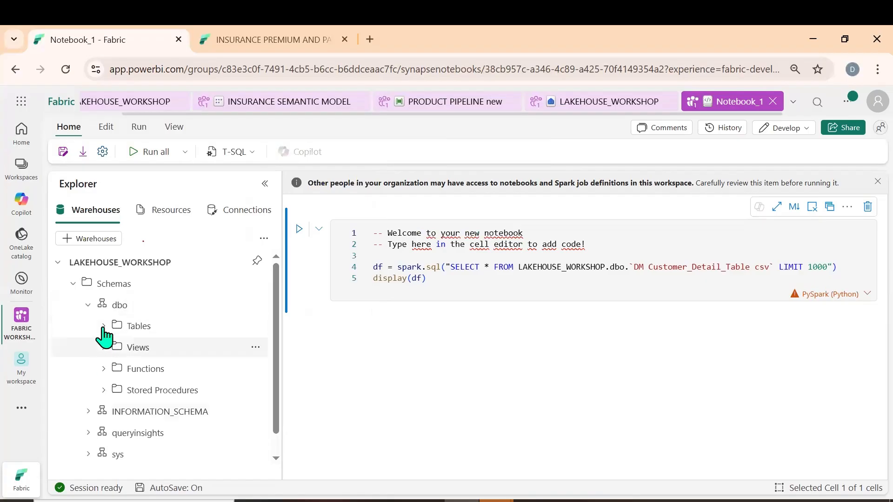
click(103, 328)
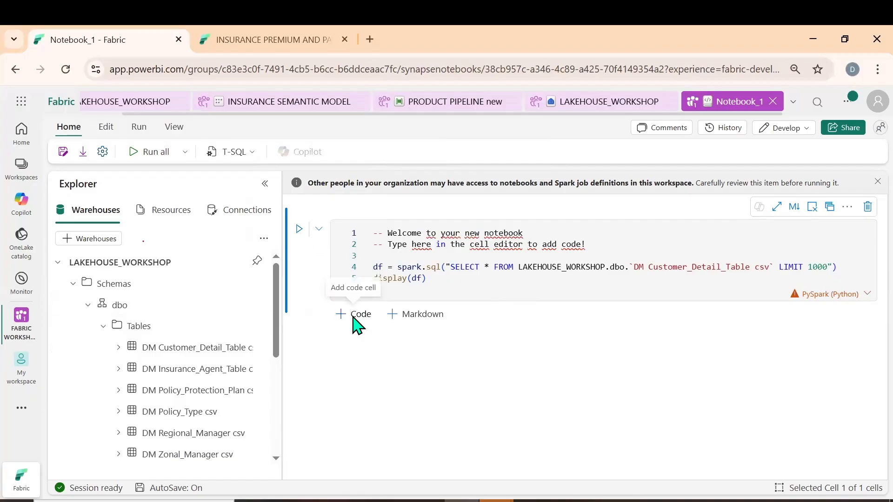
Add a T-SQL code cell below the query and try to bring DM Customer_Detail_Table csv or its columns into it
click(353, 315)
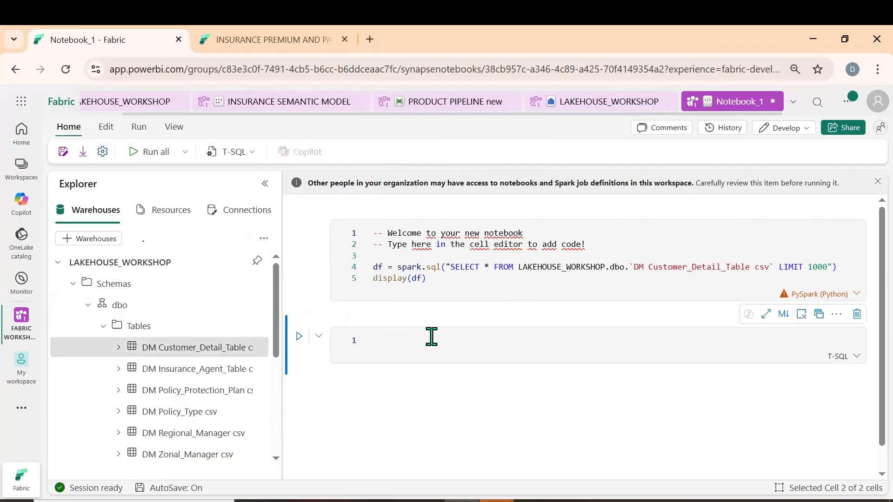
drag(149, 348, 446, 335)
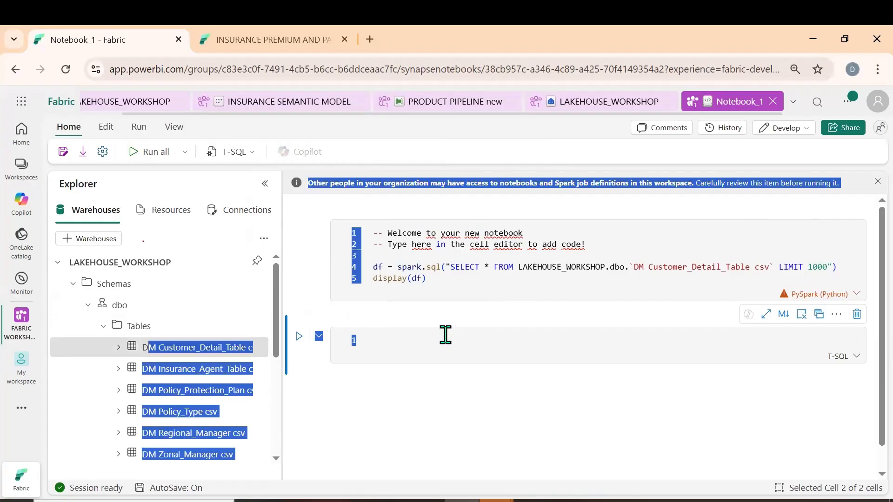
click(144, 356)
click(118, 348)
drag(172, 368, 363, 408)
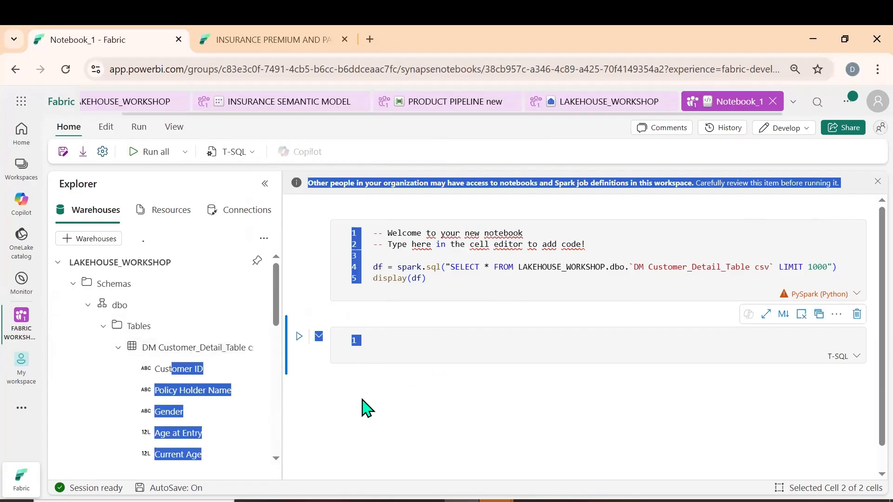
click(387, 423)
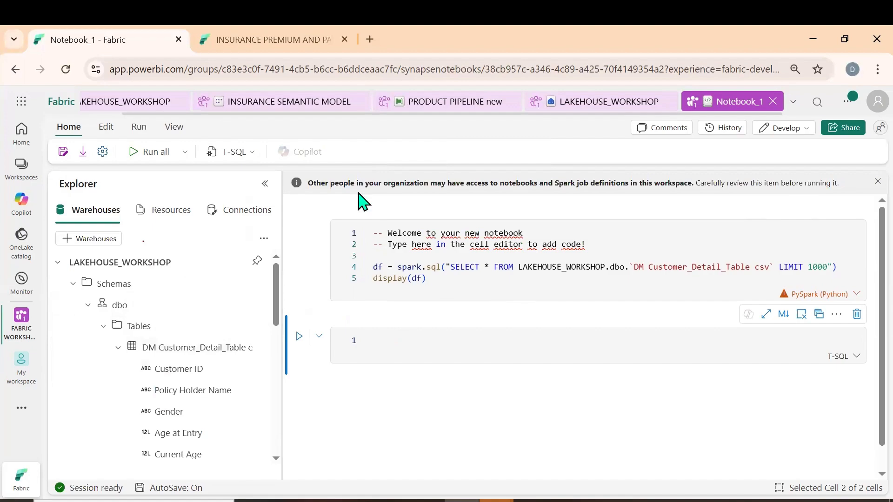
Switch the notebook's default language back to PySpark (Python) and run the customer detail query in the first cell
click(243, 153)
click(243, 234)
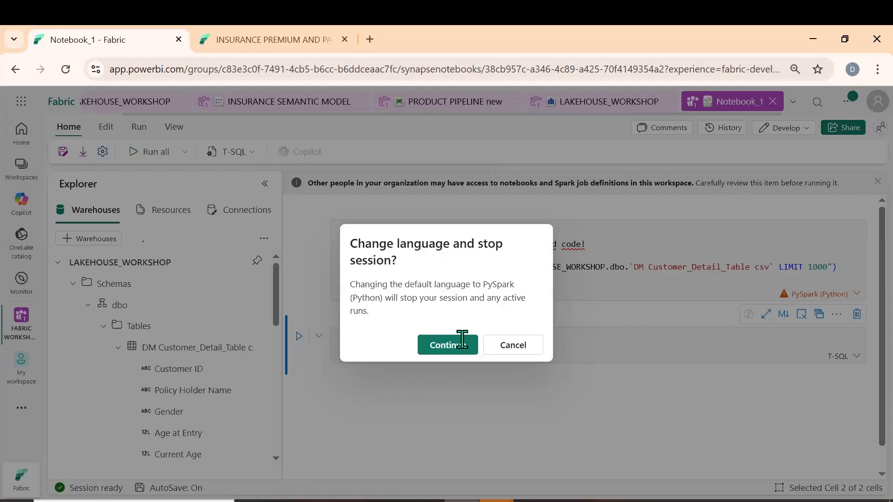
click(463, 339)
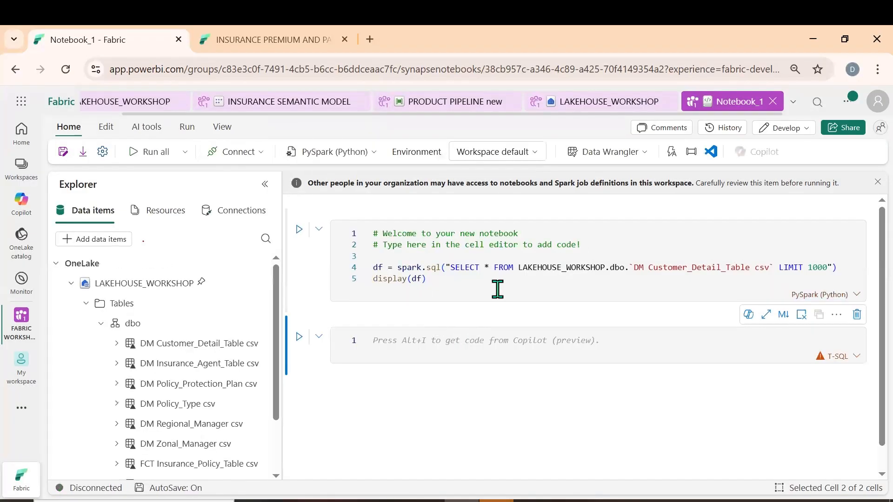
click(406, 279)
click(299, 229)
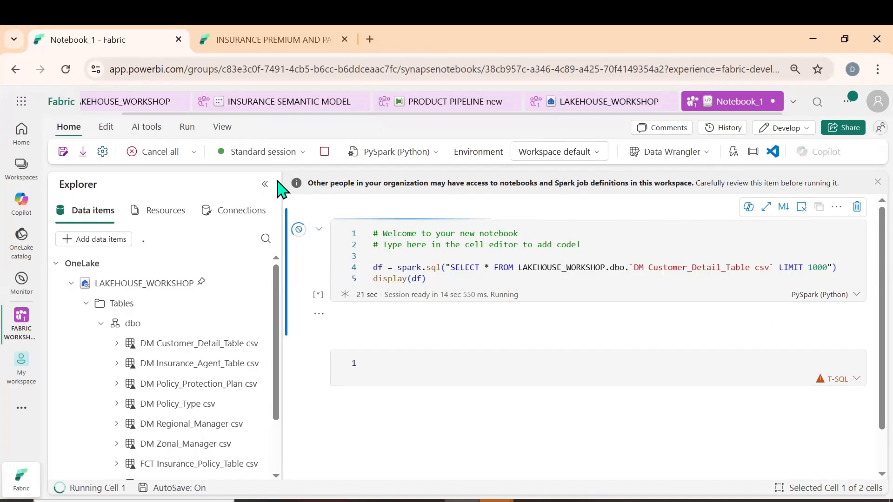
Review the notebook's endorsement and schedule settings, and look through the customer rows returned by the query
click(103, 152)
click(365, 219)
click(356, 245)
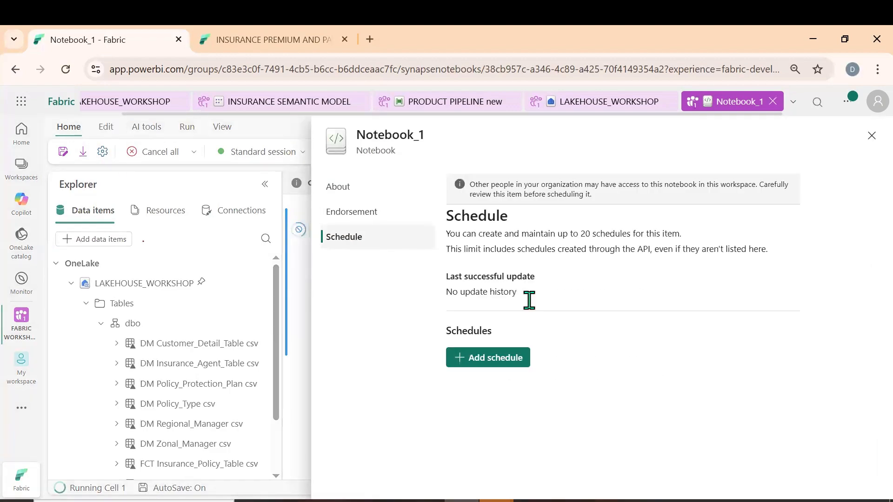
click(870, 136)
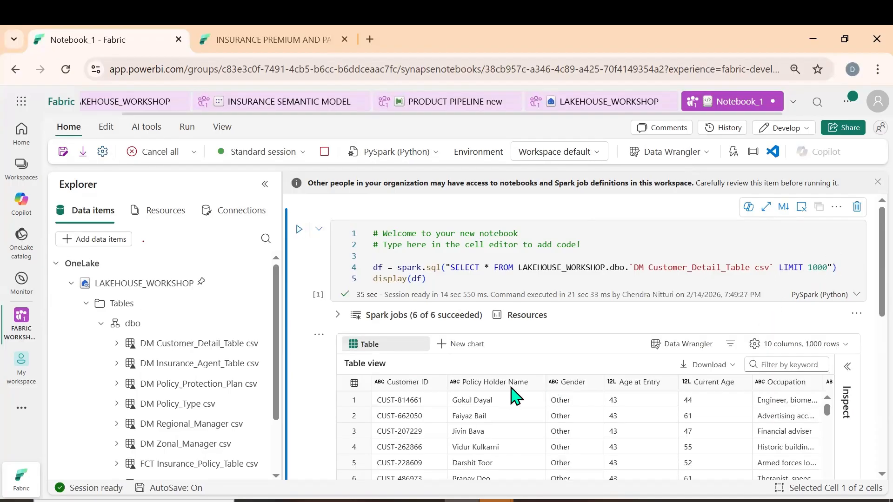
scroll(514, 395, down, 5)
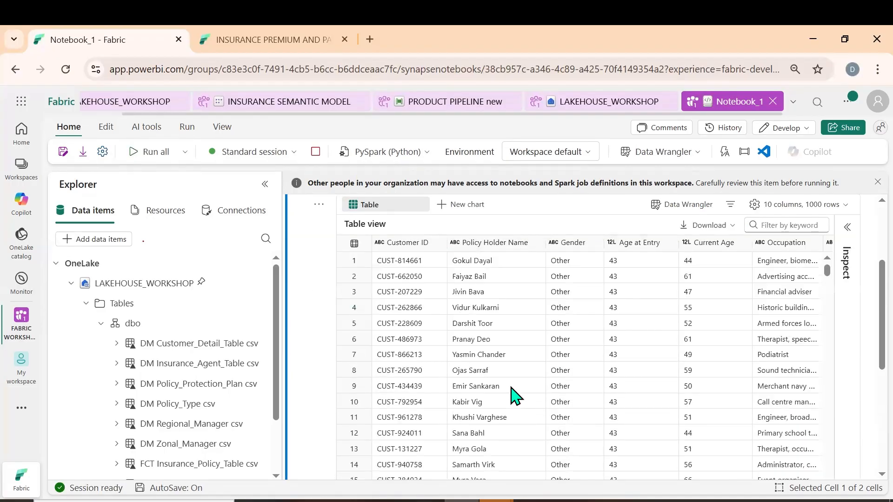
scroll(502, 239, up, 3)
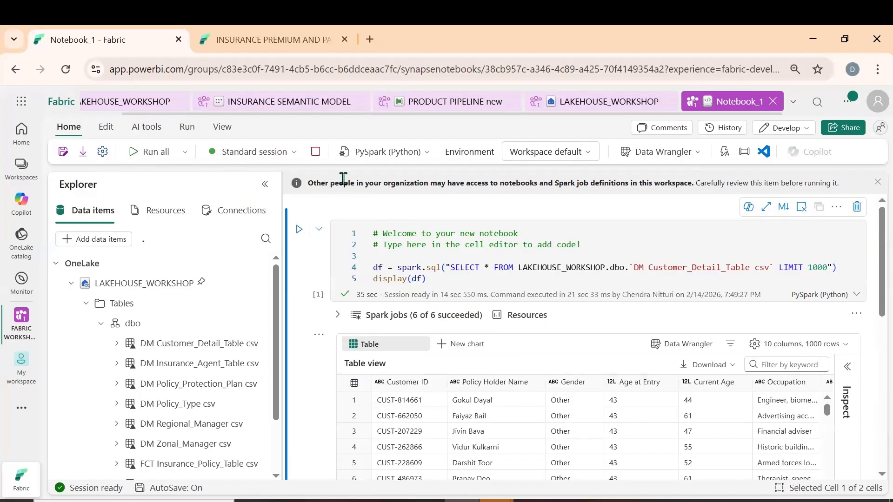
Insert an empty PySpark code cell above the query while reviewing the notebook's environment and run options
click(587, 161)
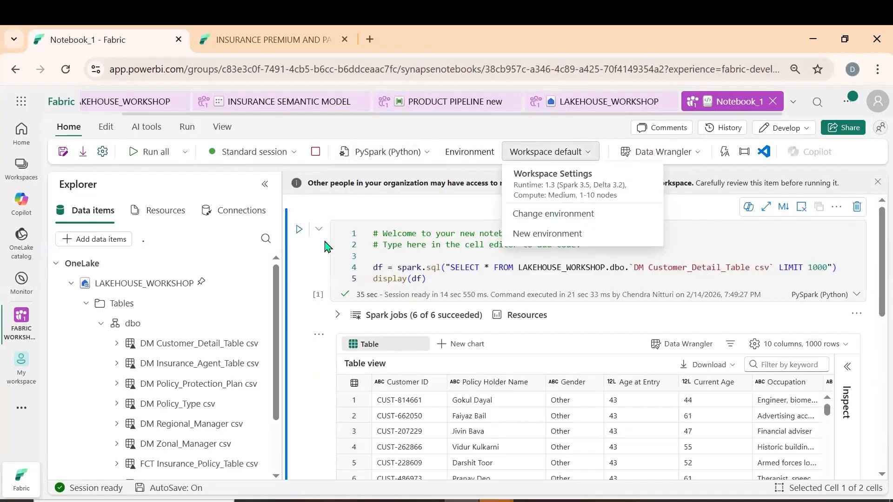
click(347, 211)
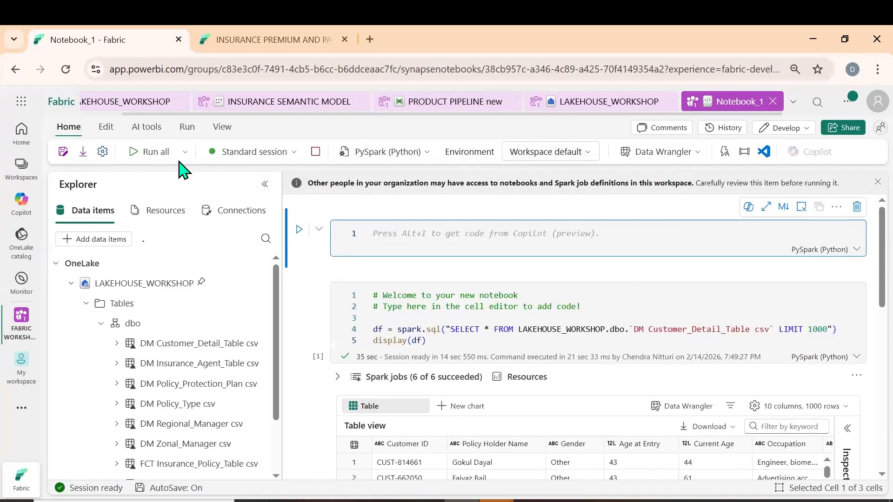
click(185, 152)
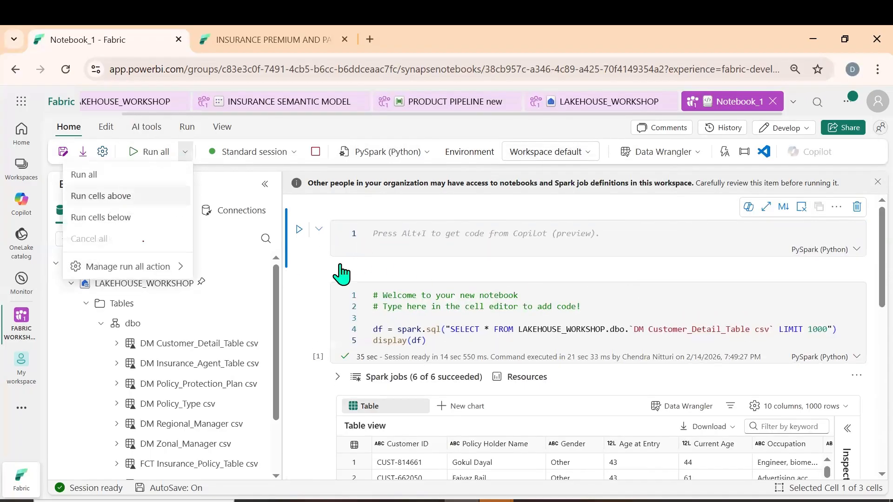
click(534, 280)
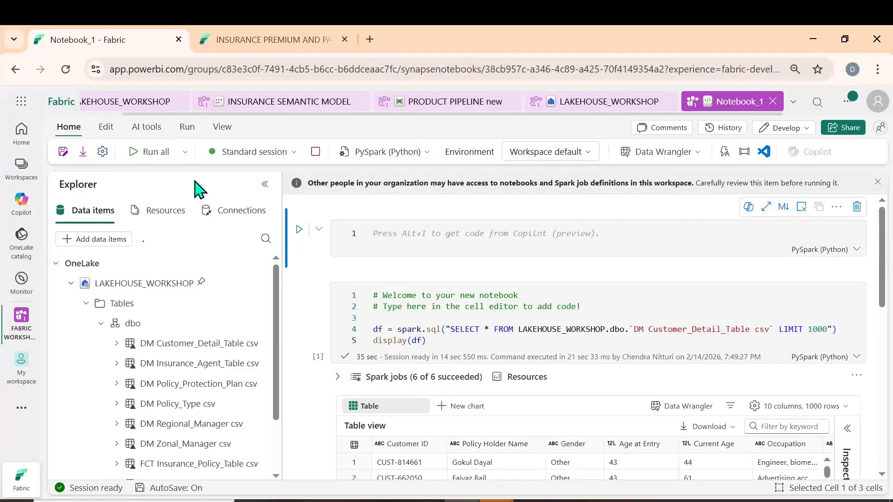
Open the AutoML training wizard to view the available data sources, and close it without choosing one
click(153, 132)
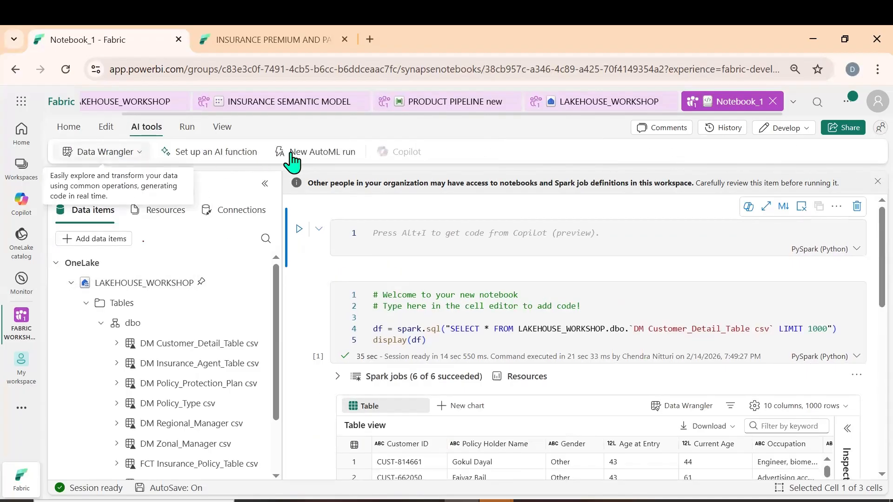
click(324, 152)
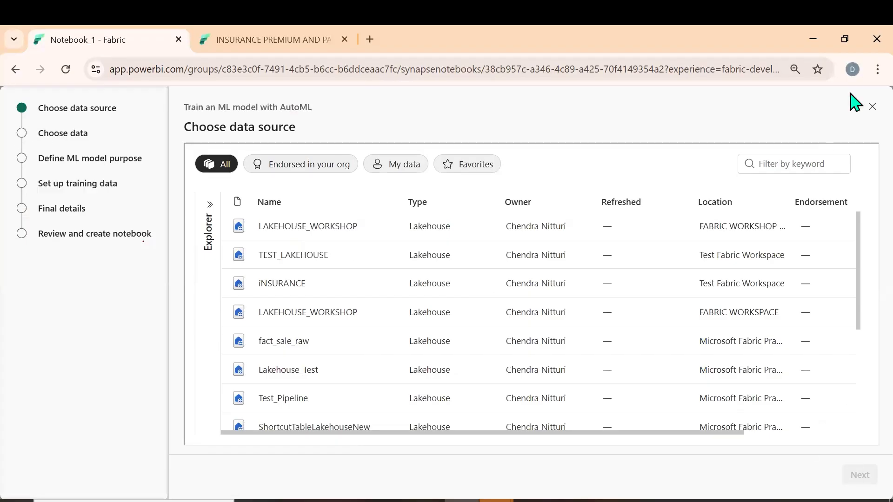
click(872, 108)
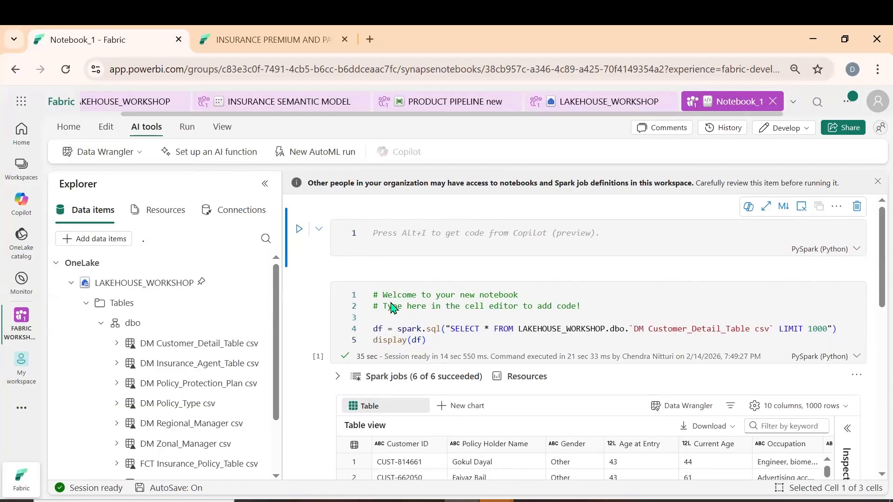